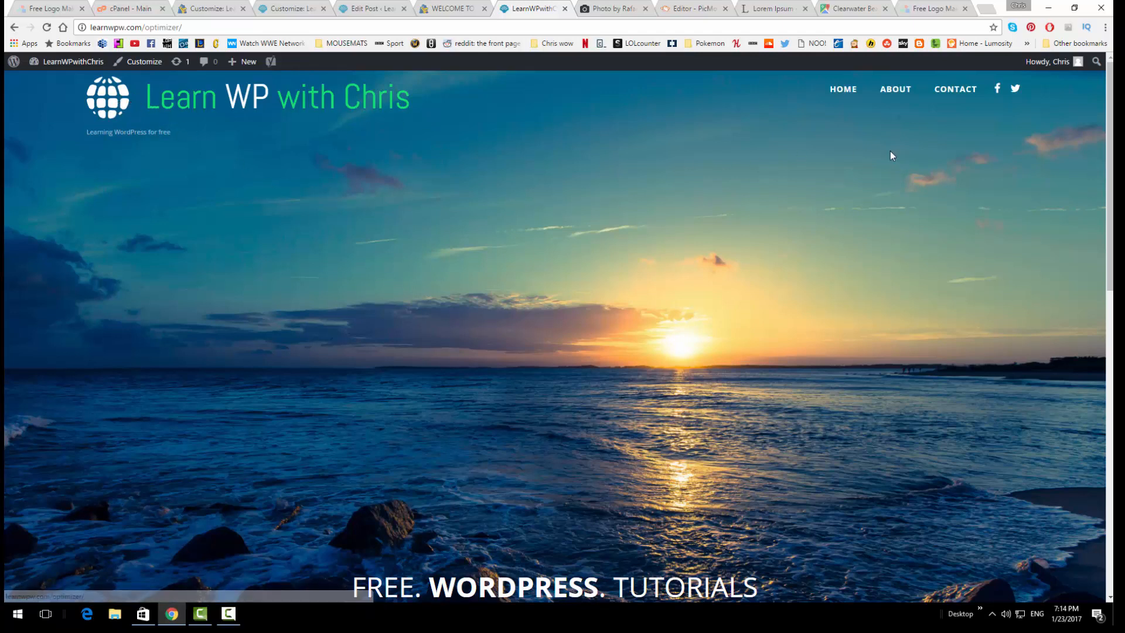
Scroll down the homepage and highlight the FREE. WORDPRESS. TUTORIALS slider headline
scroll(645, 199, down, 2)
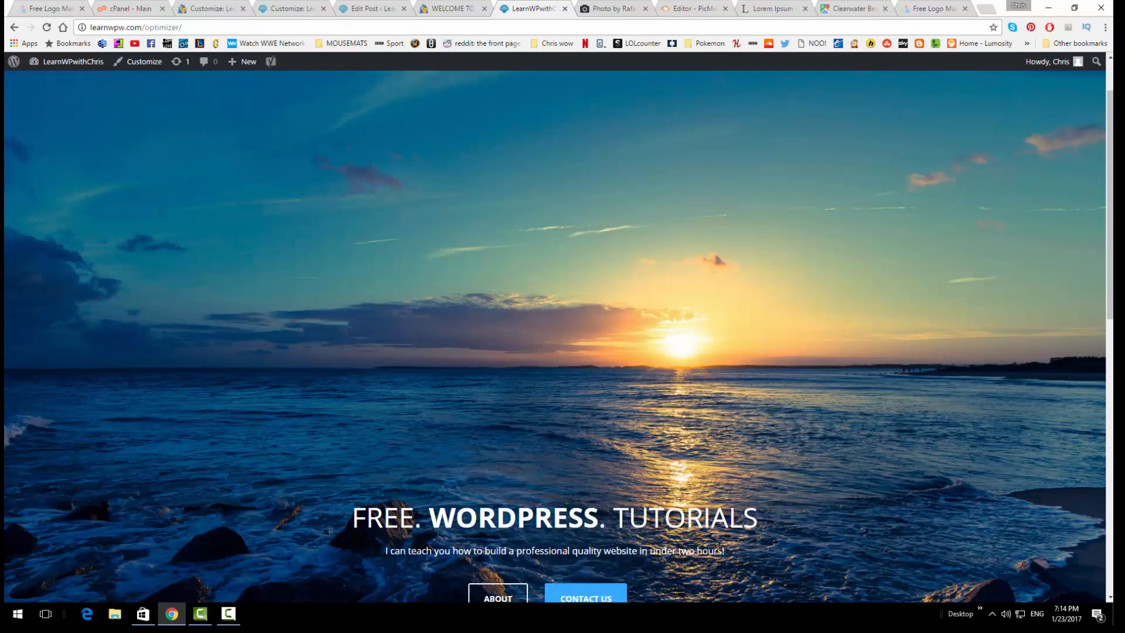
scroll(823, 309, down, 5)
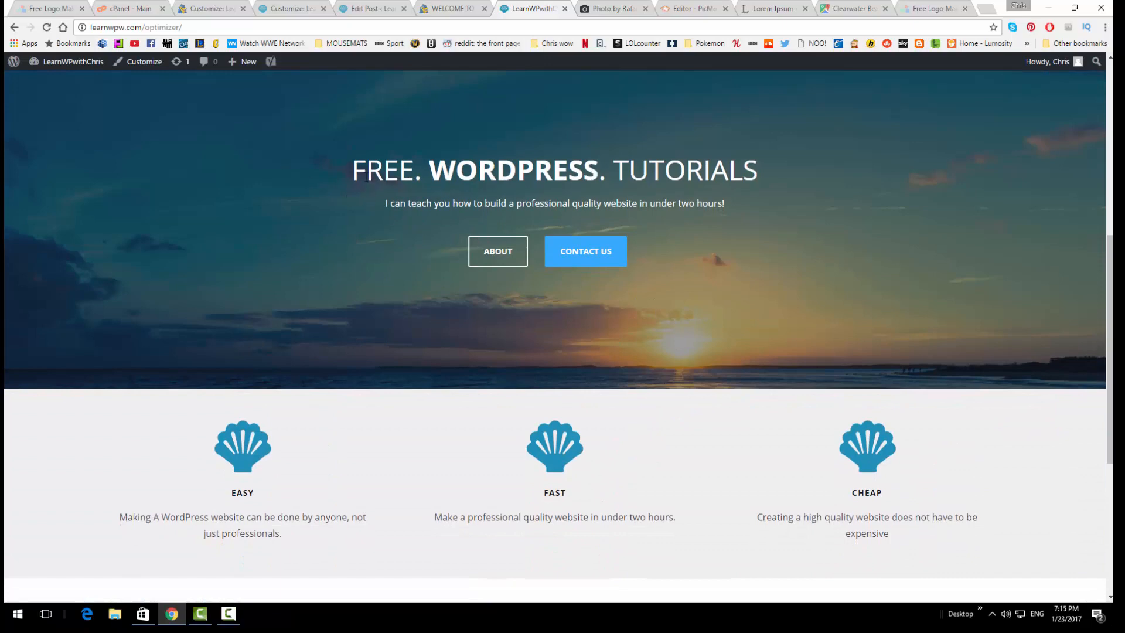
drag(366, 176, 687, 193)
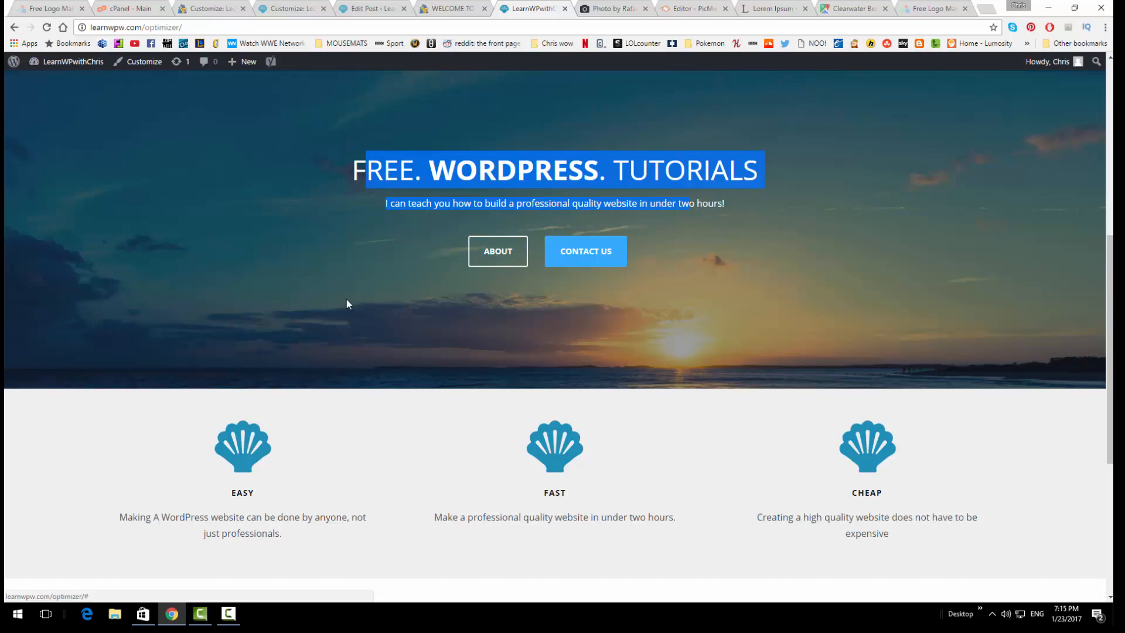
Open the HOSTGATOR IS AMAZING! post from the Our Blog section
scroll(347, 351, down, 4)
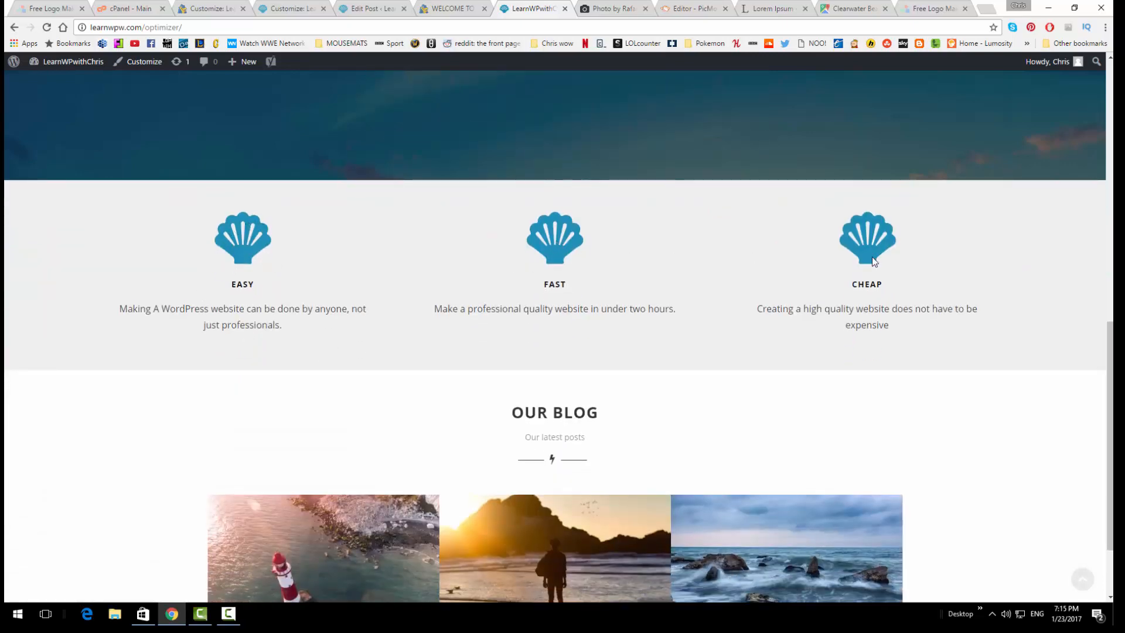
scroll(733, 261, down, 2)
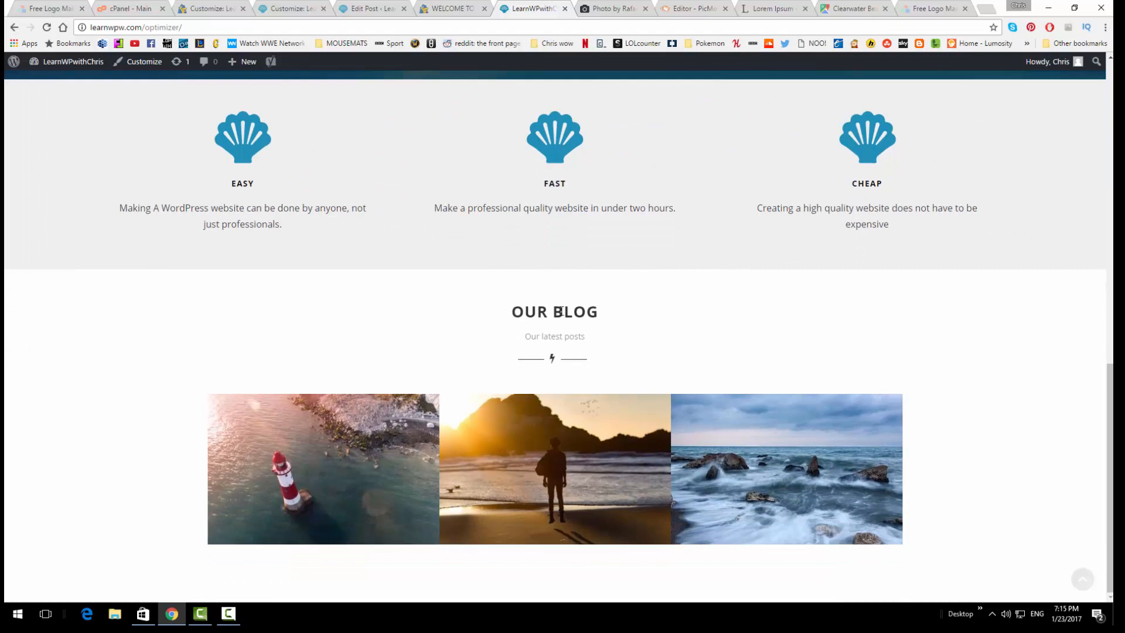
mouse_move(245, 409)
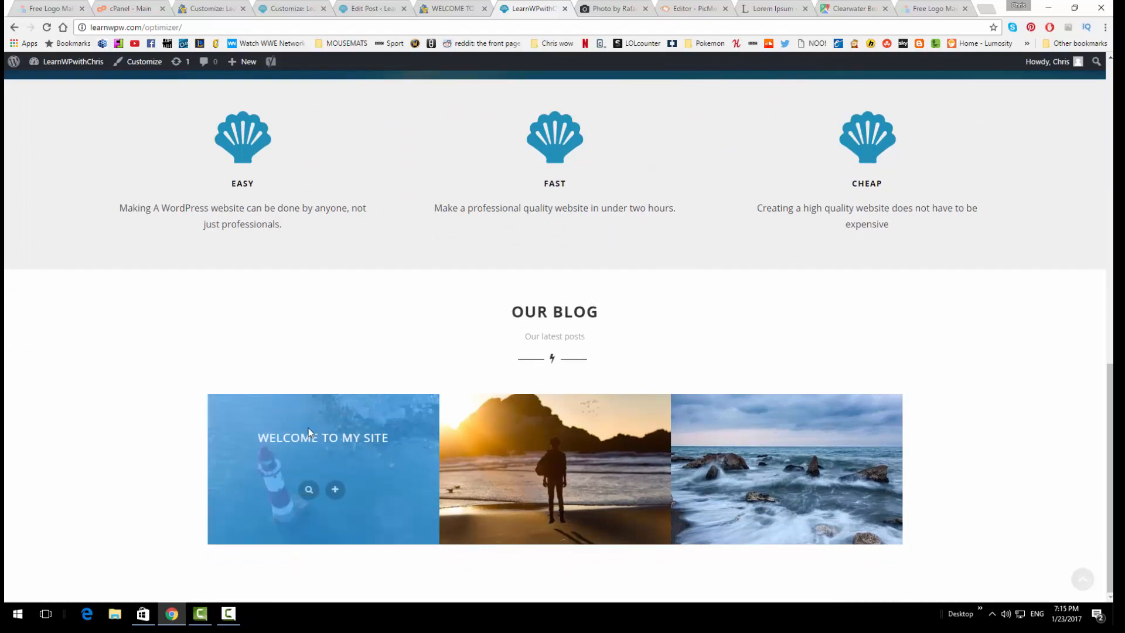
mouse_move(514, 445)
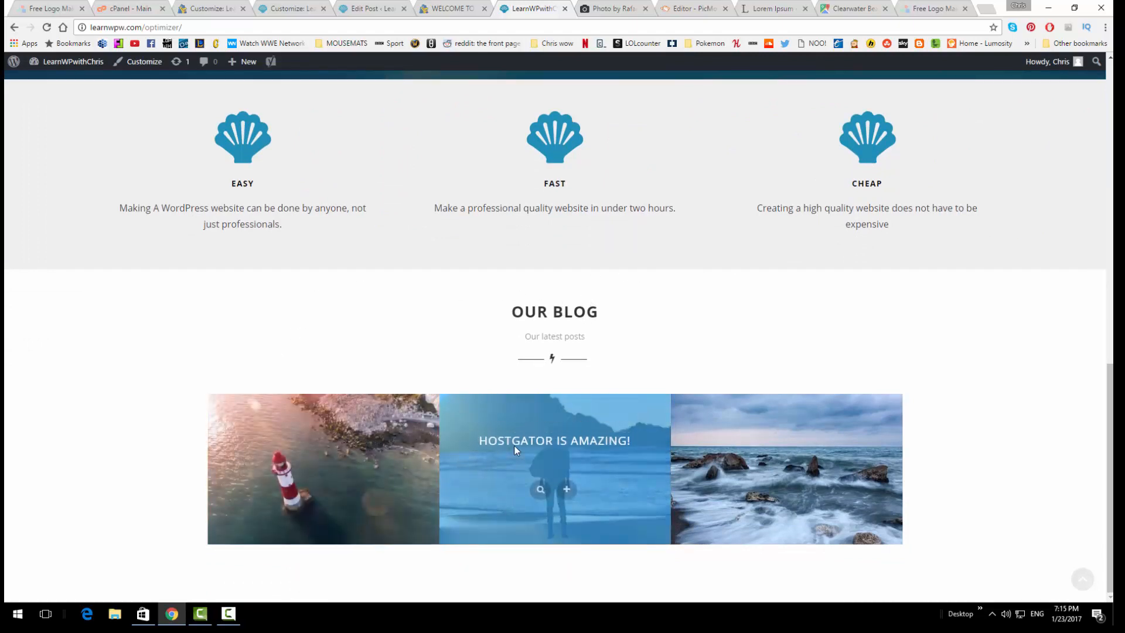
click(574, 492)
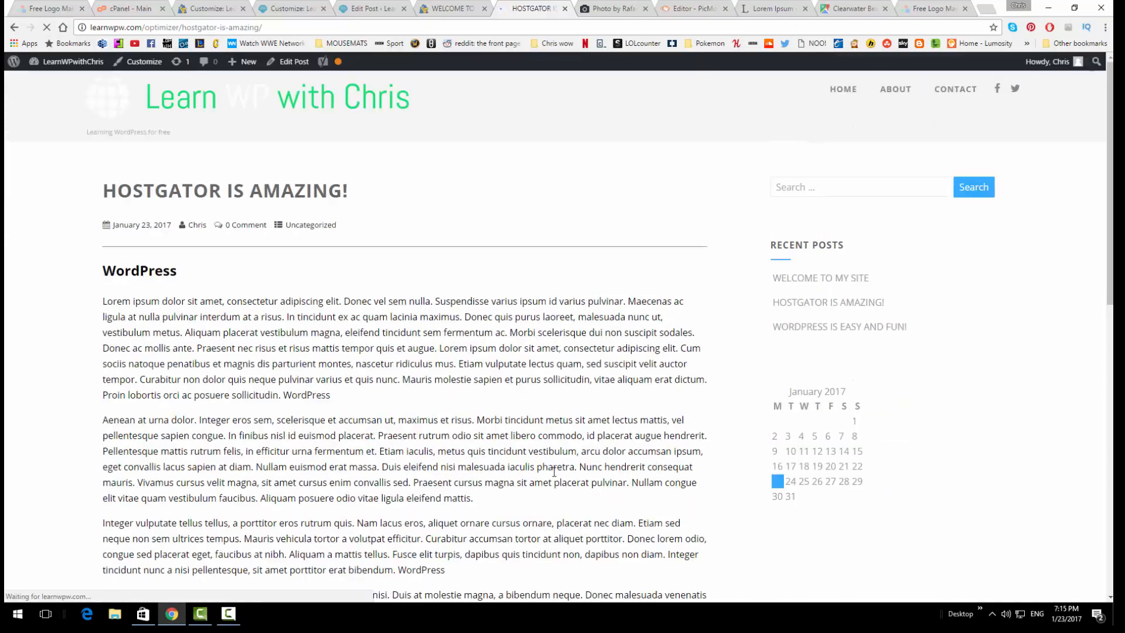
Scroll through the HOSTGATOR IS AMAZING! post, then go to the previous post, WORDPRESS IS EASY AND FUN!
scroll(414, 367, down, 2)
scroll(414, 367, up, 3)
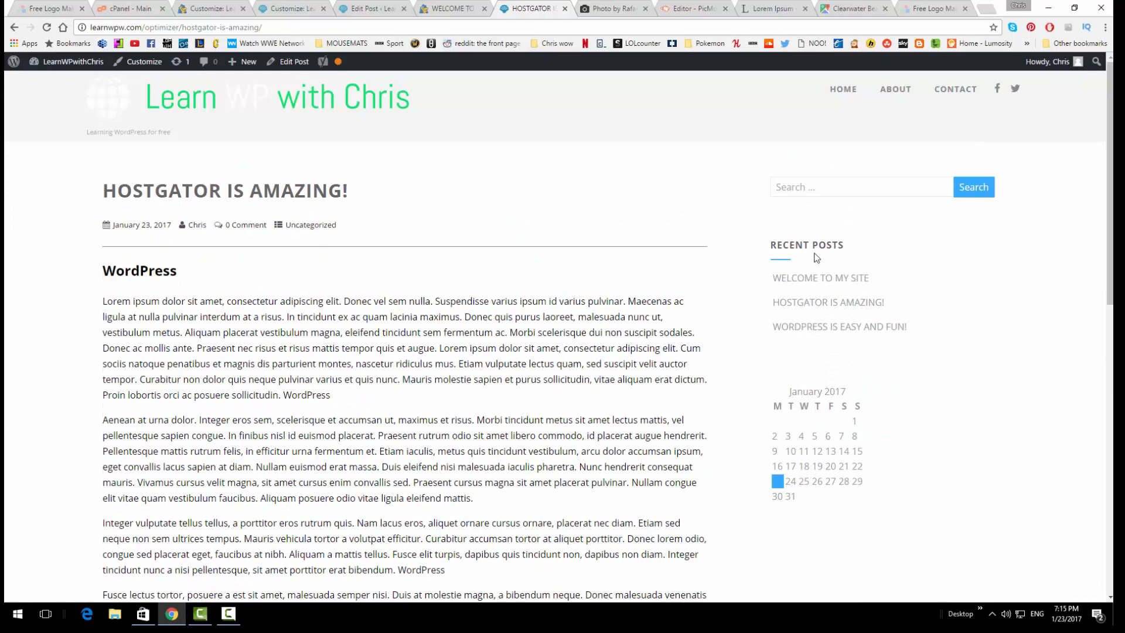
scroll(819, 246, down, 1)
scroll(819, 247, down, 5)
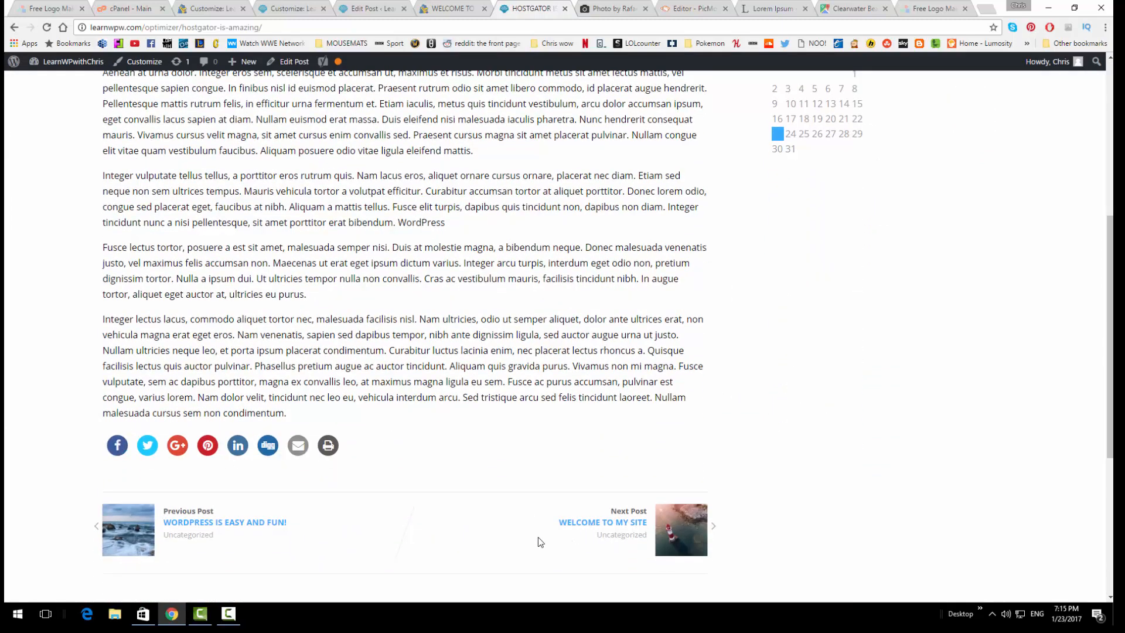
click(238, 526)
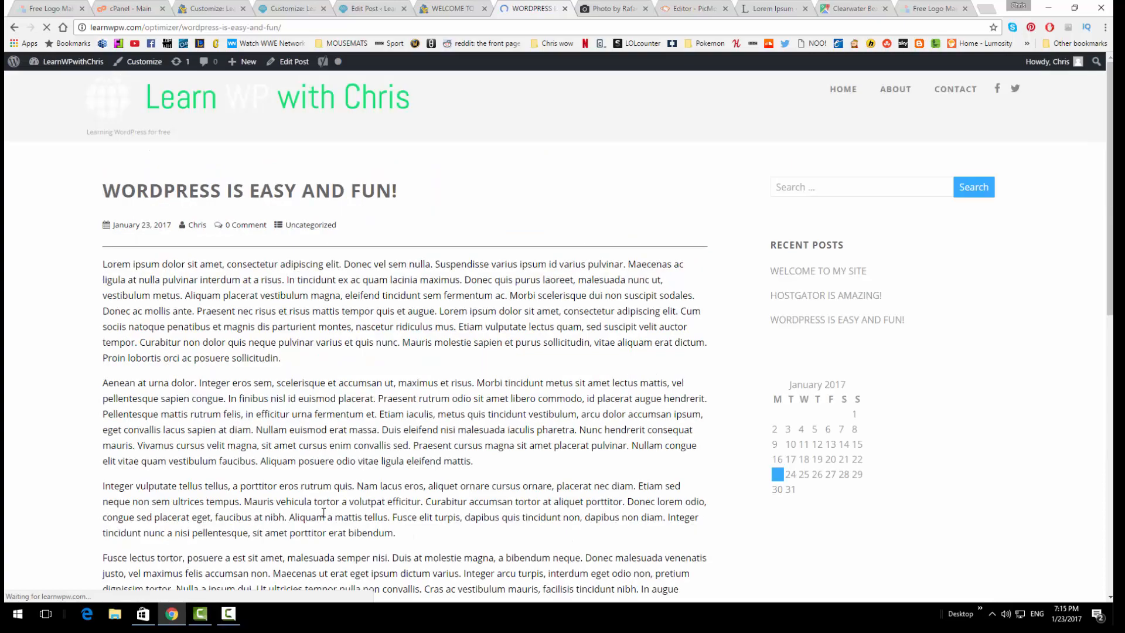
Go forward through HOSTGATOR IS AMAZING! to the WELCOME TO MY SITE post
scroll(329, 358, down, 10)
click(638, 460)
scroll(621, 351, down, 10)
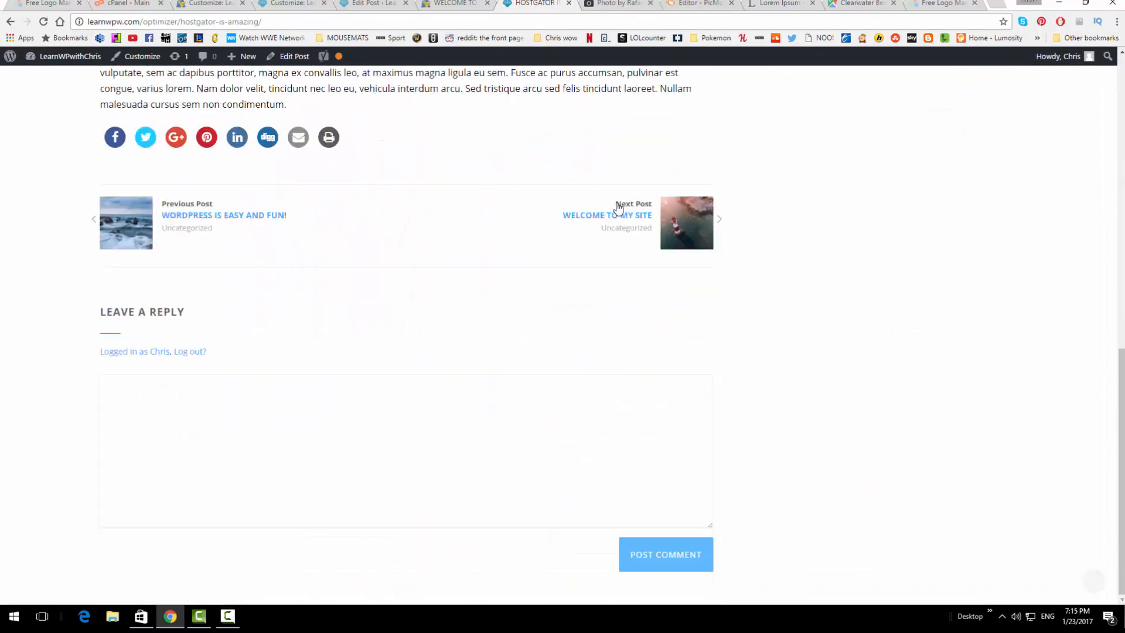
click(617, 213)
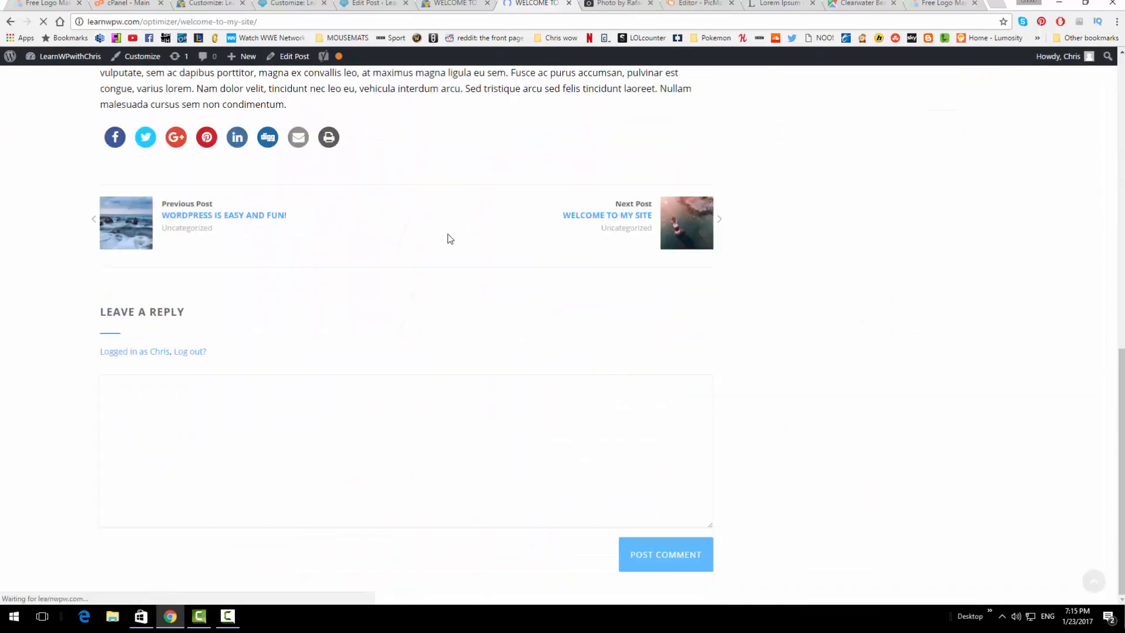
Scroll through the WELCOME TO MY SITE post's Lorem ipsum content and Recent Posts sidebar
scroll(409, 251, down, 7)
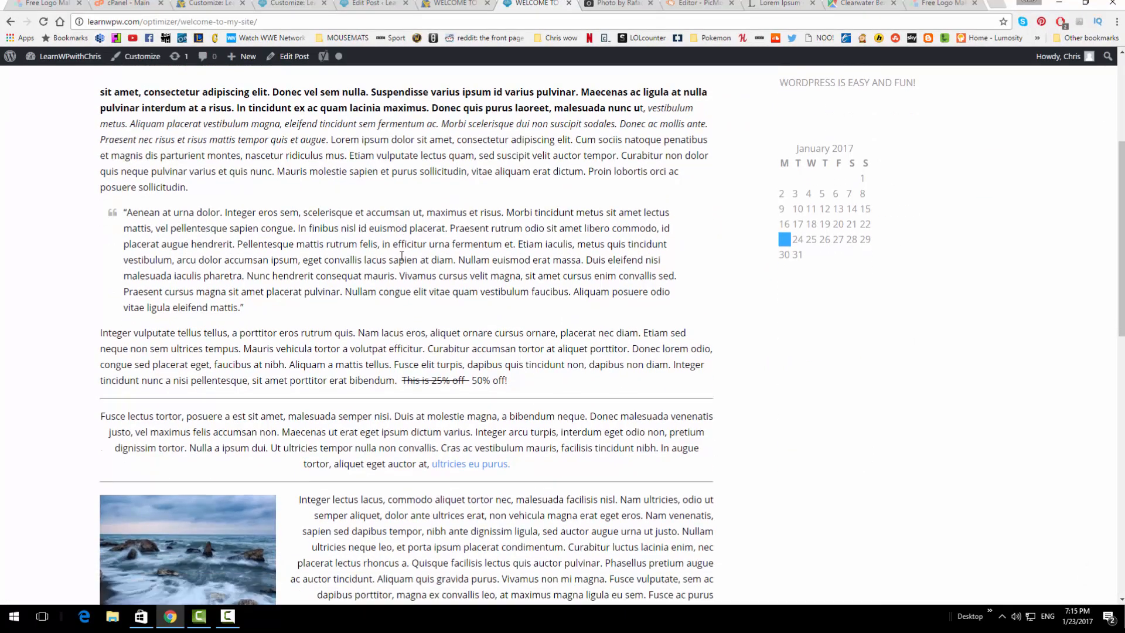
scroll(181, 451, down, 1)
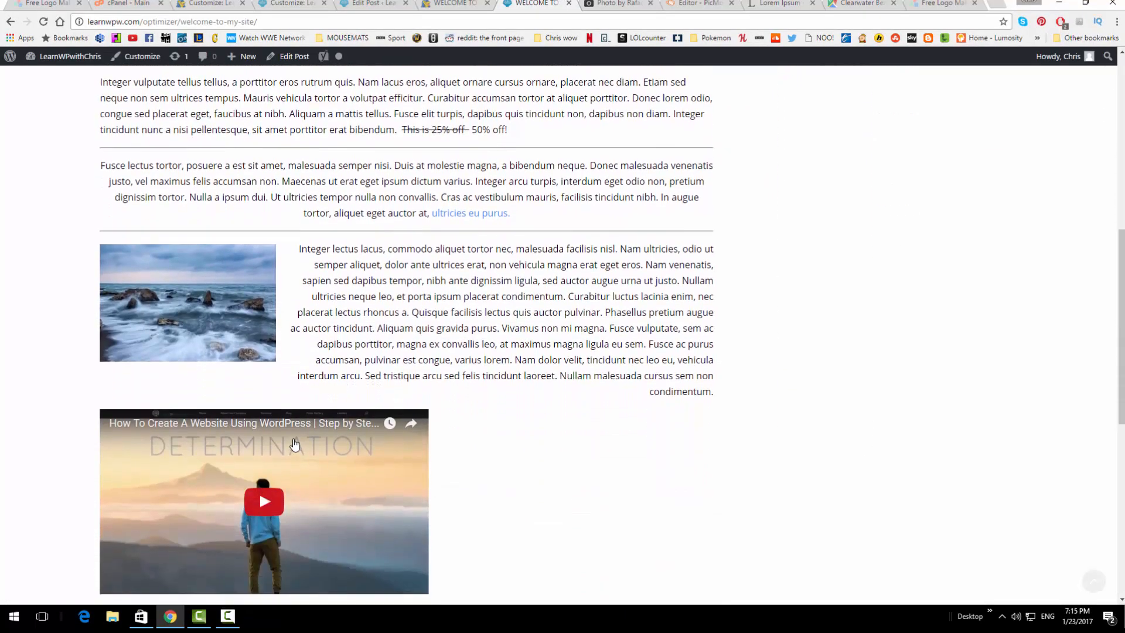
scroll(242, 460, down, 4)
scroll(454, 391, up, 1)
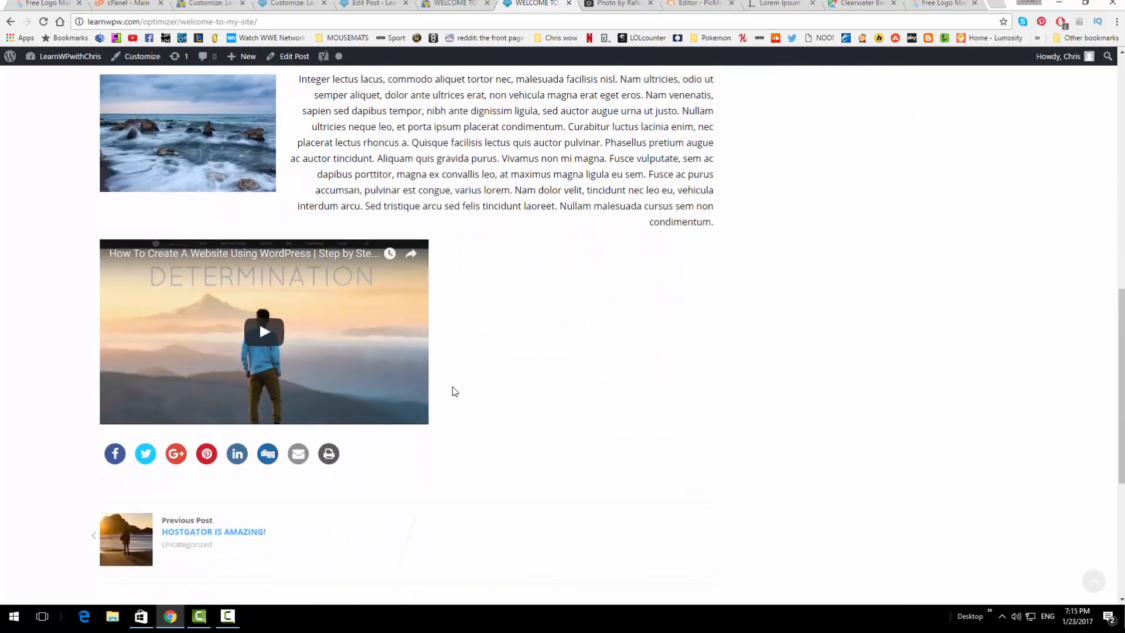
scroll(320, 358, down, 5)
scroll(469, 396, up, 9)
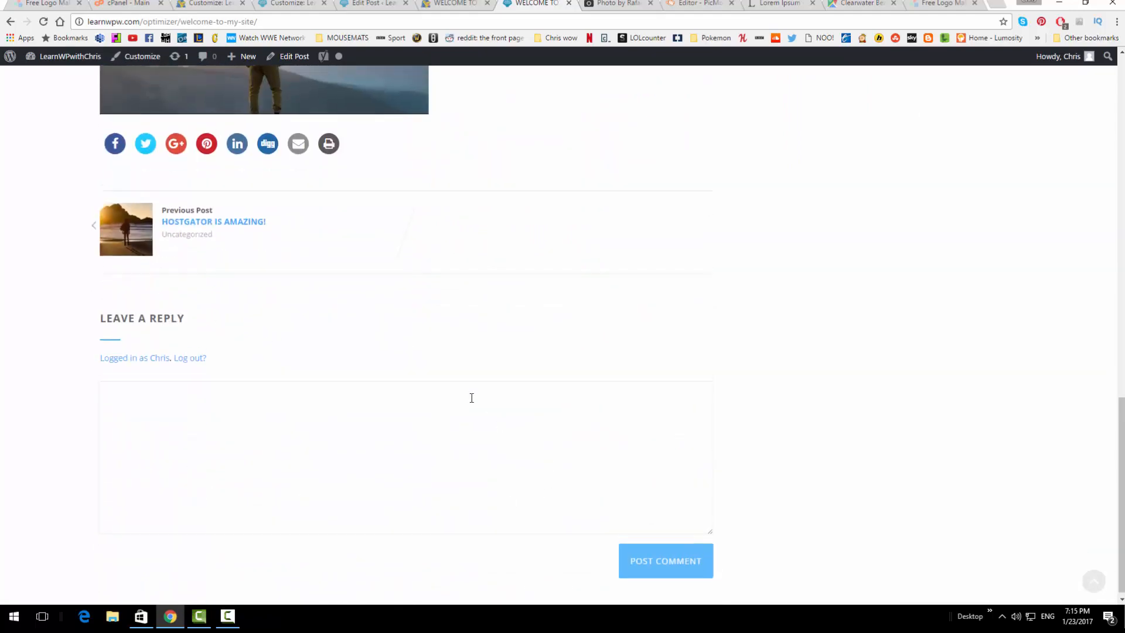
scroll(470, 398, up, 8)
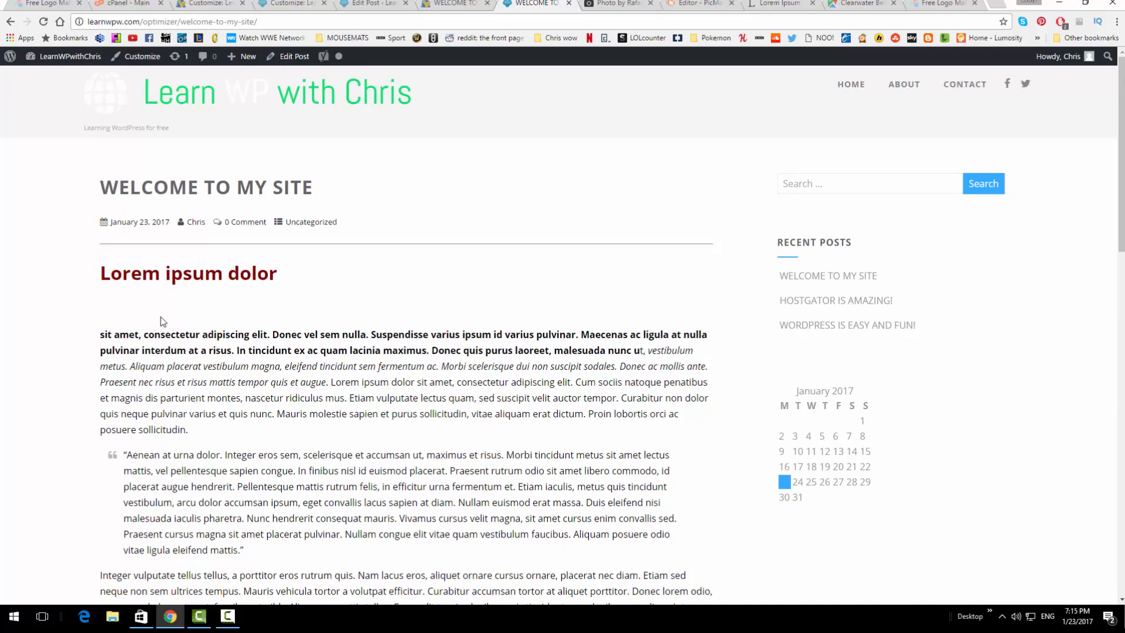
scroll(351, 372, down, 1)
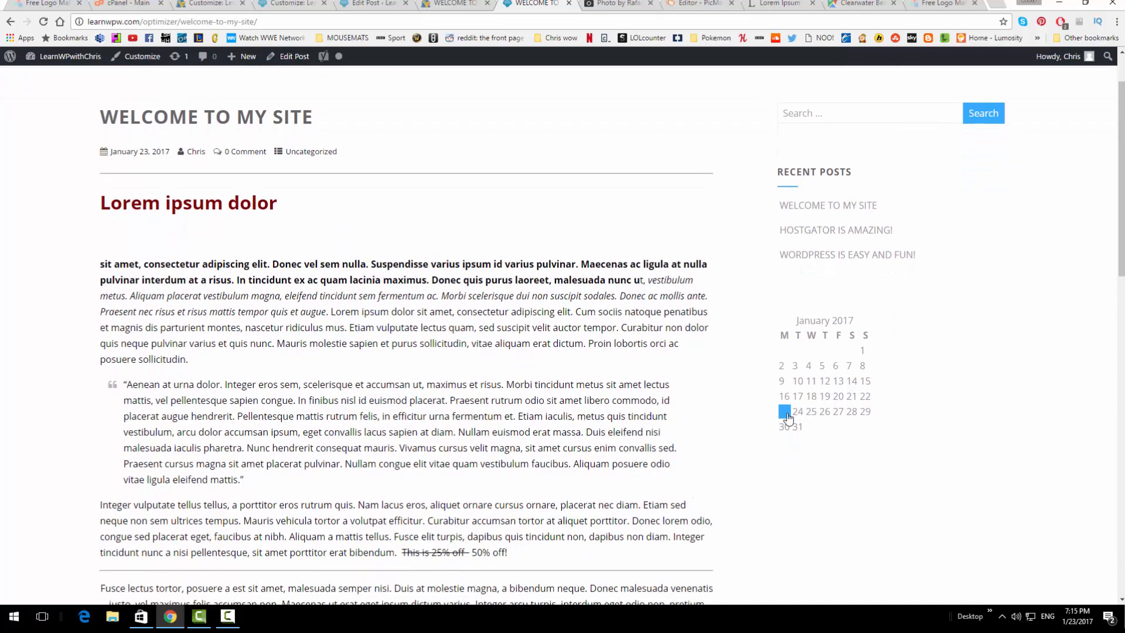
scroll(944, 411, up, 1)
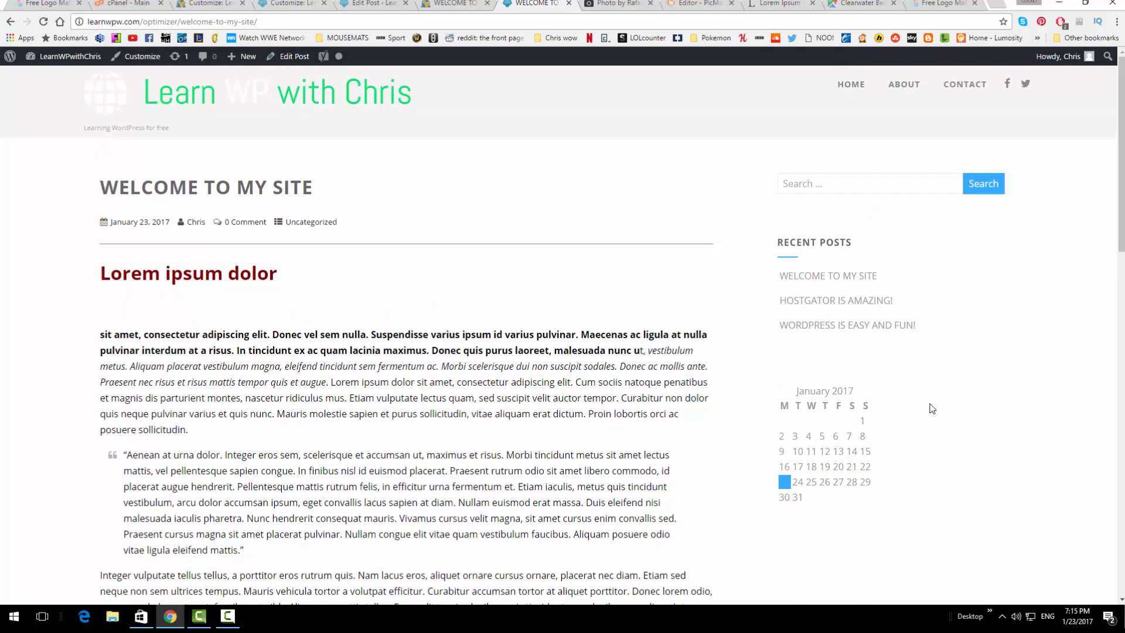
Open the CONTACT page and view the Contact Us form, Send button and Clearwater Beach map
click(960, 89)
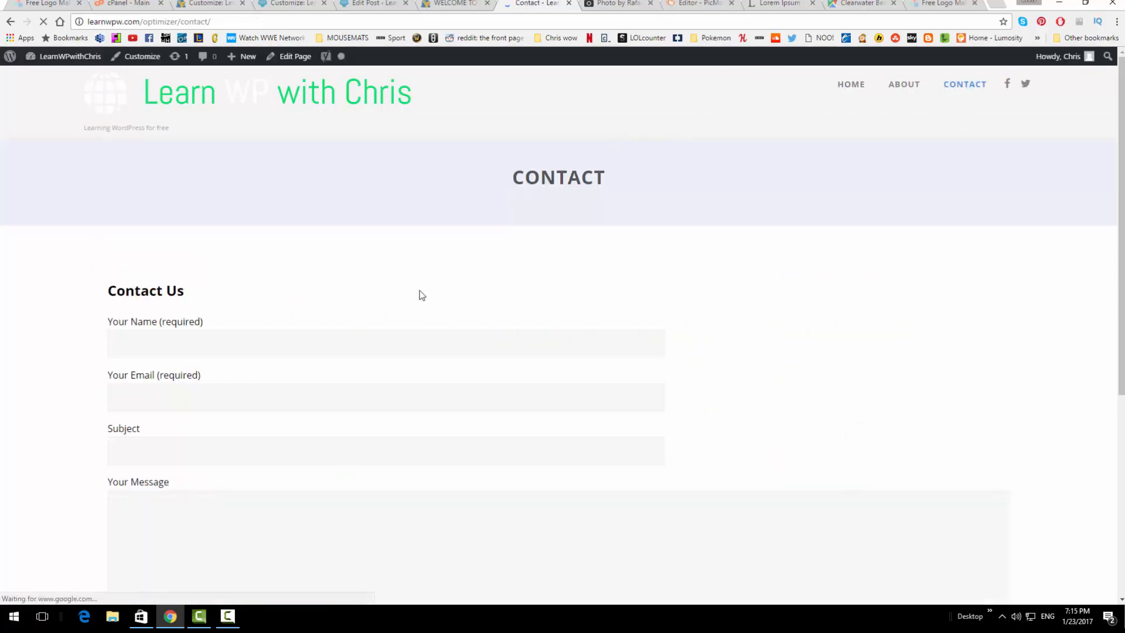
scroll(358, 269, down, 1)
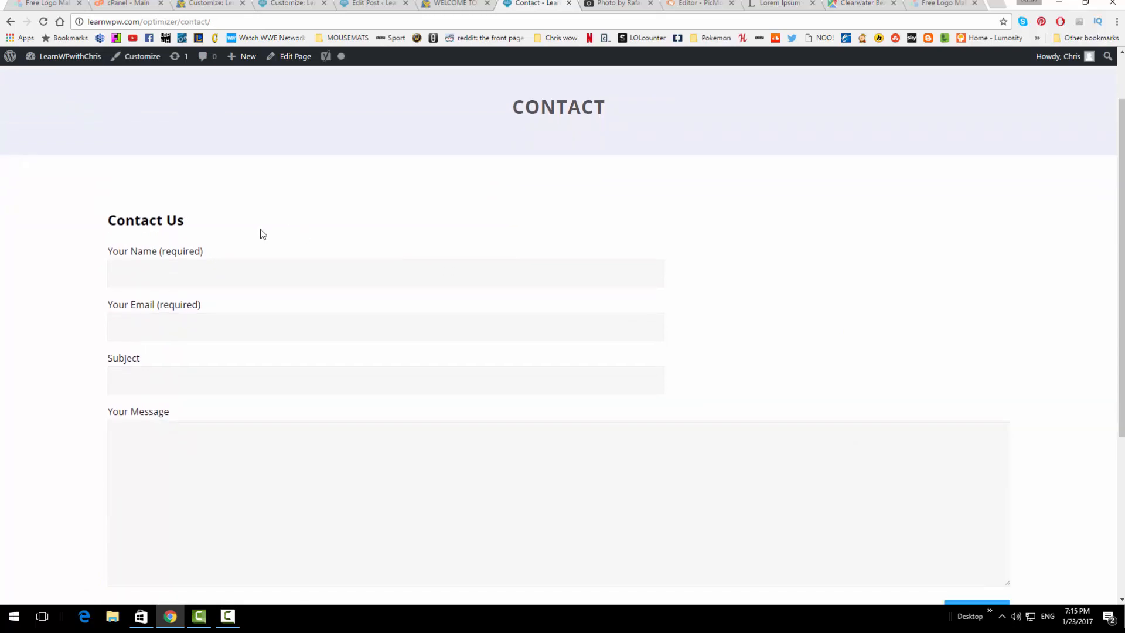
scroll(261, 374, down, 4)
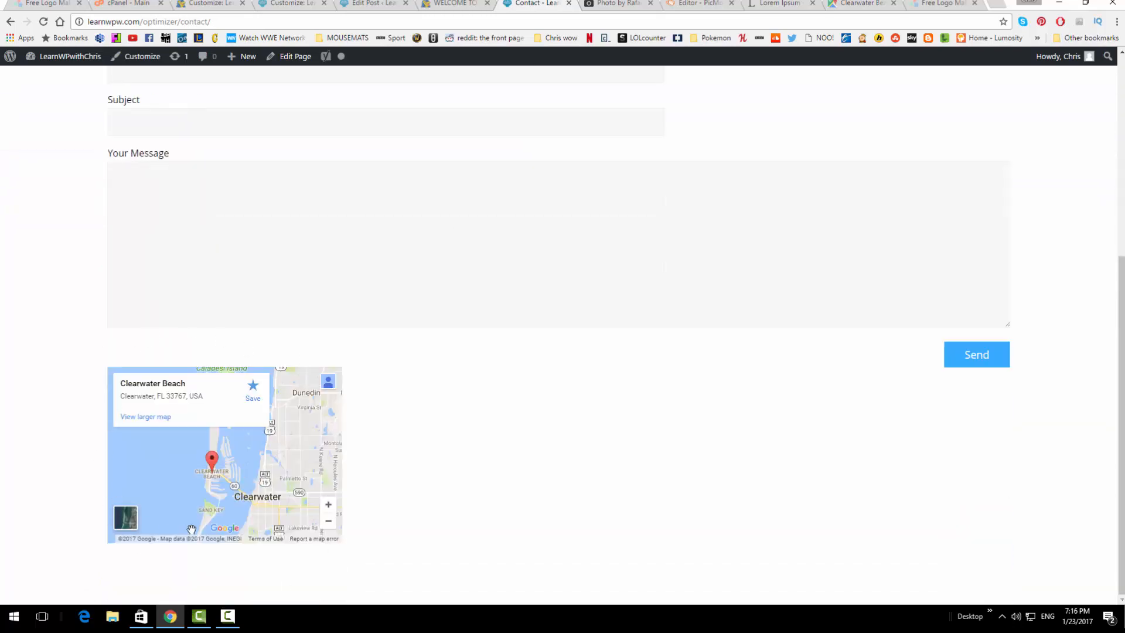
scroll(679, 399, up, 5)
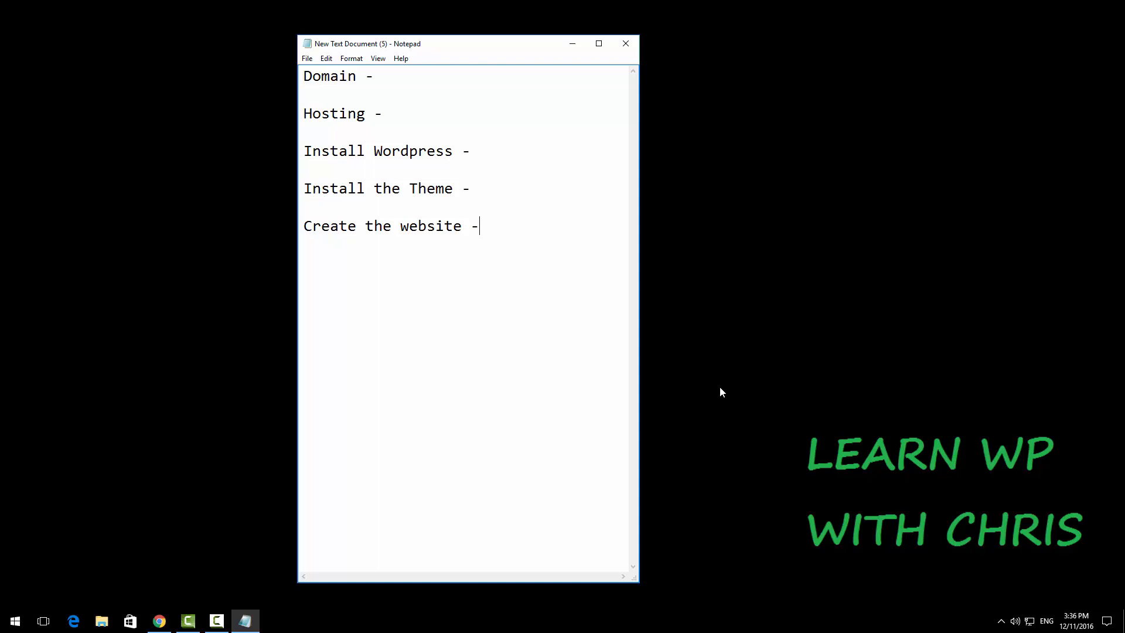
Enter $12.95/Year on the Domain line and $7/month $0.01 on the Hosting line
click(400, 77)
text($12.95/T)
key(BackSpace)
text(Year)
click(311, 115)
text($7/mont)
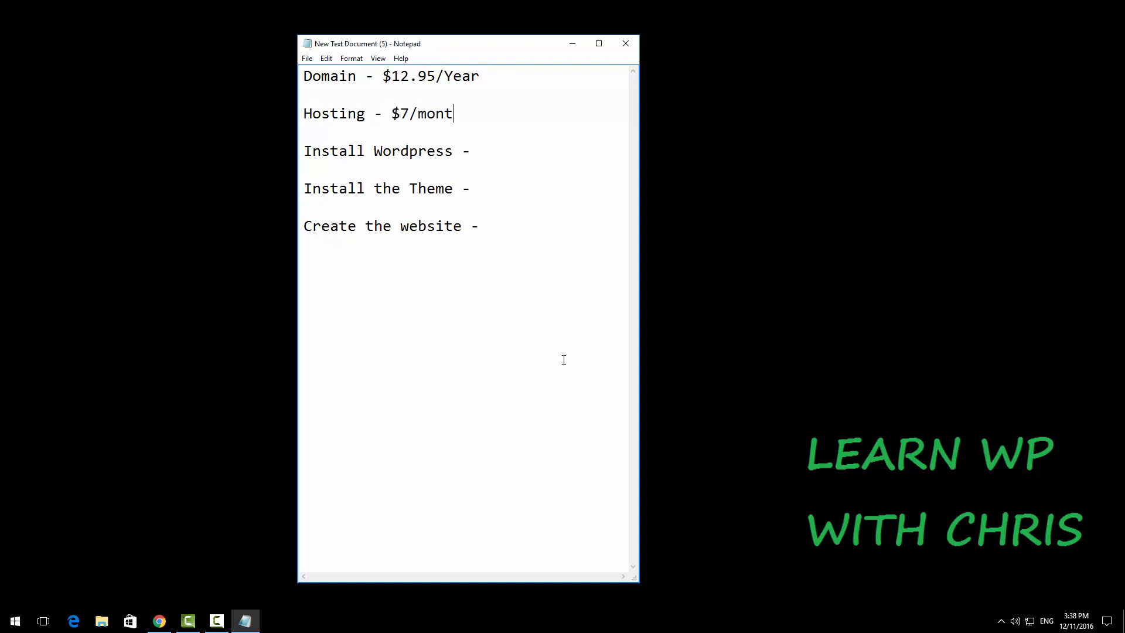
text(h $0.01)
Add Free after Install Wordpress, Install the Theme and Create the website
click(552, 236)
text(Free)
click(499, 185)
text(Free)
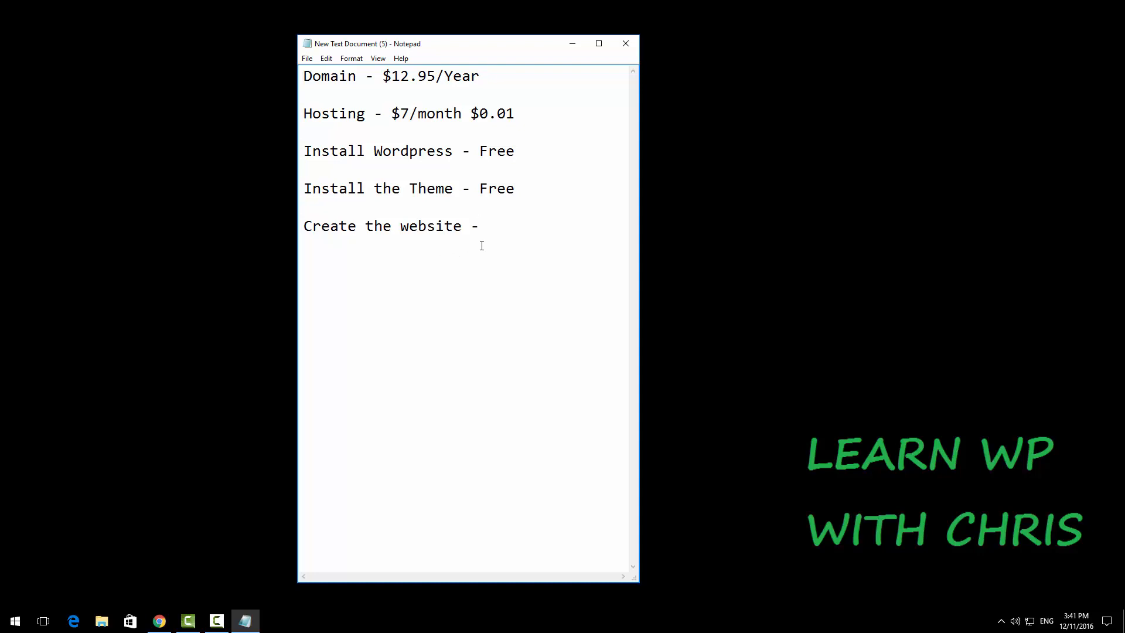
text(Free)
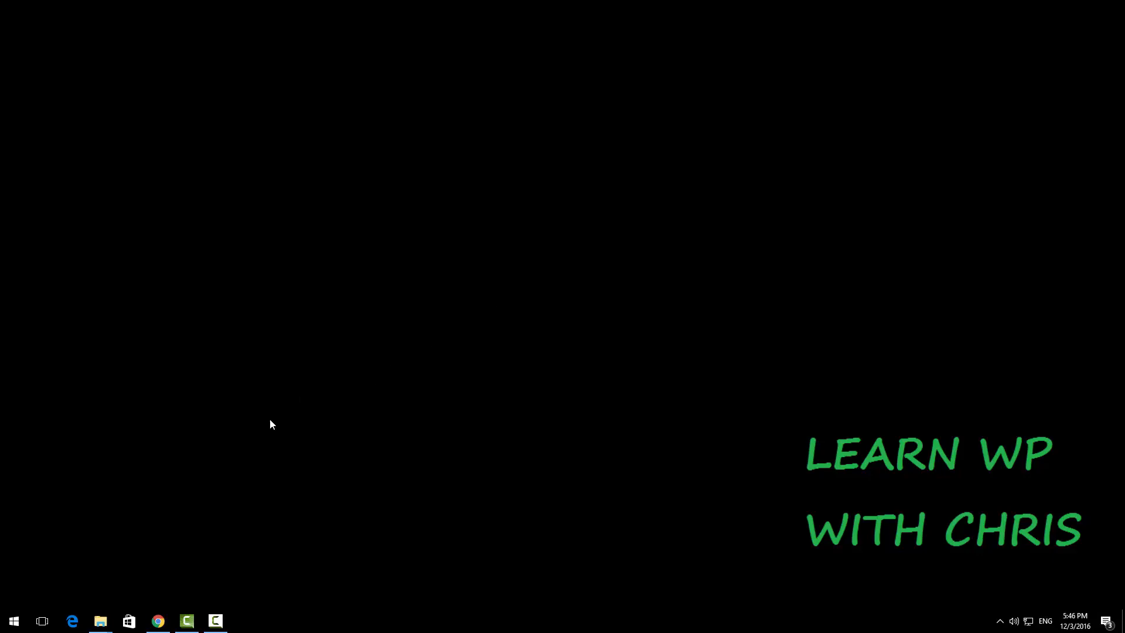
In the browser, go to HostGator's Web Hosting plans showing Hatchling, Baby and Business prices
click(158, 621)
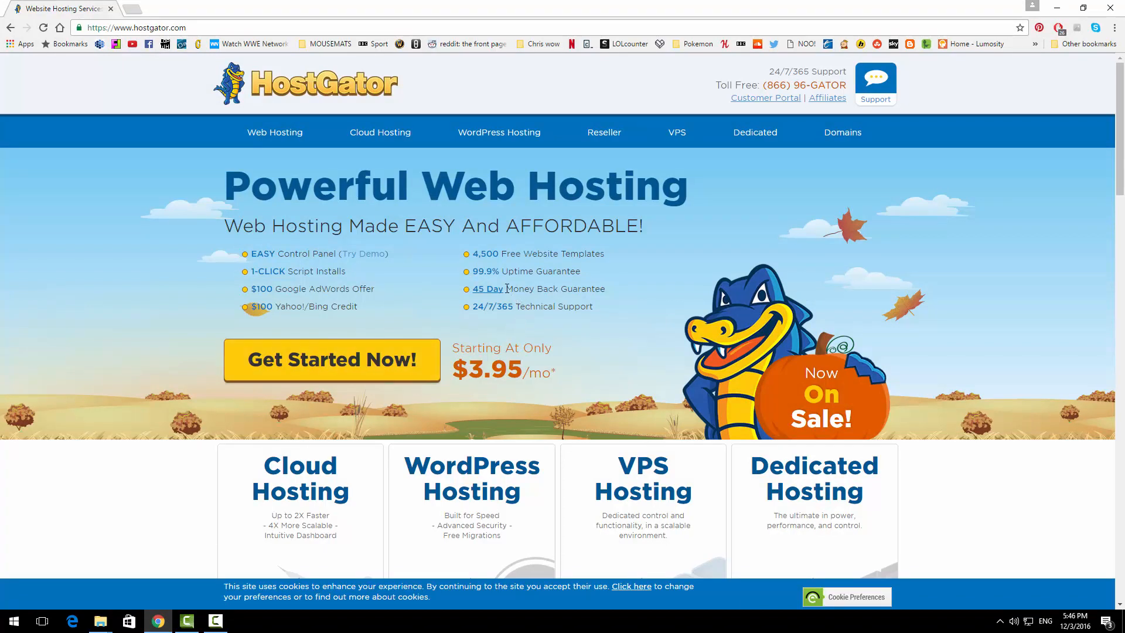
click(360, 359)
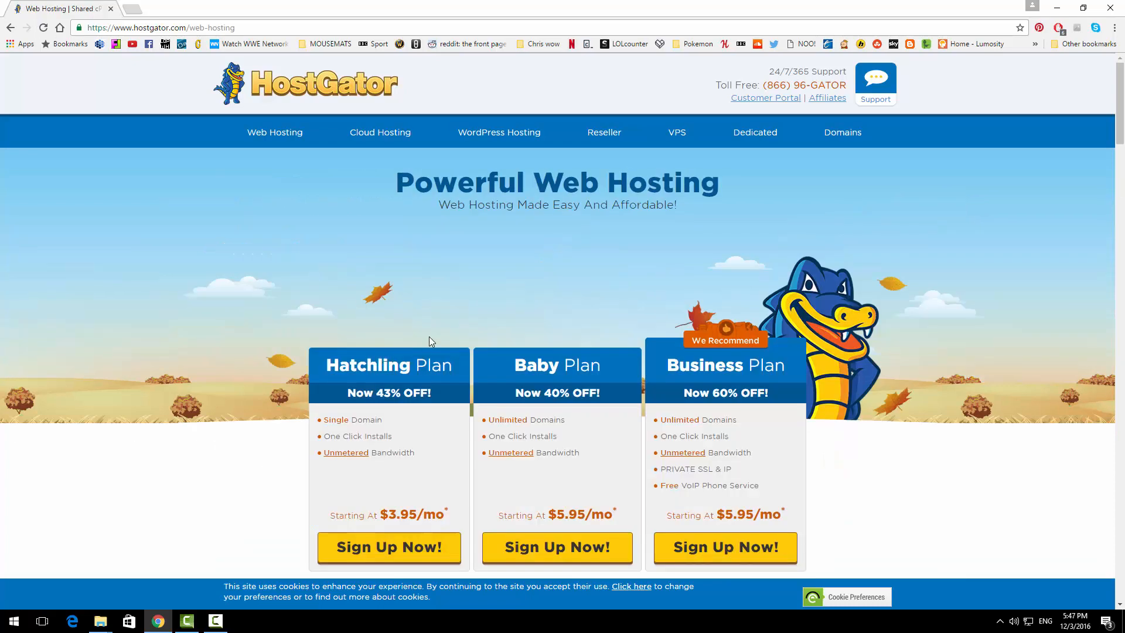
scroll(537, 353, down, 1)
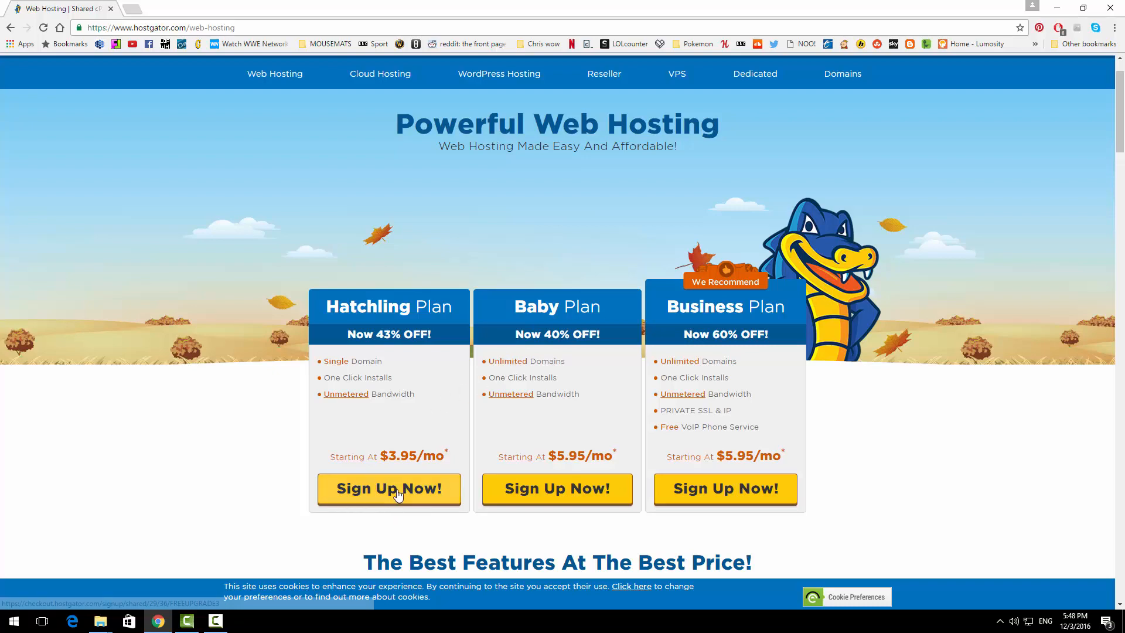
Sign up for Hatchling and search learnwpwithchris with .com, adding learnwpwithchris.com as primary domain
click(398, 493)
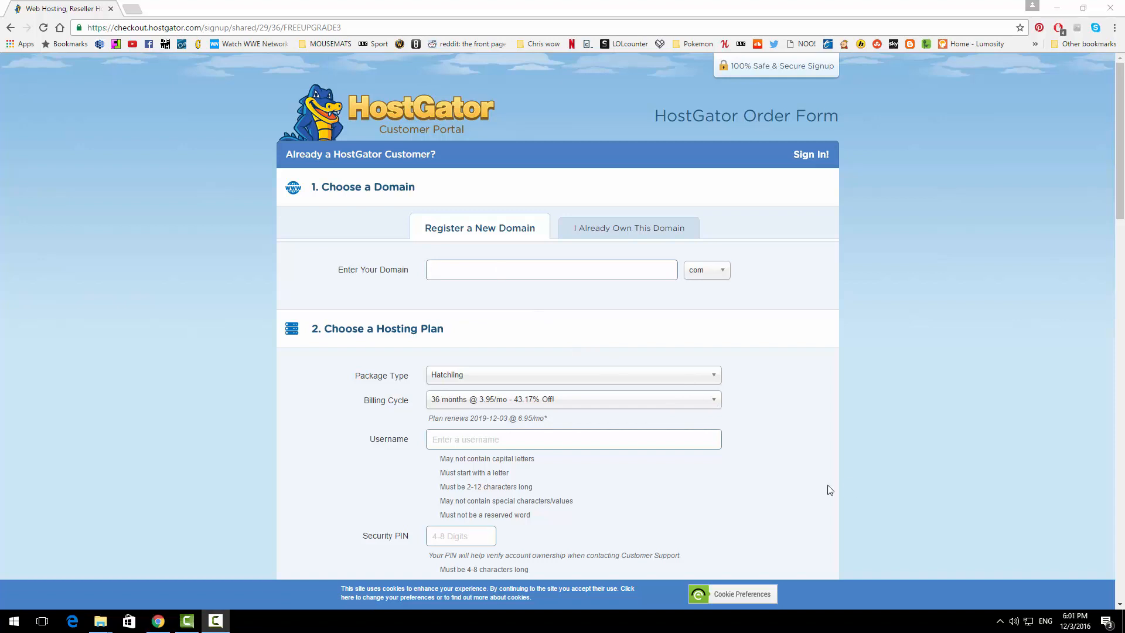
click(495, 270)
text(le)
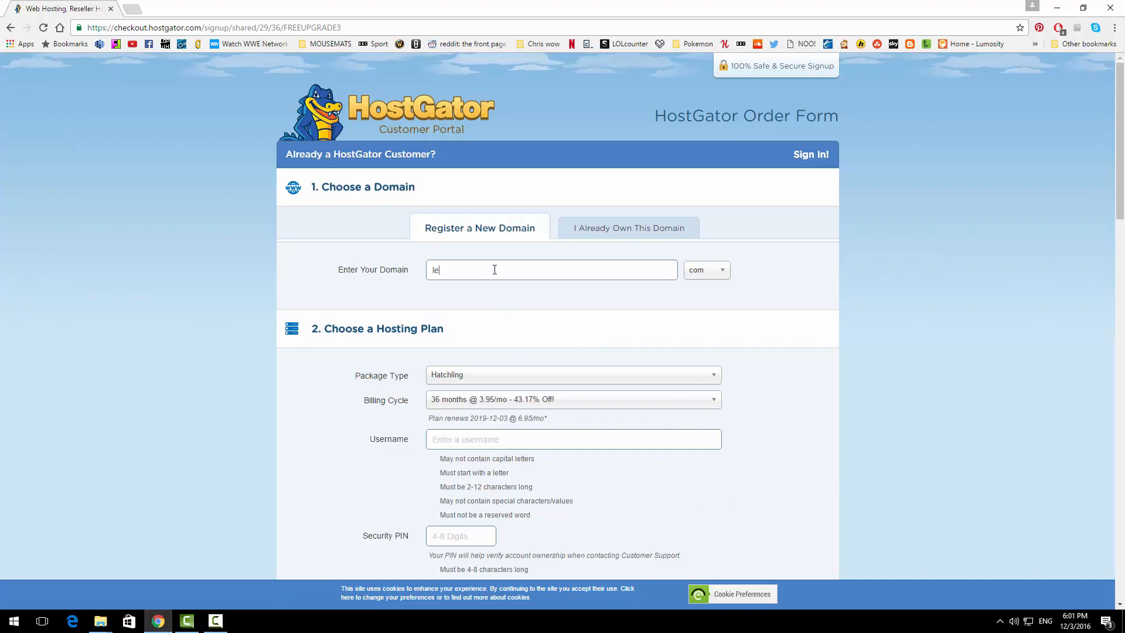
text(arnwpwlthchris)
click(722, 275)
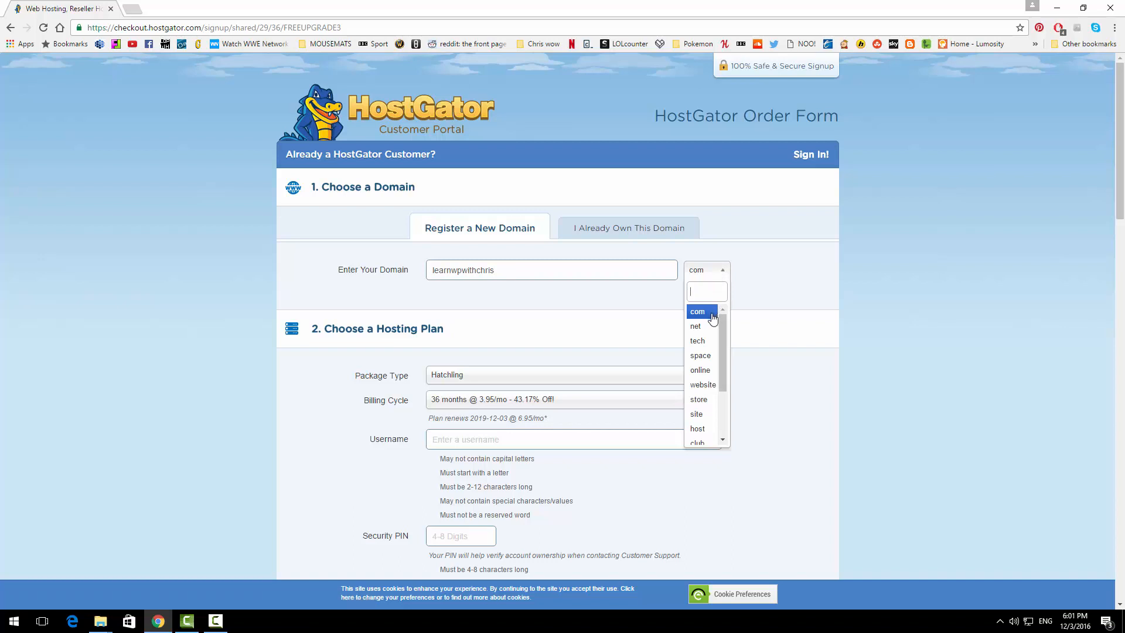
scroll(703, 369, down, 3)
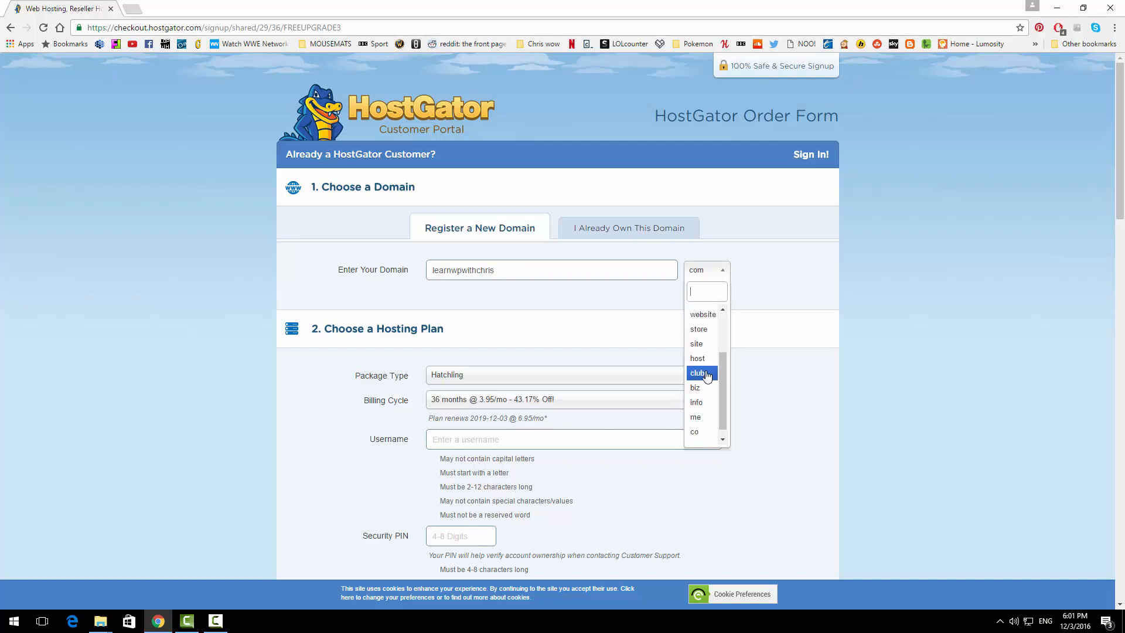
click(780, 372)
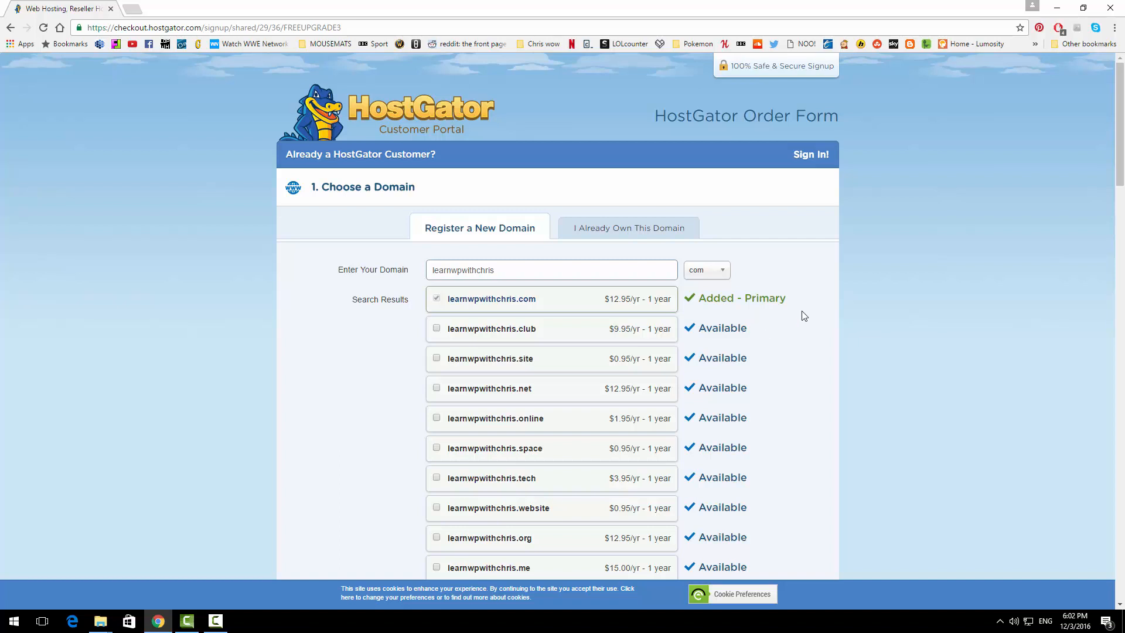
Untick Add Domain Privacy Protection for learnwpwithchris.com and scroll to Choose a Hosting Plan
scroll(804, 316, down, 4)
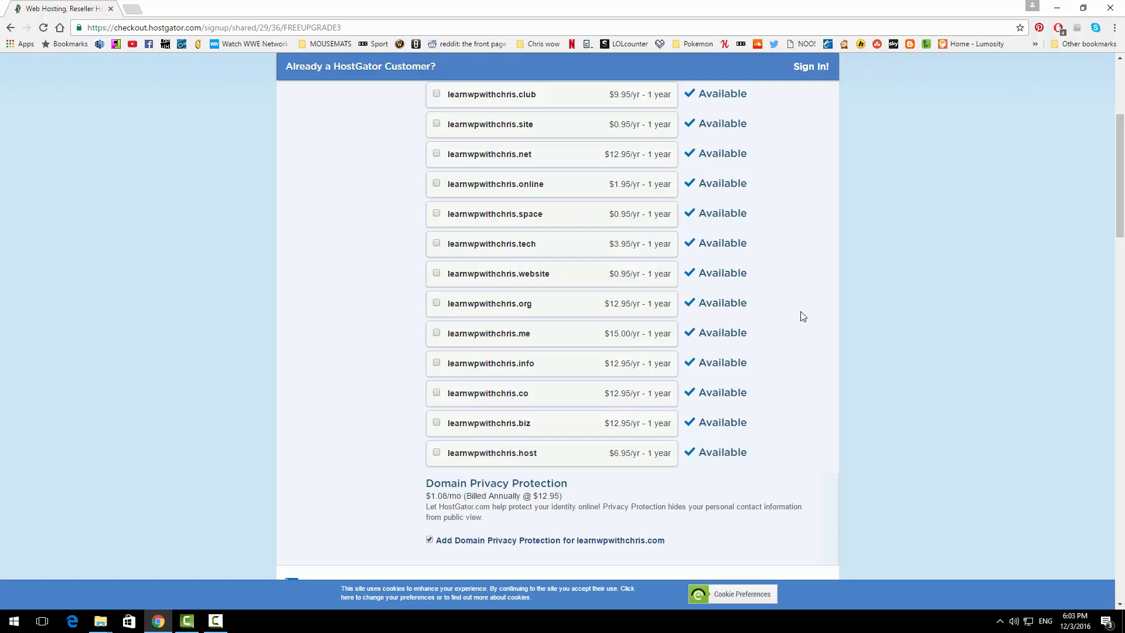
click(430, 540)
scroll(431, 543, down, 5)
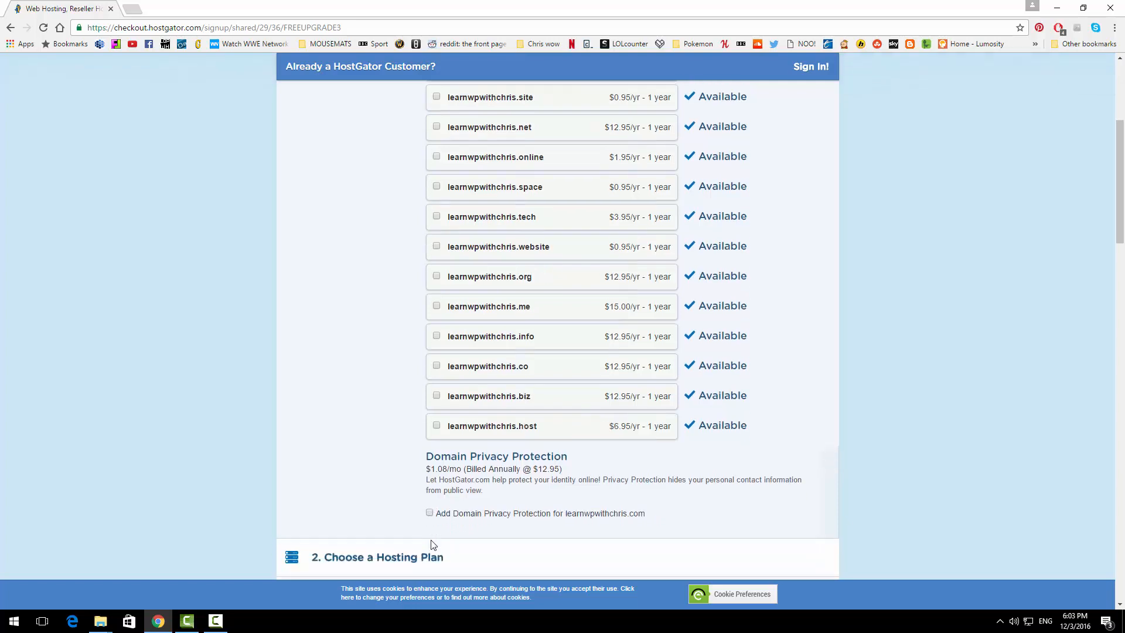
scroll(431, 544, down, 1)
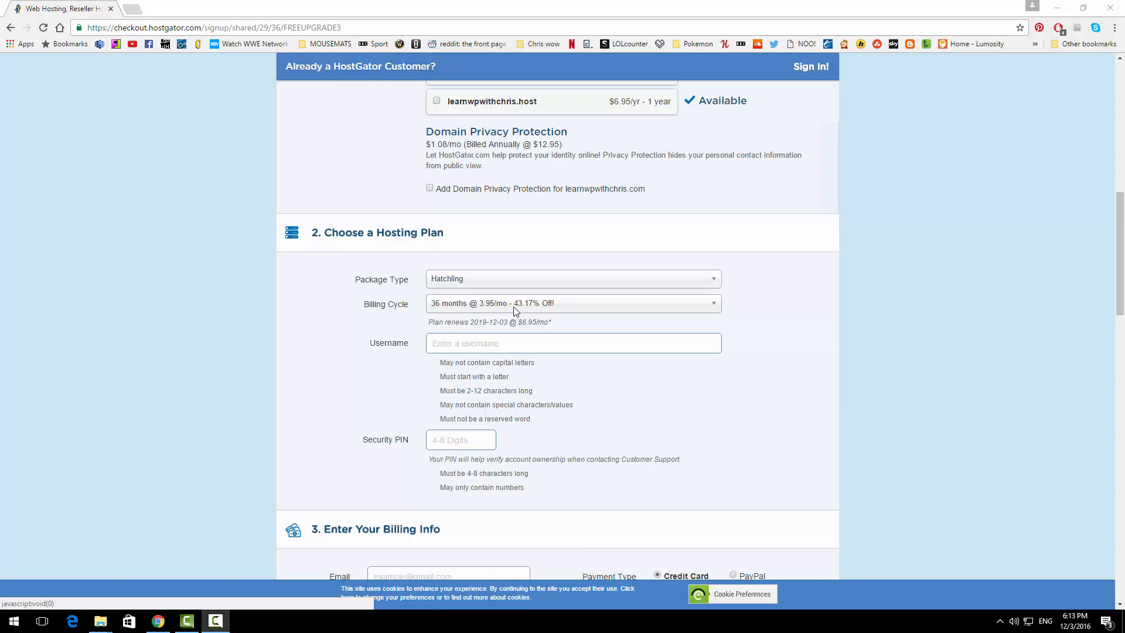
Change the Hatchling billing cycle to 1 month @ 10.95/mo
click(515, 309)
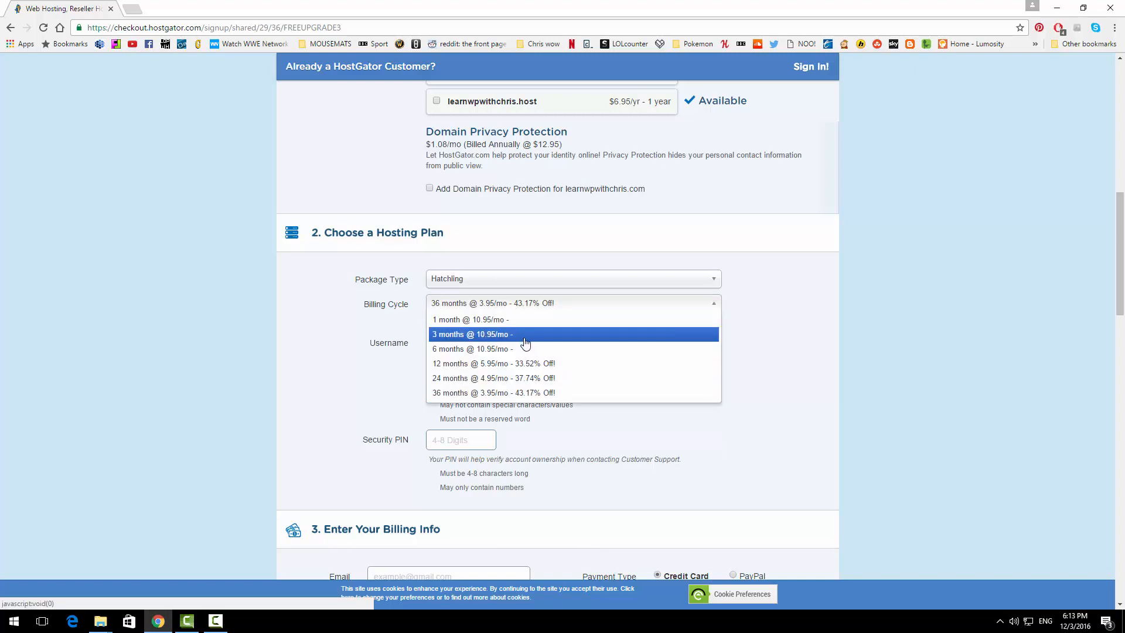
click(499, 320)
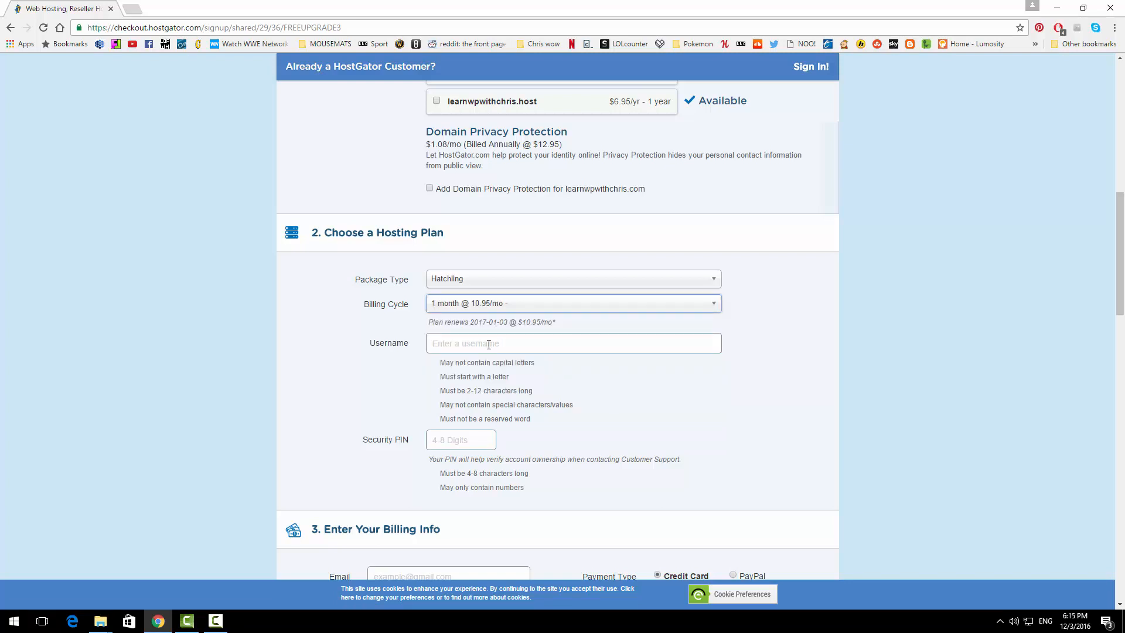
scroll(489, 344, down, 8)
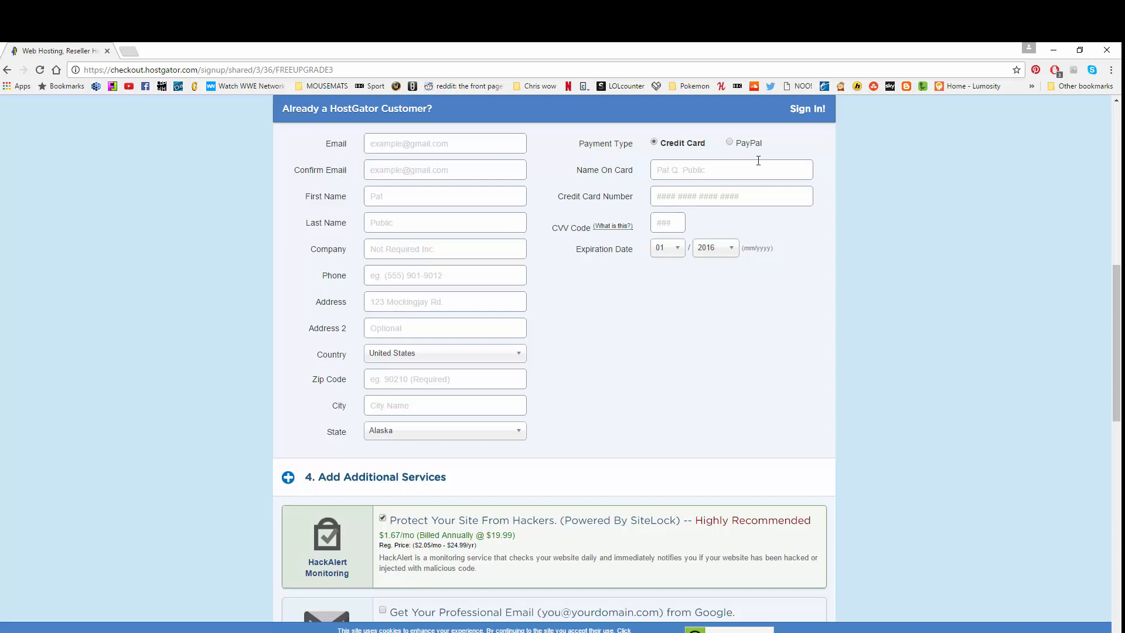
Untick HackAlert Monitoring under Add Additional Services
scroll(757, 160, down, 6)
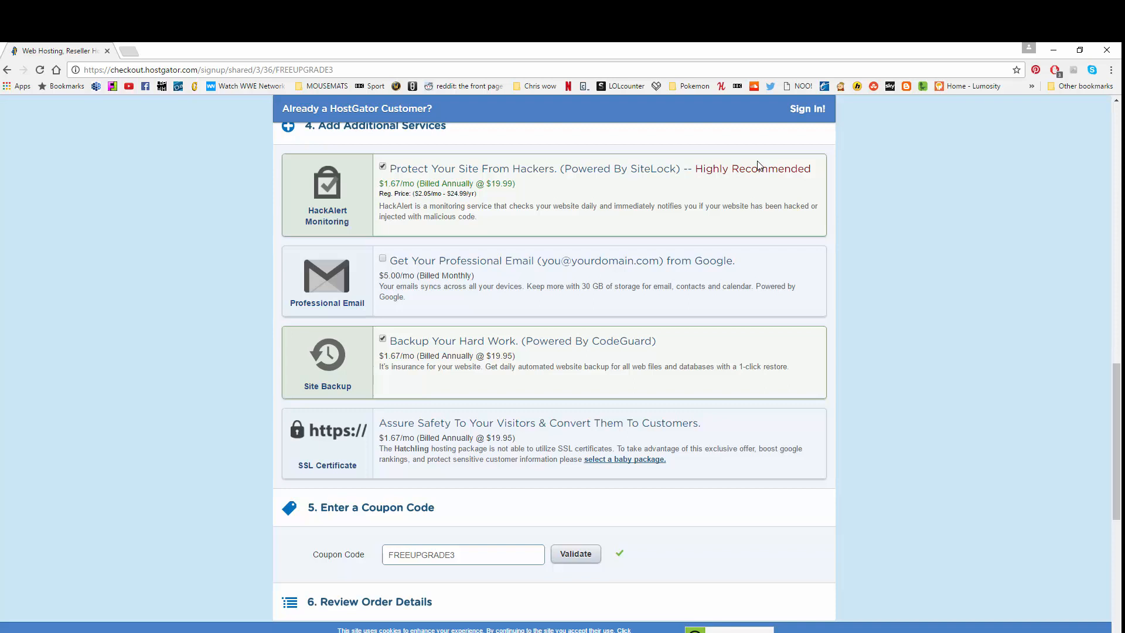
click(382, 166)
Decline the Site Backup add-on and replace the coupon with LEARNWPCHRIS, validating it
click(383, 338)
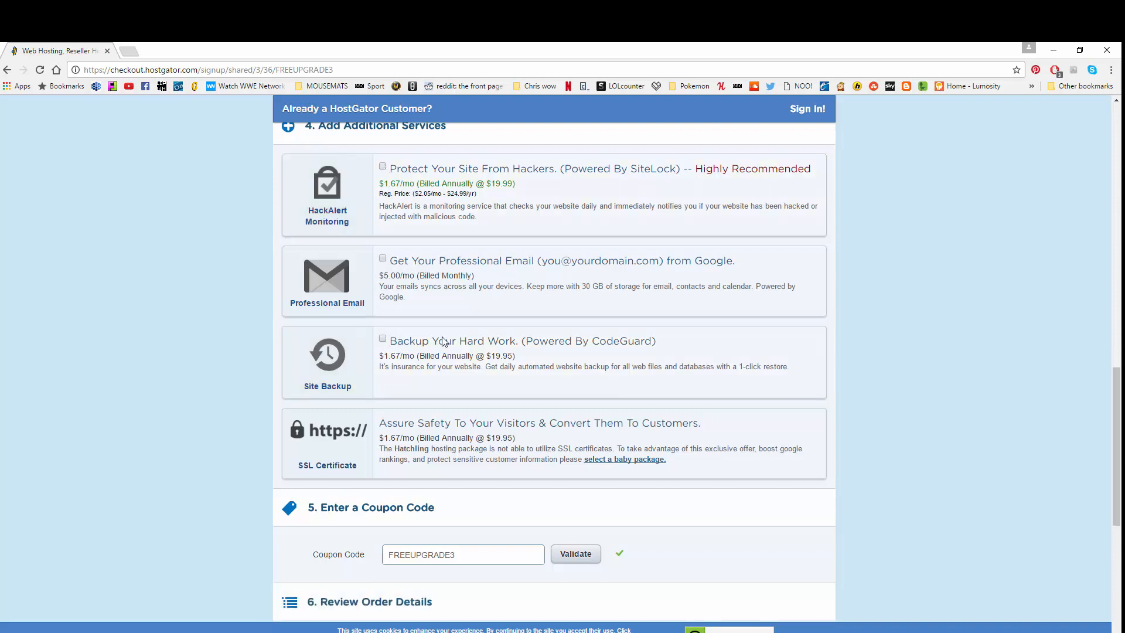
scroll(444, 341, down, 4)
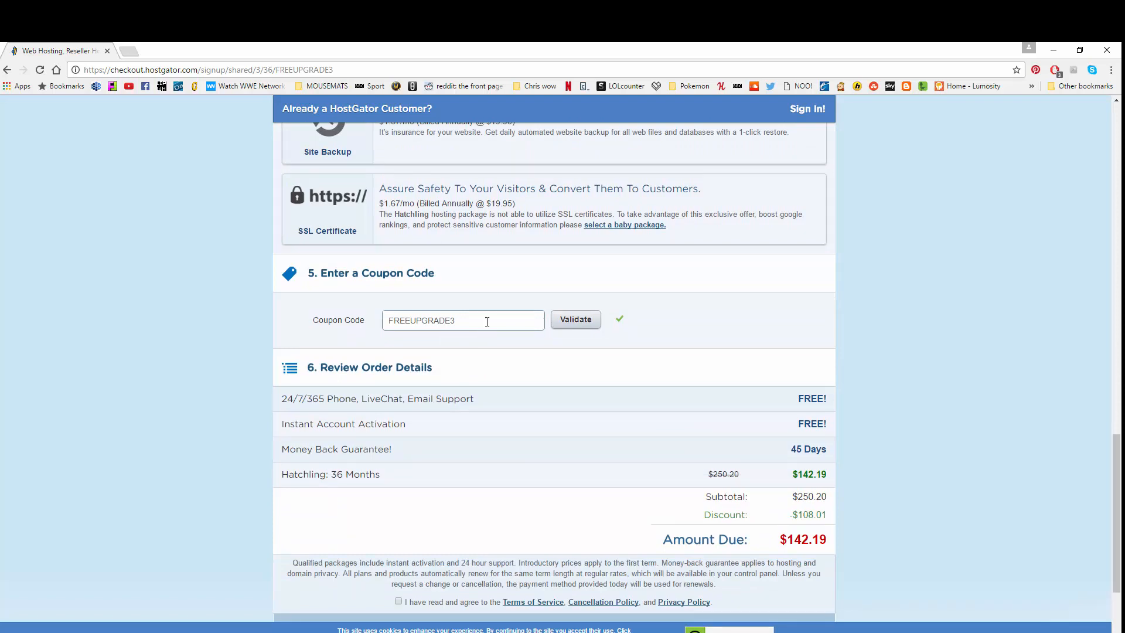
drag(486, 321, 361, 313)
key(BackSpace)
text(LEARNWPC)
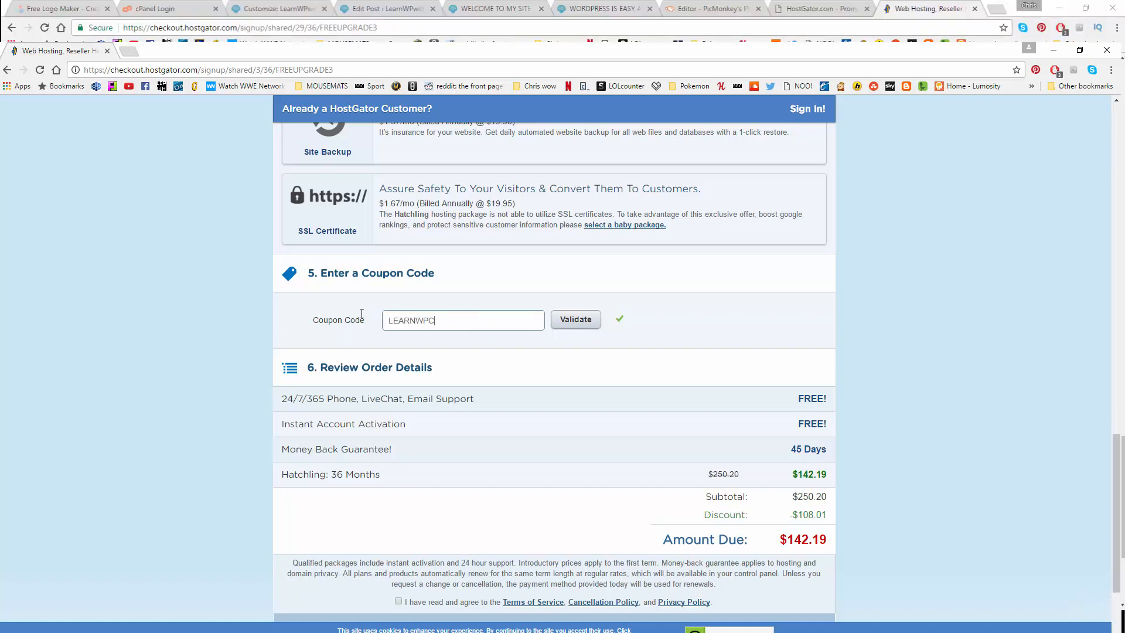
text(HRIS1)
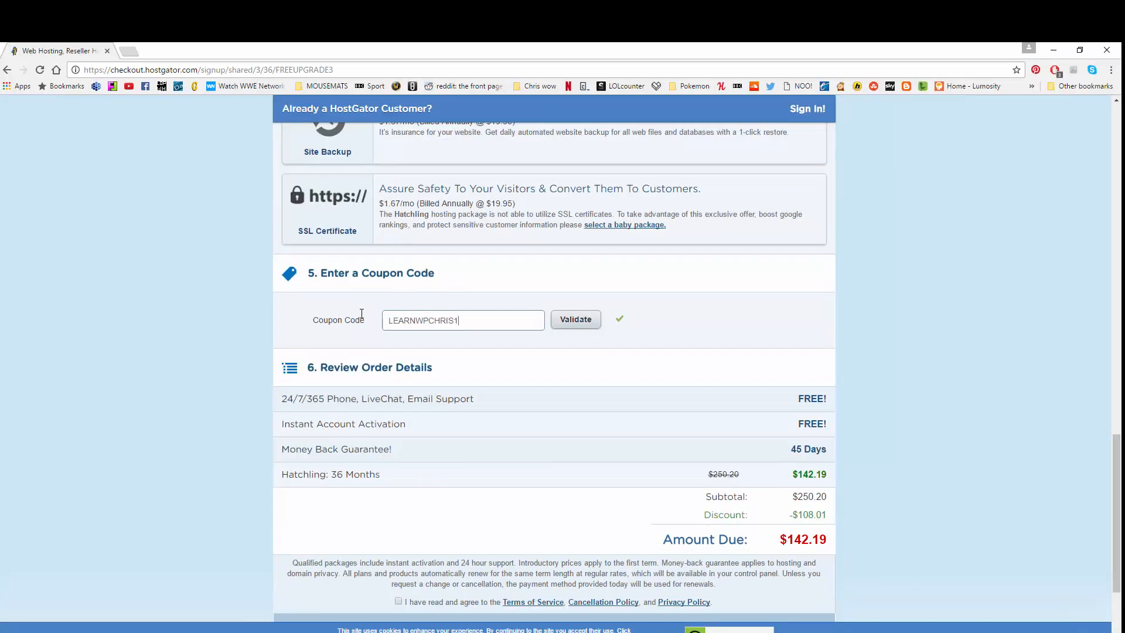
click(581, 325)
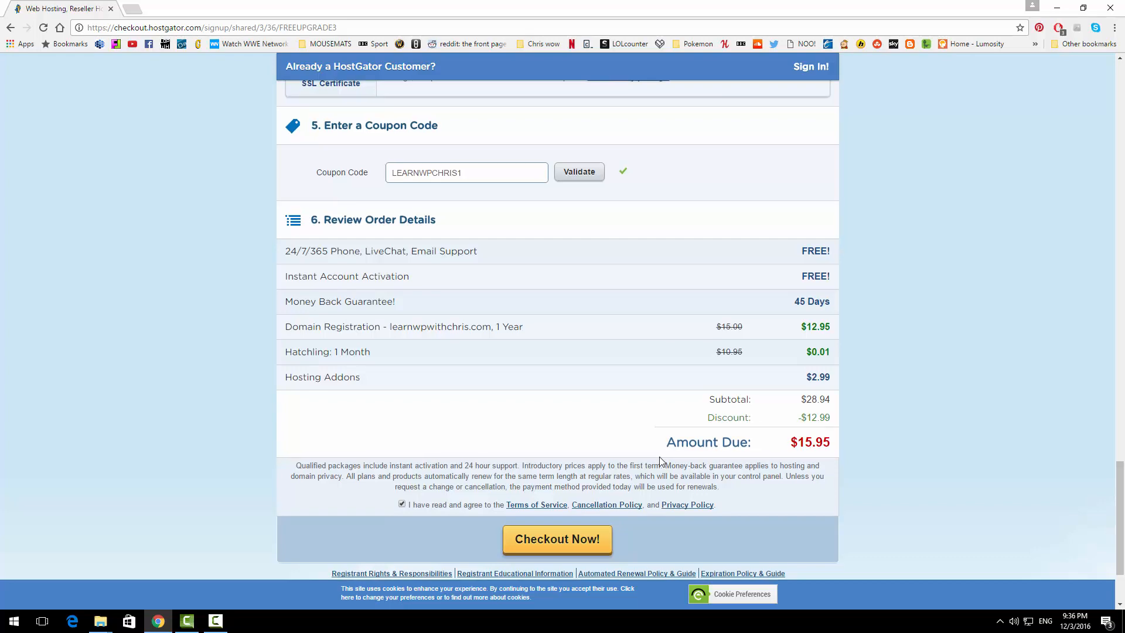
Untick the HackAlert monitoring add-on on the Hatchling order
scroll(659, 455, up, 5)
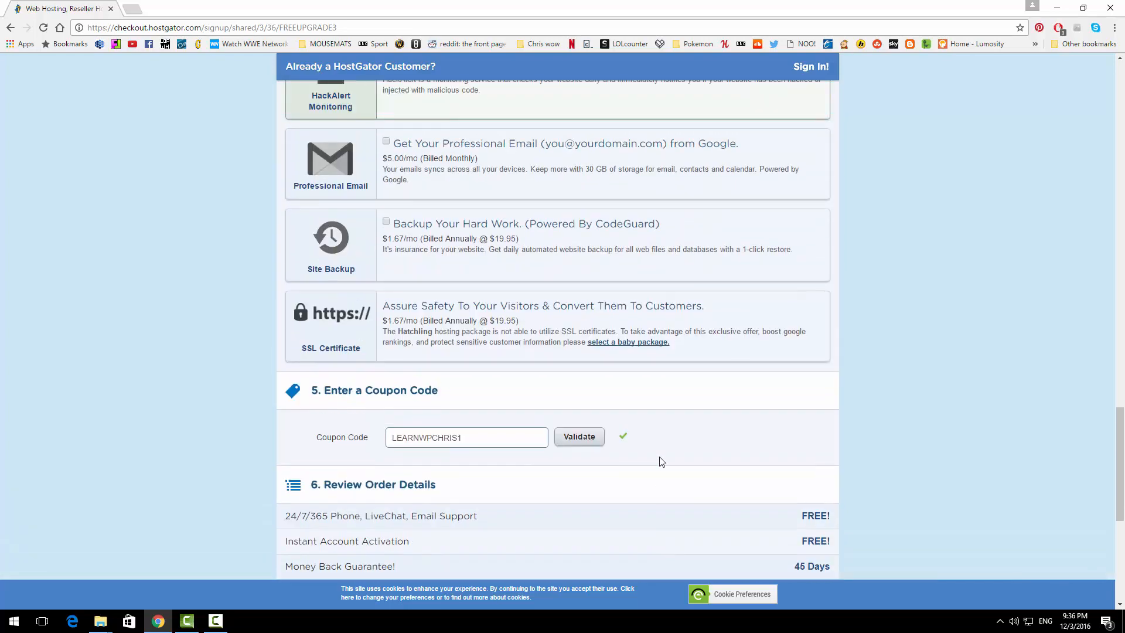
scroll(659, 462, up, 3)
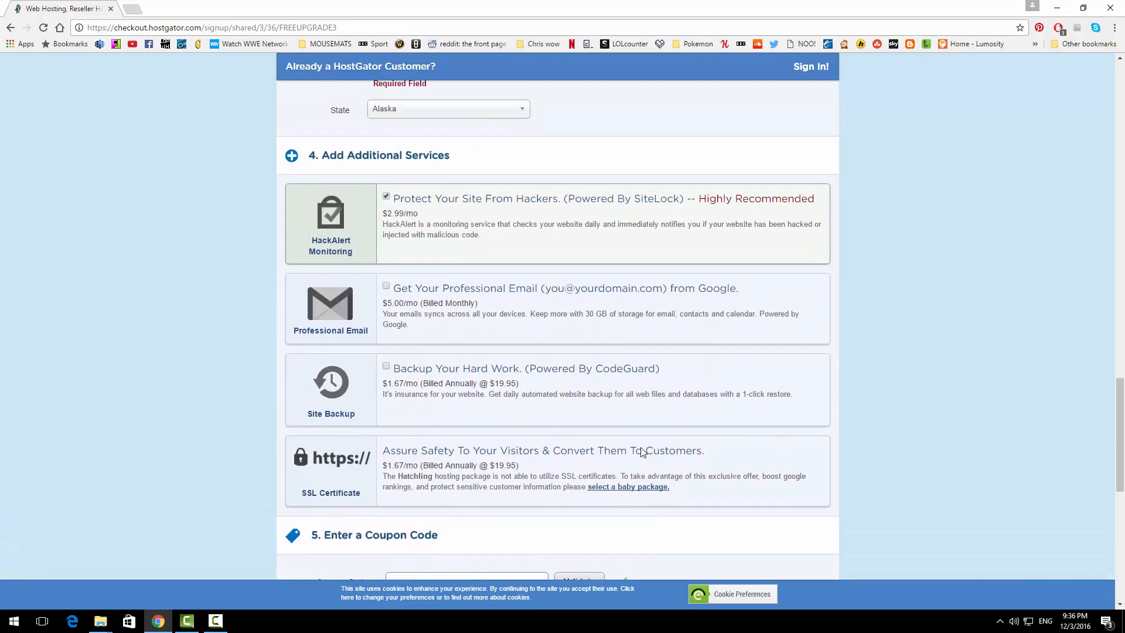
click(386, 197)
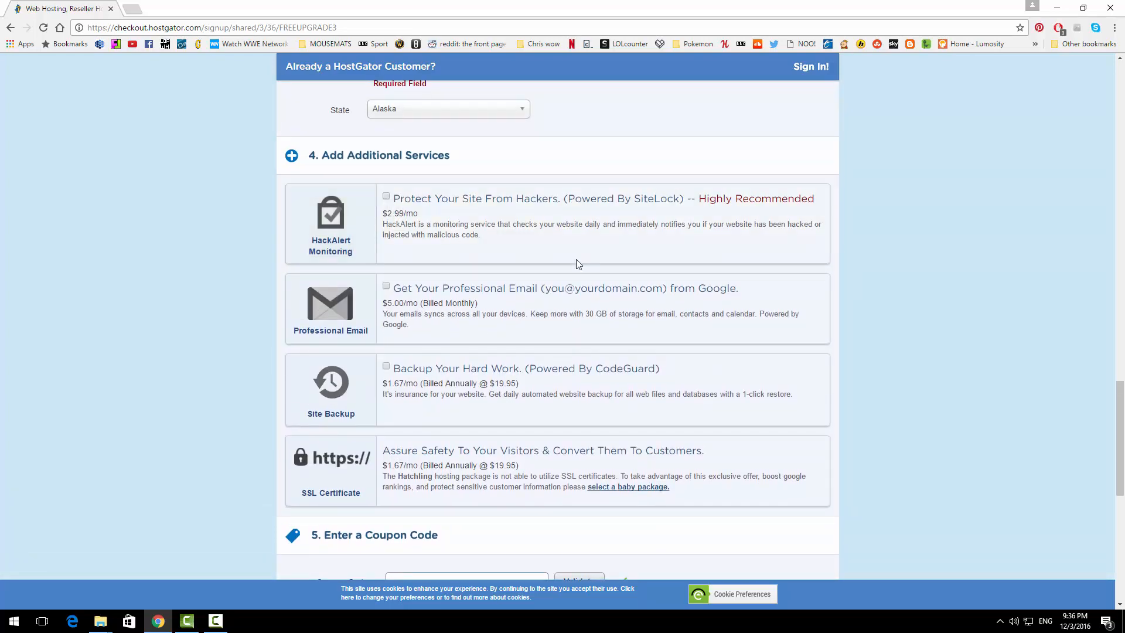
scroll(579, 263, down, 6)
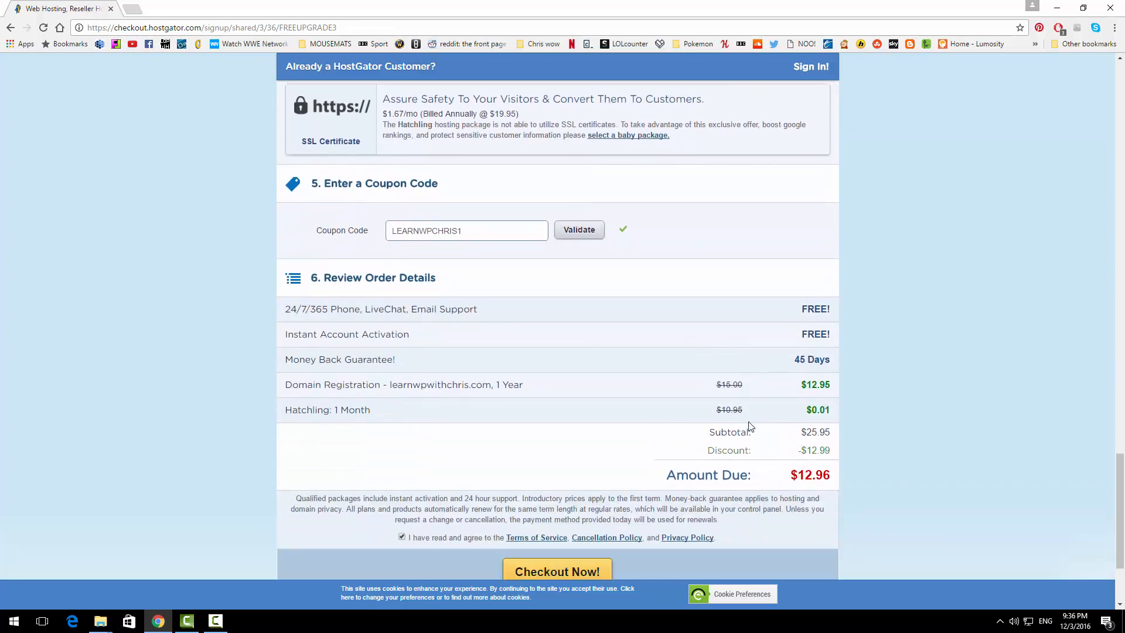
scroll(661, 427, down, 1)
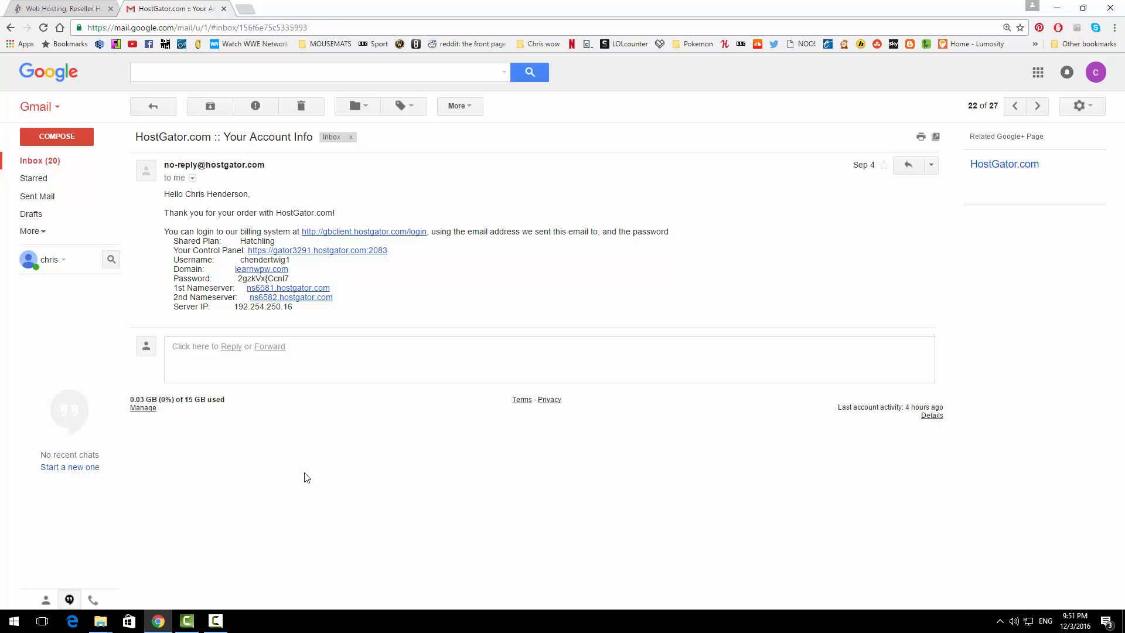
Open the control panel login from the email and paste in the account username
click(315, 250)
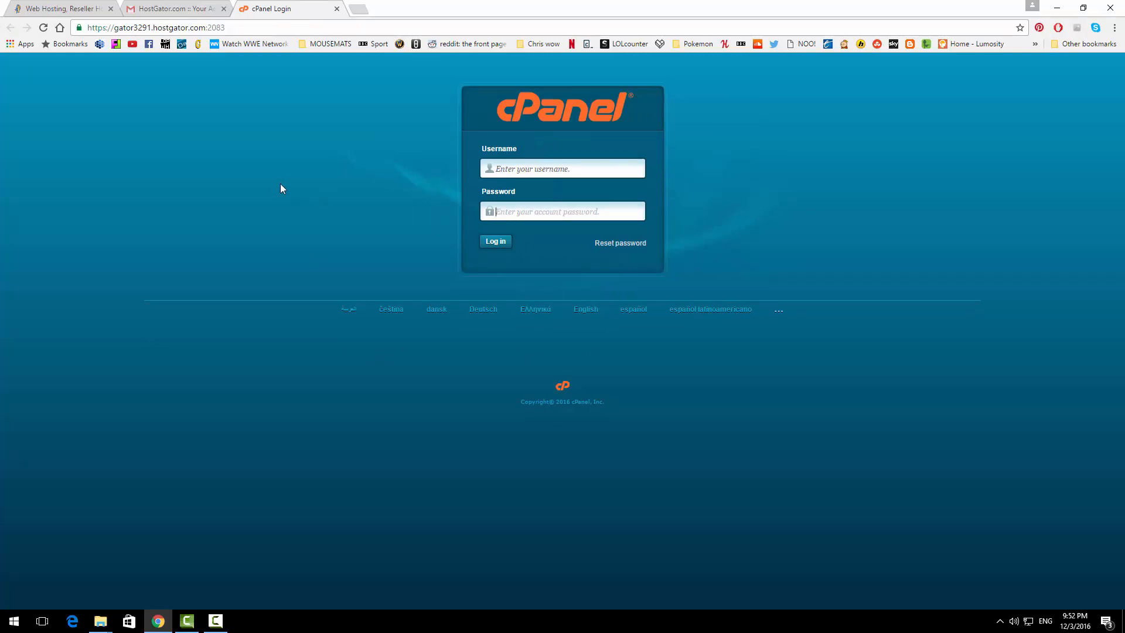
click(181, 8)
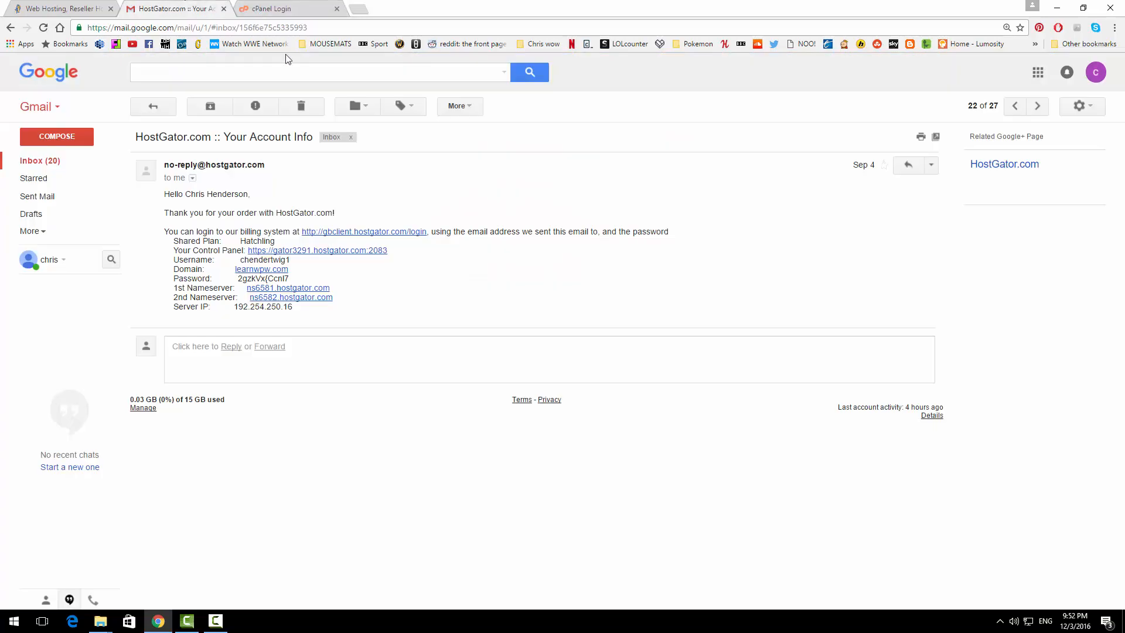
drag(291, 260, 240, 260)
key(ctrl+c)
click(285, 8)
click(550, 168)
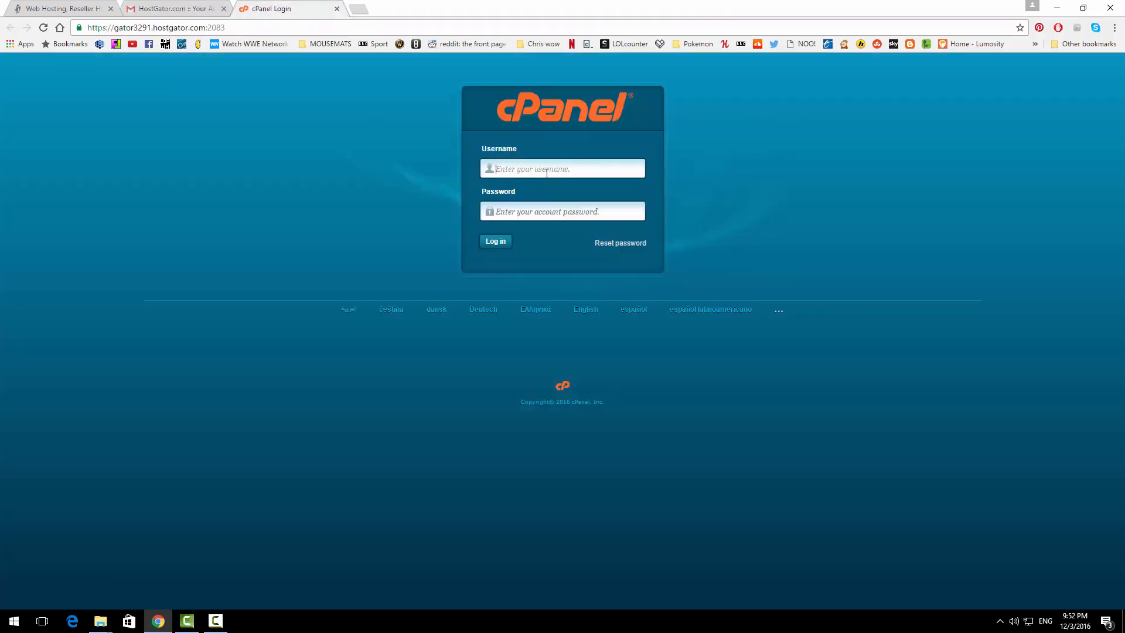
key(ctrl+v)
Copy the account password from the email into cPanel and log in
click(181, 8)
drag(290, 279, 237, 279)
click(254, 7)
click(562, 211)
key(ctrl+v)
click(495, 242)
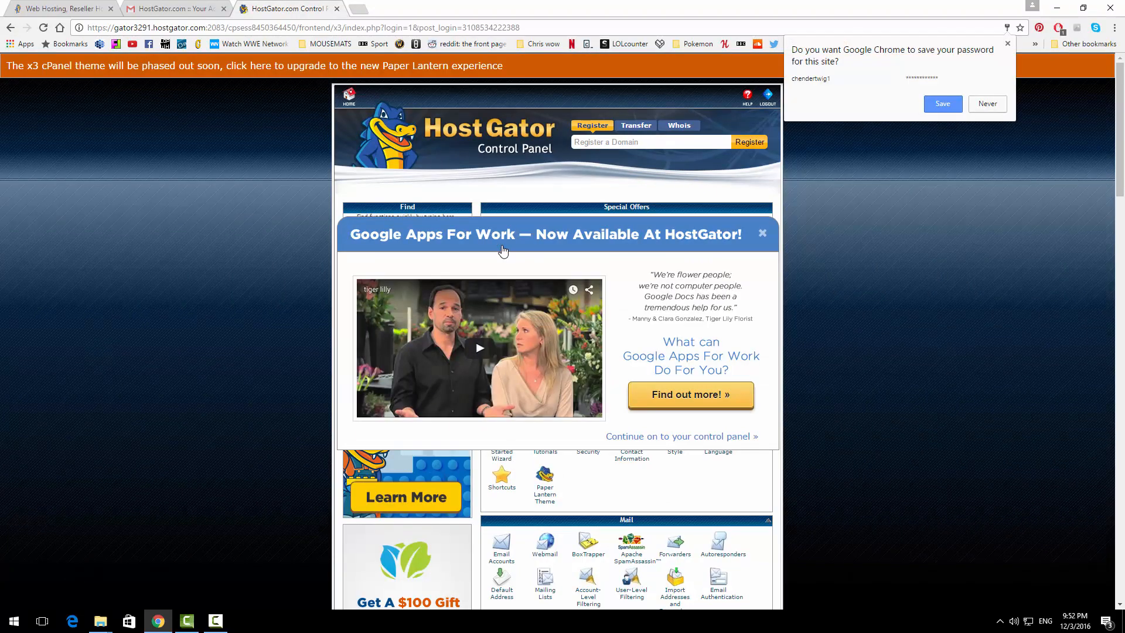
Dismiss the Google Apps and welcome popups in Paper Lantern cPanel and launch the WordPress installer
click(762, 233)
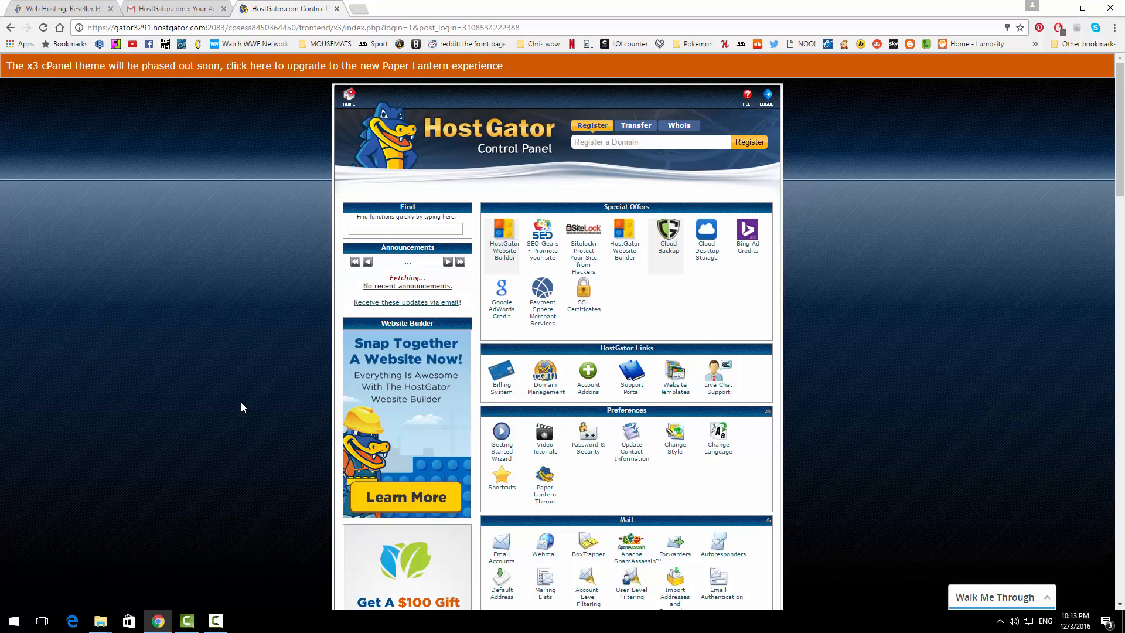
click(239, 69)
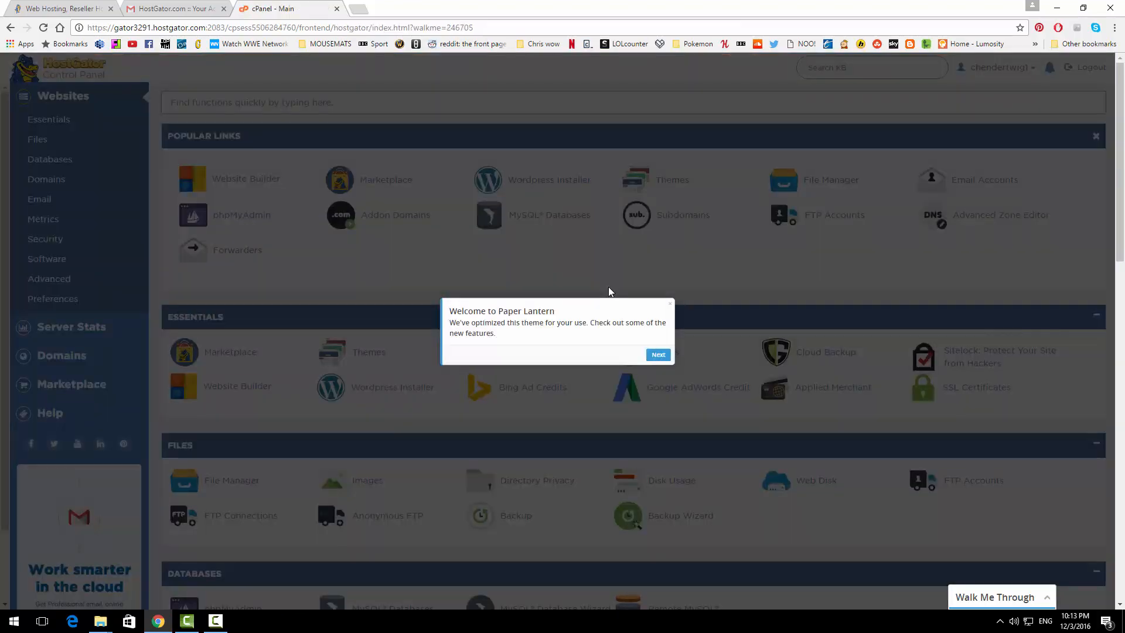
click(670, 304)
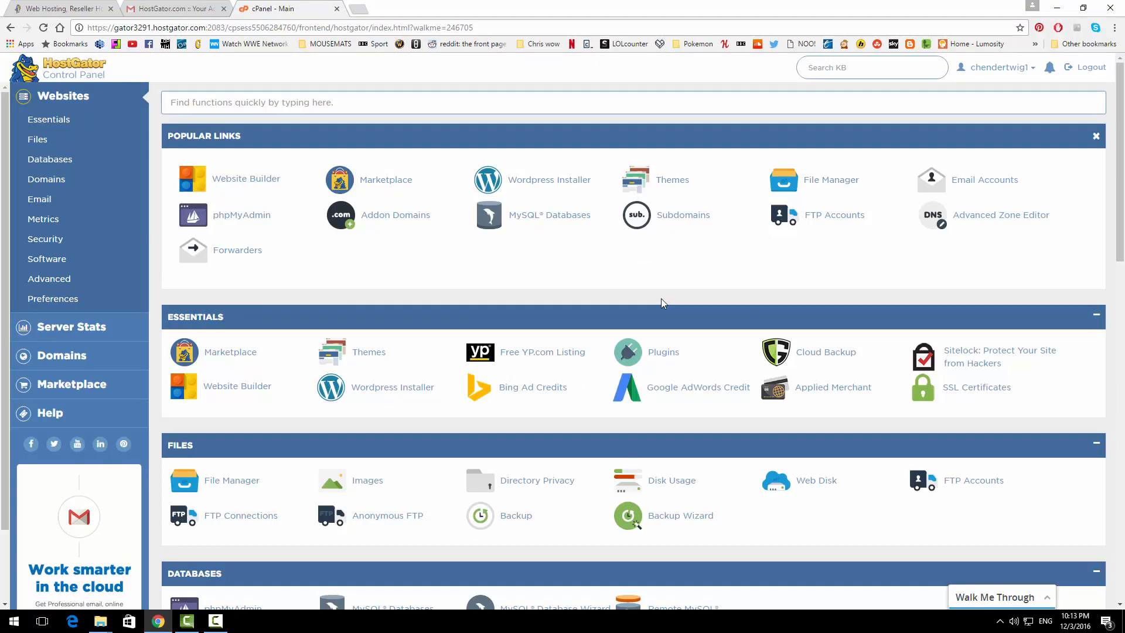
click(557, 183)
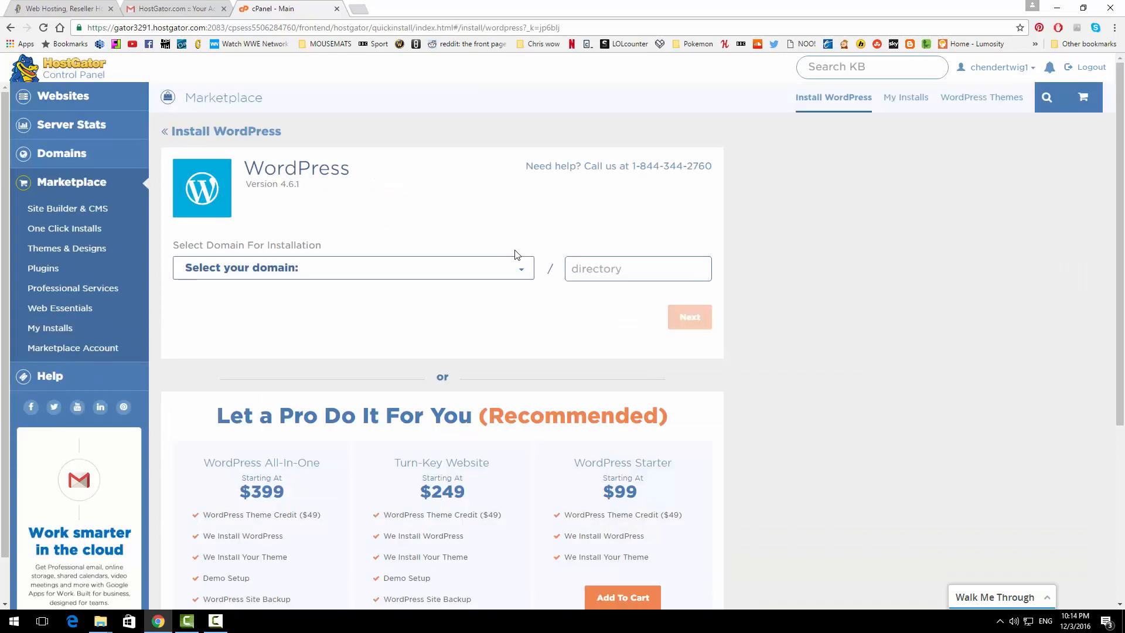
Choose learnwpw.com as the install domain and set the blog title 'learn wp with chris'
click(507, 270)
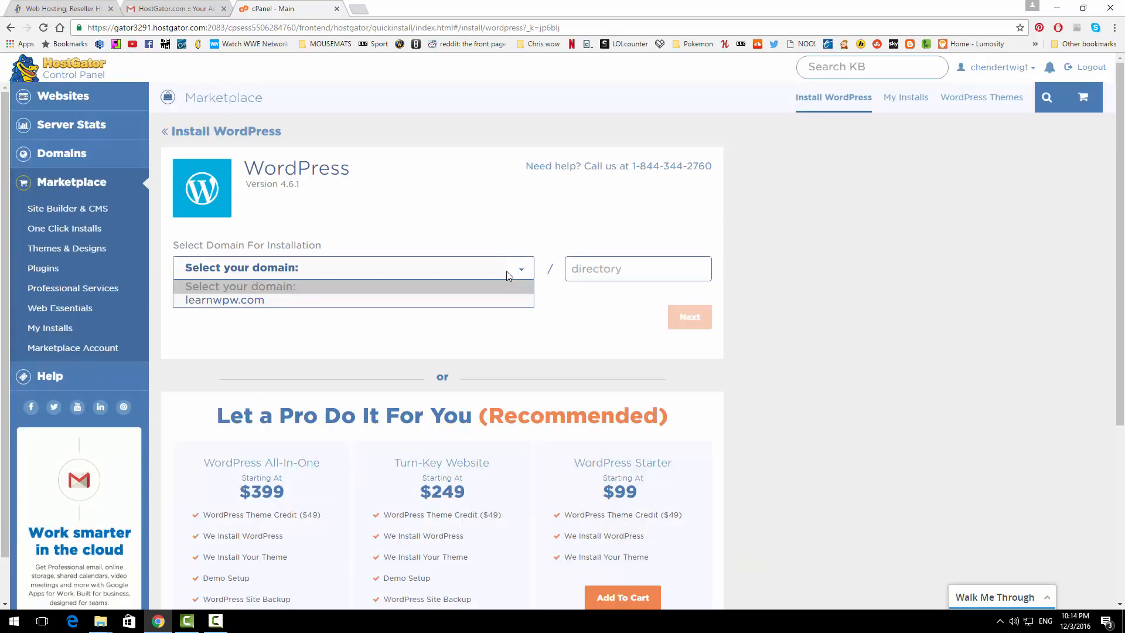
click(332, 300)
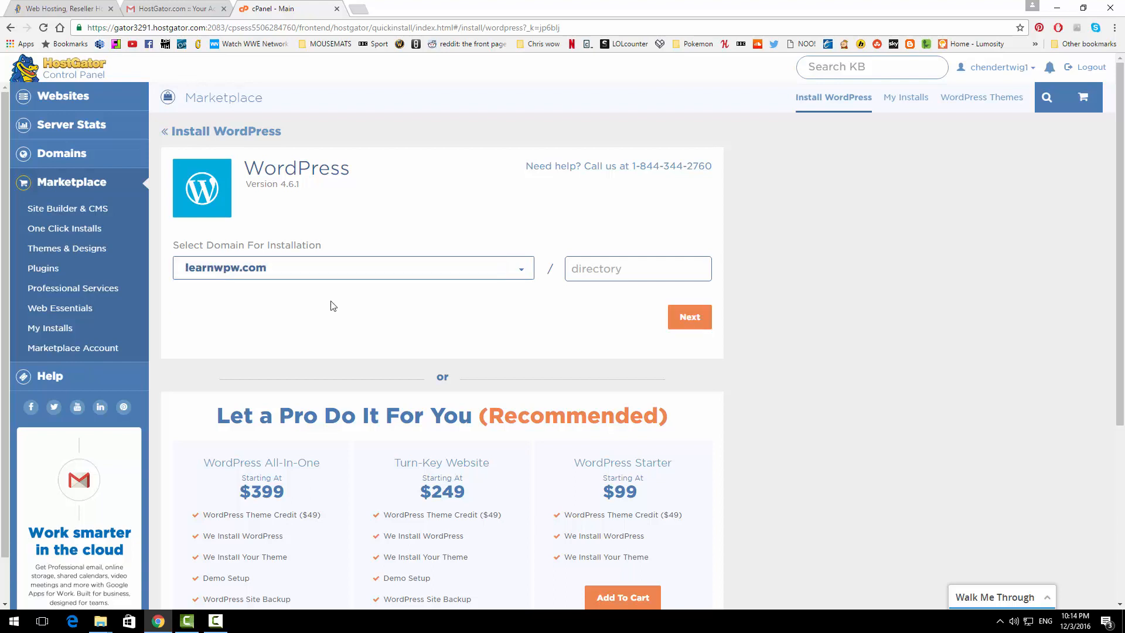
click(689, 317)
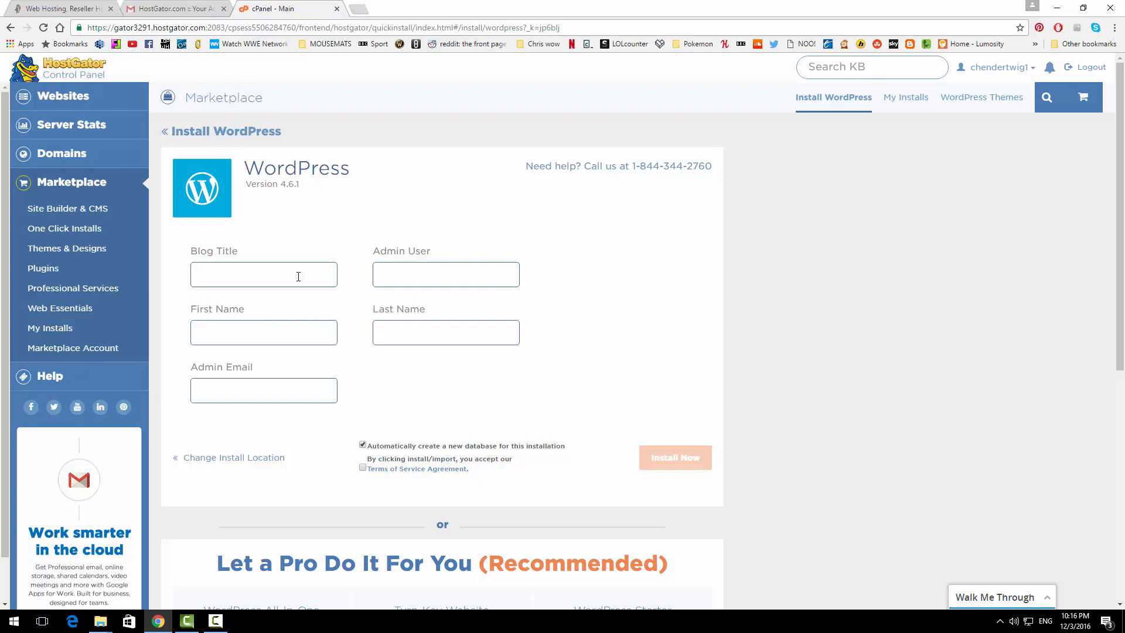
click(298, 276)
text(learn wp with chris)
Enter the admin username, first and last name and e-mail, accept the terms, and install
click(399, 272)
text(chris)
click(218, 324)
text(Chris)
key(Tab)
text(HEnder)
key(BackSpace)
key(BackSpace)
key(BackSpace)
key(BackSpace)
key(BackSpace)
key(BackSpace)
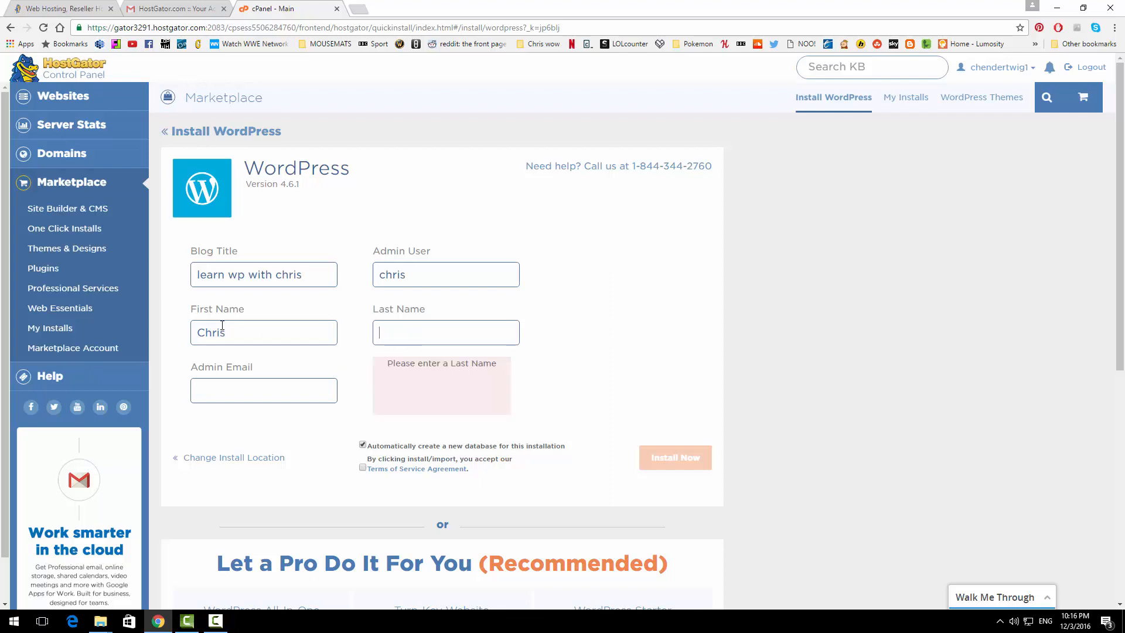
text(Henderson)
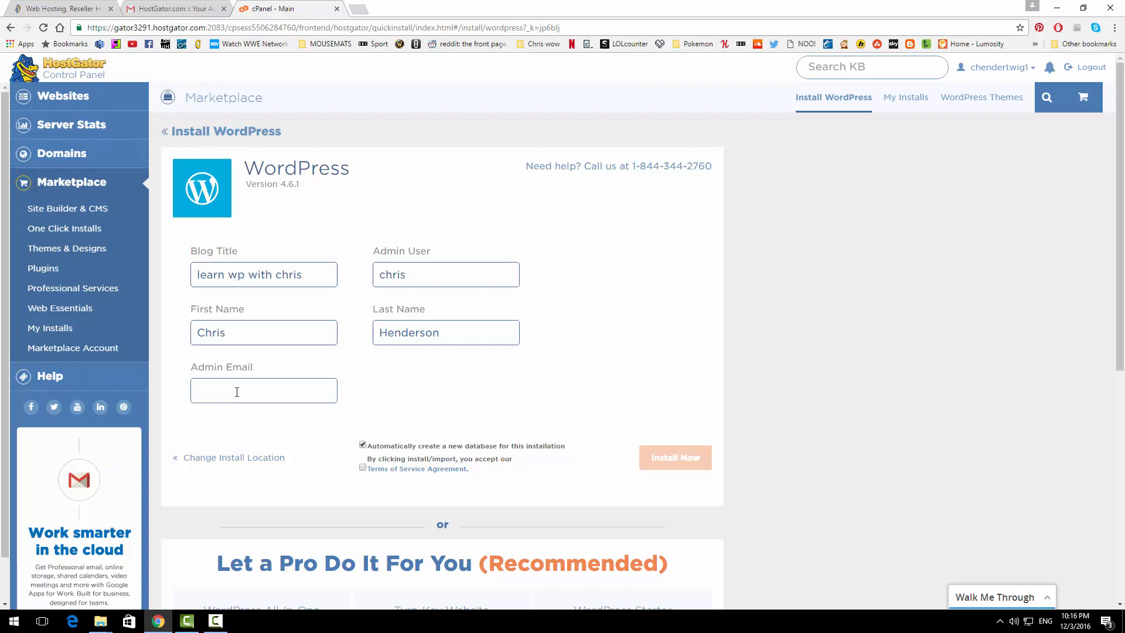
click(237, 392)
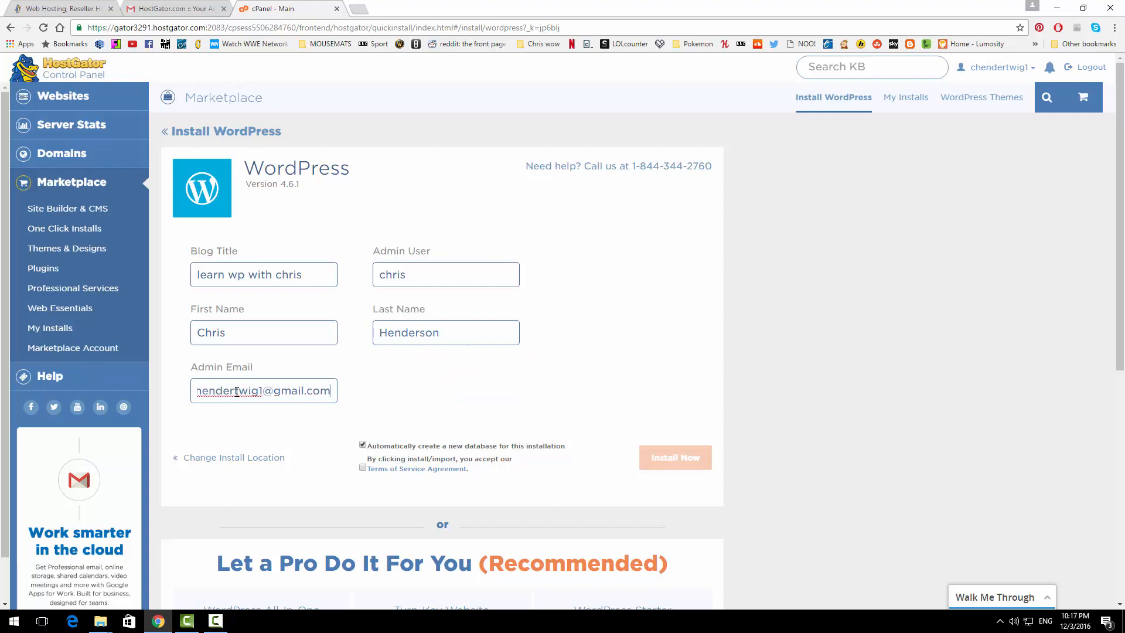
click(363, 467)
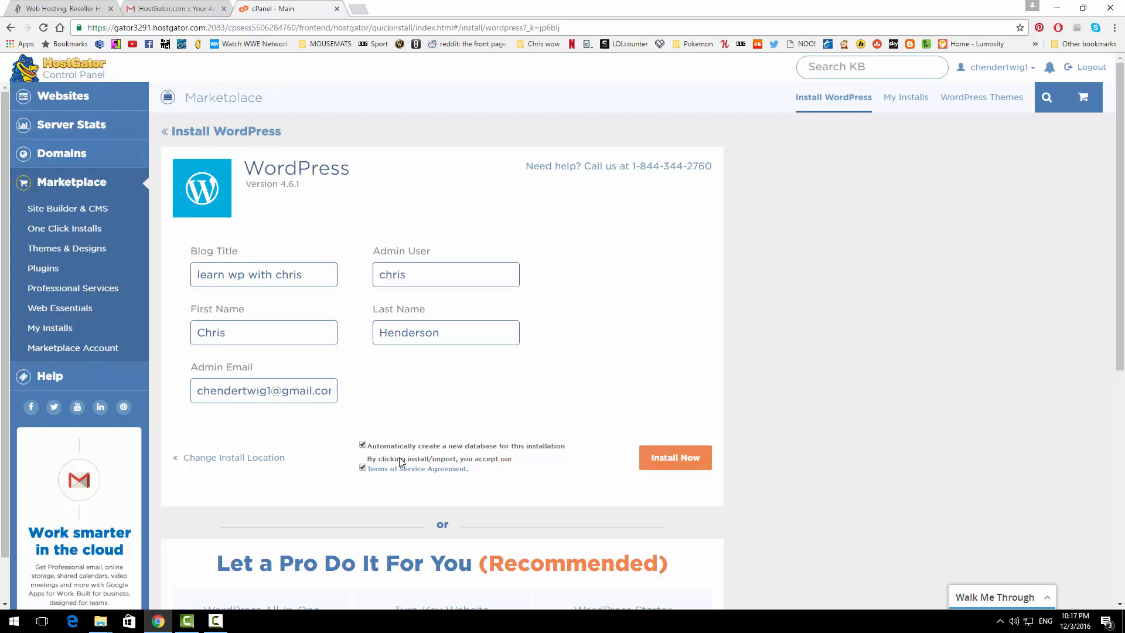
click(669, 458)
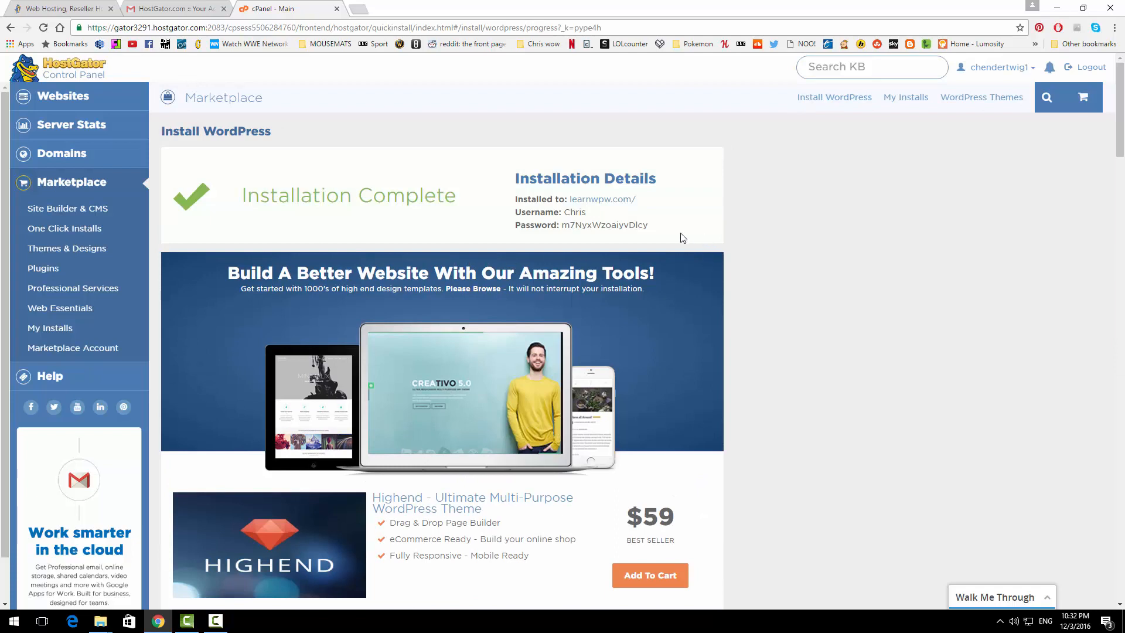
Copy the generated password and log in to the learnwpw.com admin with Remember Me ticked
drag(649, 225, 567, 228)
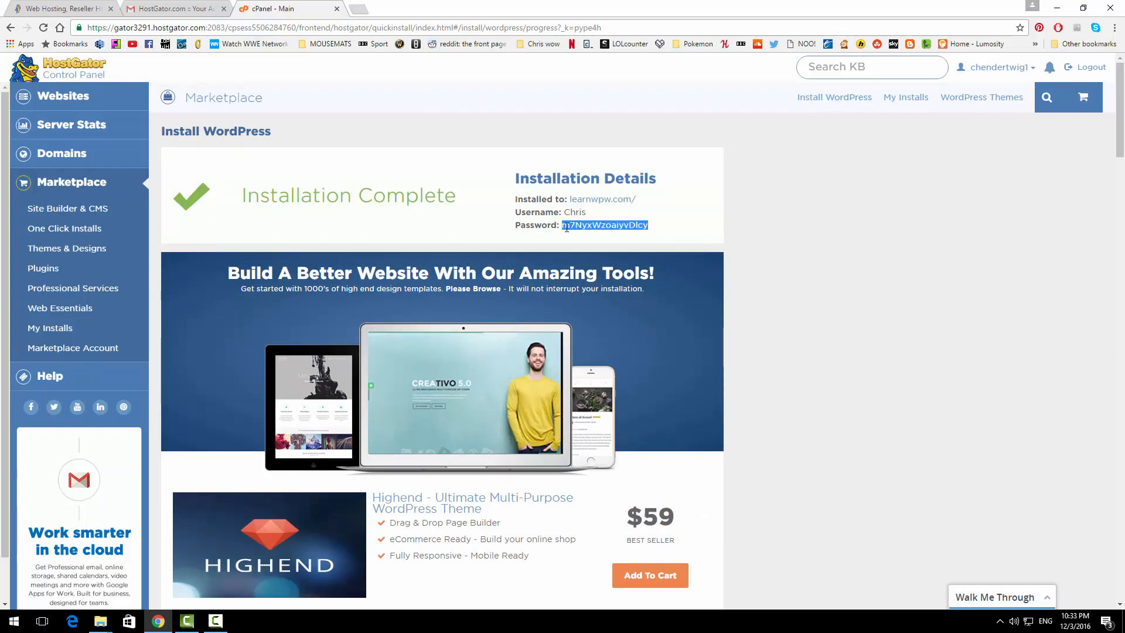
click(603, 200)
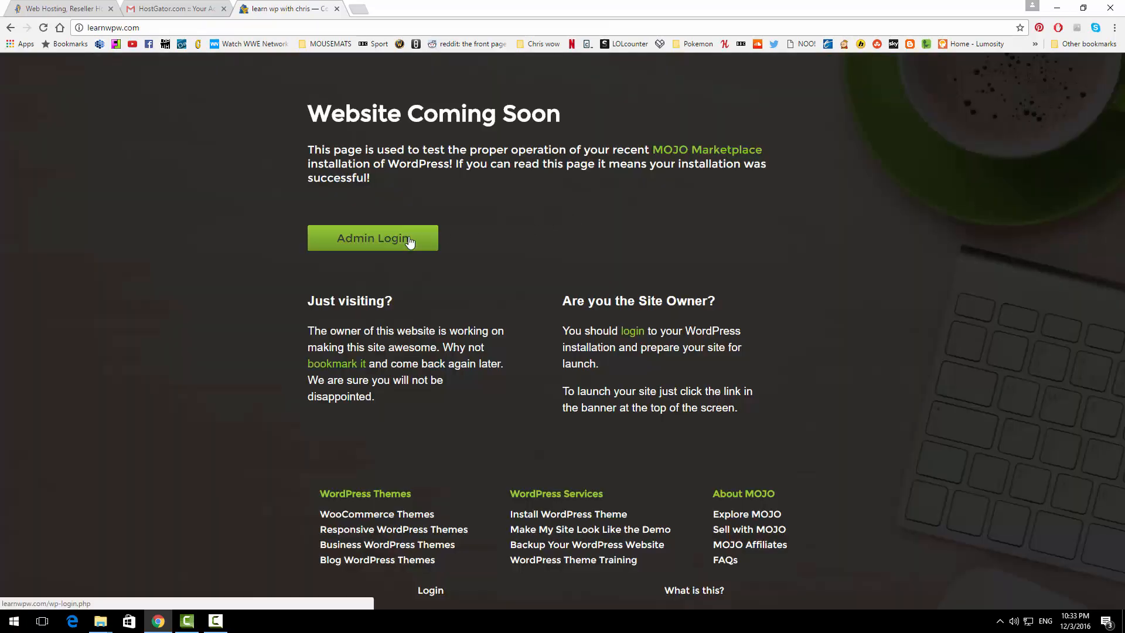
click(409, 242)
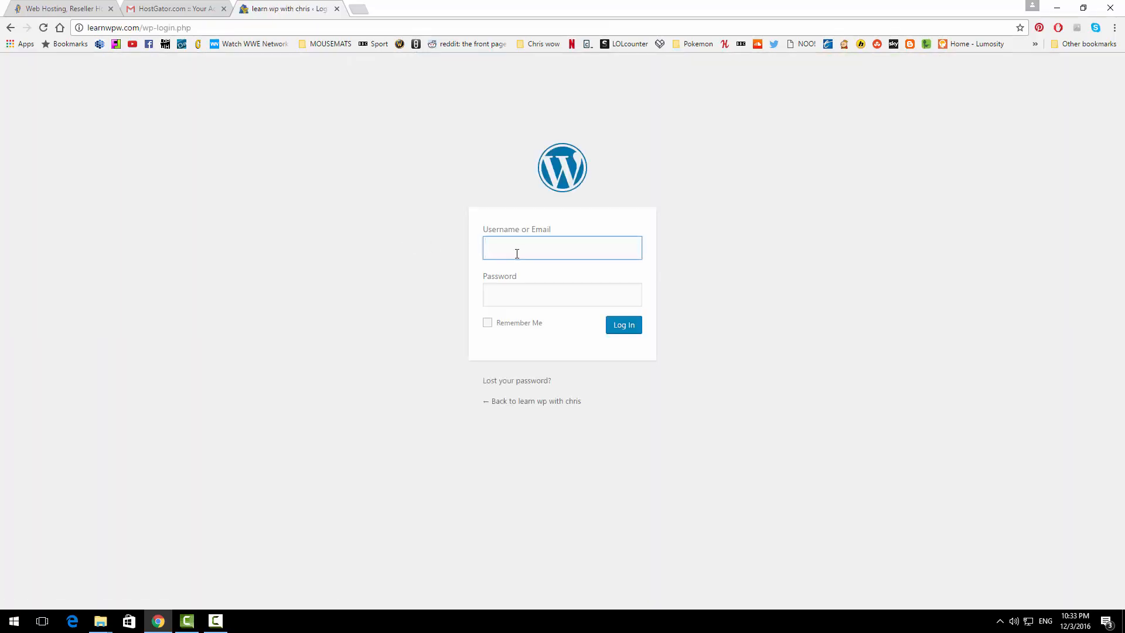
text(chend)
click(534, 271)
click(535, 299)
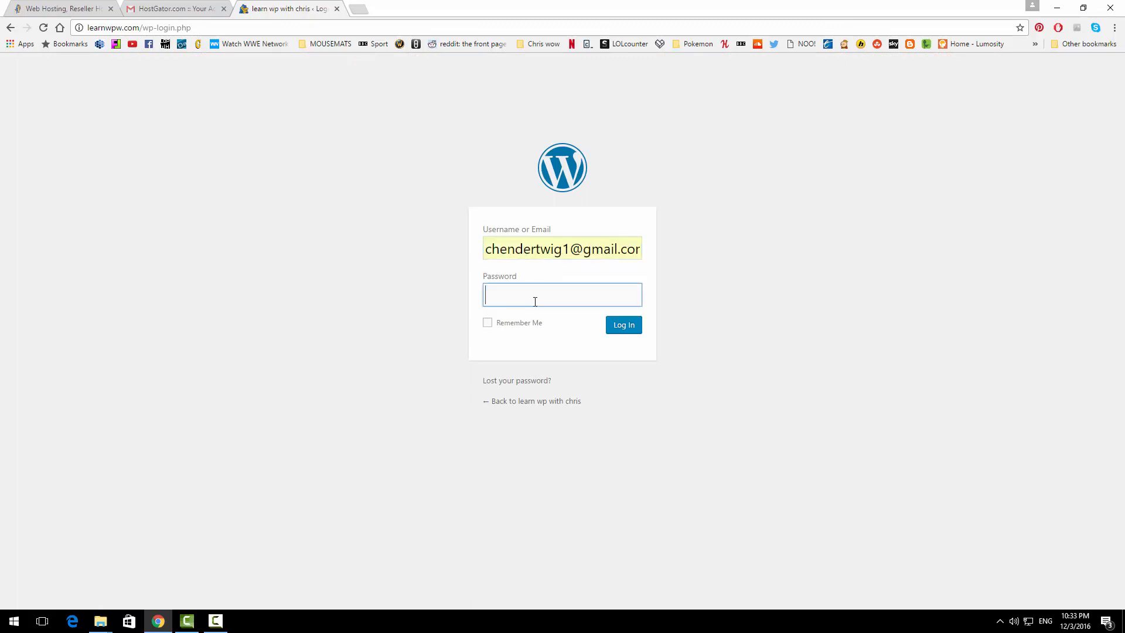
key(ctrl+v)
click(488, 323)
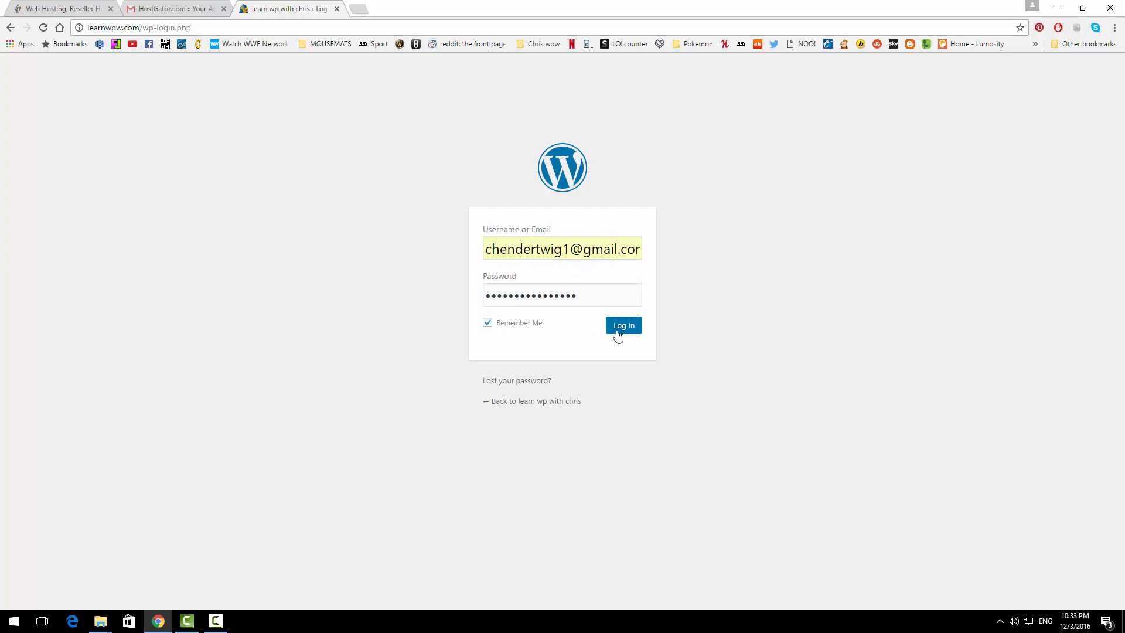
click(616, 329)
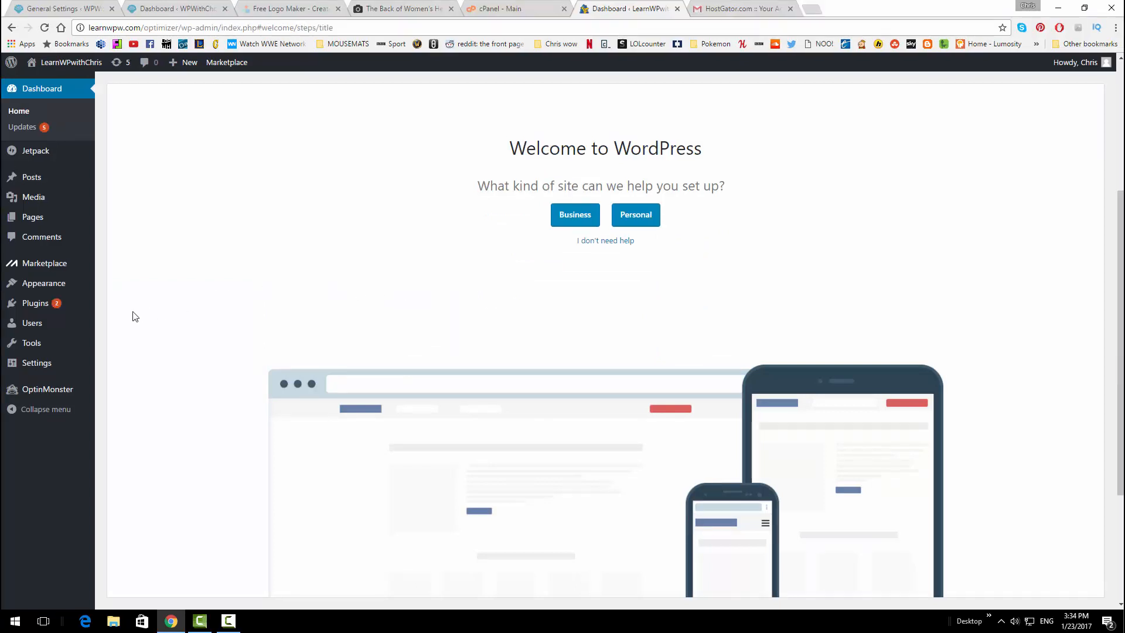
Generate a new strong password for the admin user under Users and update the profile
mouse_move(60, 330)
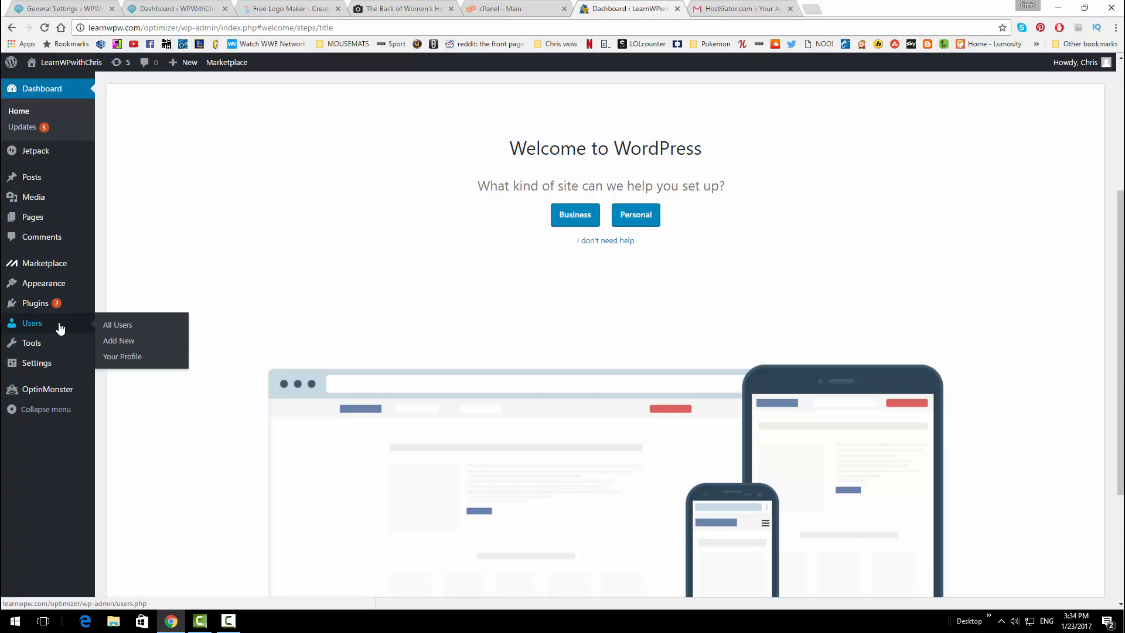
click(61, 329)
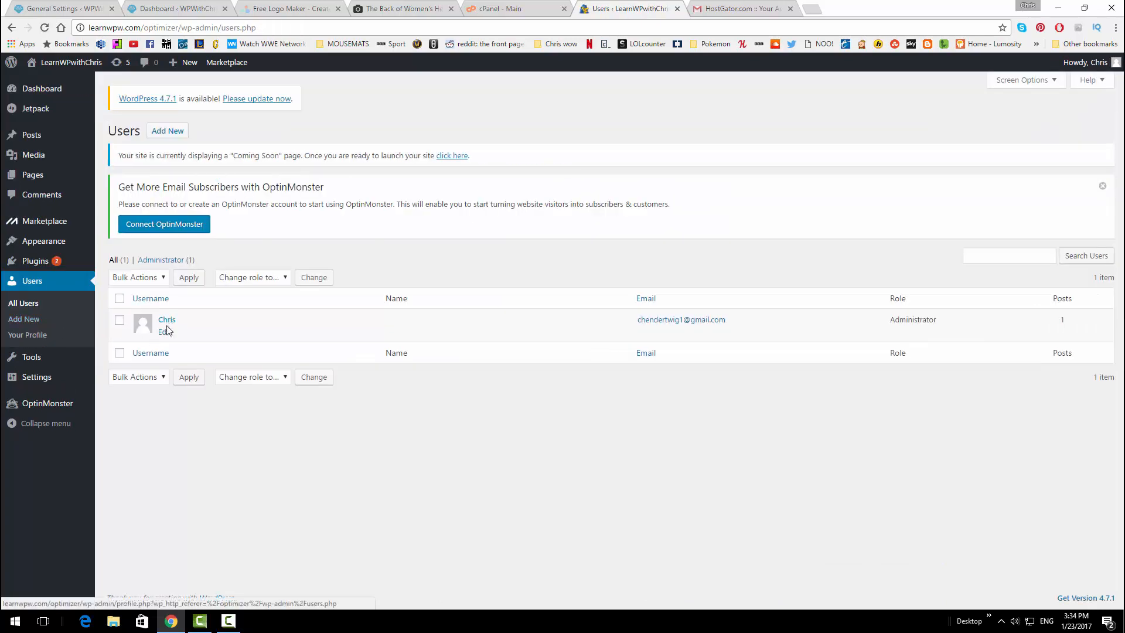
click(165, 332)
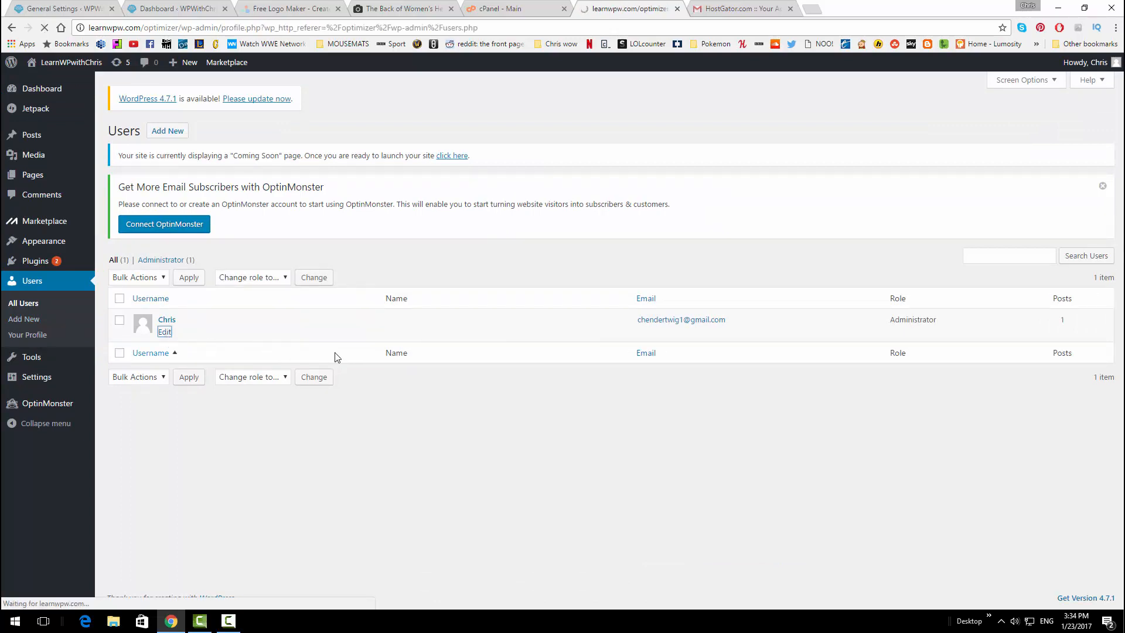
scroll(342, 308, down, 10)
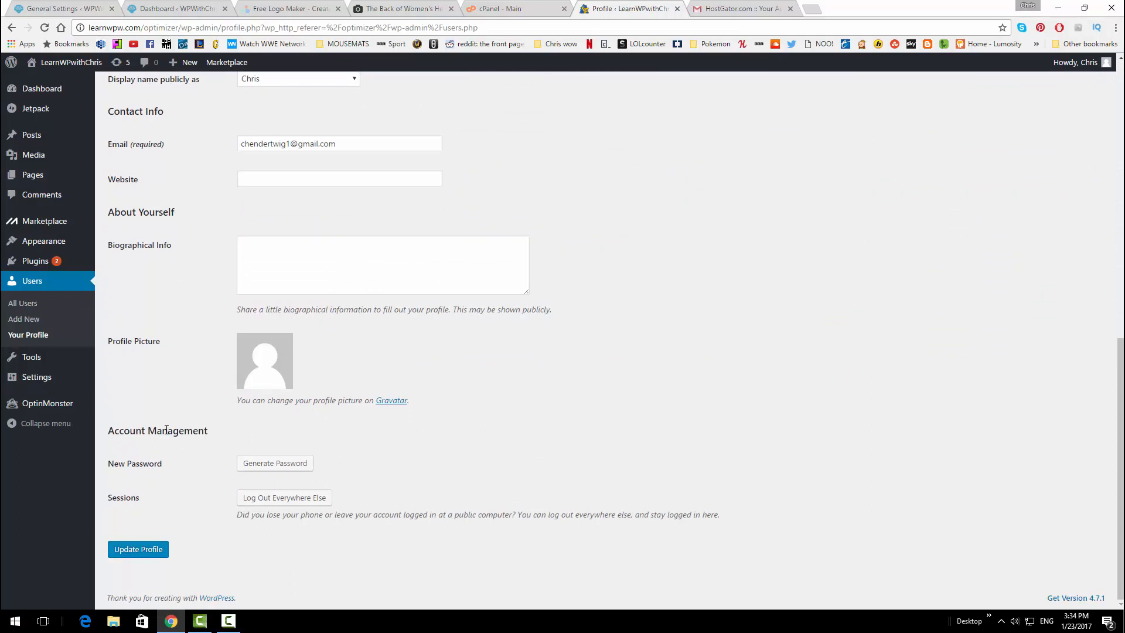
click(259, 463)
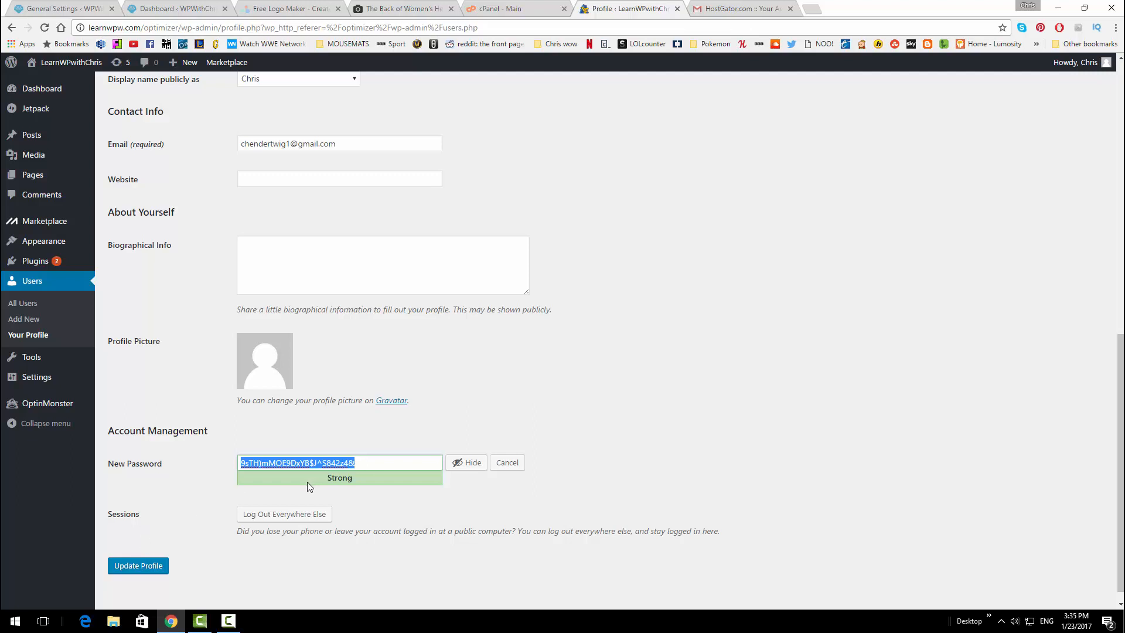
key(Return)
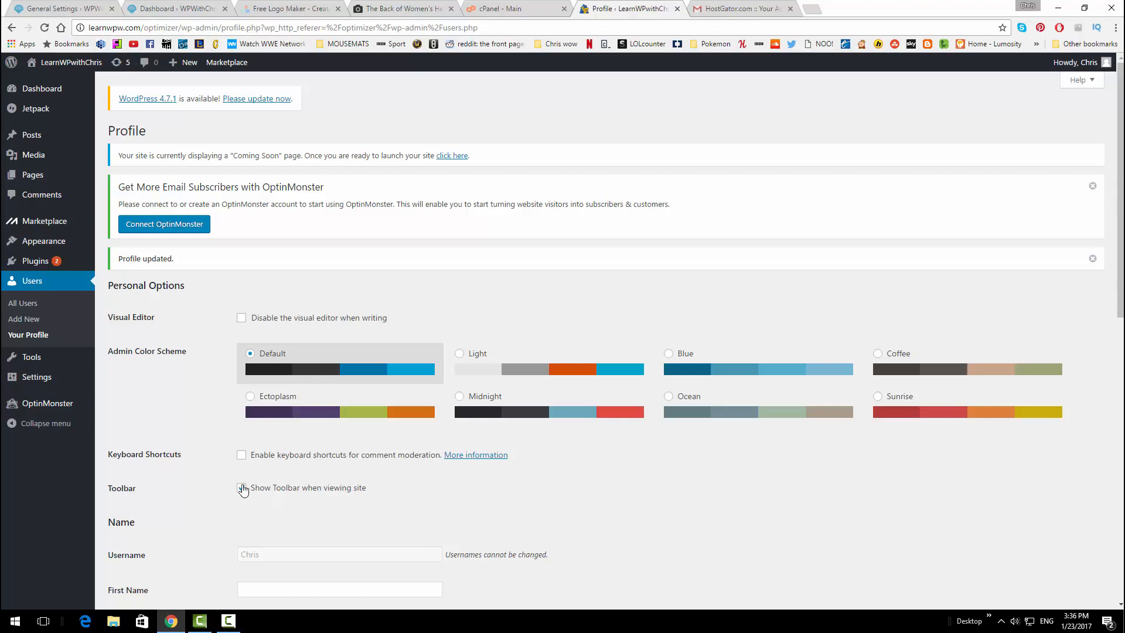
Search the theme directory for 'optimizer', then install and activate the Optimizer theme
mouse_move(74, 249)
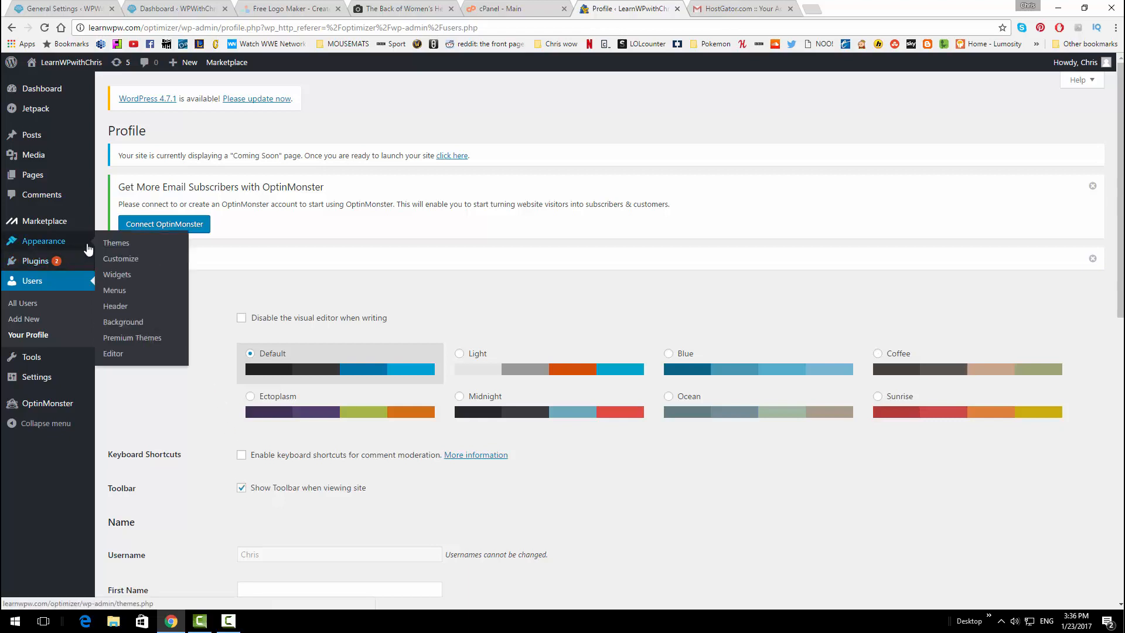
click(111, 246)
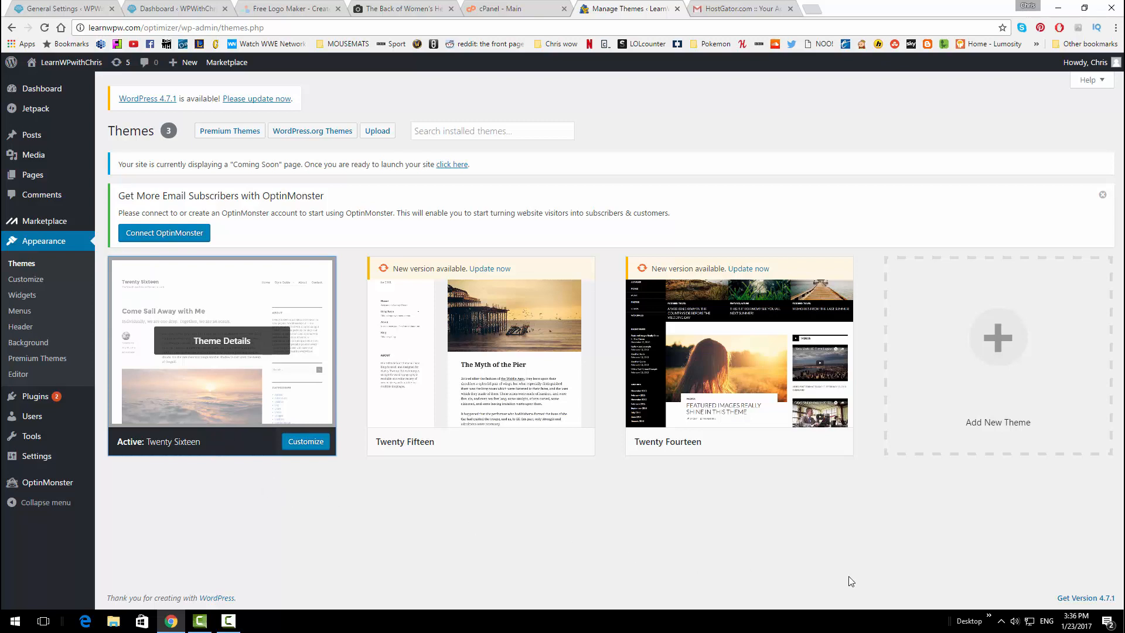
click(984, 382)
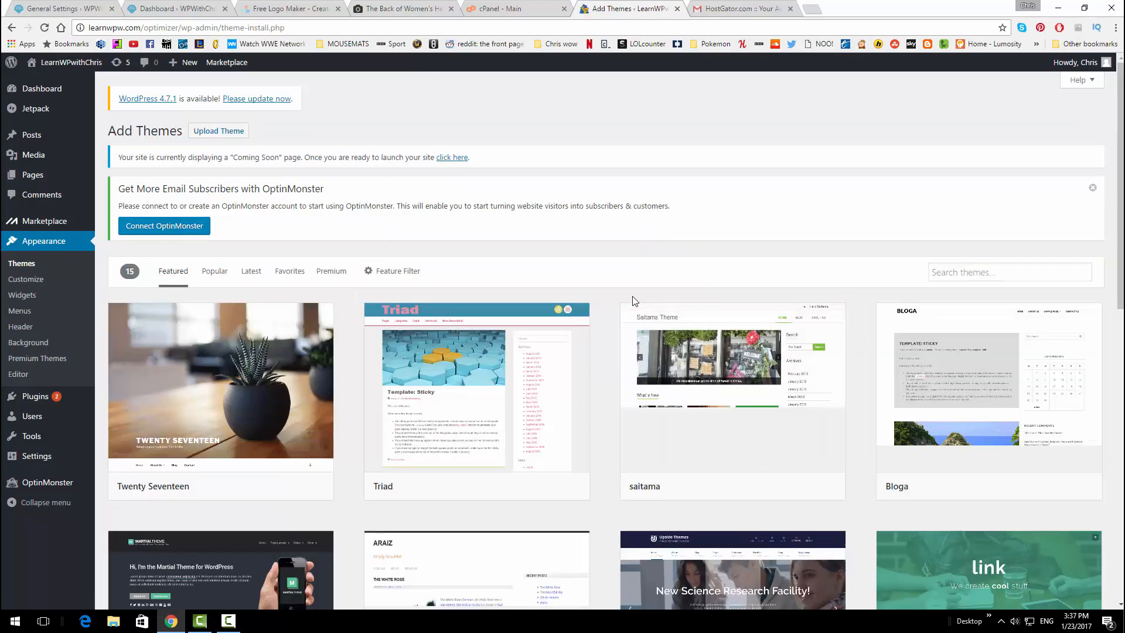
click(955, 272)
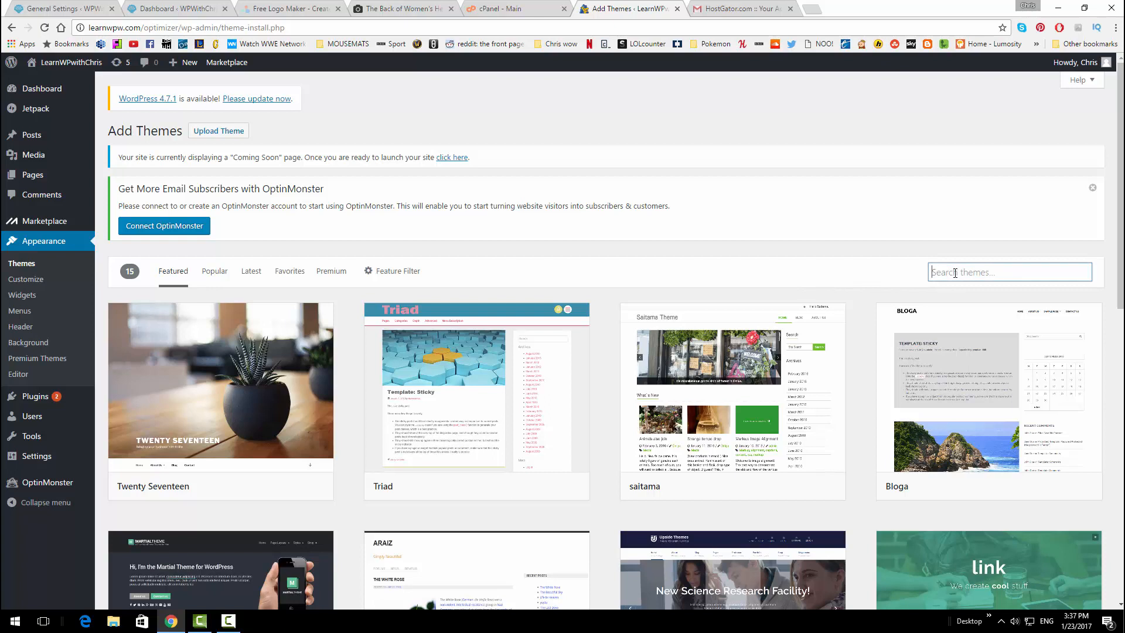
text(opti)
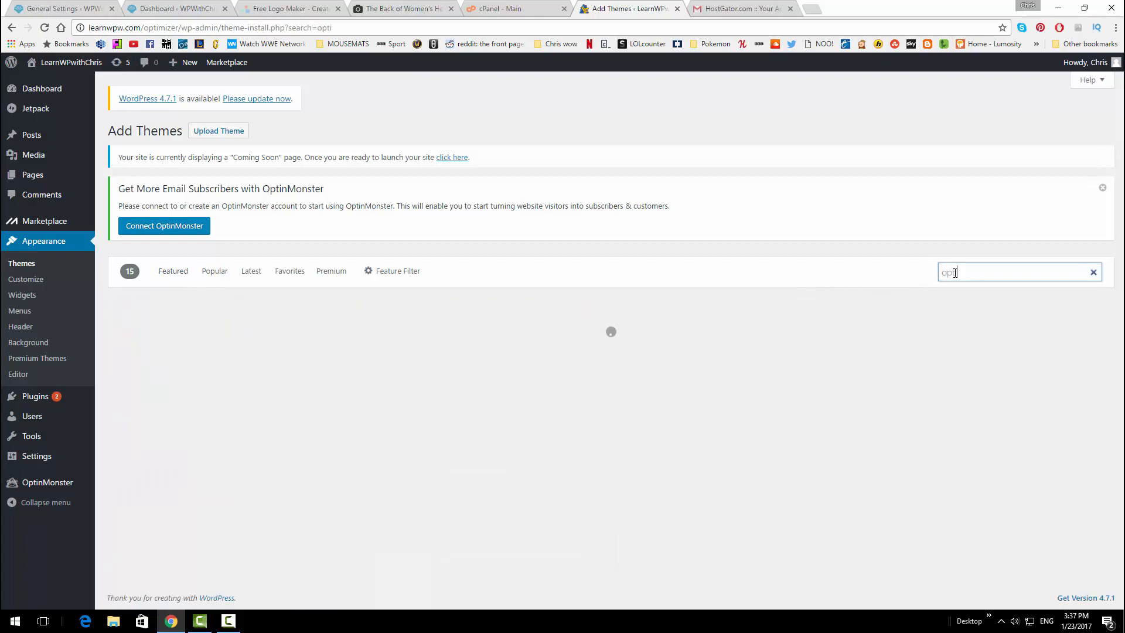
text(mizer)
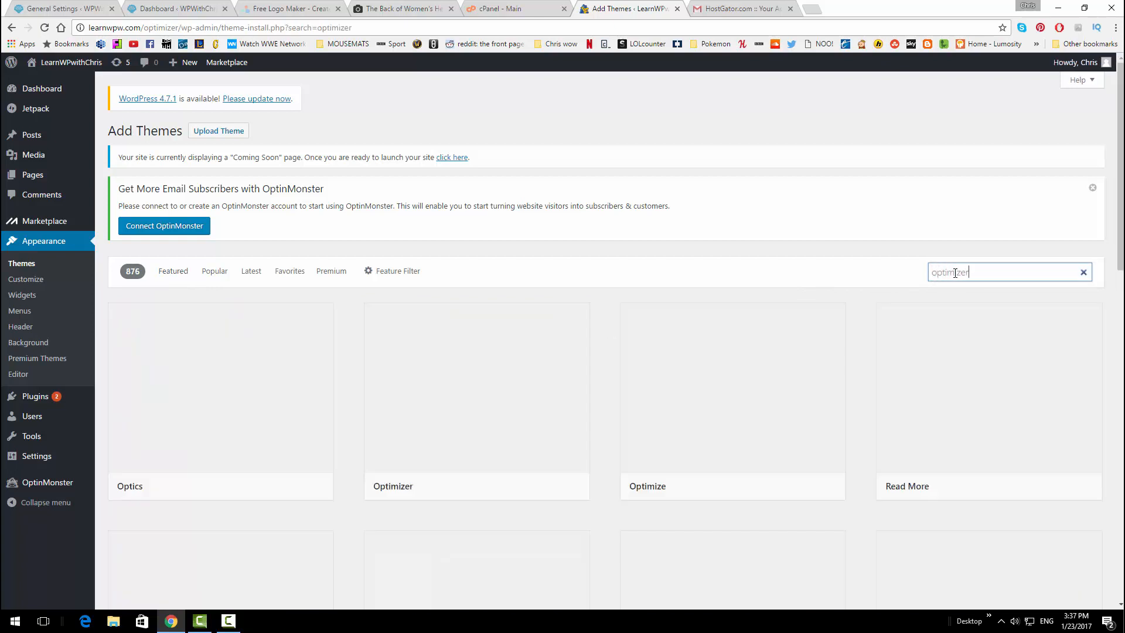
mouse_move(284, 375)
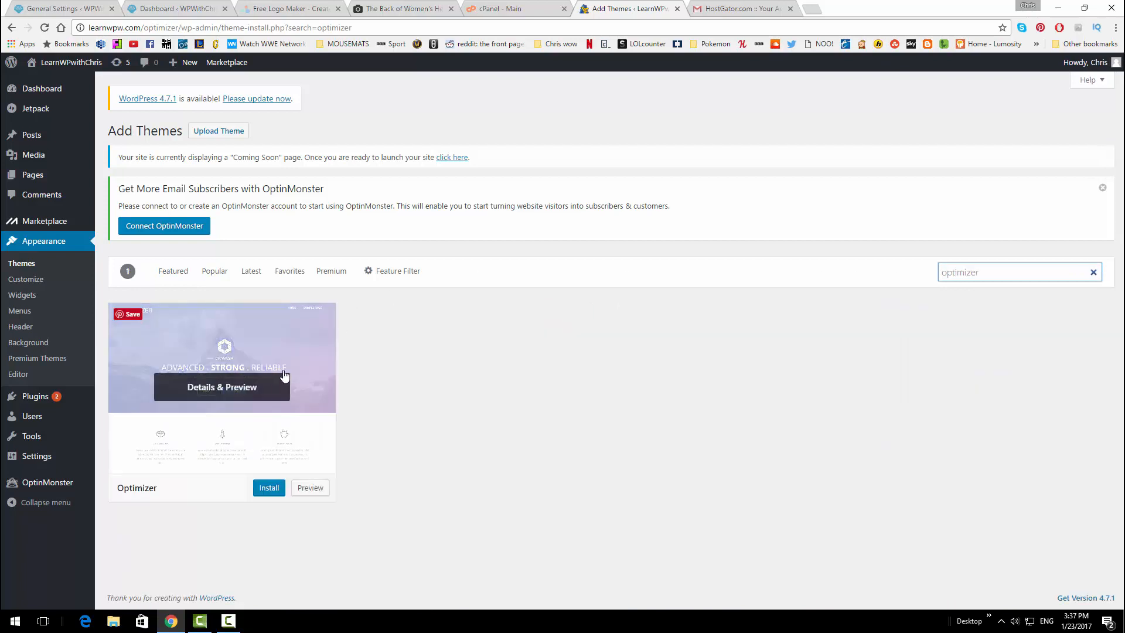
mouse_move(317, 437)
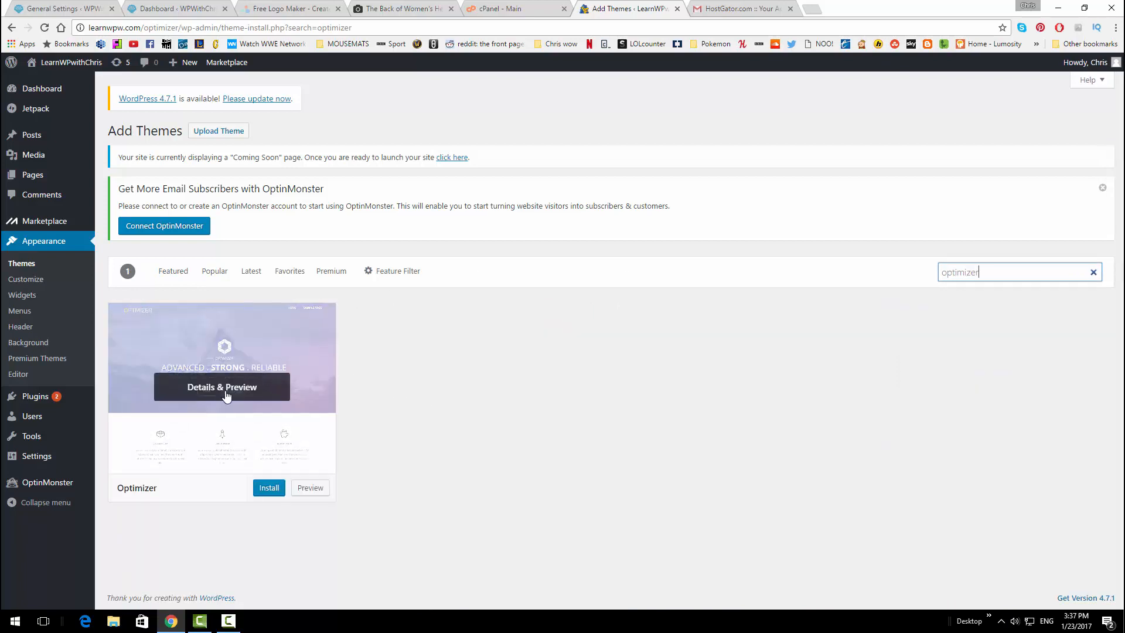
click(263, 490)
click(264, 491)
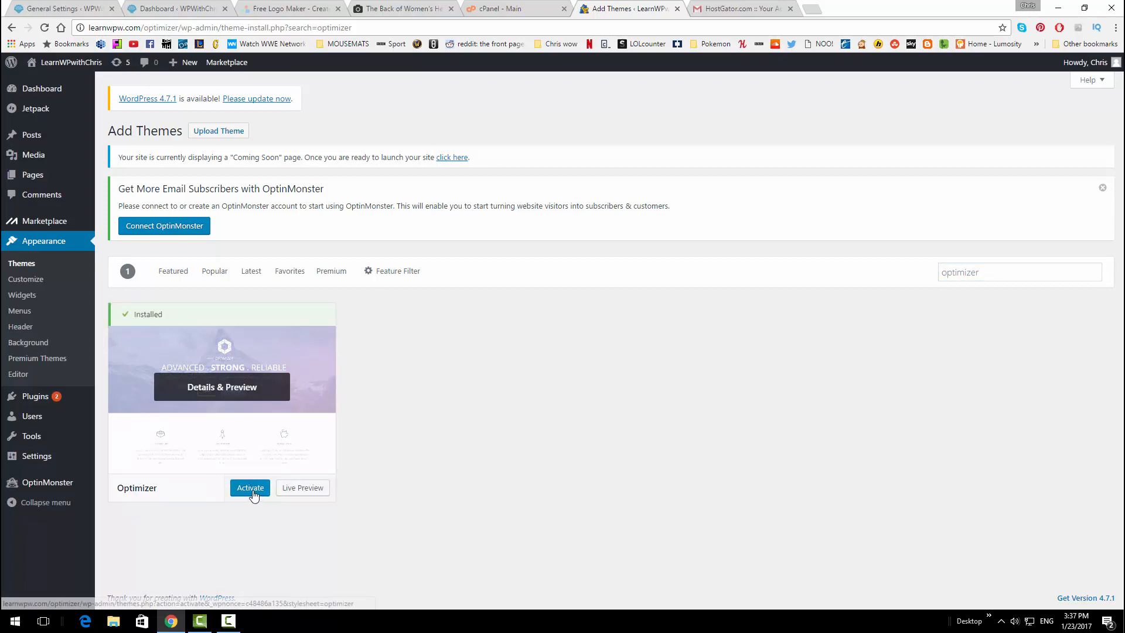
click(251, 492)
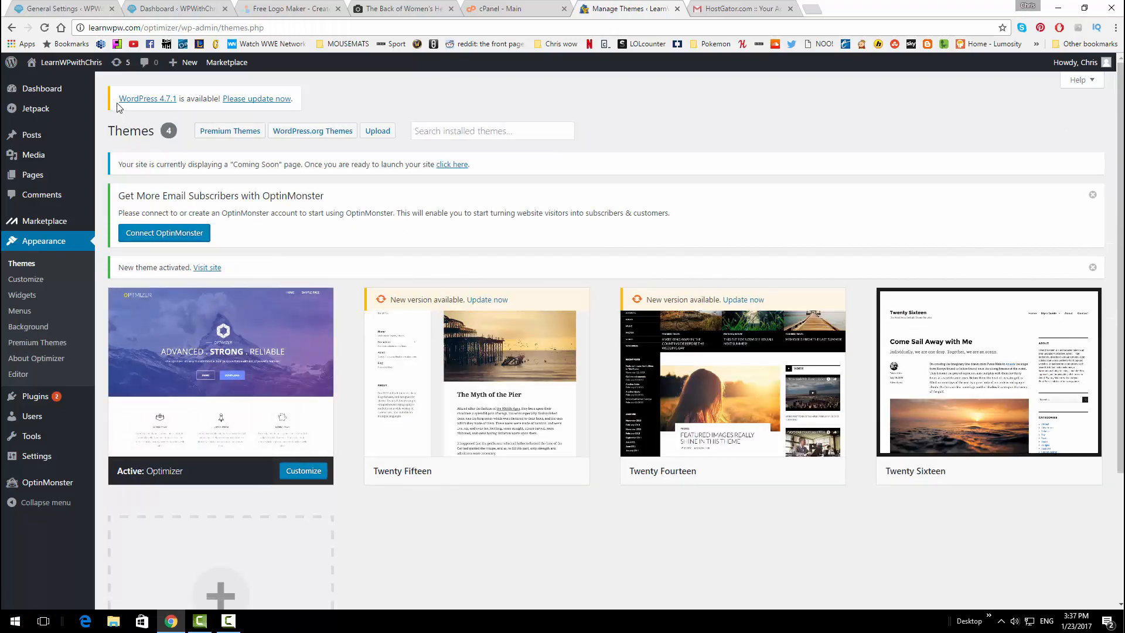
Open the live site's front page in a new tab
mouse_move(97, 64)
middle_click(63, 84)
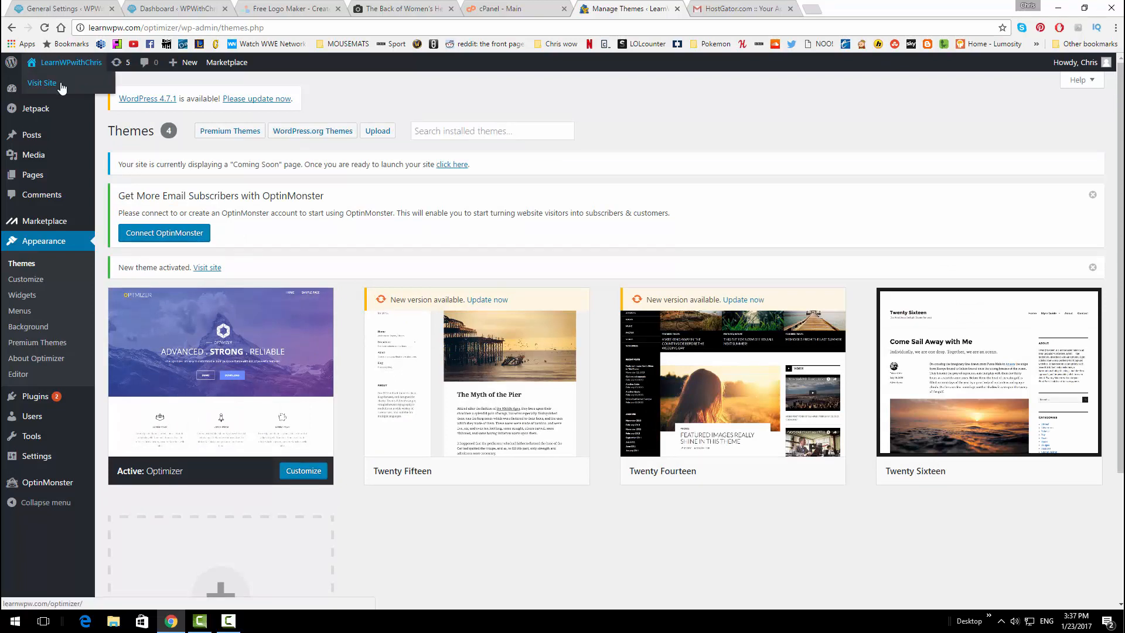
click(732, 9)
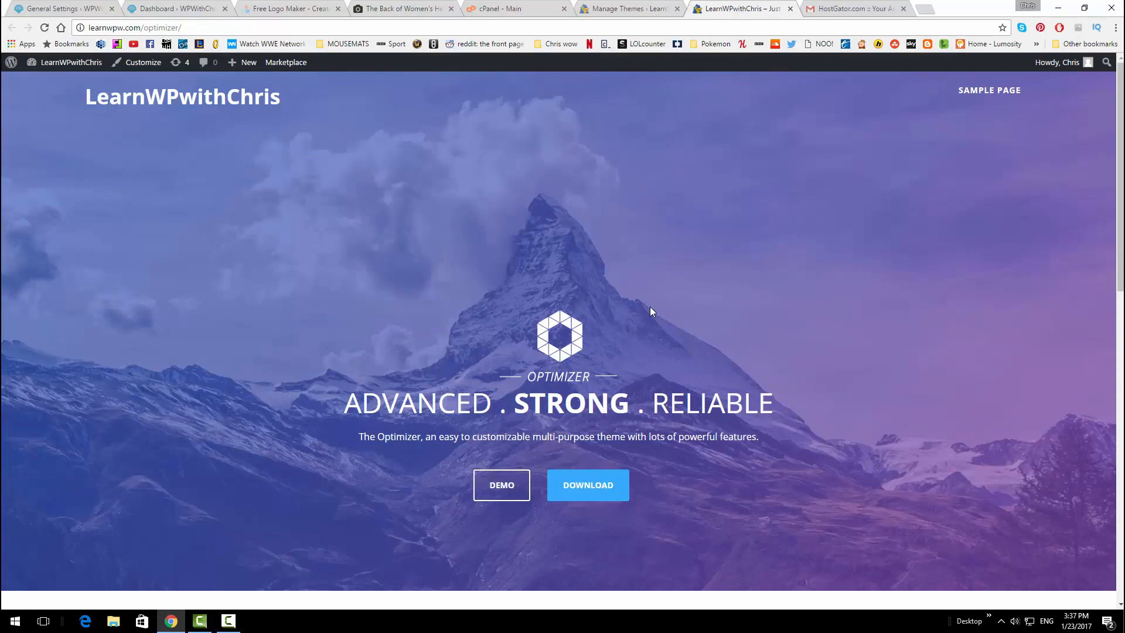
Look over the front page, then open the admin All Posts list
scroll(650, 307, down, 3)
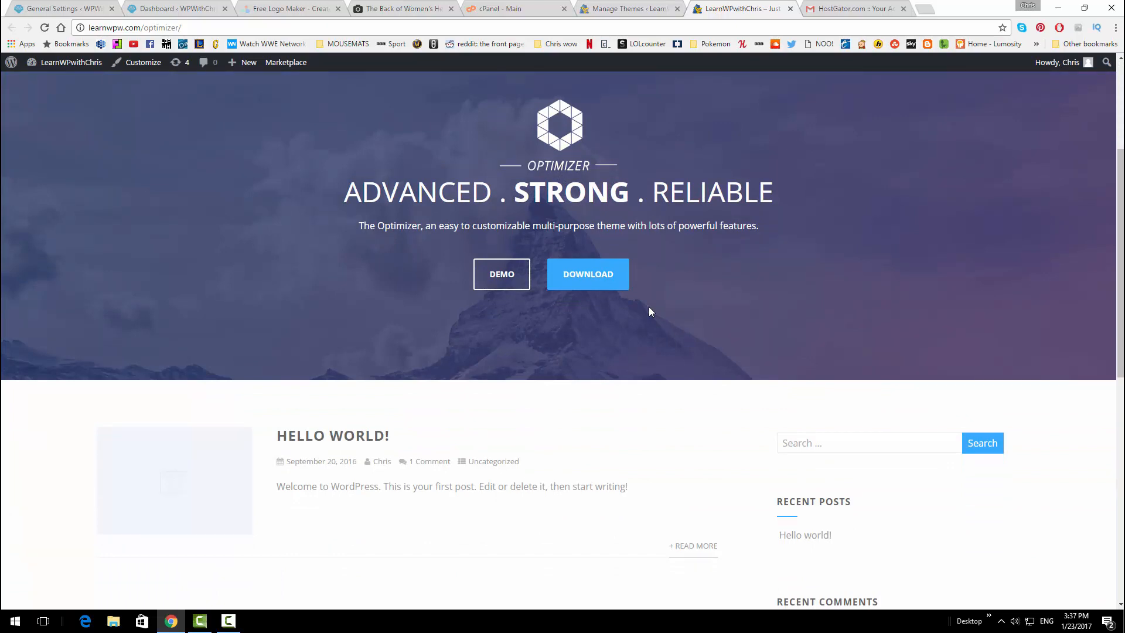
scroll(648, 307, up, 3)
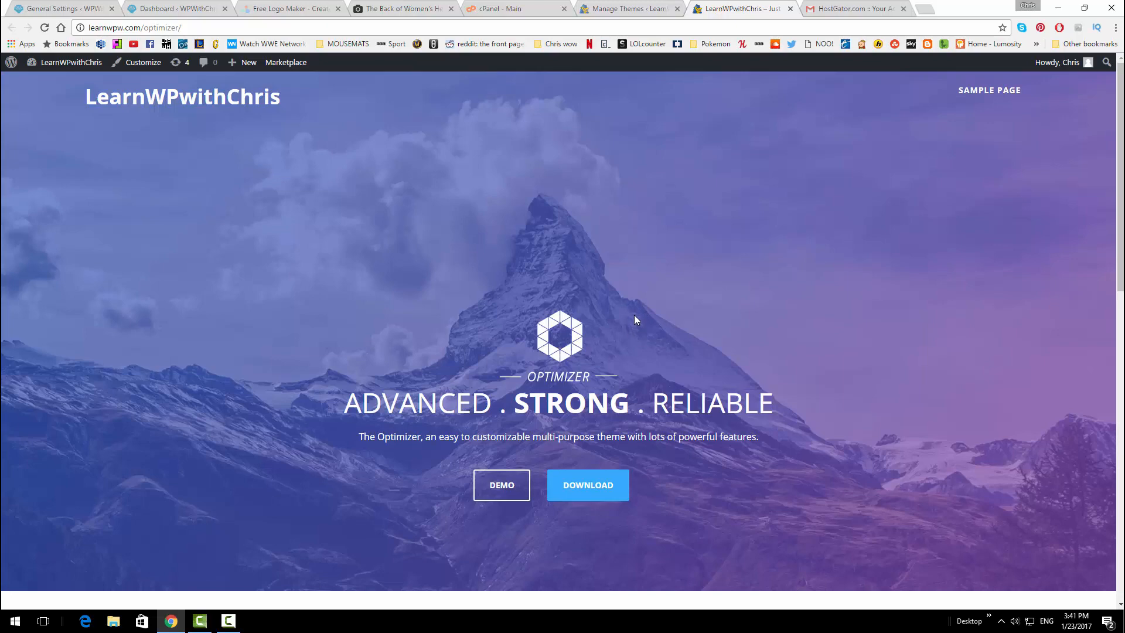
click(157, 7)
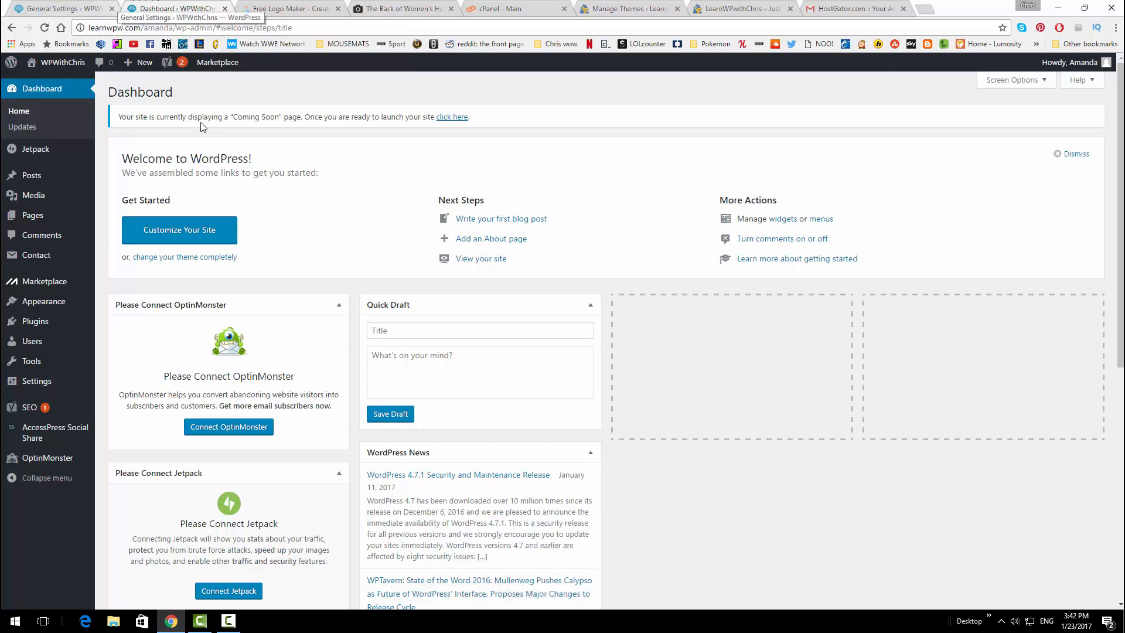
click(82, 176)
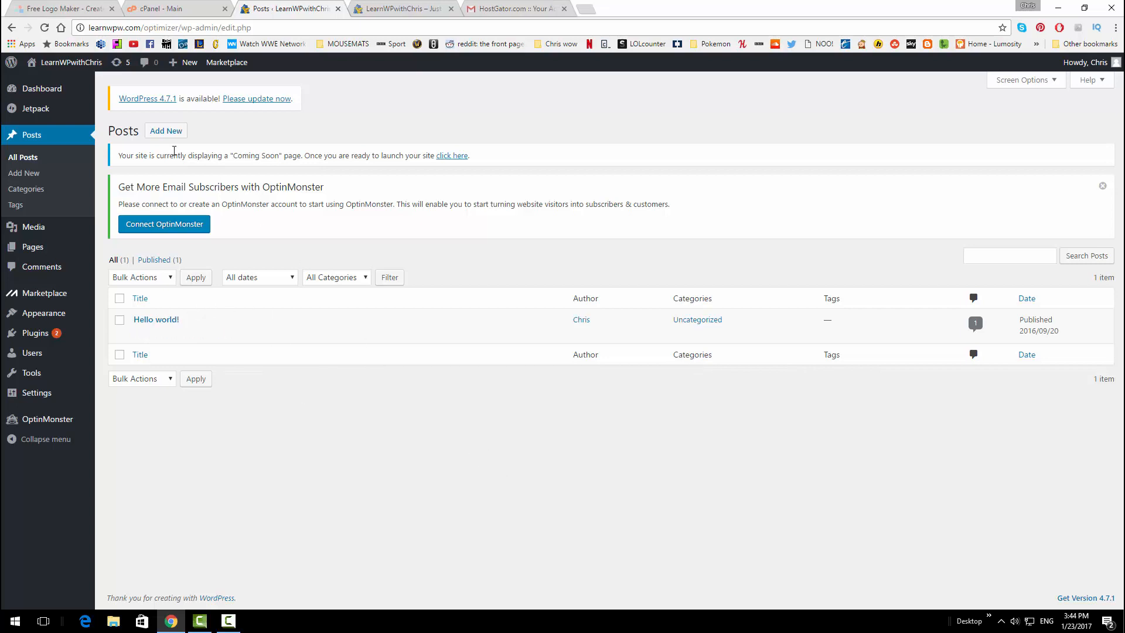
Review the front page's current posts, then return to the admin posts list
mouse_move(275, 322)
click(394, 10)
scroll(568, 176, down, 10)
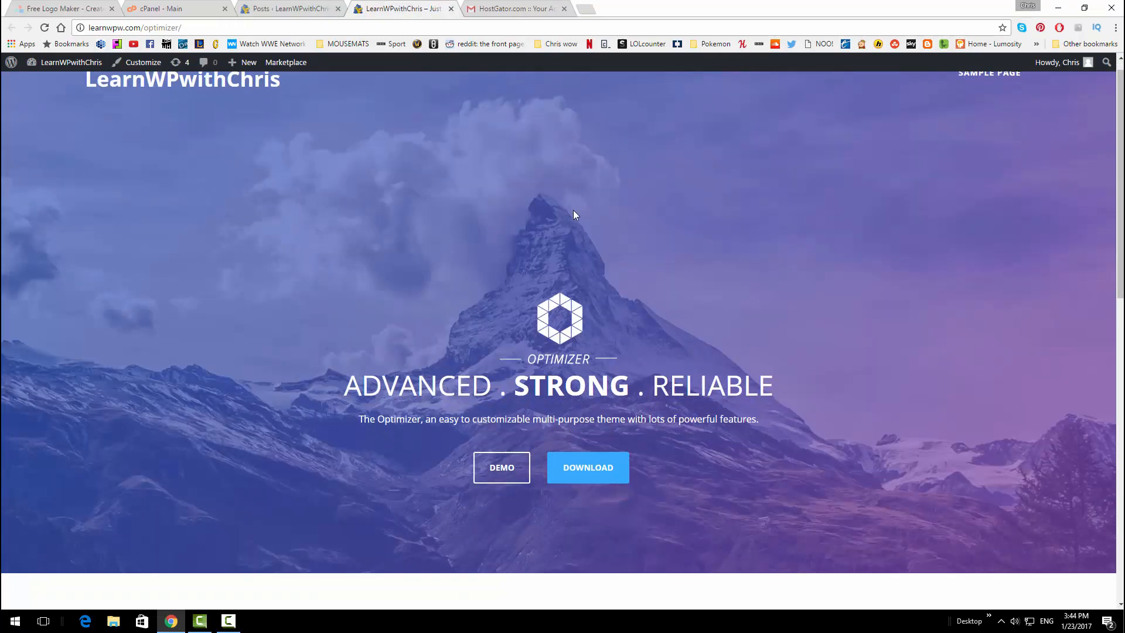
scroll(565, 228, up, 4)
scroll(436, 234, up, 1)
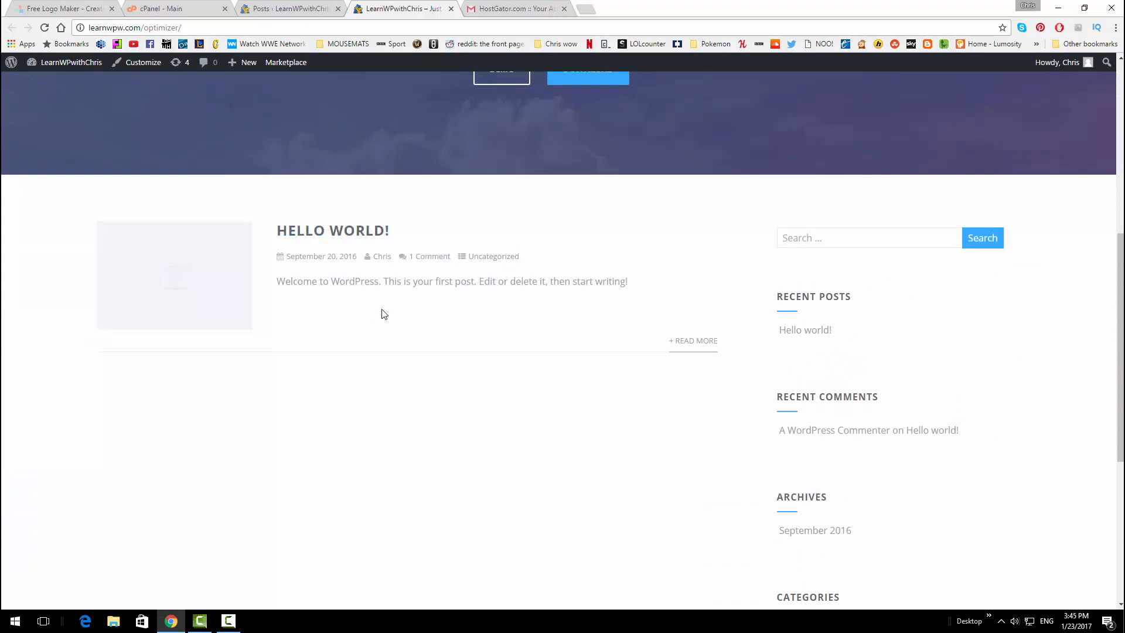
click(297, 7)
Trash and permanently delete 'Hello world!', reloading the front page to confirm it's gone
mouse_move(208, 302)
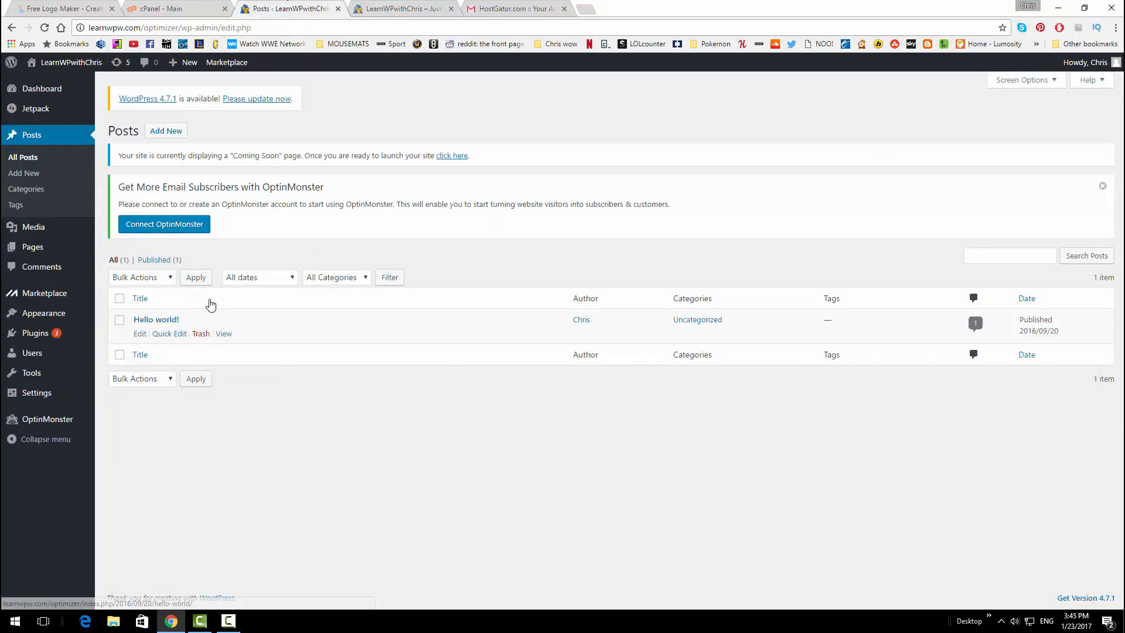
click(201, 338)
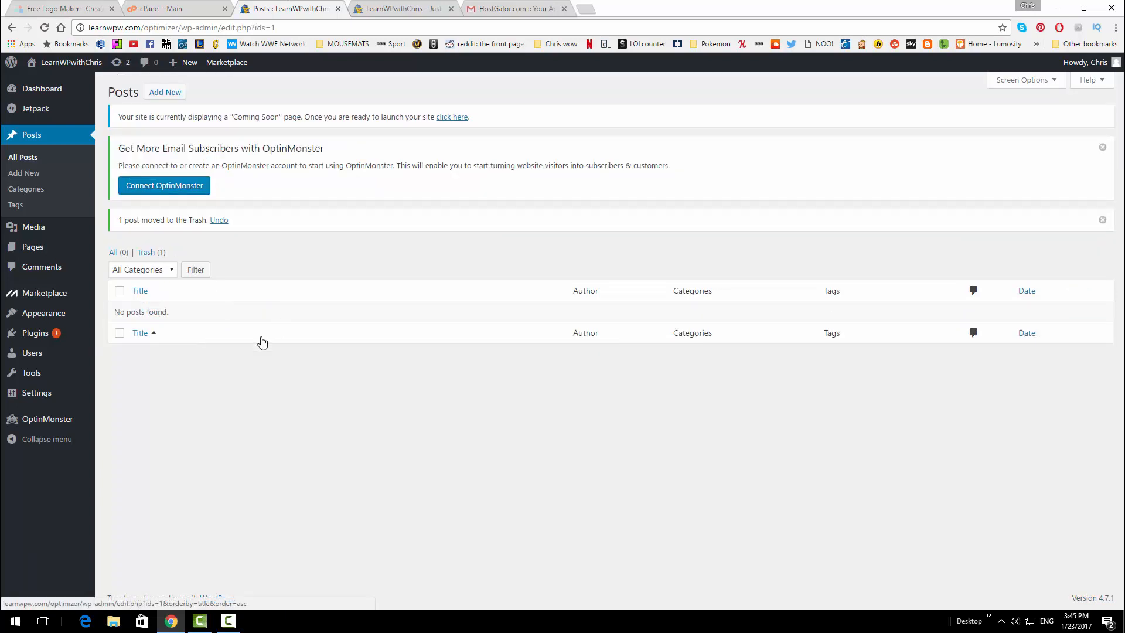
click(151, 253)
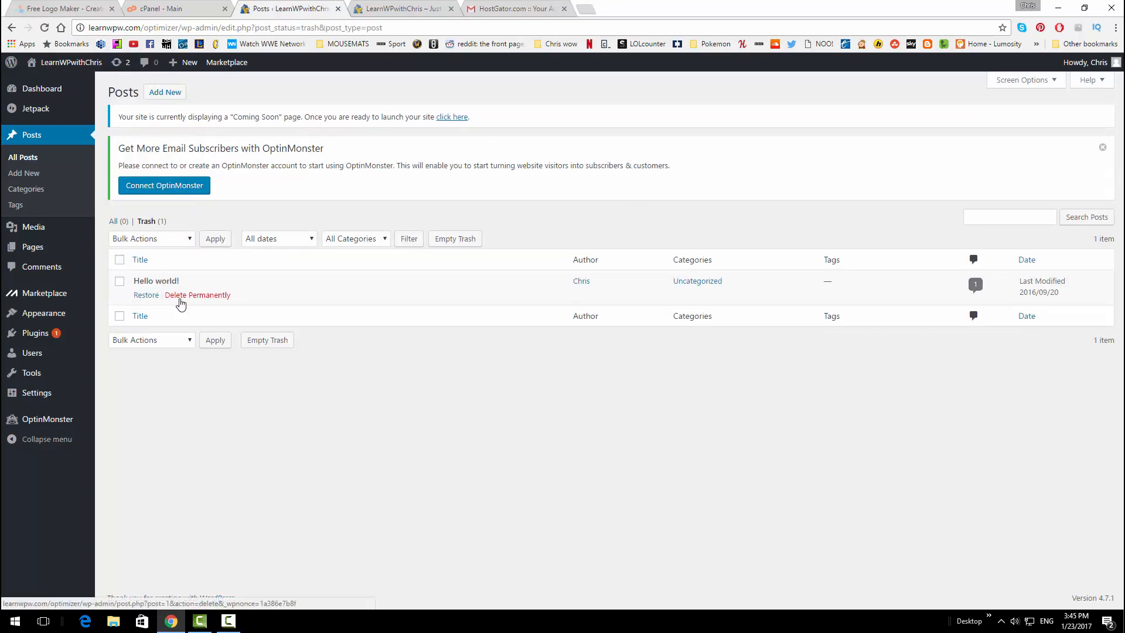
click(179, 298)
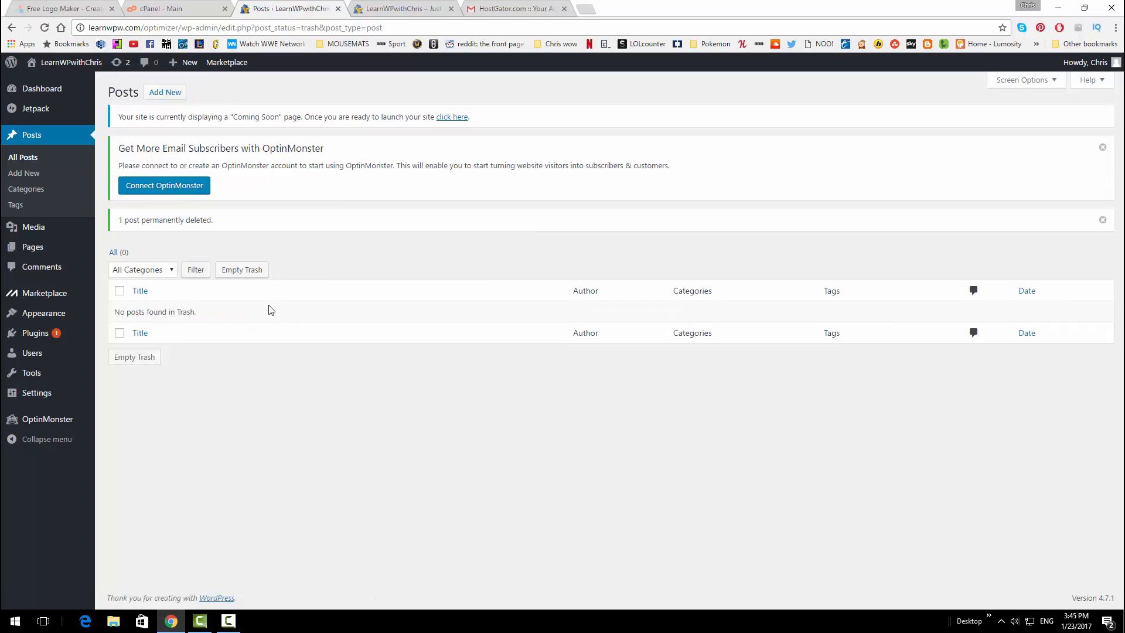
click(375, 9)
click(44, 27)
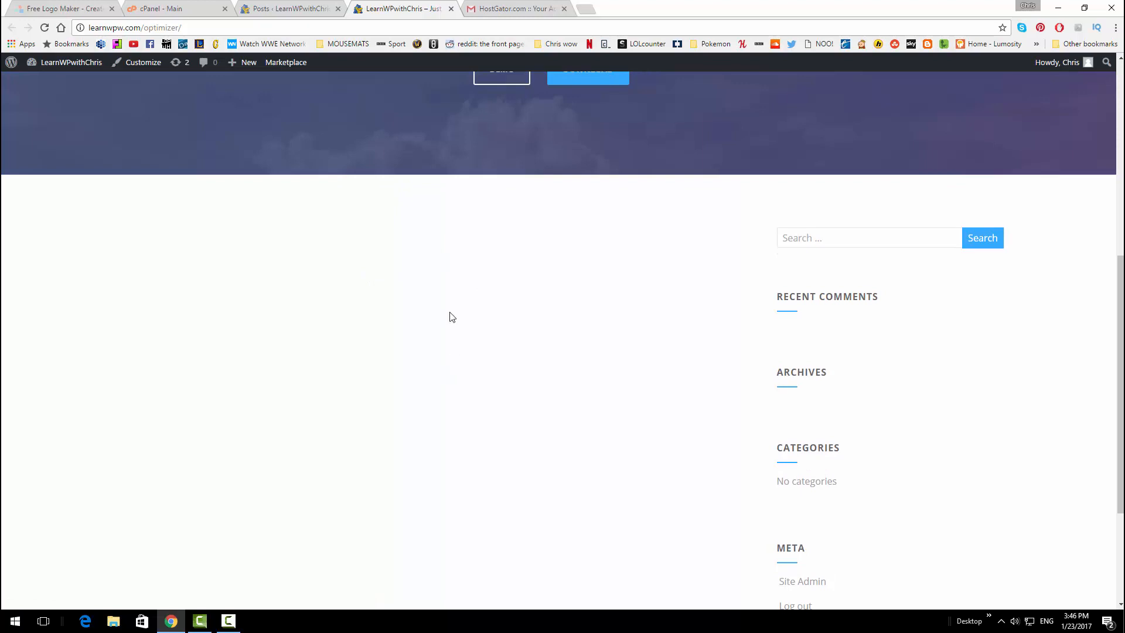
click(271, 8)
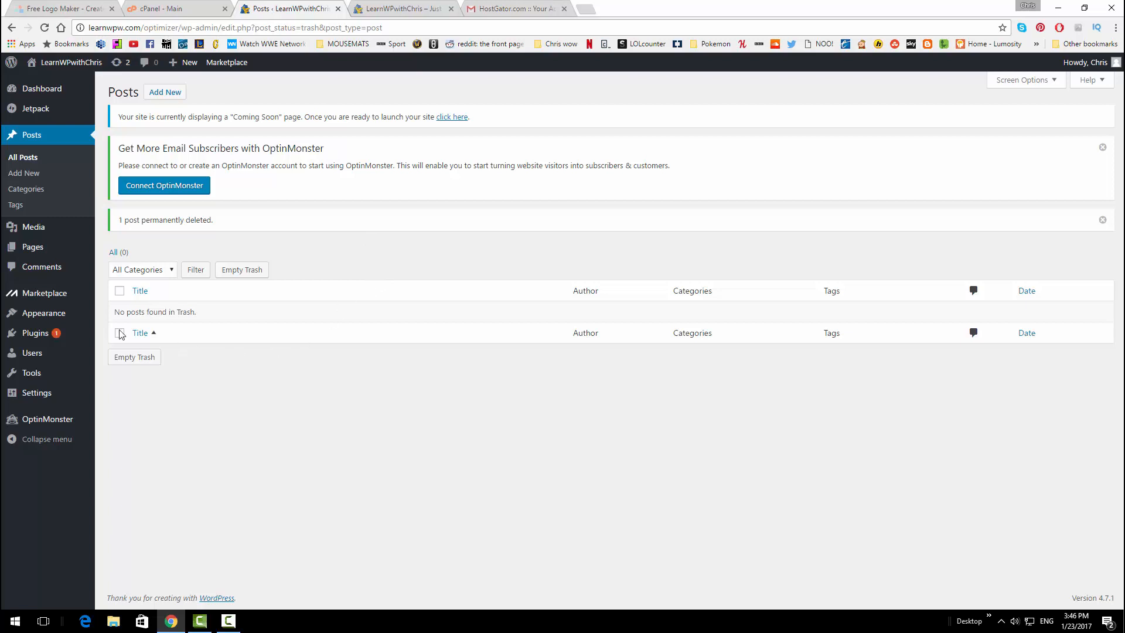
Trash and permanently delete the Sample Page, then bring up the Plugins list
click(59, 256)
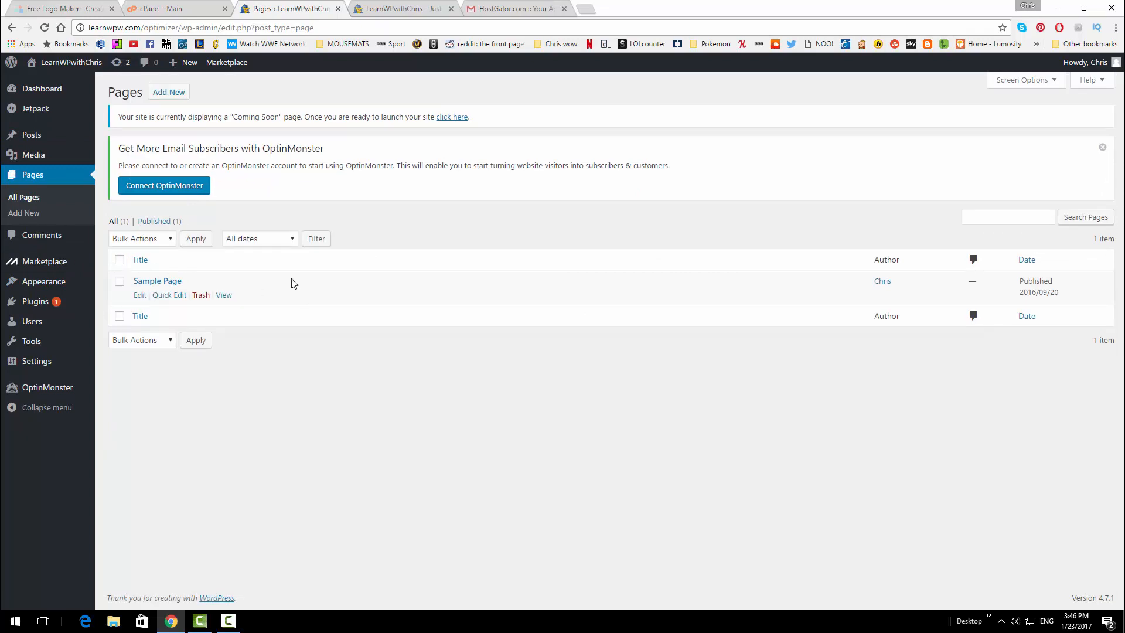
mouse_move(153, 289)
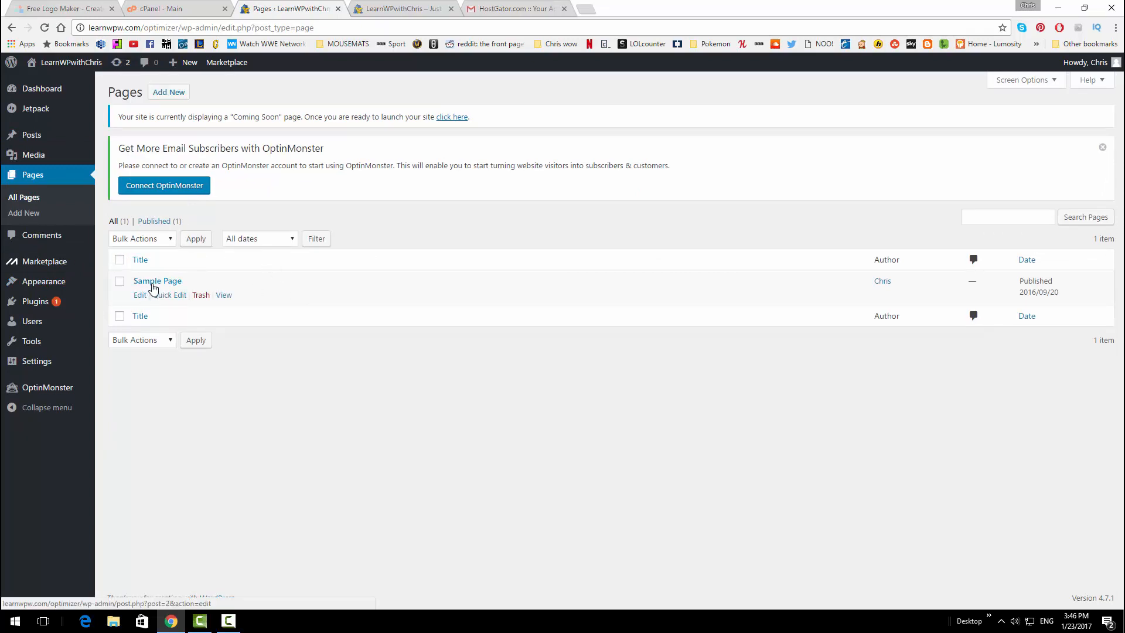
click(199, 296)
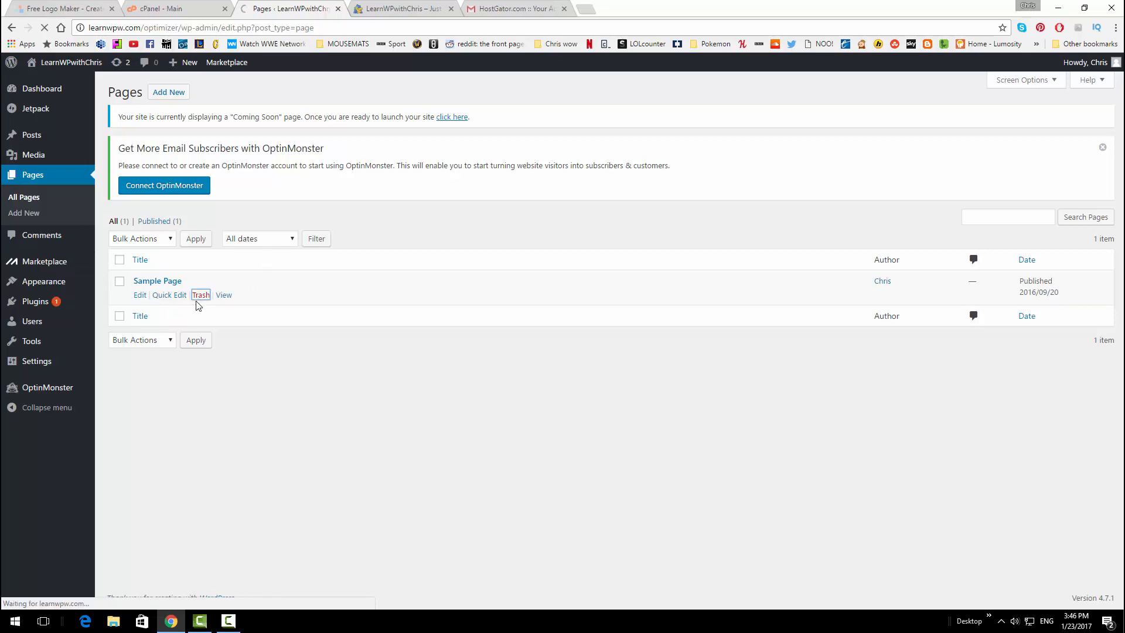
click(151, 254)
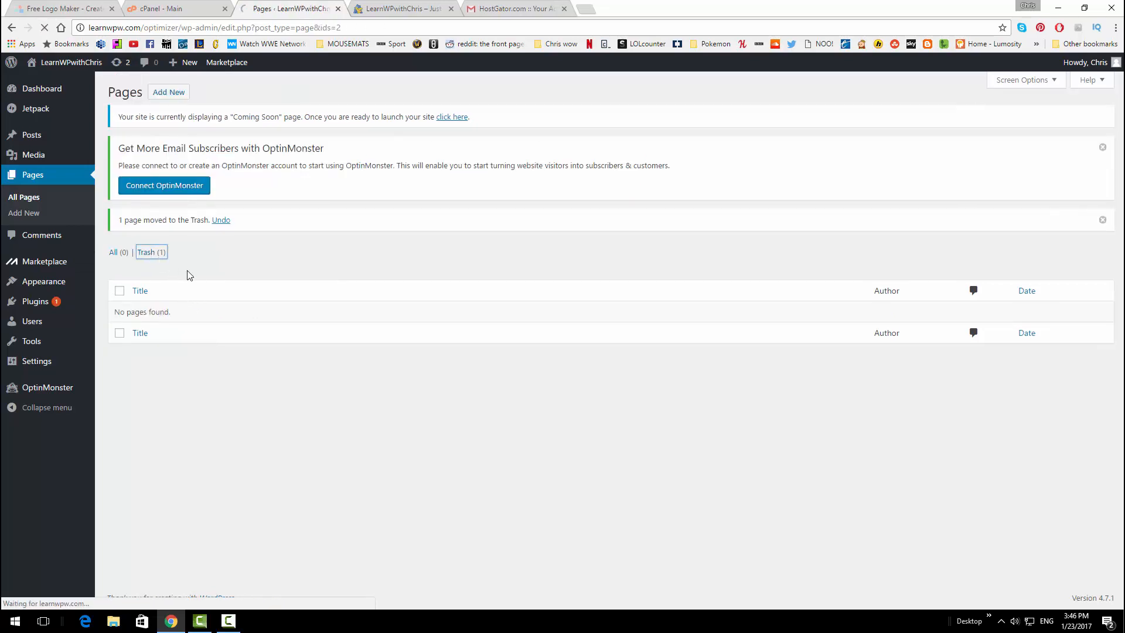
click(217, 297)
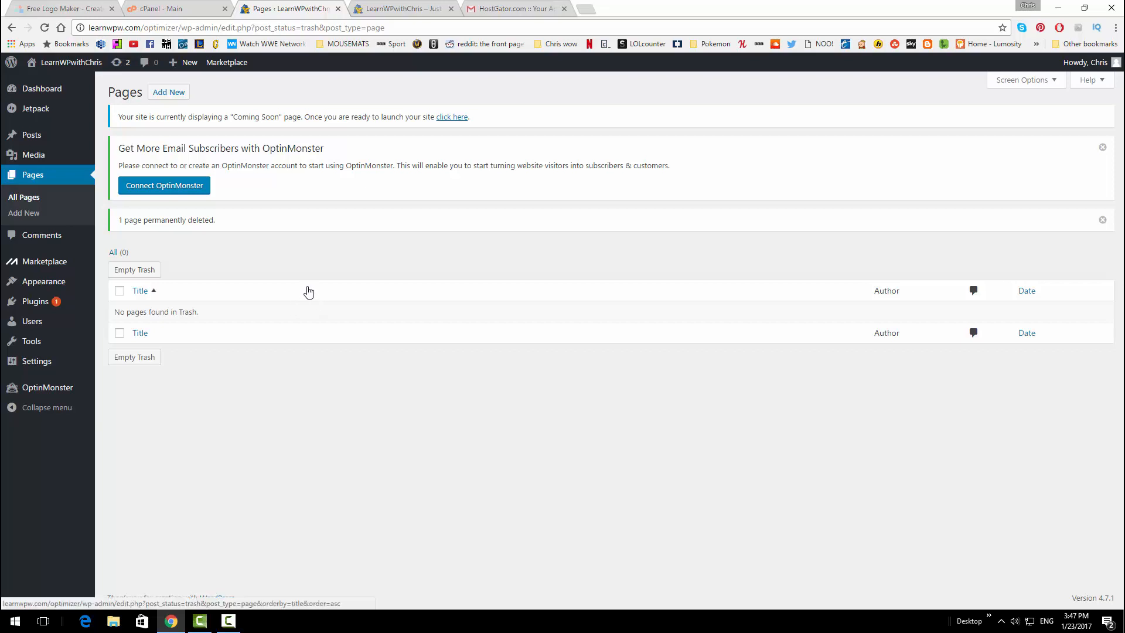
click(26, 304)
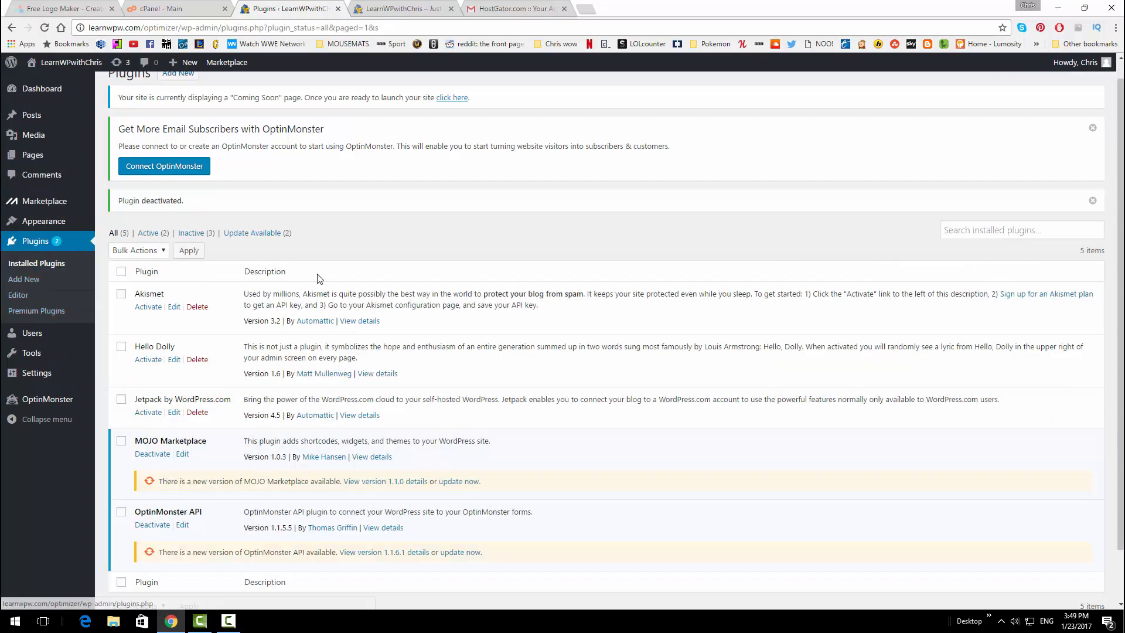
Deactivate the OptinMonster API and MOJO Marketplace plugins
scroll(318, 281, down, 1)
scroll(318, 285, down, 1)
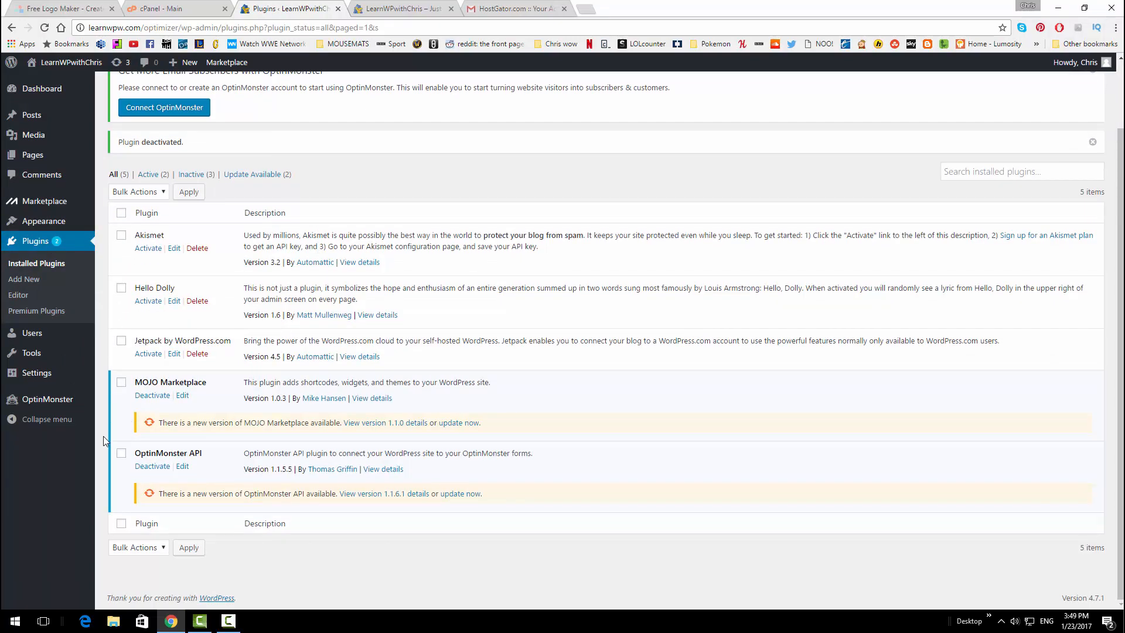
click(152, 466)
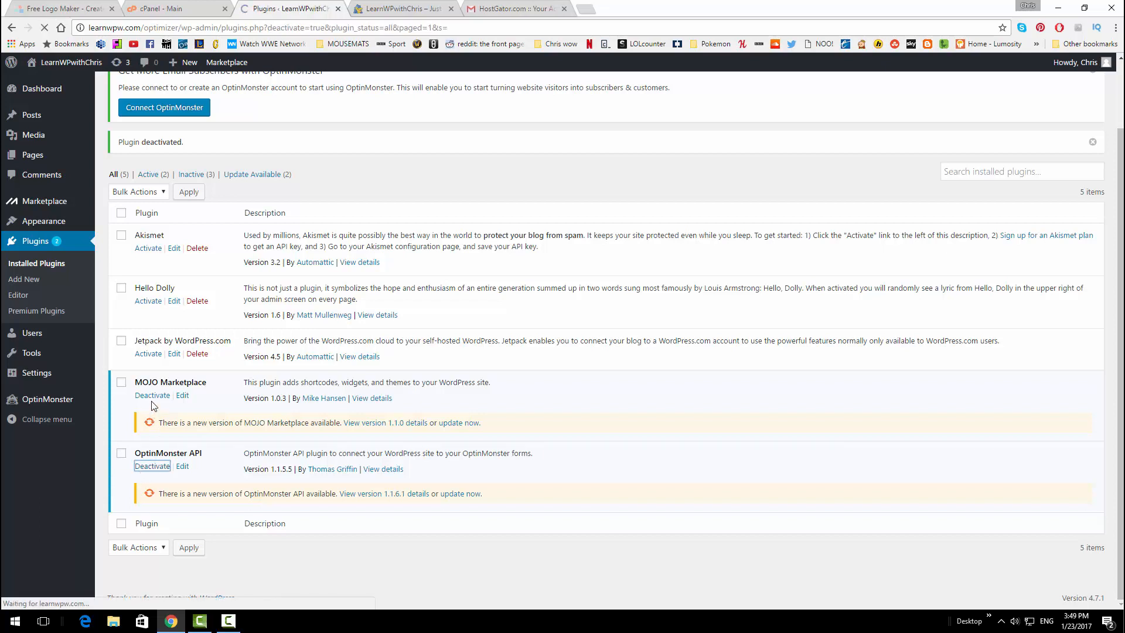
click(150, 401)
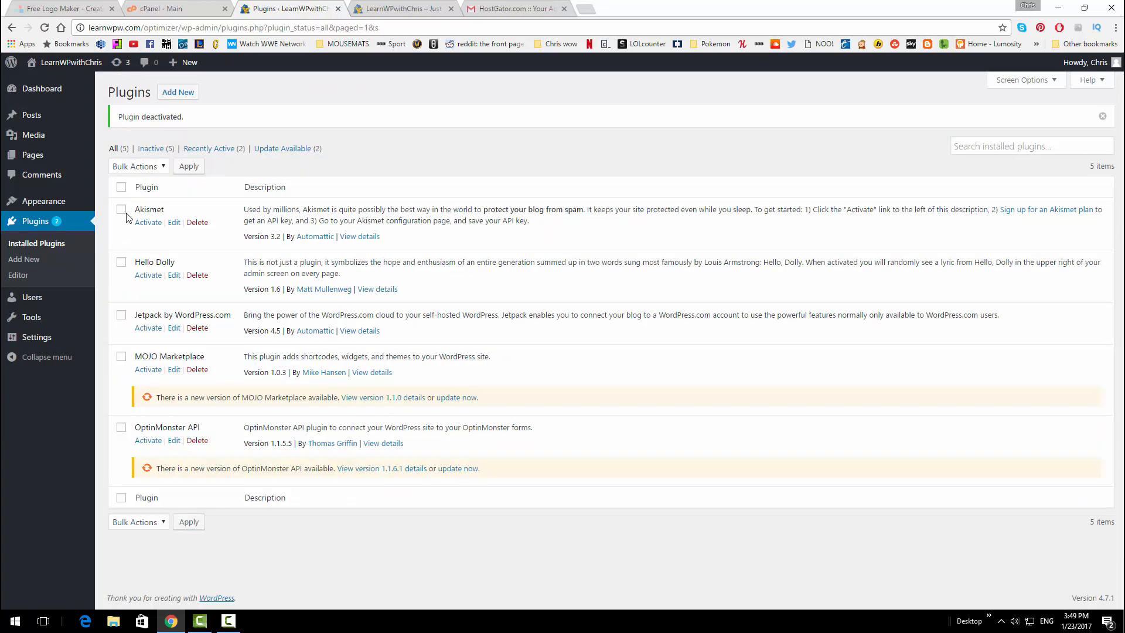
Select all five plugins and remove them with the Delete bulk action, confirming the prompt
click(121, 188)
click(160, 524)
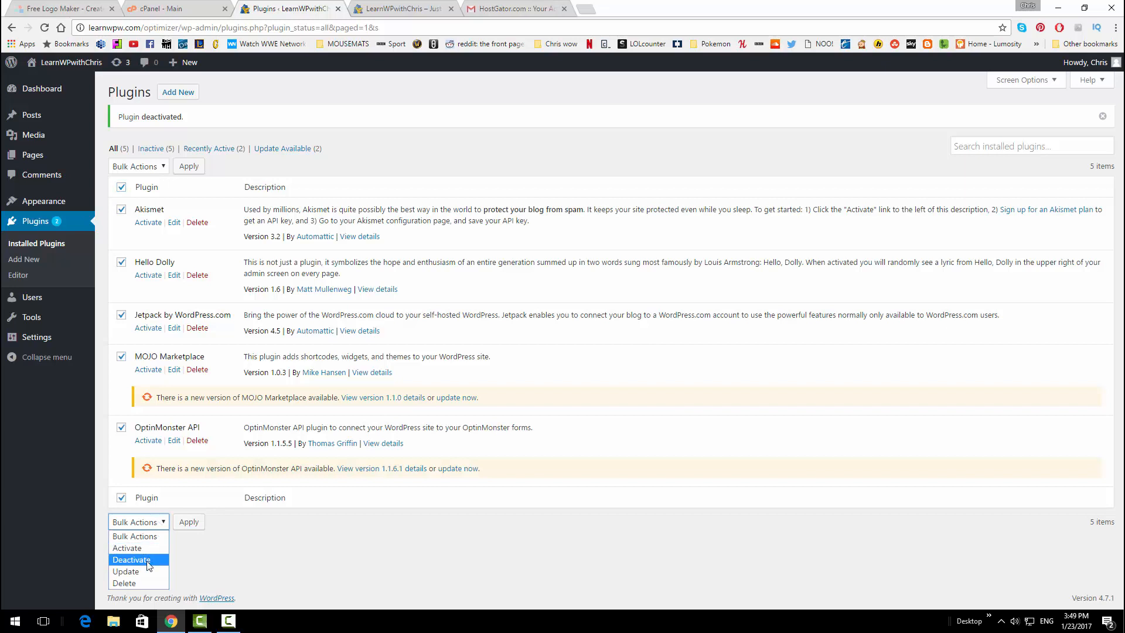
click(145, 583)
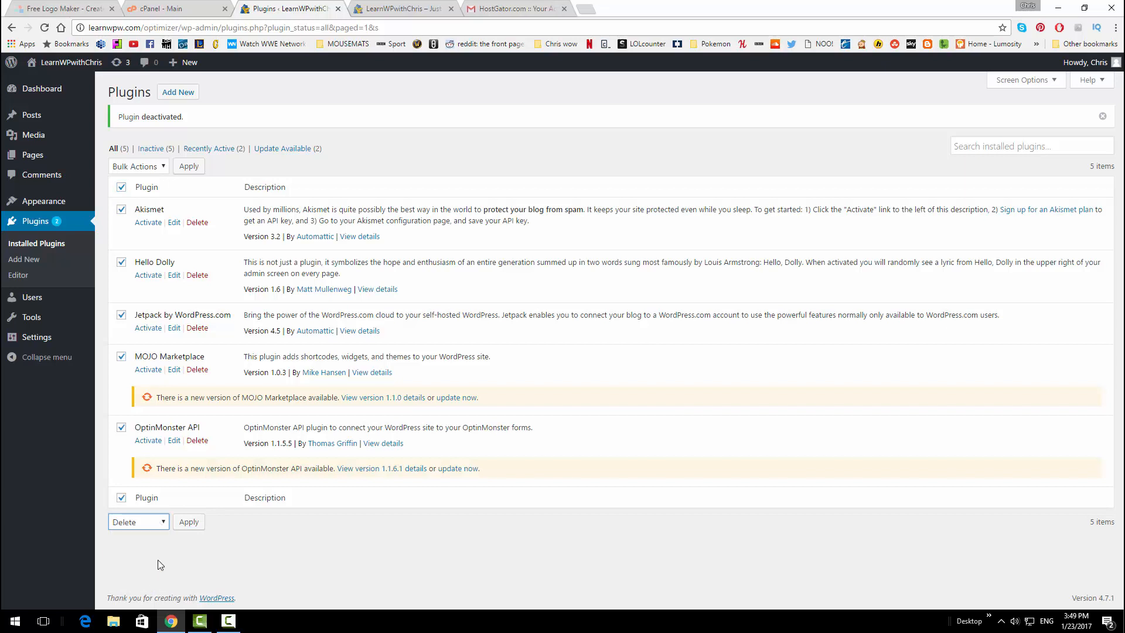
click(185, 527)
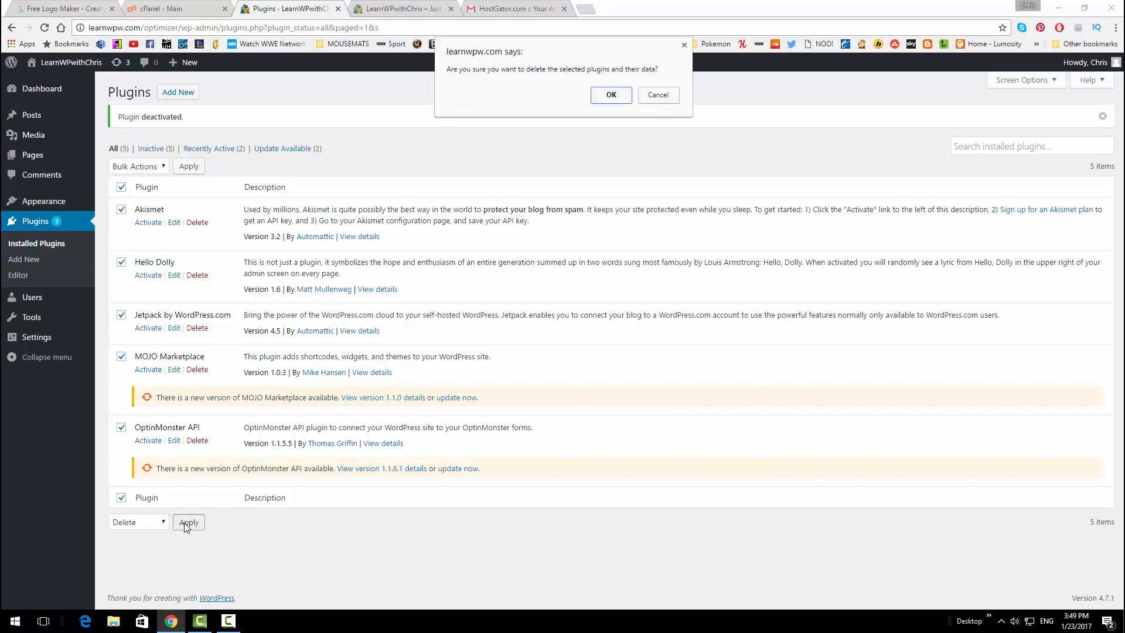
click(612, 94)
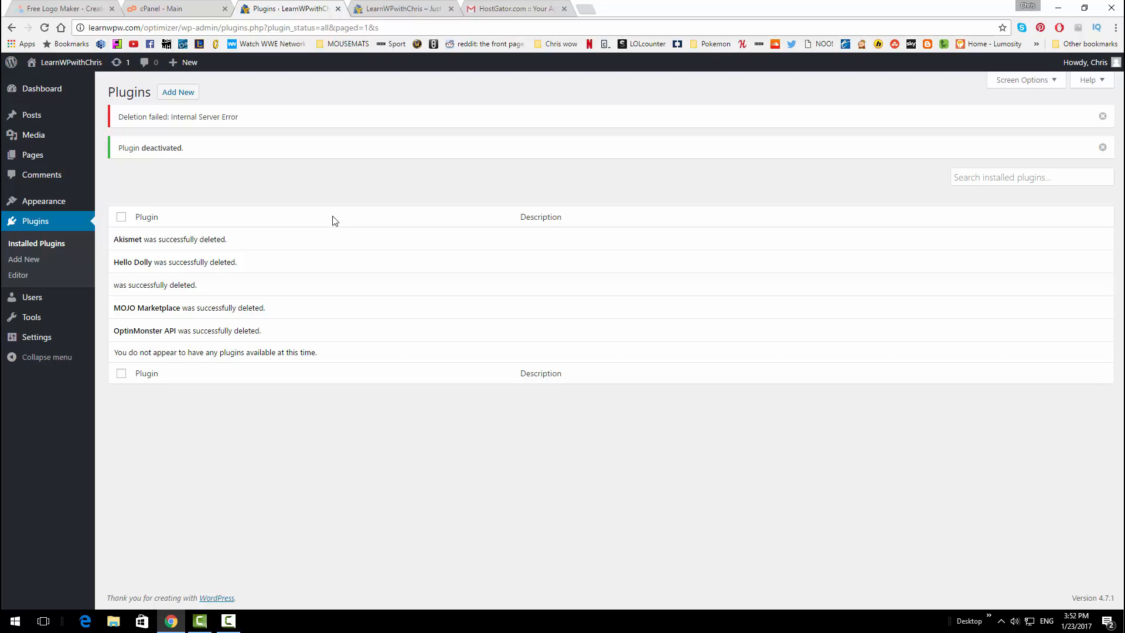
mouse_move(56, 338)
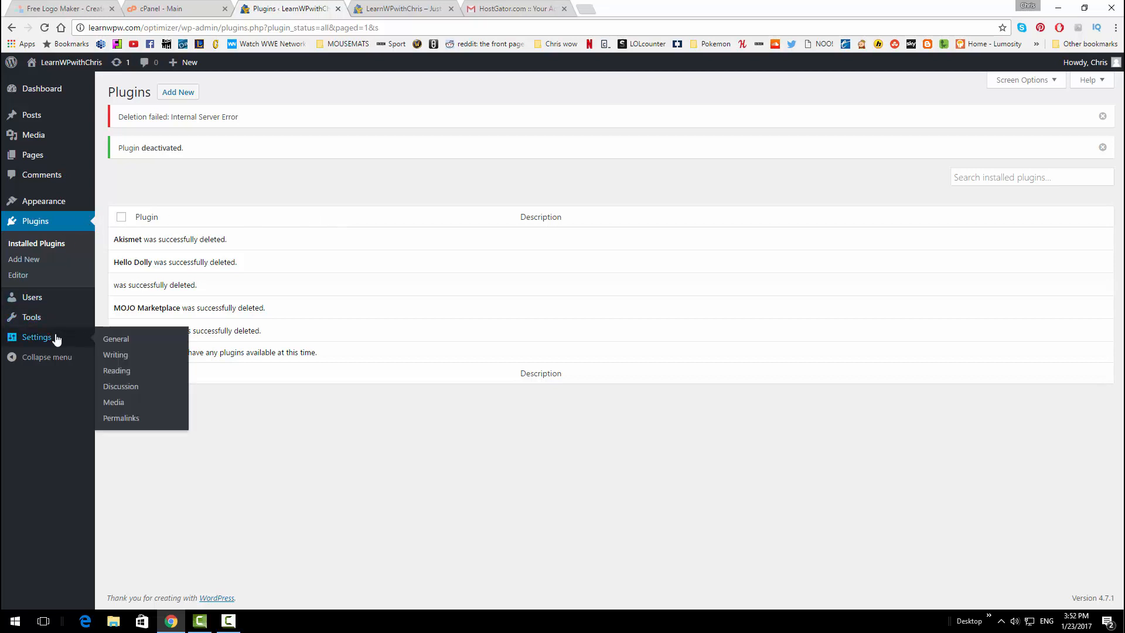
Change the permalink structure to Post name (/%postname%/) and save it
click(134, 419)
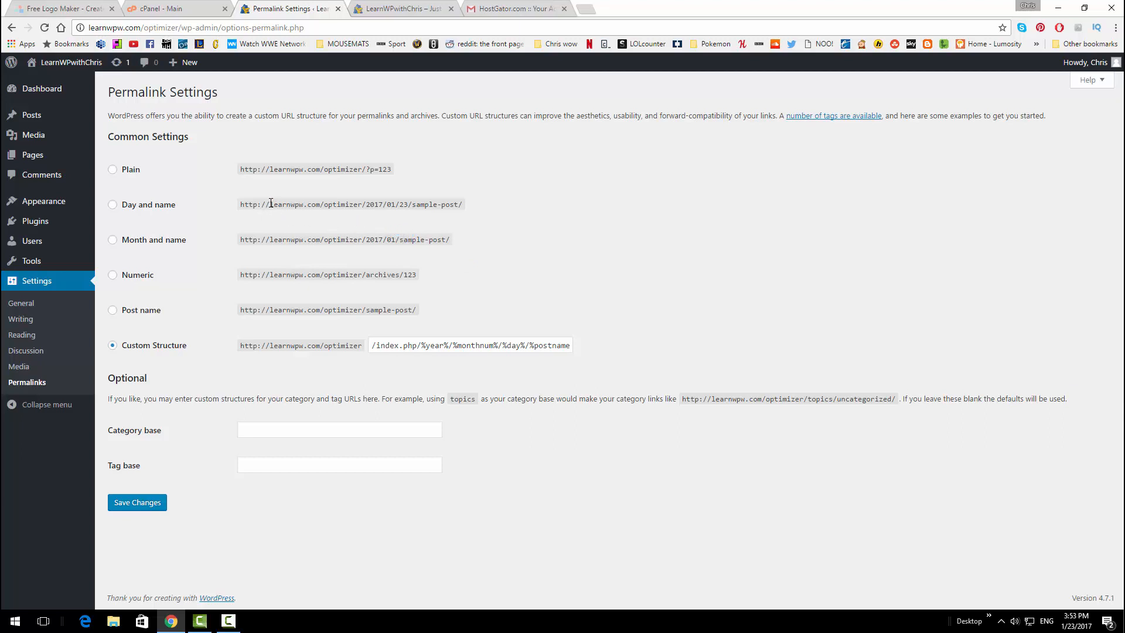
drag(271, 203, 366, 202)
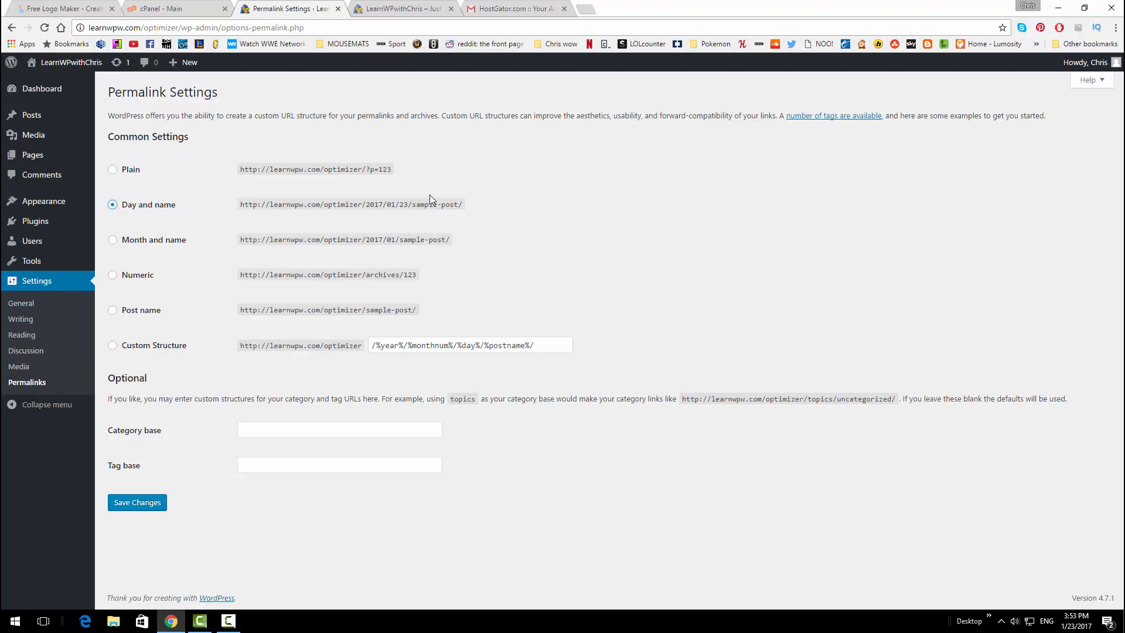
click(132, 314)
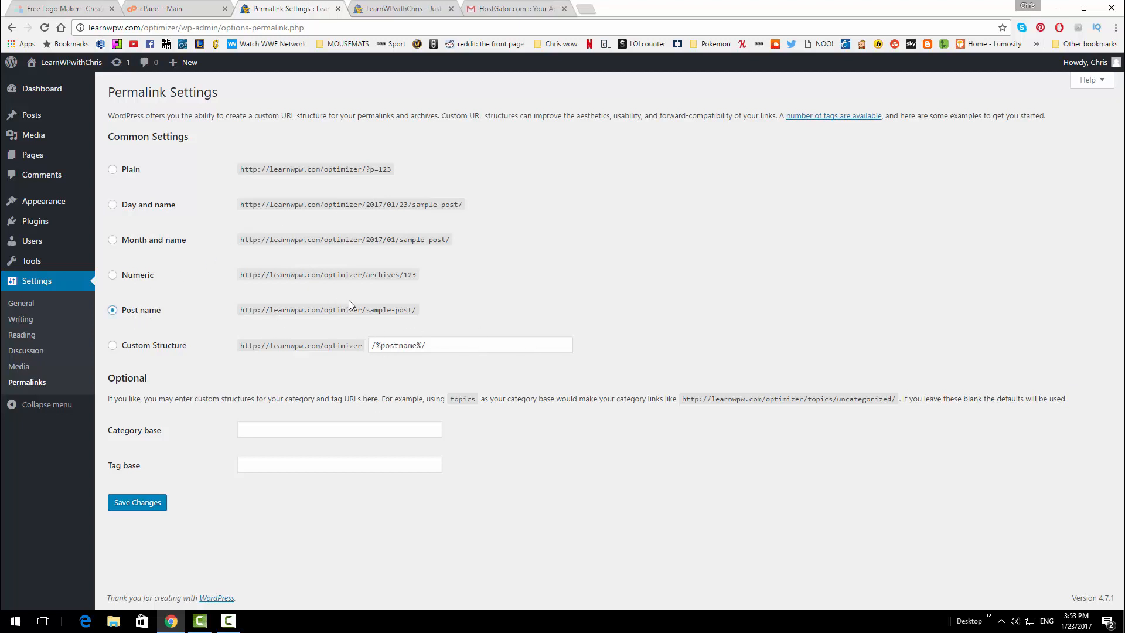
drag(366, 310, 413, 310)
triple_click(474, 314)
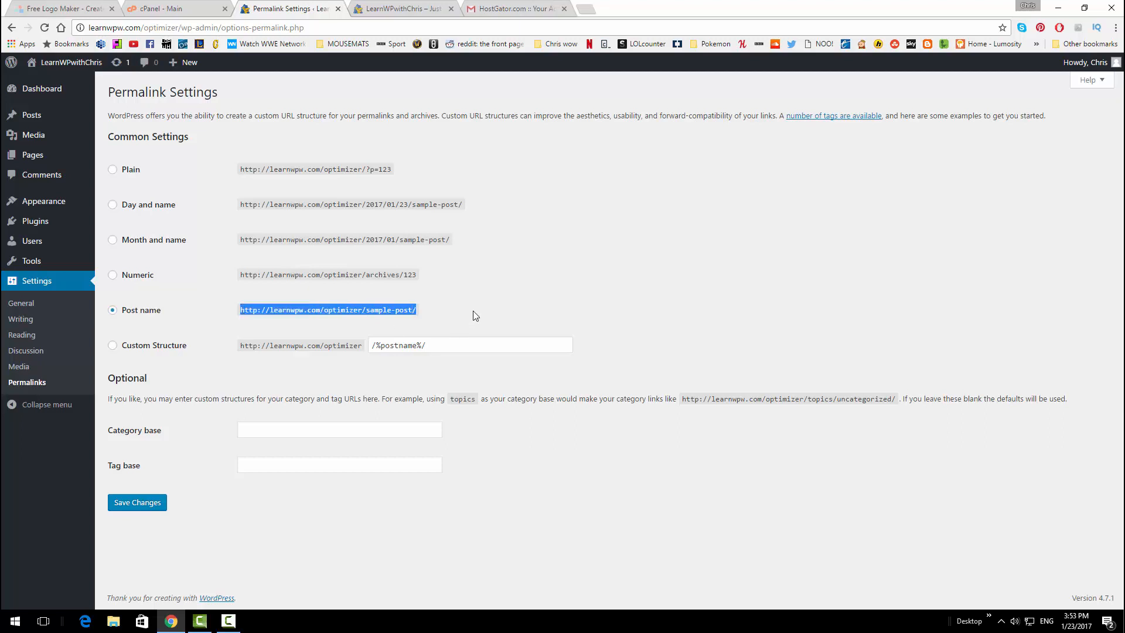
click(474, 314)
drag(474, 314, 281, 299)
click(335, 308)
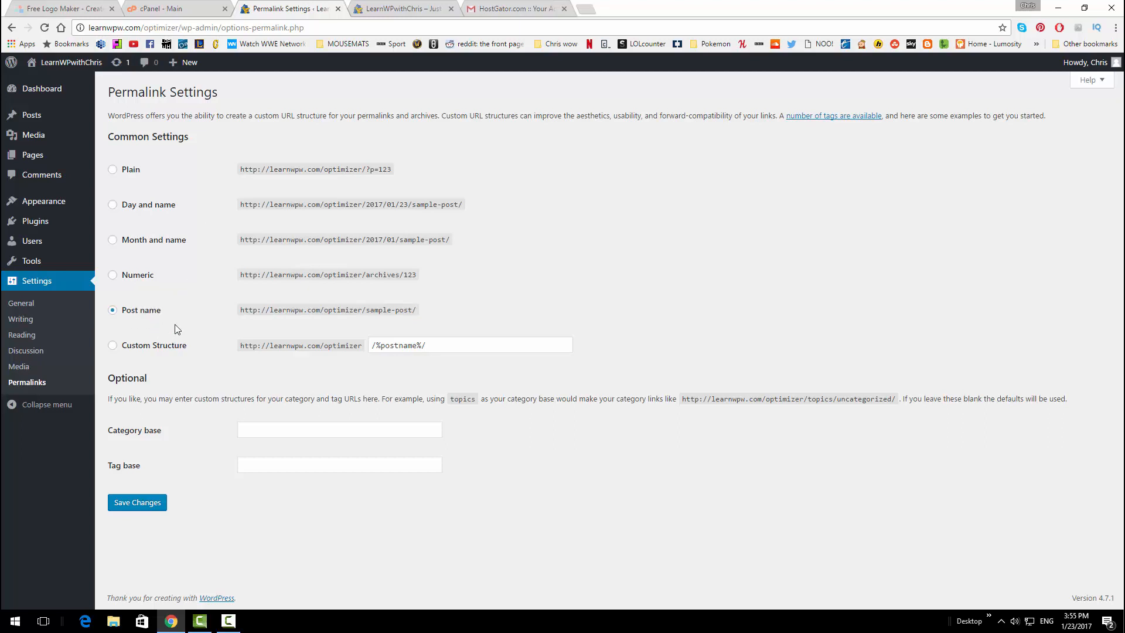
click(157, 503)
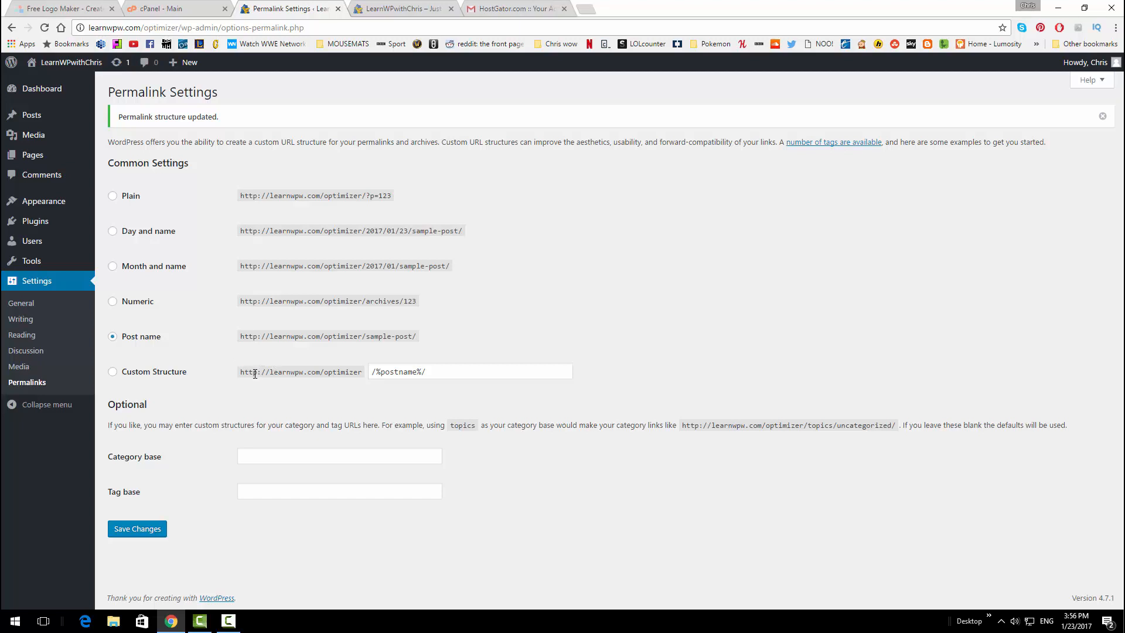
Open the Optimizer Customizer, check the preview's page-type list, and go to the Menus section
mouse_move(67, 197)
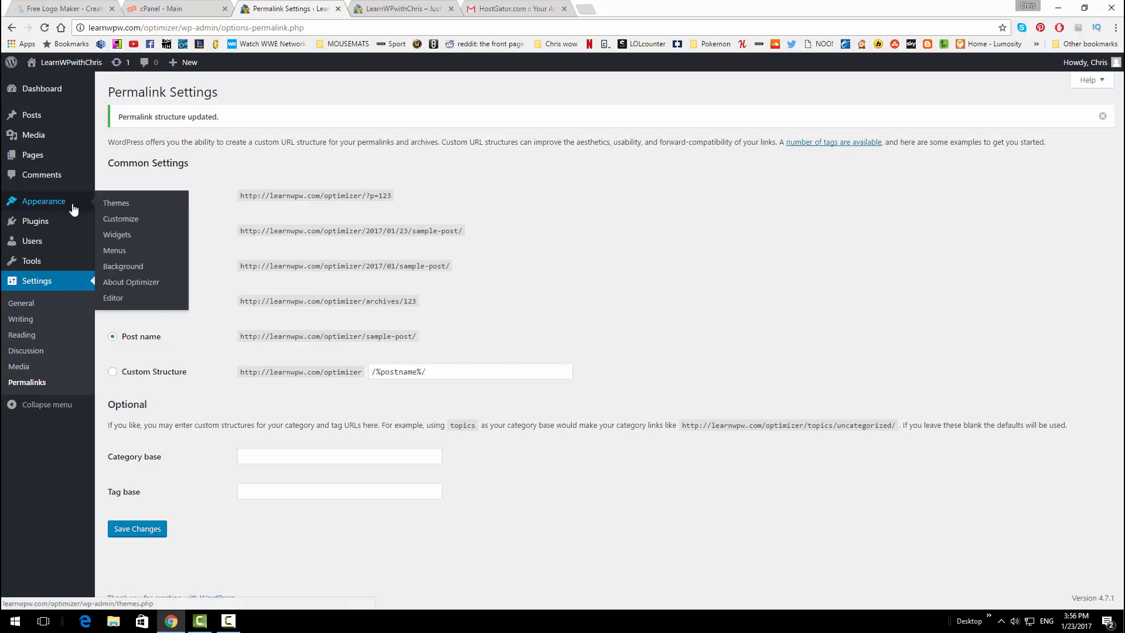
click(125, 220)
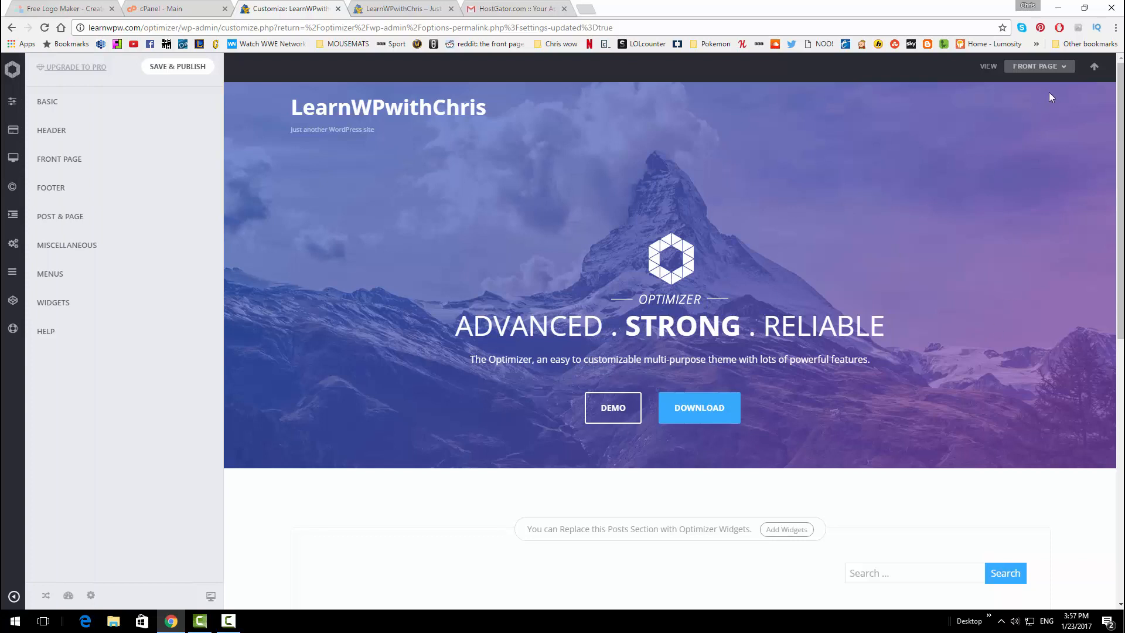
click(1049, 67)
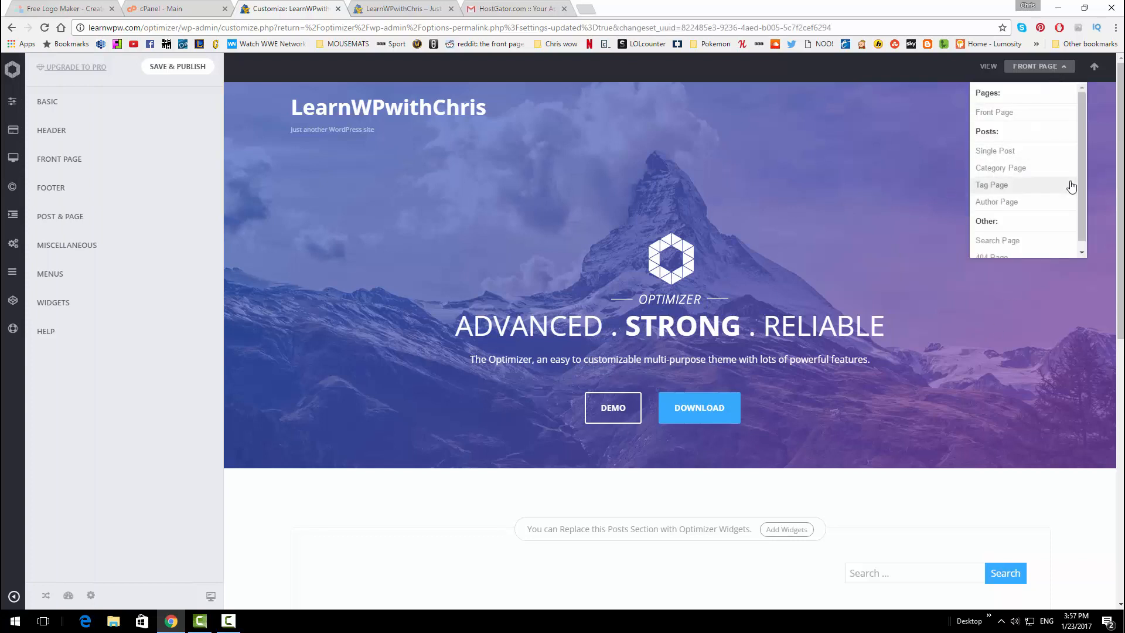
scroll(1071, 186, down, 1)
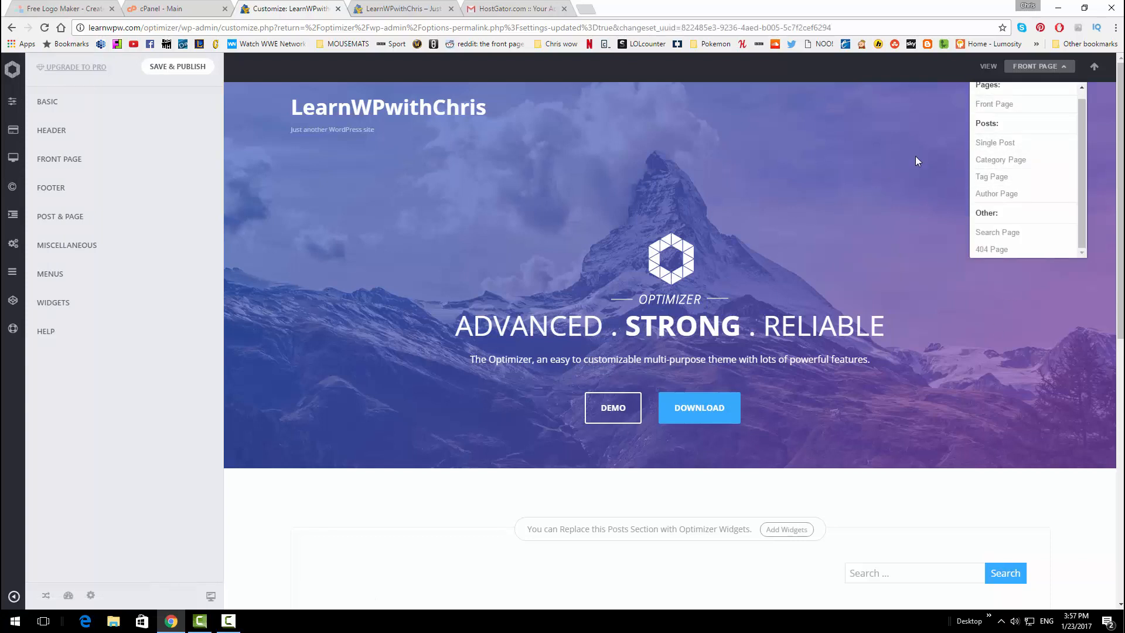
click(1062, 68)
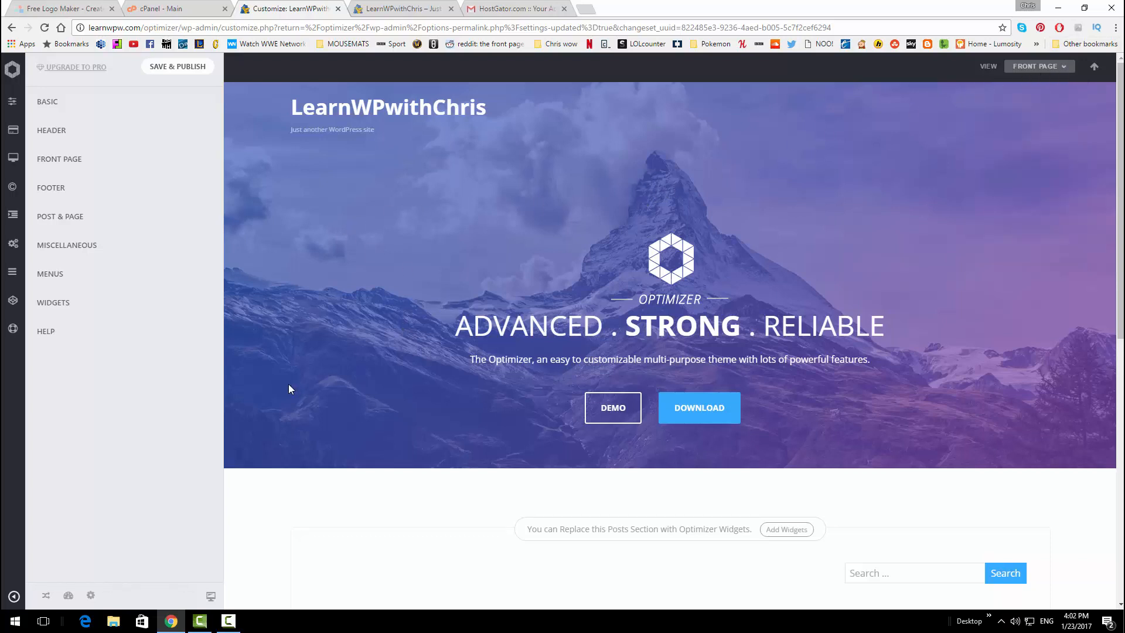
click(124, 275)
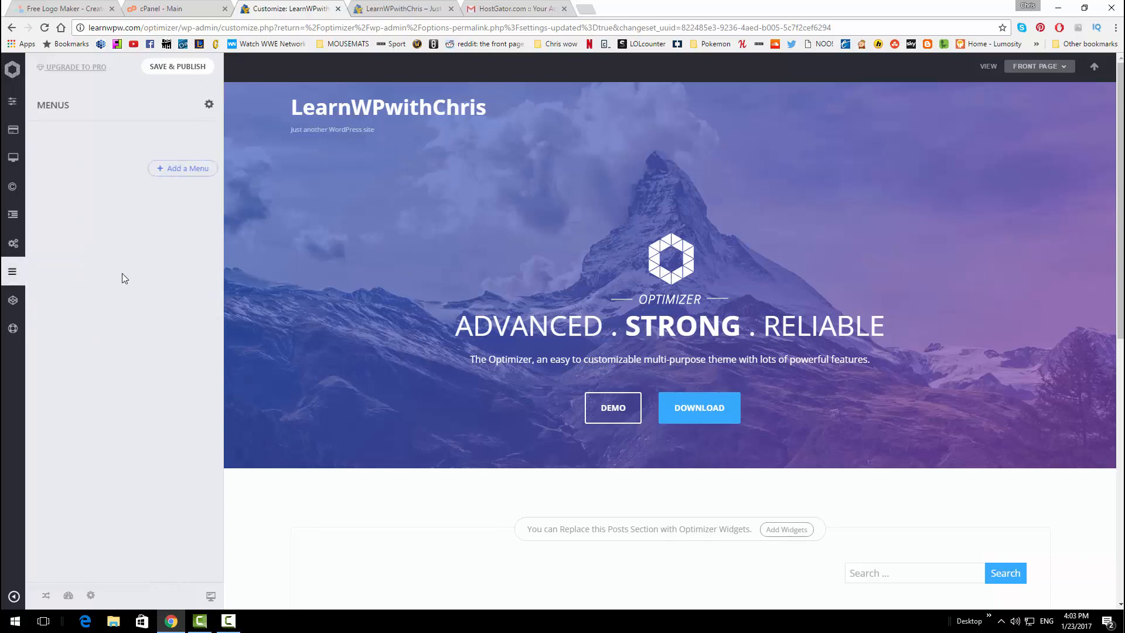
Create a menu named 'Learn WP With Chris' and assign it to Header Navigation
click(182, 170)
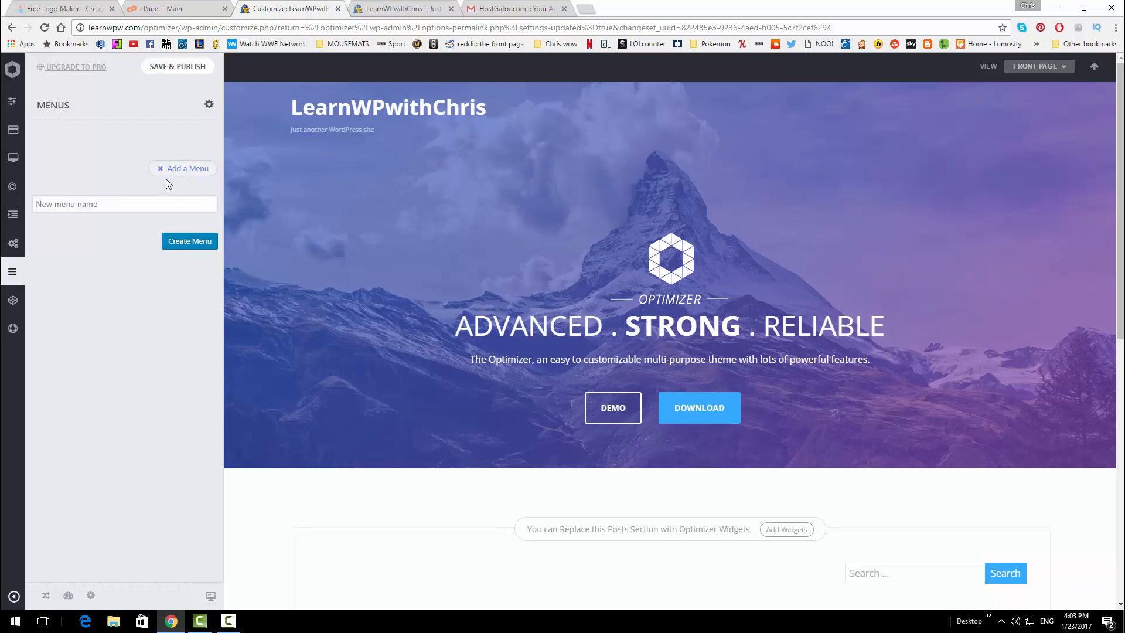
click(151, 205)
text(L)
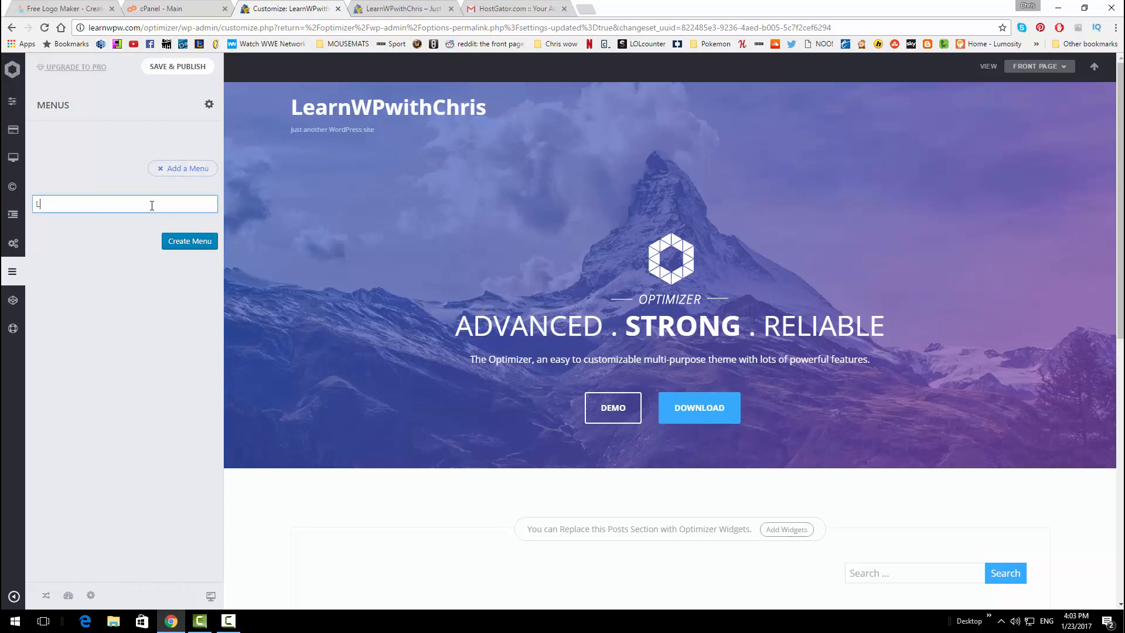
text(earn WP With CHris)
key(BackSpace)
key(BackSpace)
key(BackSpace)
text(jrhris)
click(185, 242)
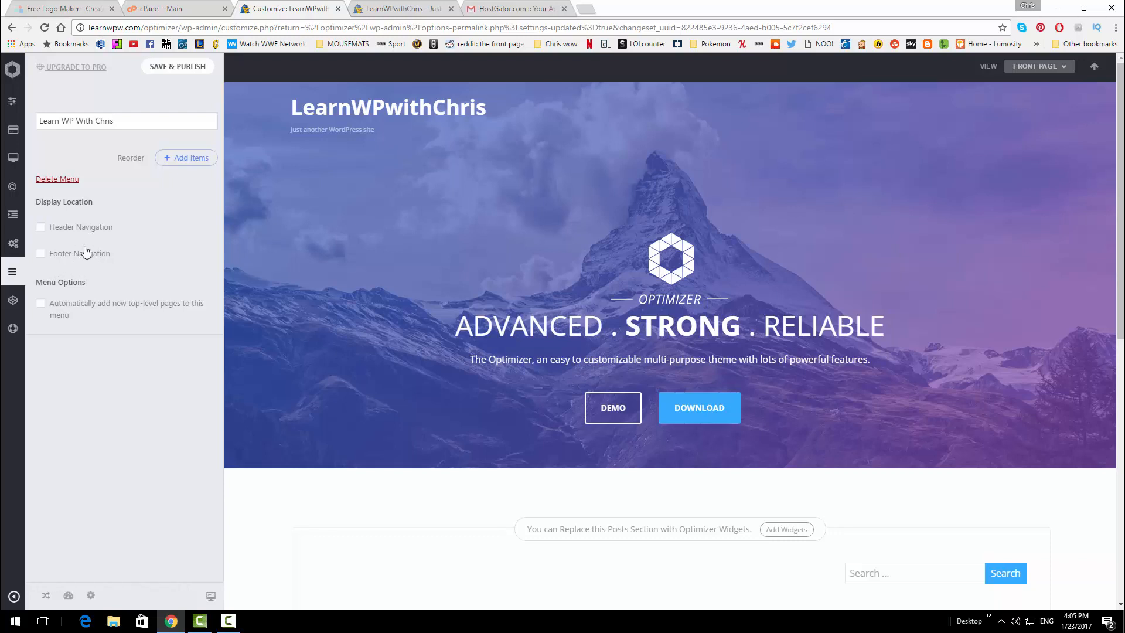
scroll(678, 276, down, 8)
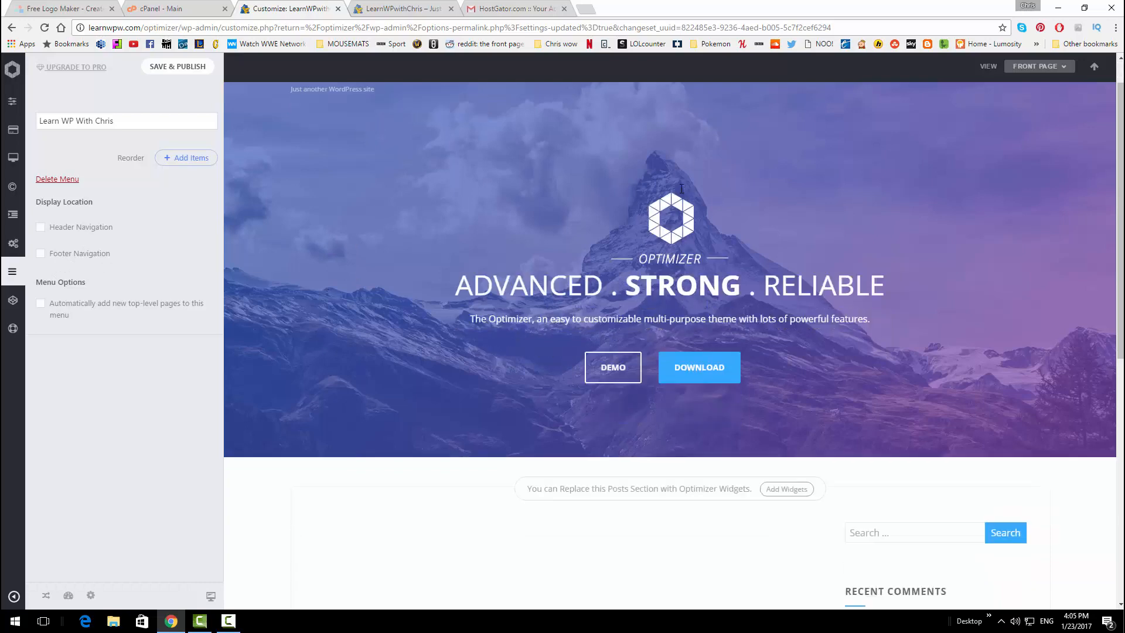
scroll(678, 290, up, 6)
scroll(677, 291, up, 2)
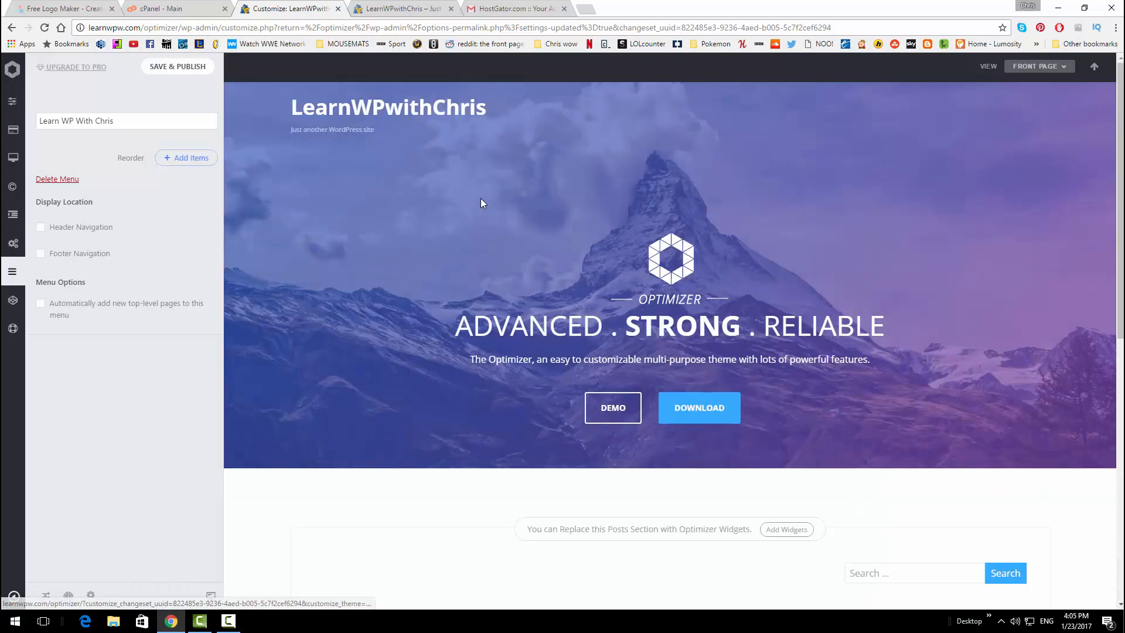
click(40, 228)
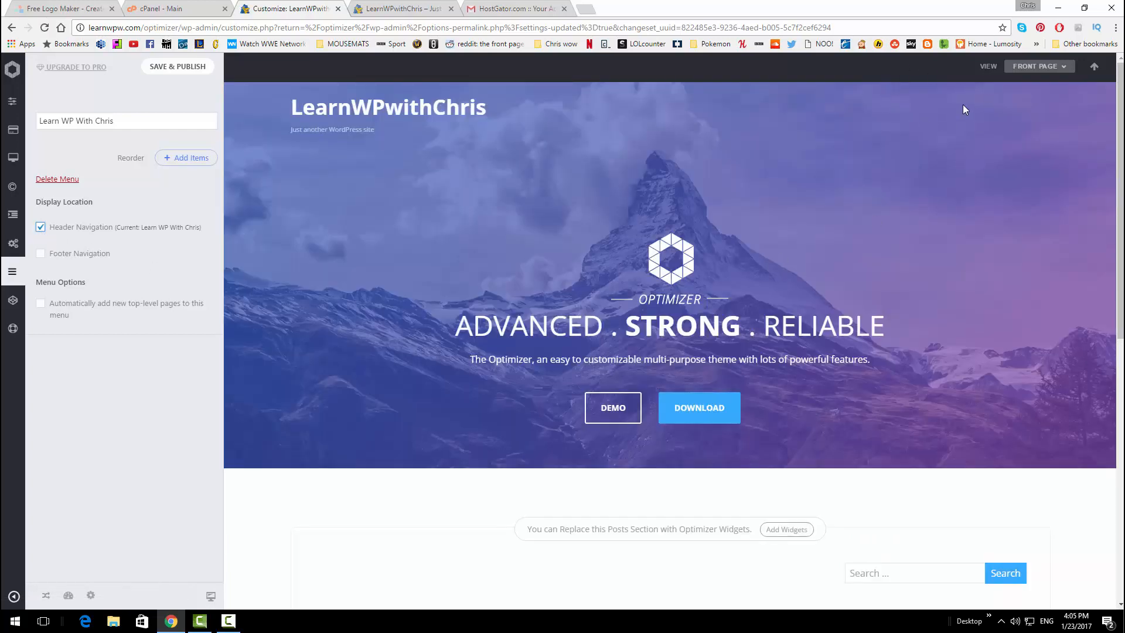
Add new About and Contact pages to the menu
click(183, 159)
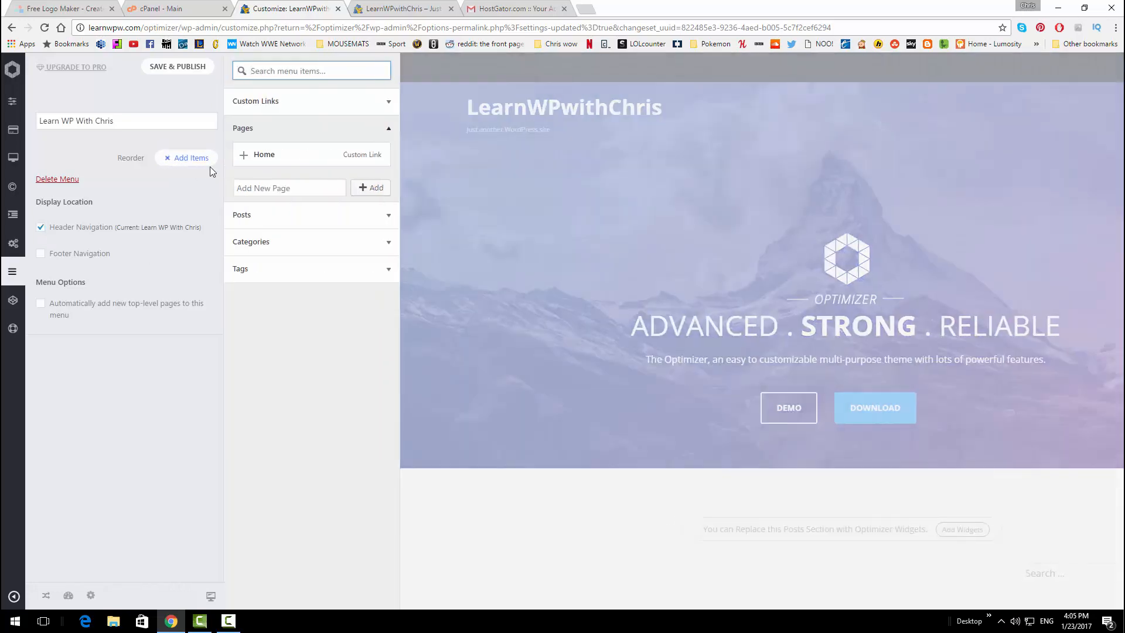
click(260, 185)
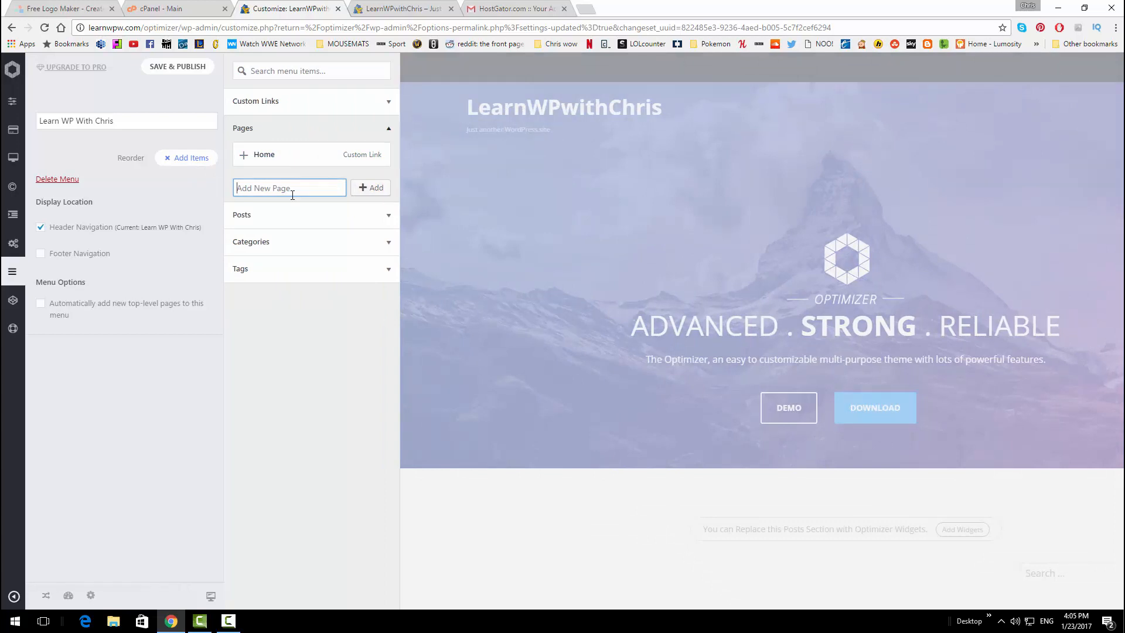
text(About)
click(370, 189)
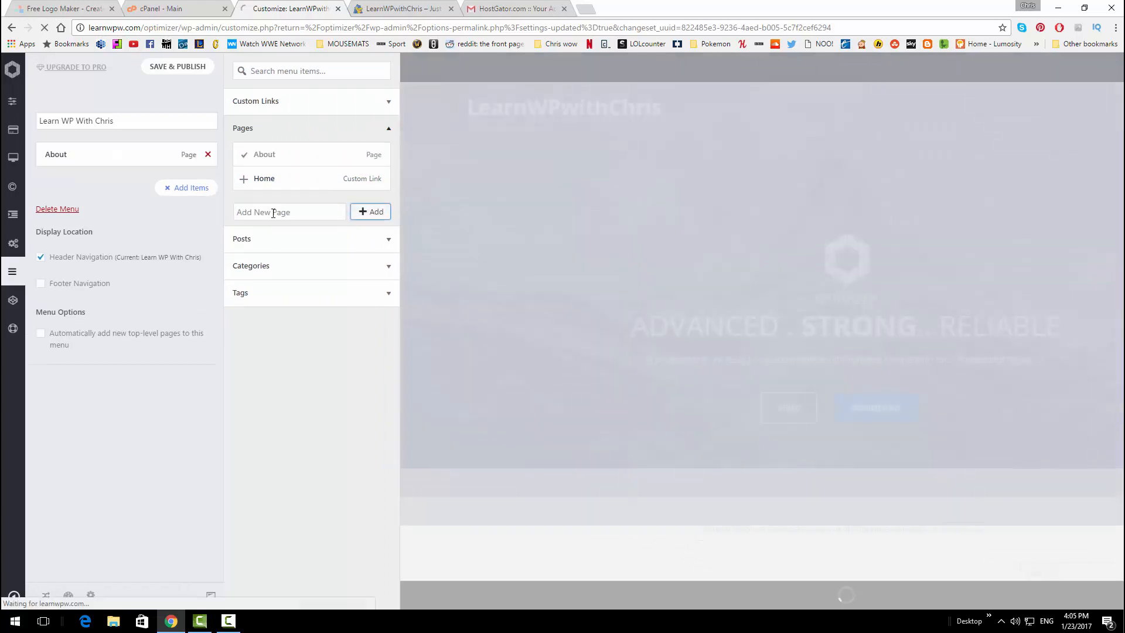
click(273, 212)
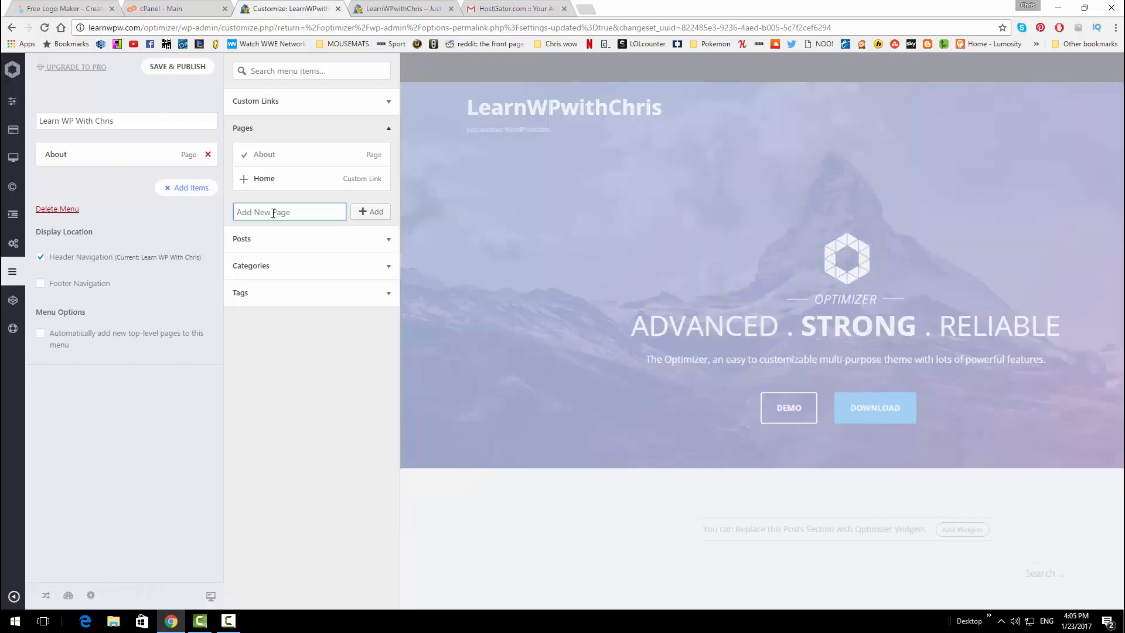
text(Contact)
click(351, 212)
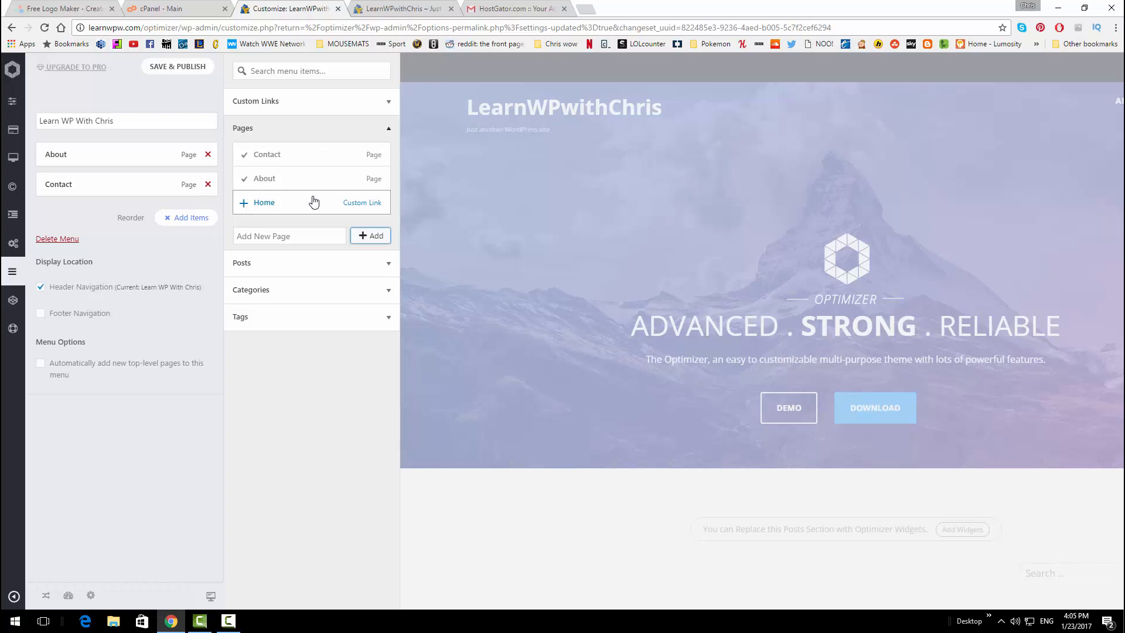
Rebuild the menu in the order Home, About, Contact and publish it
click(299, 205)
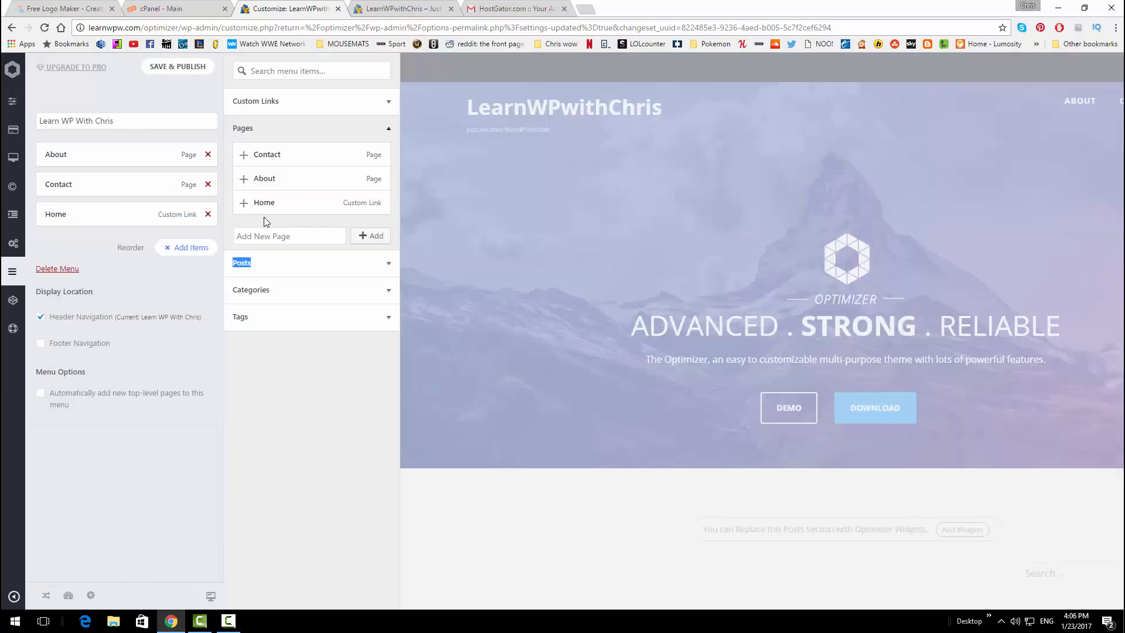
click(209, 213)
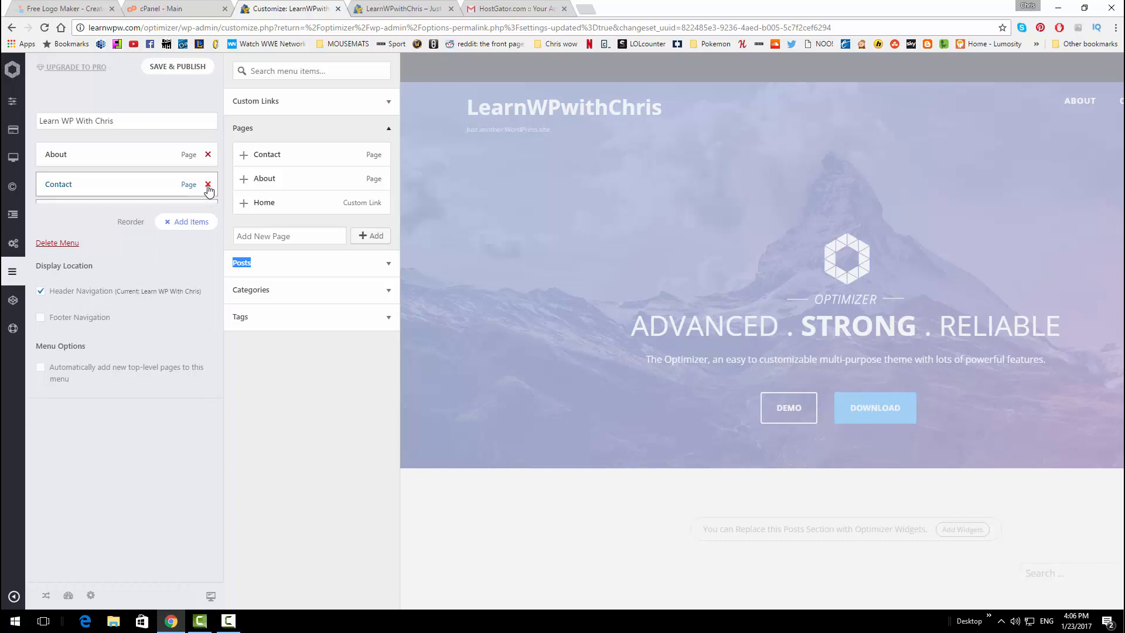
click(208, 154)
click(208, 154)
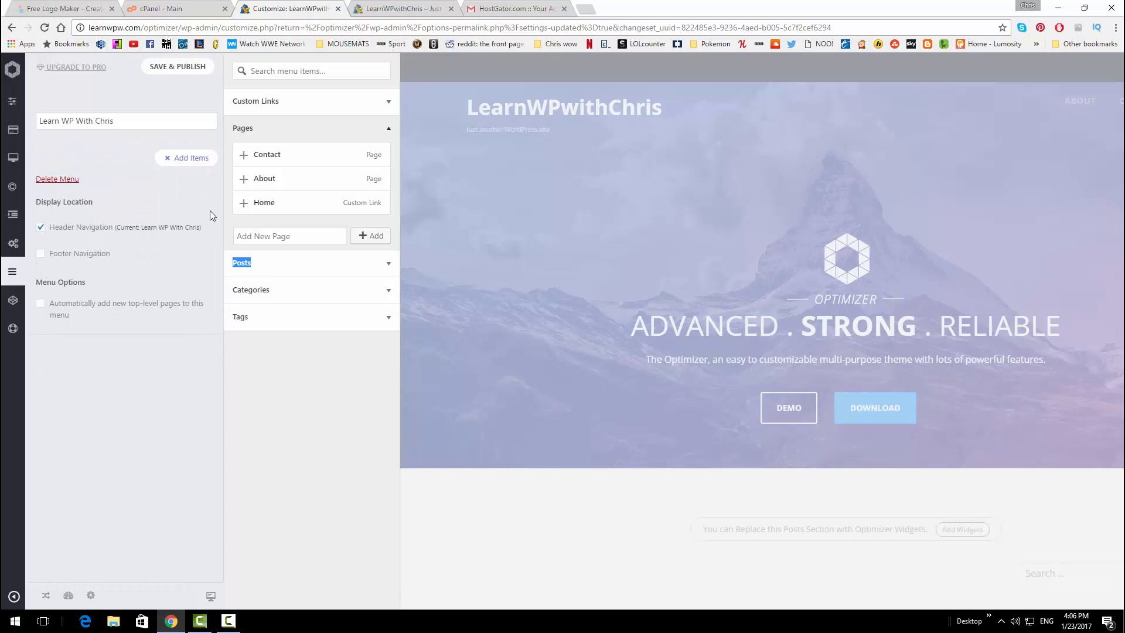
click(243, 202)
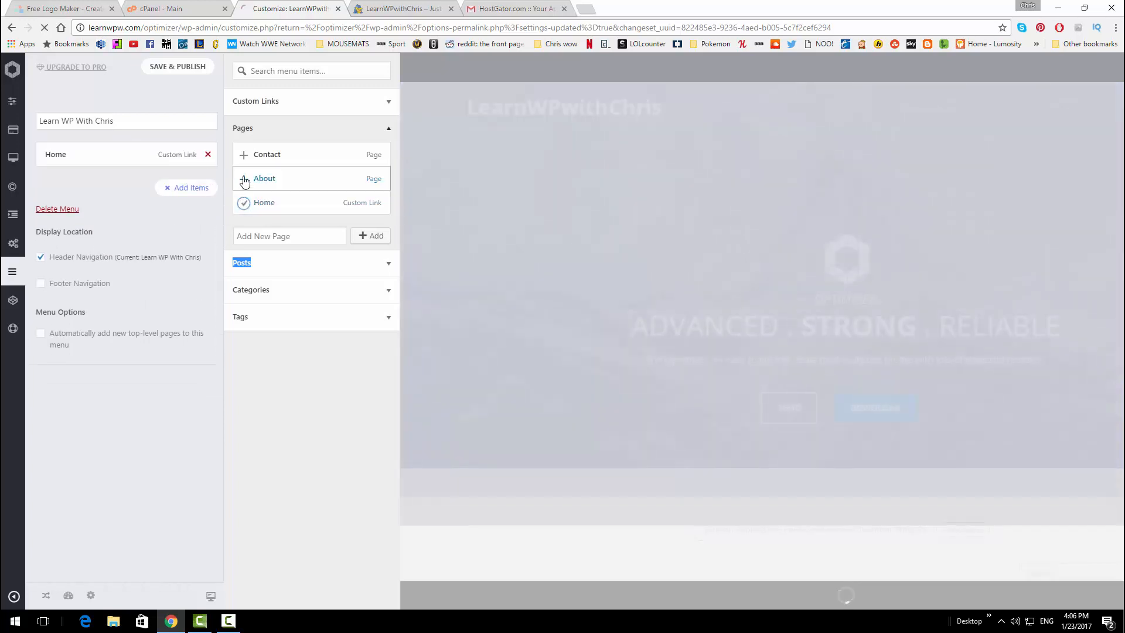
click(241, 178)
click(243, 154)
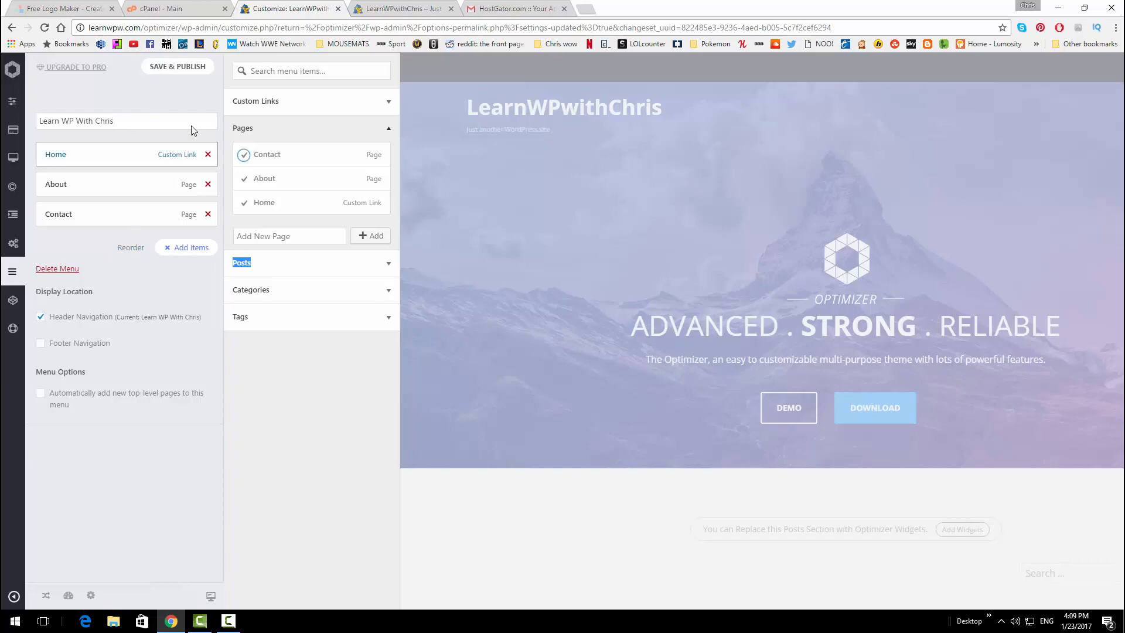
click(185, 69)
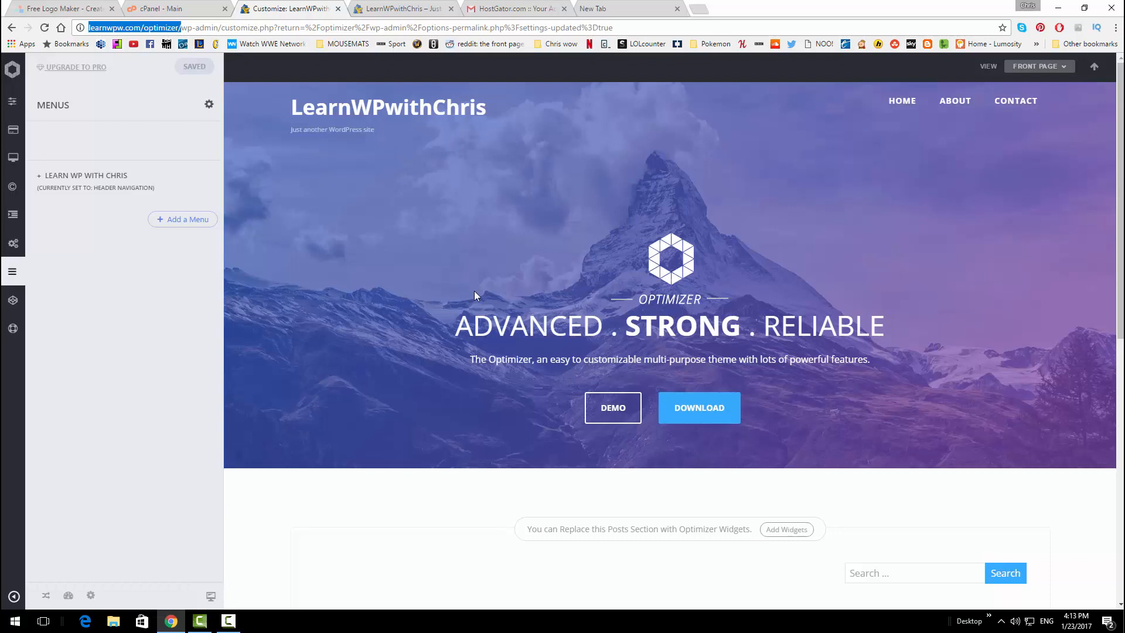
Load unsplash.com in the empty new browser tab
click(609, 4)
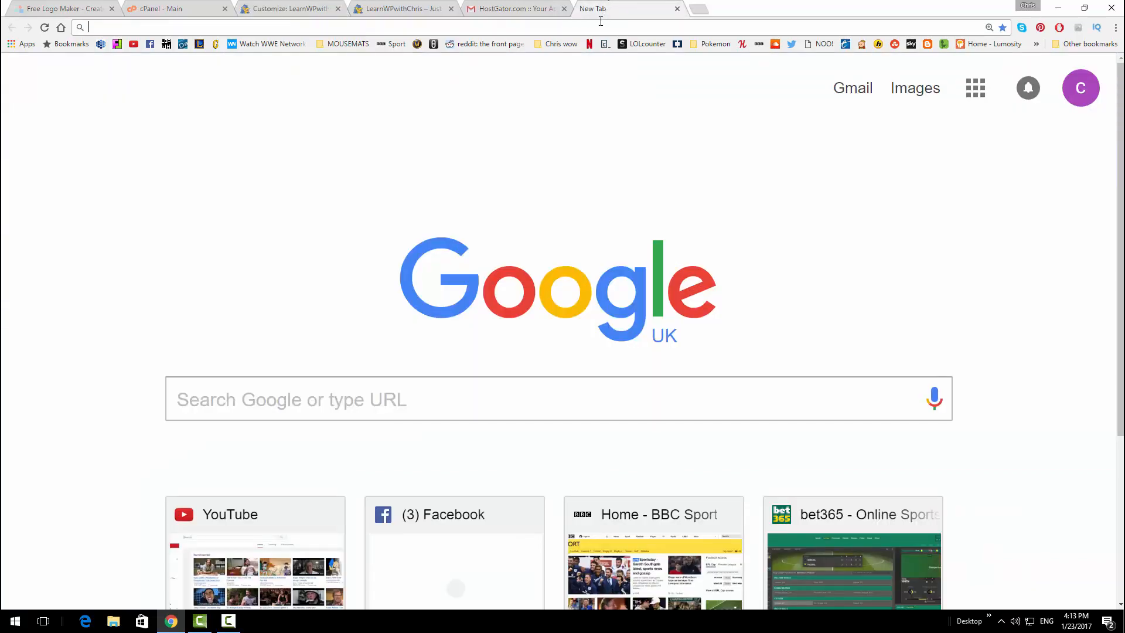
text(unsplash.com)
key(Return)
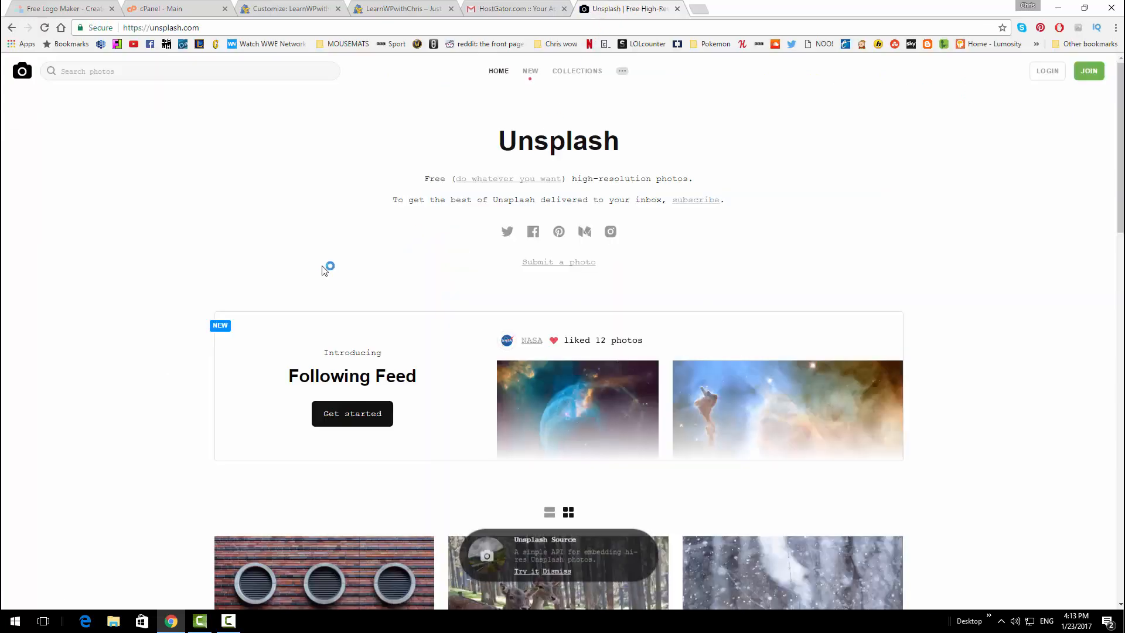
Browse the Unsplash photo feed and switch it to the single-column layout
scroll(323, 269, down, 10)
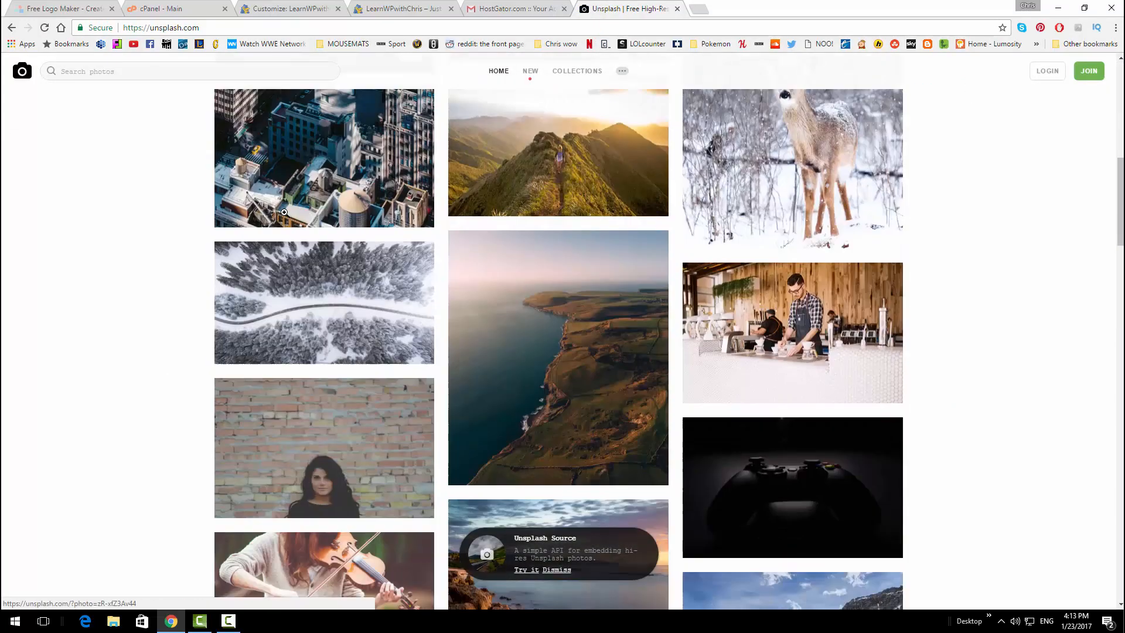
scroll(284, 212, down, 10)
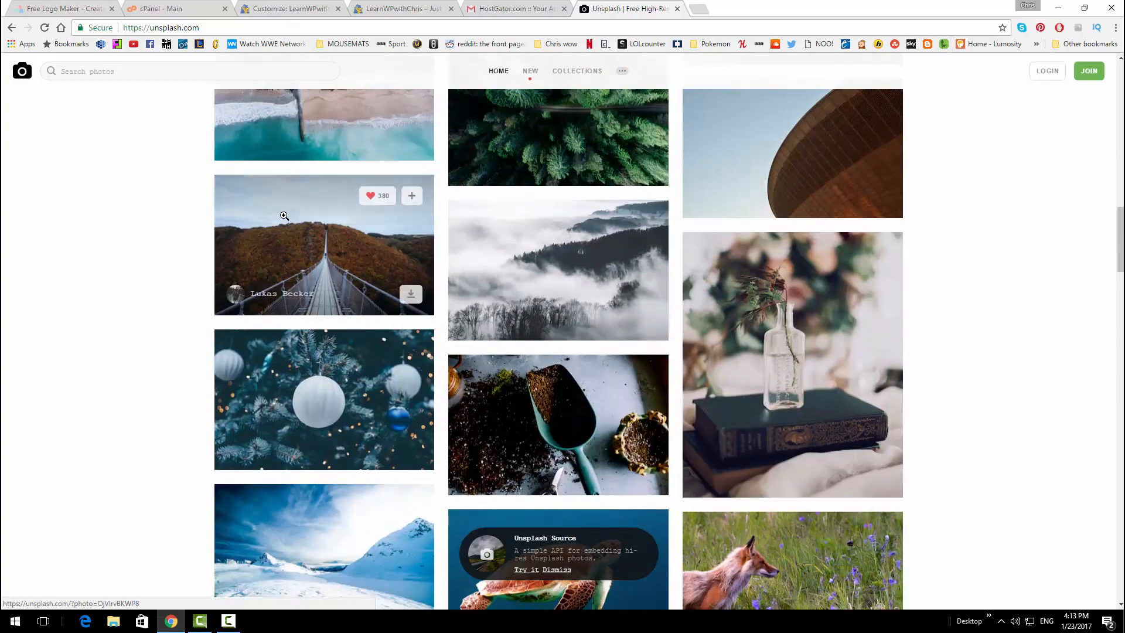
scroll(284, 216, down, 17)
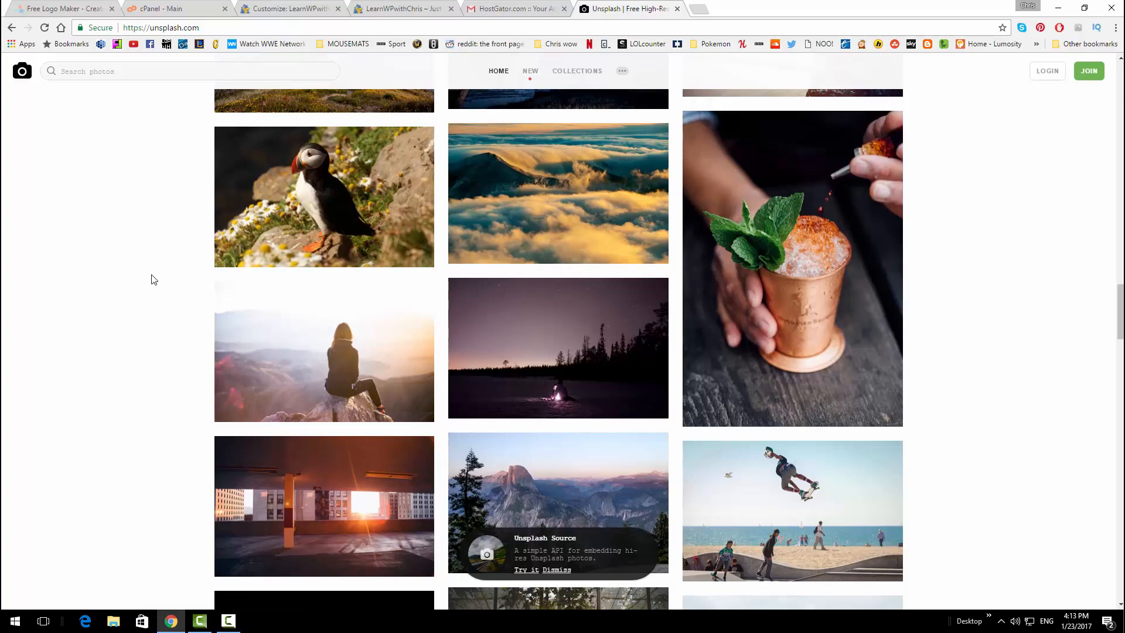
scroll(152, 279, down, 5)
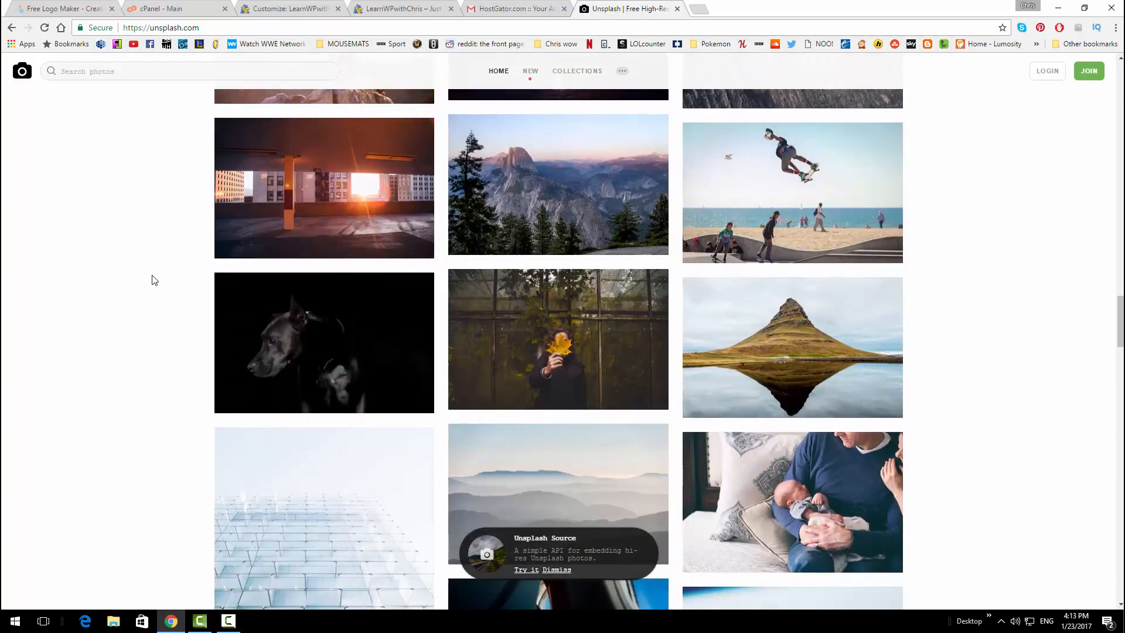
scroll(146, 282, down, 2)
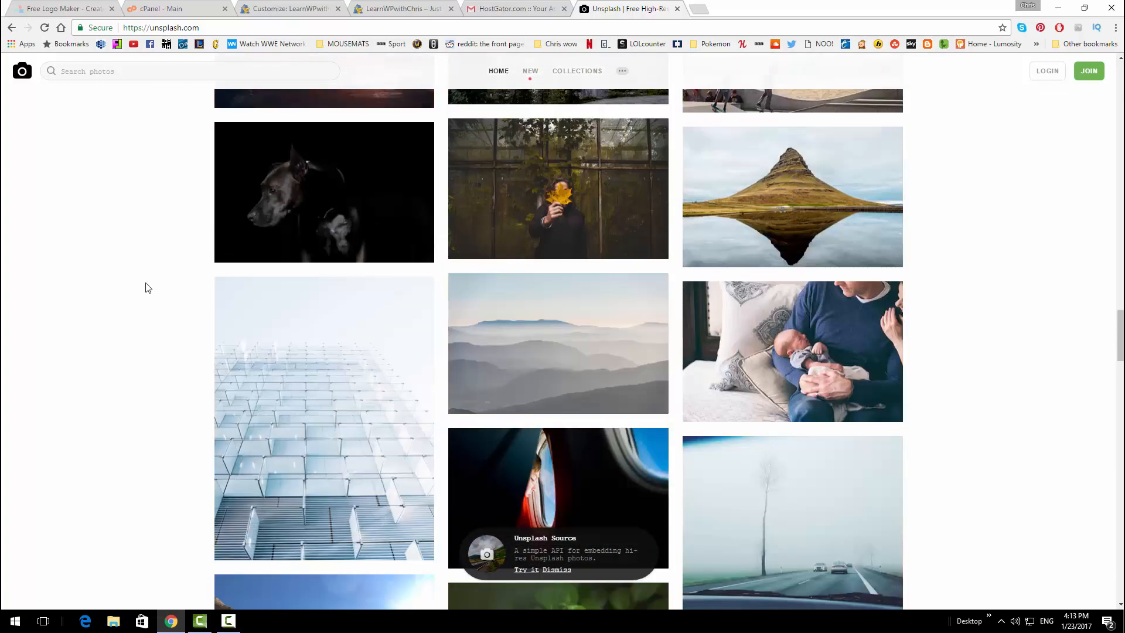
scroll(149, 287, down, 5)
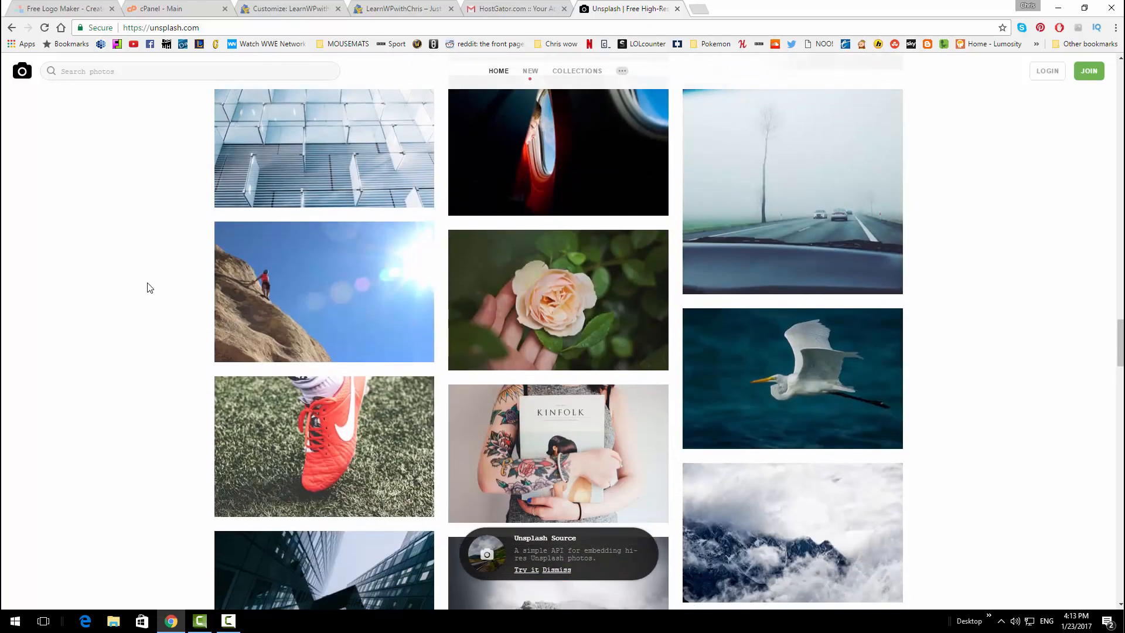
scroll(149, 288, down, 3)
scroll(150, 287, up, 18)
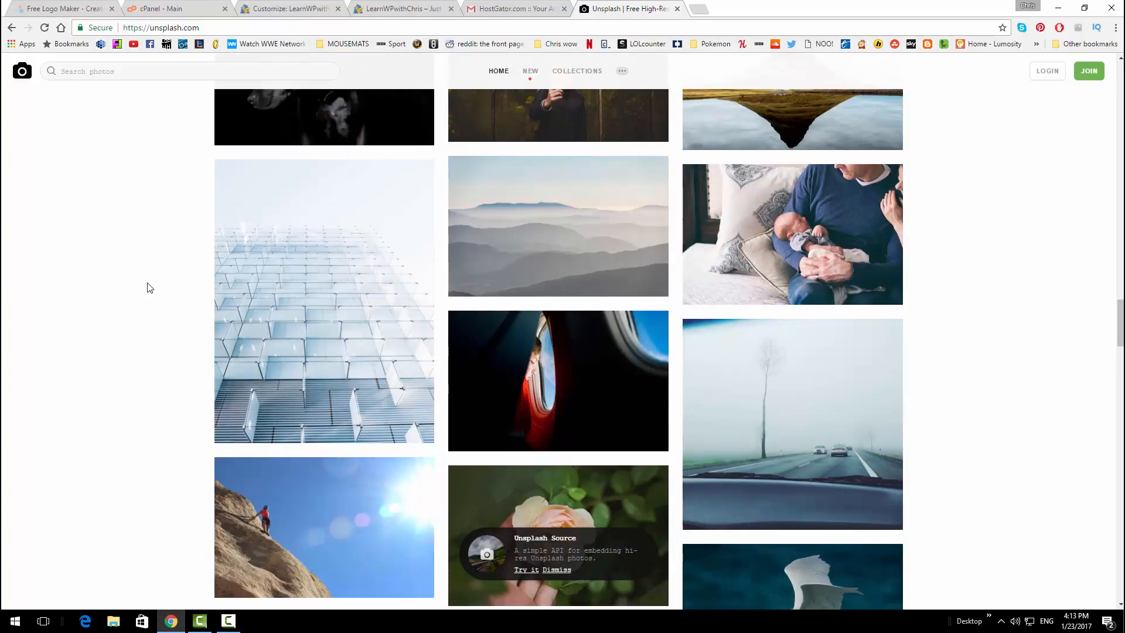
scroll(149, 292, up, 20)
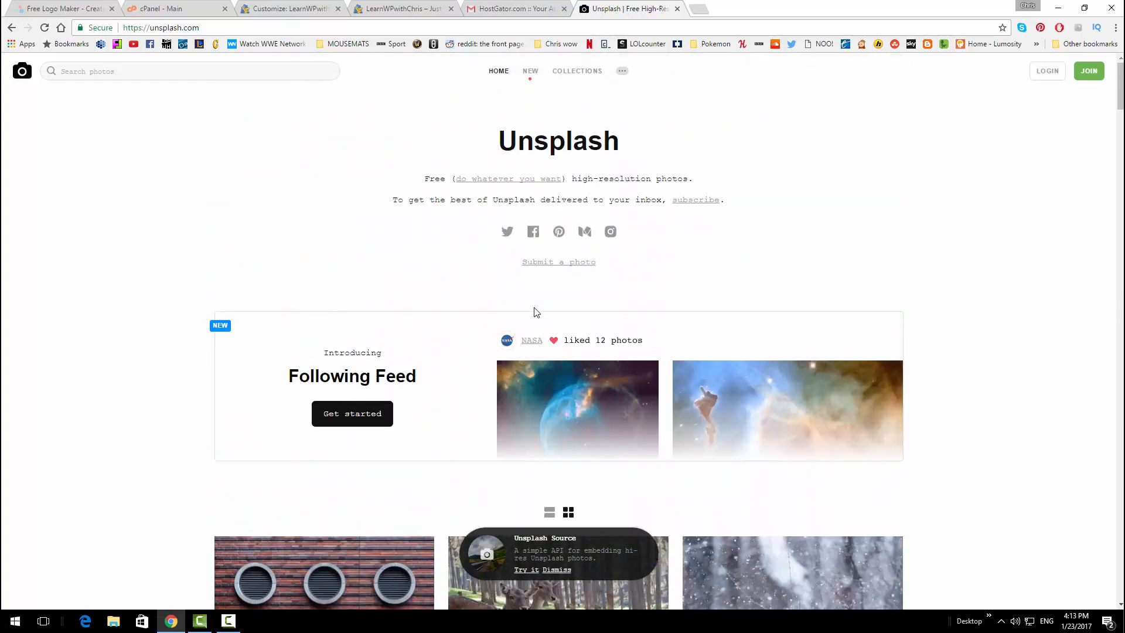
scroll(533, 310, down, 1)
click(551, 454)
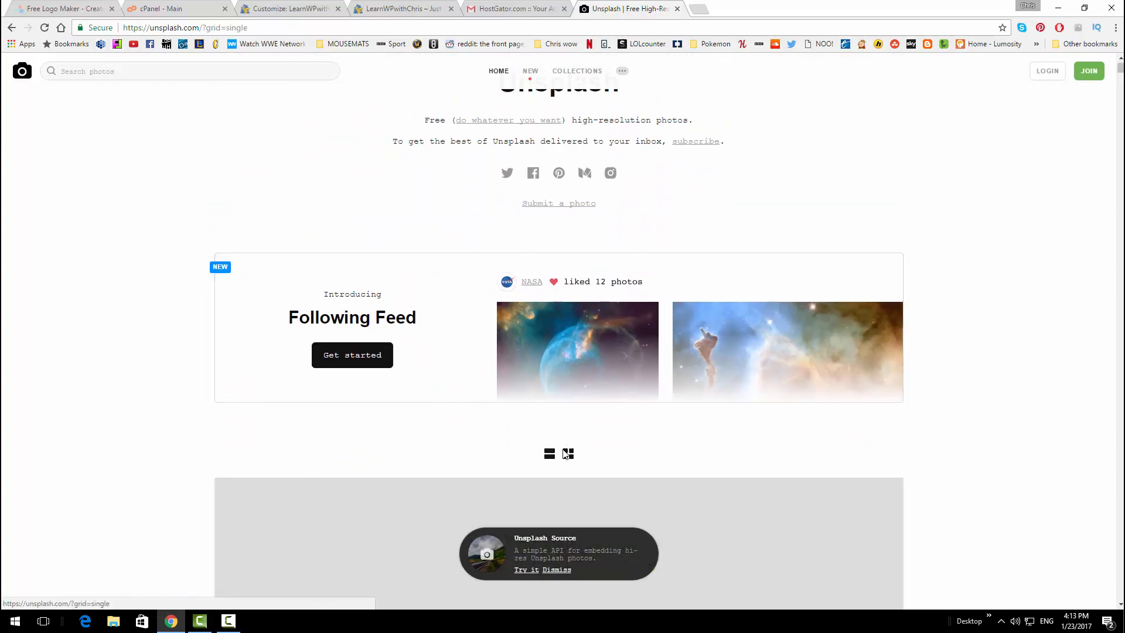
scroll(188, 99, up, 1)
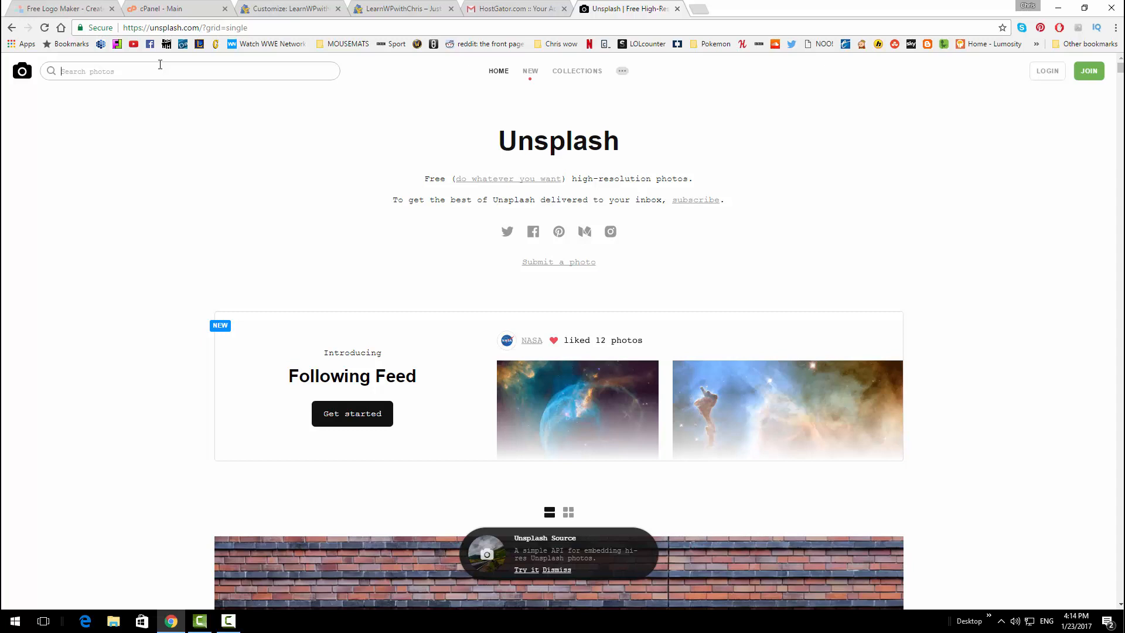
Search Unsplash for 'mountains' and browse the results
text(mountains)
key(Return)
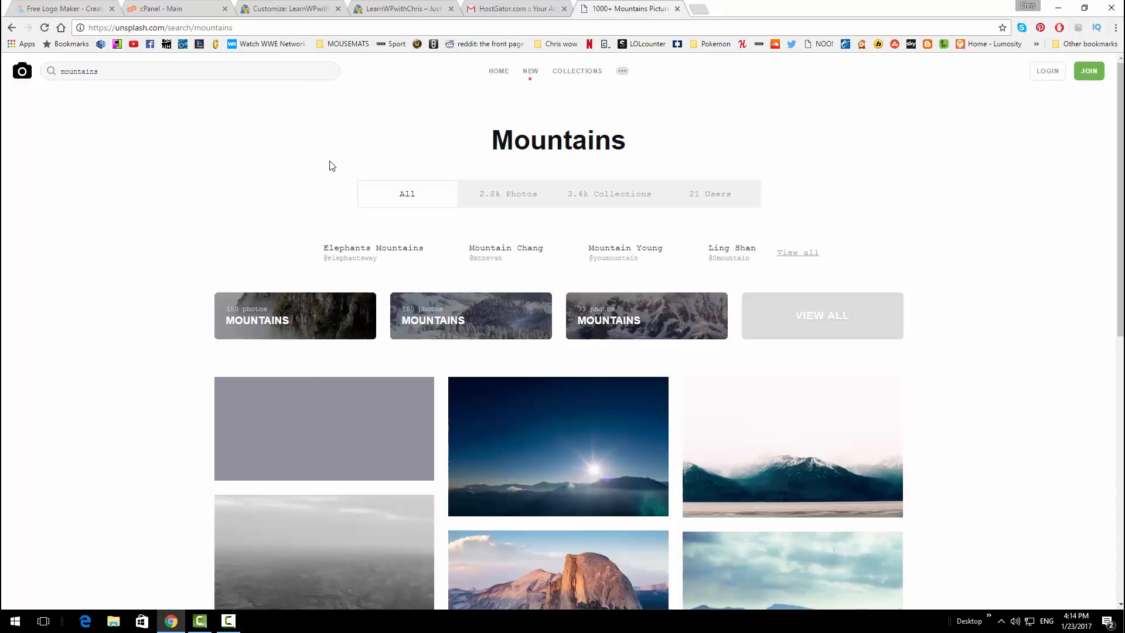
scroll(329, 170, down, 6)
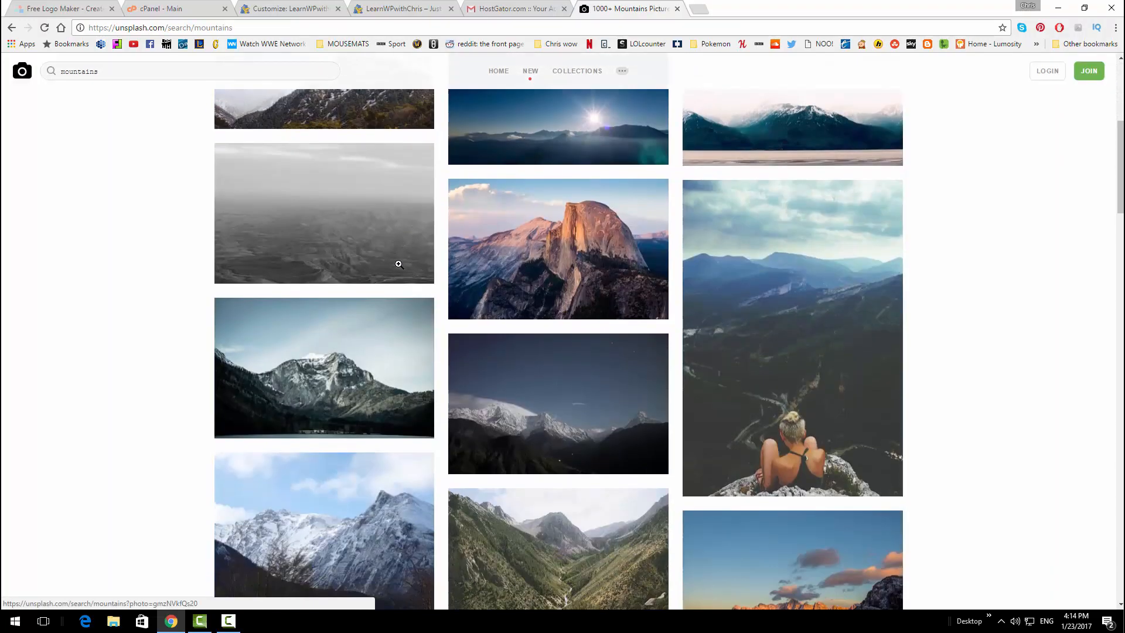
scroll(398, 264, down, 2)
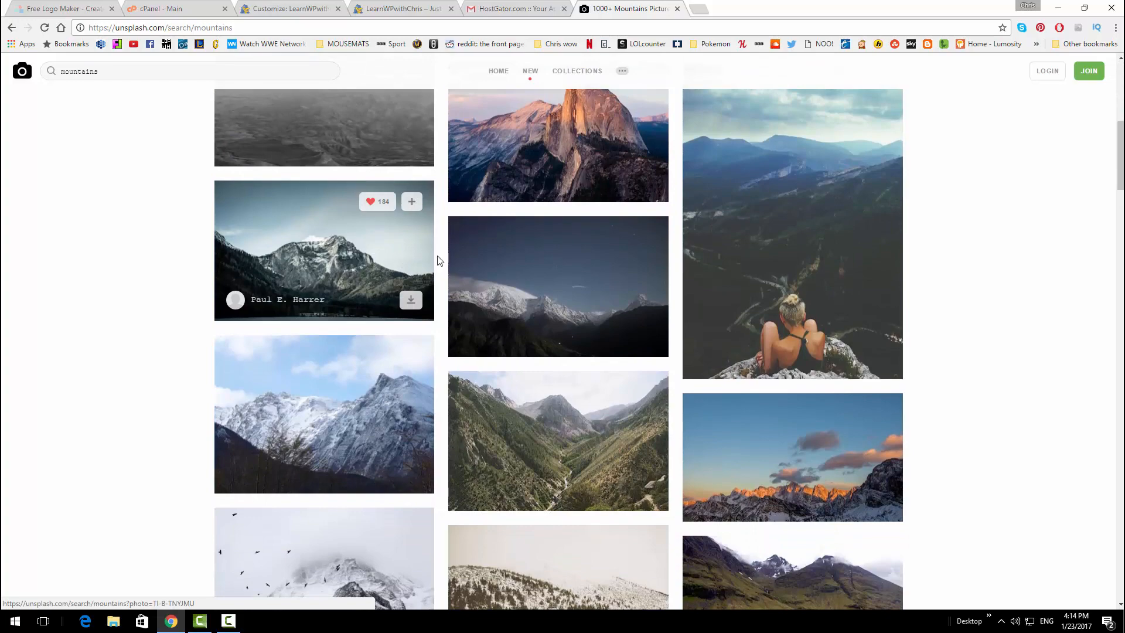
scroll(642, 313, down, 3)
mouse_move(512, 271)
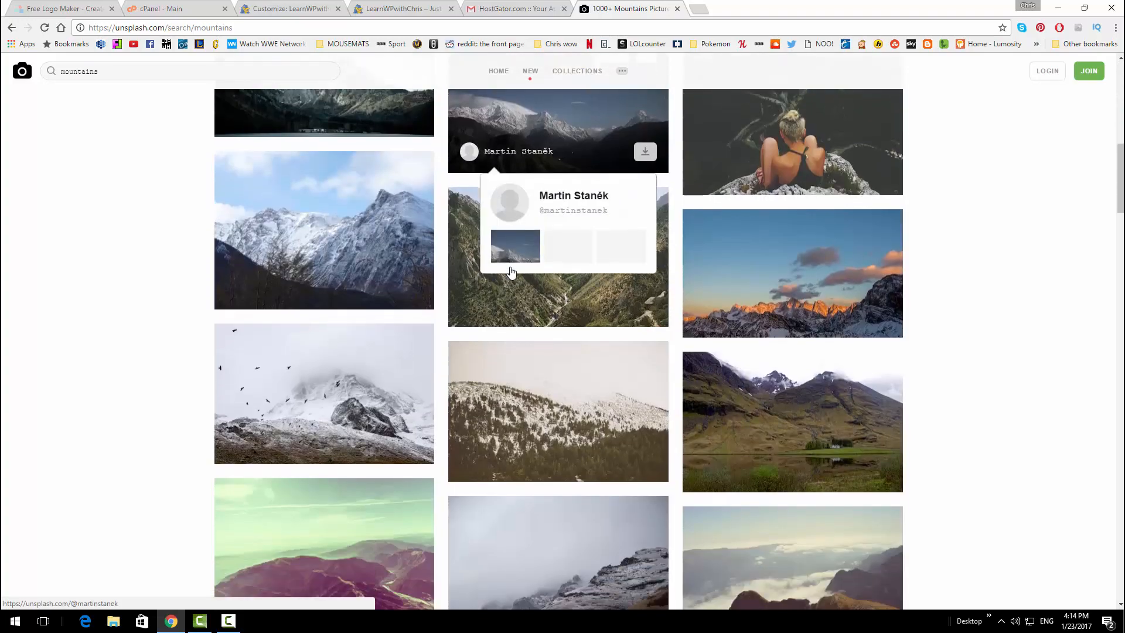
scroll(510, 270, down, 4)
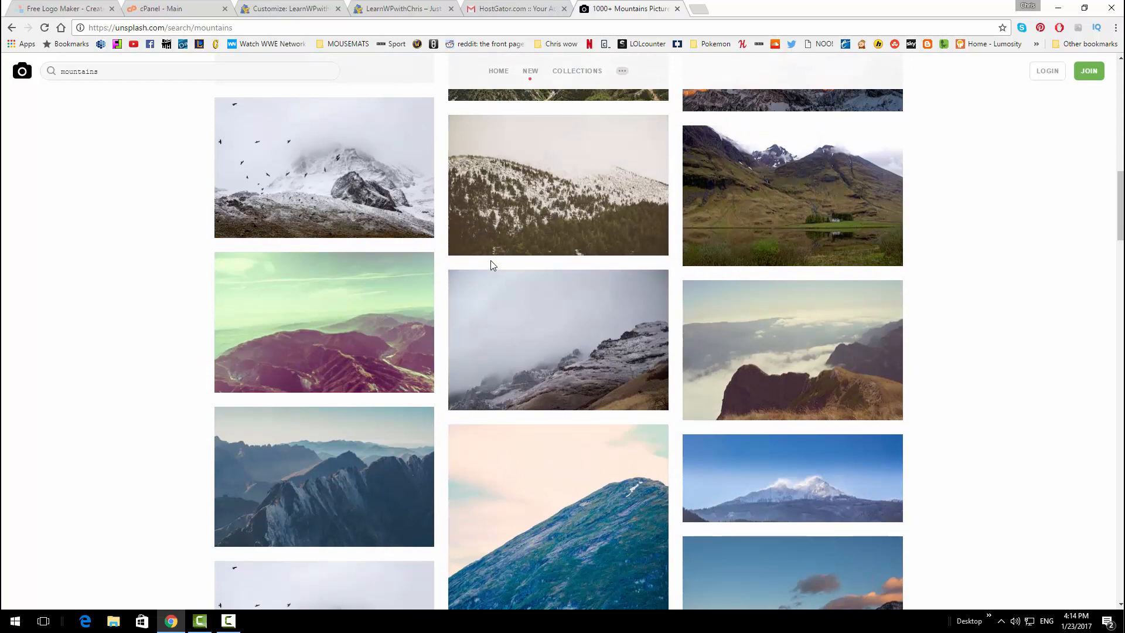
Preview the snowy forest photo full size, then return to the mountains results
click(514, 212)
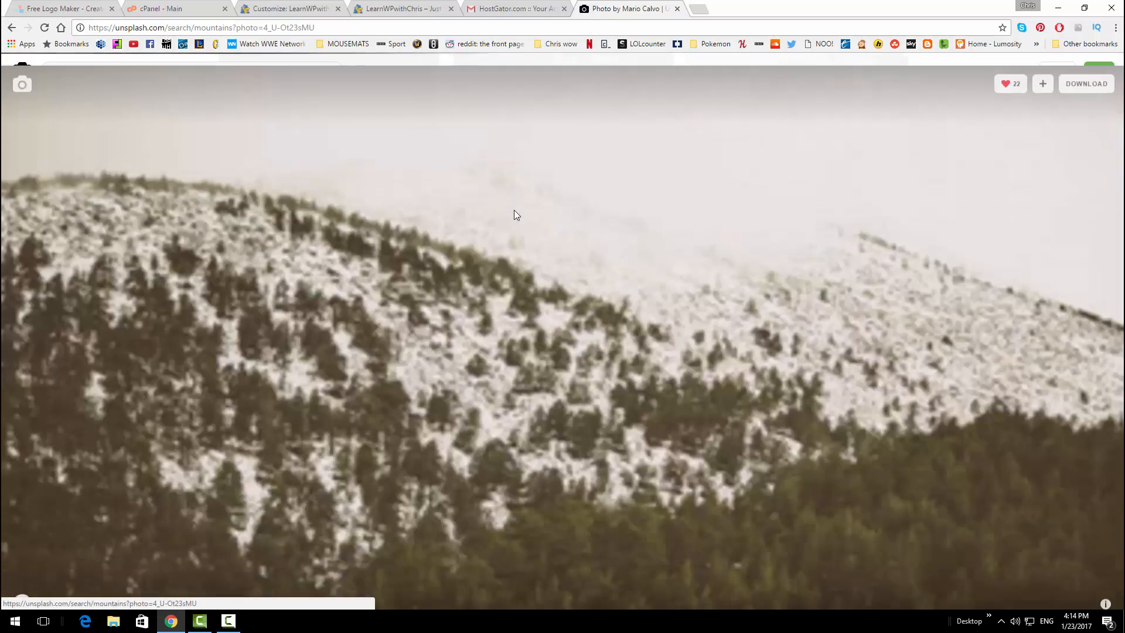
scroll(532, 311, down, 5)
scroll(531, 311, up, 5)
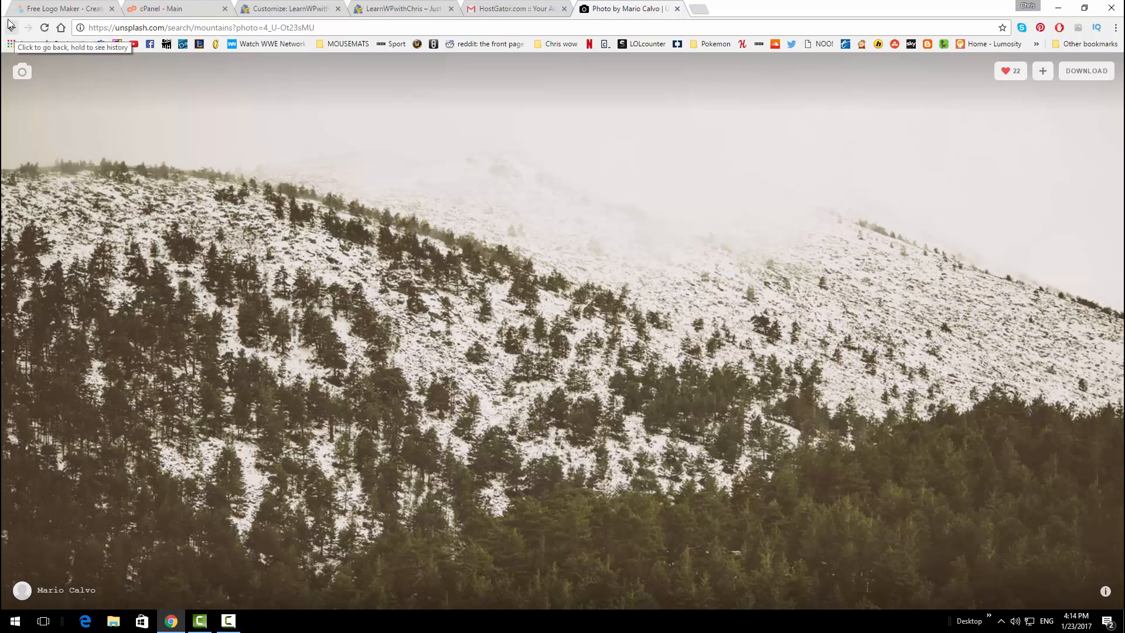
click(11, 27)
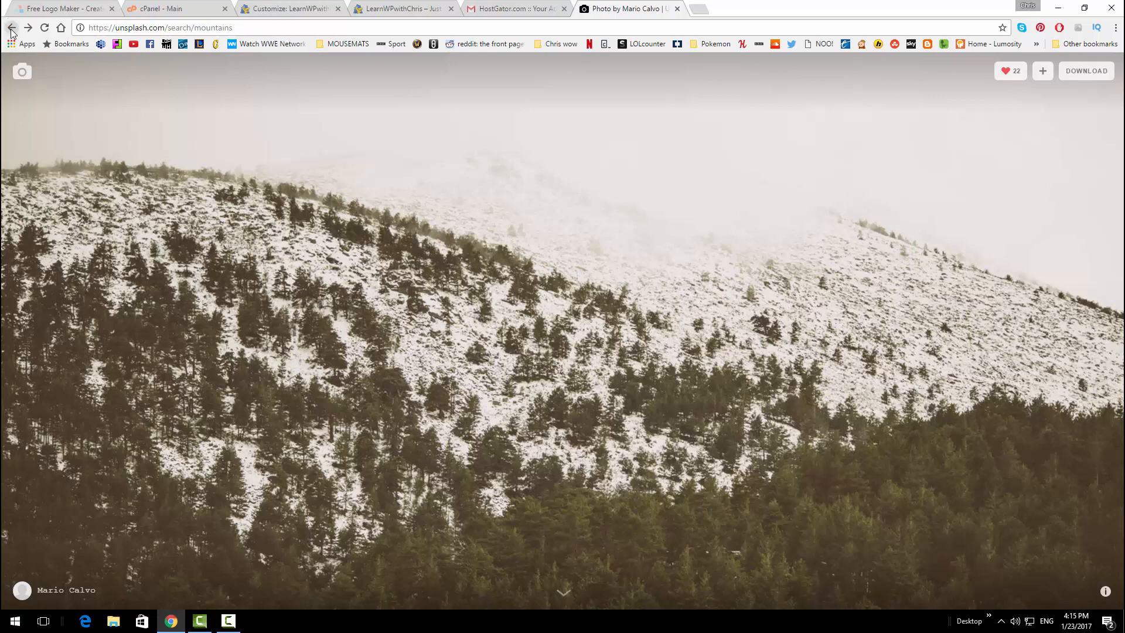
scroll(856, 280, up, 4)
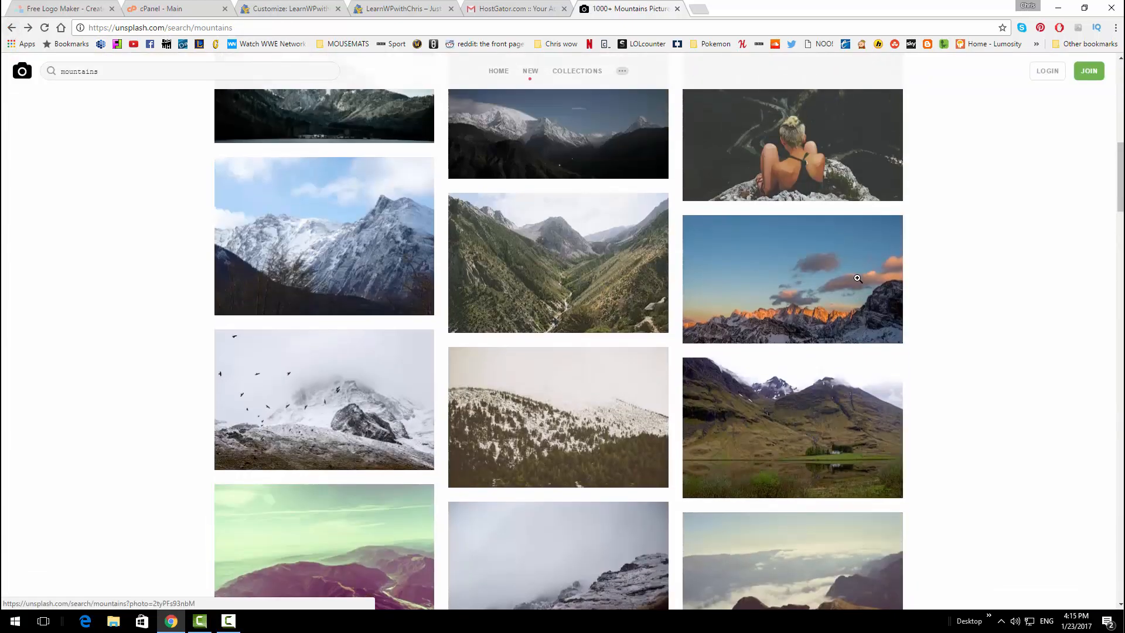
scroll(719, 246, up, 5)
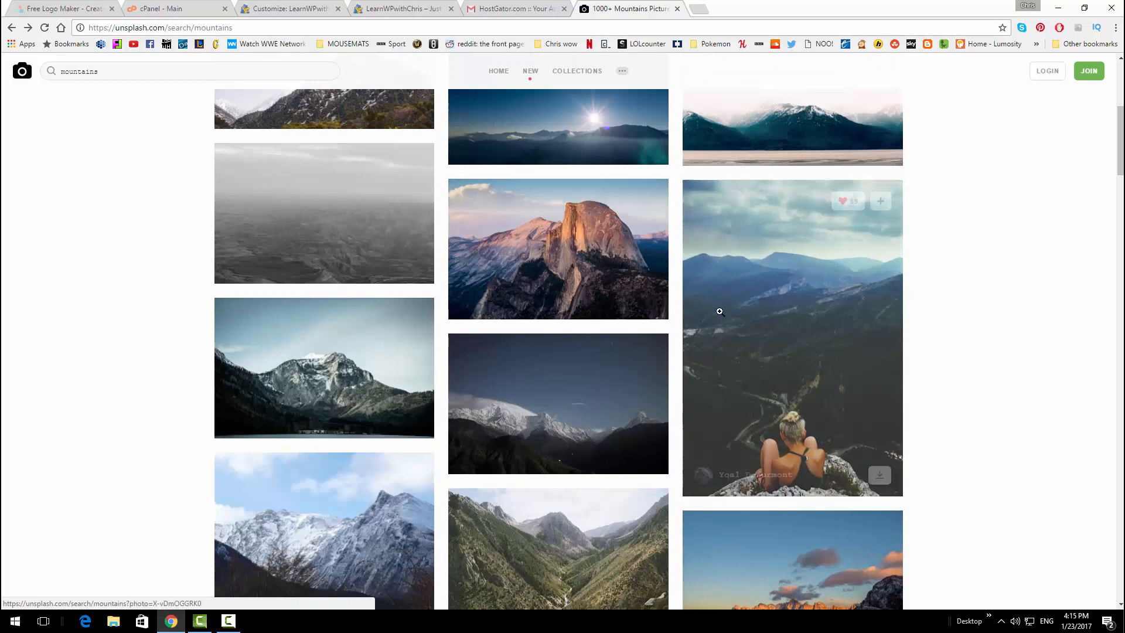
scroll(630, 264, up, 3)
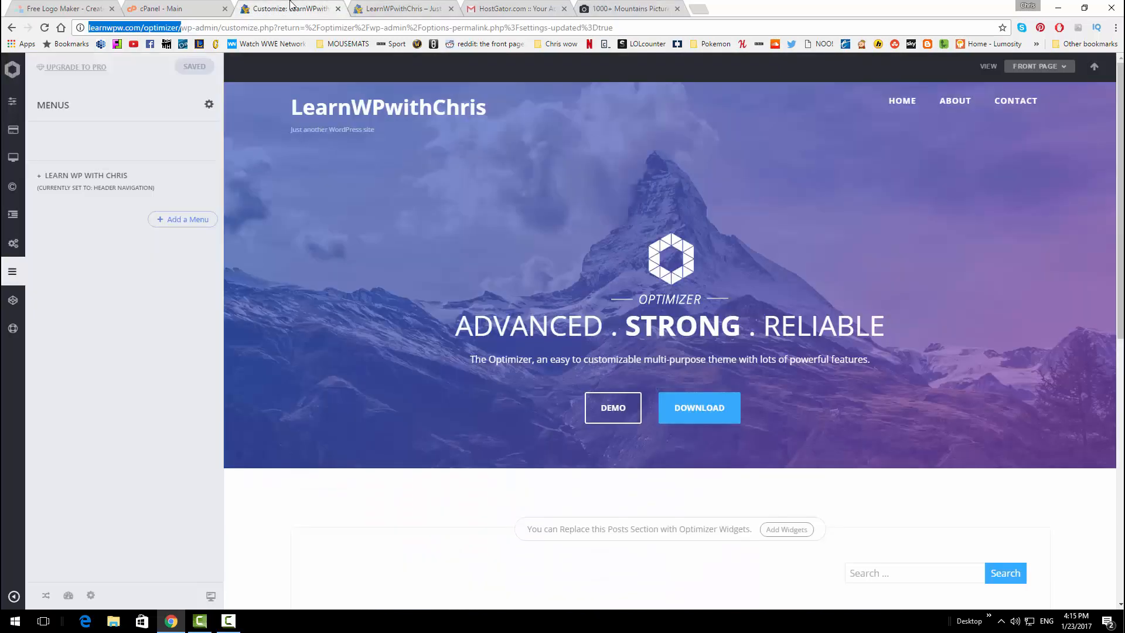
Back in the WordPress Customizer, expand the Front Page Slider settings
click(292, 7)
mouse_move(10, 76)
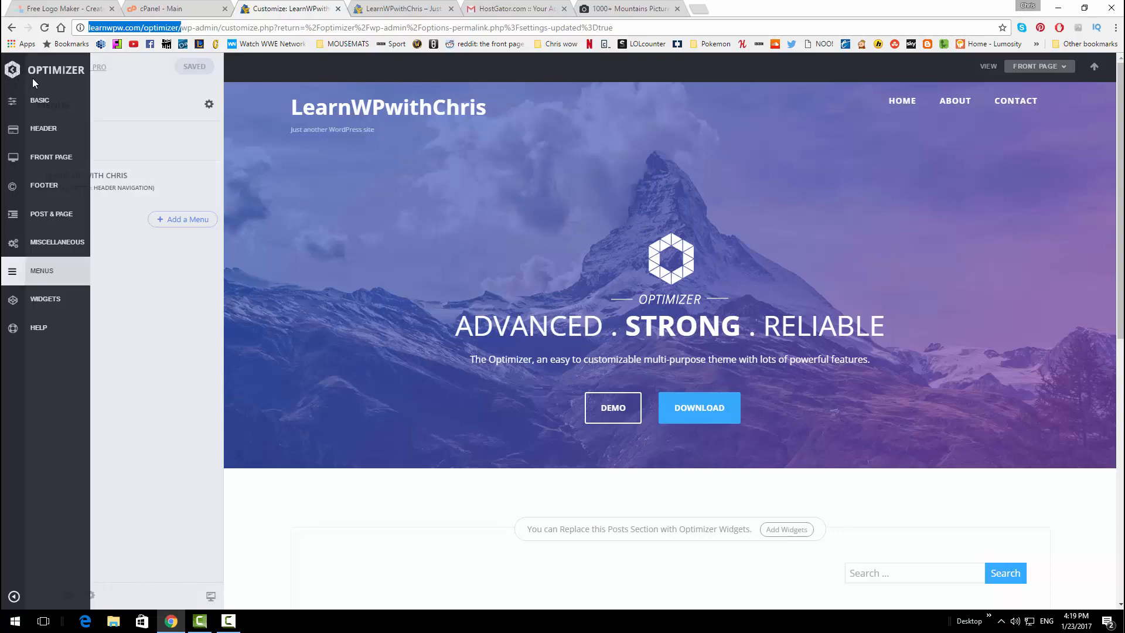
click(60, 159)
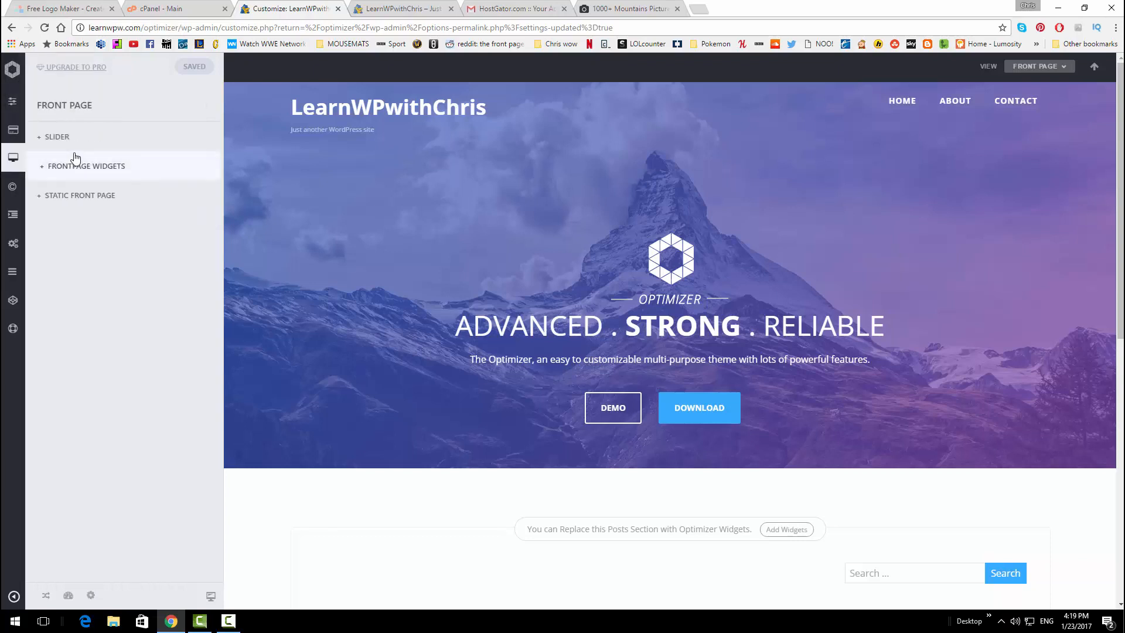
click(119, 139)
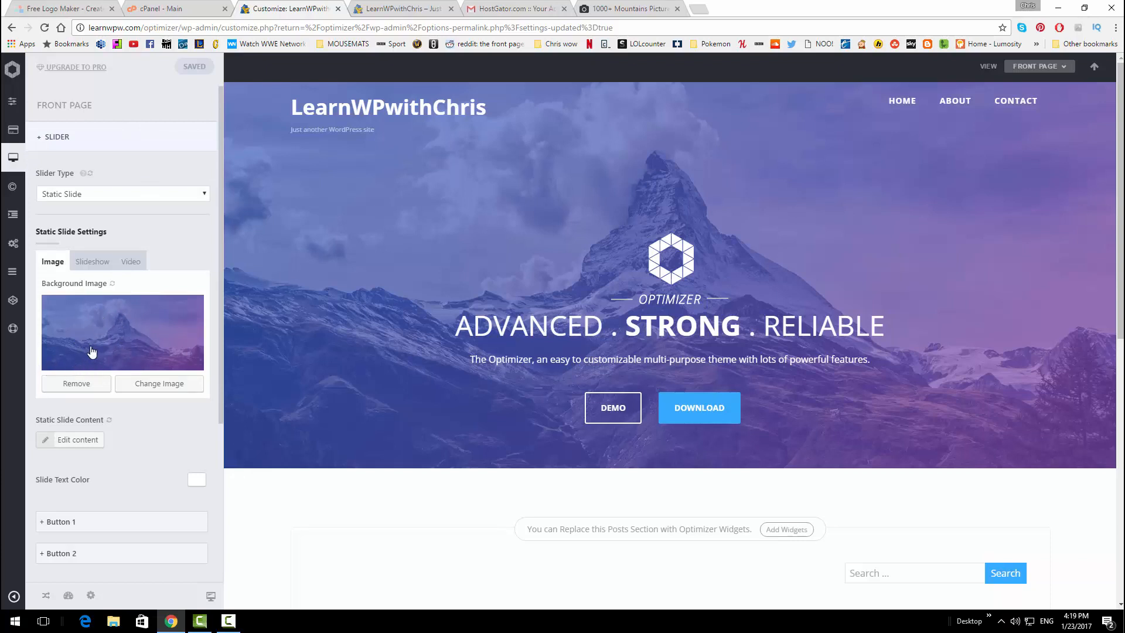
Set the static slide background to waves.jpg with alt text 'waves'
click(149, 385)
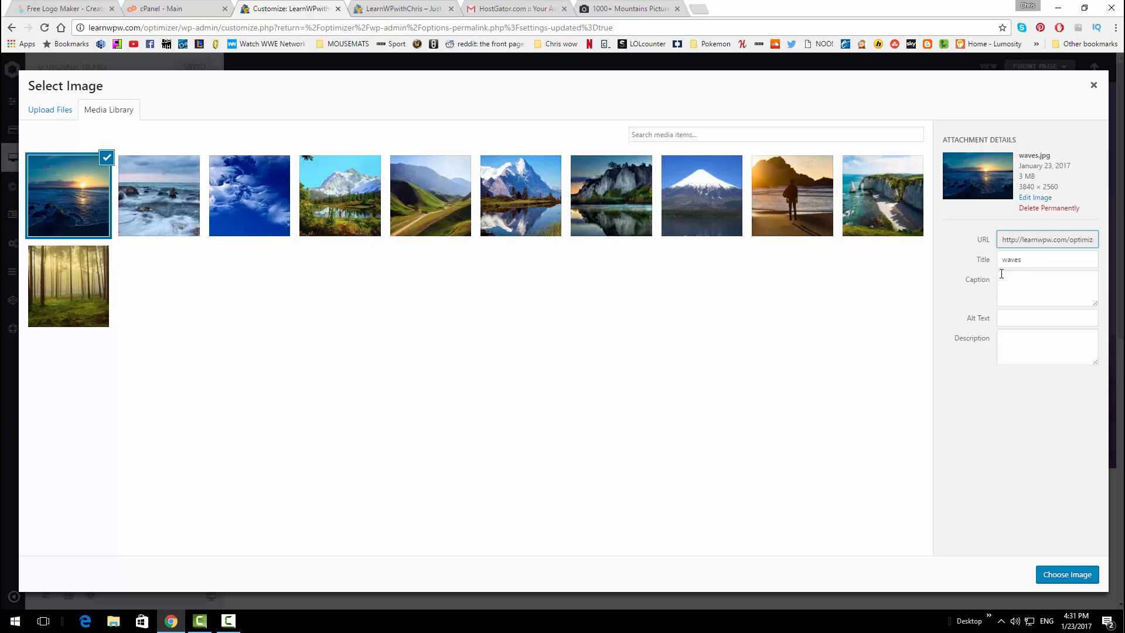
click(1013, 314)
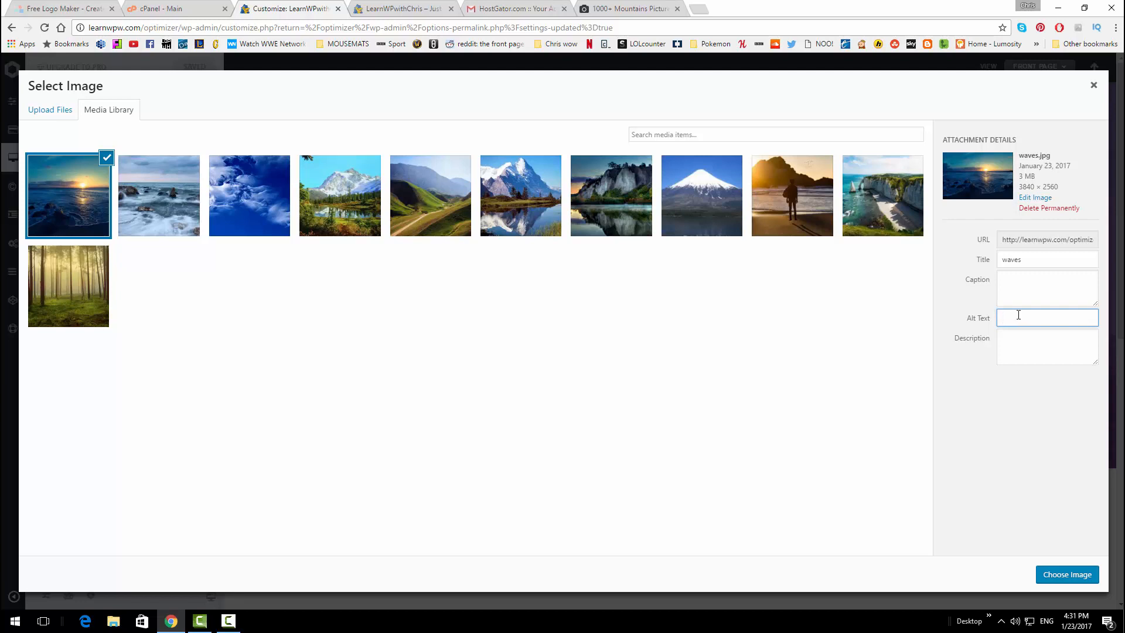
text(waves)
click(1048, 577)
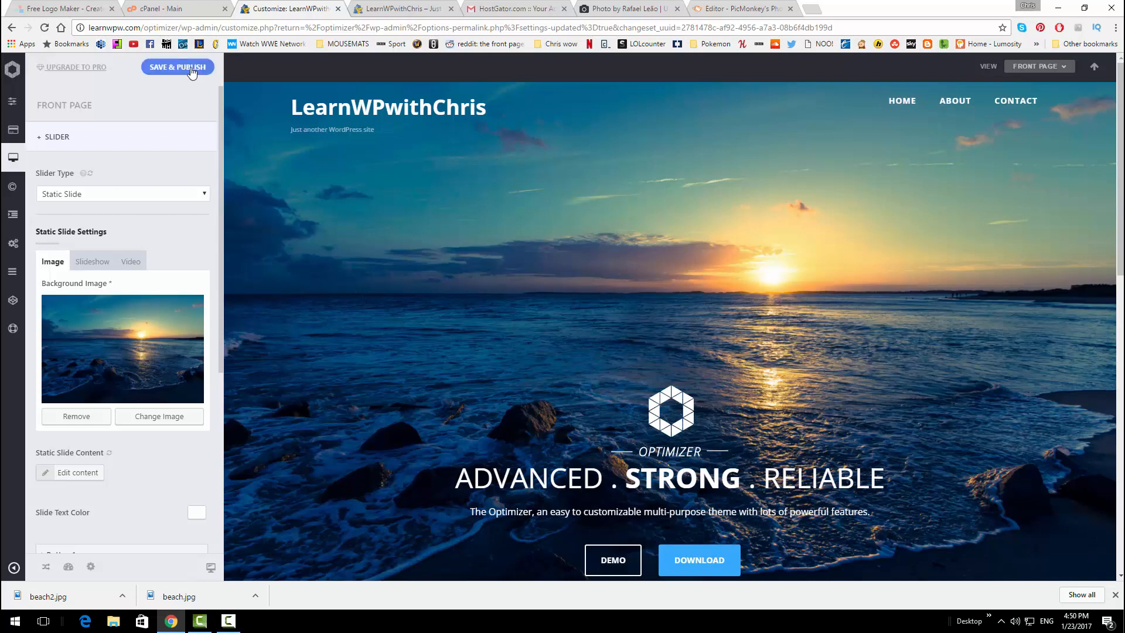
Publish the waves slide background and check it on the reloaded live site
click(190, 68)
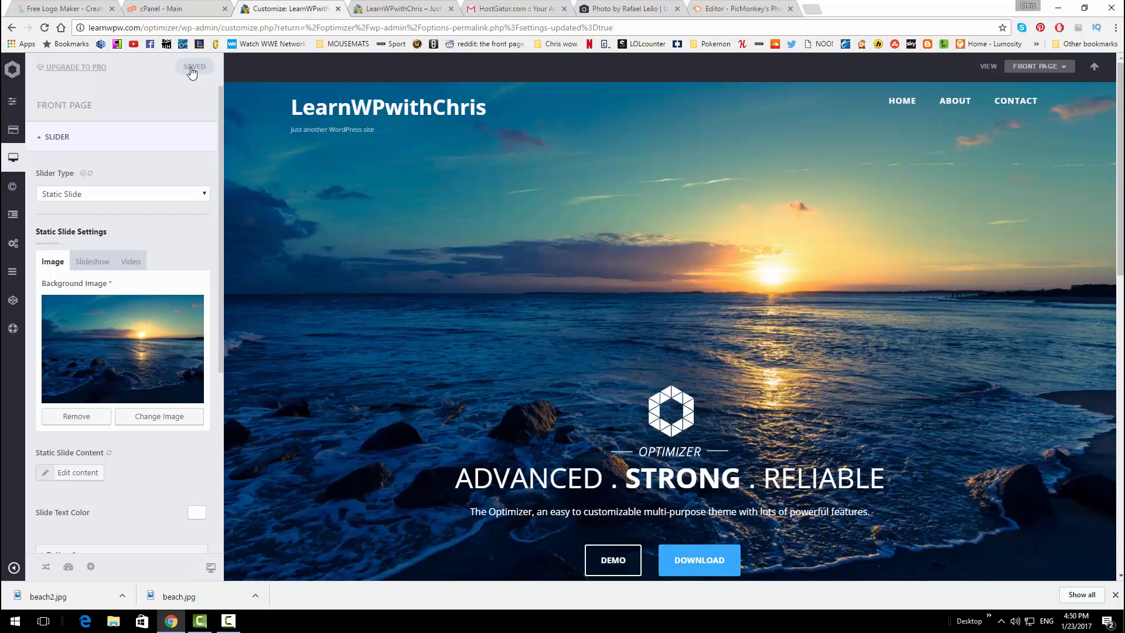
click(405, 8)
click(47, 28)
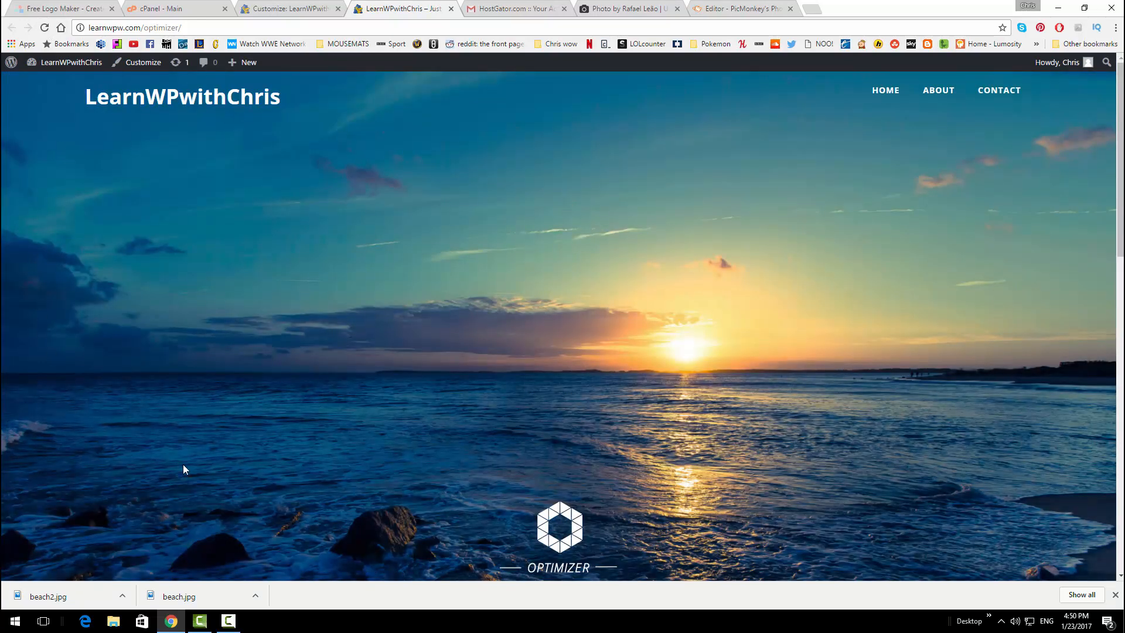
scroll(606, 270, down, 6)
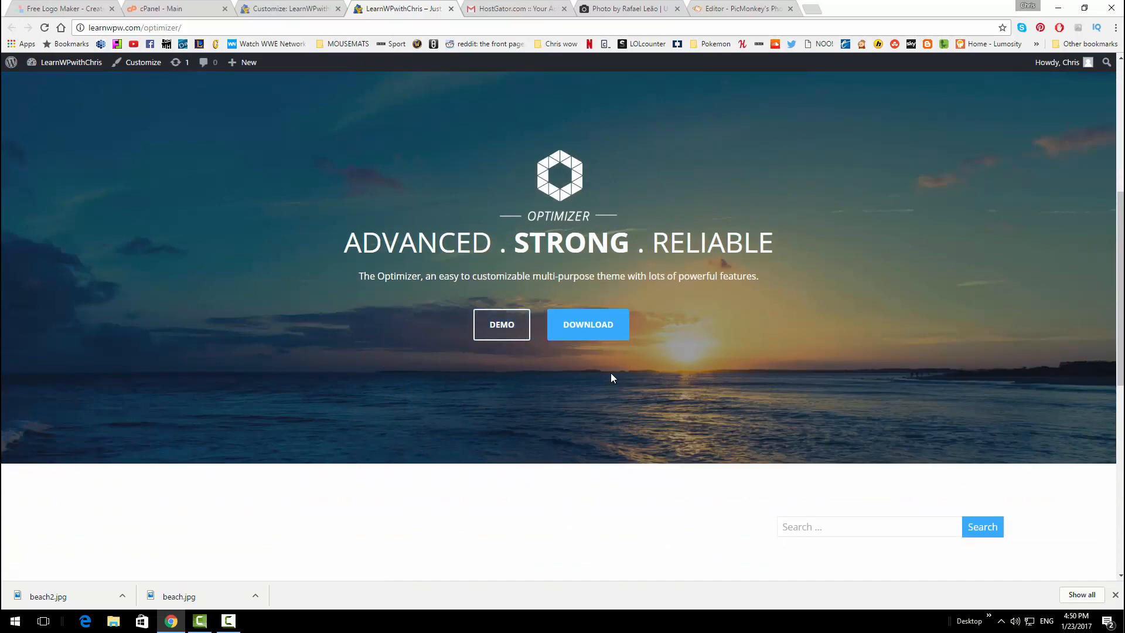
scroll(610, 373, down, 3)
scroll(610, 379, up, 8)
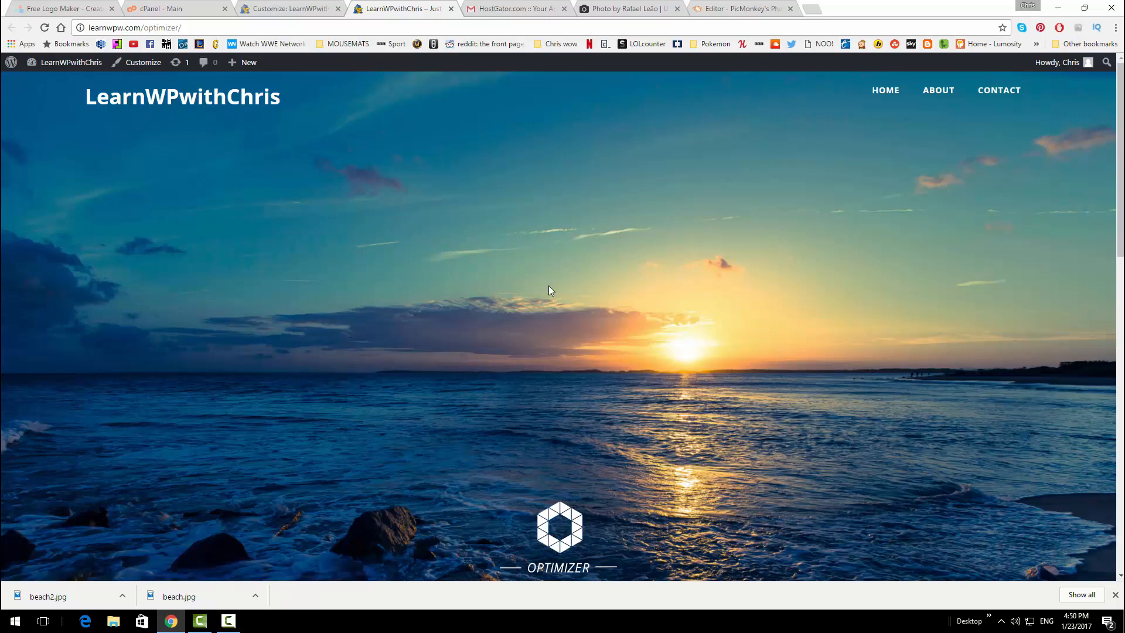
scroll(548, 287, down, 8)
scroll(536, 289, down, 3)
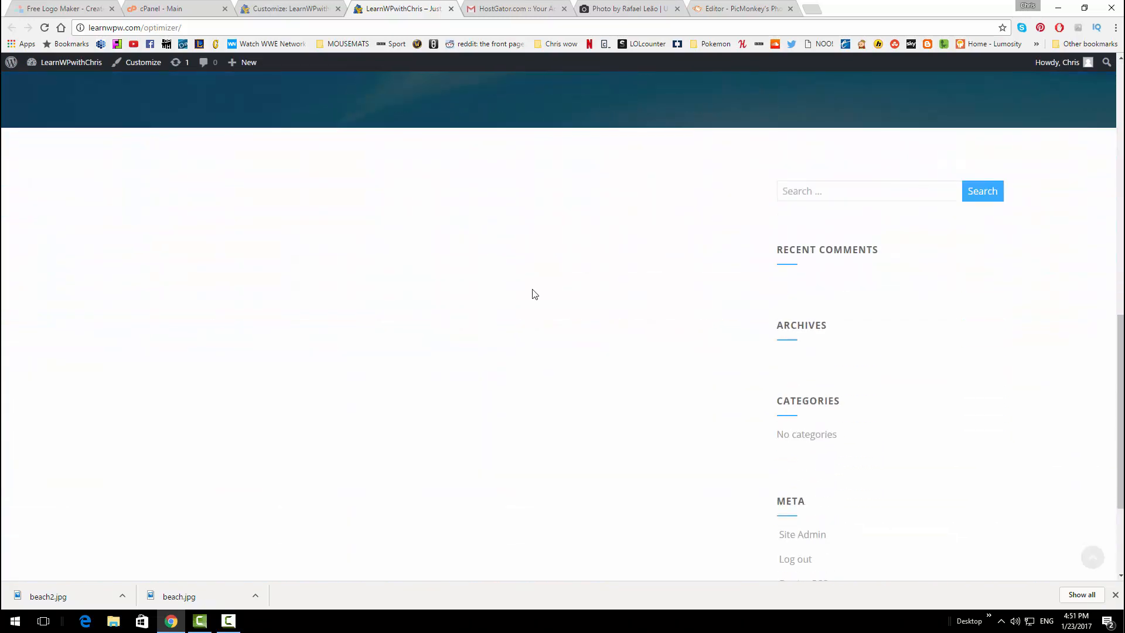
scroll(532, 290, up, 10)
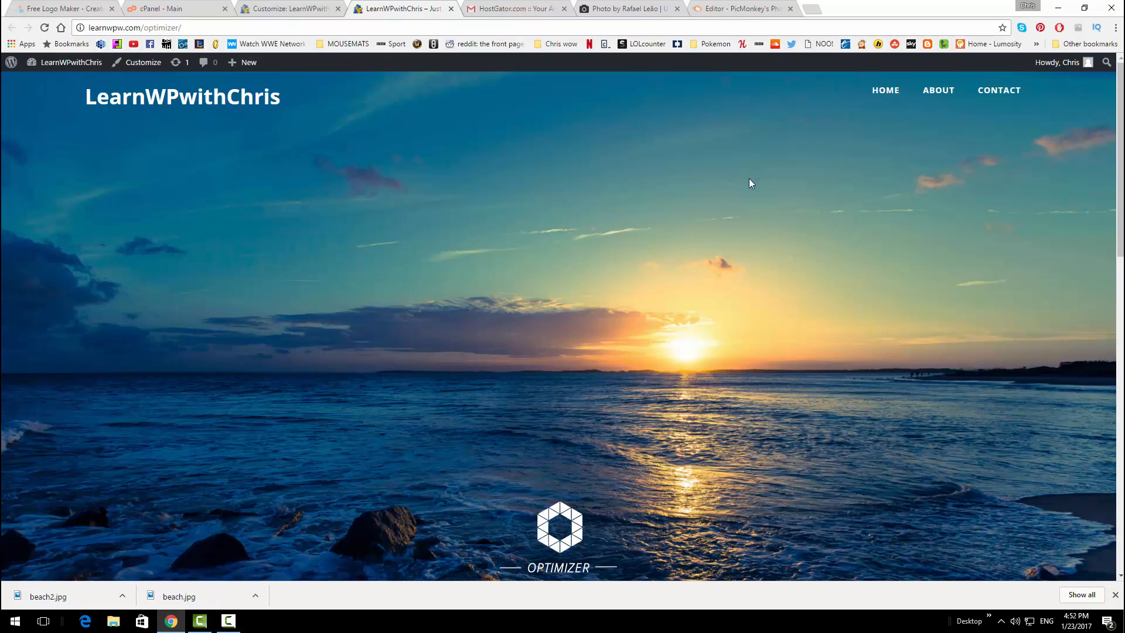
Back in the Customizer, expand the Header settings
click(299, 9)
mouse_move(15, 164)
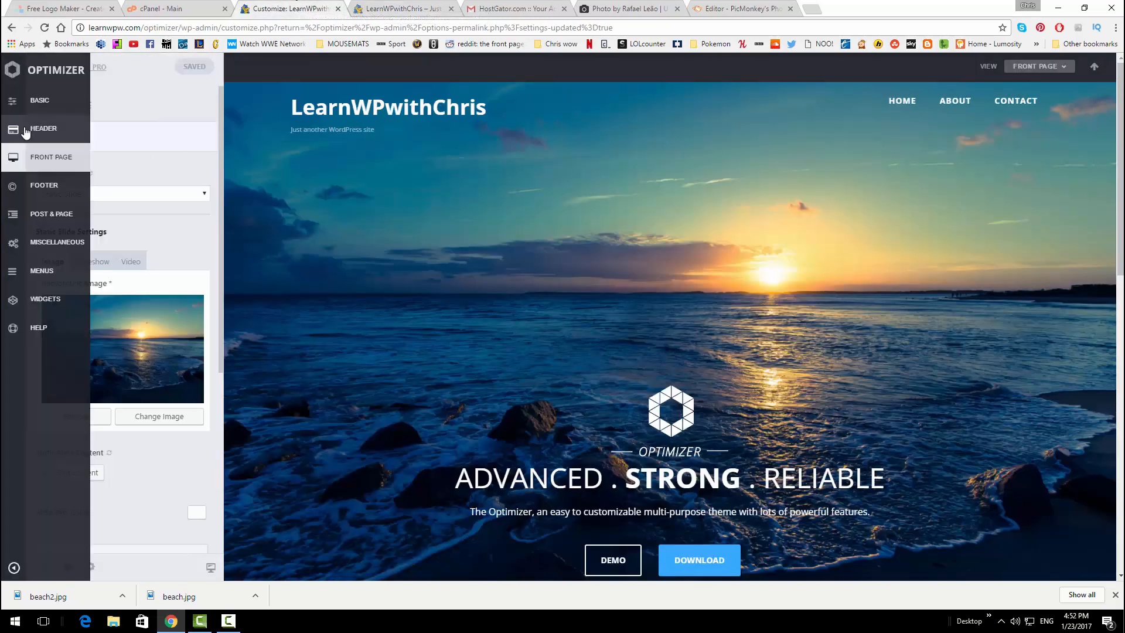
click(43, 130)
click(108, 142)
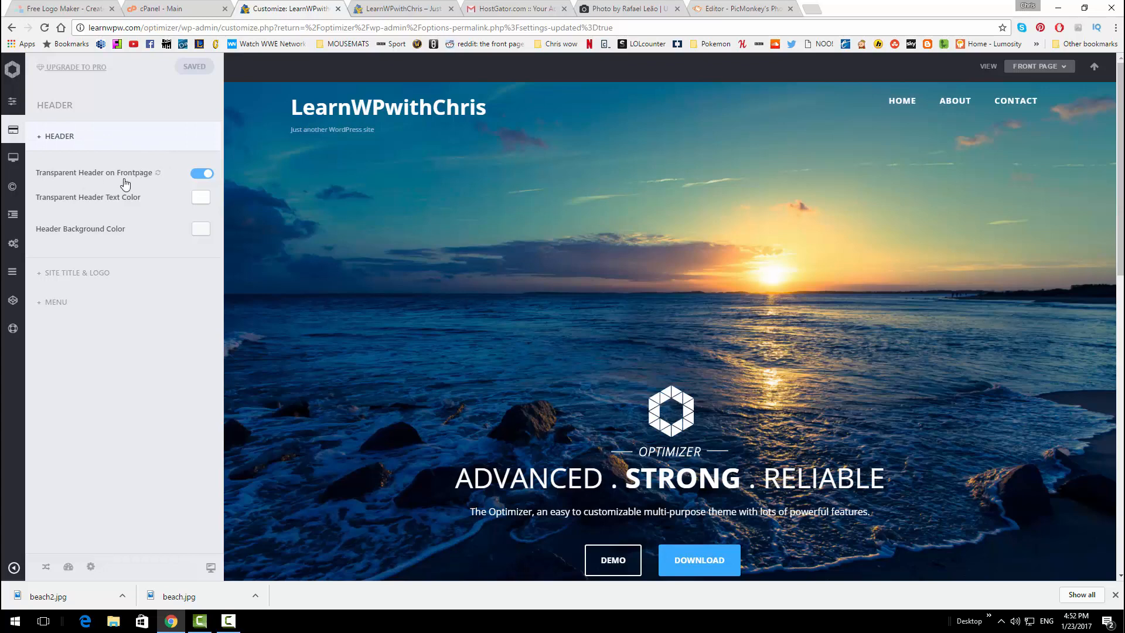
click(197, 175)
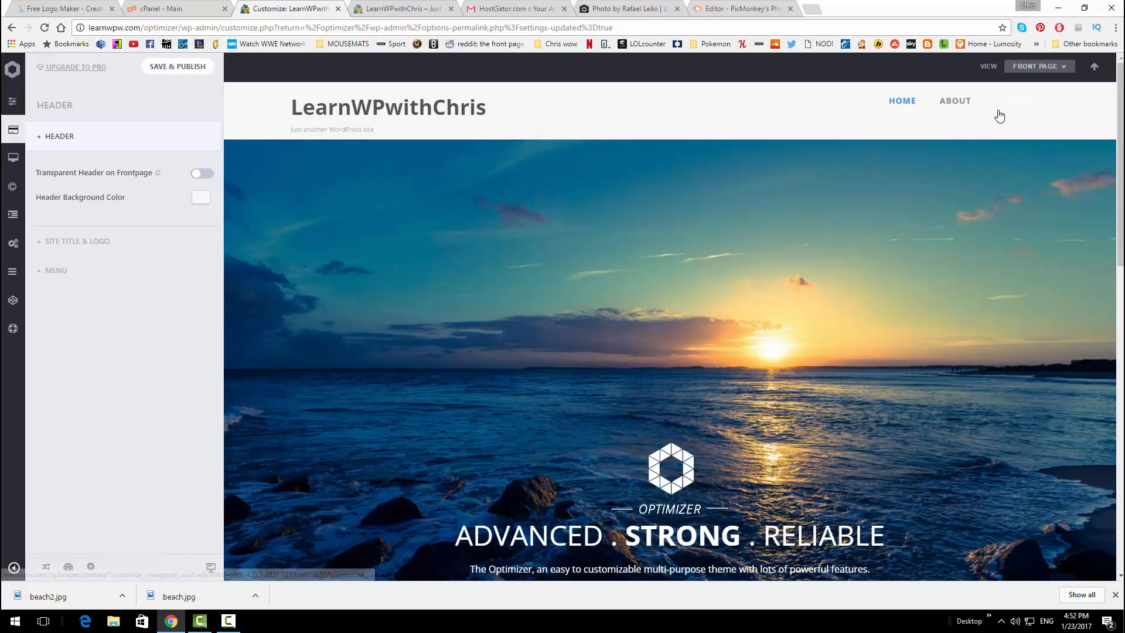
click(202, 175)
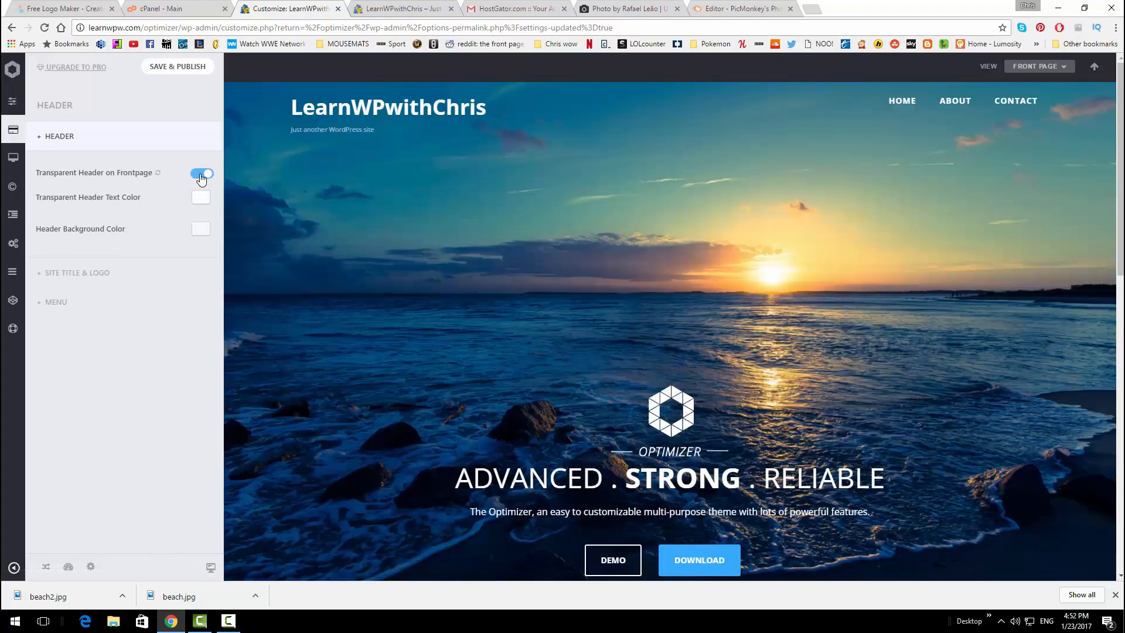
click(176, 67)
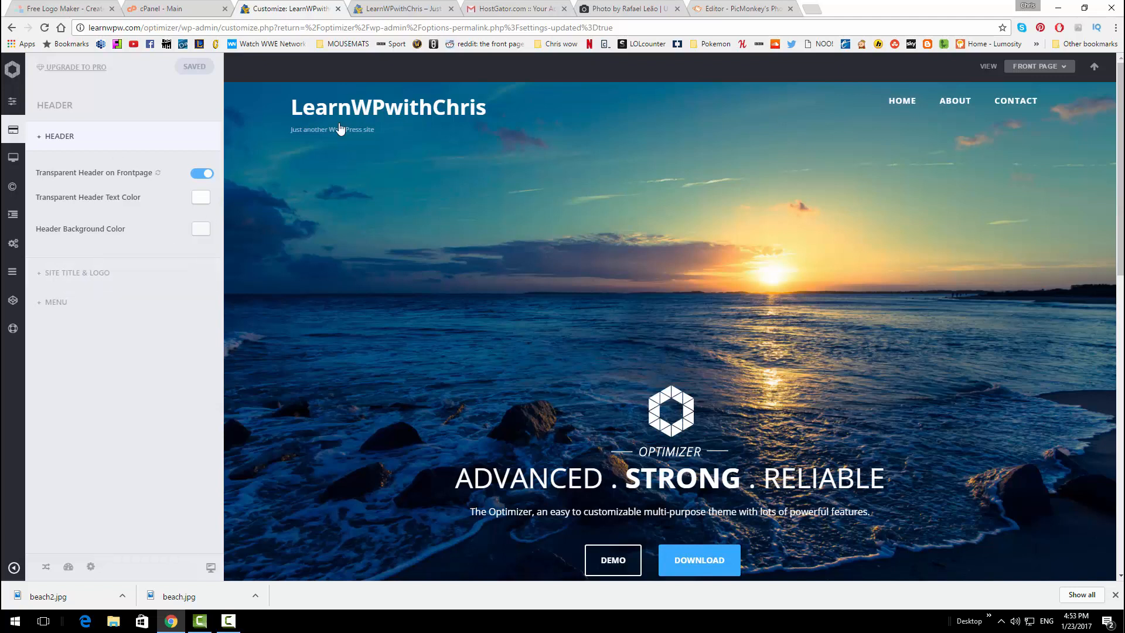
Open Site Title & Logo and test-edit the site title with 'realtime', then remove it
click(125, 274)
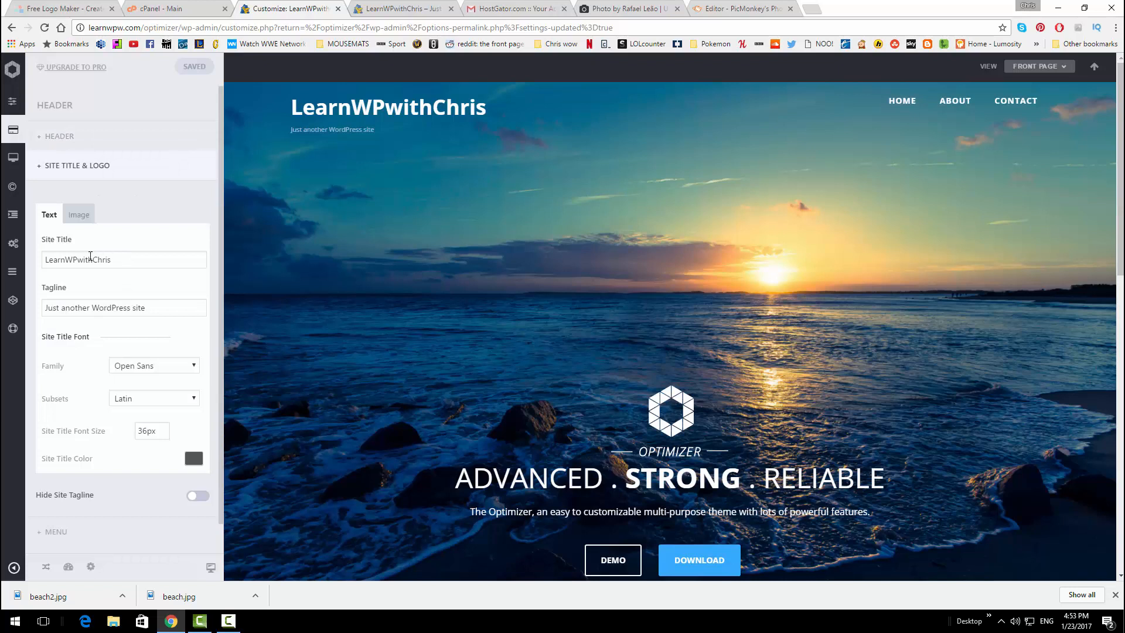
click(118, 258)
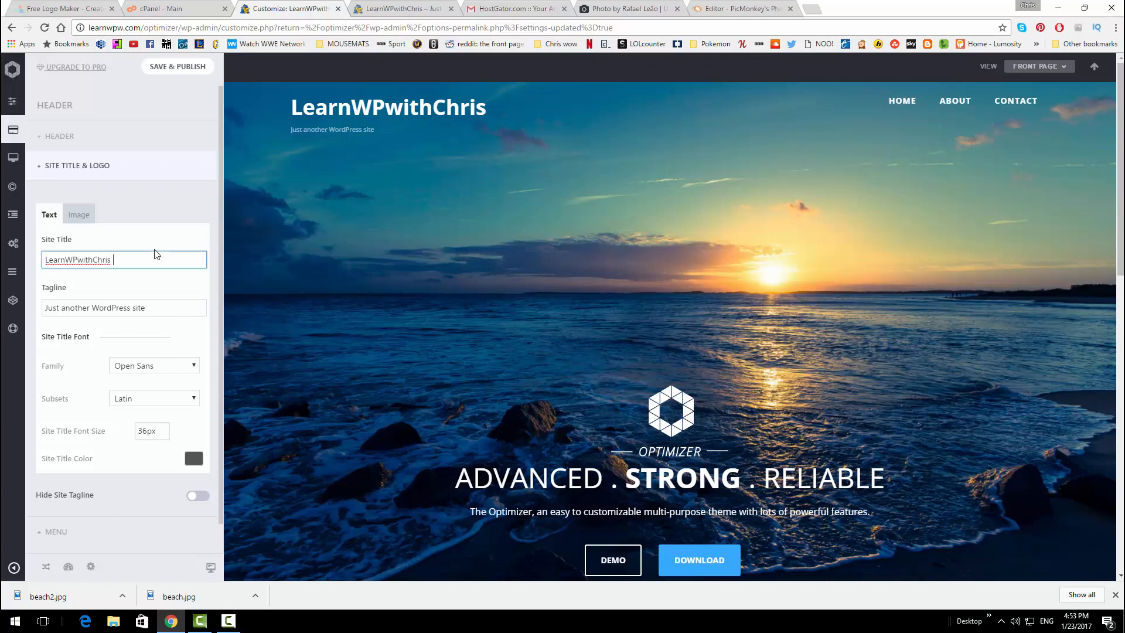
text(realtime)
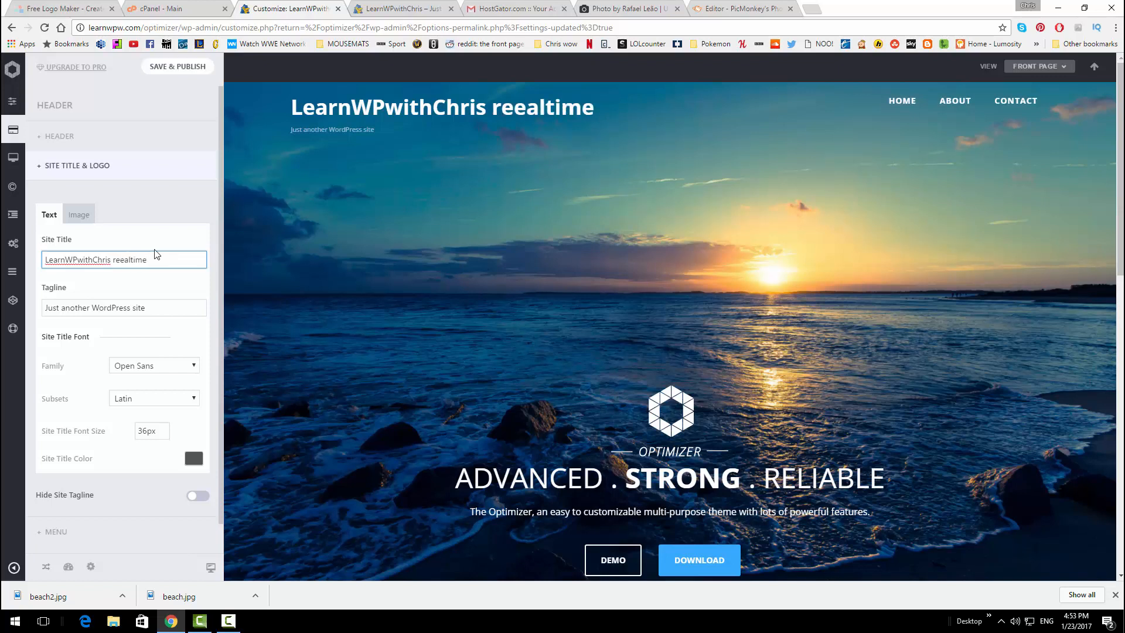
key(ctrl+BackSpace)
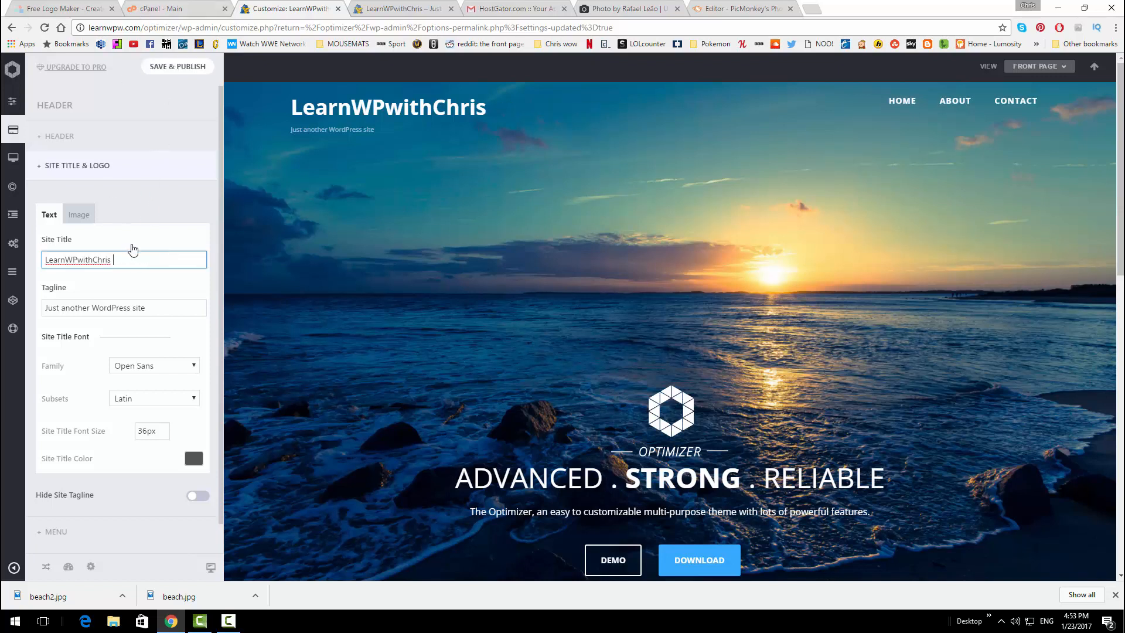
Replace the tagline with 'Learning WordPress for free'
triple_click(162, 310)
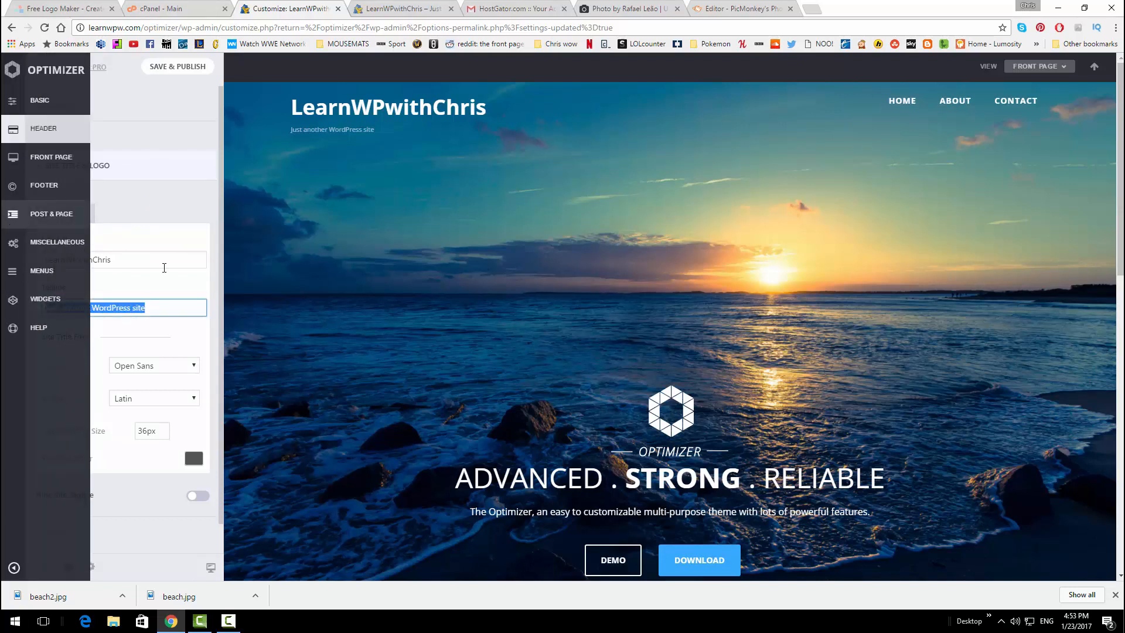
text(Learn)
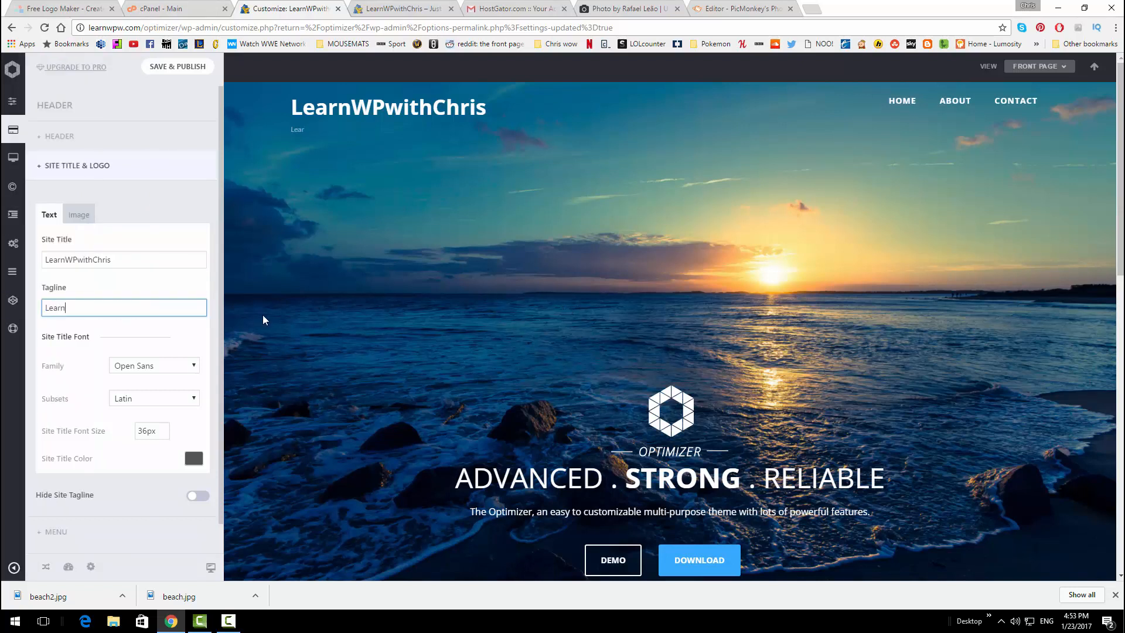
text(ing WordPress for free)
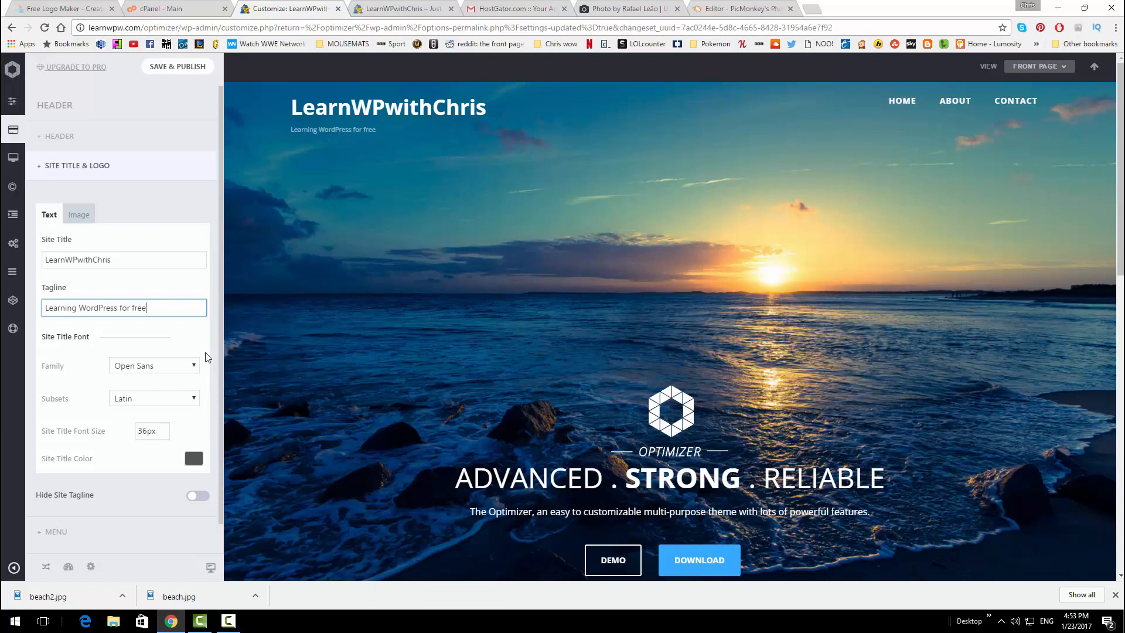
Preview the site title in the Nova Cut, Moulpali and Miss Fajardose fonts
click(154, 366)
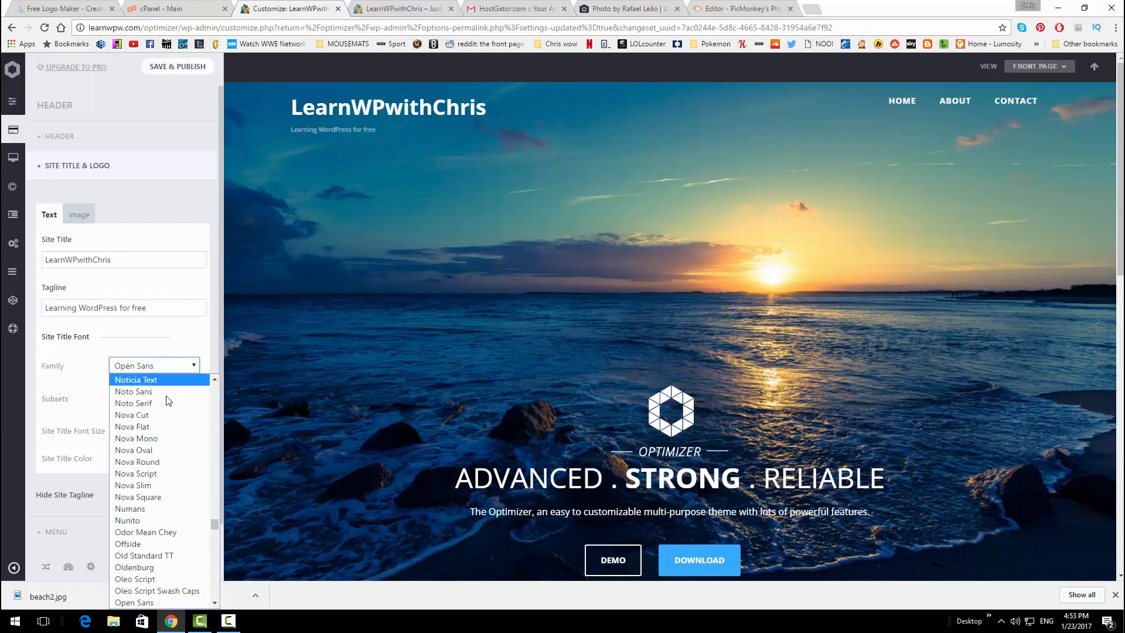
click(167, 413)
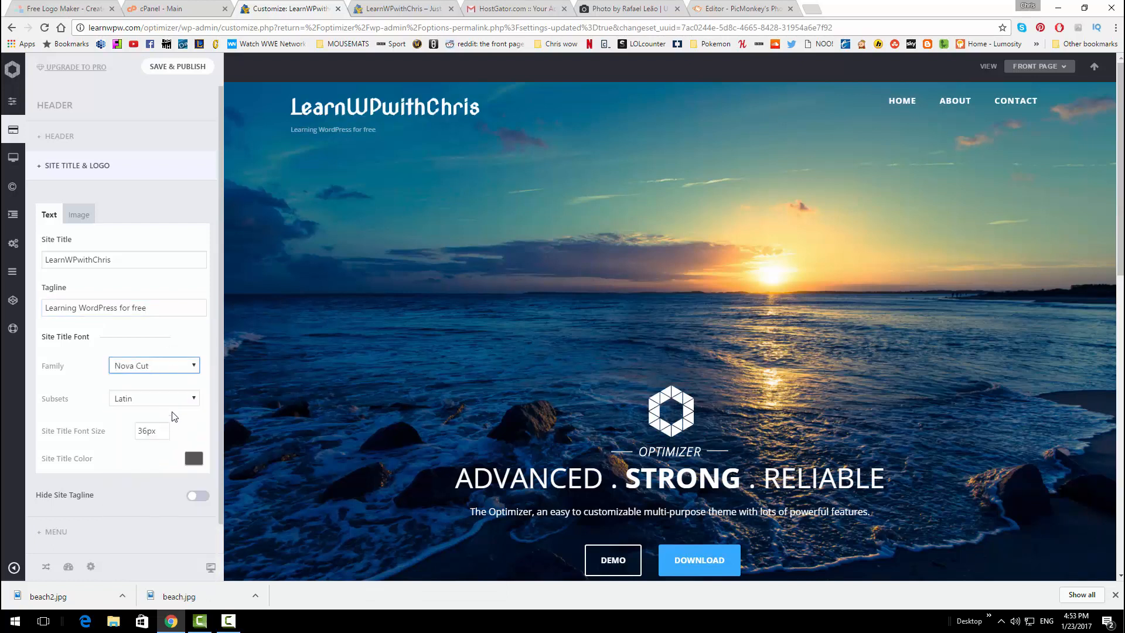
click(184, 367)
scroll(154, 495, up, 5)
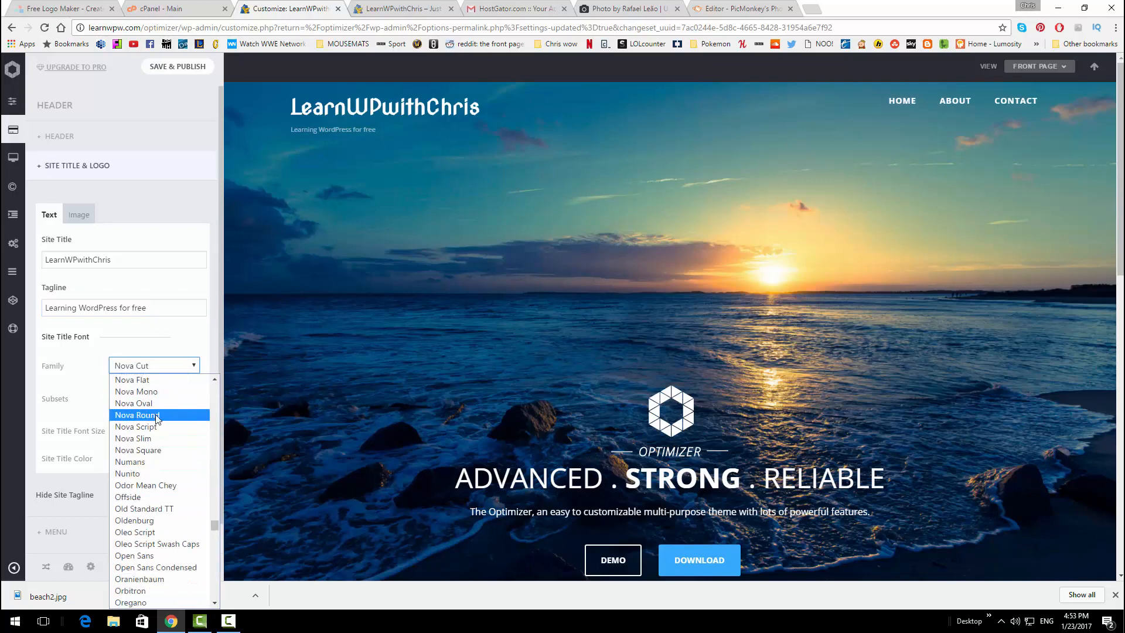
click(153, 434)
click(179, 365)
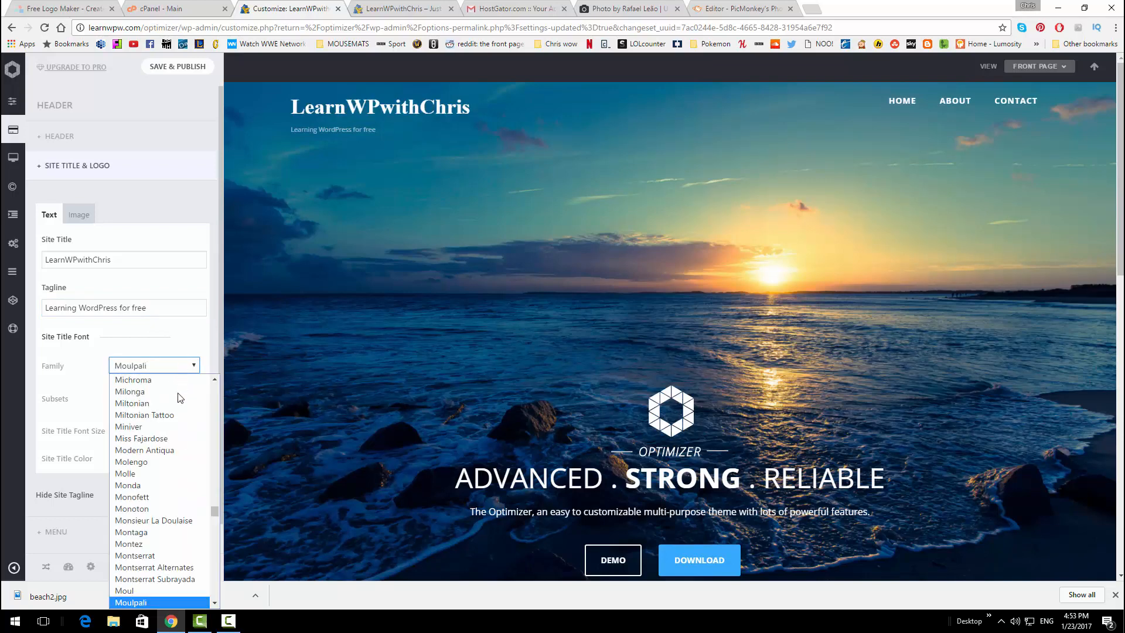
click(166, 441)
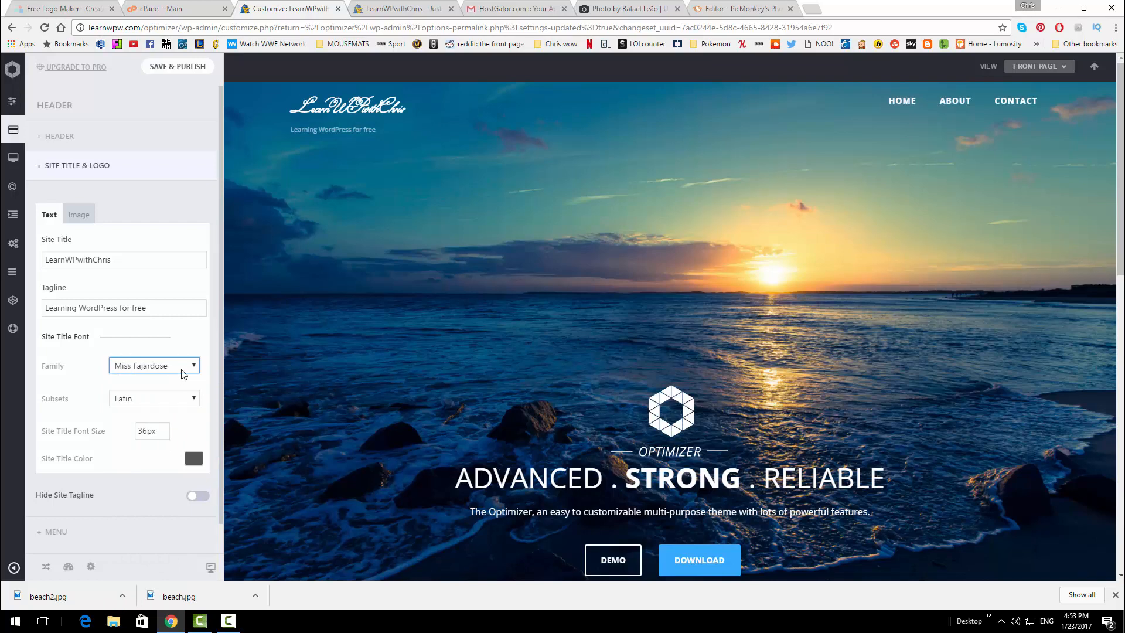
Try Meie Script and Love Ya Like A Sister, then settle on Ledger for the site title
click(177, 368)
click(158, 439)
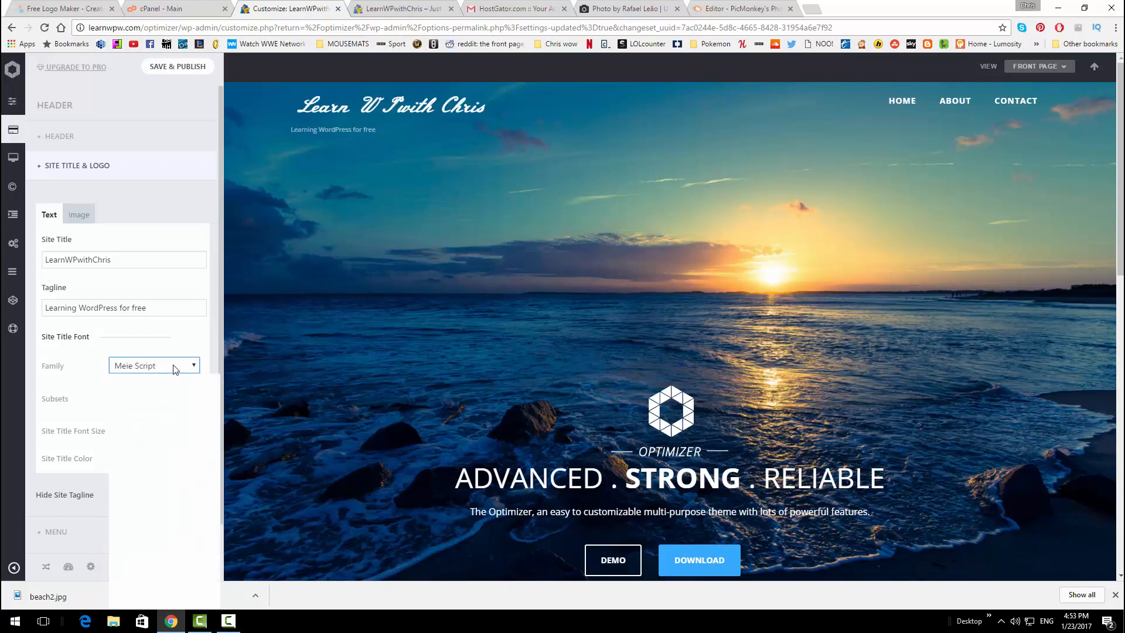
click(174, 366)
scroll(147, 425, up, 10)
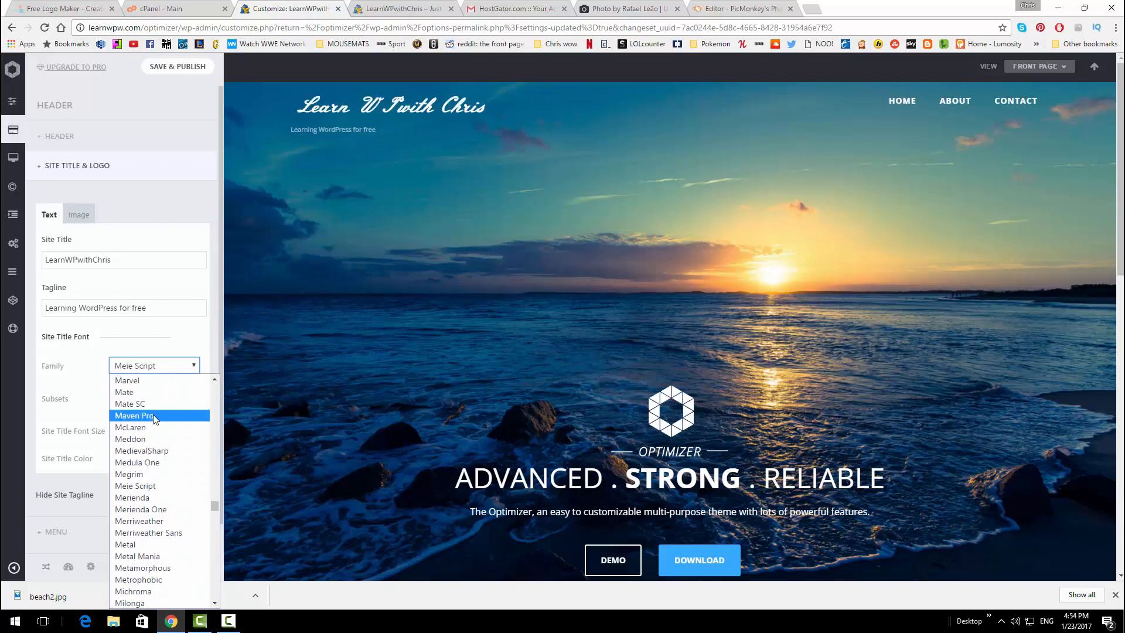
click(162, 392)
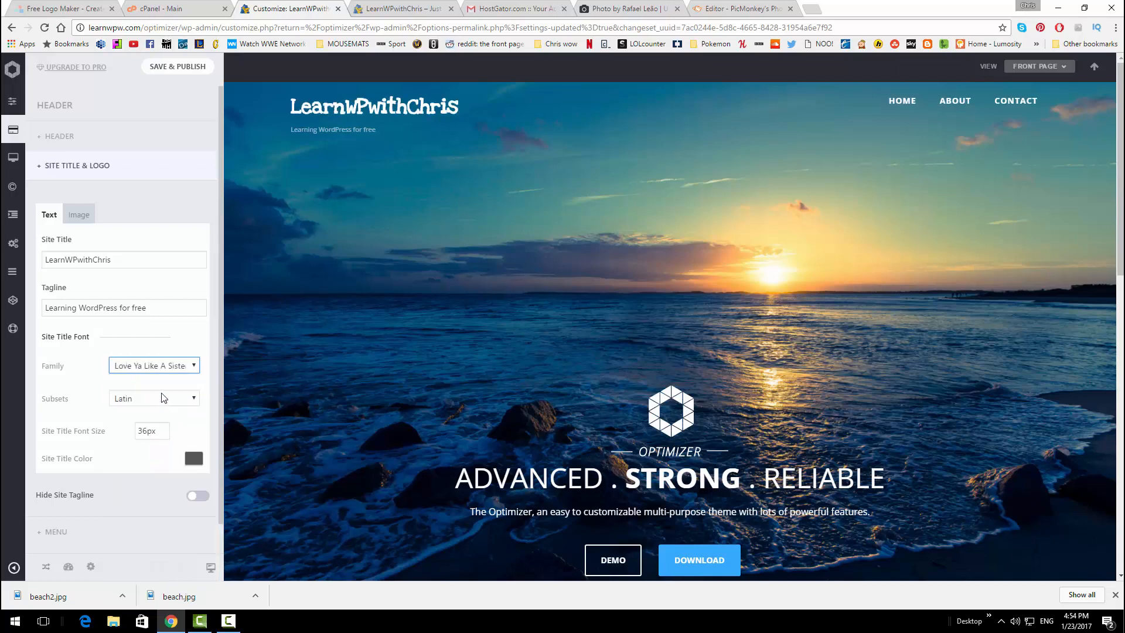
click(174, 366)
click(147, 414)
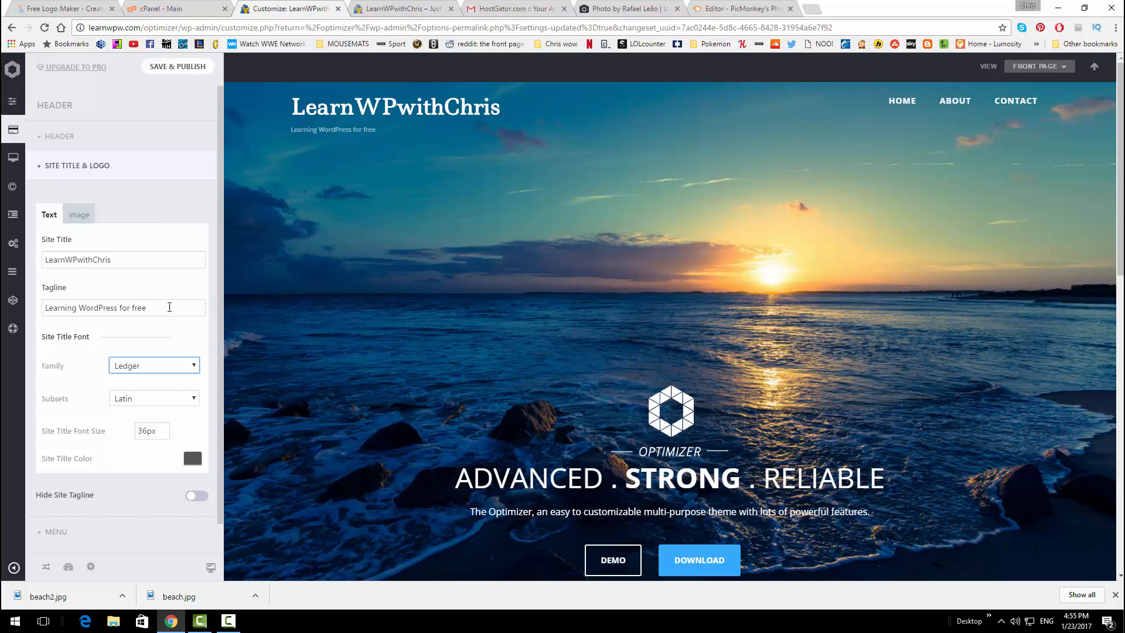
Publish the title and font changes and return to the main Customizer panel
click(166, 69)
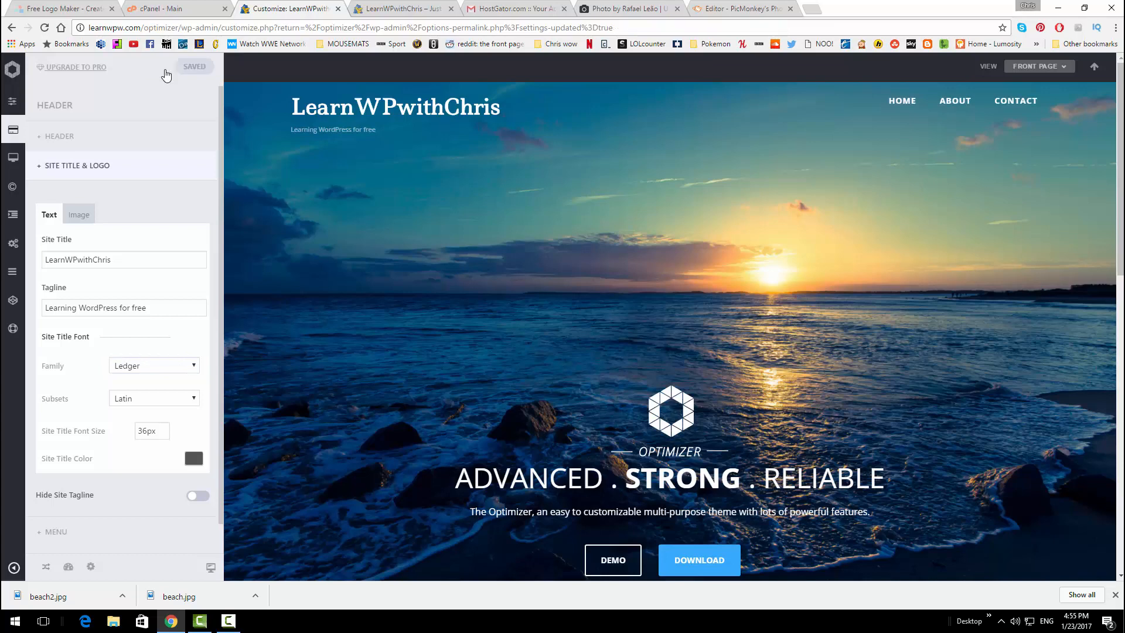
scroll(472, 228, down, 1)
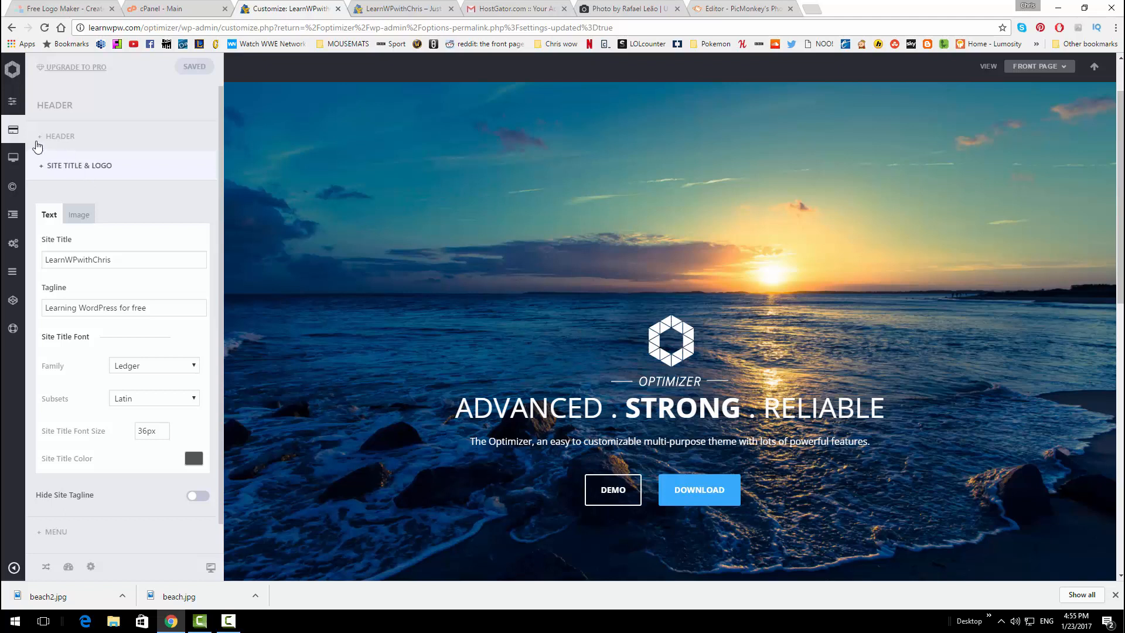
click(12, 105)
click(12, 72)
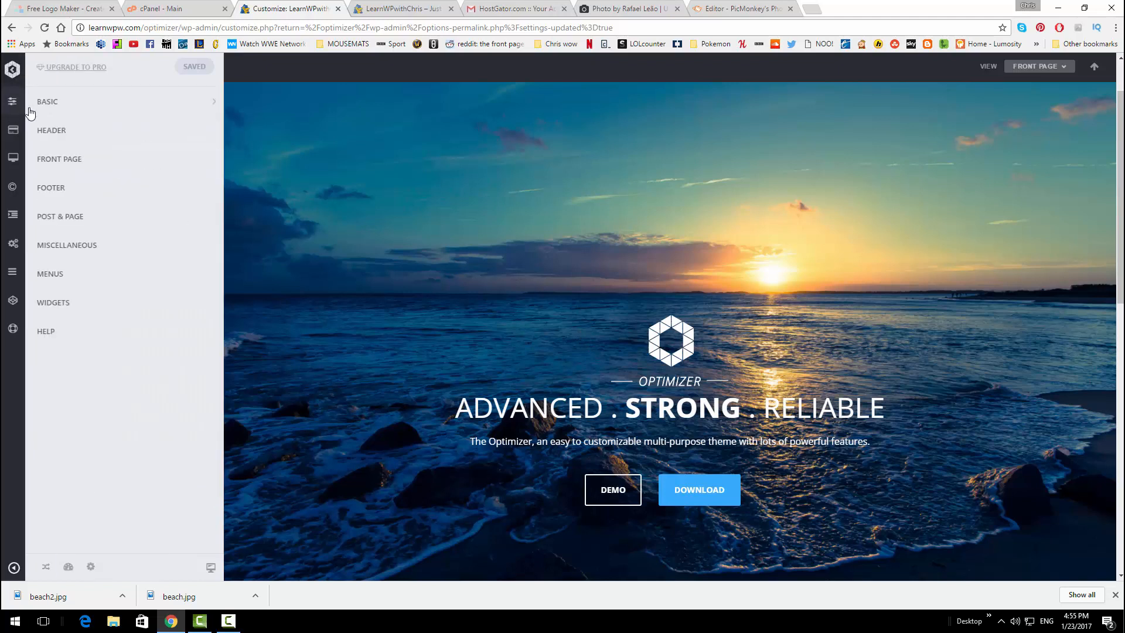
mouse_move(13, 71)
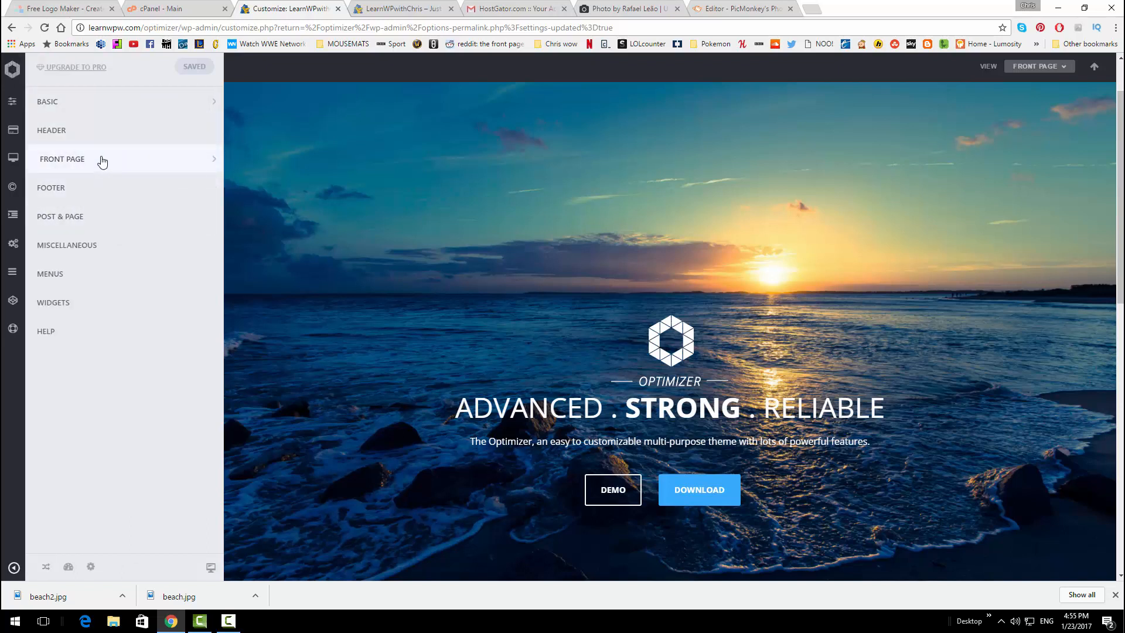
Open the Front Page Slider settings down to the static slide content
click(102, 162)
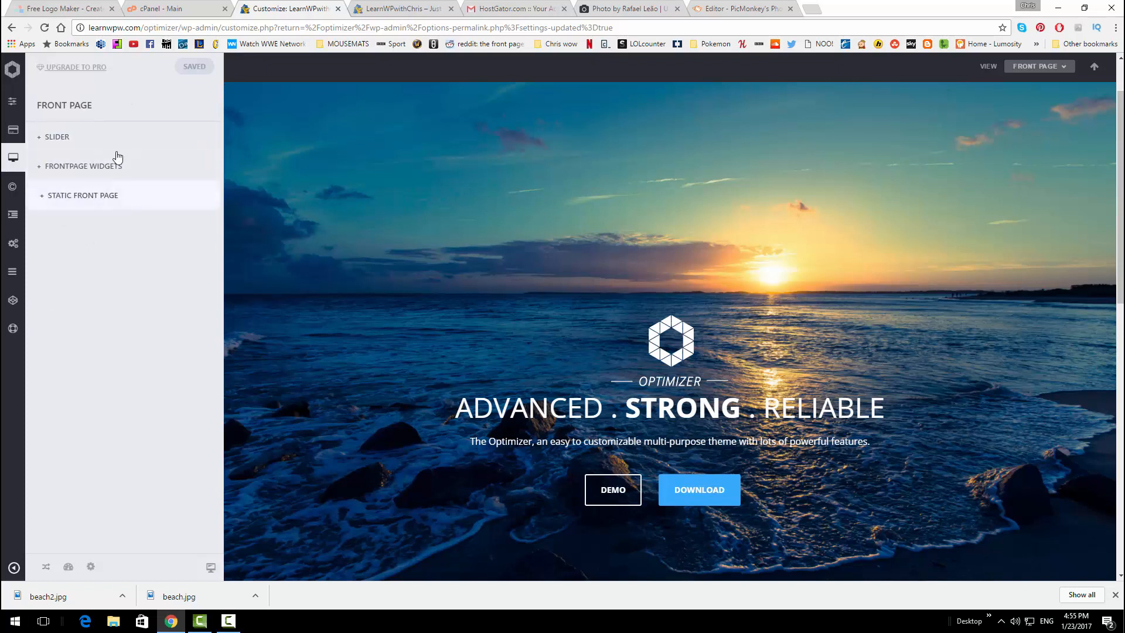
click(115, 142)
scroll(142, 188, down, 3)
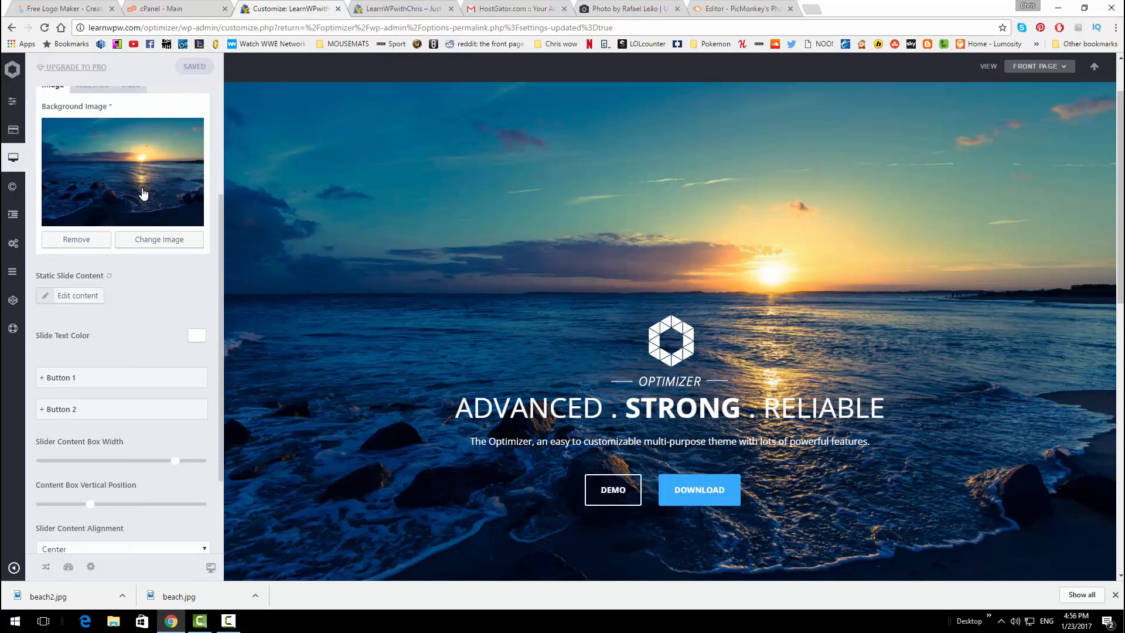
scroll(142, 191, down, 1)
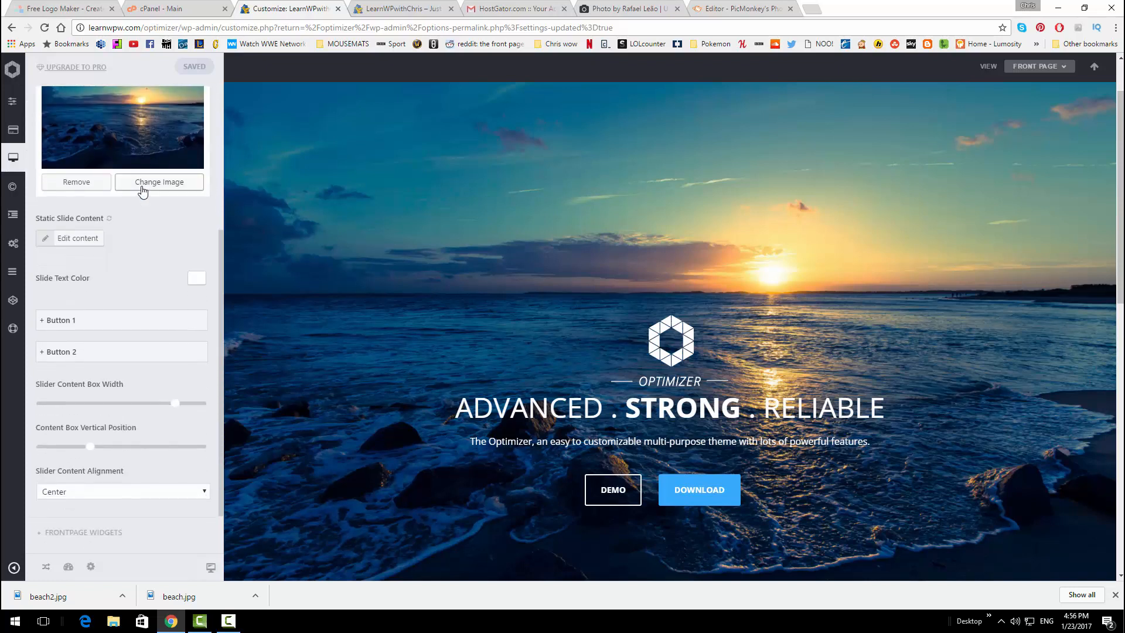
Open the slide content in the Visual editor and replace ADVANCED with FREE
click(78, 239)
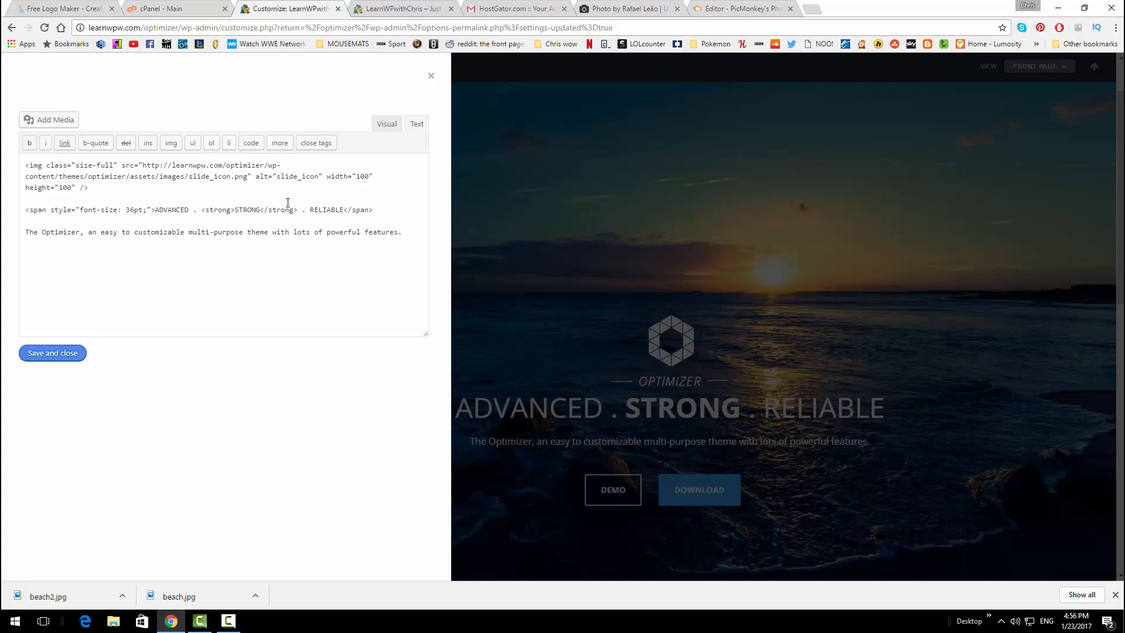
click(386, 125)
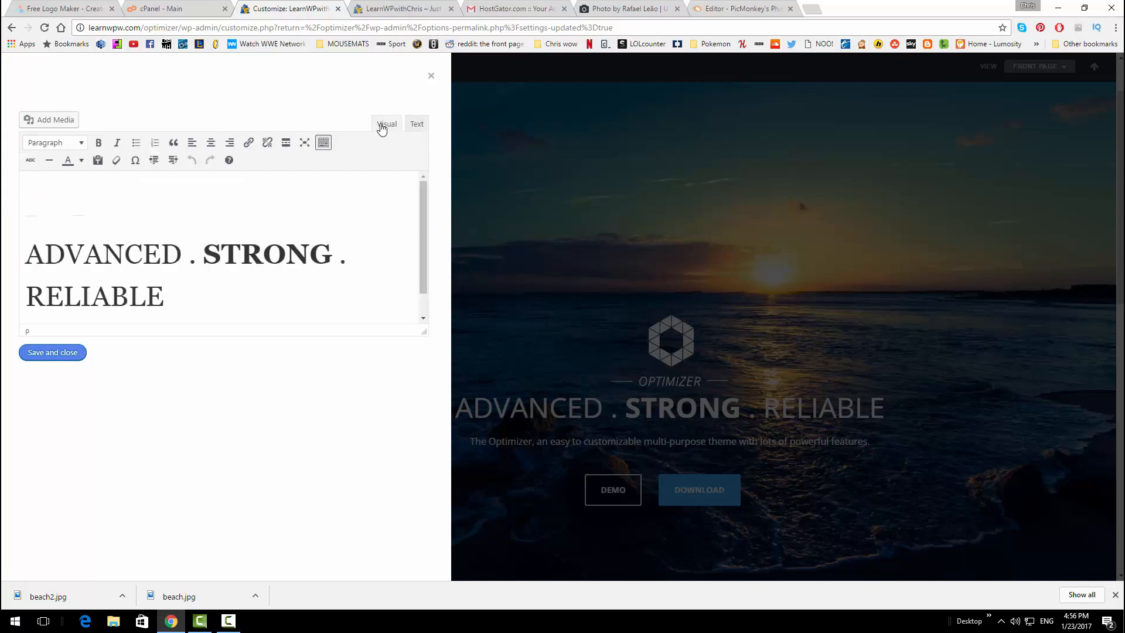
scroll(424, 214, down, 1)
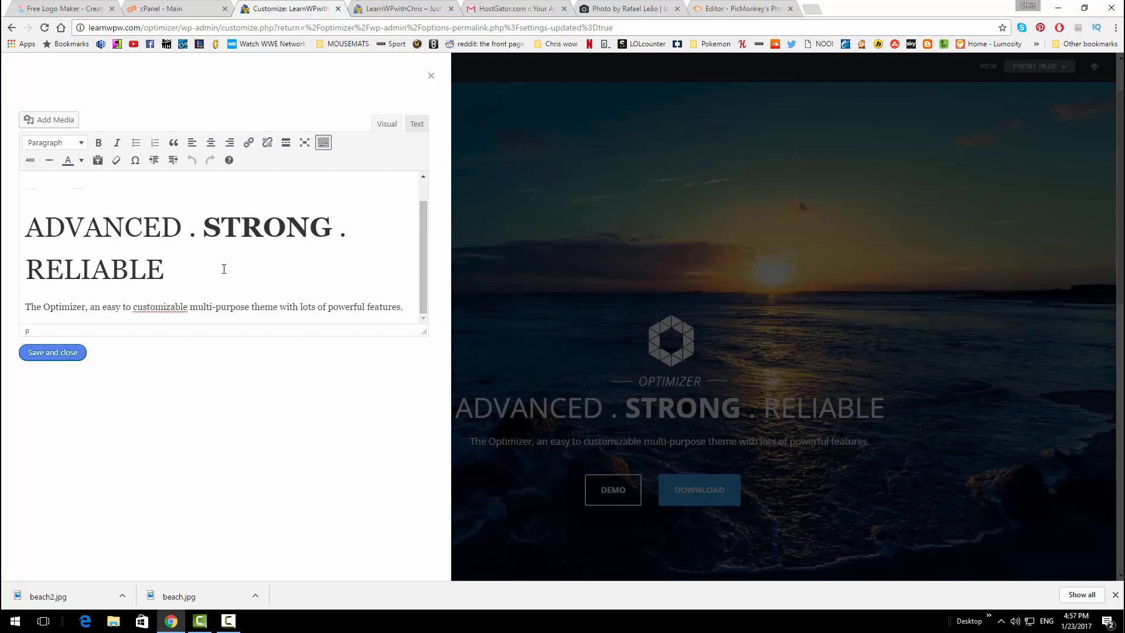
drag(182, 220, 30, 225)
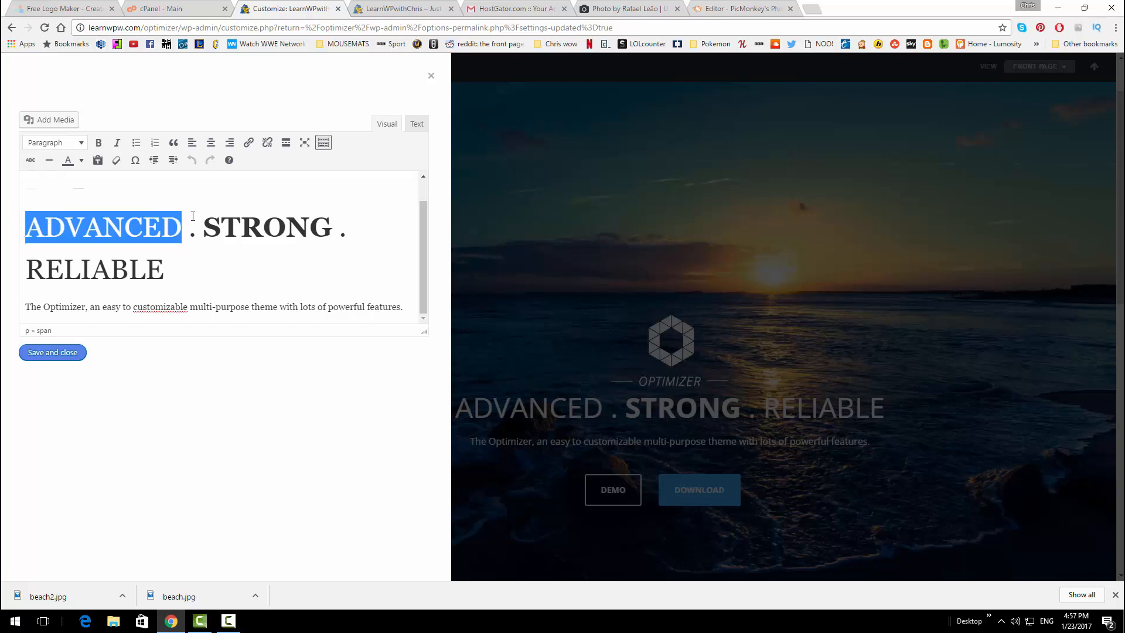
text(Free)
key(BackSpace)
key(BackSpace)
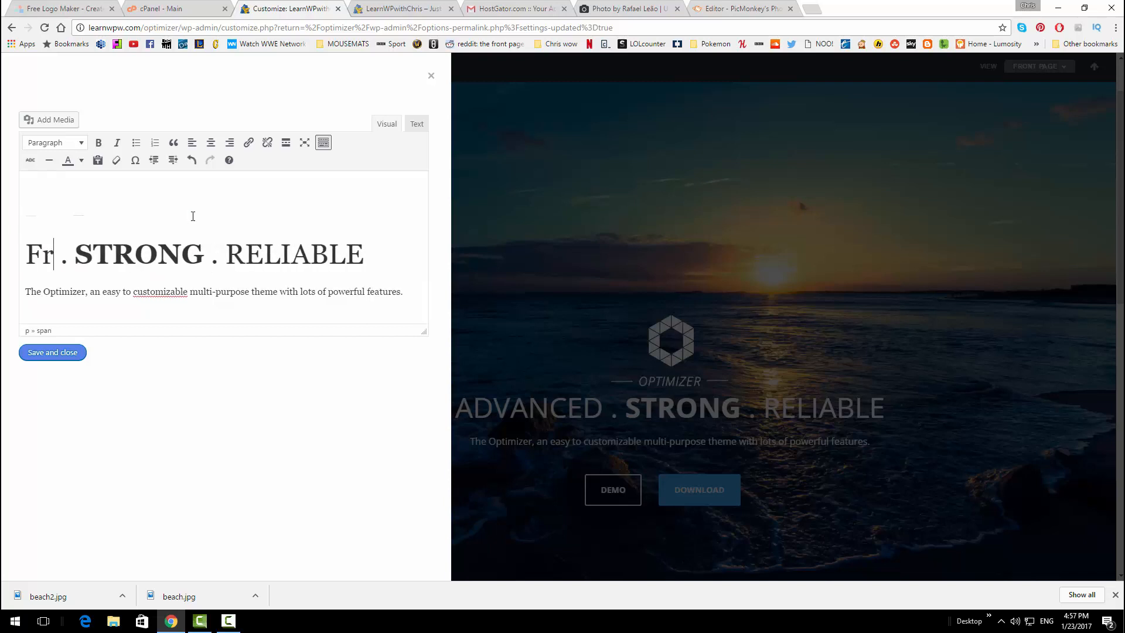
key(BackSpace)
text(EE)
key(BackSpace)
key(BackSpace)
text(REE)
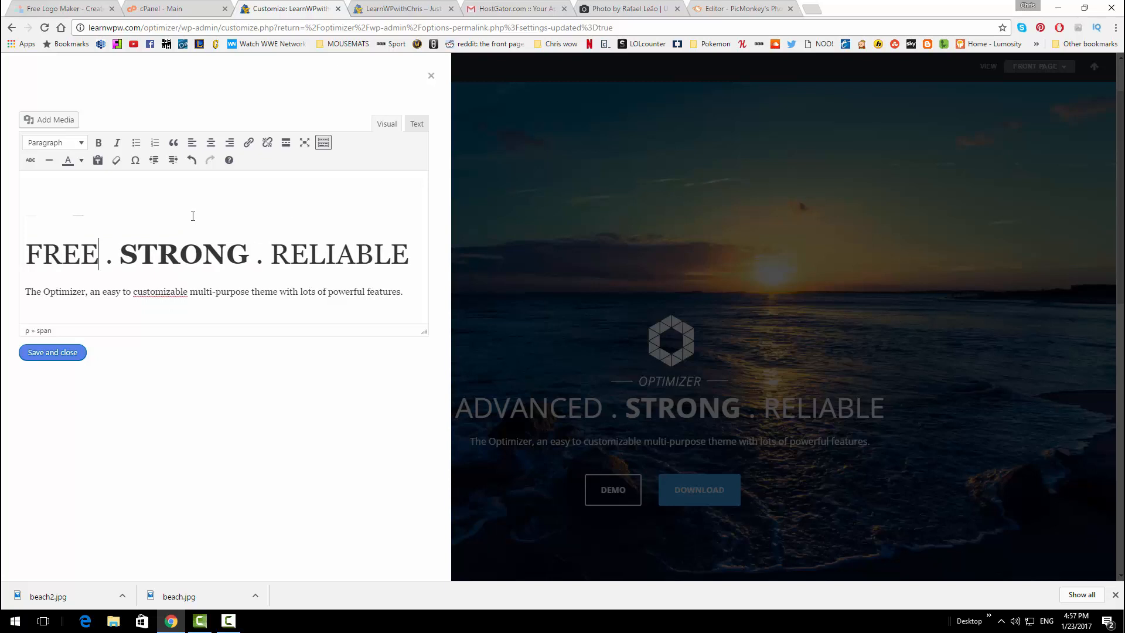
Replace STRONG with bold WORDPRESS and RELIABLE with TUTORIALS
key(Right)
key(Right)
key(Right)
key(Delete)
key(Delete)
key(Delete)
key(Delete)
key(Delete)
key(Delete)
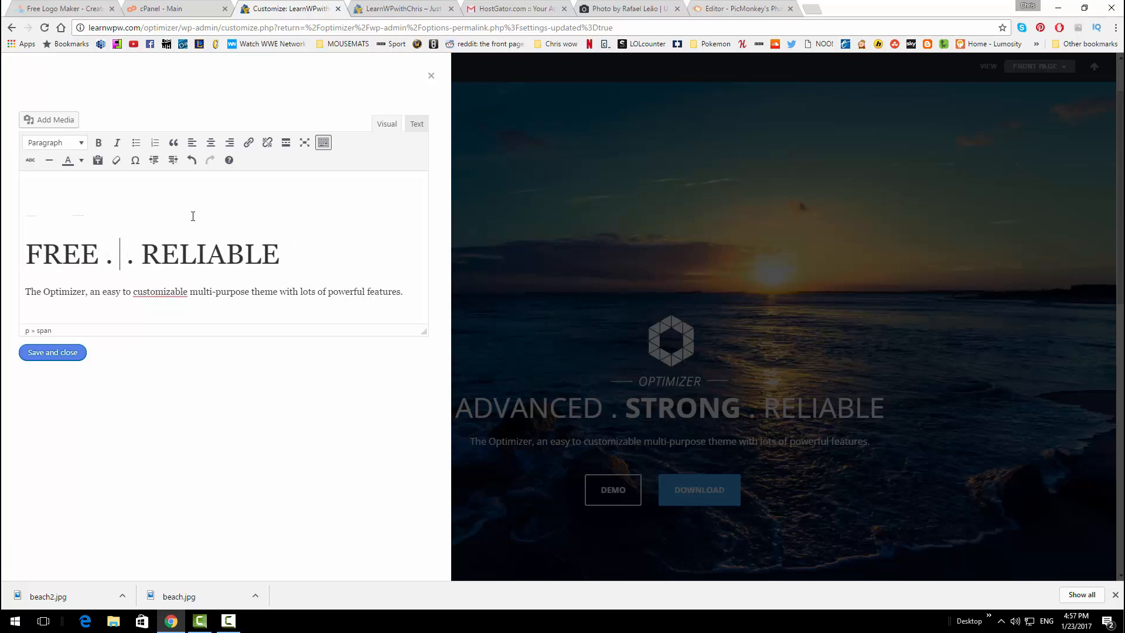
key(ctrl+b)
text(WORDPRESS)
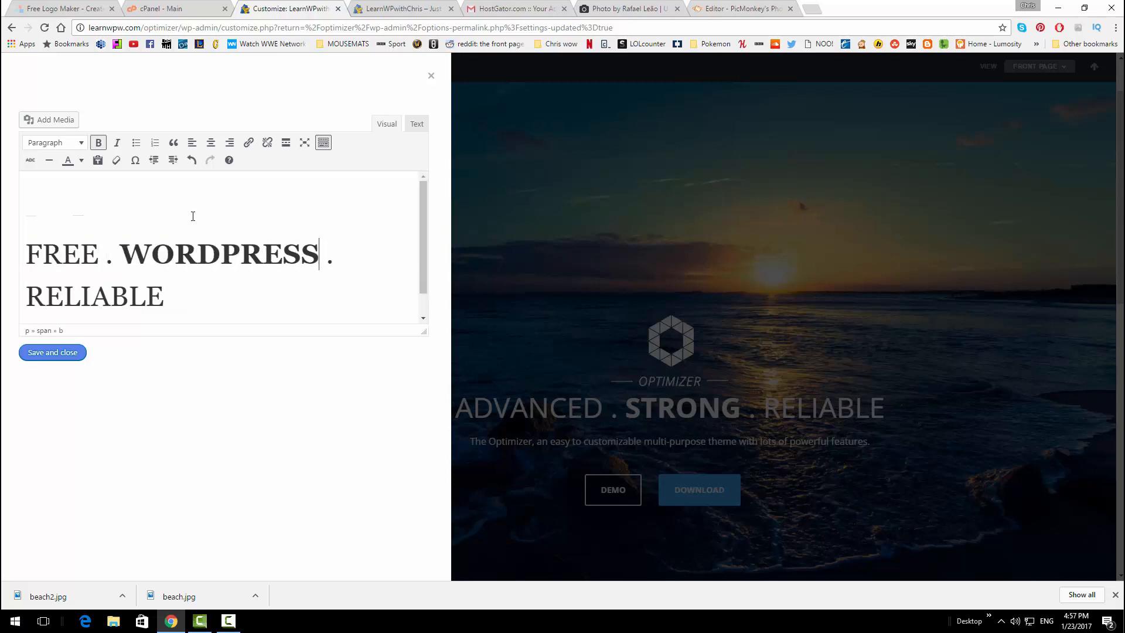
key(Down)
key(End)
key(BackSpace)
key(BackSpace)
key(BackSpace)
key(BackSpace)
key(BackSpace)
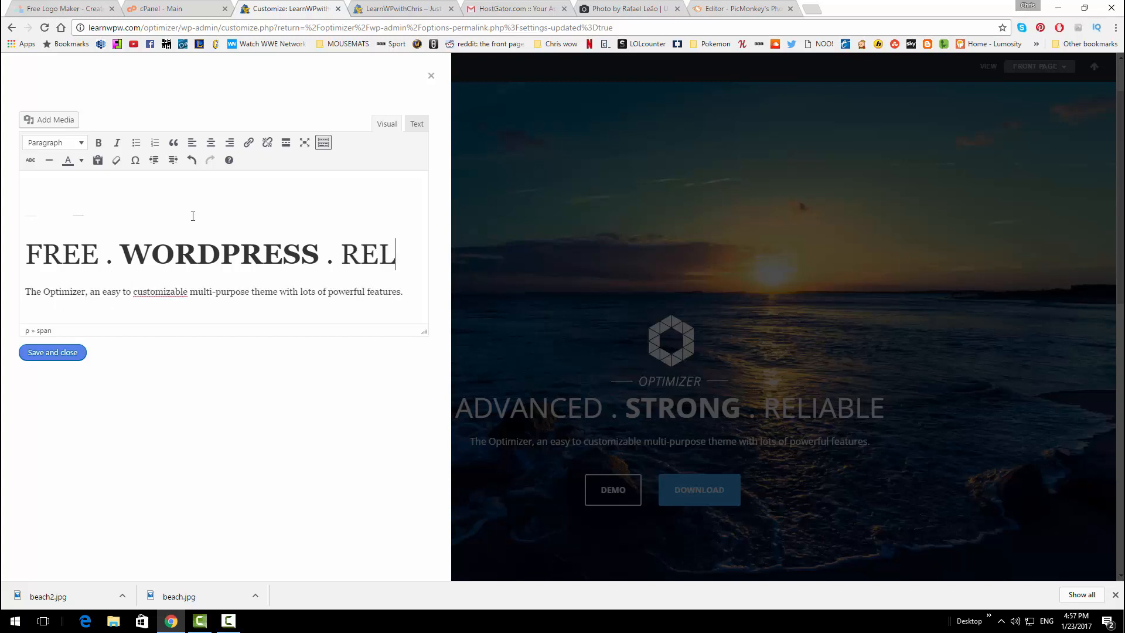
key(BackSpace)
key(BackSpace)
key(BackSpace)
text(TUTORI)
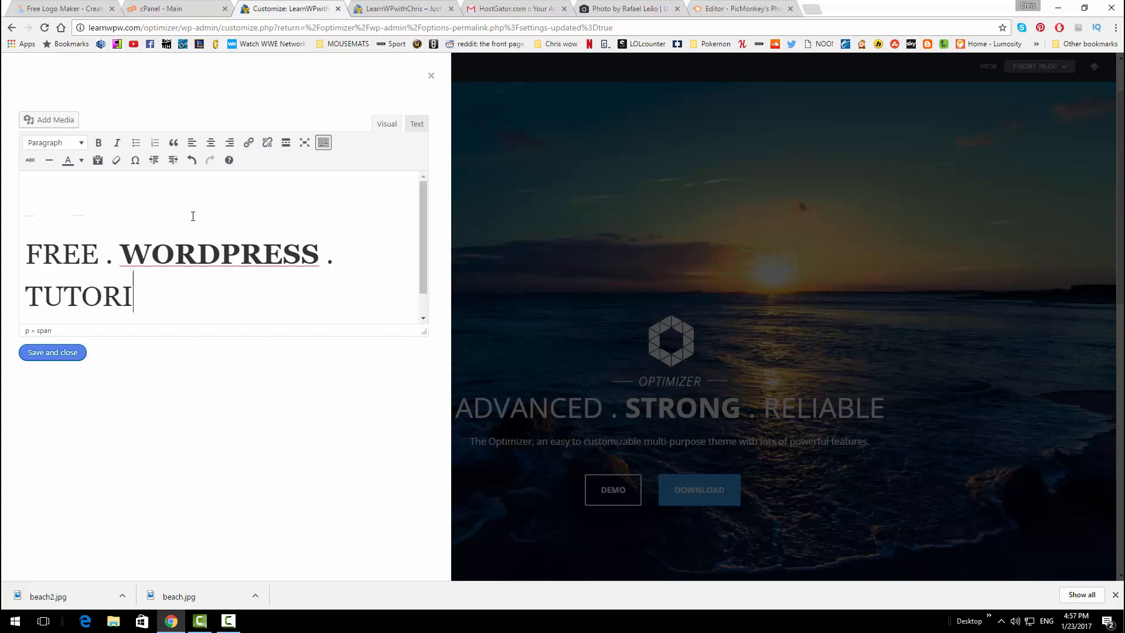
text(ALS)
Remove the spaces before the periods after FREE and WORDPRESS
click(108, 253)
key(BackSpace)
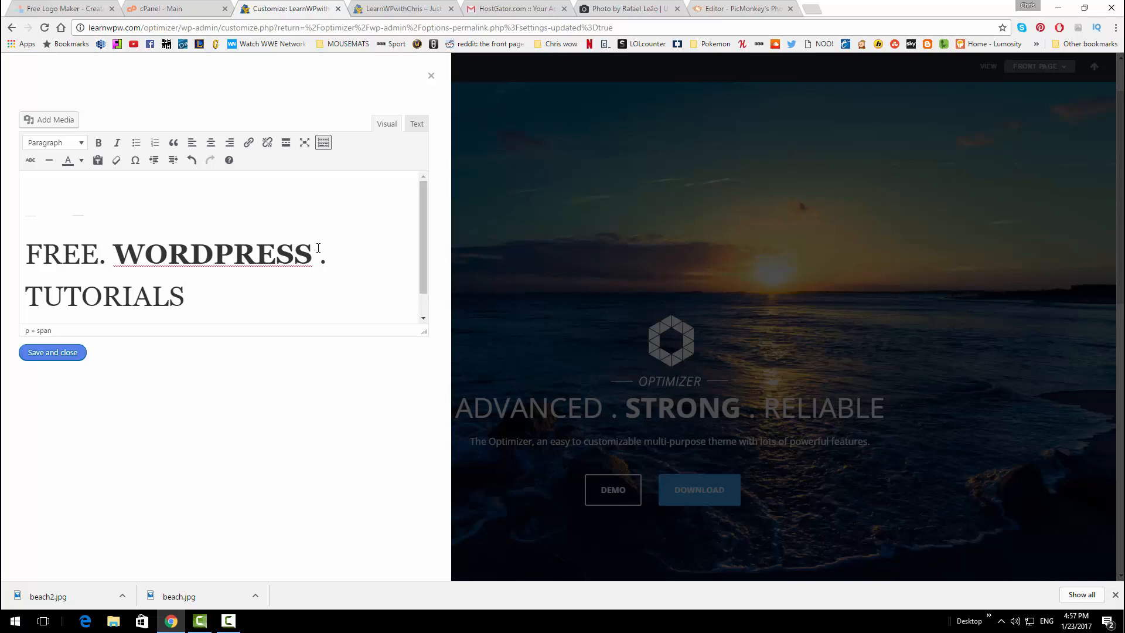
click(322, 253)
key(BackSpace)
scroll(84, 288, down, 1)
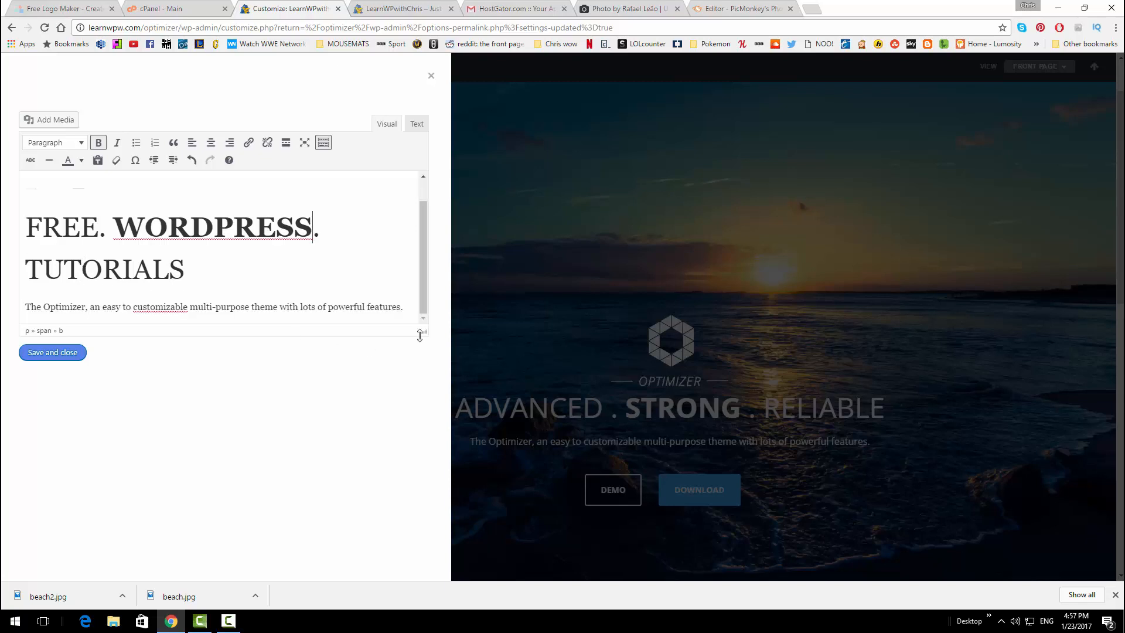
Replace the description with 'I can teach you how to build a professional quality website in under two hours!'
drag(410, 307, 12, 310)
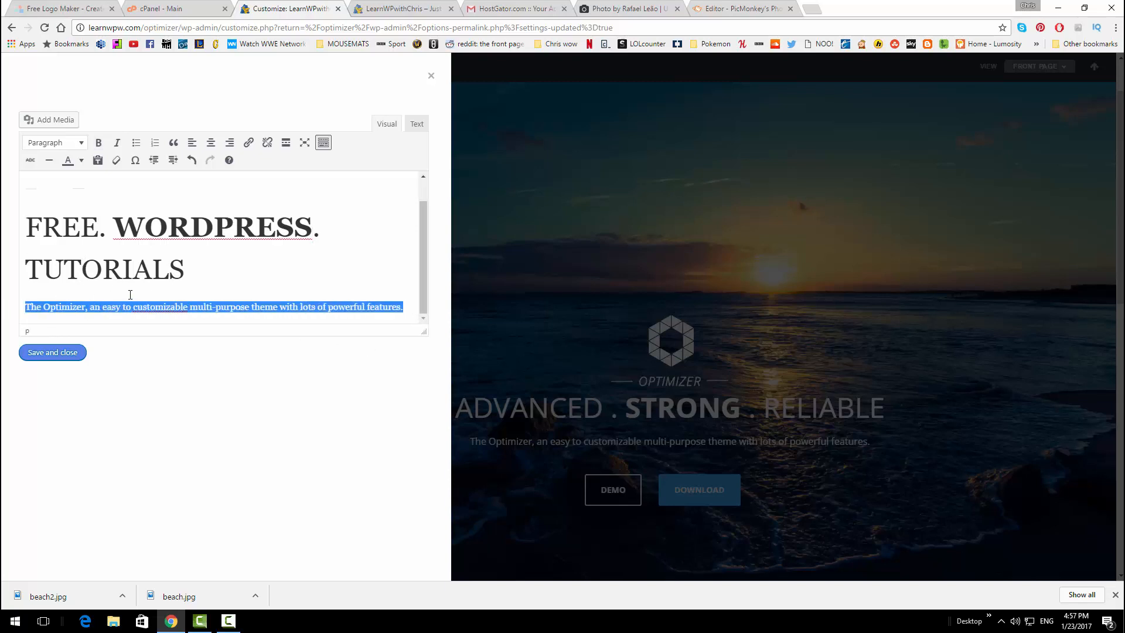
text(i)
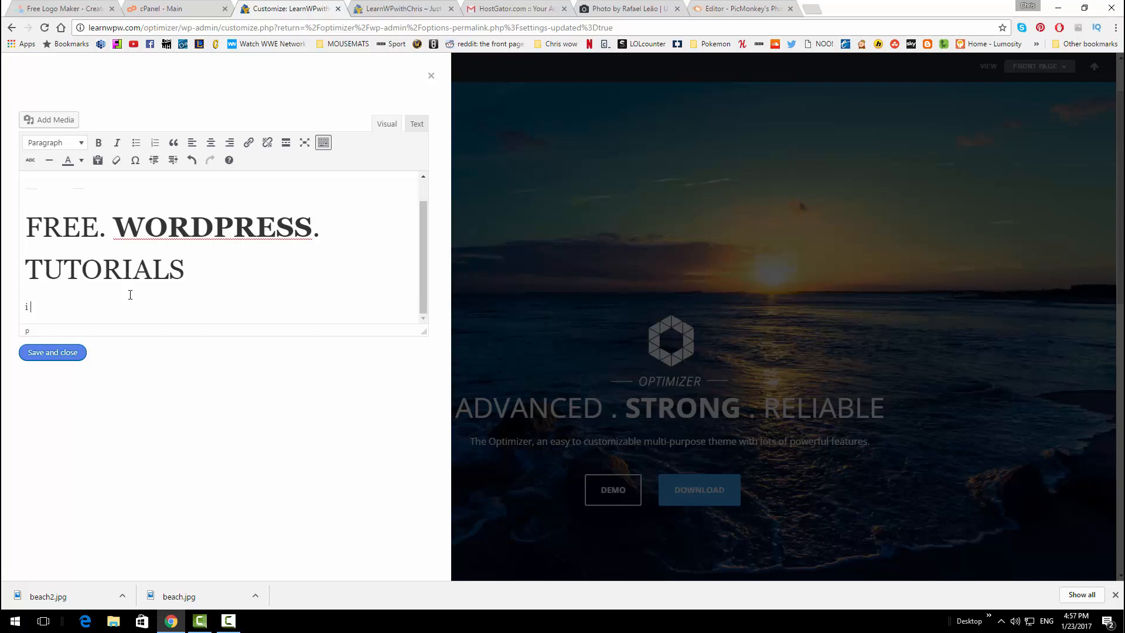
text( can teach you how to build a professio)
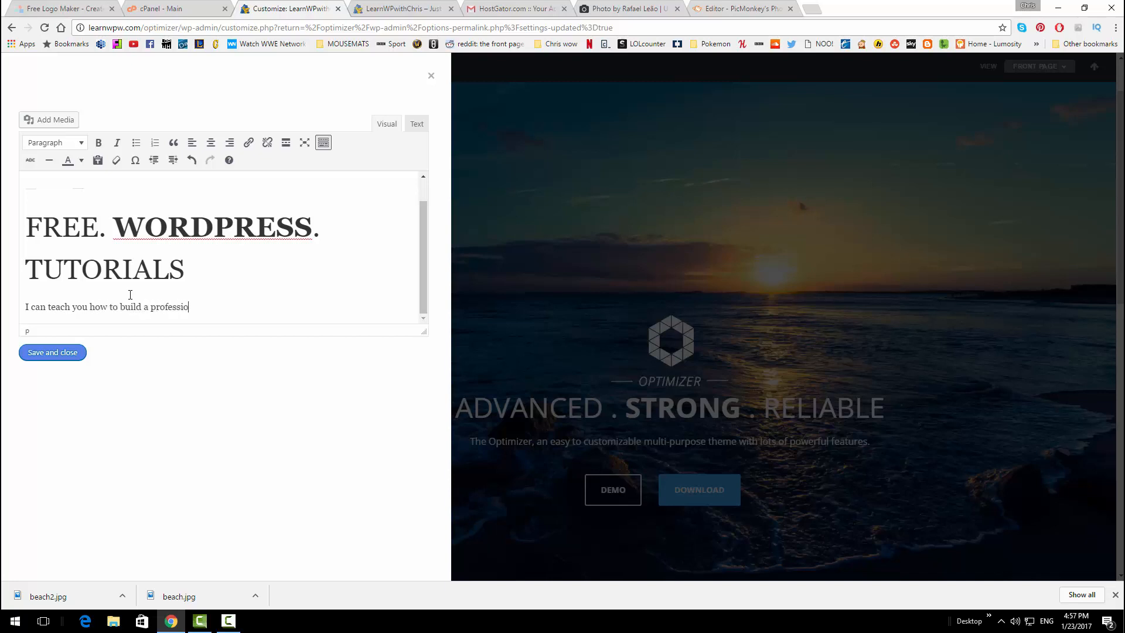
text(nal webs)
key(BackSpace)
key(BackSpace)
key(BackSpace)
key(BackSpace)
text(quality website in under)
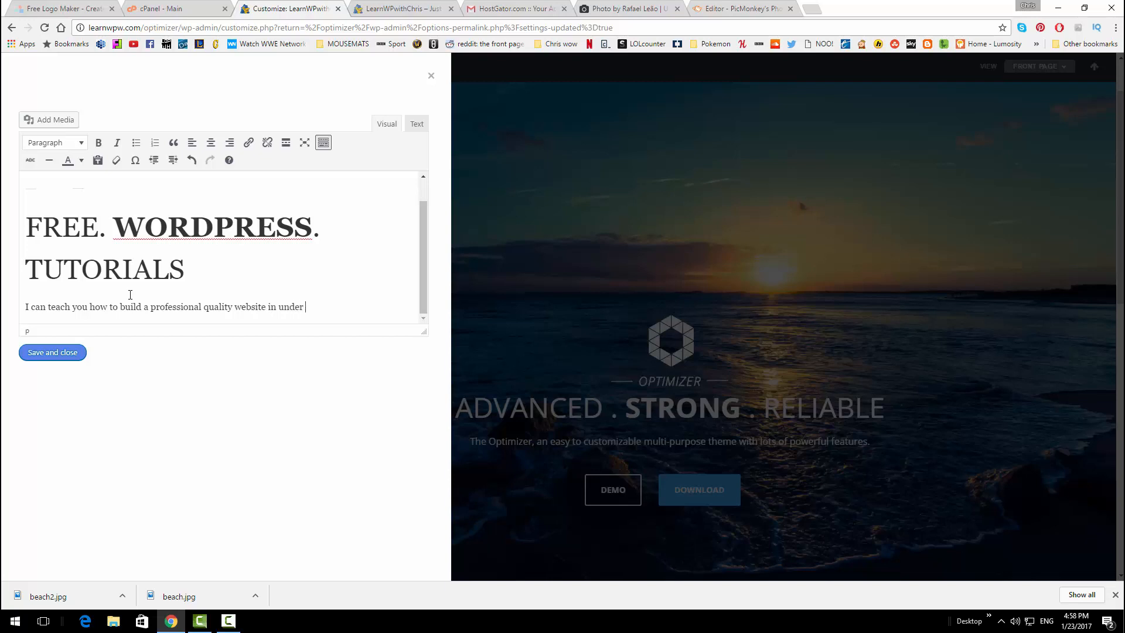
text( two hours!)
Save and close the slide editor, then check the new headline and subtitle in the preview
click(75, 352)
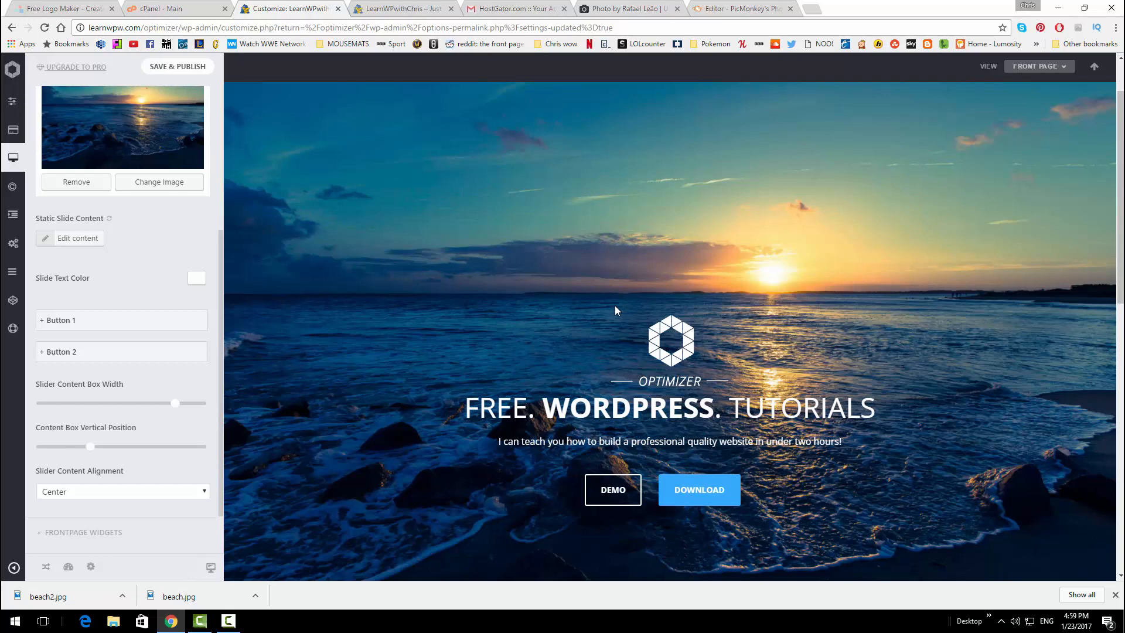
scroll(613, 324, down, 1)
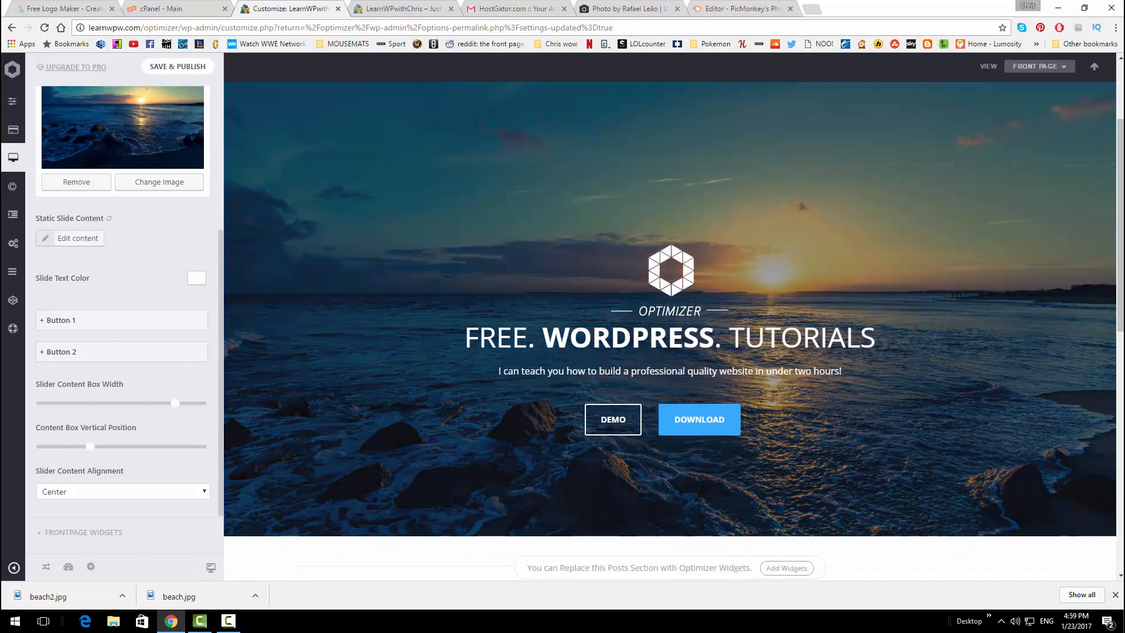
scroll(446, 410, up, 1)
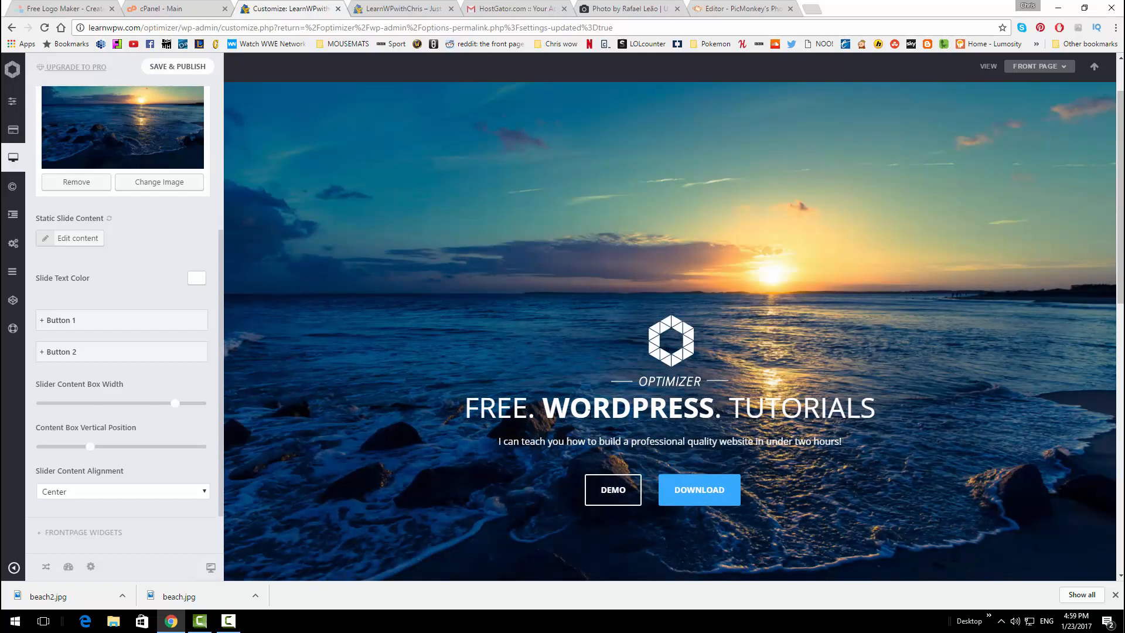
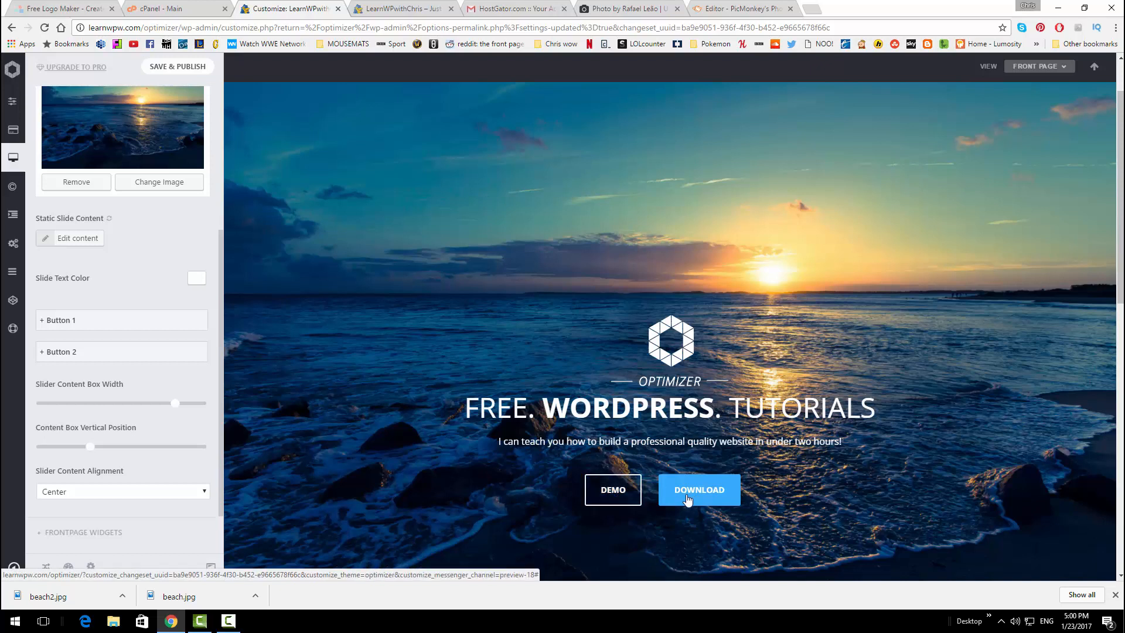
Change the first slider button's label from DEMO to ABOUT
click(113, 322)
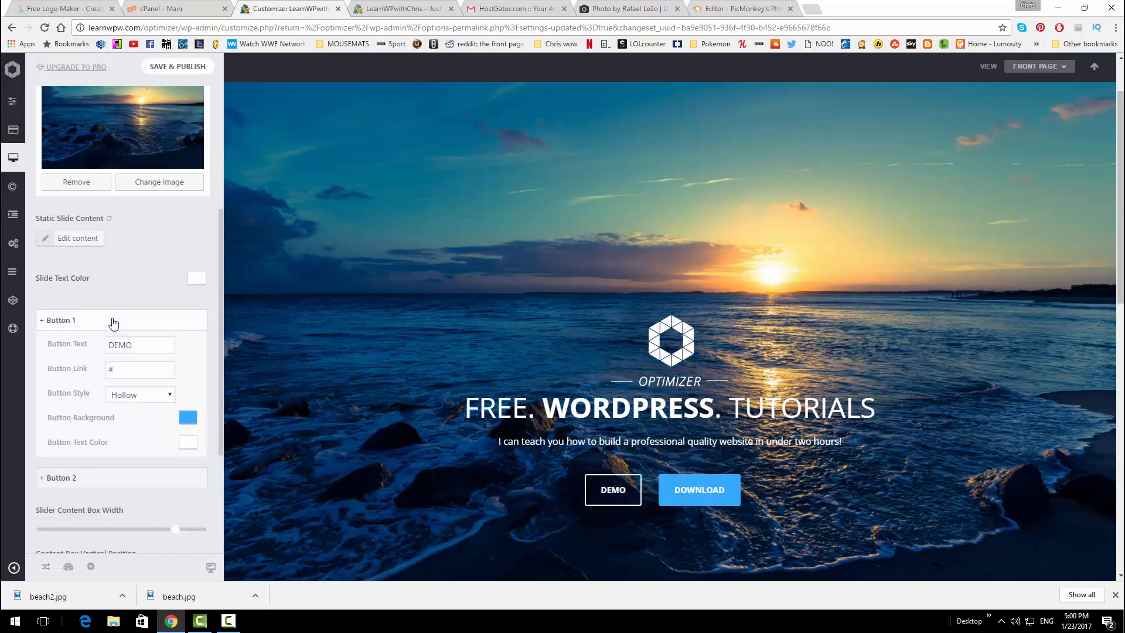
click(150, 345)
drag(150, 345, 101, 349)
key(BackSpace)
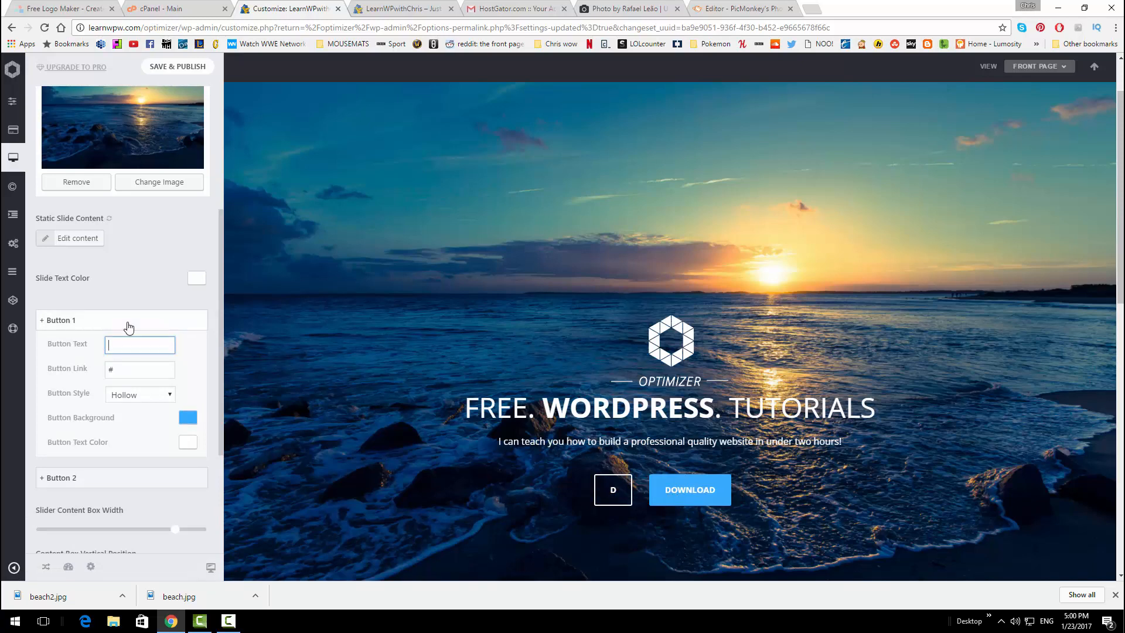
text(ABOUT)
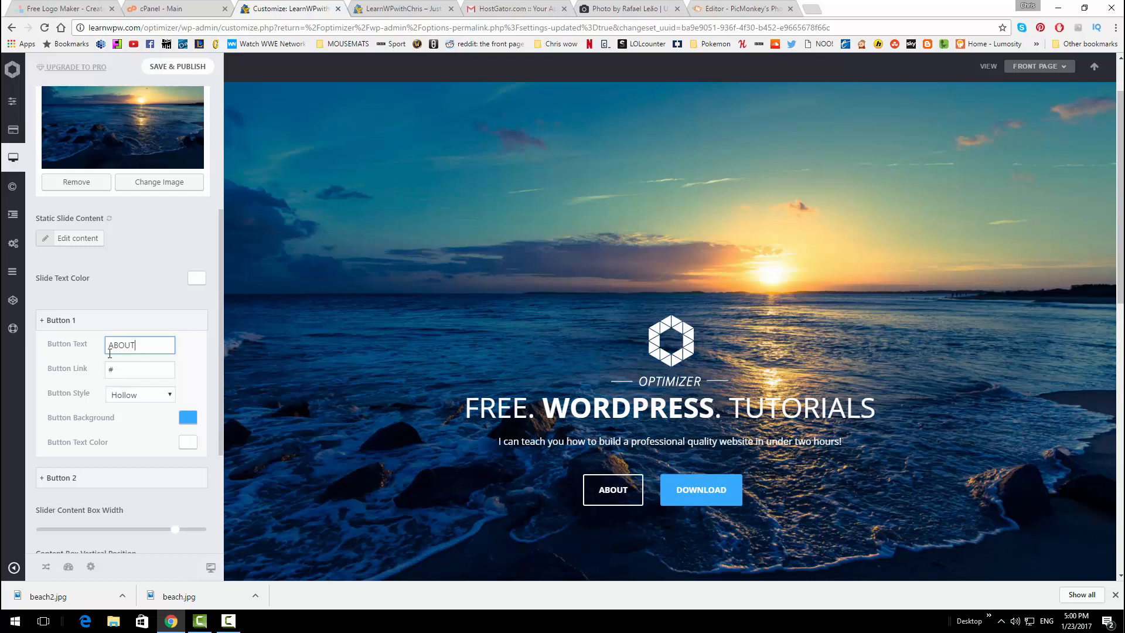
click(117, 369)
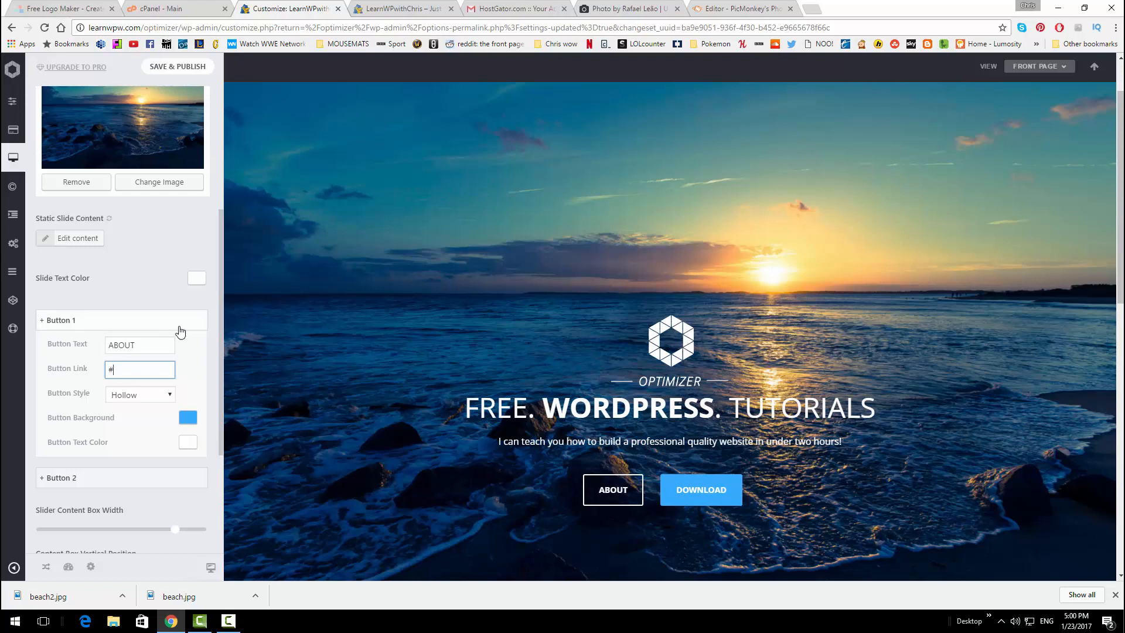
Relabel the second button from DOWNLOAD to CONTACT US, keeping the Flat style
scroll(140, 342, down, 1)
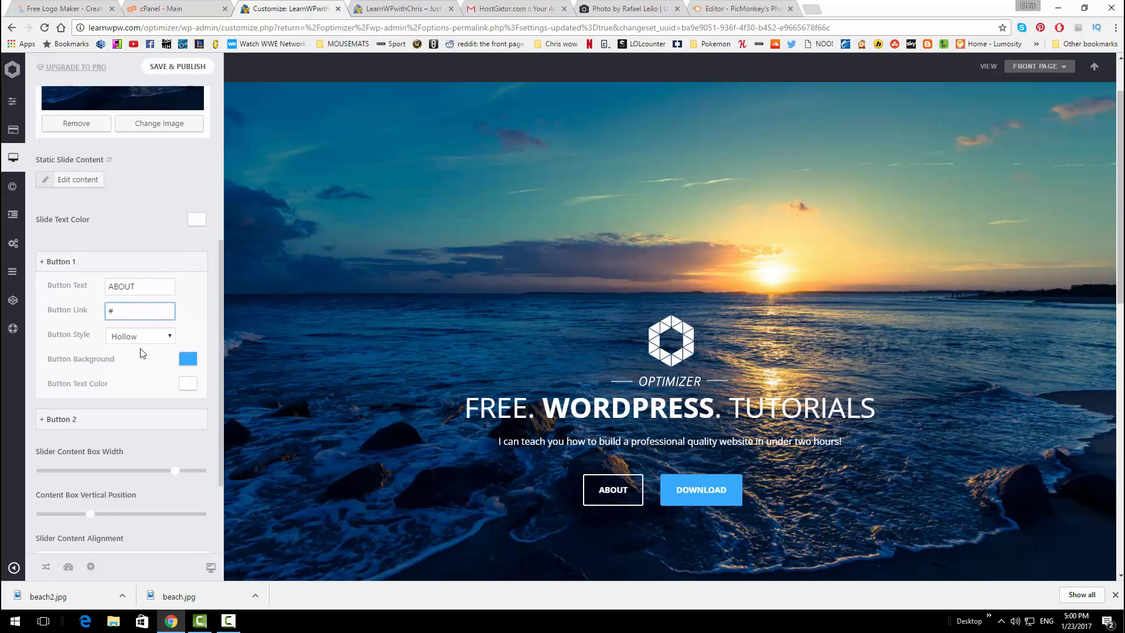
click(105, 419)
scroll(129, 395, down, 1)
drag(158, 385, 35, 388)
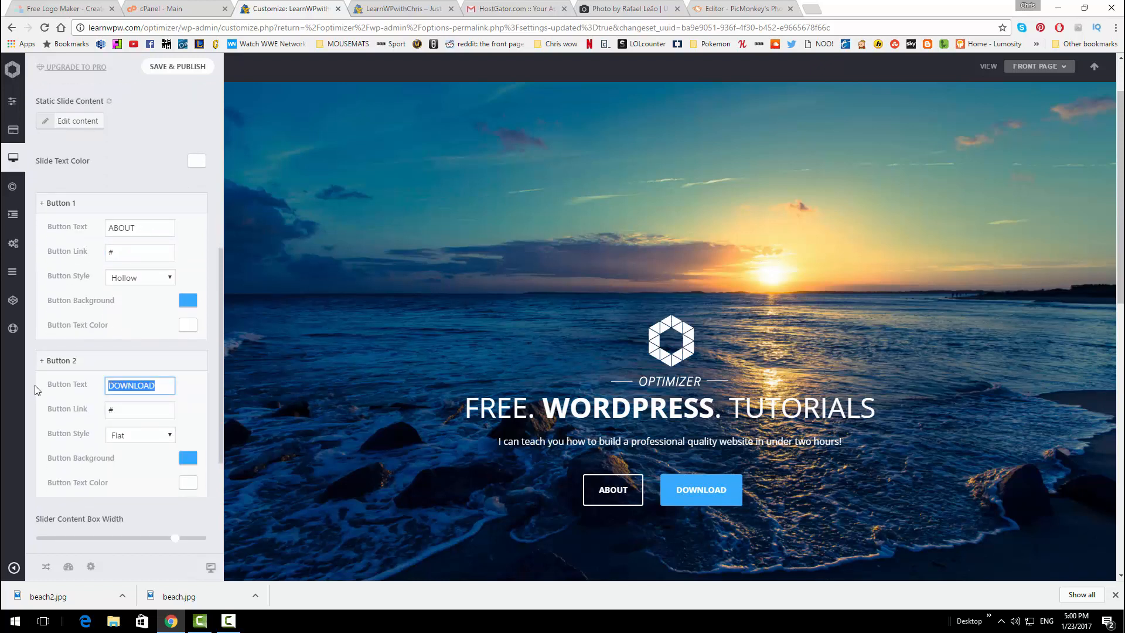
mouse_move(19, 332)
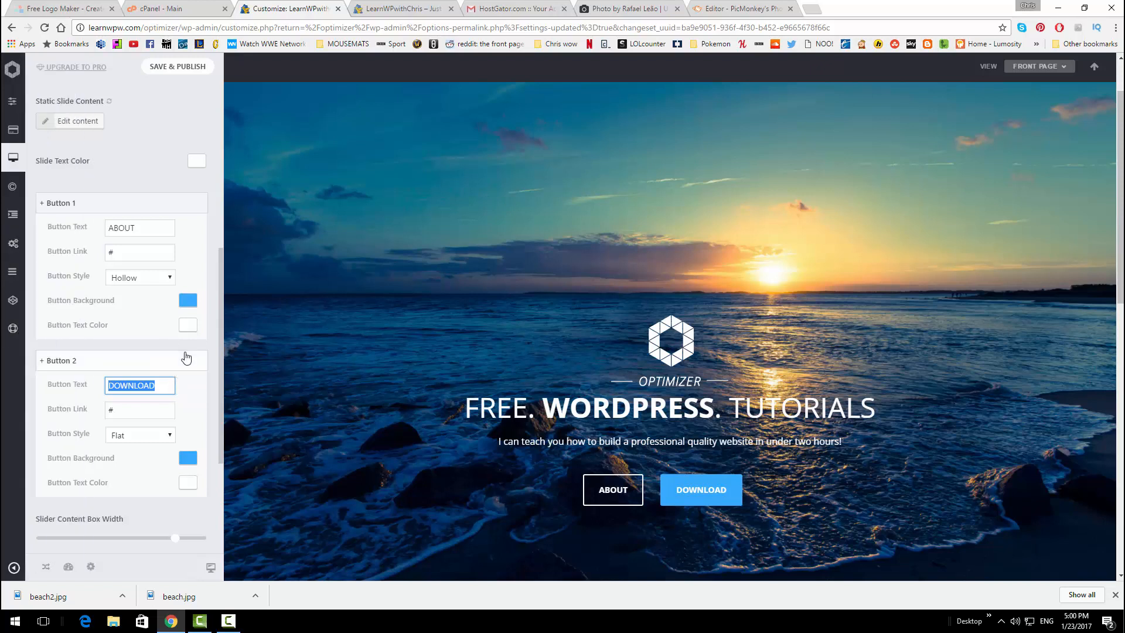
text(CONTACT US)
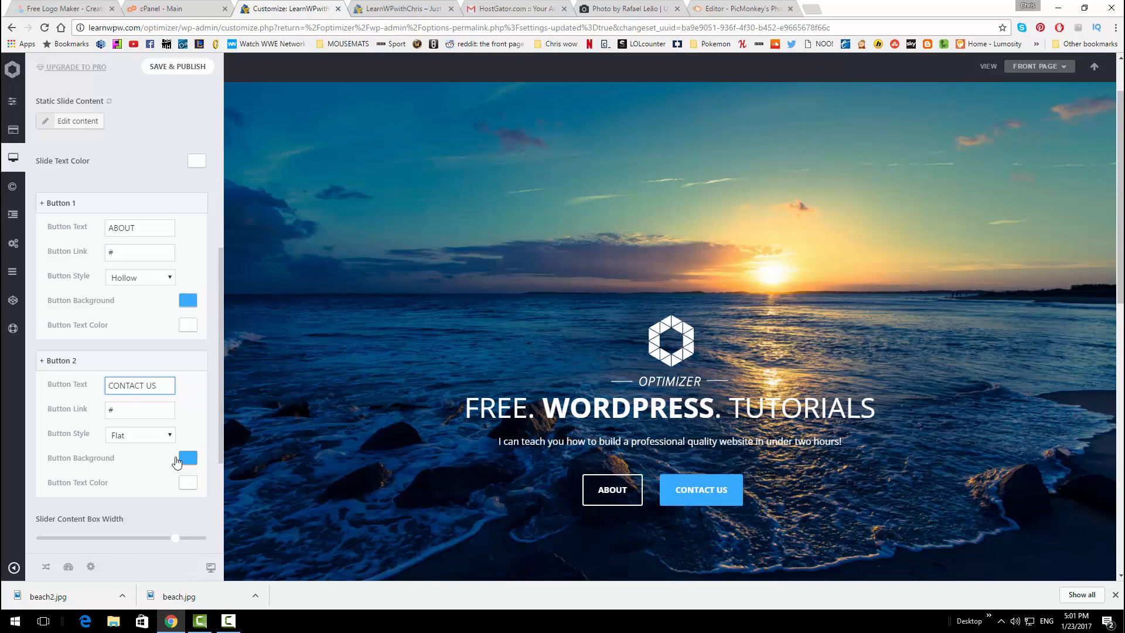
click(147, 434)
click(151, 440)
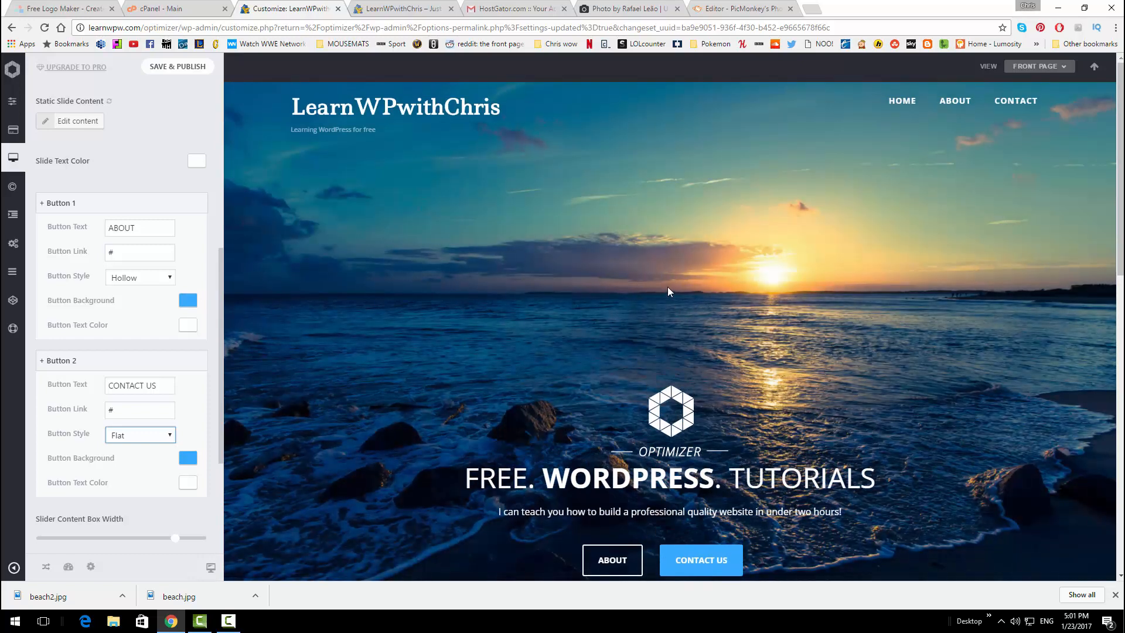
Save and publish the new button labels in the Customizer
scroll(667, 292, down, 3)
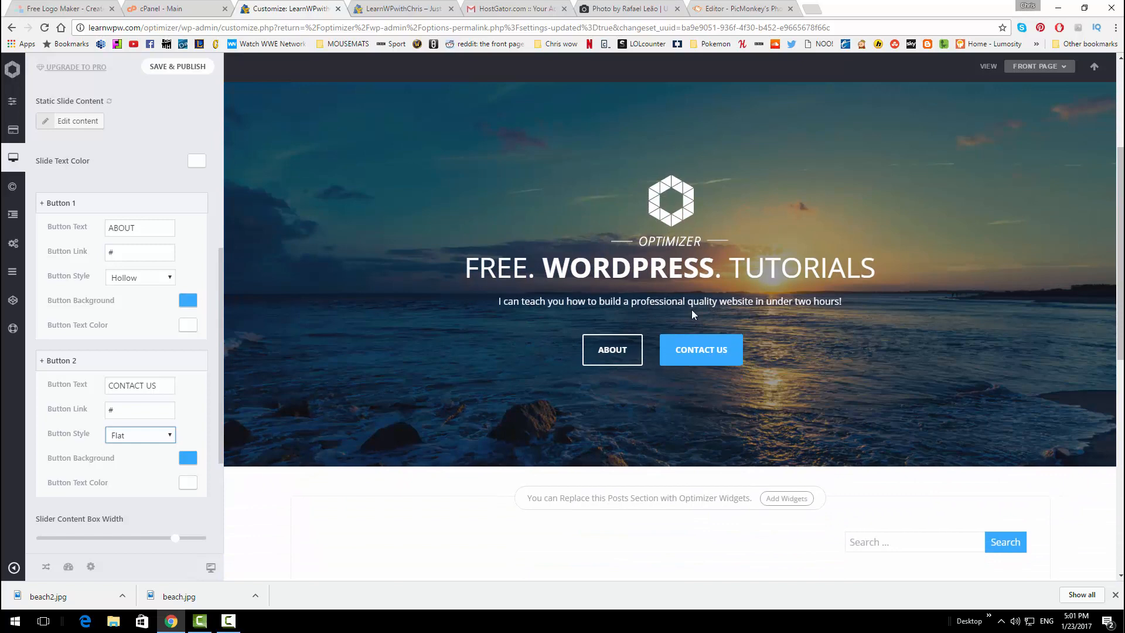
scroll(691, 314, up, 3)
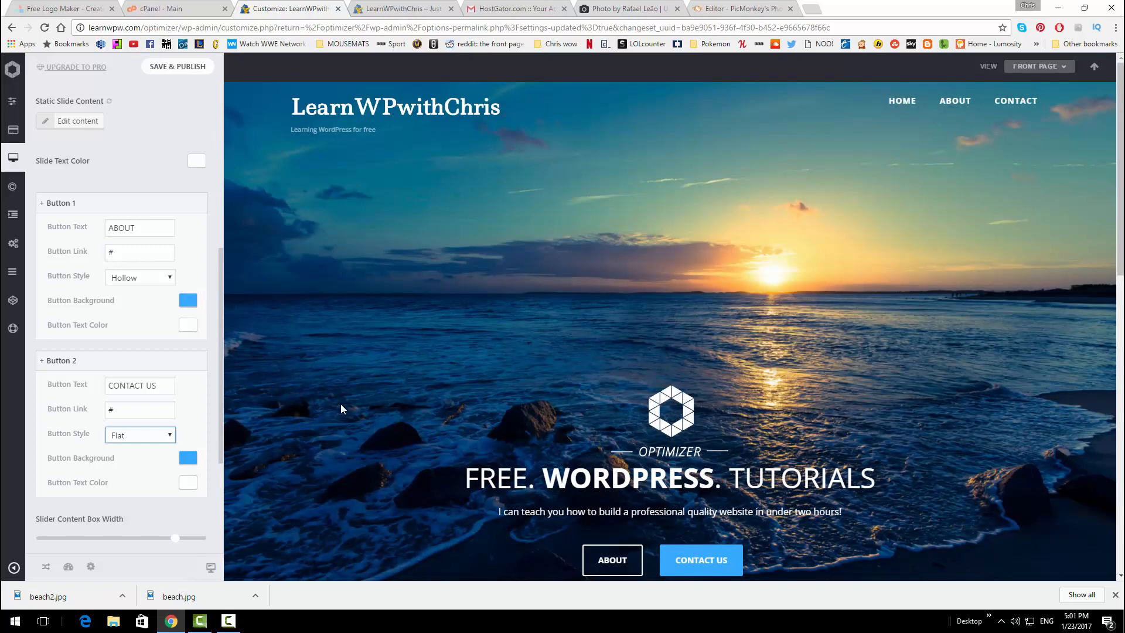
click(179, 67)
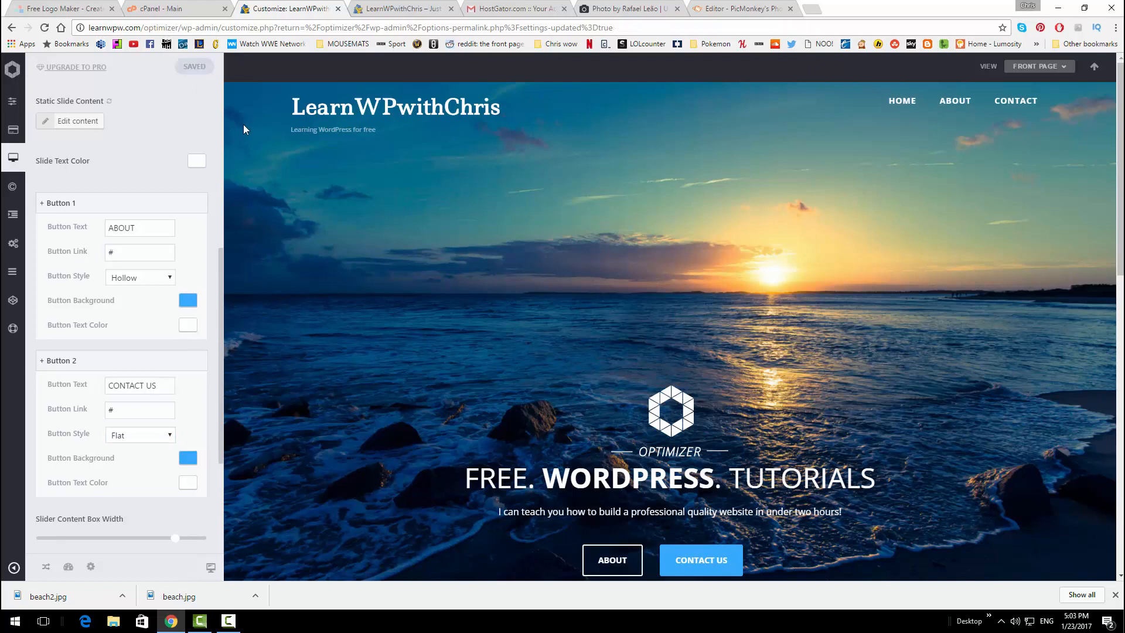
scroll(477, 265, down, 1)
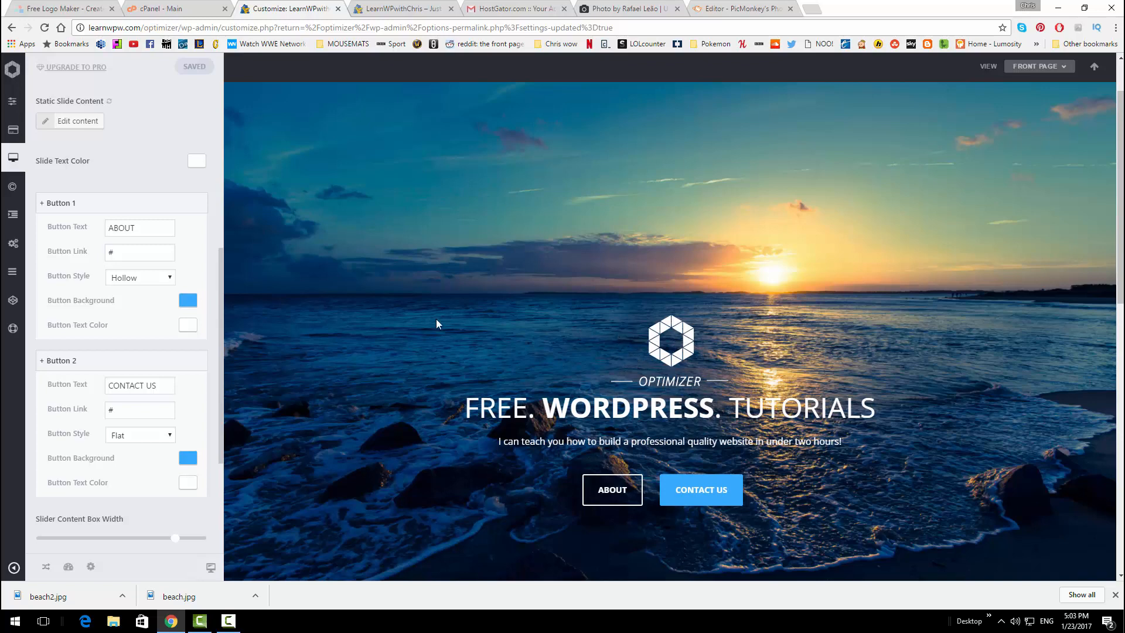
scroll(213, 294, up, 2)
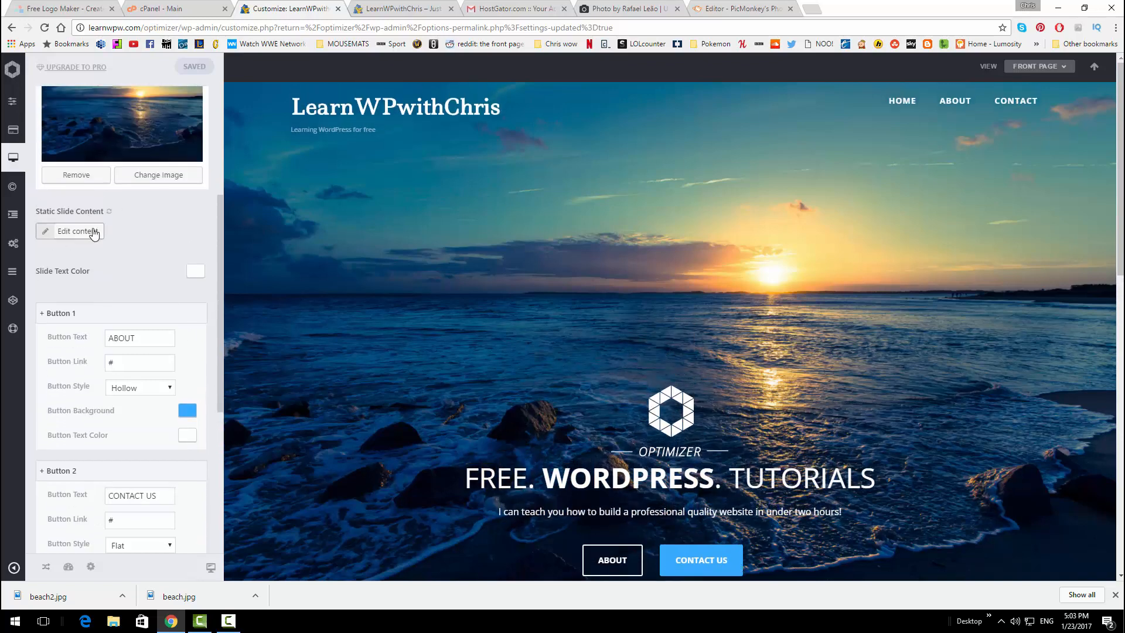
Delete the hexagon logo image above the heading from the static slide content and save
click(92, 232)
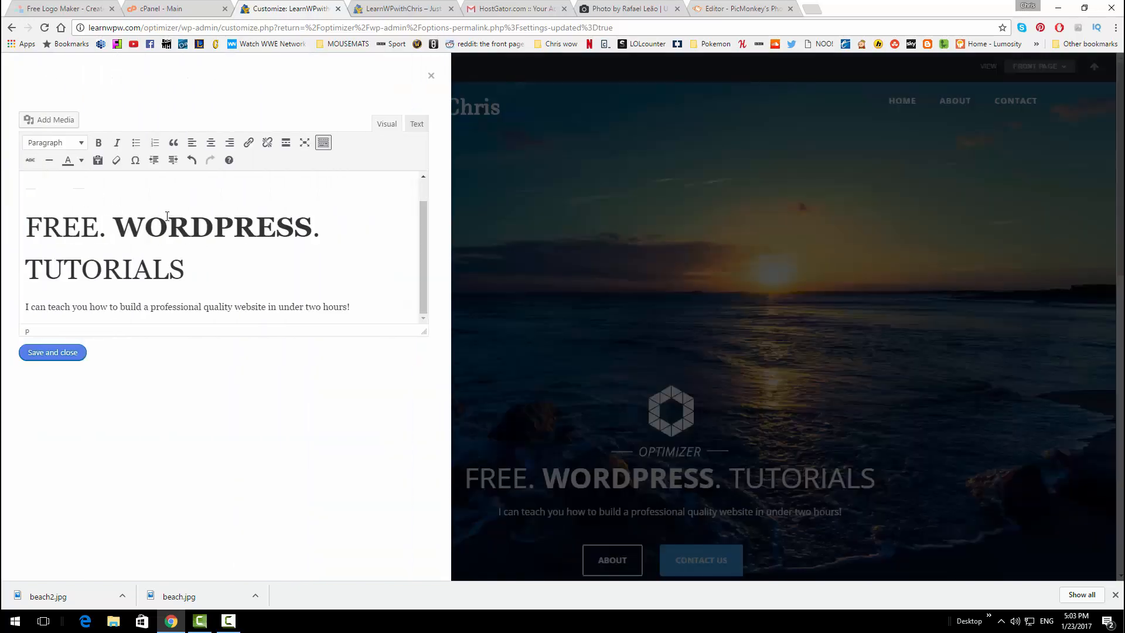
click(63, 186)
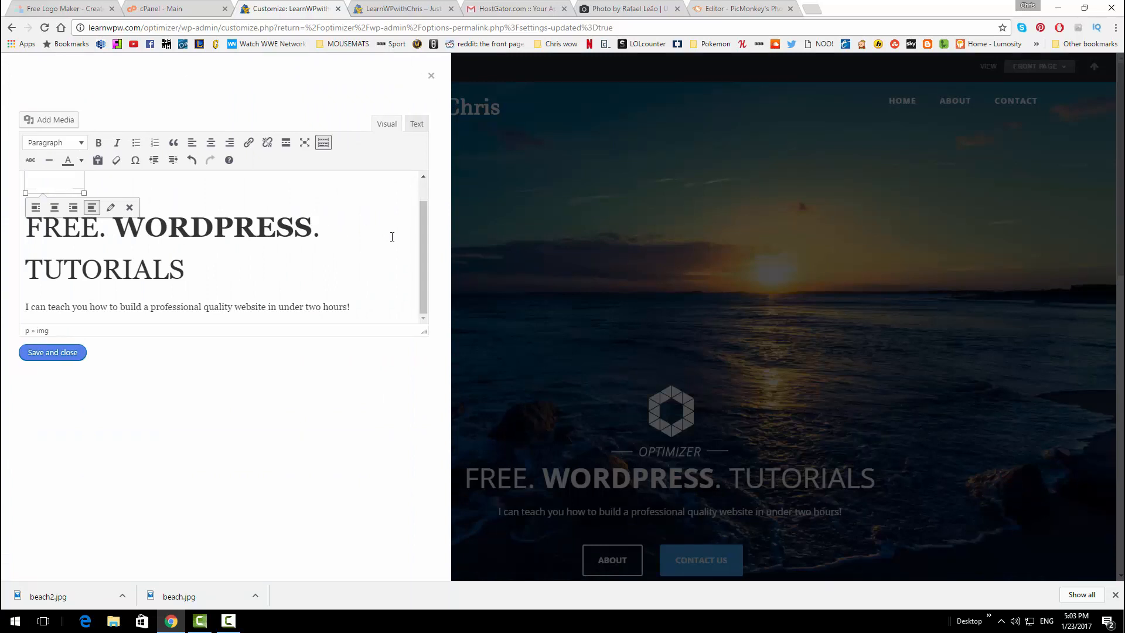
scroll(418, 235, up, 1)
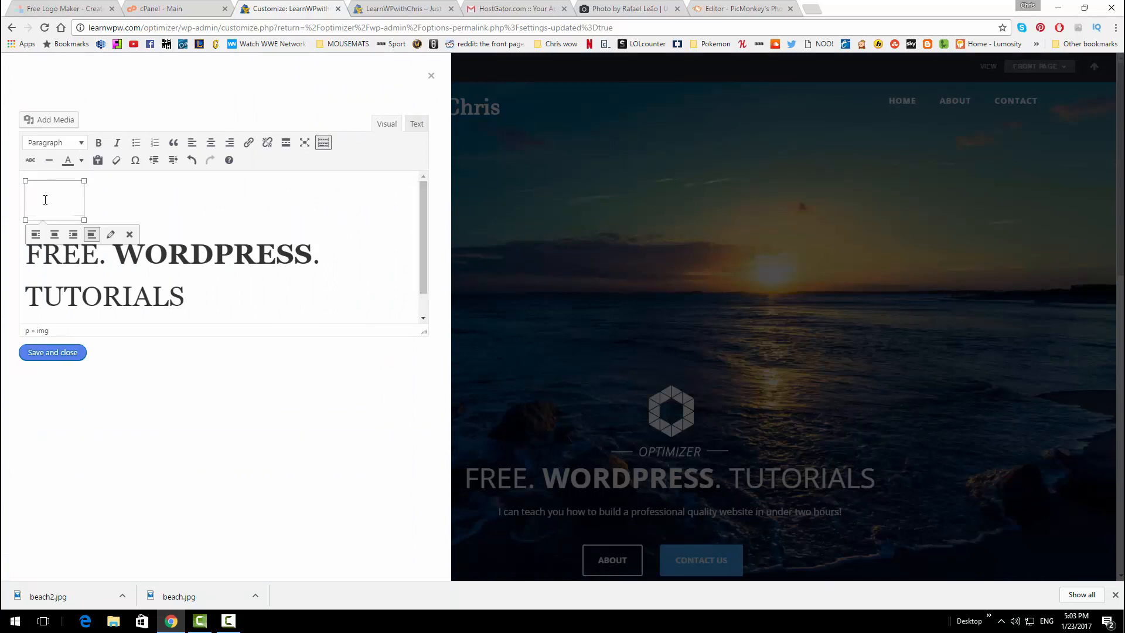
click(129, 234)
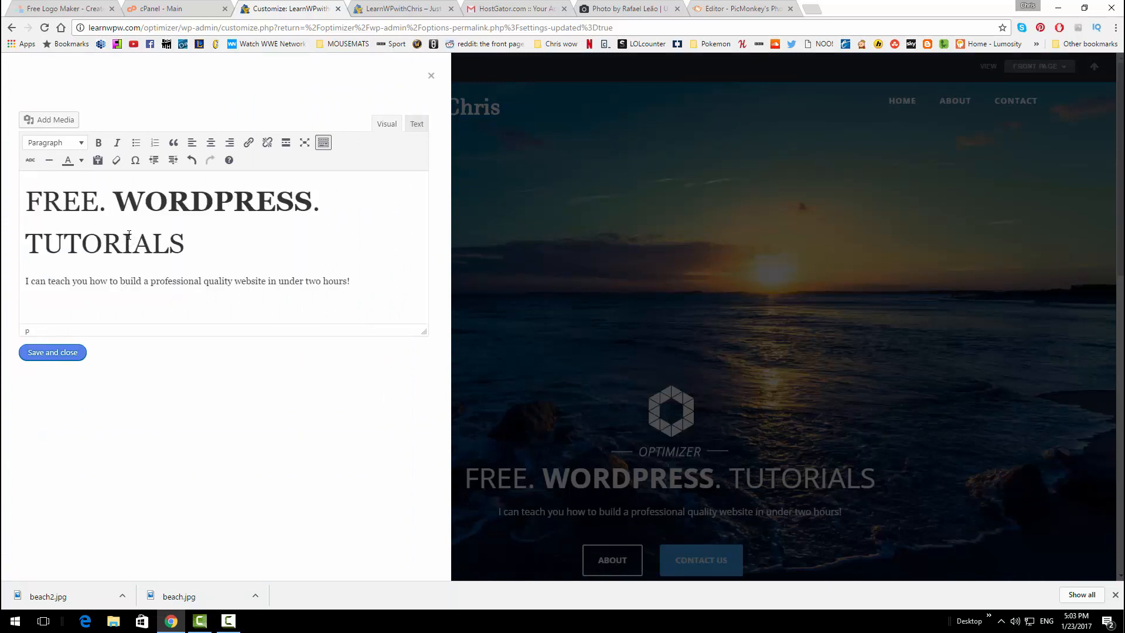
click(57, 352)
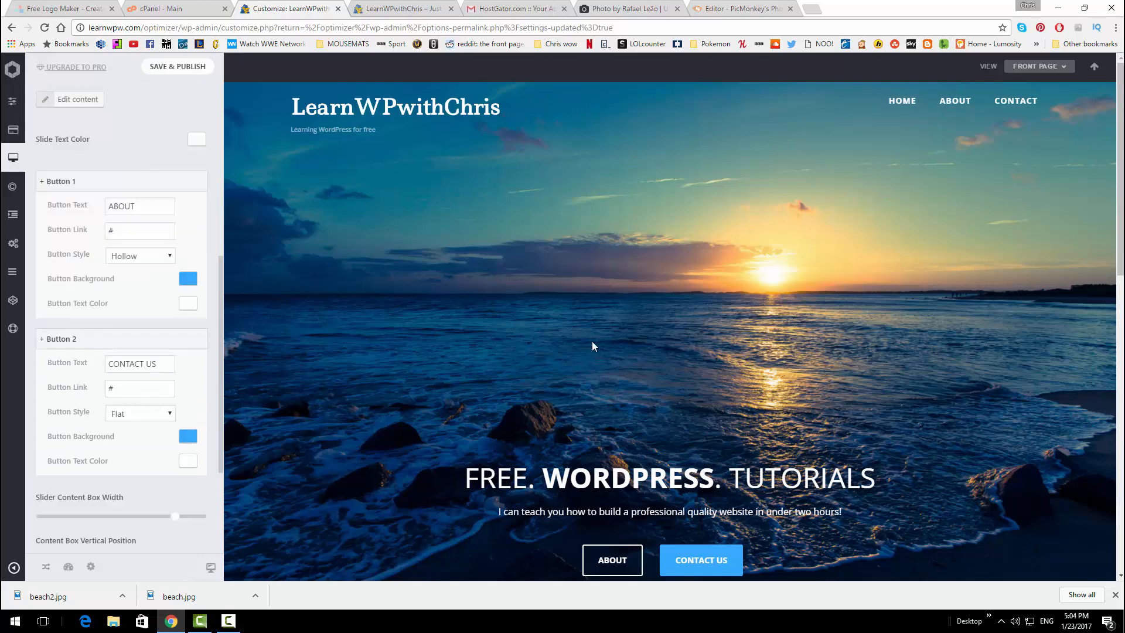
Reload the live site to look for the slider changes
click(428, 8)
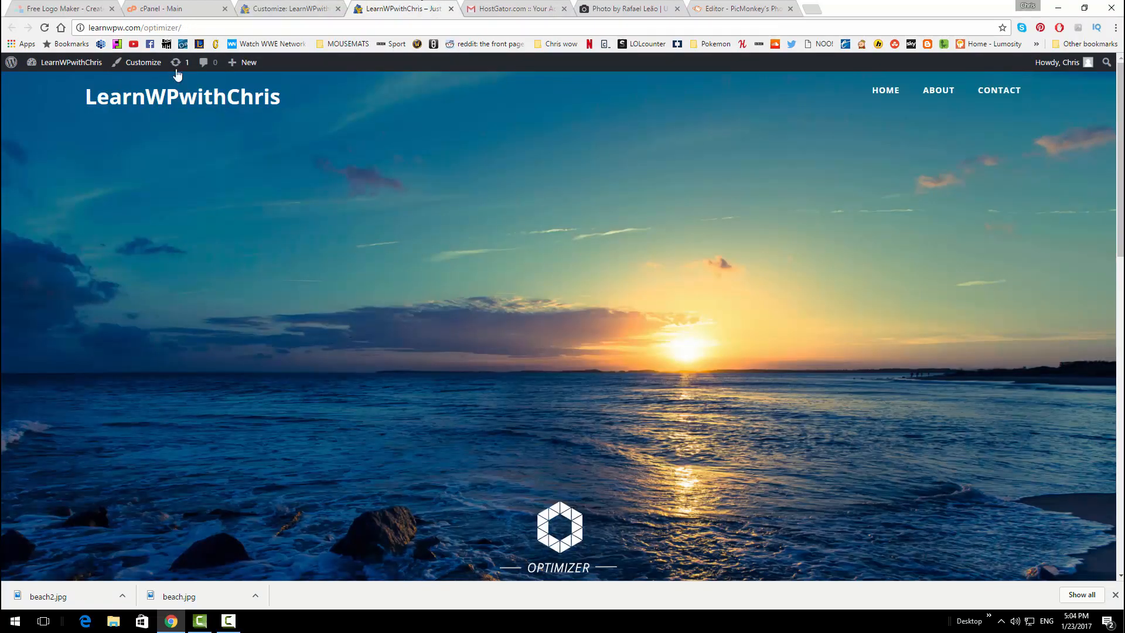
click(44, 28)
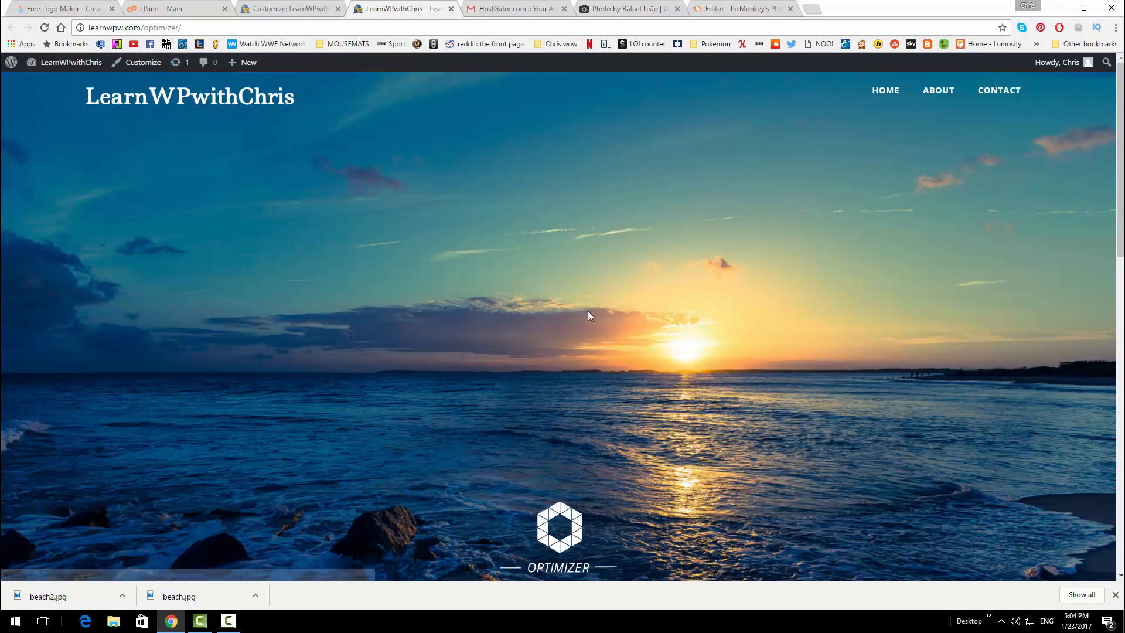
scroll(469, 296, down, 4)
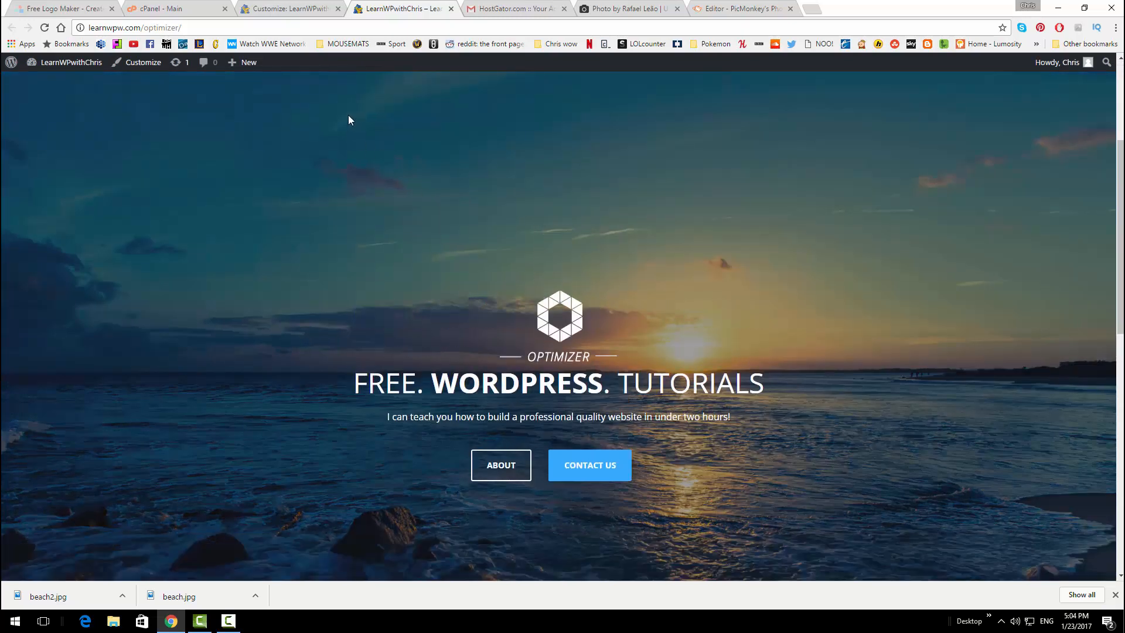
Publish the slide content change in the Customizer, then reload the live front page to confirm it
click(304, 7)
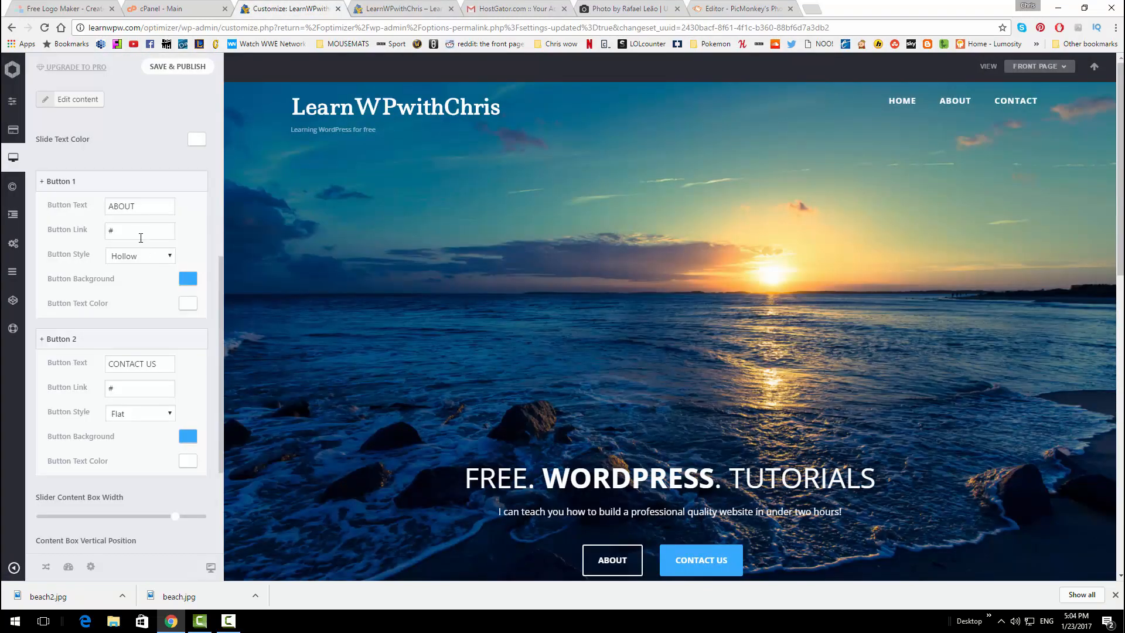
scroll(140, 238, up, 3)
click(177, 67)
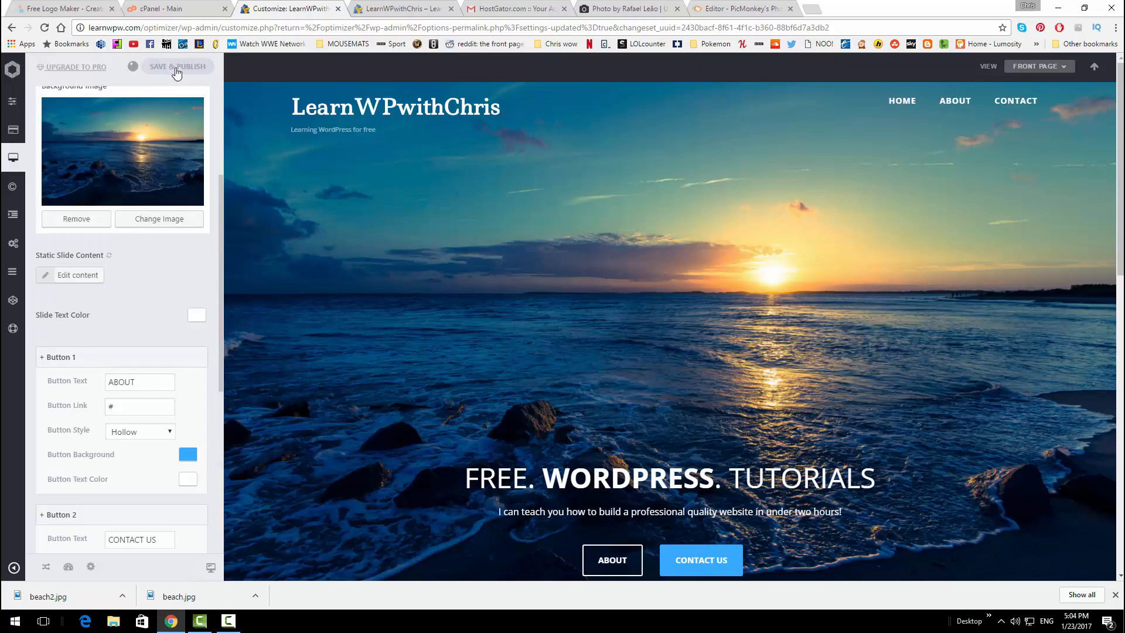
click(381, 9)
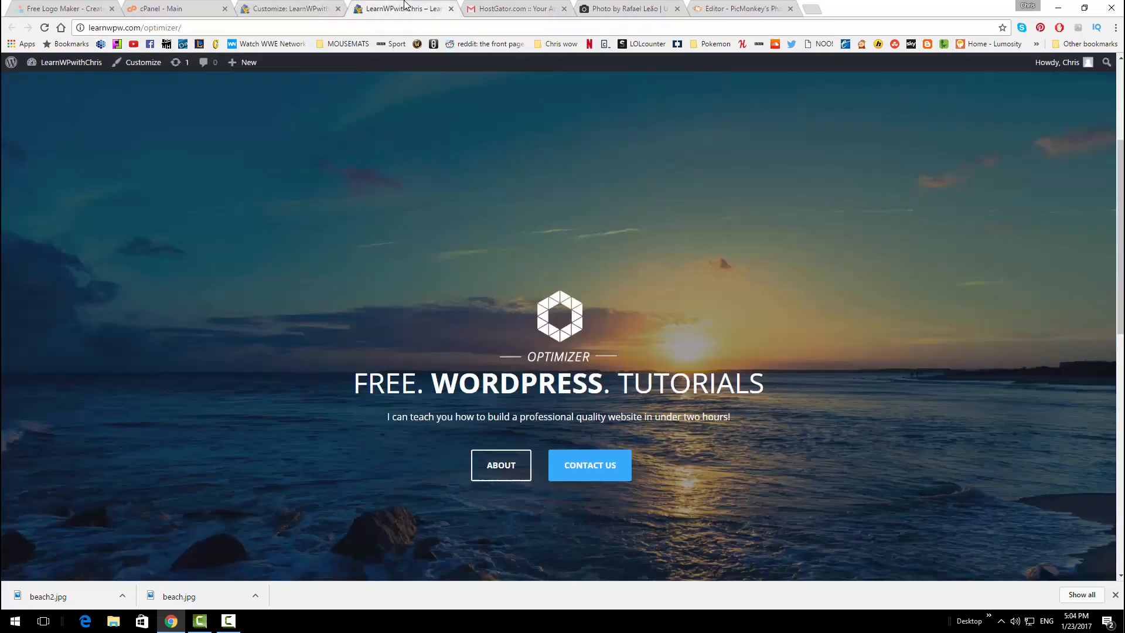
click(44, 27)
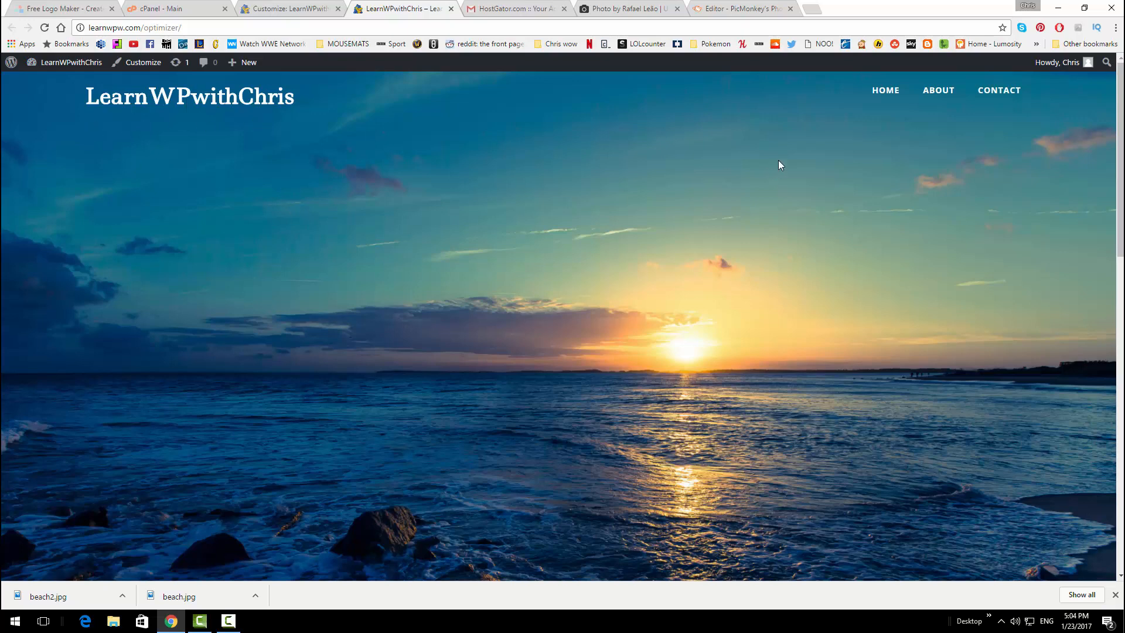
scroll(554, 193, down, 4)
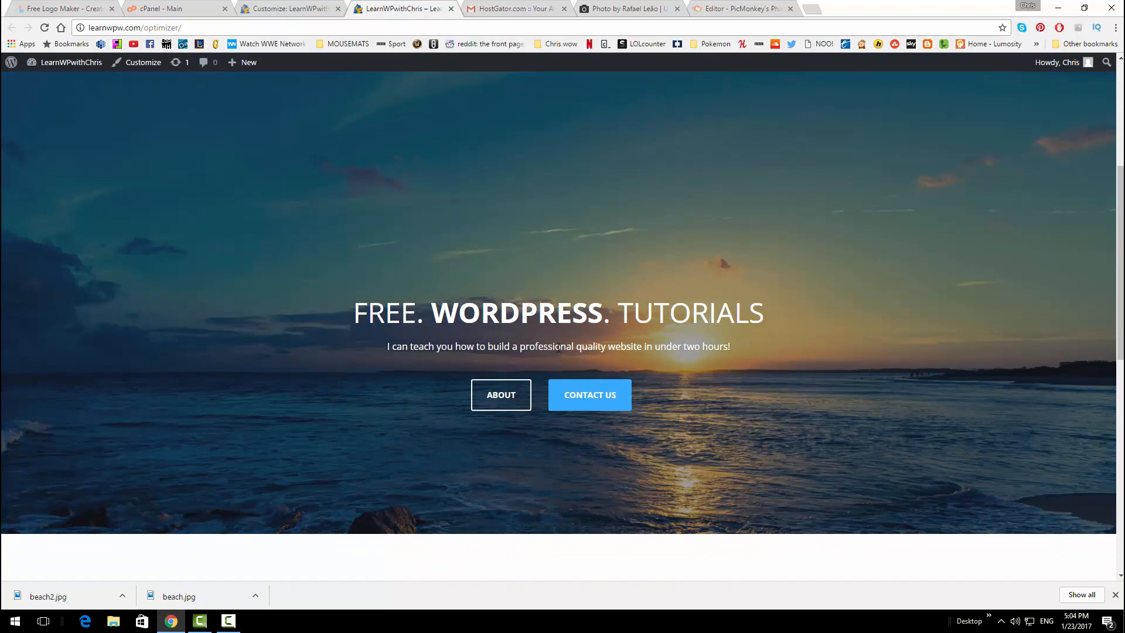
scroll(596, 374, down, 3)
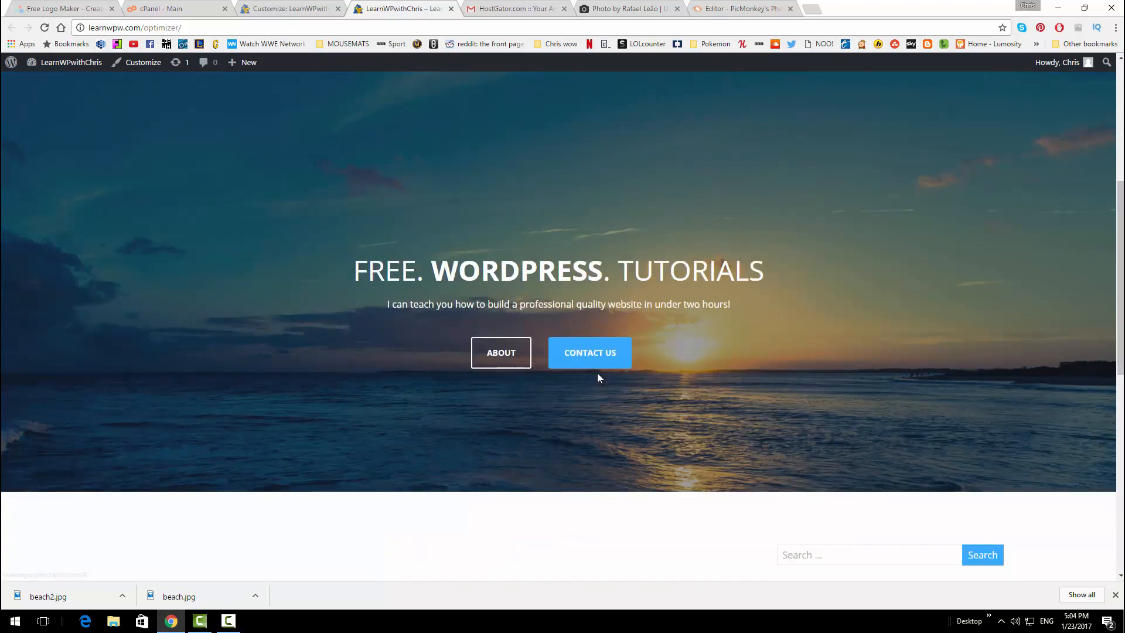
scroll(591, 372, down, 7)
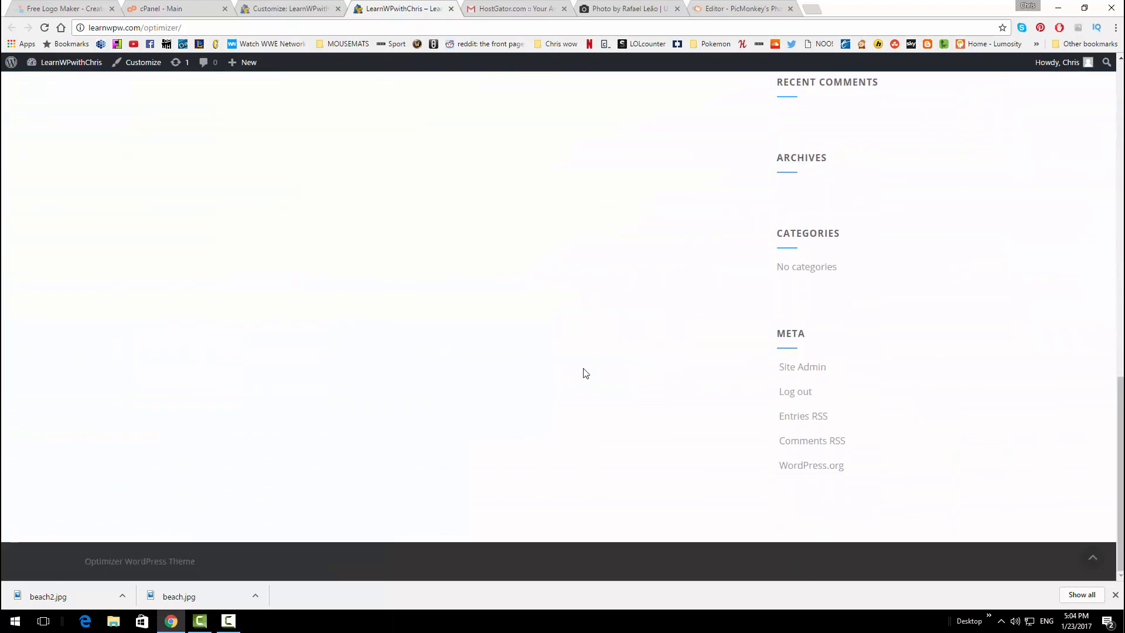
scroll(540, 390, up, 2)
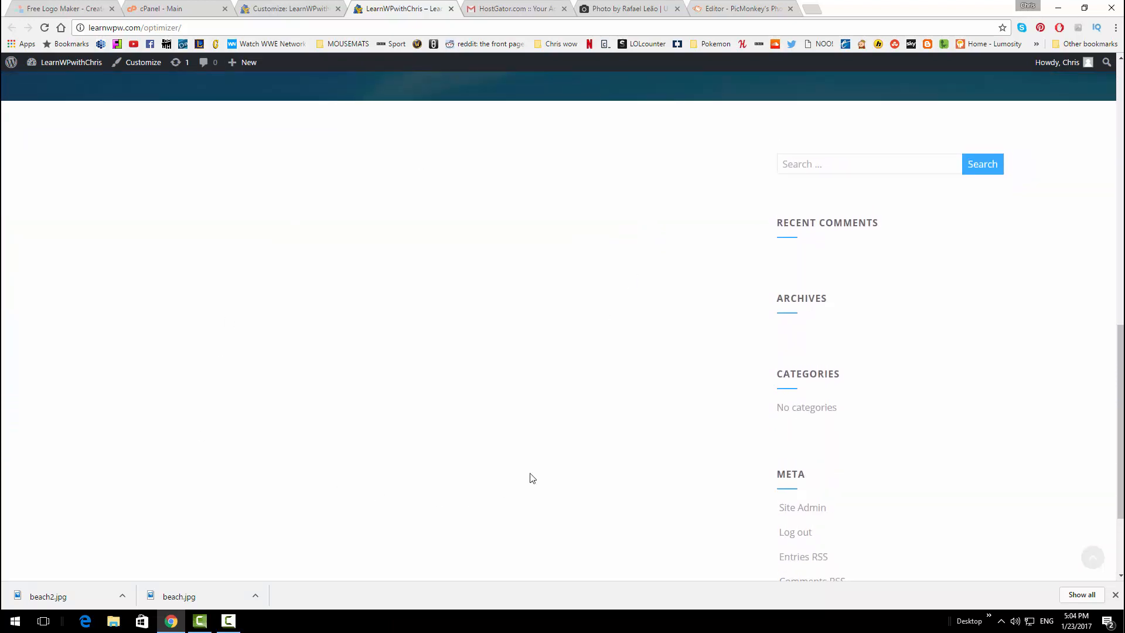
scroll(536, 420, up, 7)
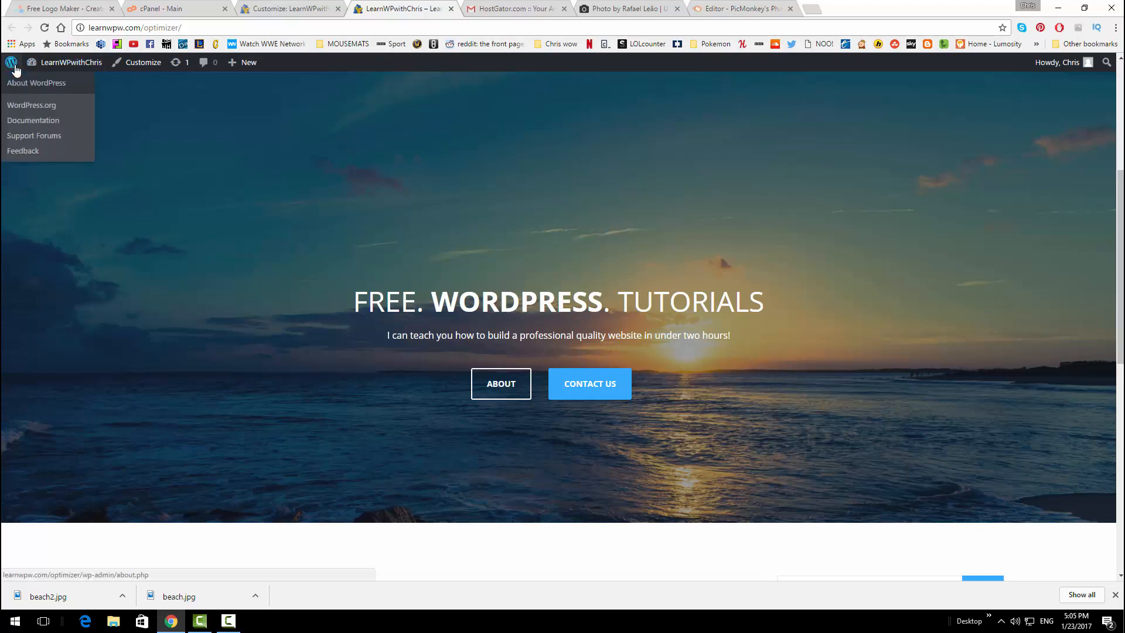
Go from the dashboard to Posts and start a new post
mouse_move(48, 69)
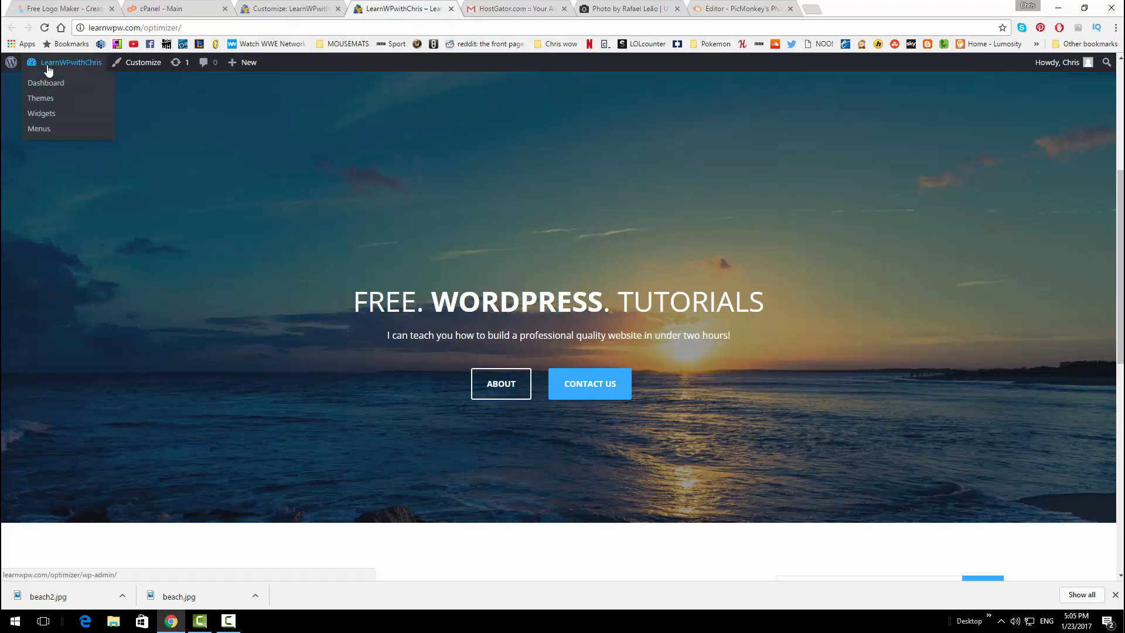
click(51, 99)
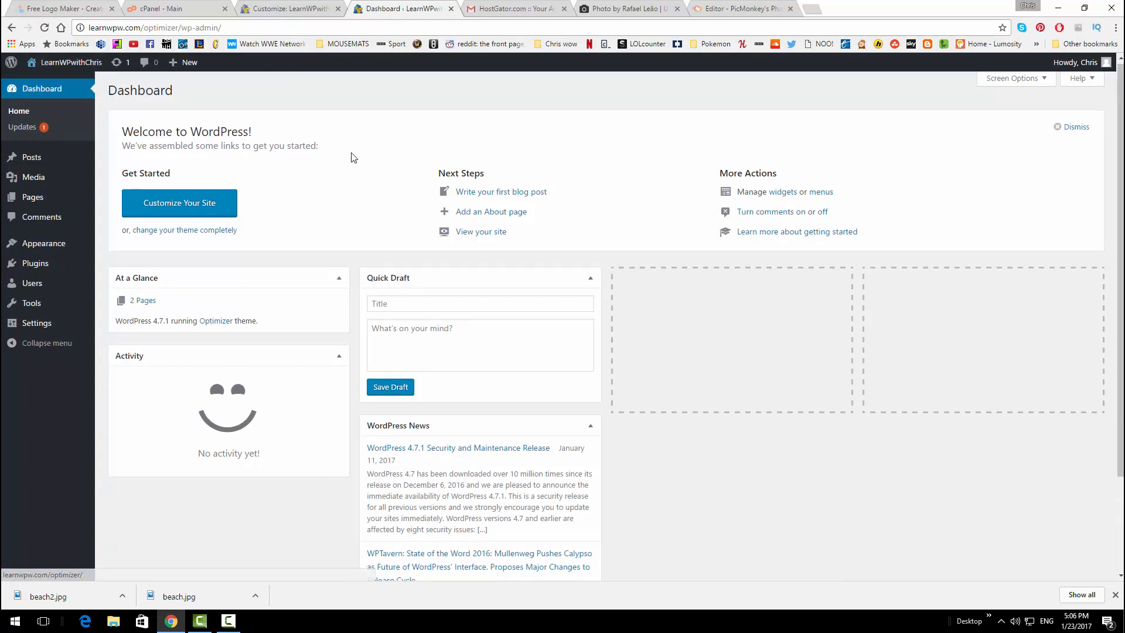
scroll(375, 175, down, 1)
scroll(387, 178, up, 1)
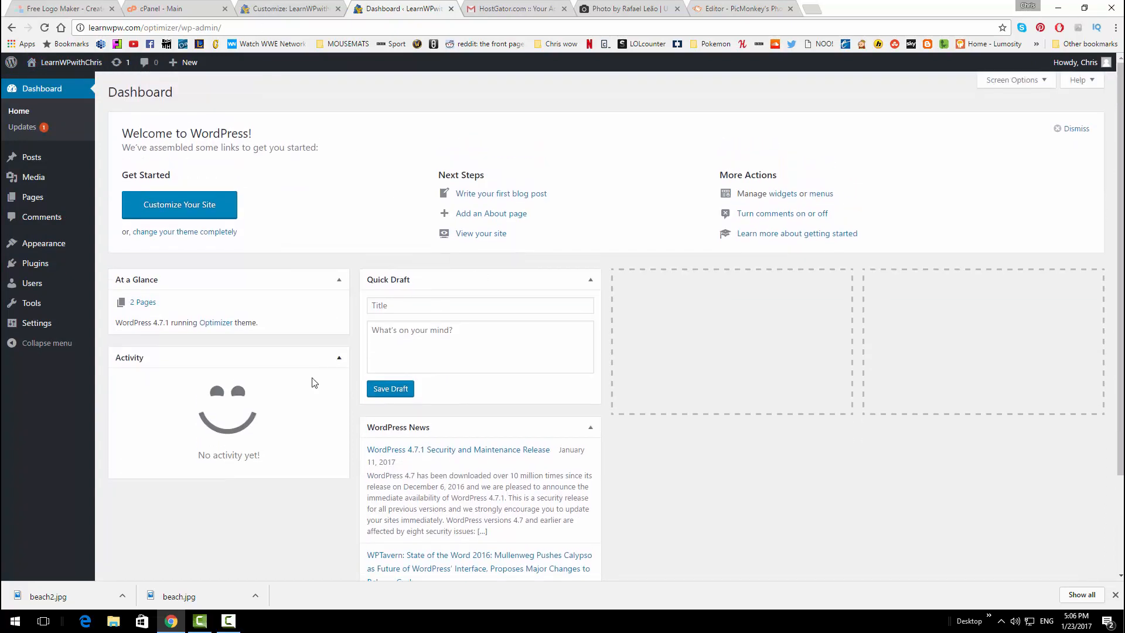
mouse_move(61, 156)
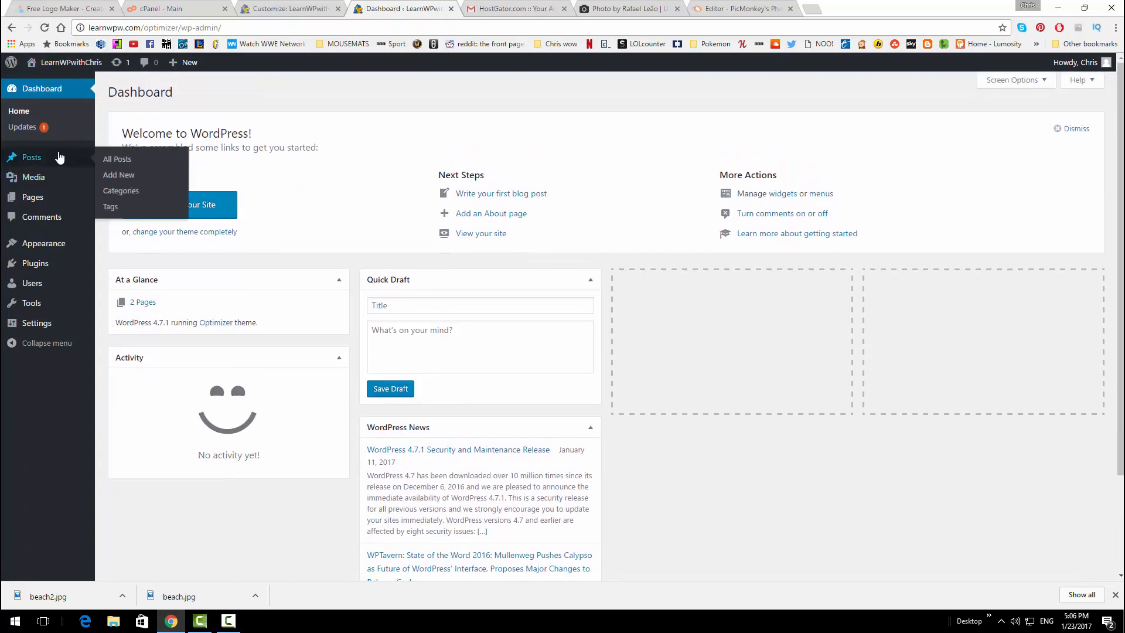
click(117, 159)
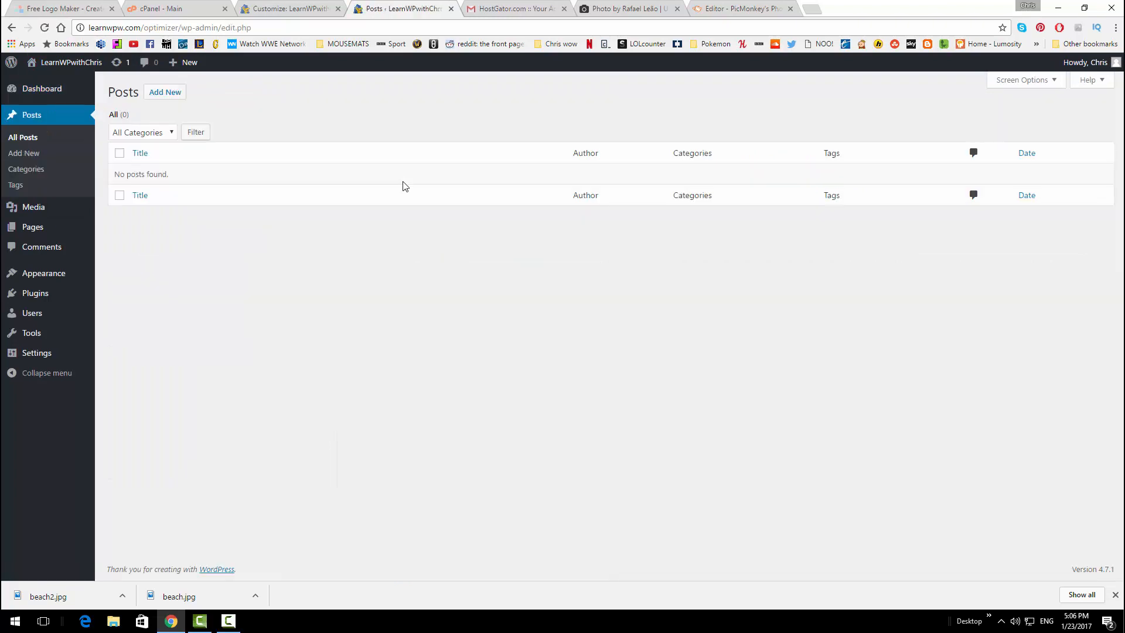
click(173, 96)
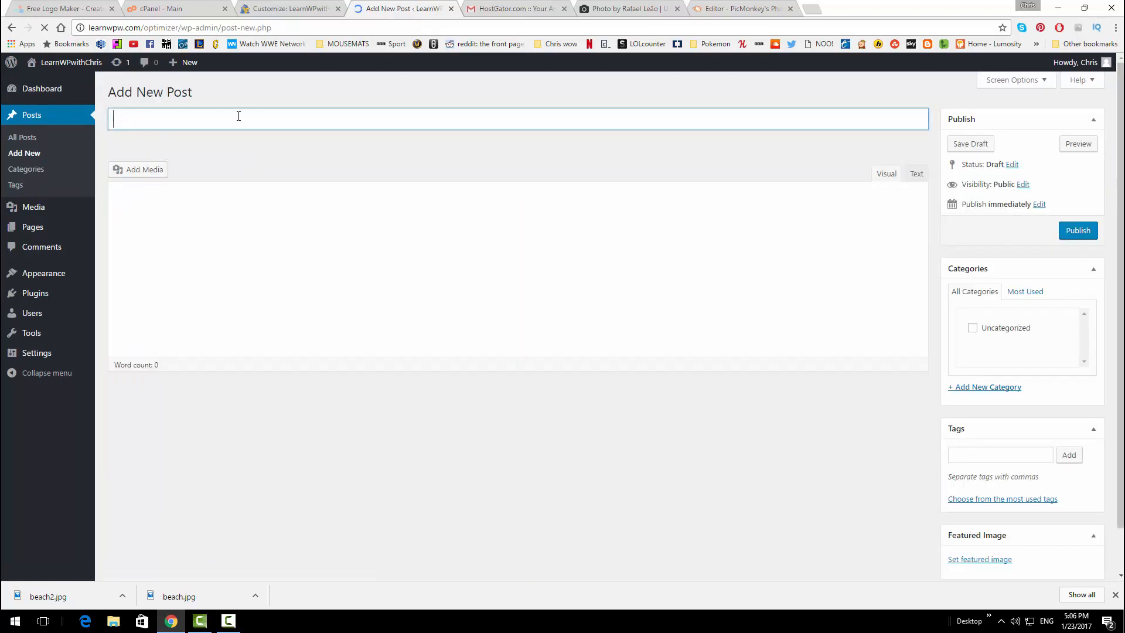
click(209, 258)
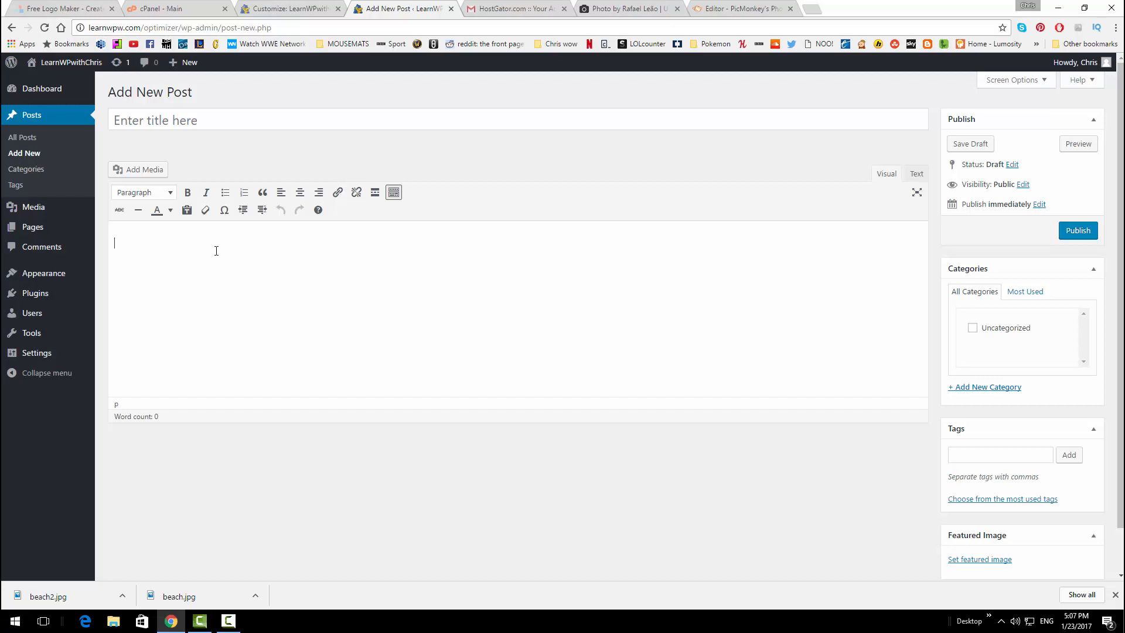
Title the post 'WORDPRESS IS EASY AND FUN!'
click(207, 118)
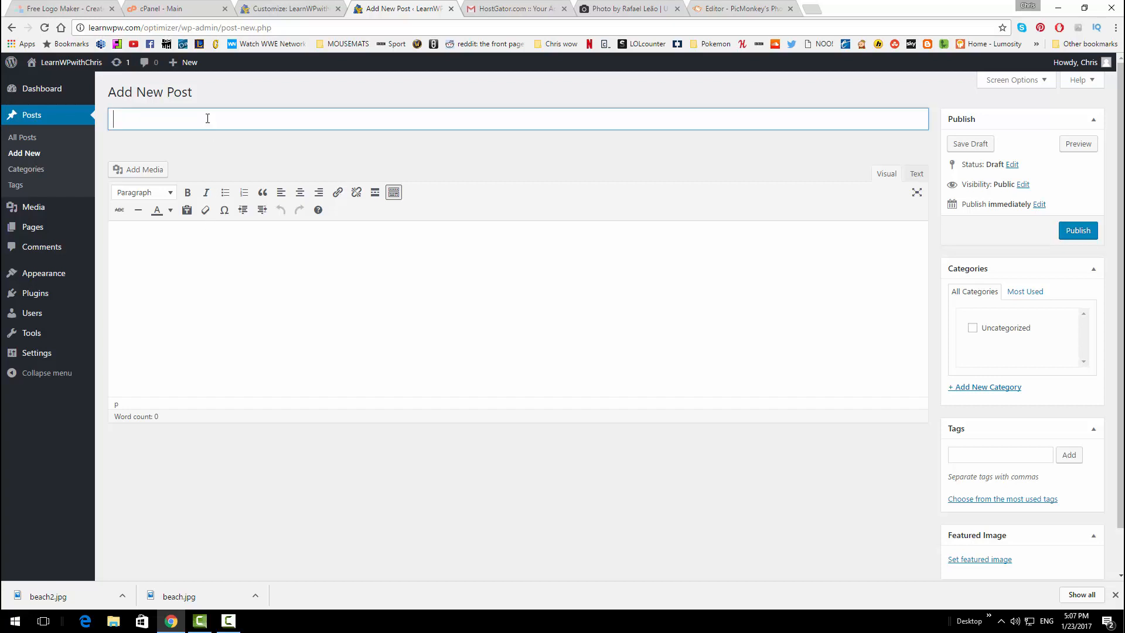
text(WORD)
key(BackSpace)
key(BackSpace)
key(BackSpace)
text(ordpress)
key(BackSpace)
key(BackSpace)
key(BackSpace)
key(BackSpace)
key(BackSpace)
key(BackSpace)
key(BackSpace)
key(BackSpace)
key(BackSpace)
key(BackSpace)
text(WORDPRESS I)
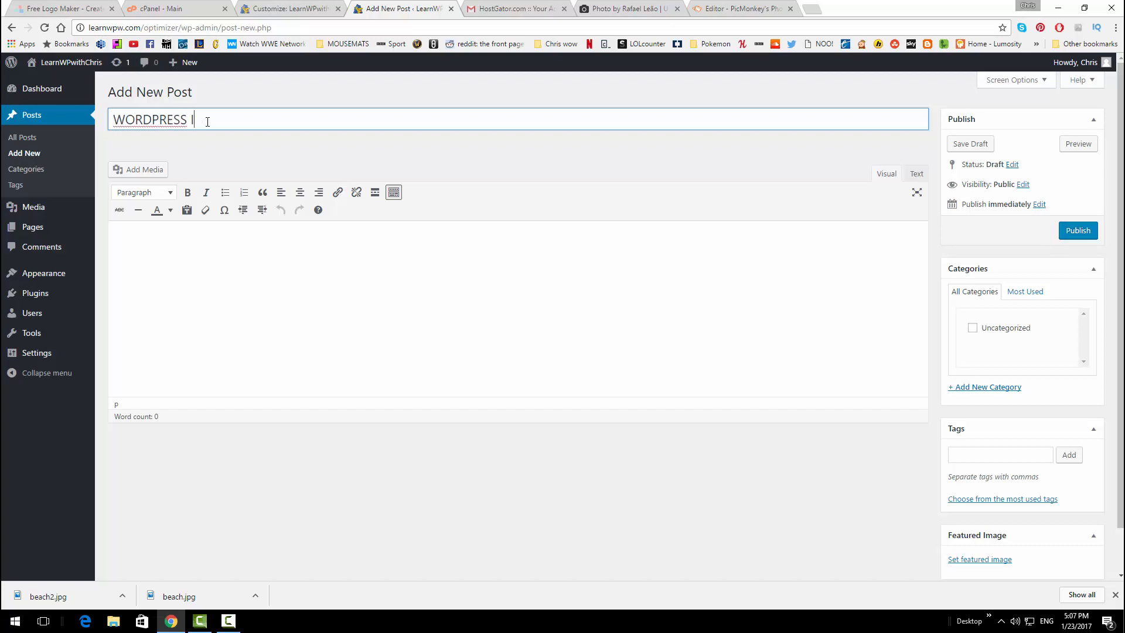
text(S EASY AND FUN!)
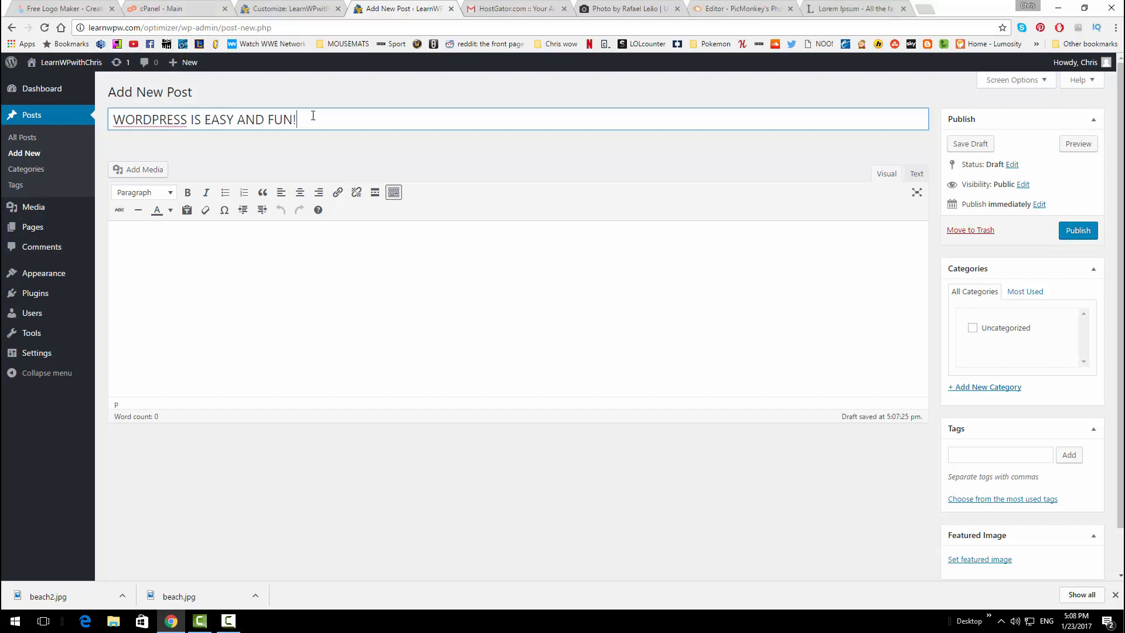
Paste the Lorem ipsum paragraphs into the body and publish the post
click(310, 252)
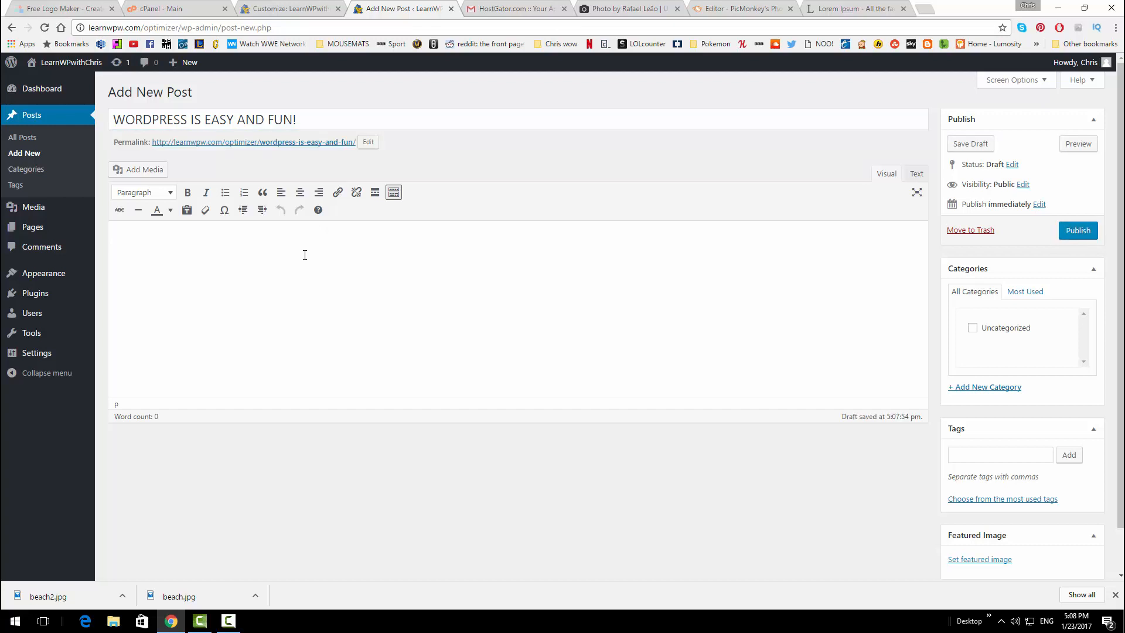
key(ctrl+v)
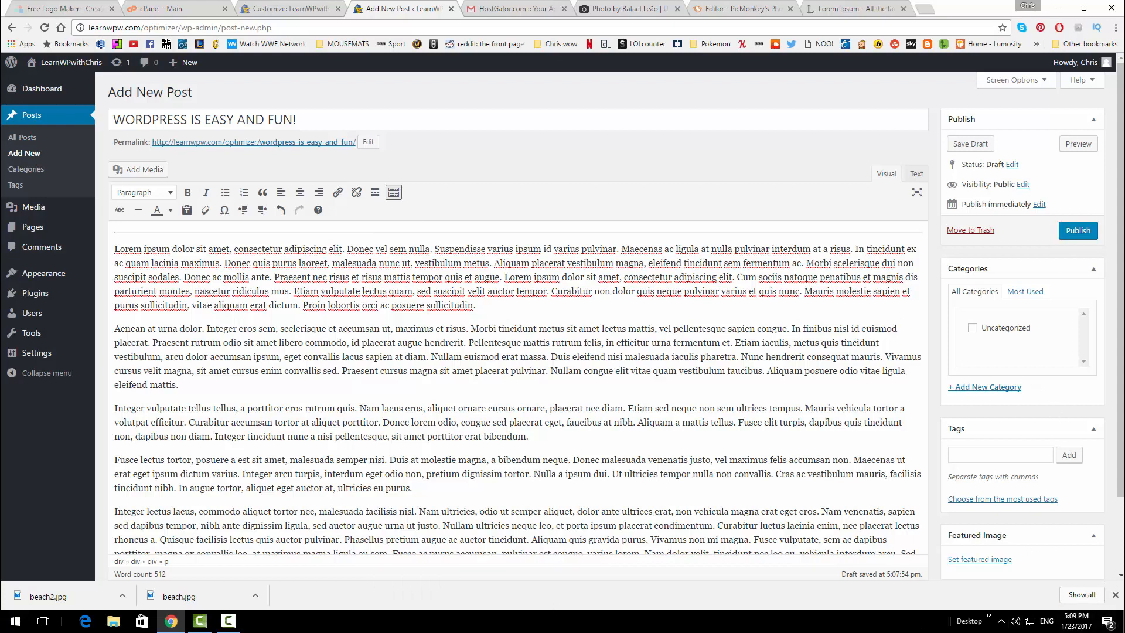
click(1076, 234)
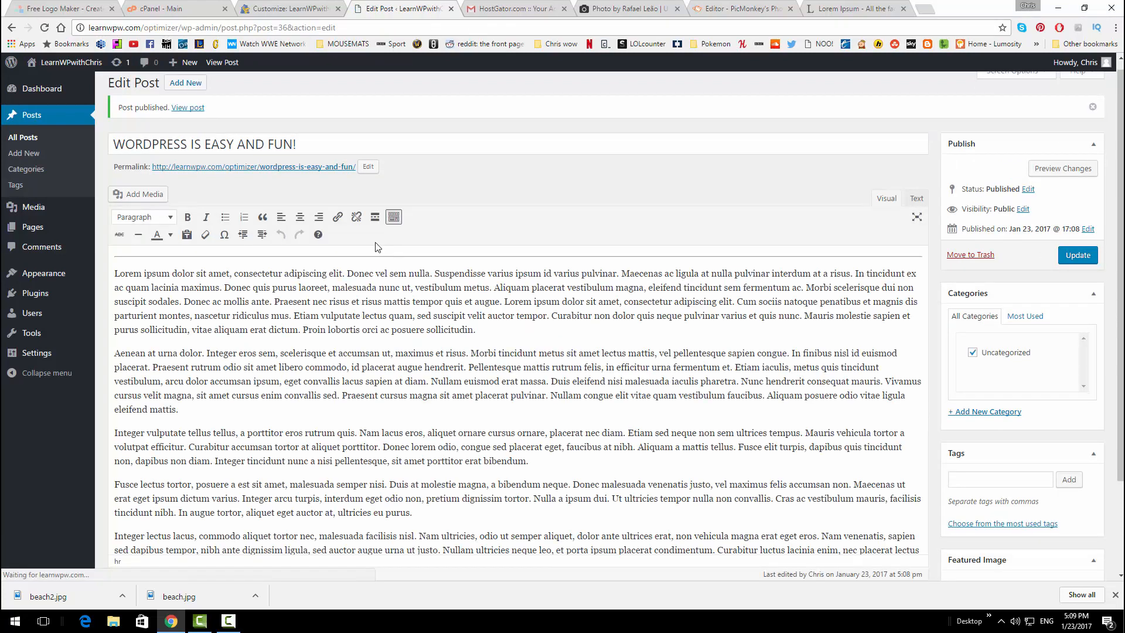
Start another new post titled 'HOSTGATOR IS AMAZING!'
click(186, 84)
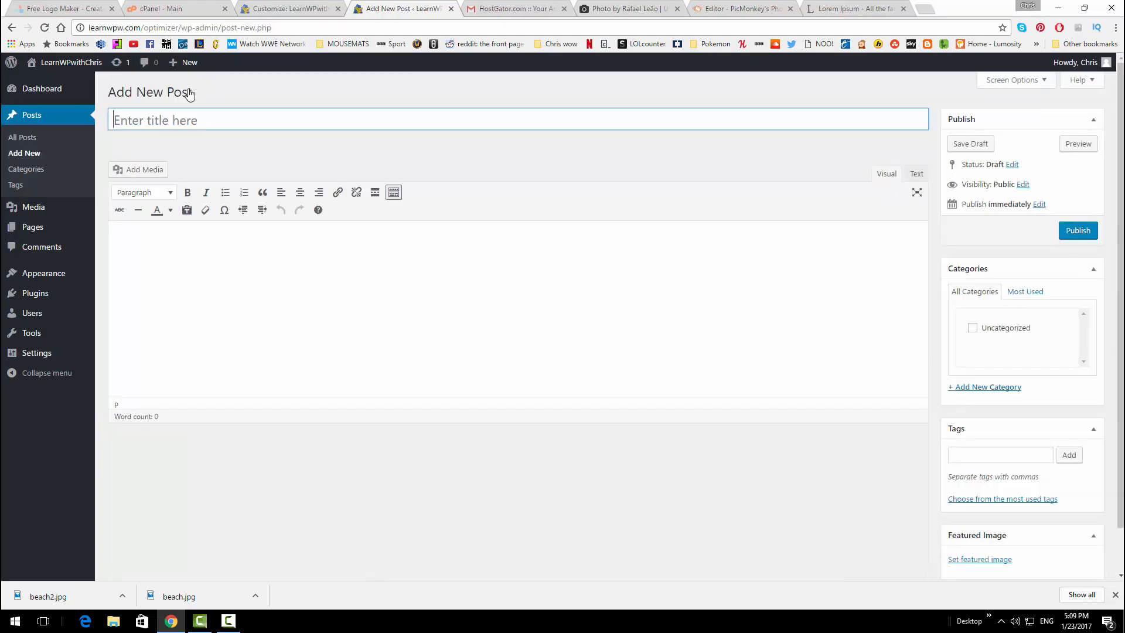
text(HOSGAT)
key(BackSpace)
key(BackSpace)
key(BackSpace)
text(TGATOR)
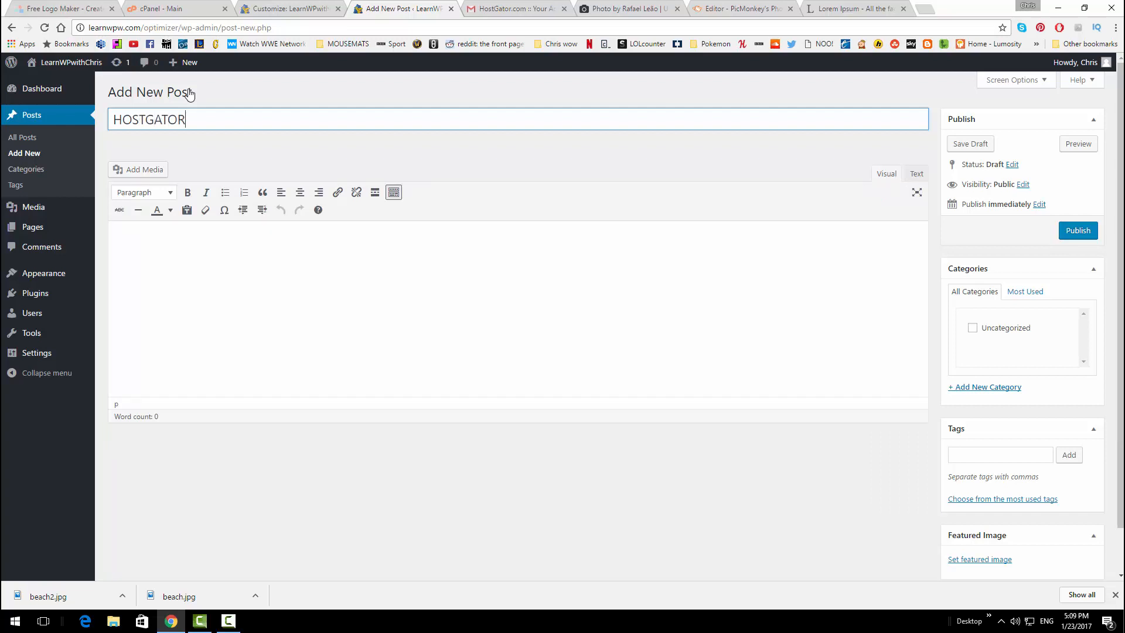
text( IS AMAZING!)
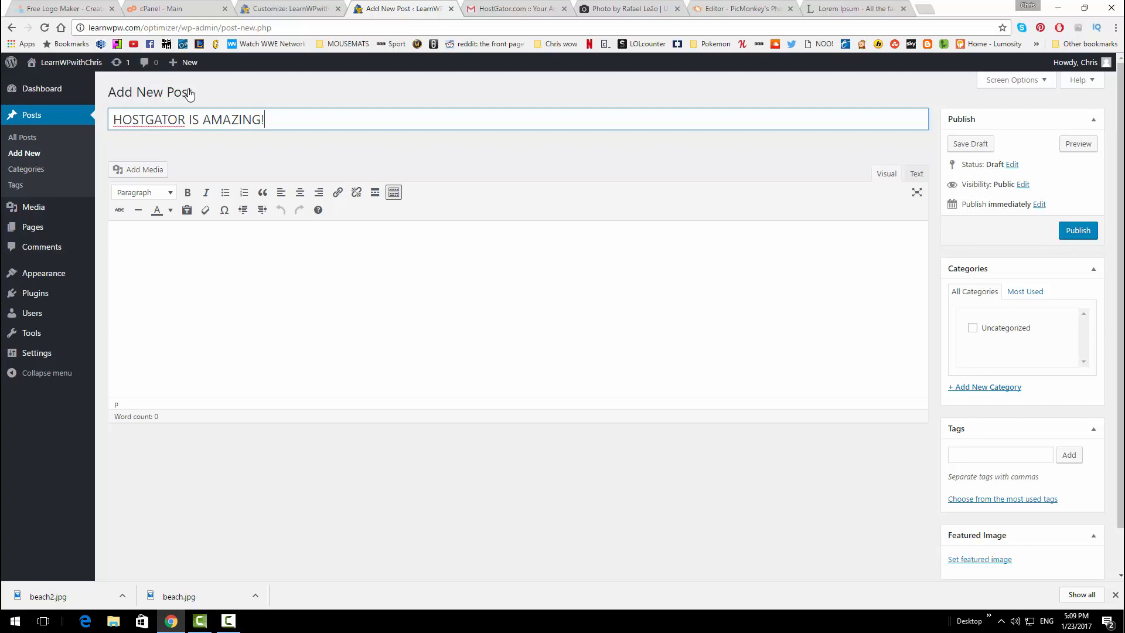
Paste the Lorem ipsum paragraphs into the body and publish it
click(257, 242)
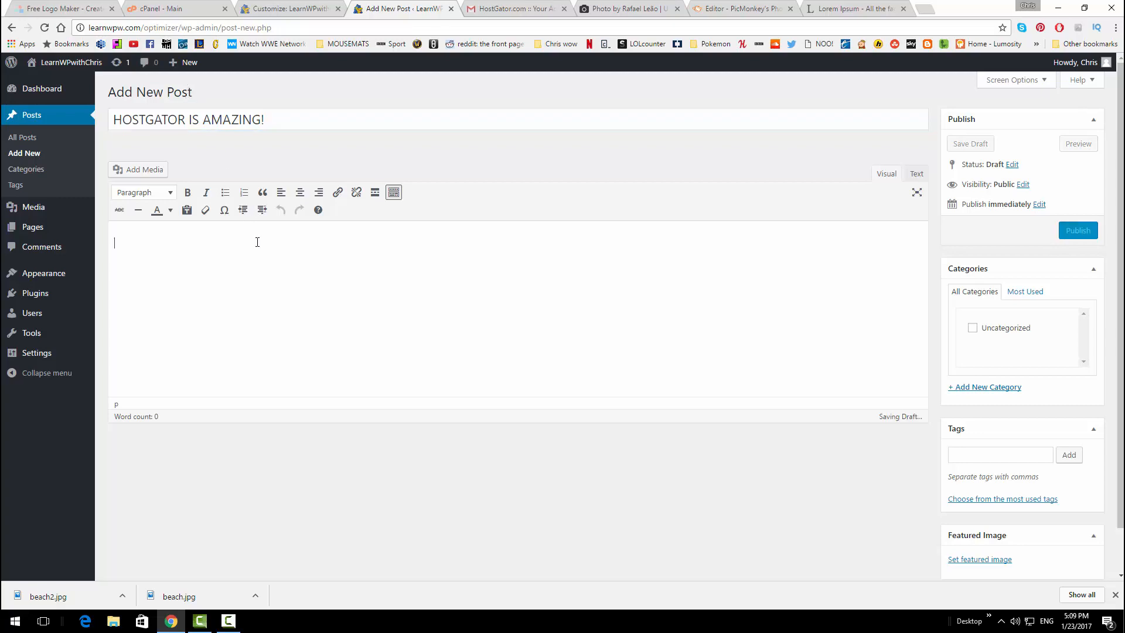
key(ctrl+v)
scroll(927, 216, up, 2)
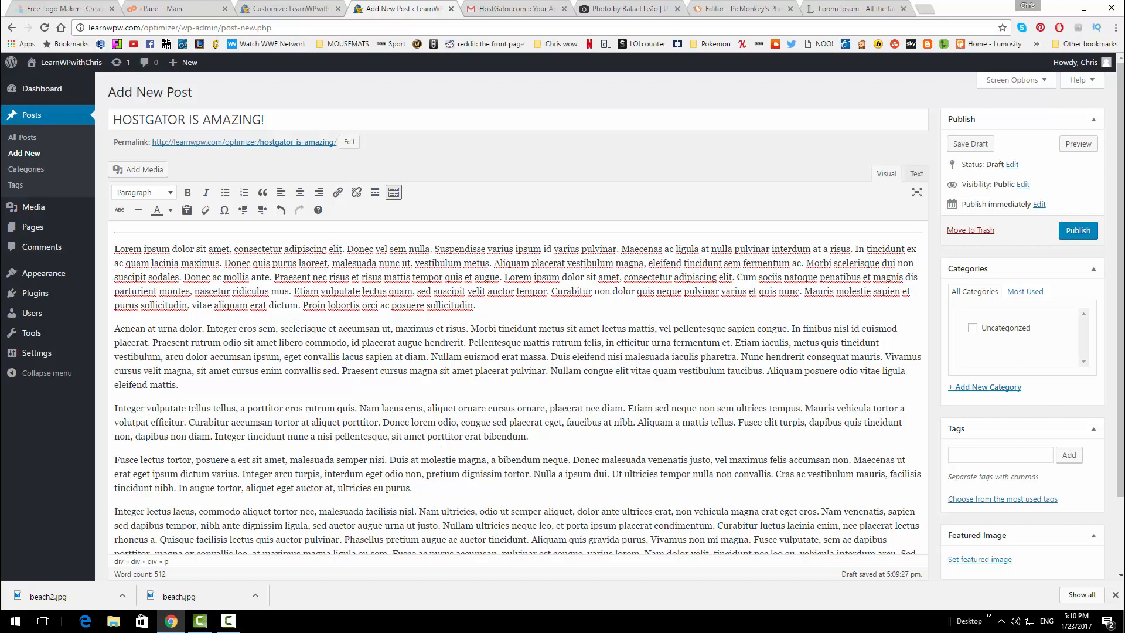
click(1077, 230)
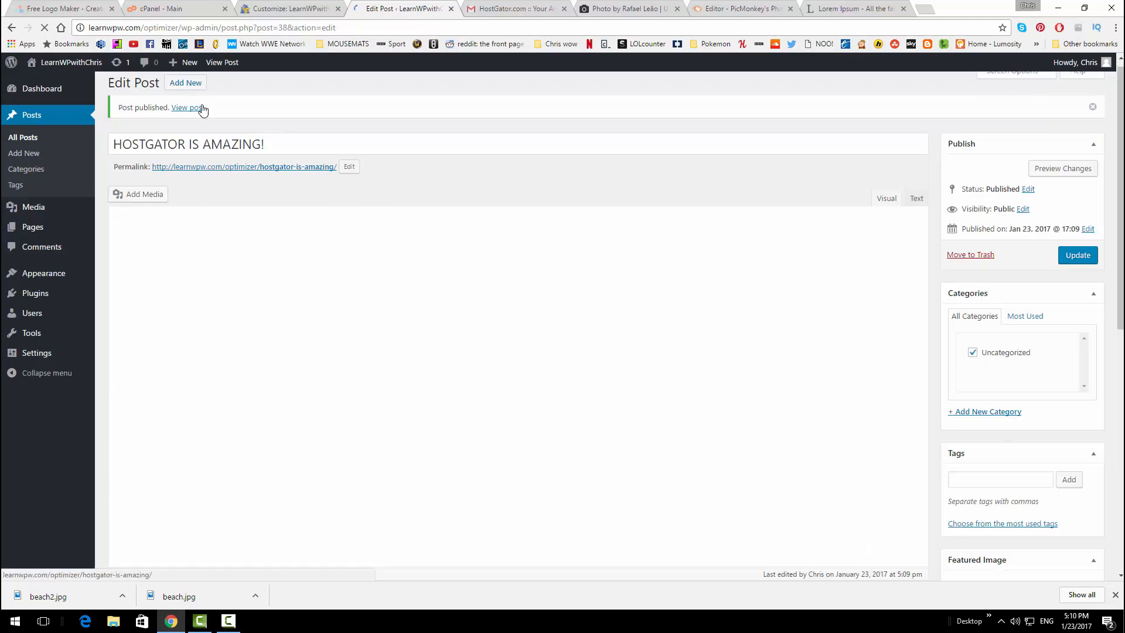
click(194, 83)
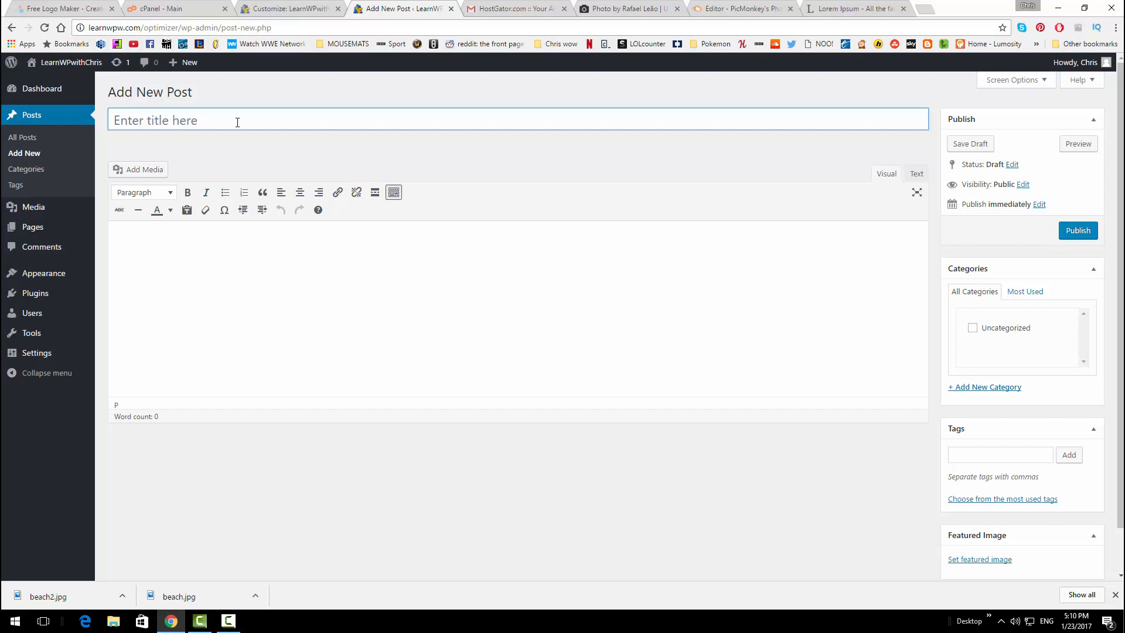
Title the third post 'WELCOME TO MY SITE'
text(WELCOME TO U)
key(BackSpace)
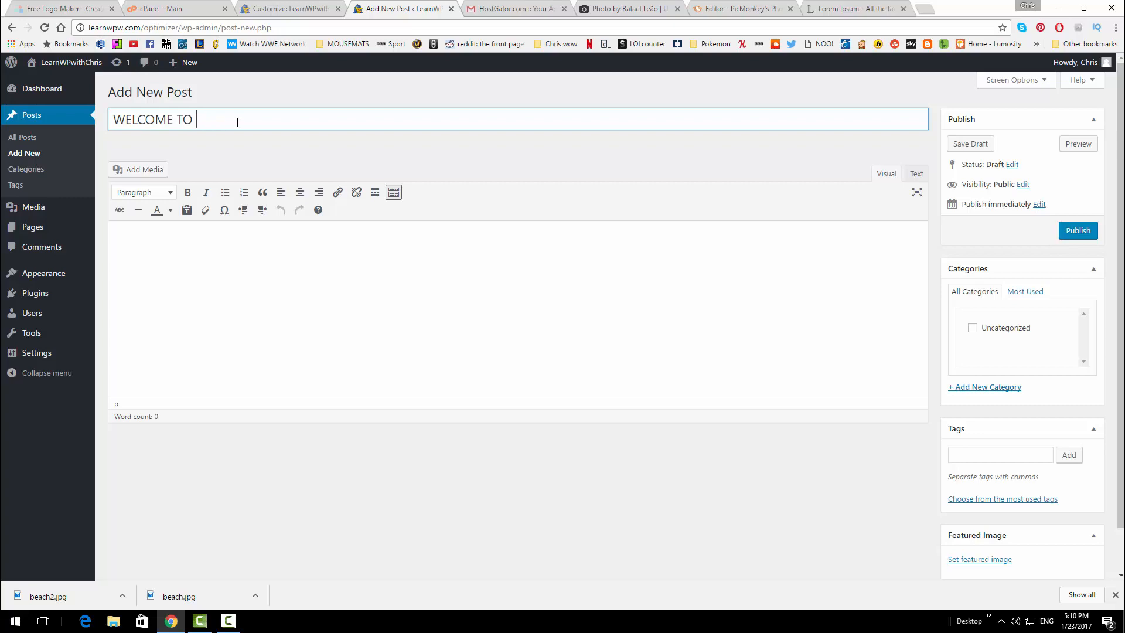
text(MY SITE)
Paste the Lorem ipsum paragraphs, publish the post, and return to the Posts list
click(247, 259)
key(ctrl+v)
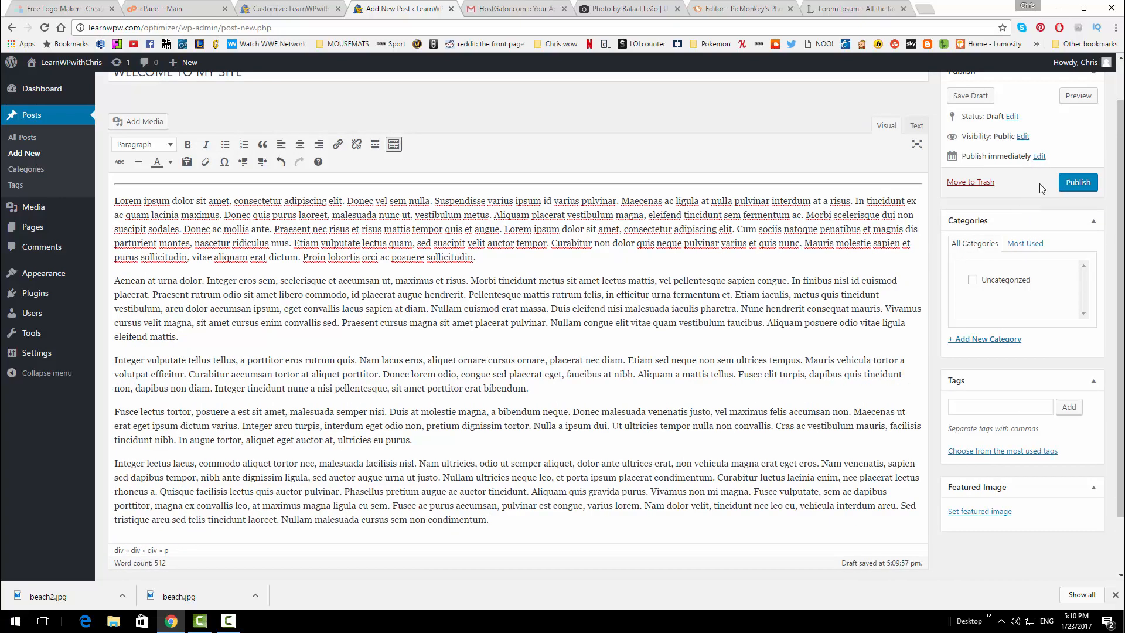
click(1076, 182)
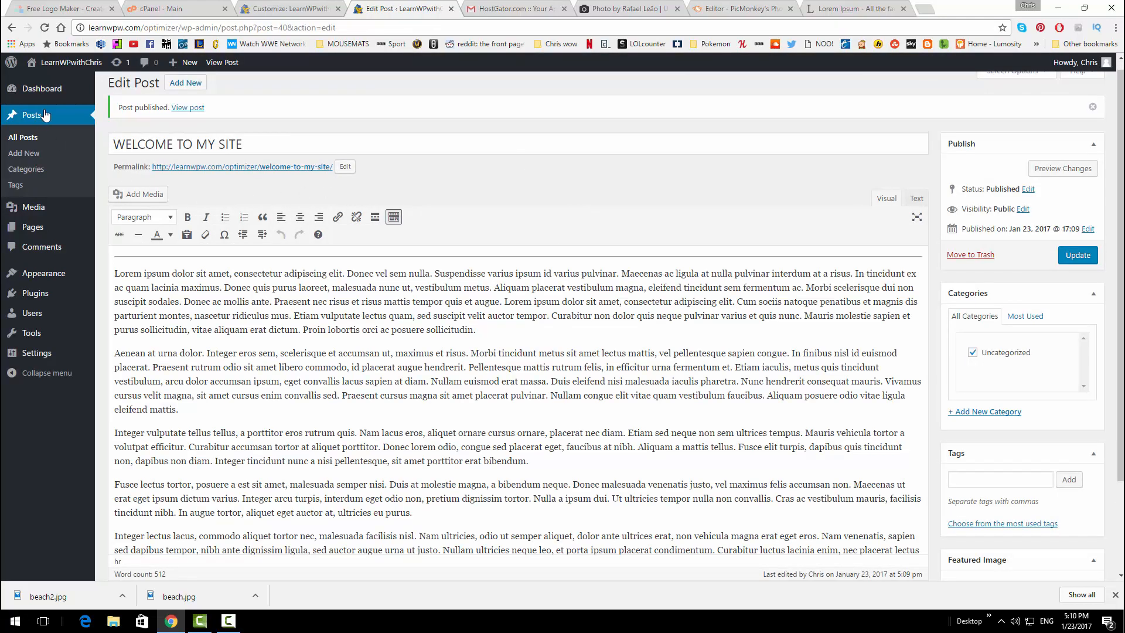
click(30, 138)
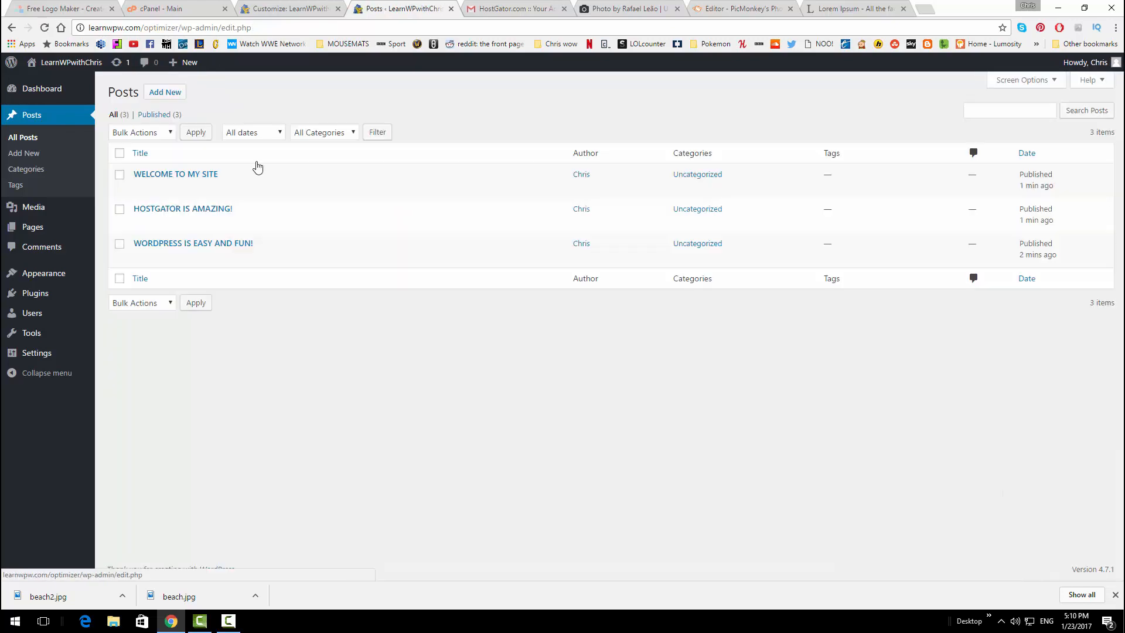
click(180, 175)
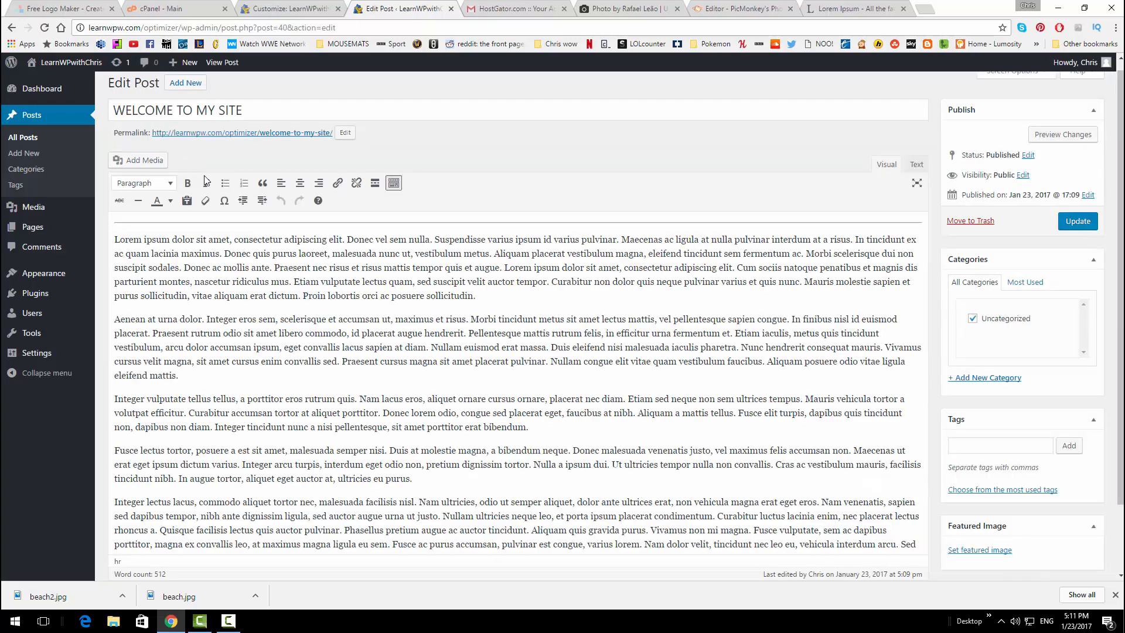
scroll(508, 218, down, 2)
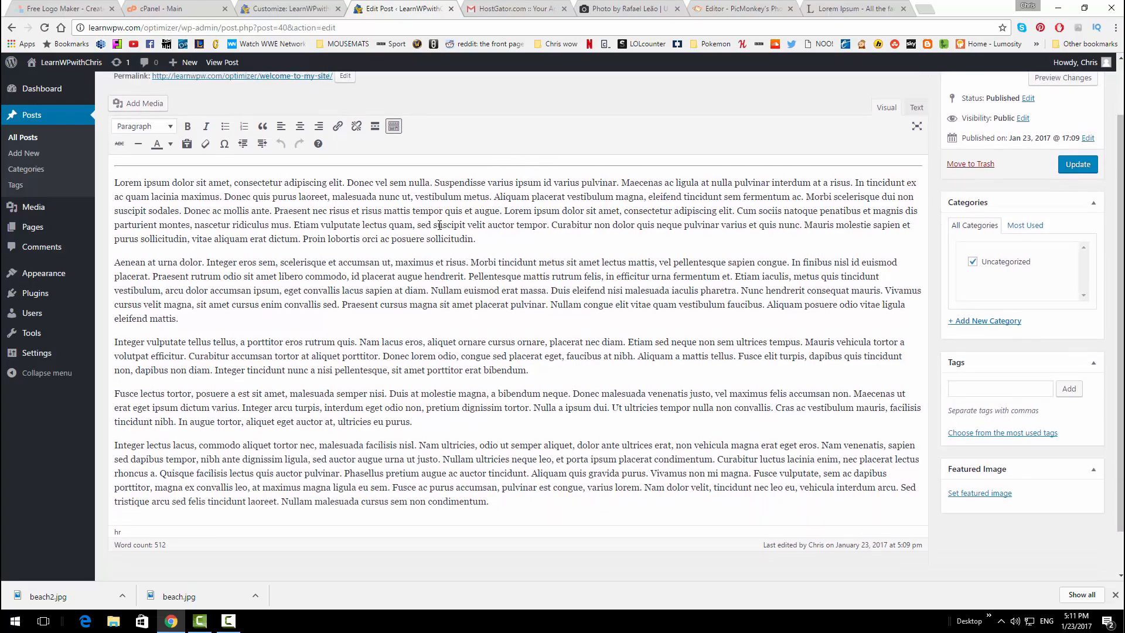
scroll(468, 215, up, 3)
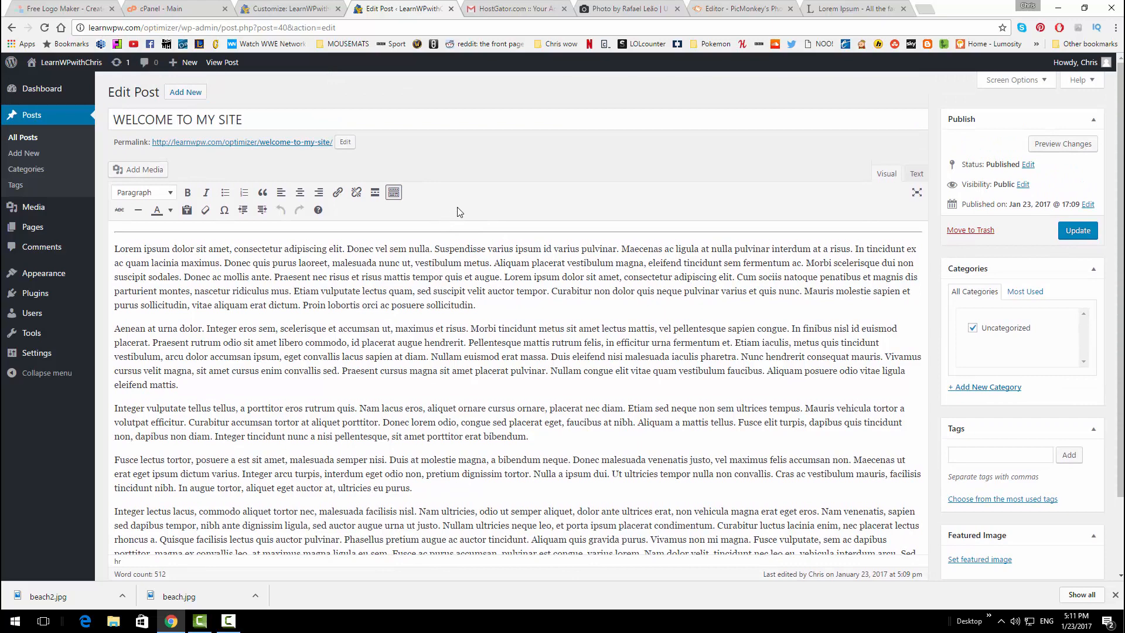
click(295, 6)
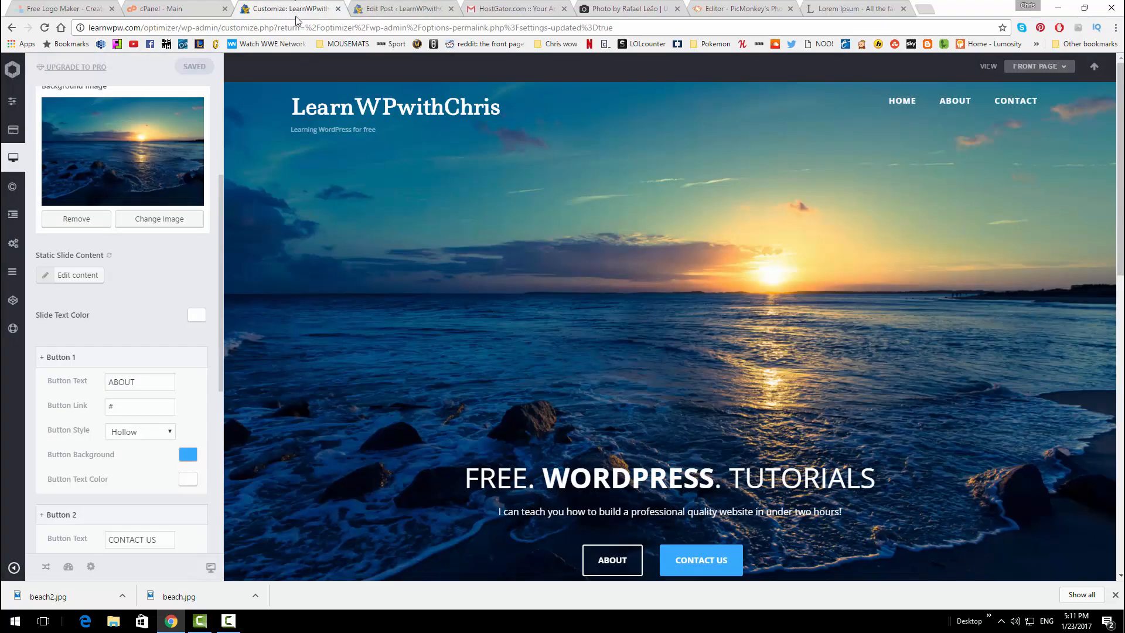
scroll(604, 216, down, 10)
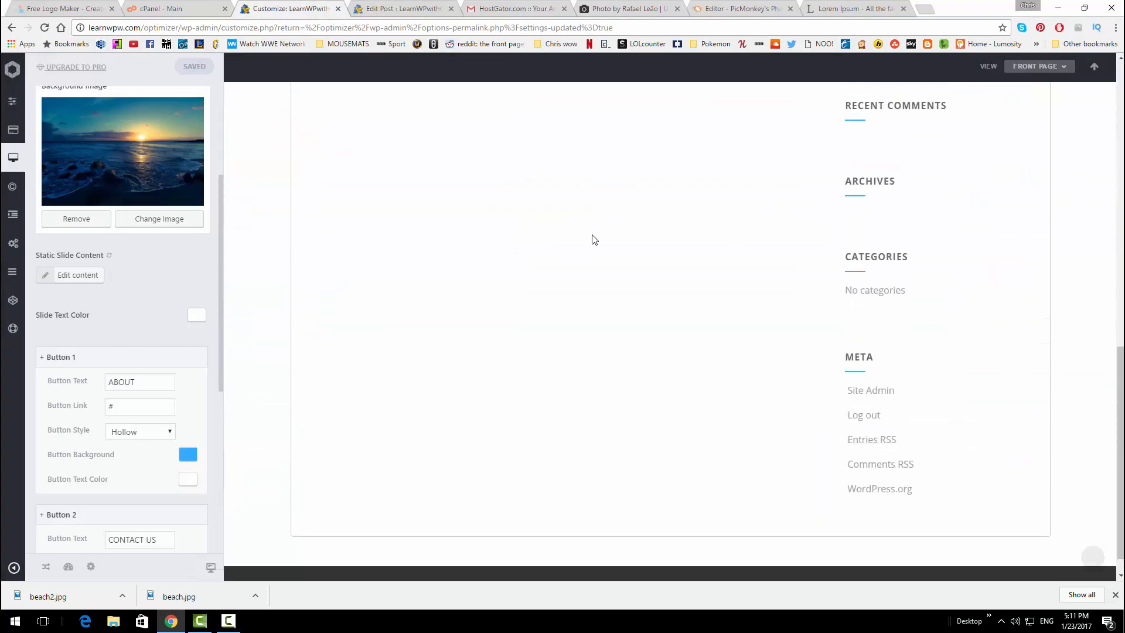
scroll(592, 238, up, 3)
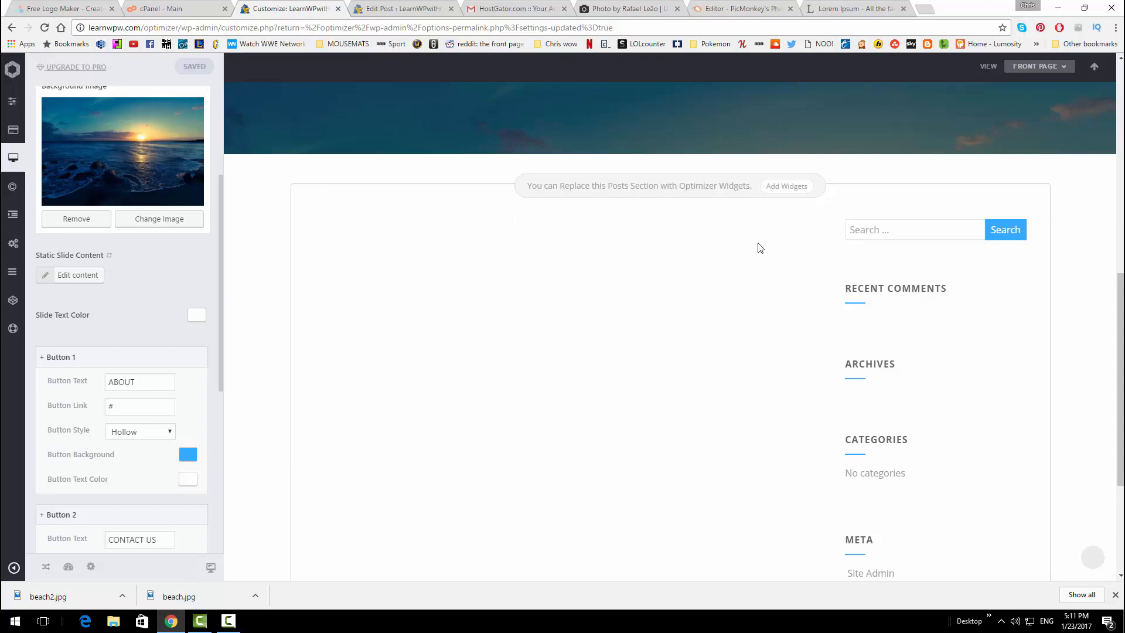
click(410, 7)
scroll(1000, 294, down, 2)
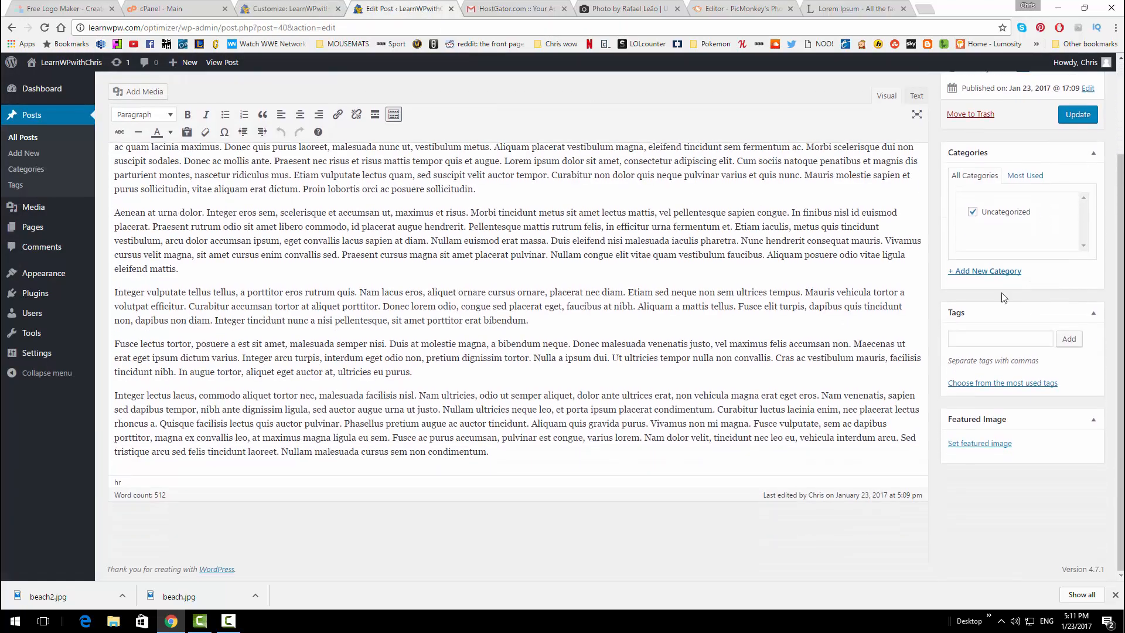
Make lighthouse.jpg the featured image, update the post, and open the live site in a new tab
click(977, 444)
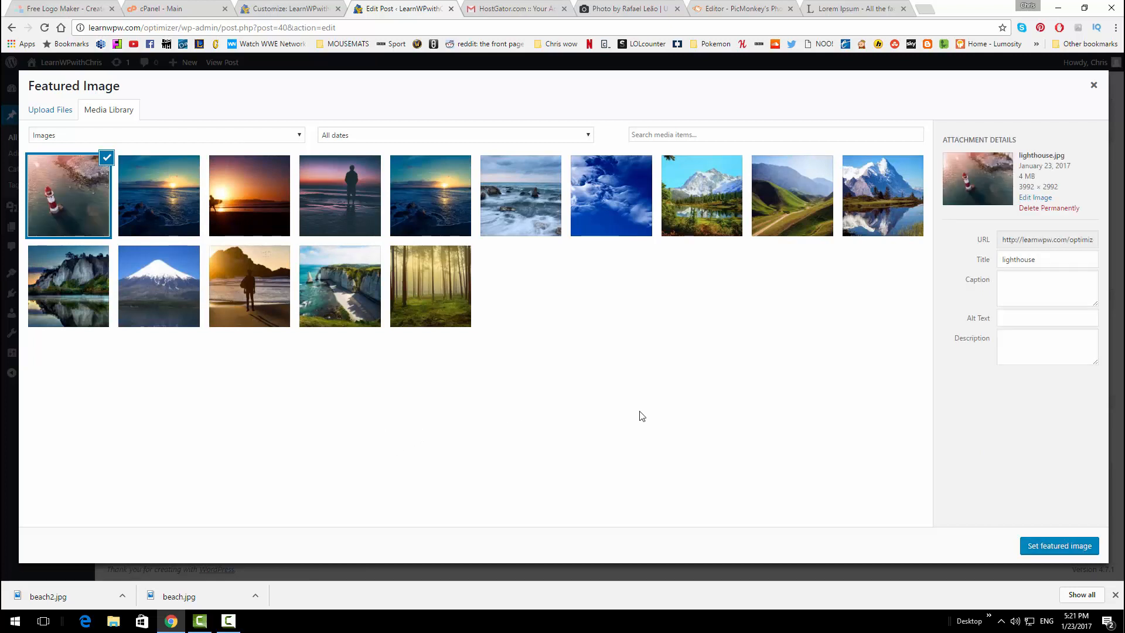
click(1040, 546)
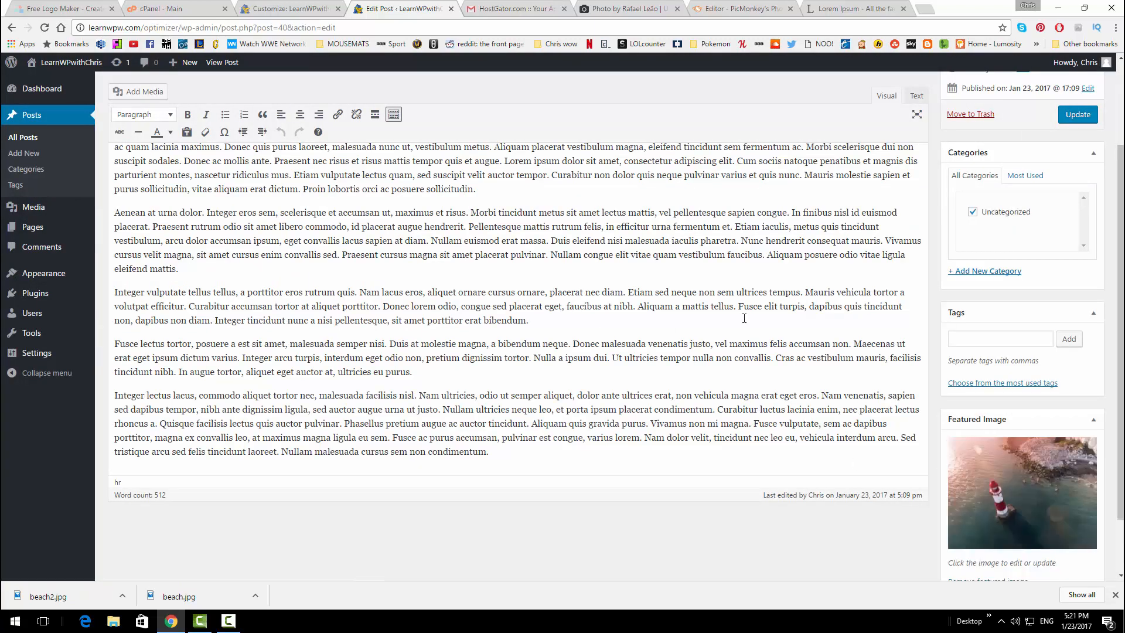
scroll(1017, 236, up, 2)
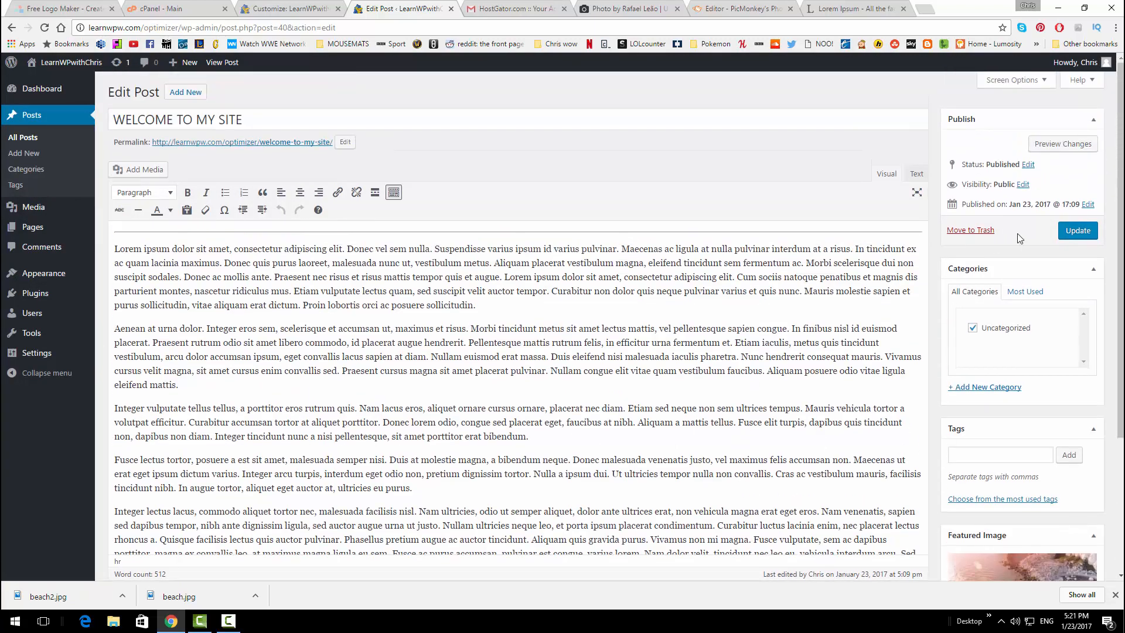
click(1077, 230)
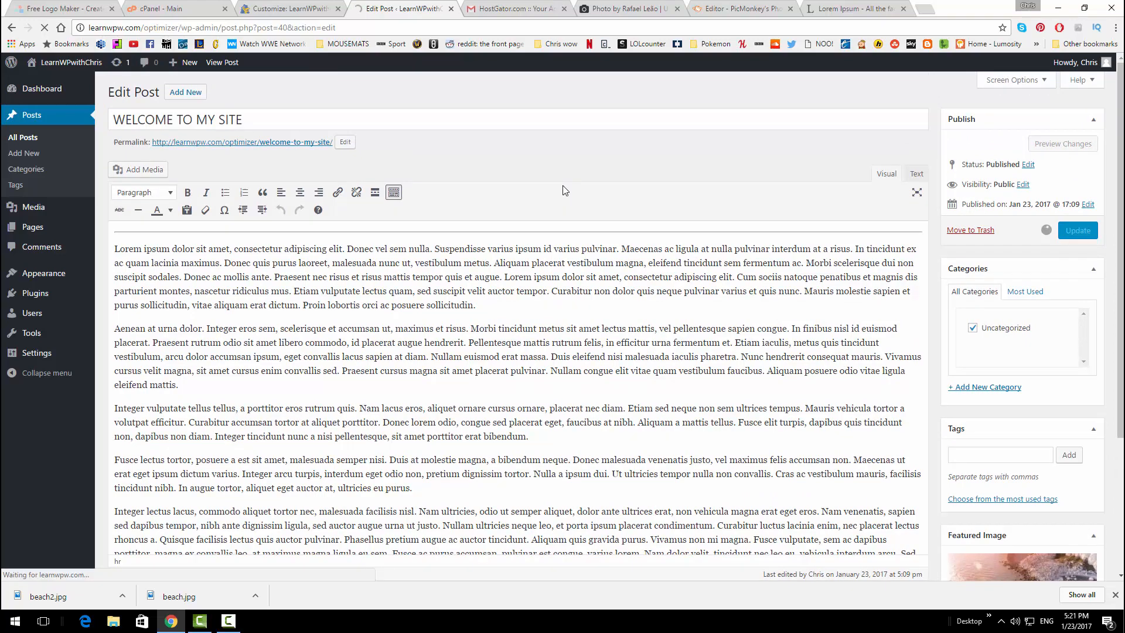
mouse_move(68, 63)
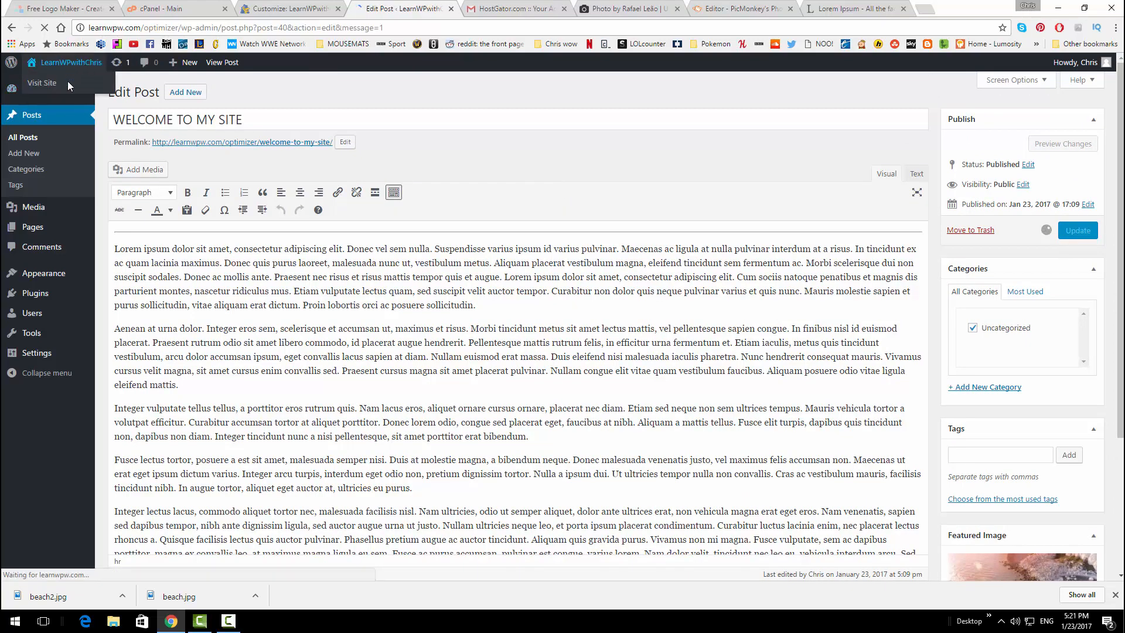
middle_click(52, 82)
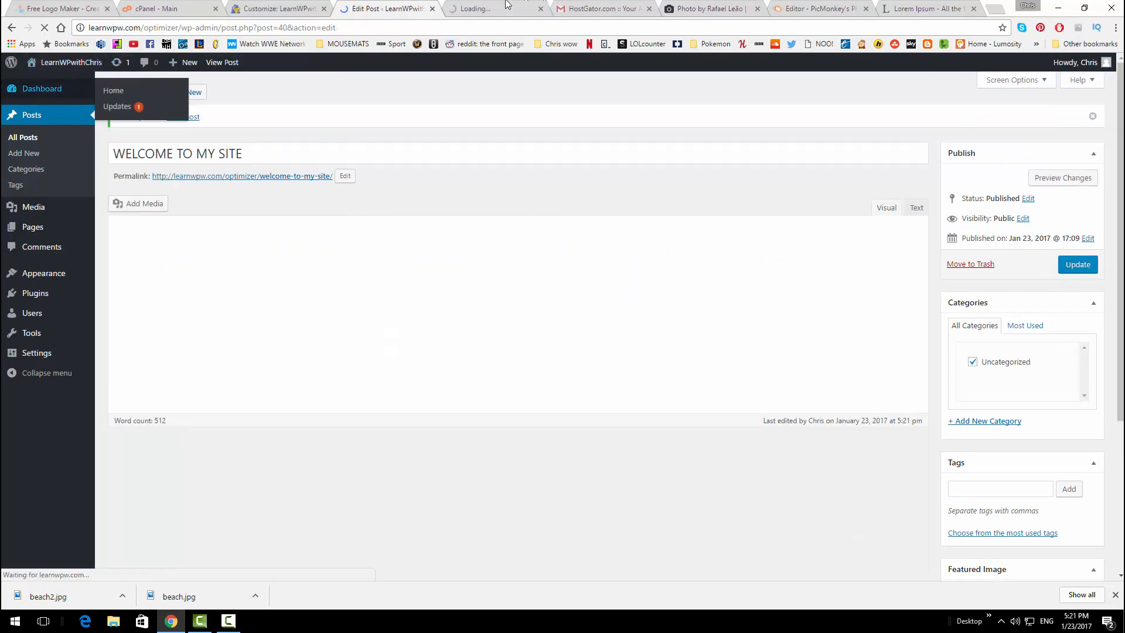
Check the front page lists WELCOME TO MY SITE with its lighthouse thumbnail, then return to the editor
click(507, 6)
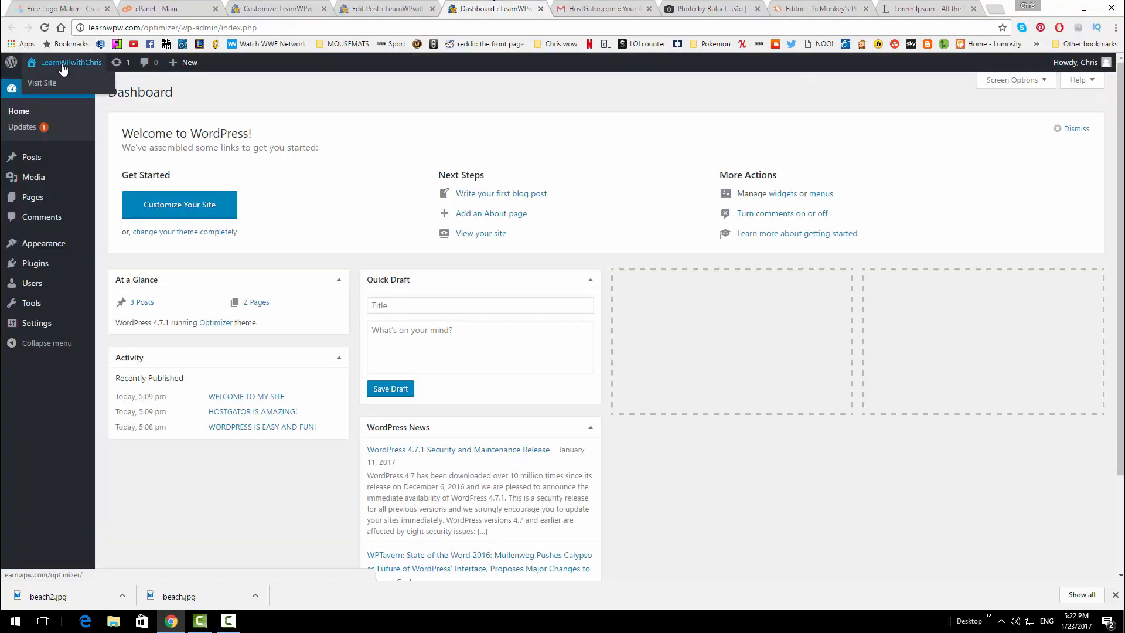
click(64, 83)
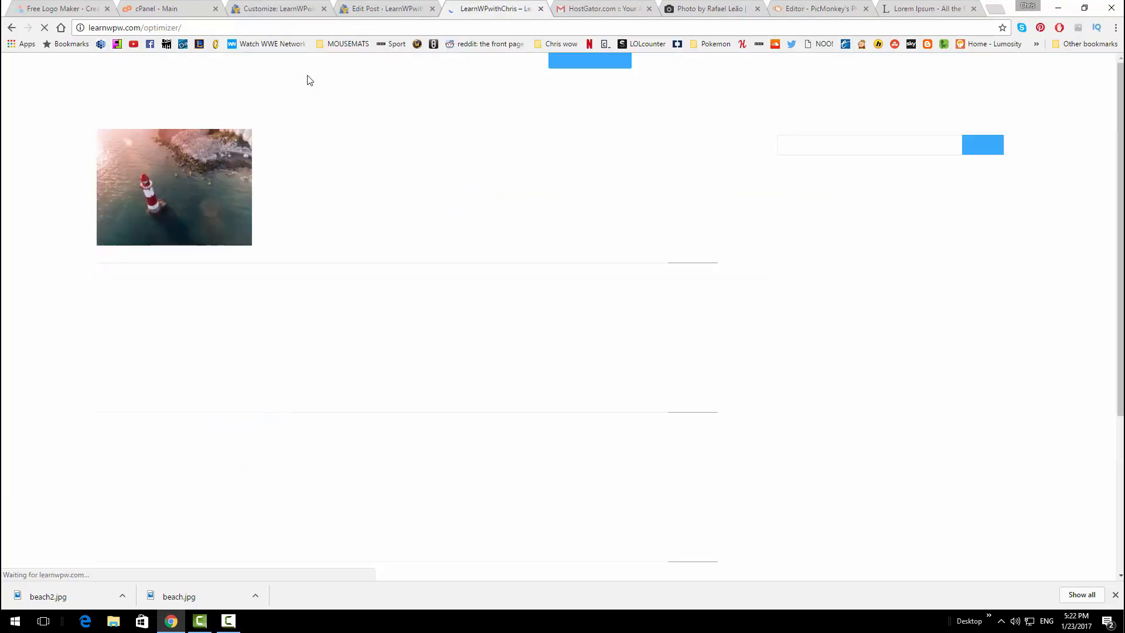
scroll(532, 222, down, 10)
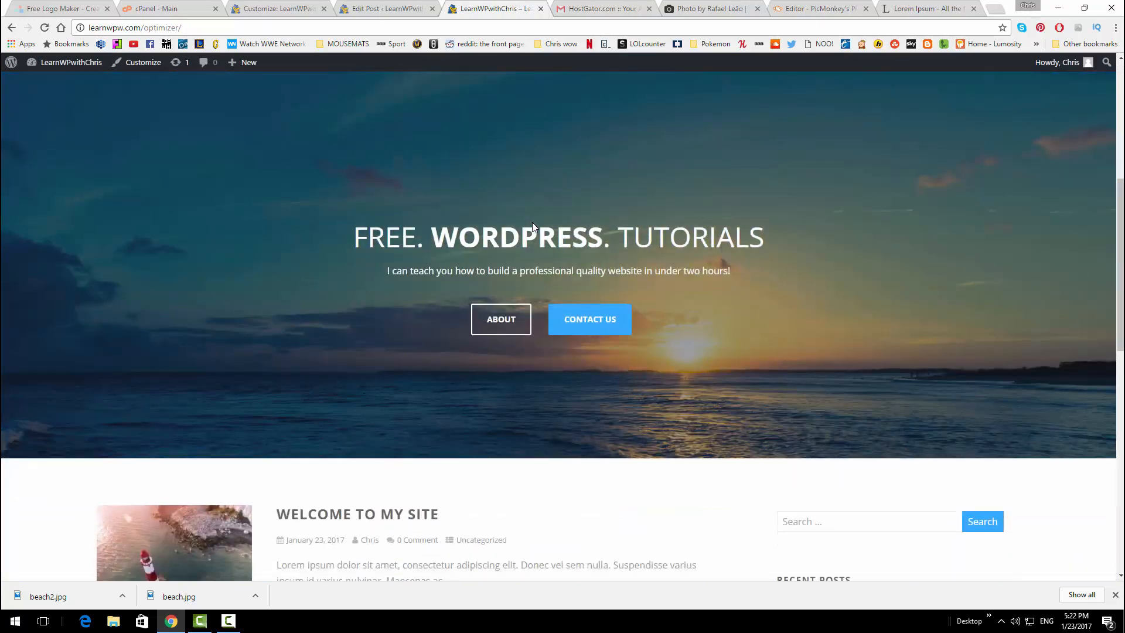
scroll(445, 205, up, 1)
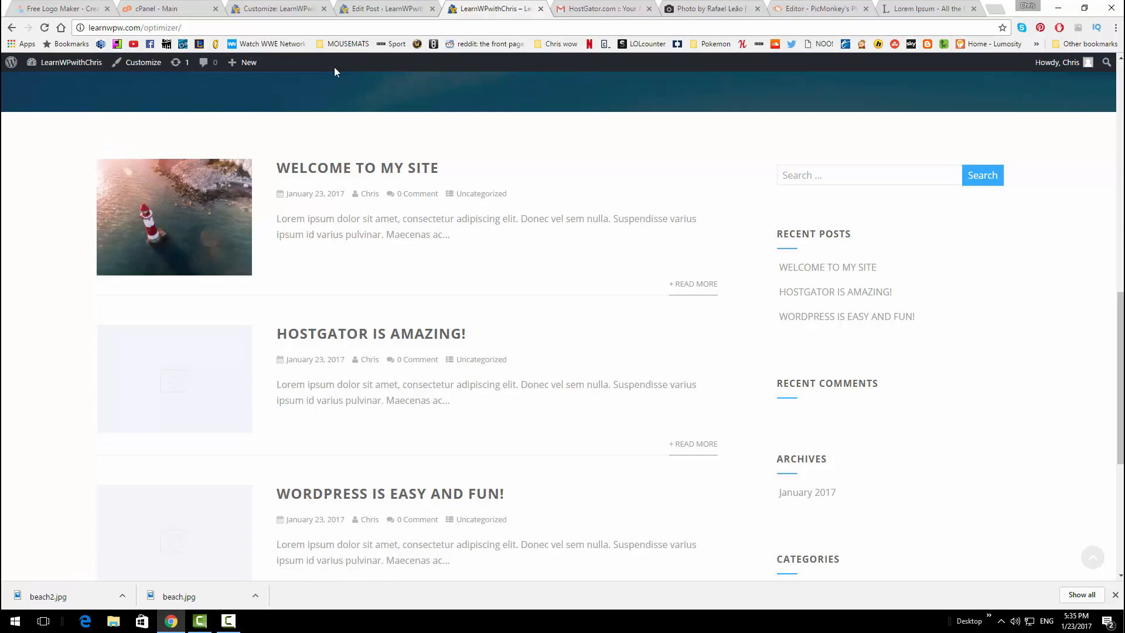
click(374, 6)
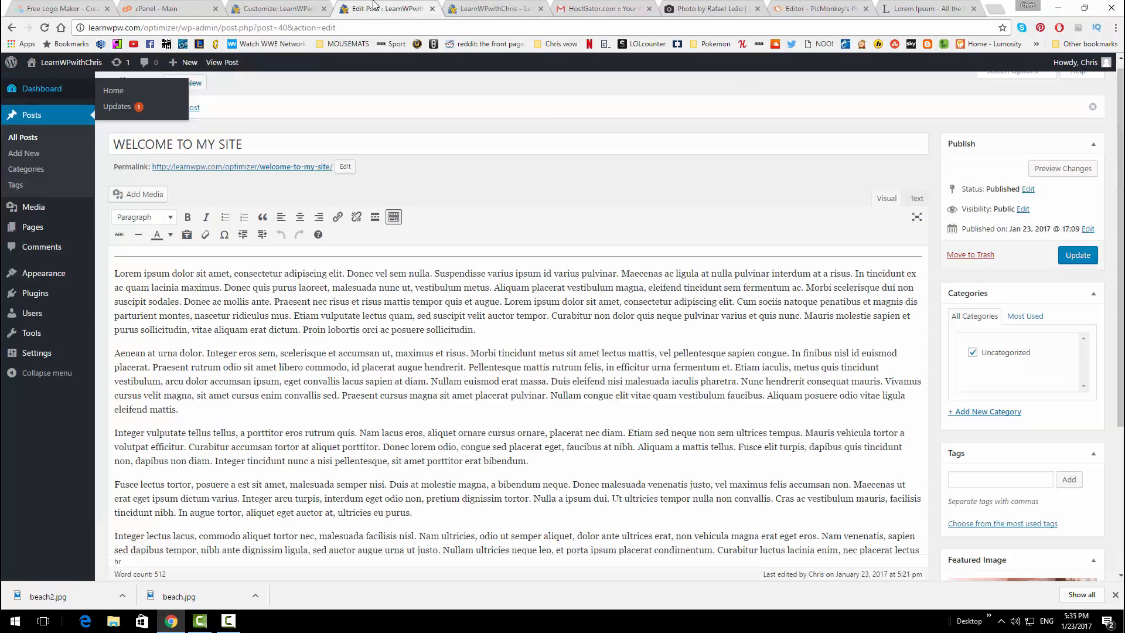
Open HOSTGATOR IS AMAZING! from Posts, set man.jpg as its featured image, and update
click(34, 117)
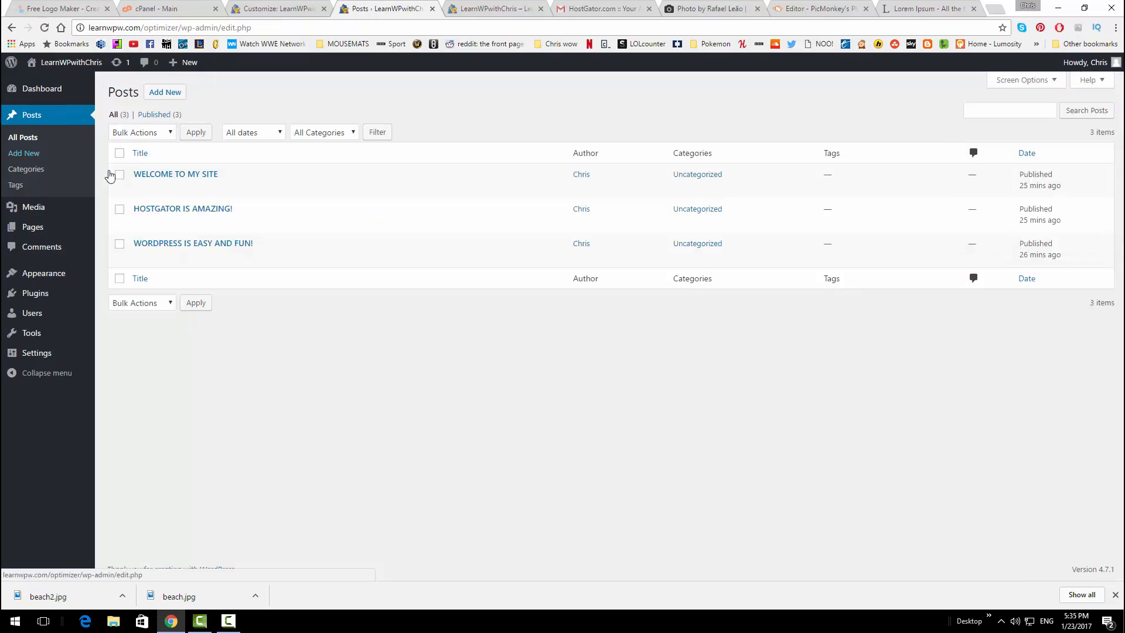
click(199, 210)
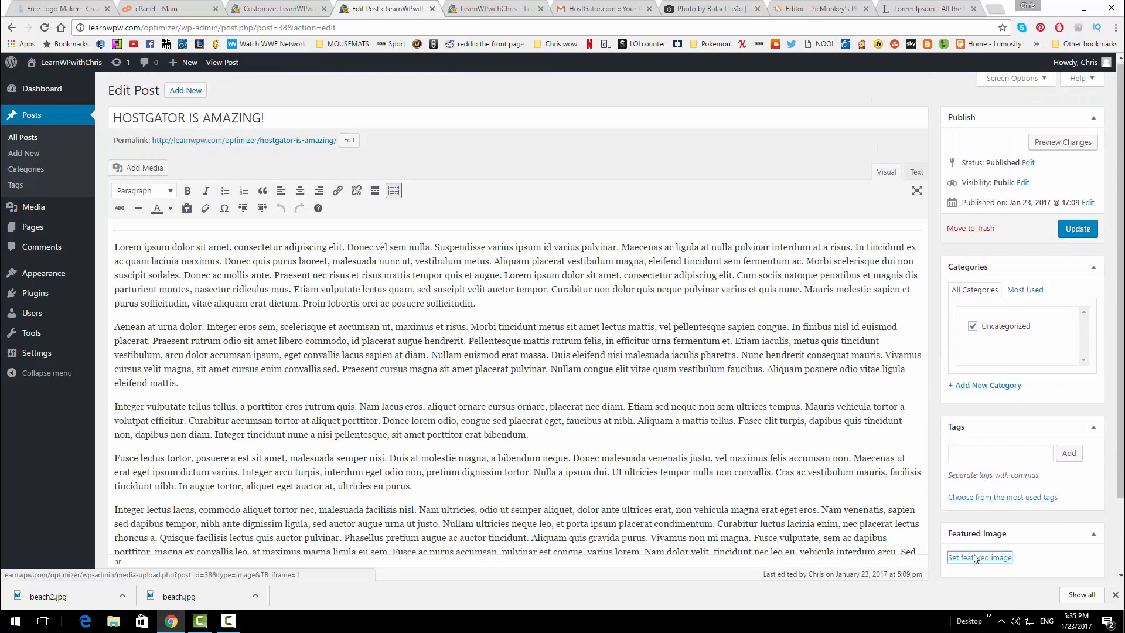
click(980, 557)
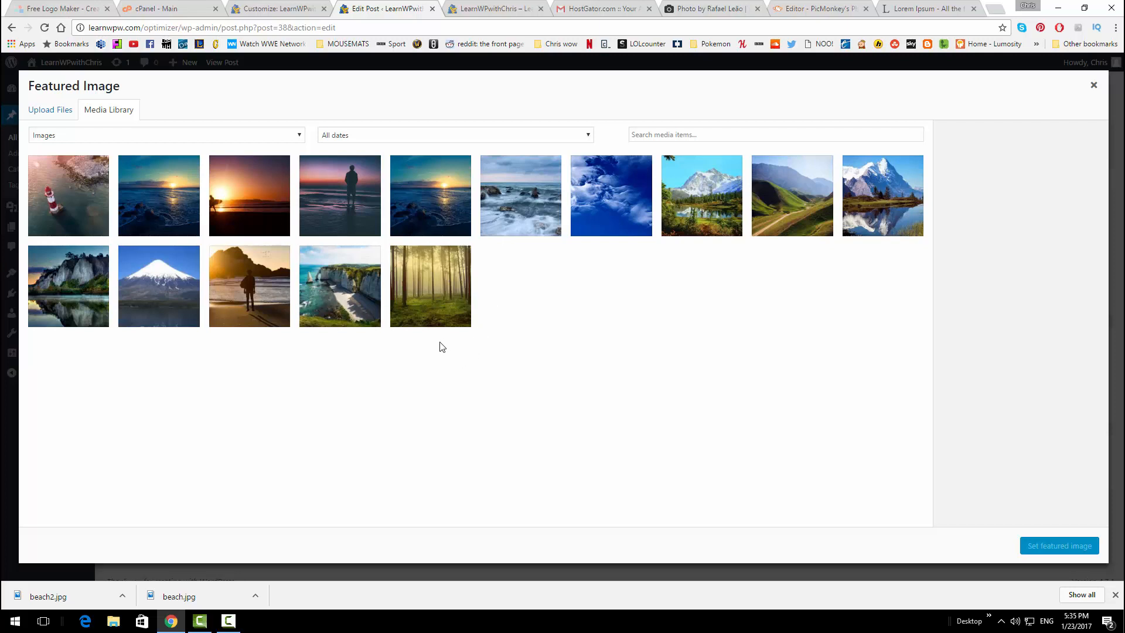
click(261, 304)
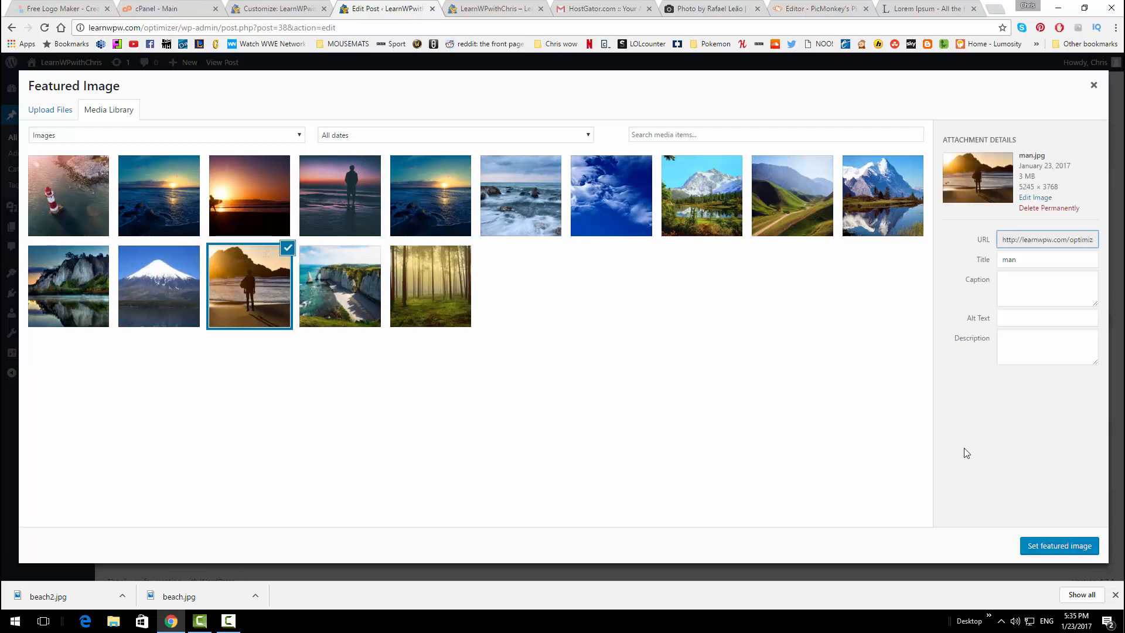
click(1059, 546)
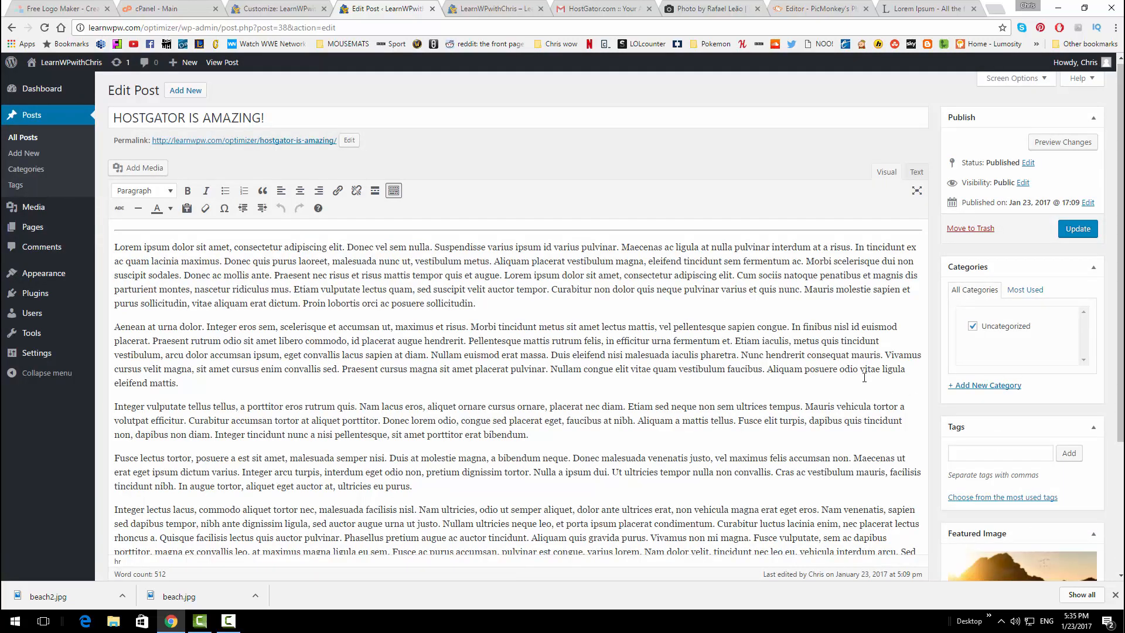
click(1076, 228)
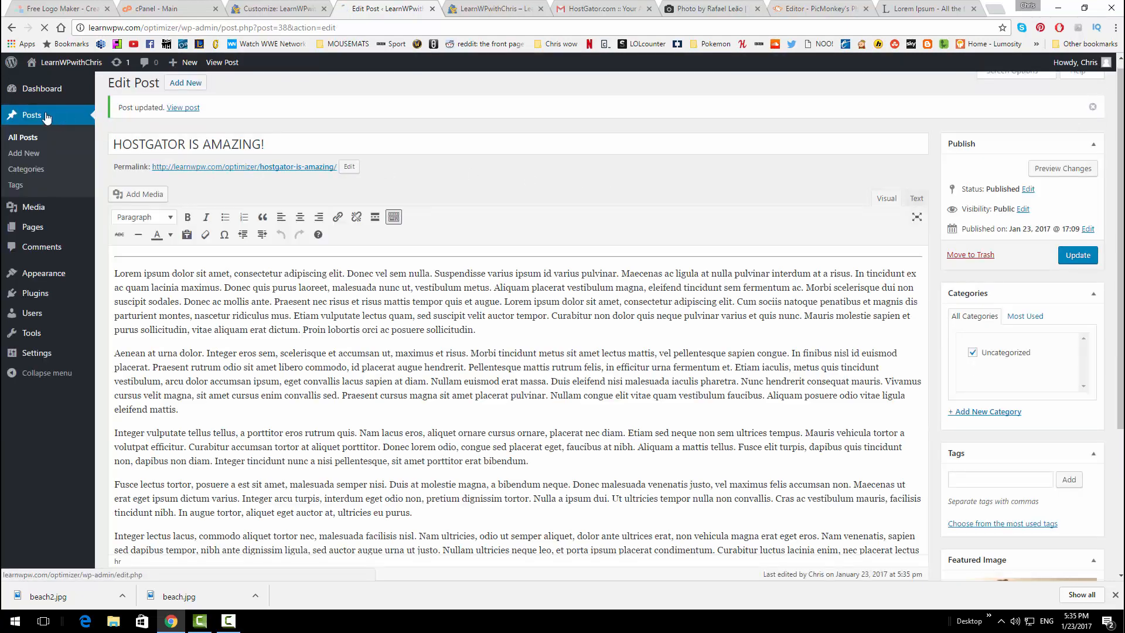
Open WORDPRESS IS EASY AND FUN! from All Posts and set rocks.jpg as its featured image
click(46, 118)
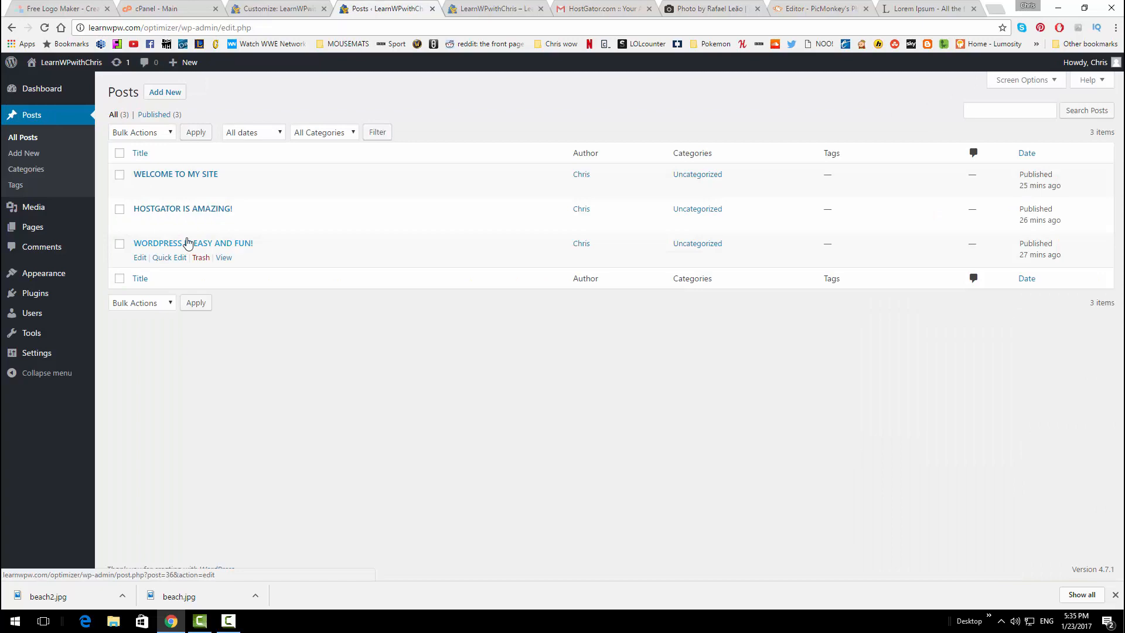
click(182, 243)
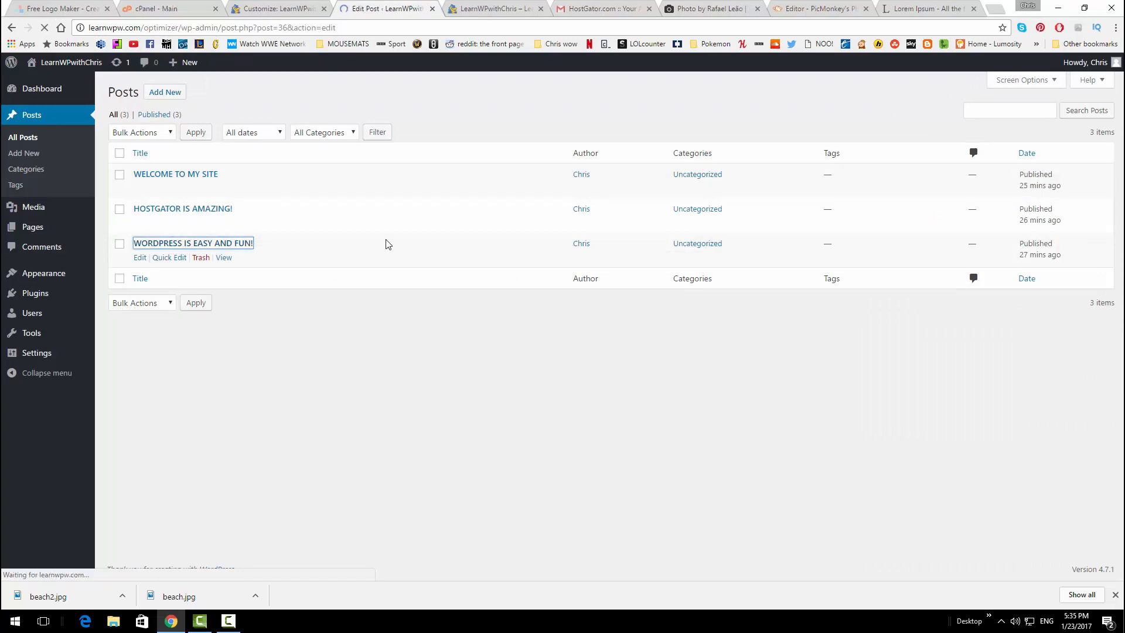
scroll(990, 460, down, 2)
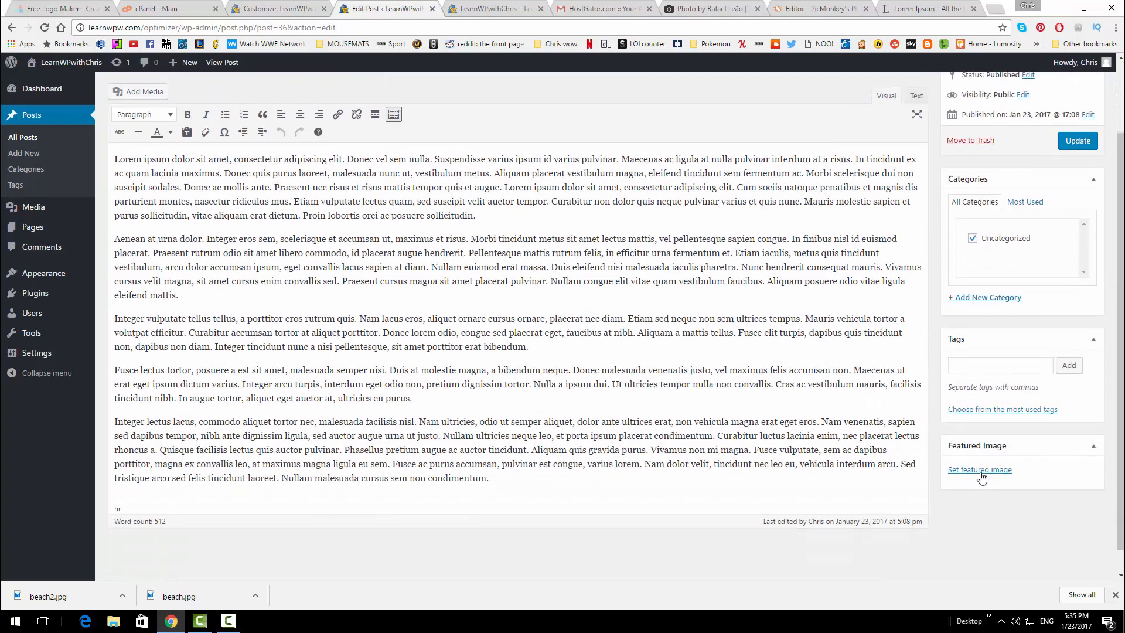
click(981, 472)
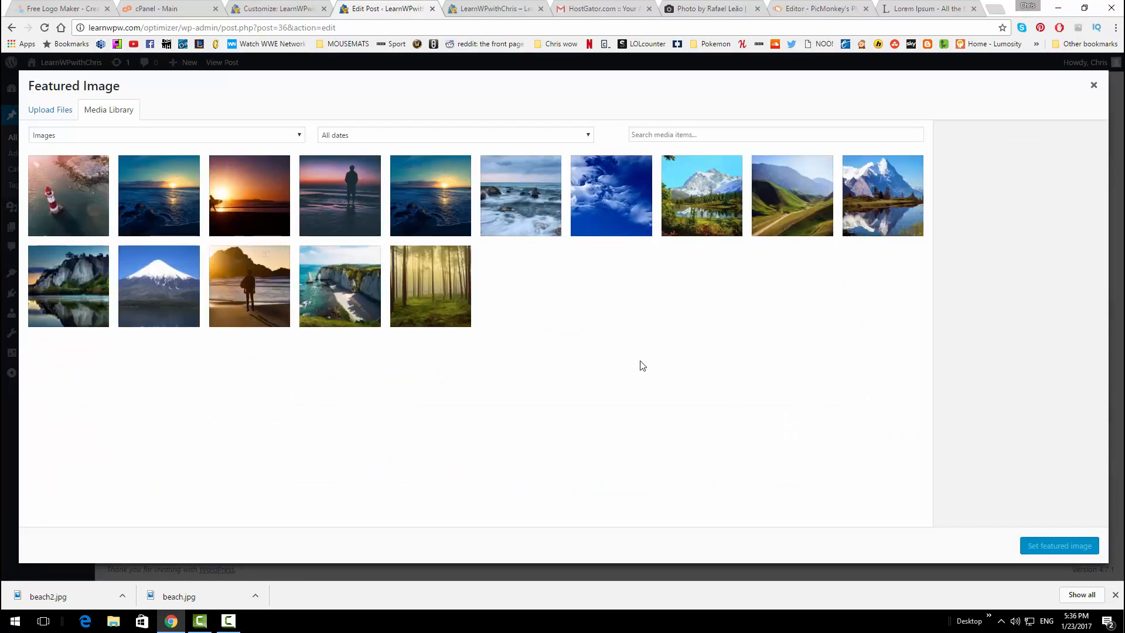
click(522, 215)
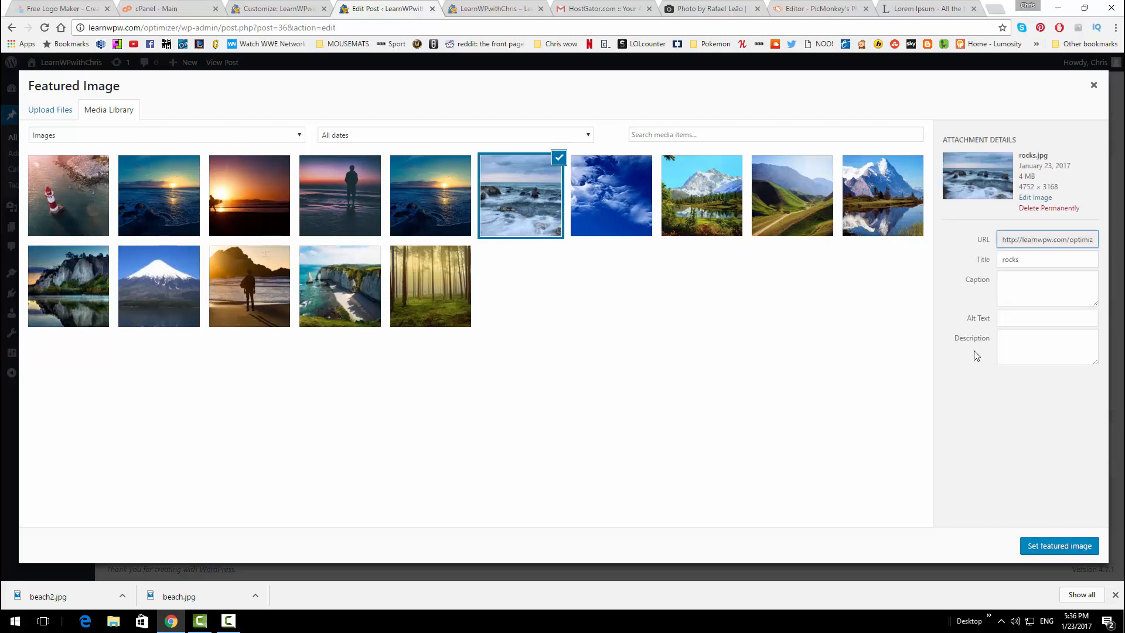
click(1032, 546)
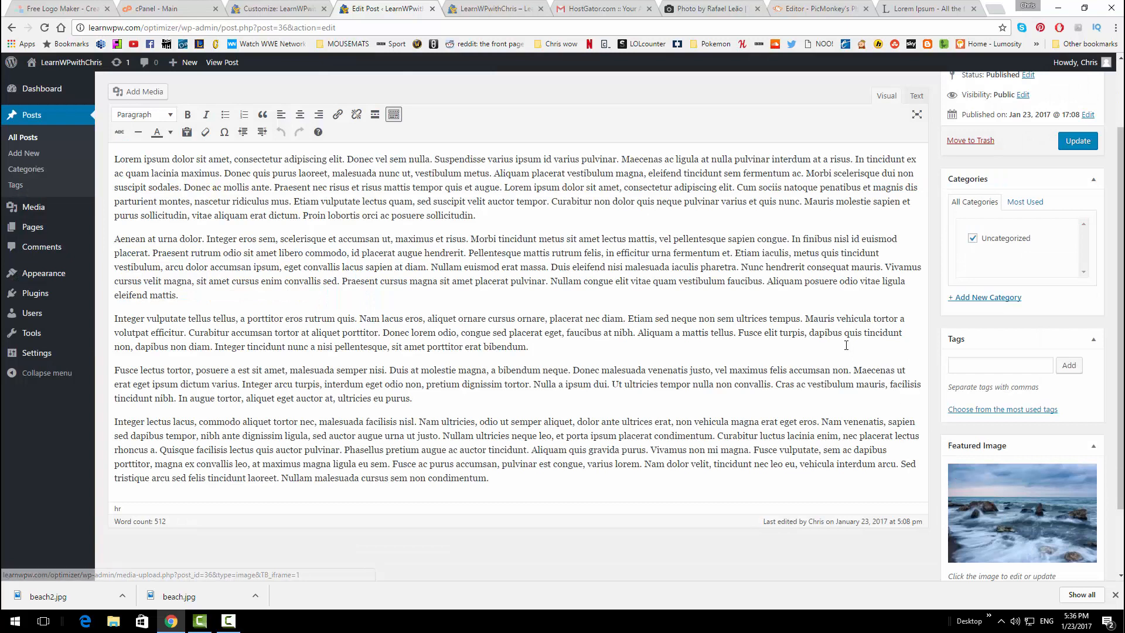
Update the WORDPRESS IS EASY AND FUN! post and reload the front page to check all three thumbnails
click(1083, 148)
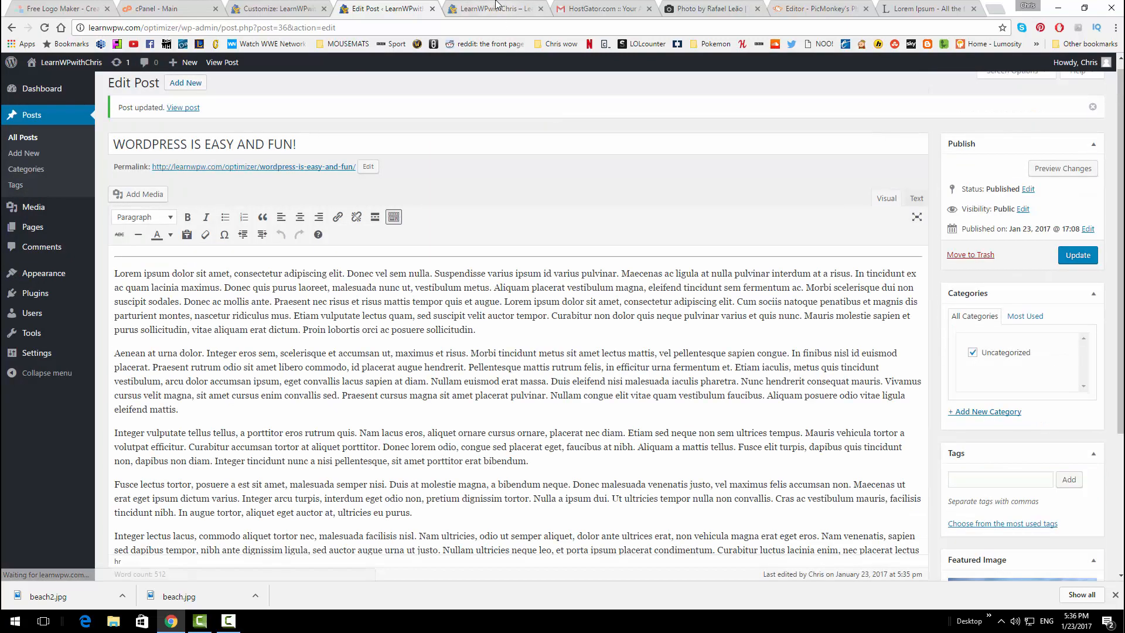
click(495, 8)
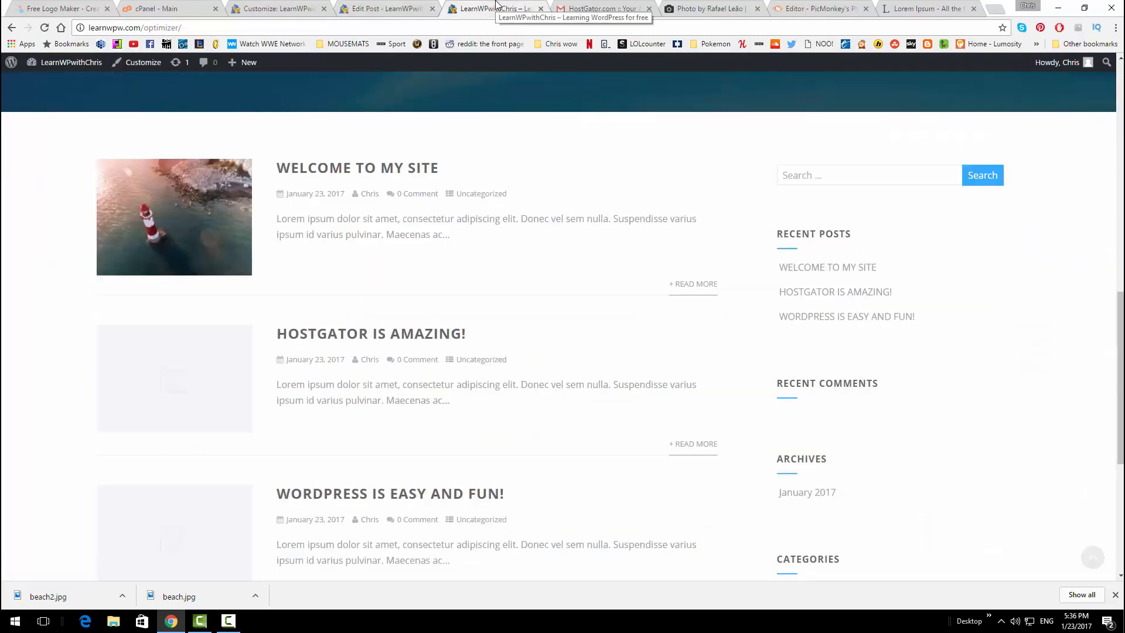
scroll(344, 178, up, 5)
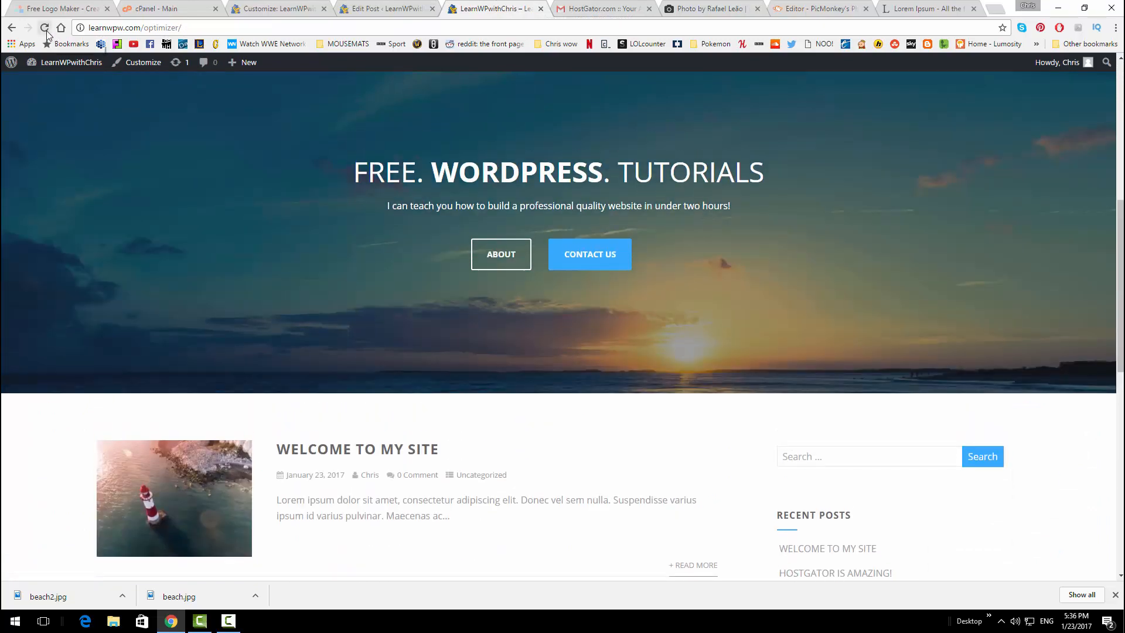
click(44, 28)
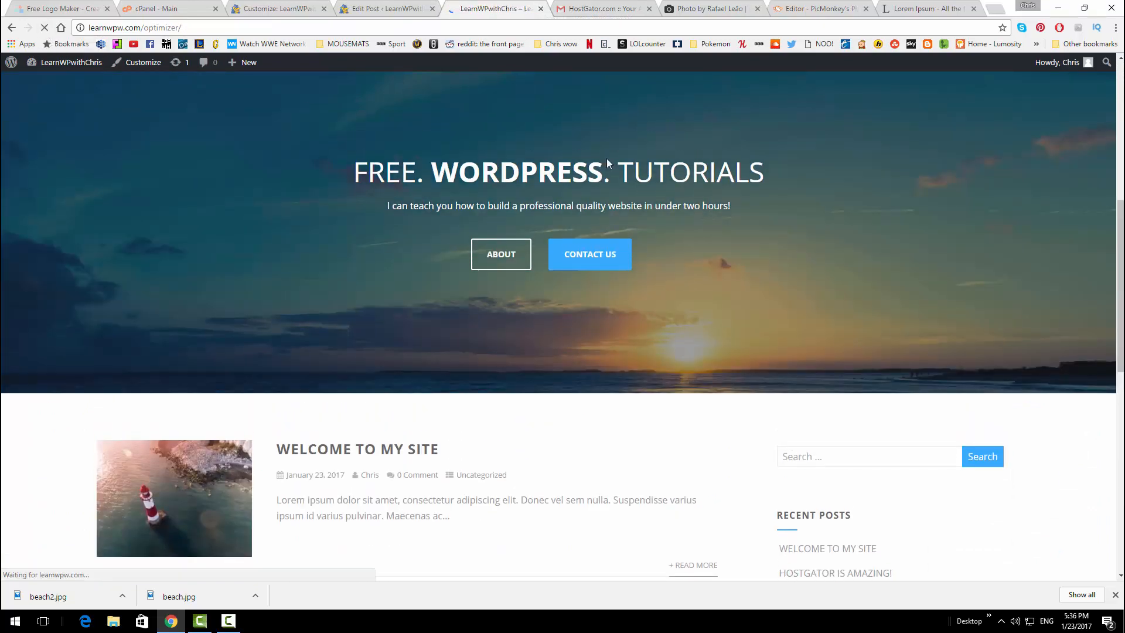
scroll(529, 291, down, 4)
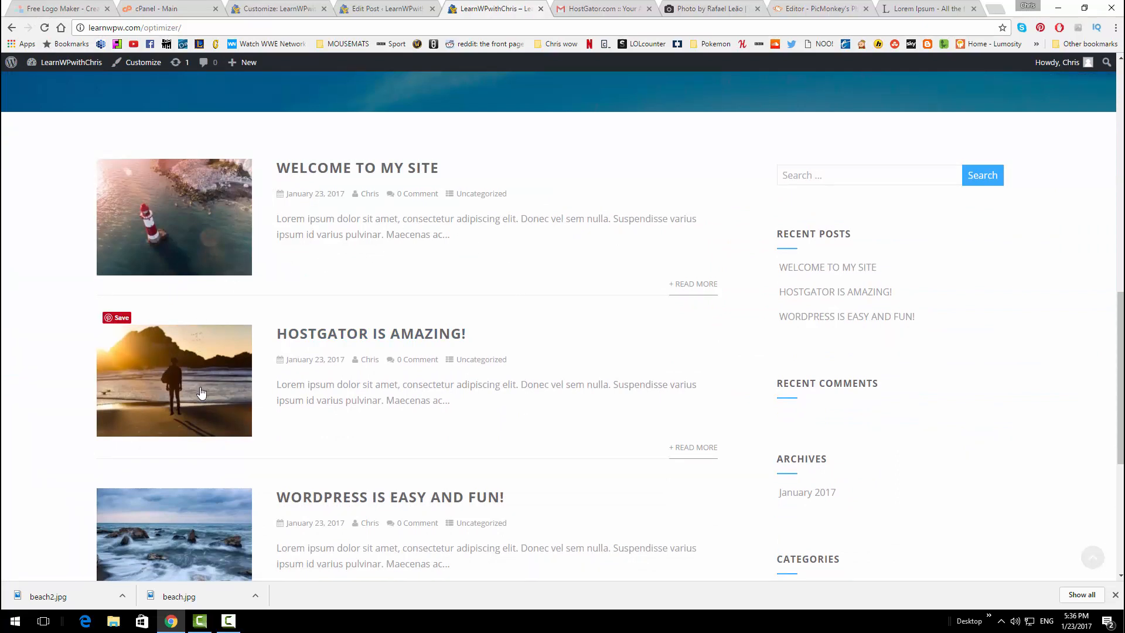
scroll(212, 381, down, 1)
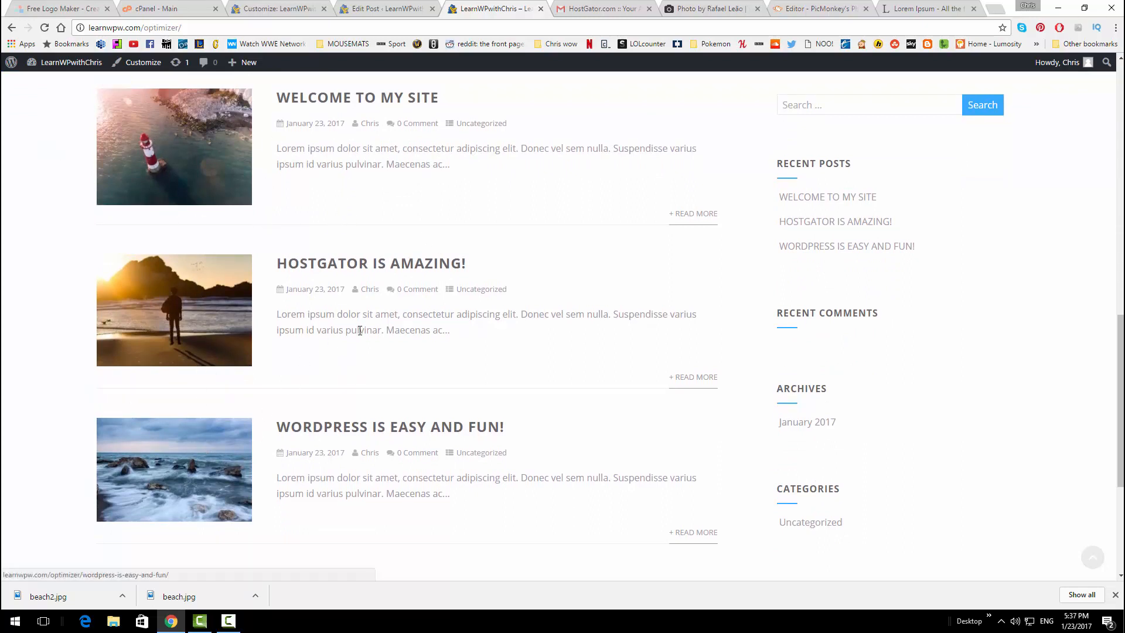
scroll(409, 325, up, 2)
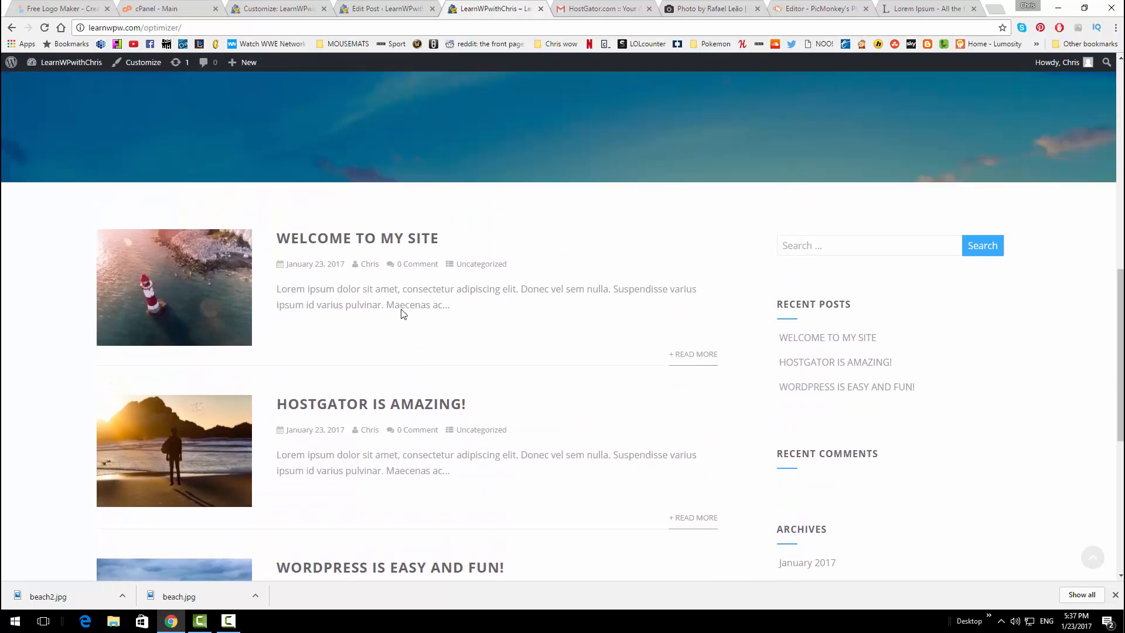
scroll(352, 275, up, 6)
click(386, 9)
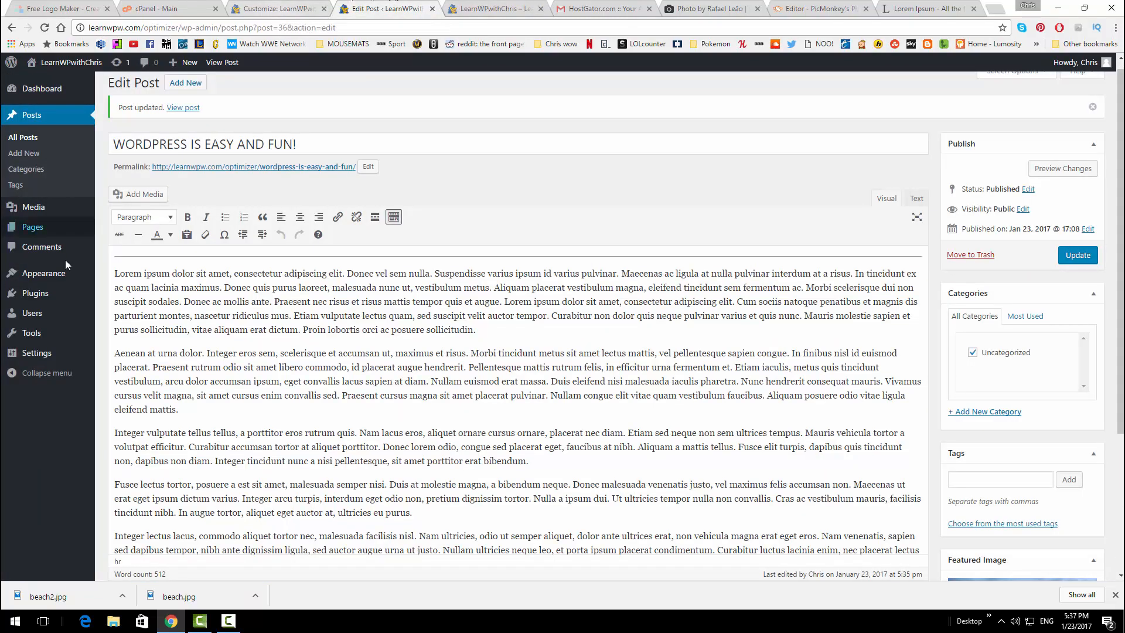
Open the Customizer's Front Page > Frontpage Widgets area and bring up the Add a Widget picker
mouse_move(67, 276)
click(123, 290)
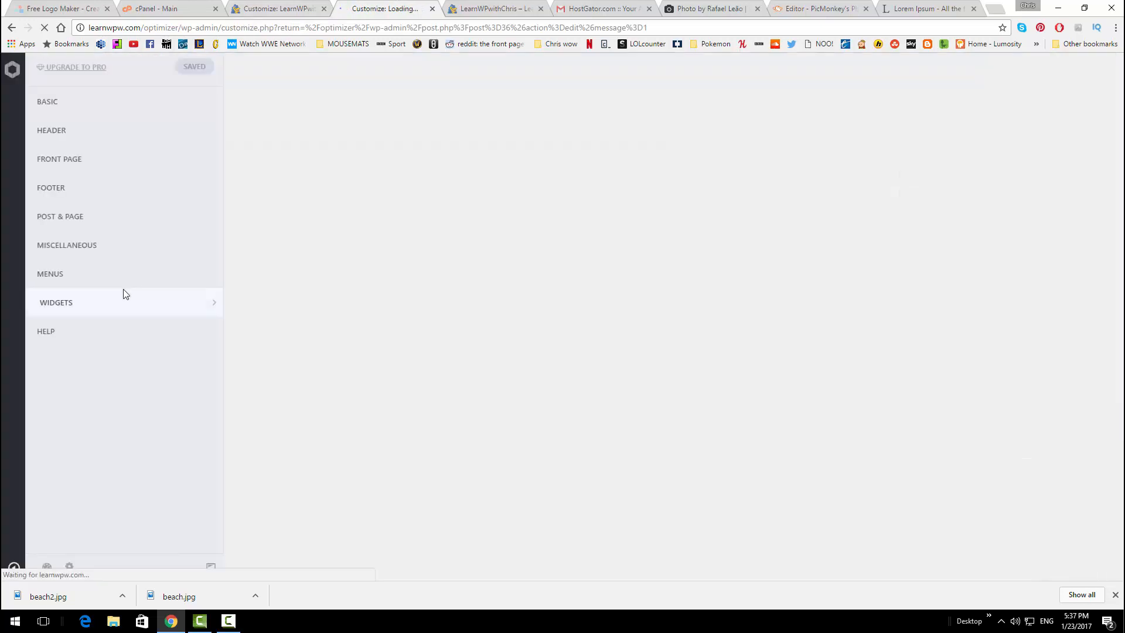
scroll(431, 294, down, 4)
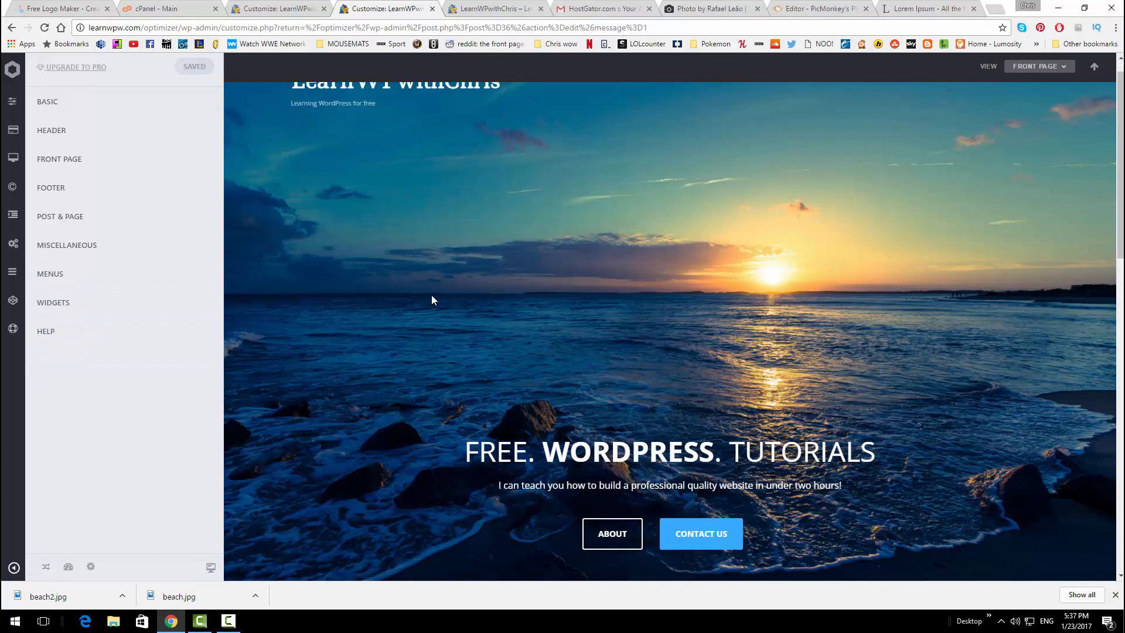
scroll(432, 296, down, 1)
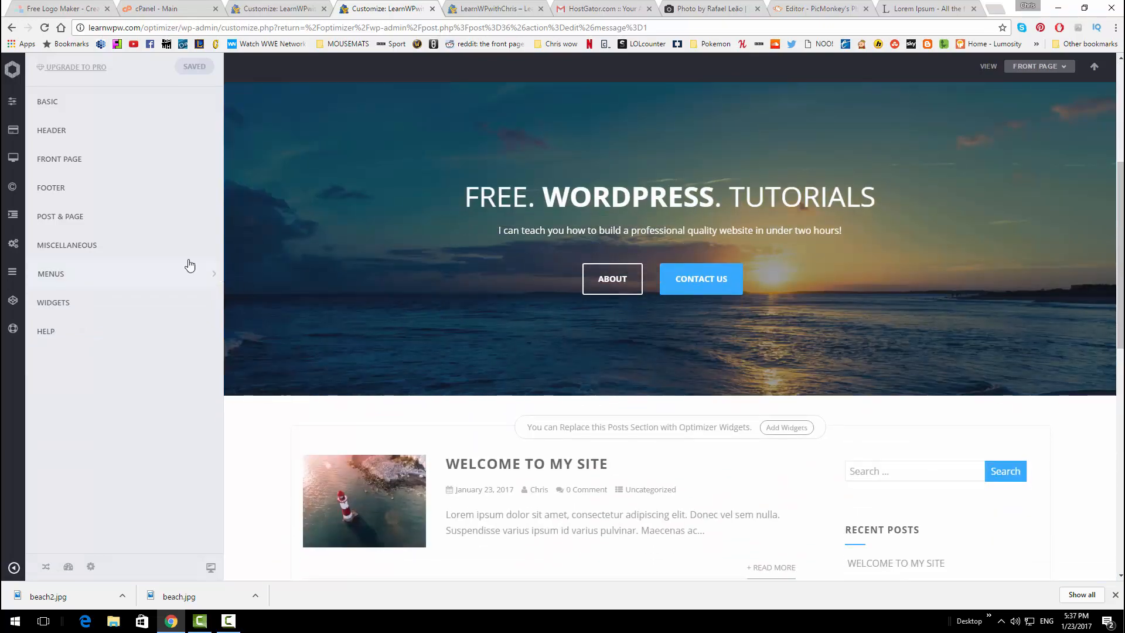
click(154, 162)
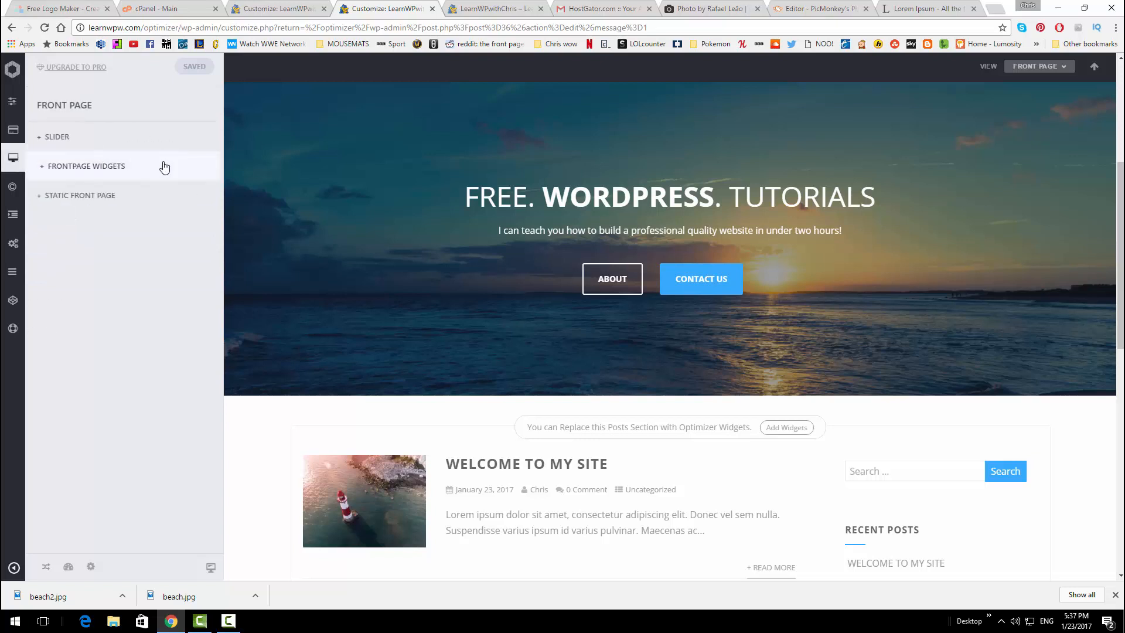
click(164, 168)
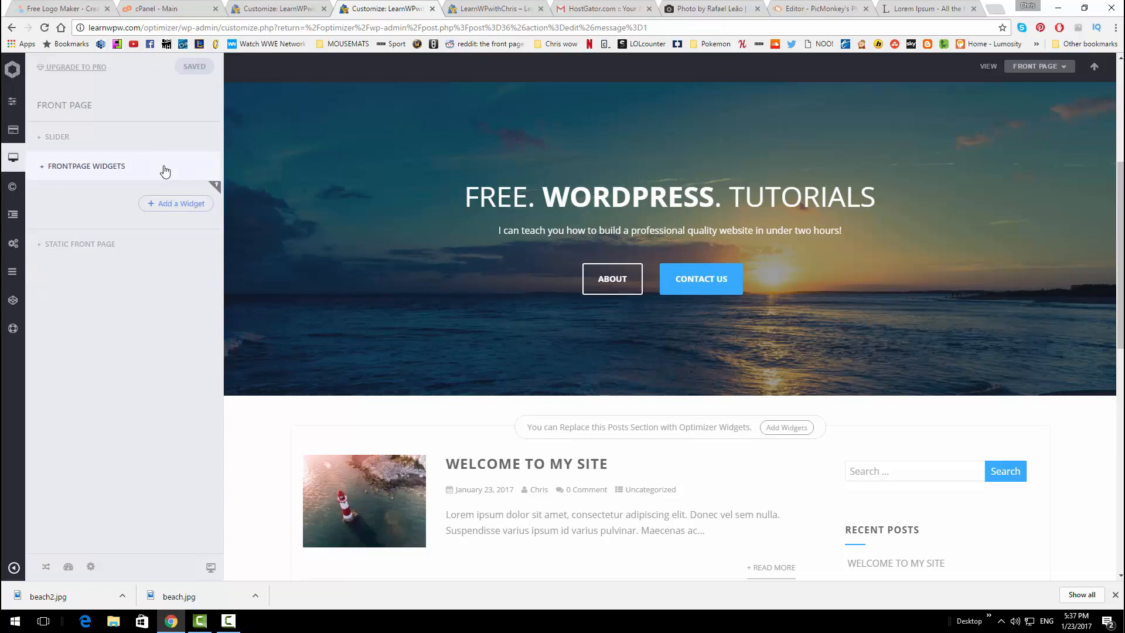
click(173, 206)
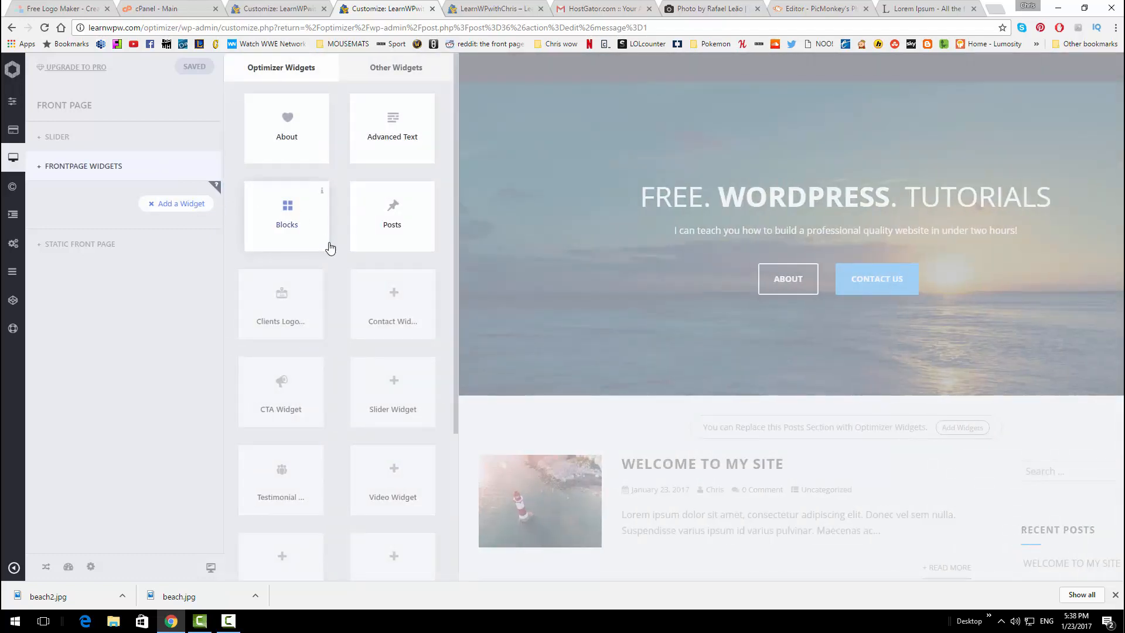
Add a Posts widget to Frontpage Widgets and preview its Our Work three-post gallery
click(393, 227)
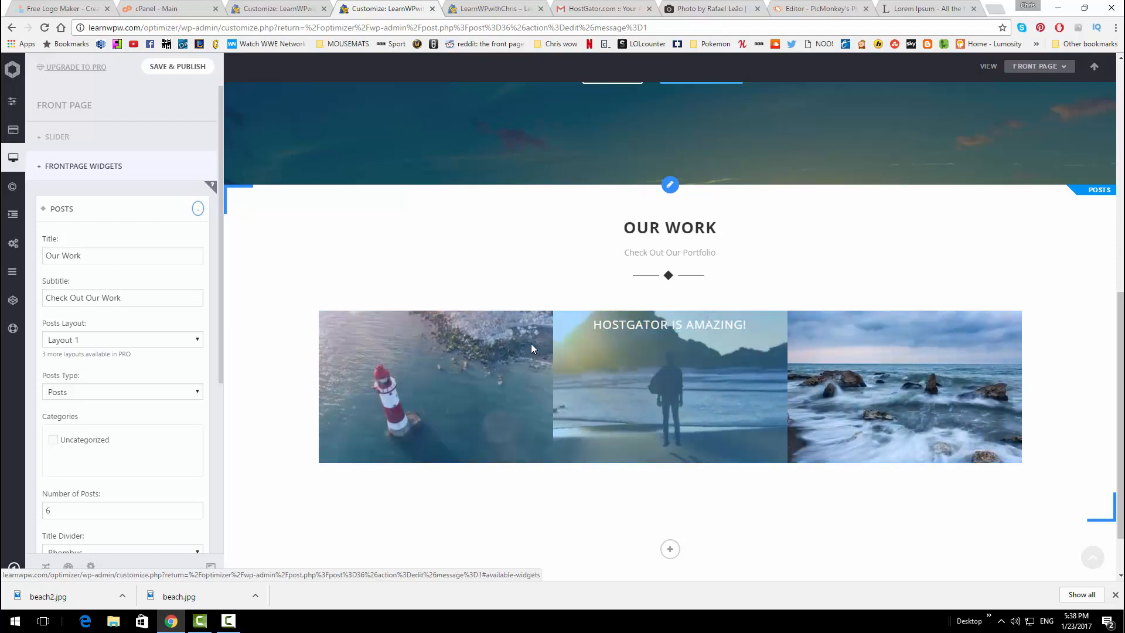
scroll(592, 328, down, 1)
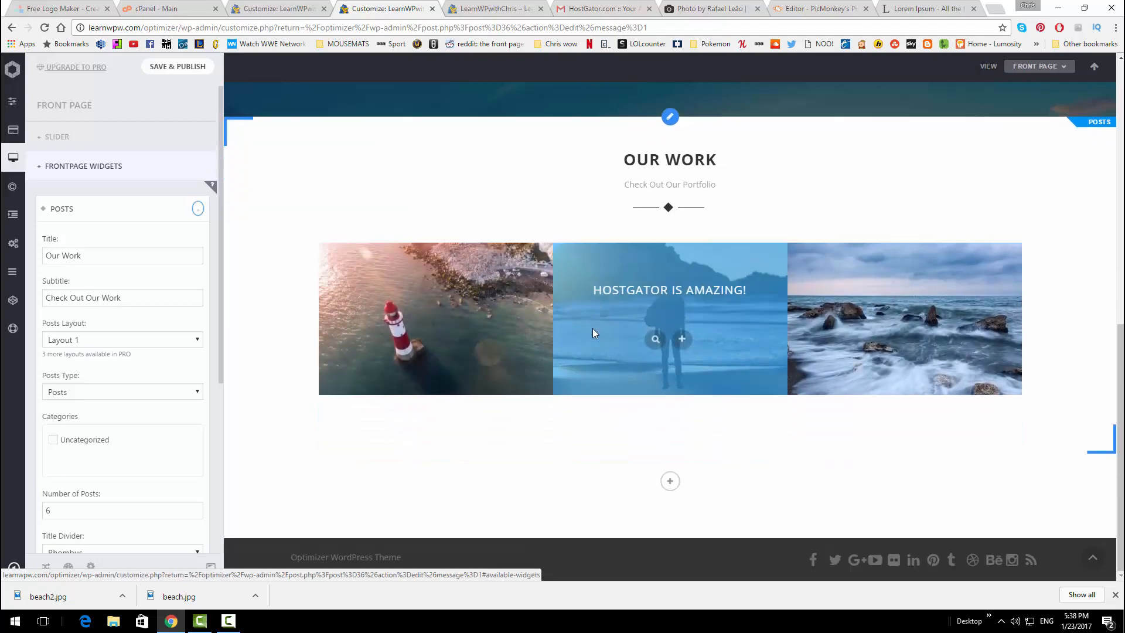
scroll(603, 336, up, 4)
scroll(616, 349, down, 2)
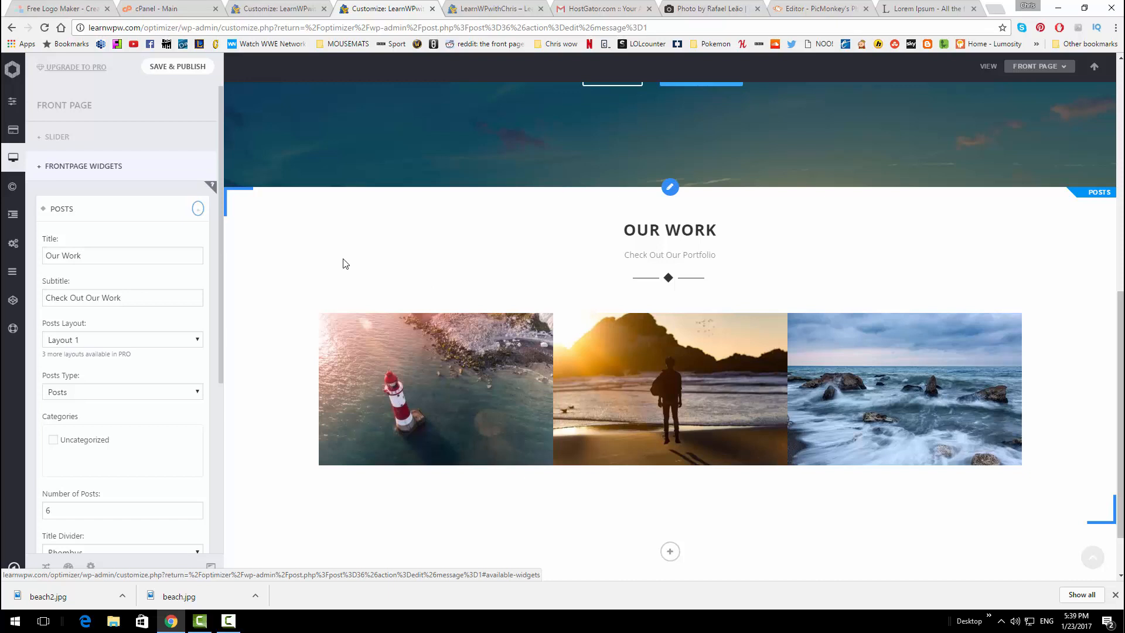
click(186, 339)
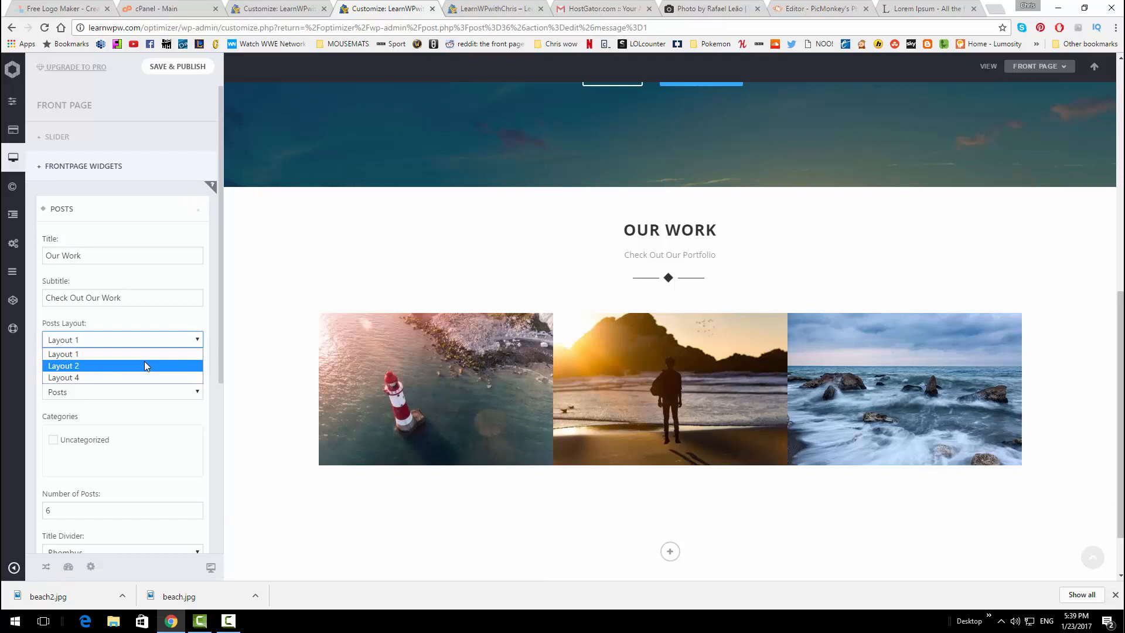
click(145, 363)
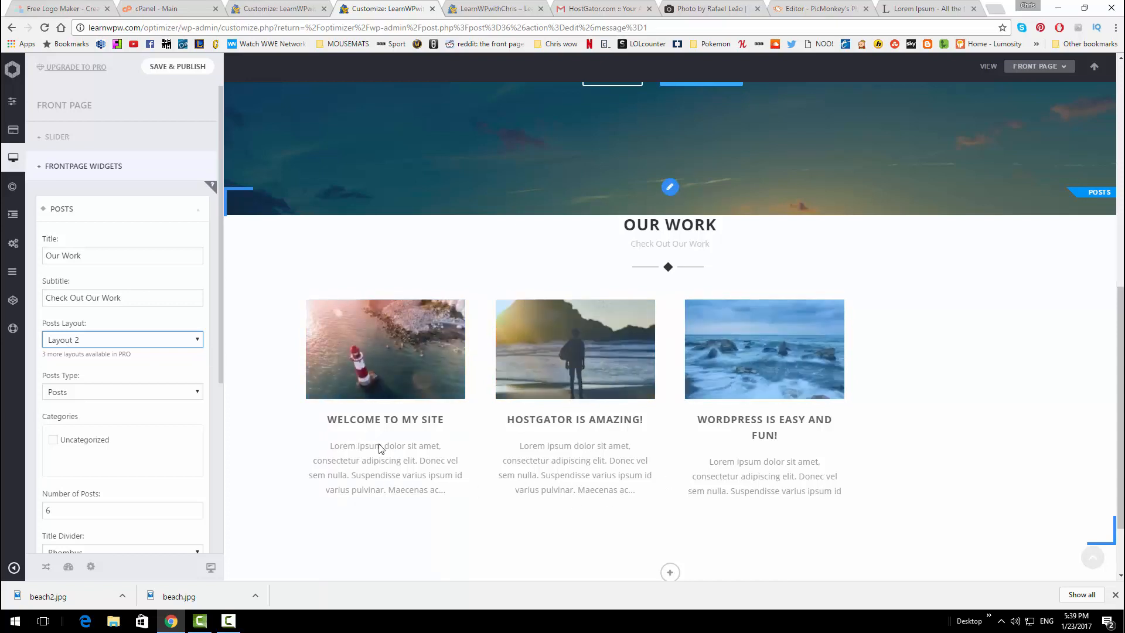
click(186, 340)
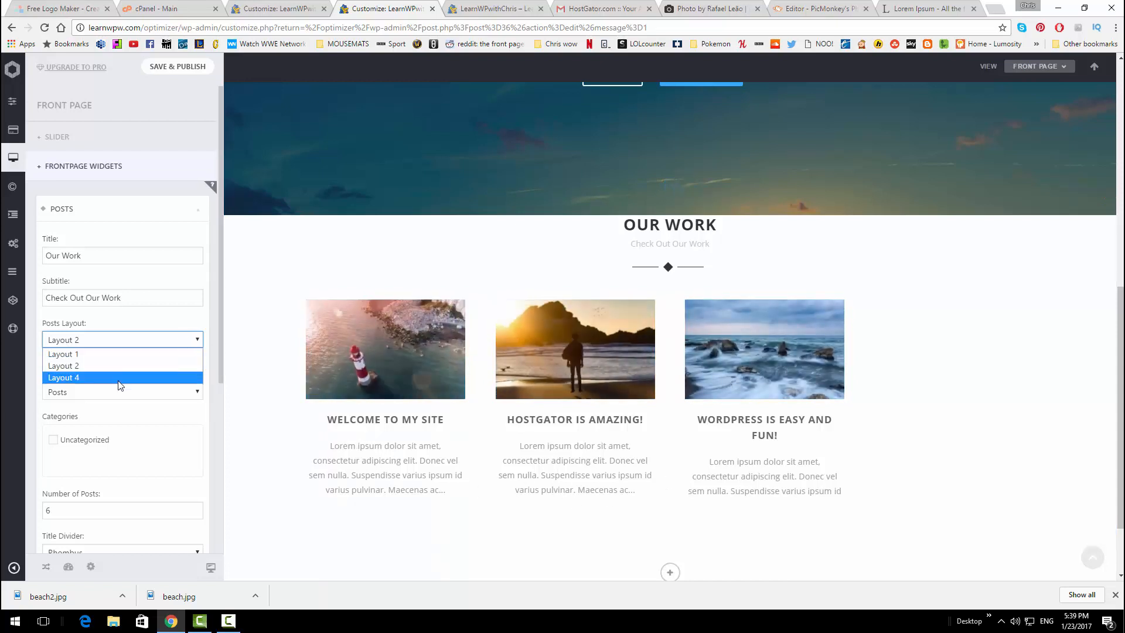
click(118, 378)
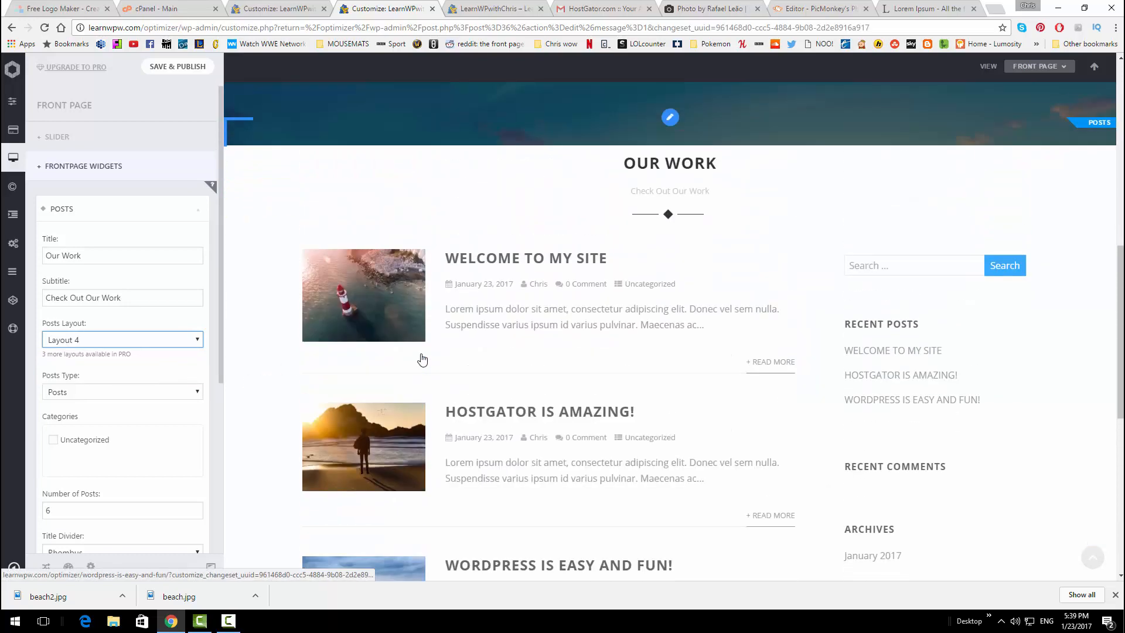
click(156, 339)
click(146, 354)
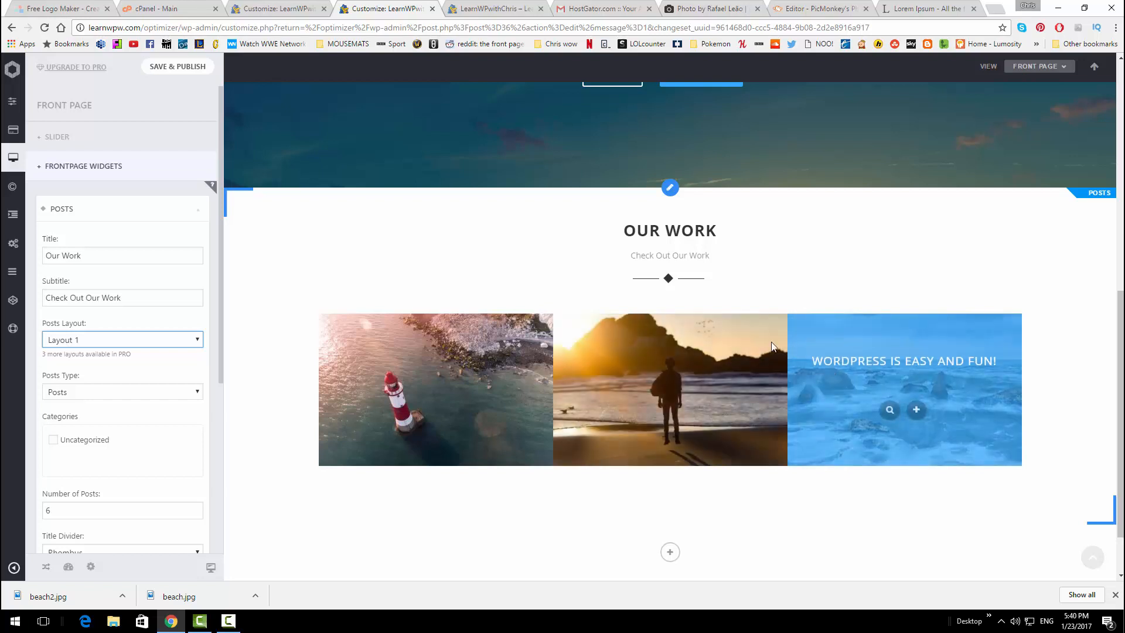
Rename the Posts widget title from Our Work to Our Blog
drag(624, 231, 704, 233)
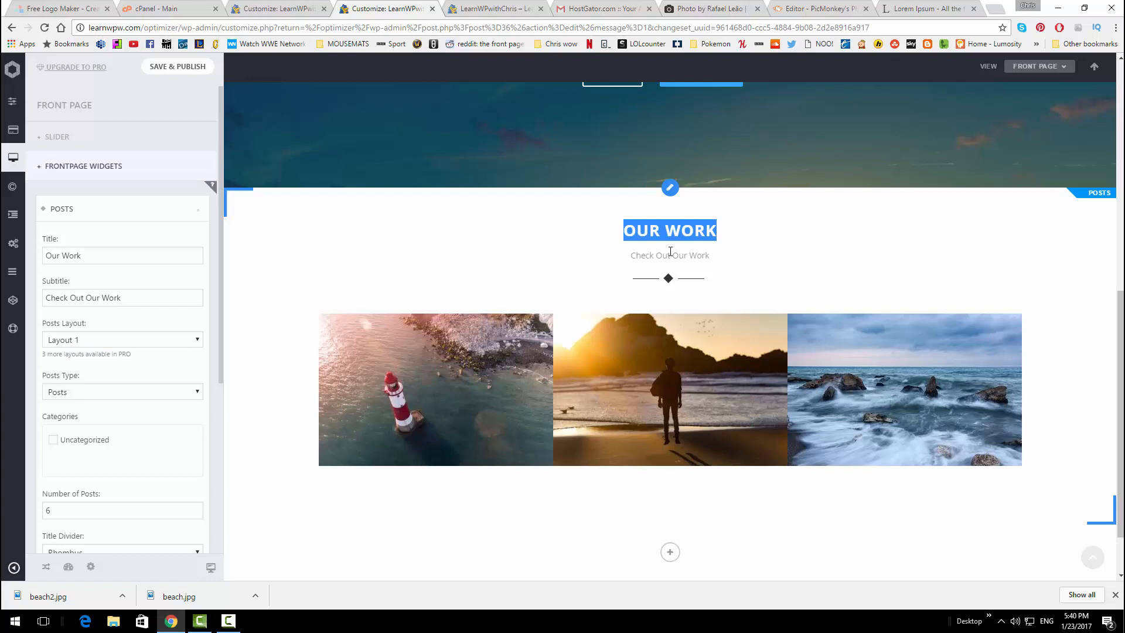
click(194, 255)
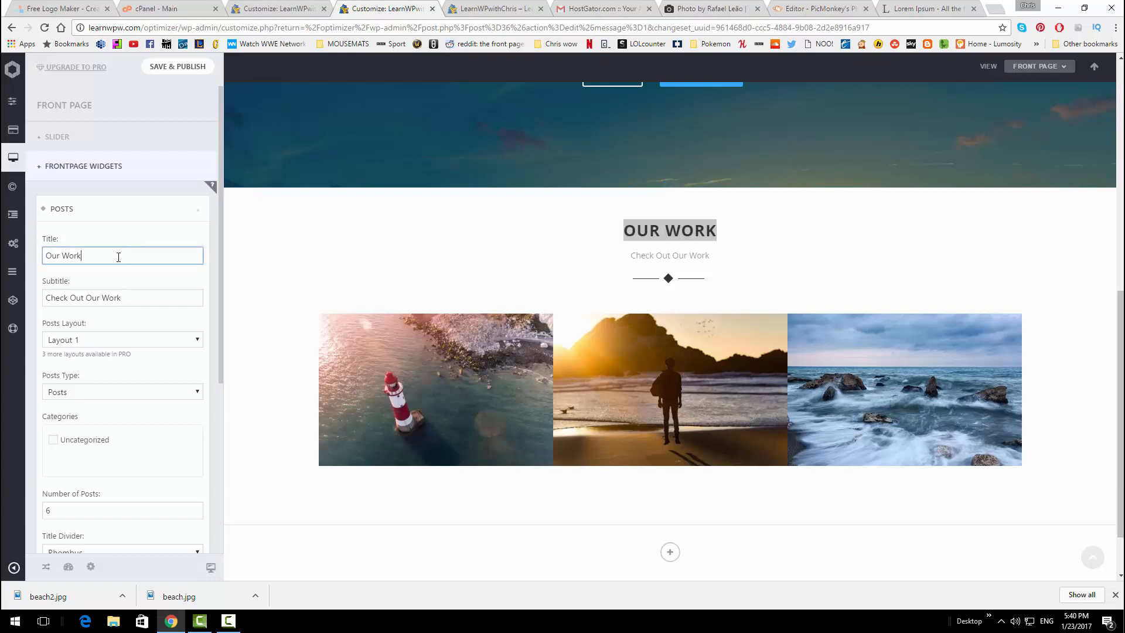
key(BackSpace)
key(BackSpace)
key(BackSpace)
key(BackSpace)
text(Pho)
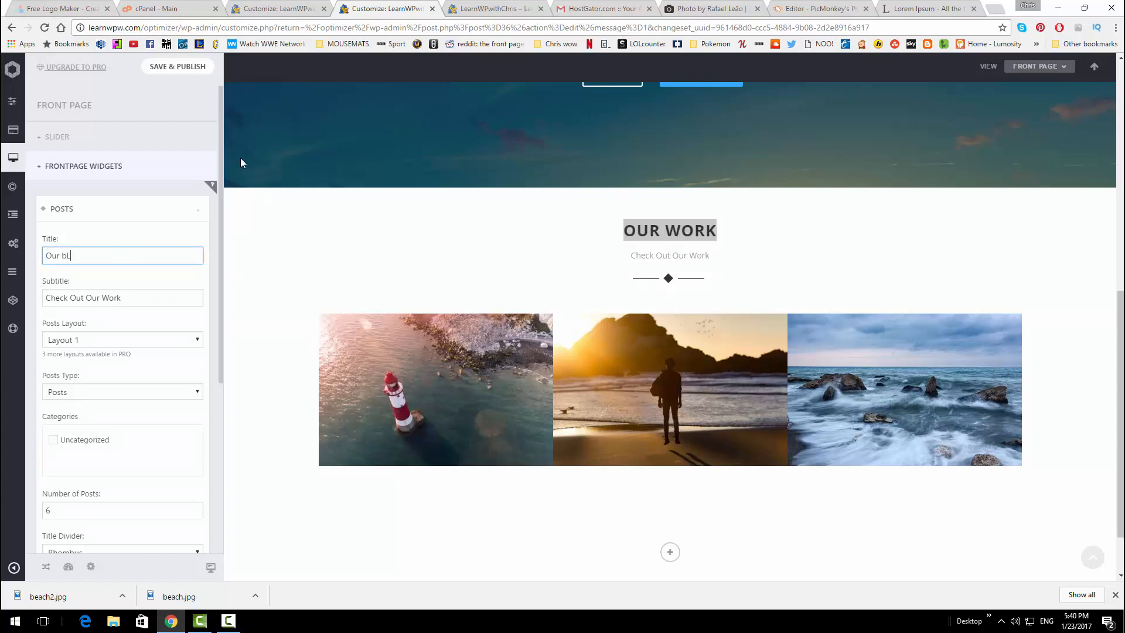
key(BackSpace)
key(BackSpace)
key(BackSpace)
text(b)
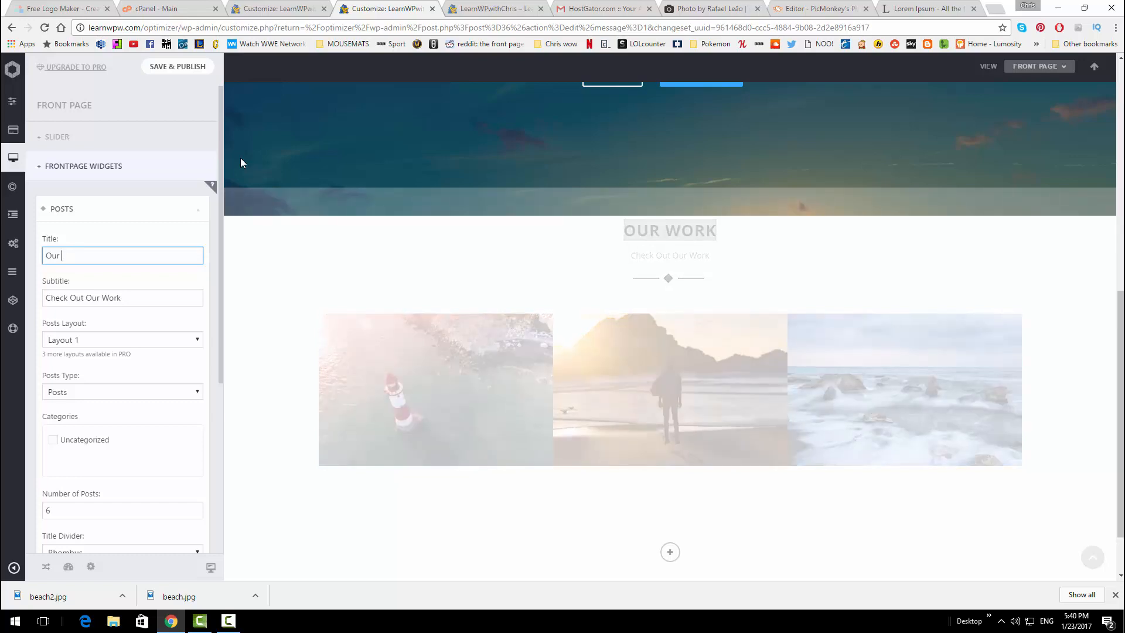
text(Blog)
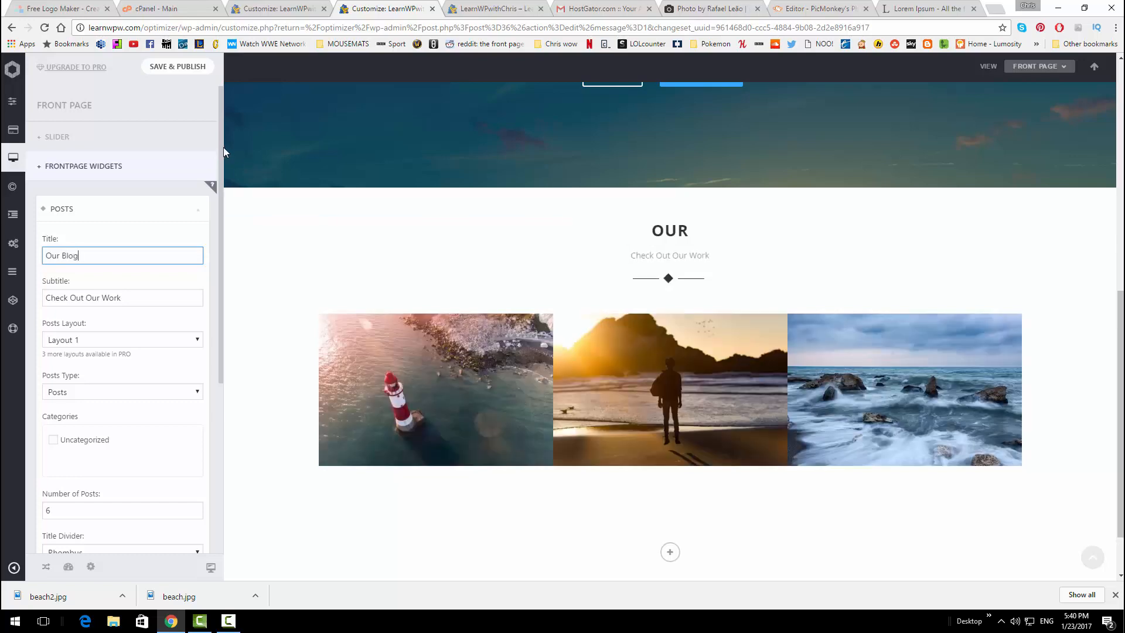
Replace the subtitle Check Out Our Work with 'Our latest posts'
drag(133, 298, 44, 298)
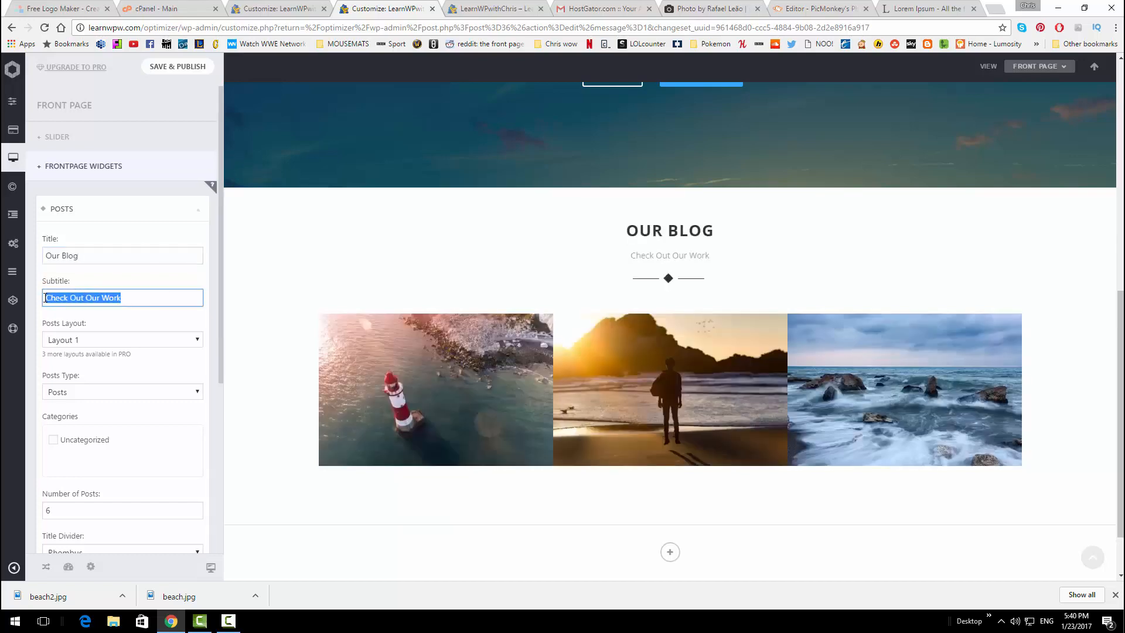
text(Our)
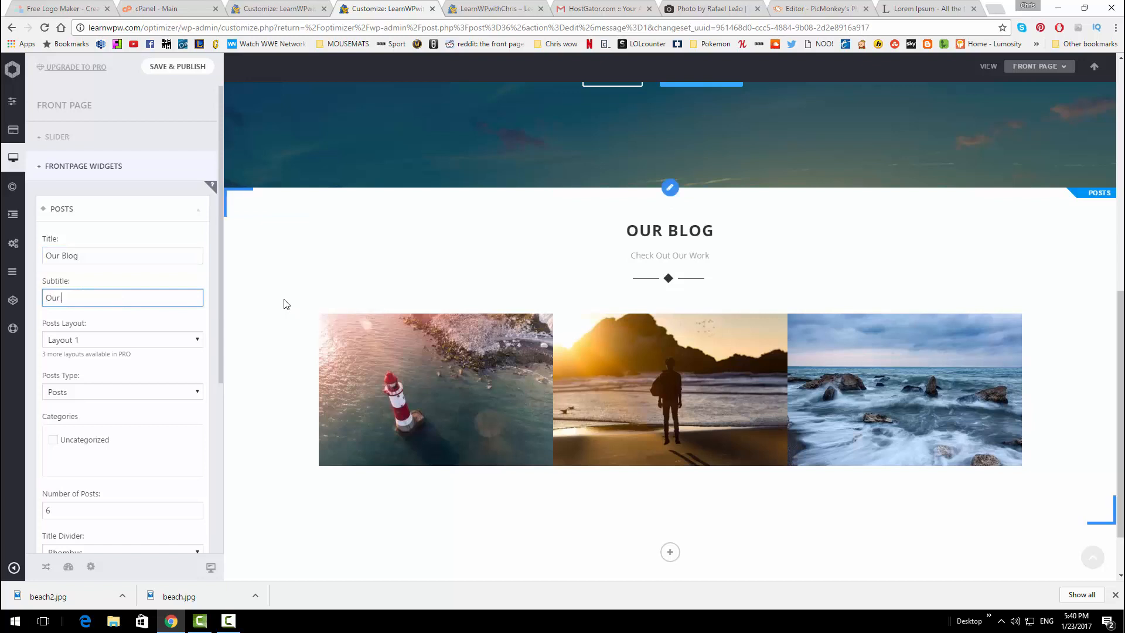
text( latest po)
scroll(88, 255, down, 2)
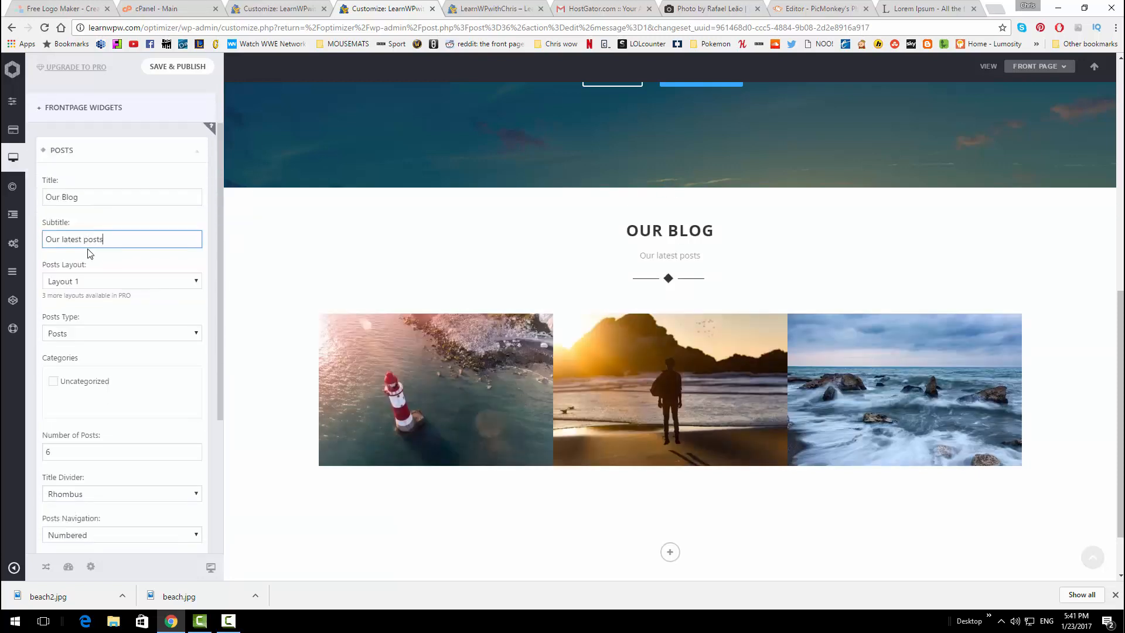
scroll(88, 261, down, 1)
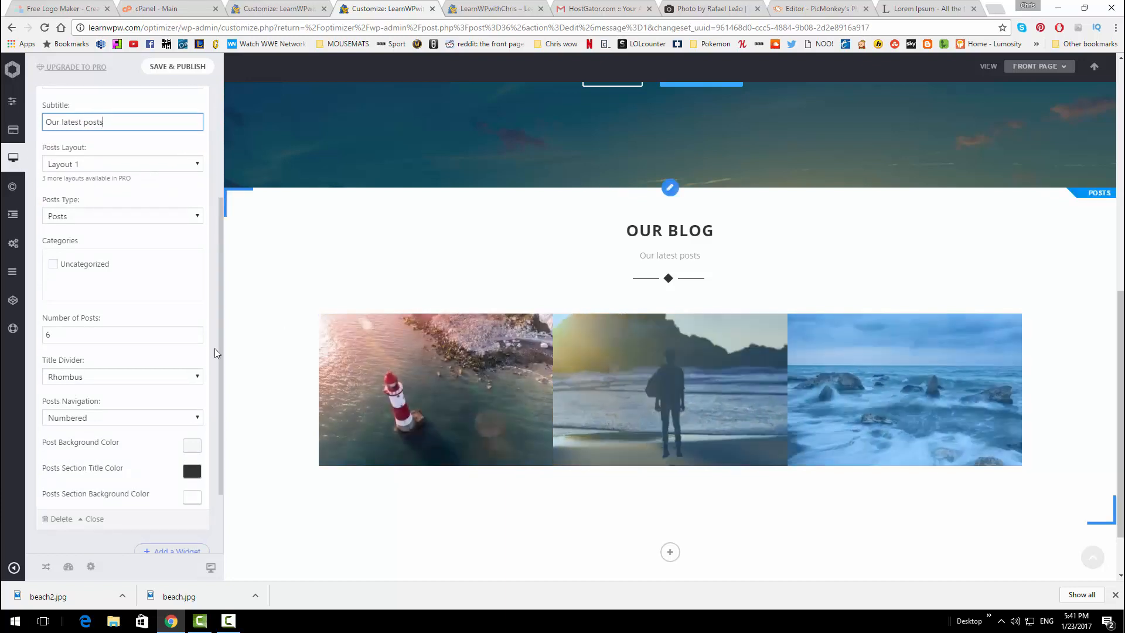
Set the Posts widget to show 3 posts with a Bolt title divider
double_click(164, 329)
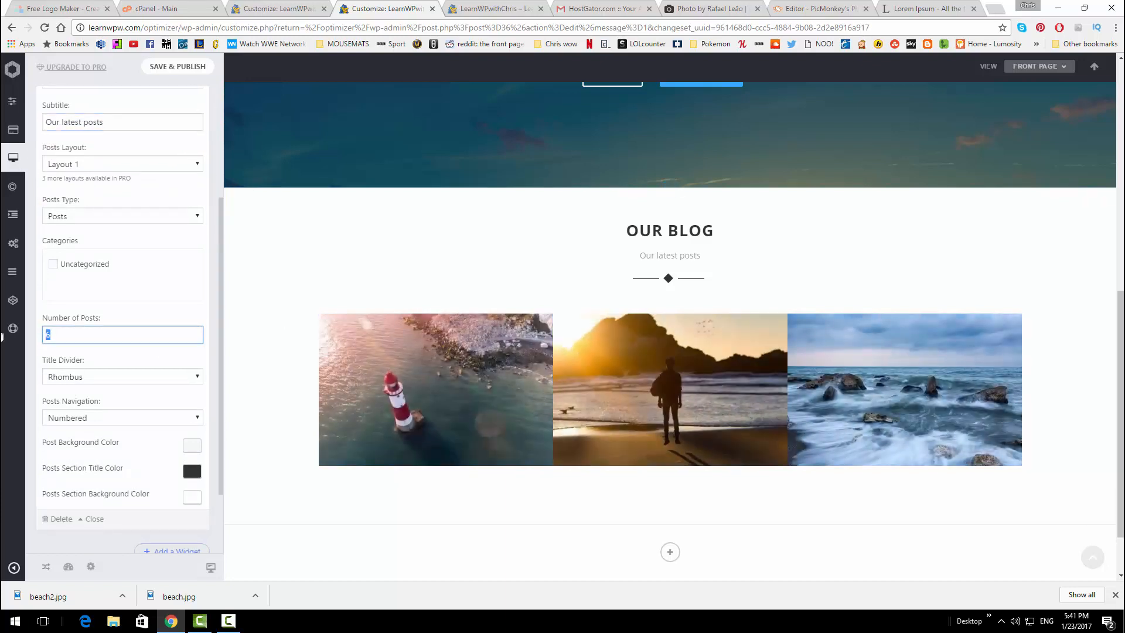
text(3)
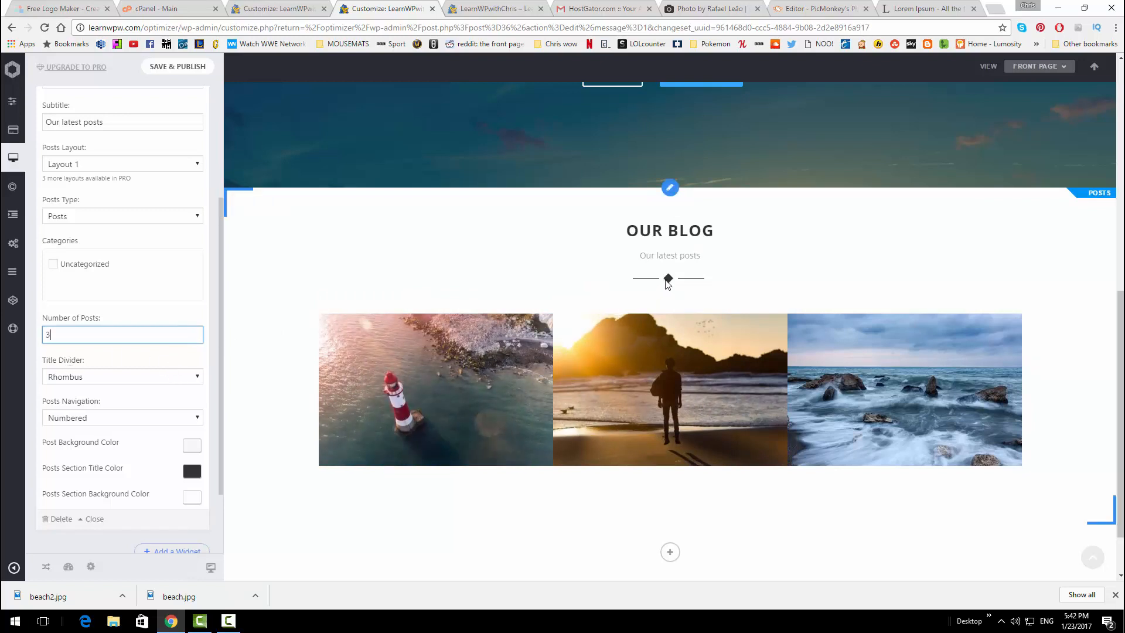
click(184, 381)
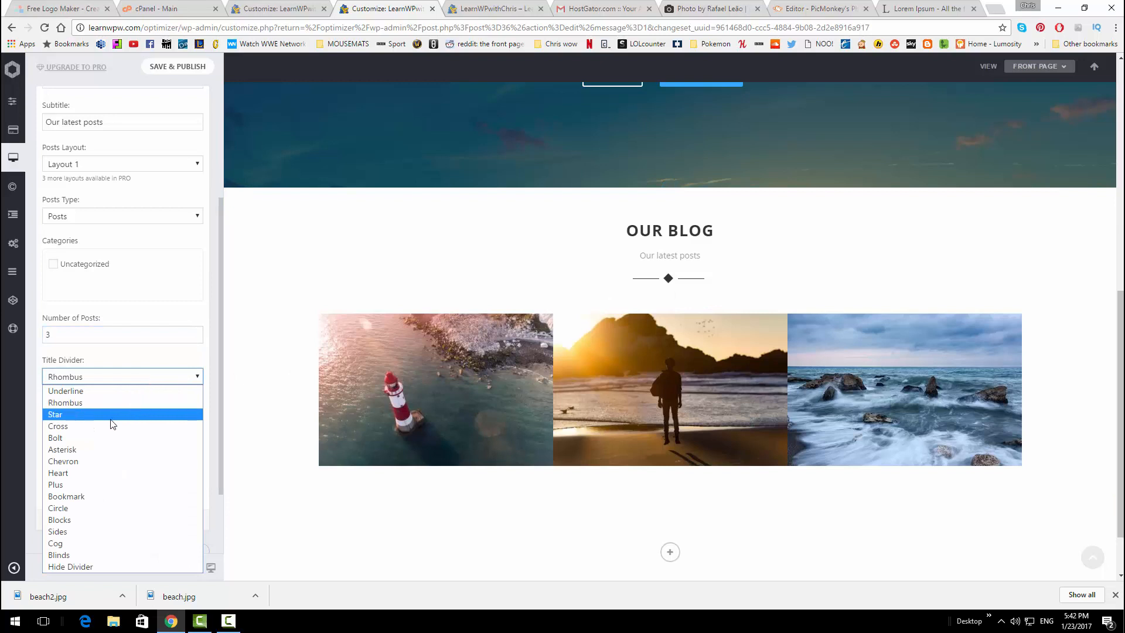
click(103, 437)
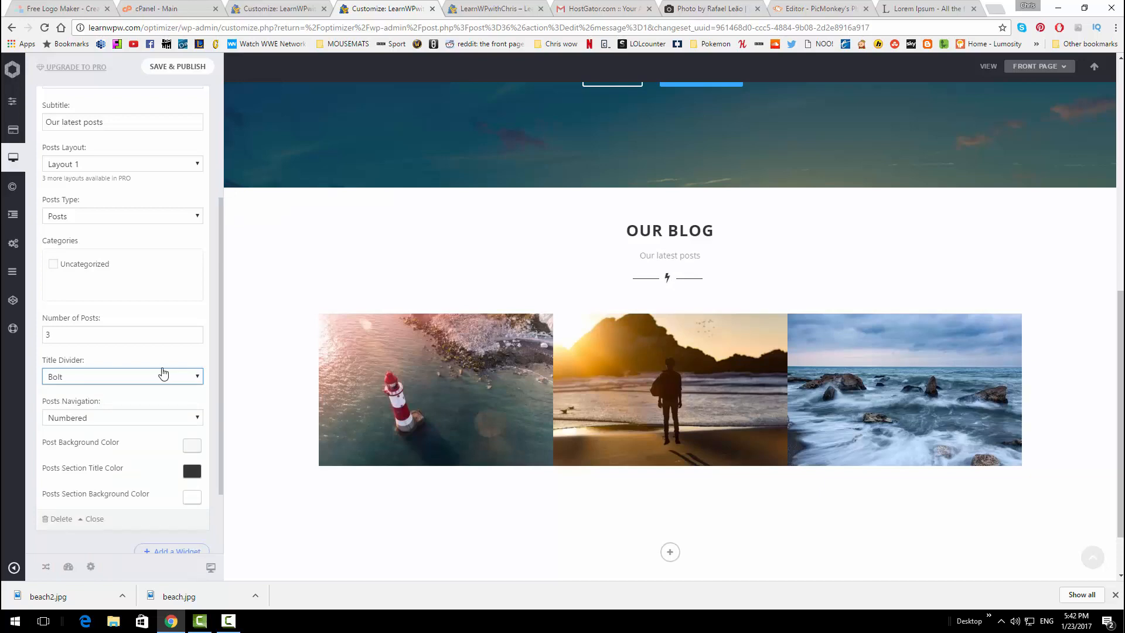
Review the Posts widget settings and save and publish the Customizer changes
scroll(510, 320, up, 6)
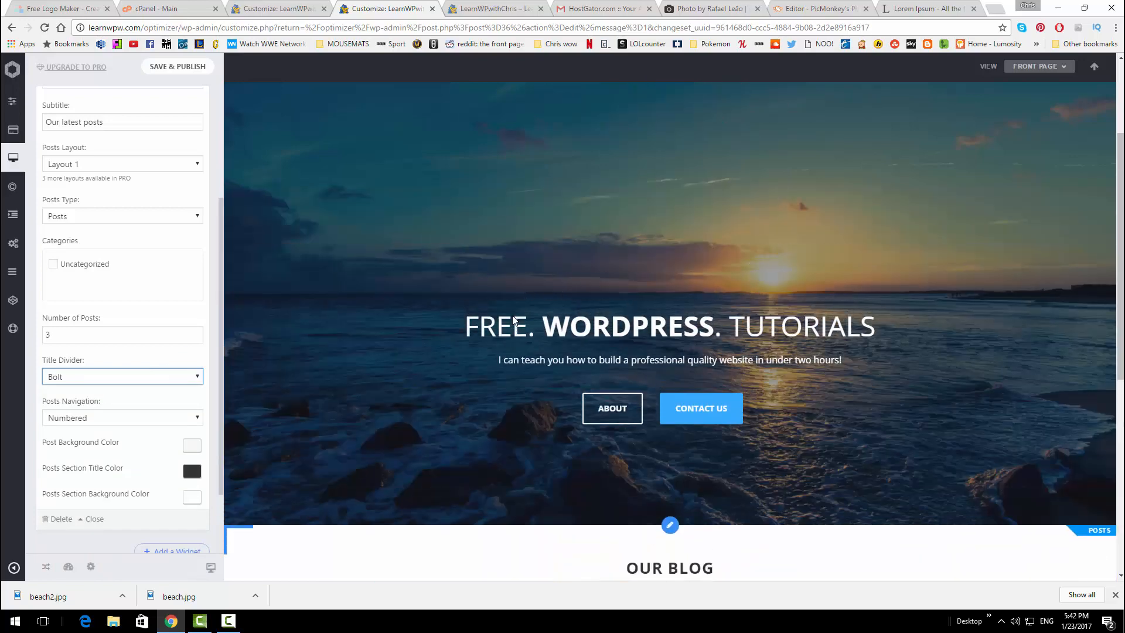
scroll(607, 272, down, 2)
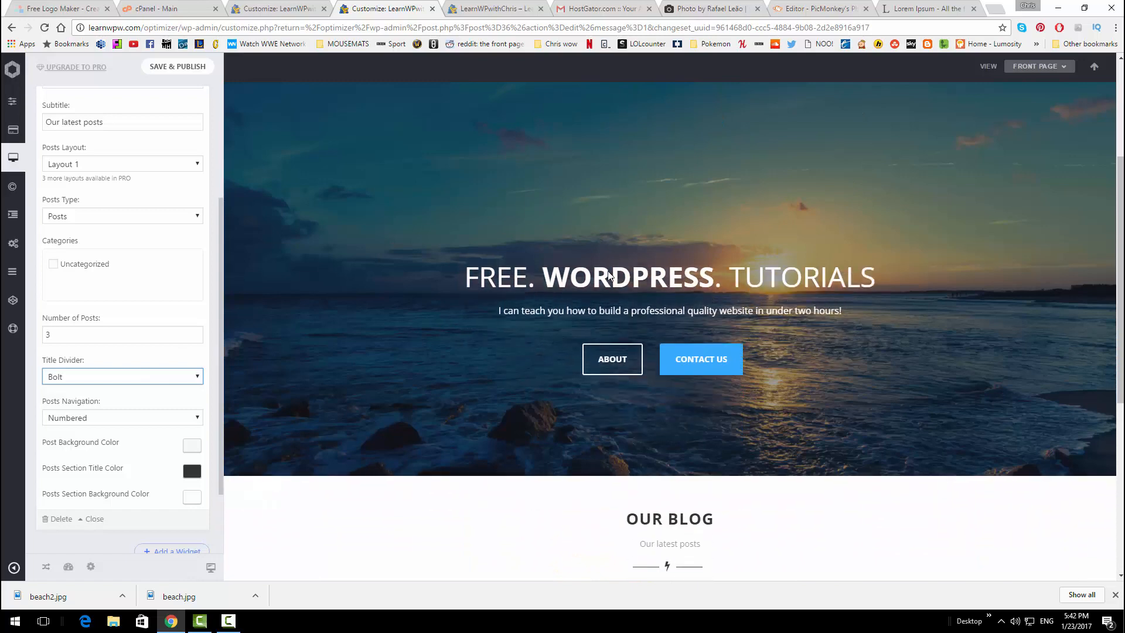
scroll(436, 293, down, 3)
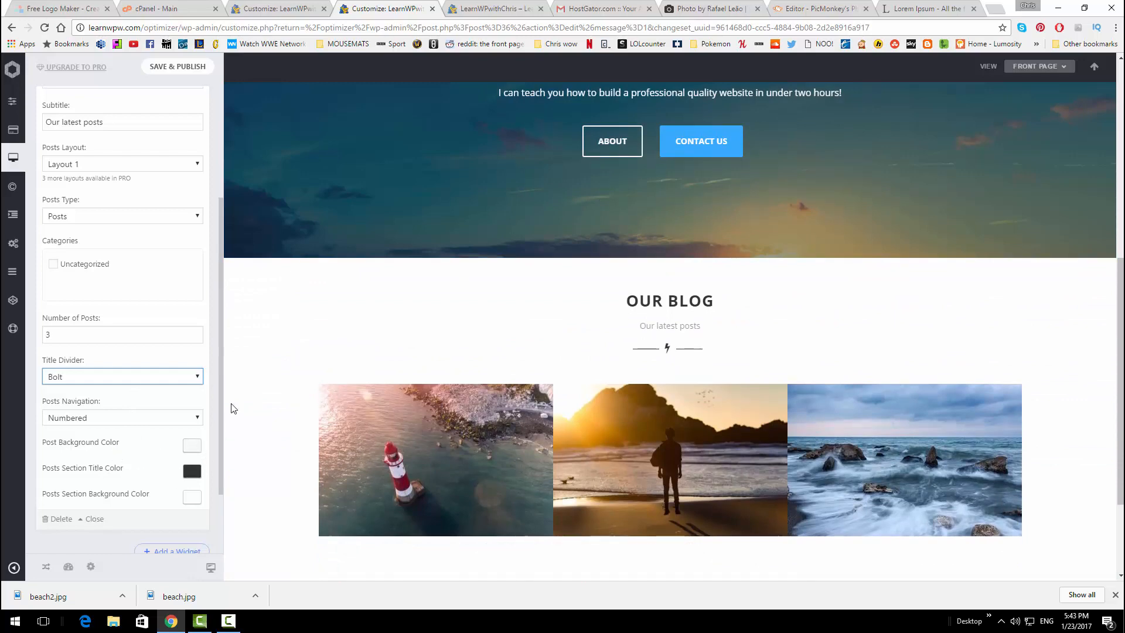
scroll(300, 366, up, 7)
scroll(344, 289, down, 6)
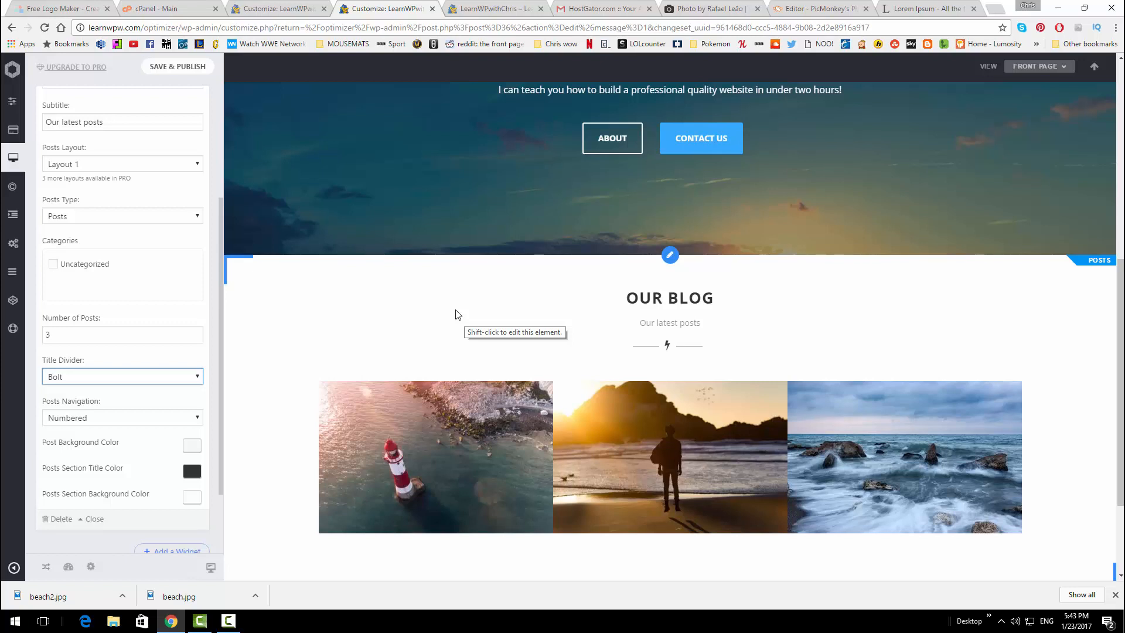
scroll(134, 231, down, 1)
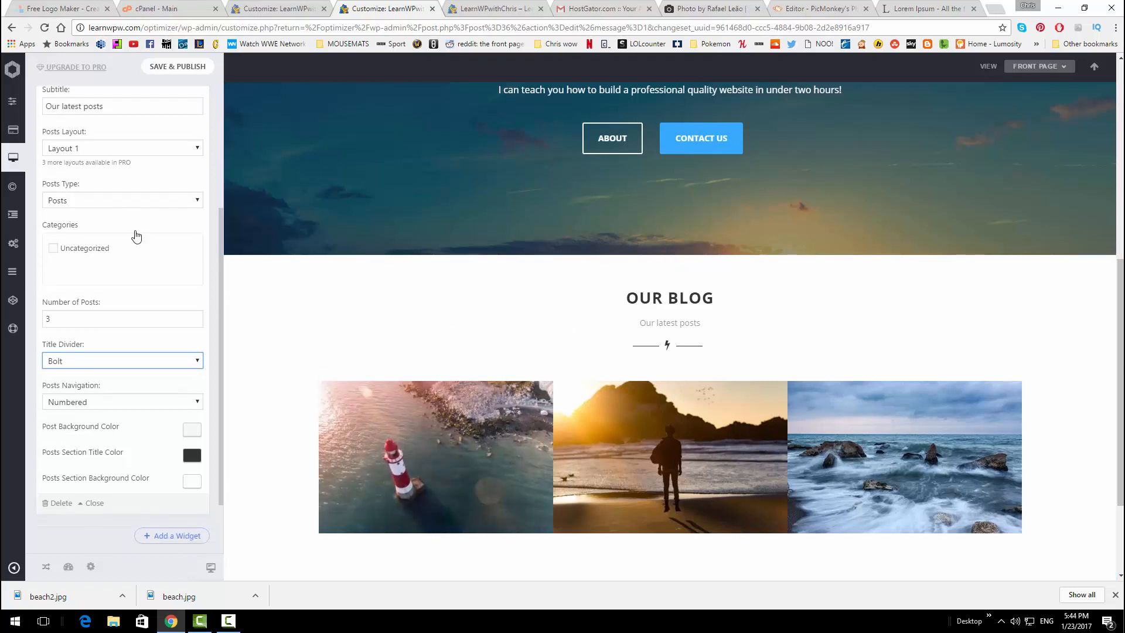
scroll(137, 264, down, 1)
scroll(234, 311, down, 1)
scroll(182, 109, up, 1)
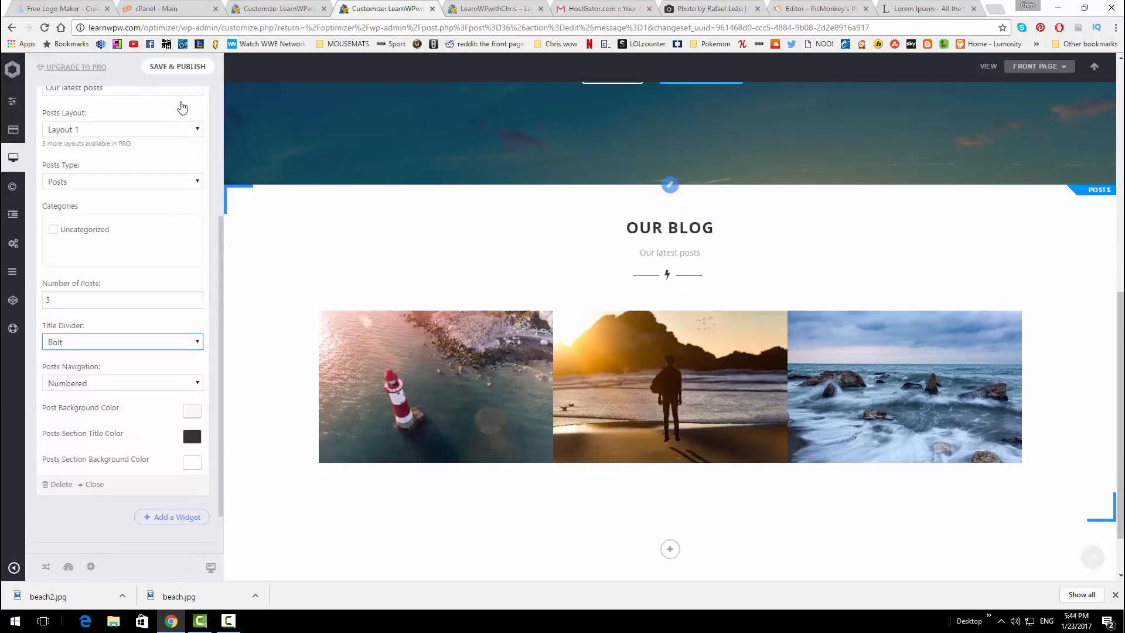
click(185, 68)
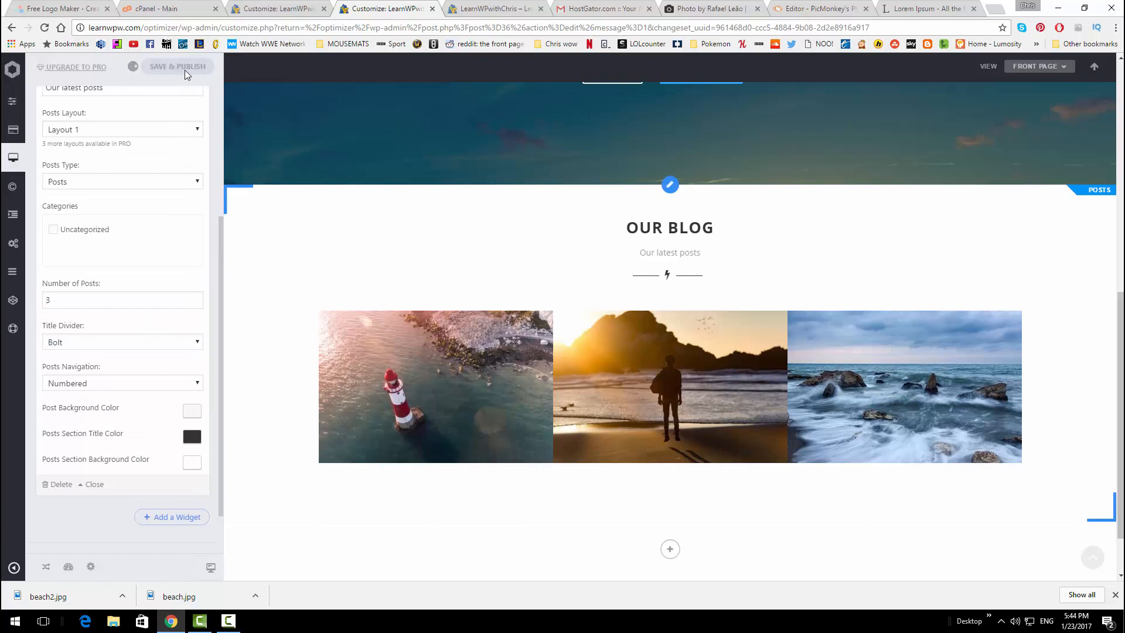
mouse_move(609, 444)
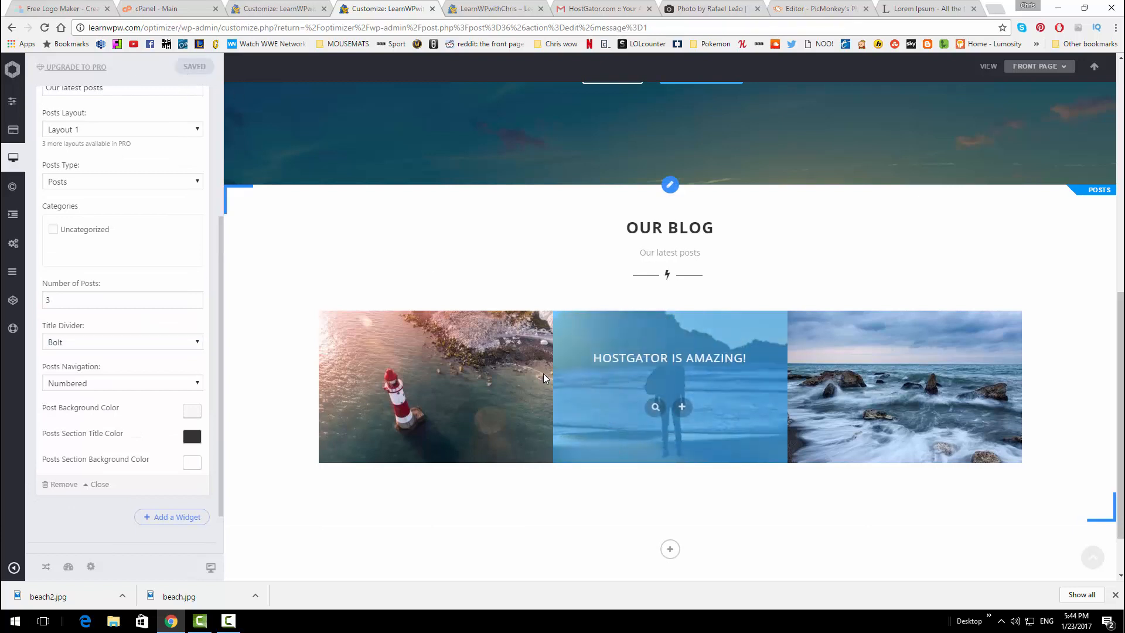
Go from the Dashboard to Posts > All Posts and open WELCOME TO MY SITE for editing
scroll(445, 261, up, 5)
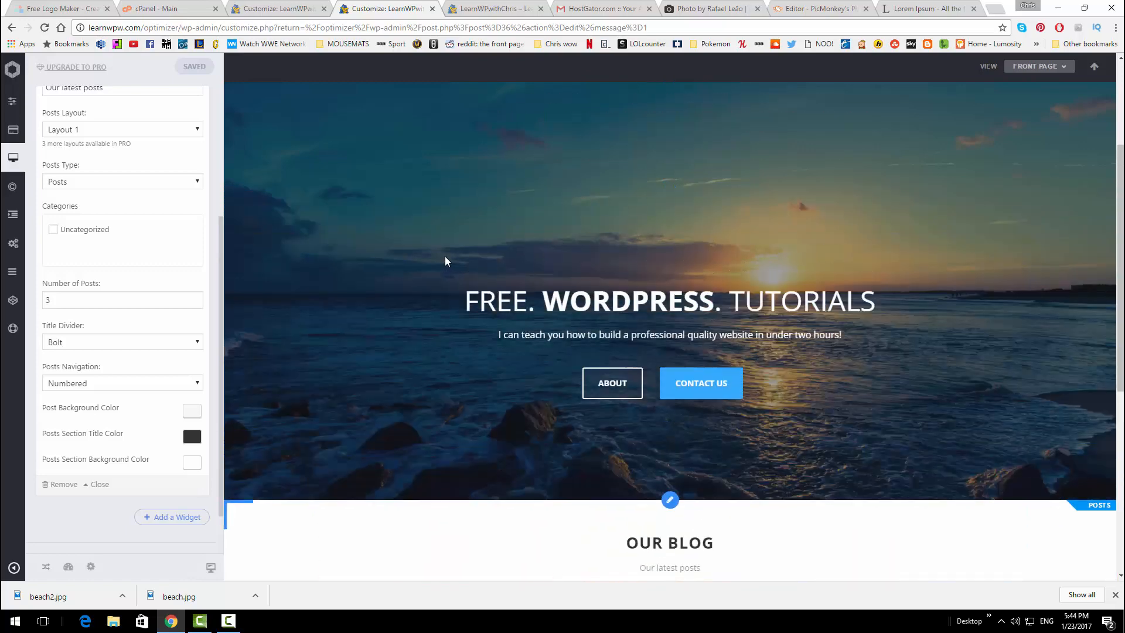
scroll(452, 257, down, 4)
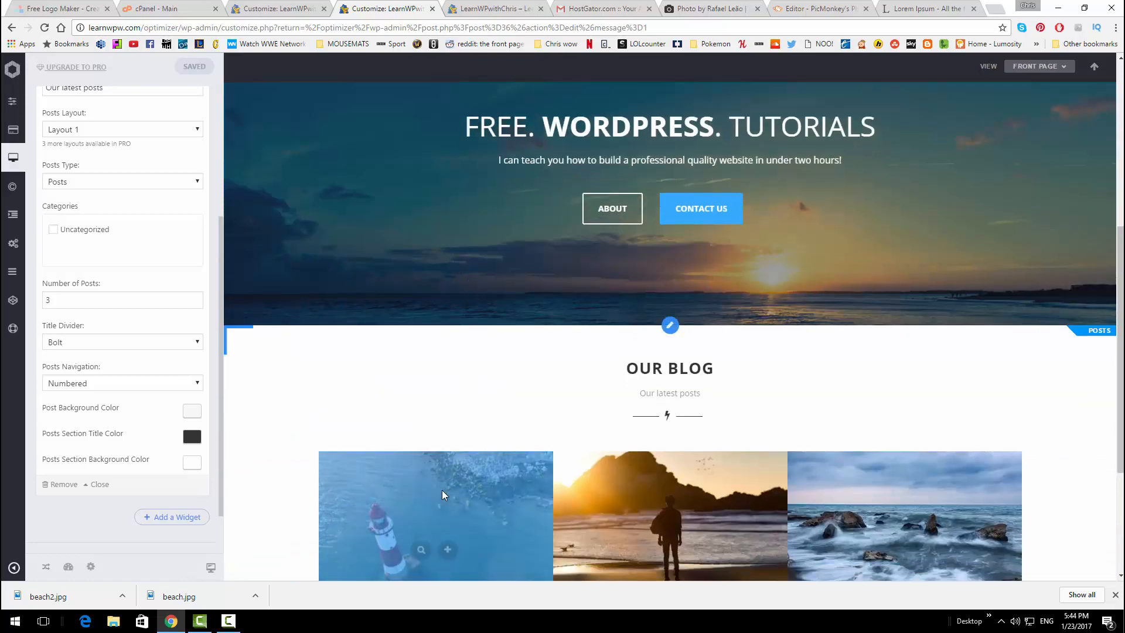
scroll(449, 476, down, 3)
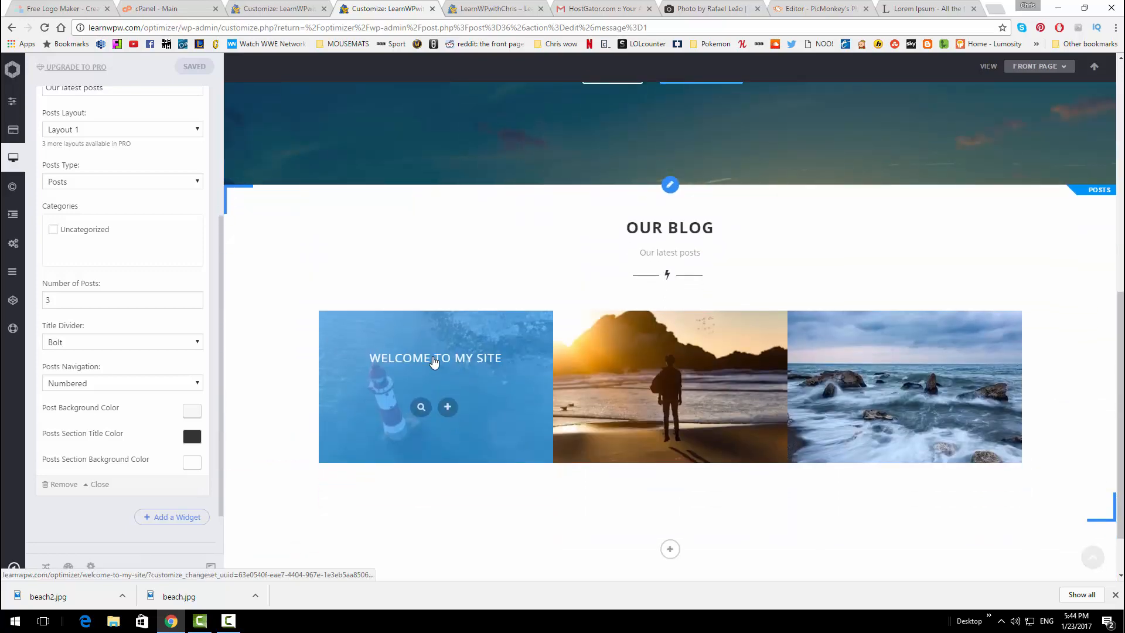
click(268, 7)
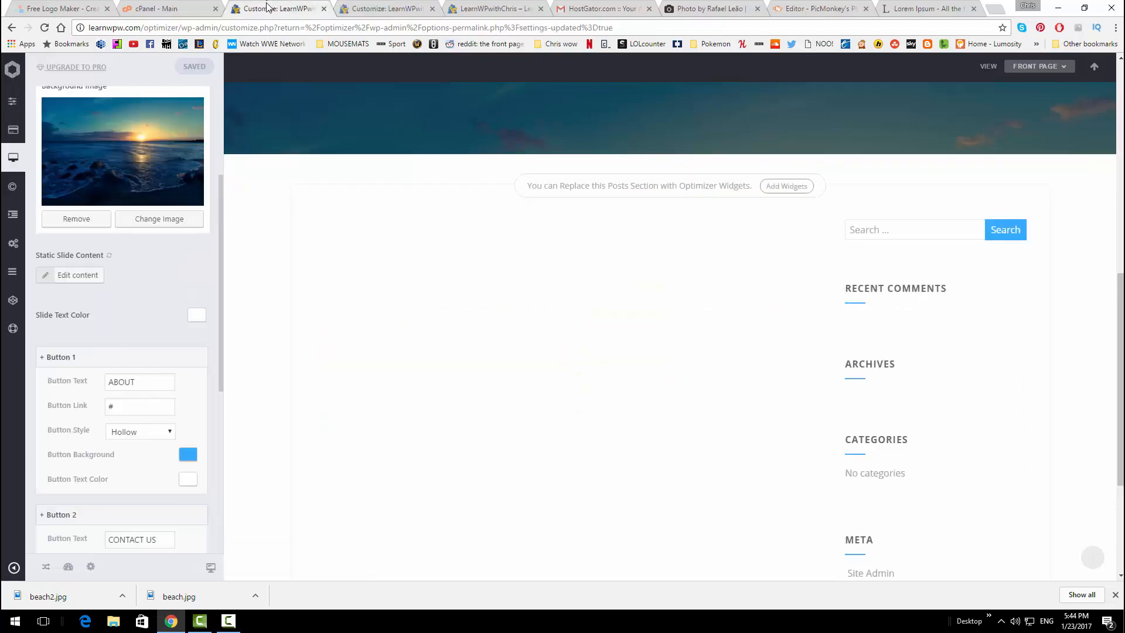
click(387, 8)
click(481, 8)
mouse_move(75, 66)
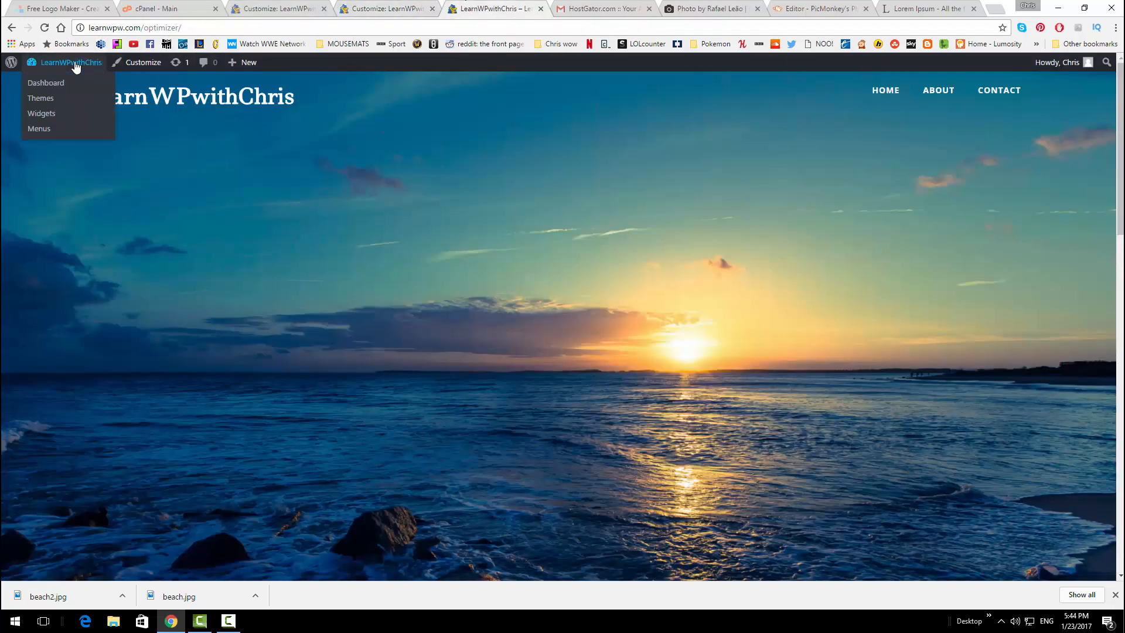
click(62, 86)
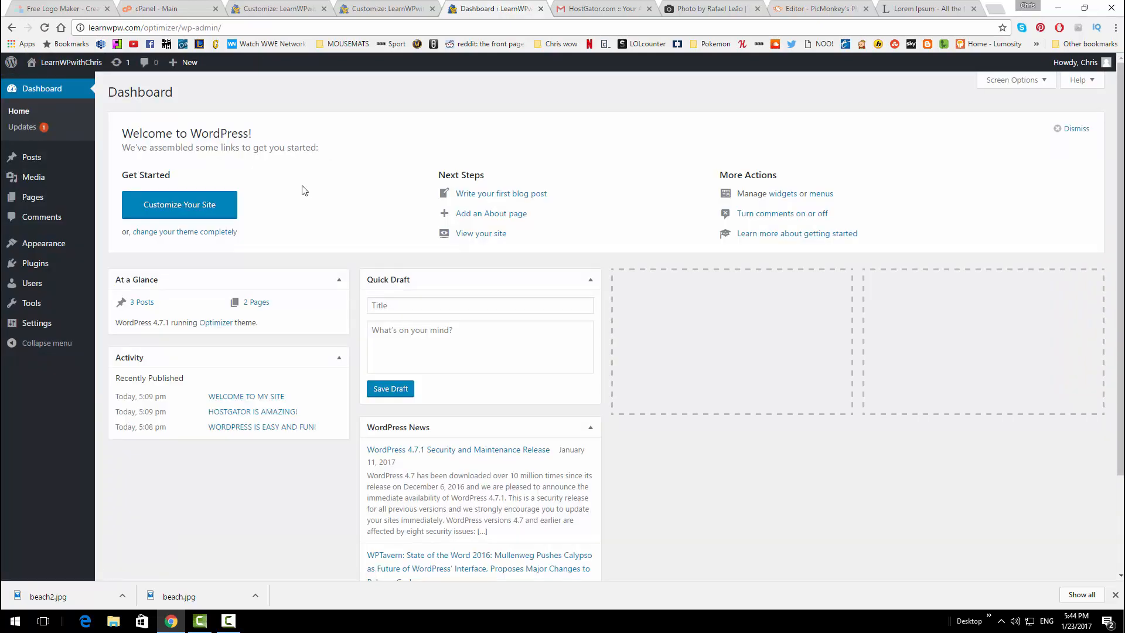
mouse_move(56, 161)
click(126, 160)
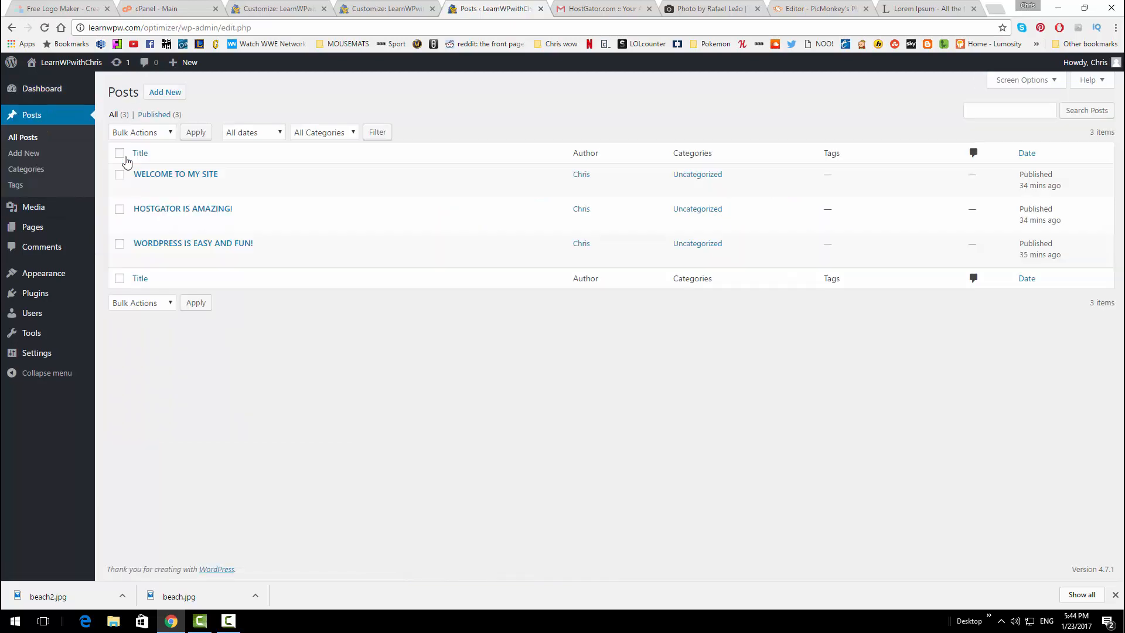
click(155, 175)
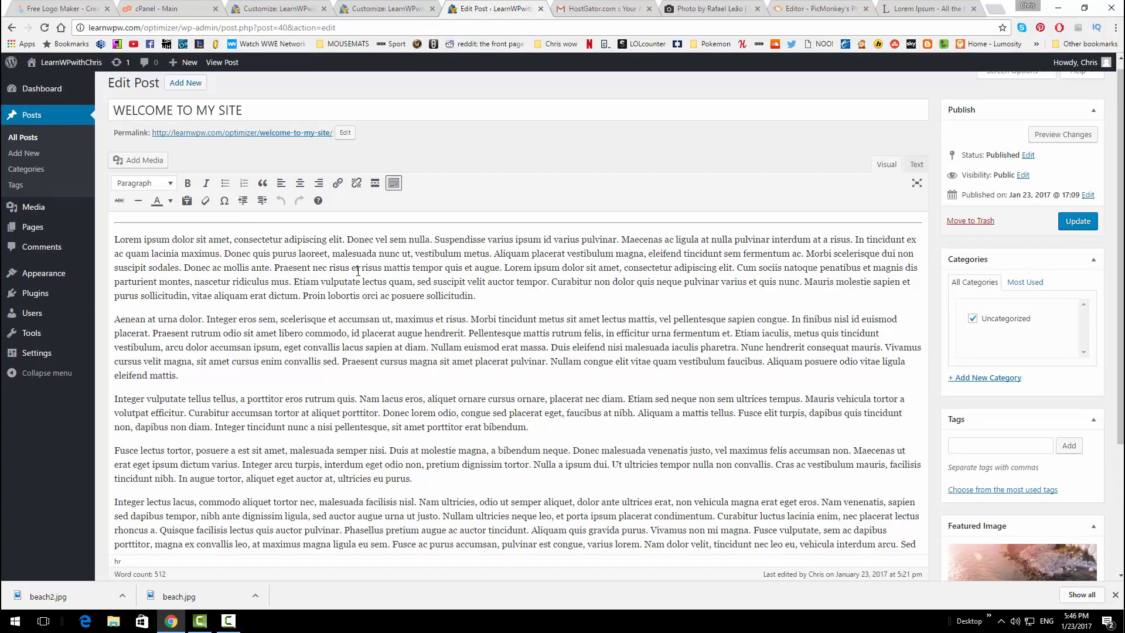
Split 'Lorem ipsum dolor' off the first paragraph and format it as Heading 1
click(393, 184)
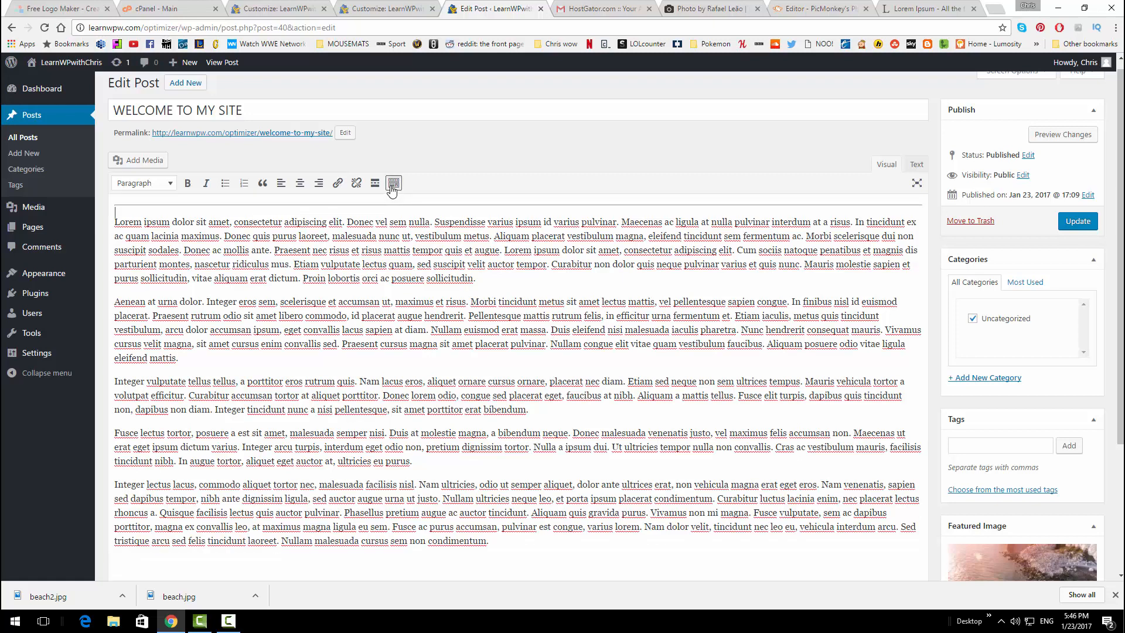
click(393, 183)
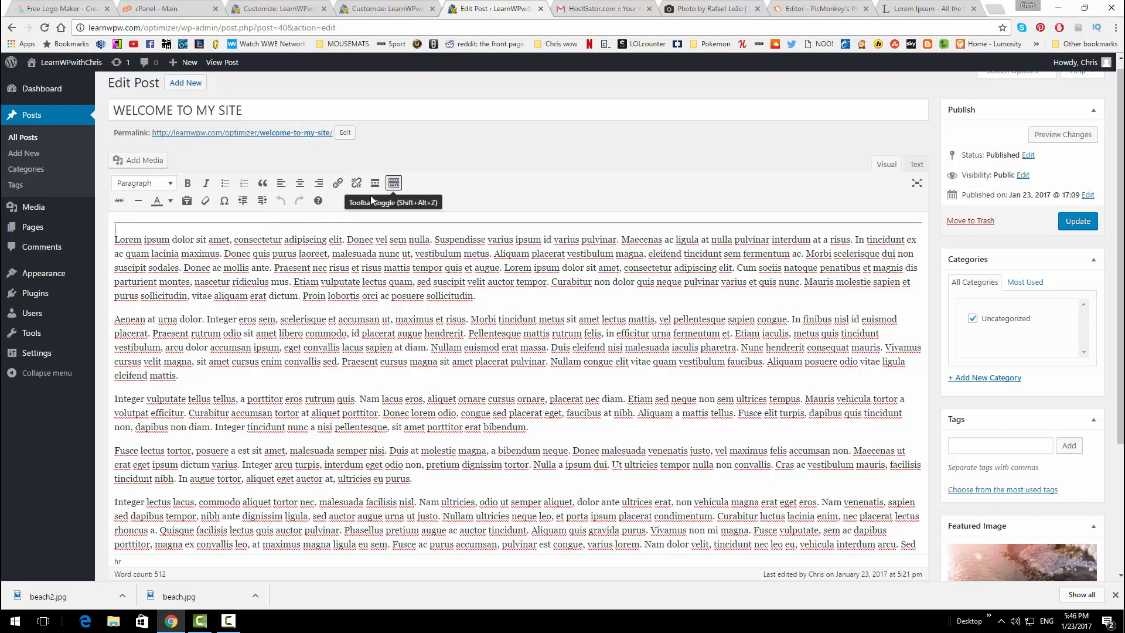
scroll(239, 279, up, 1)
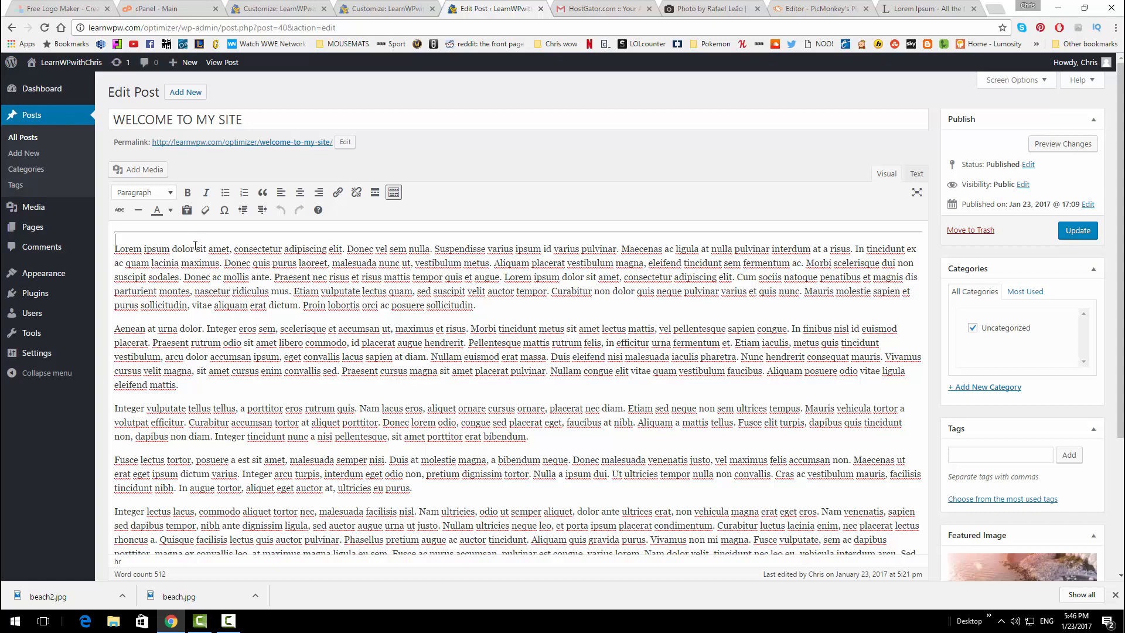
click(195, 247)
key(Return)
key(Return)
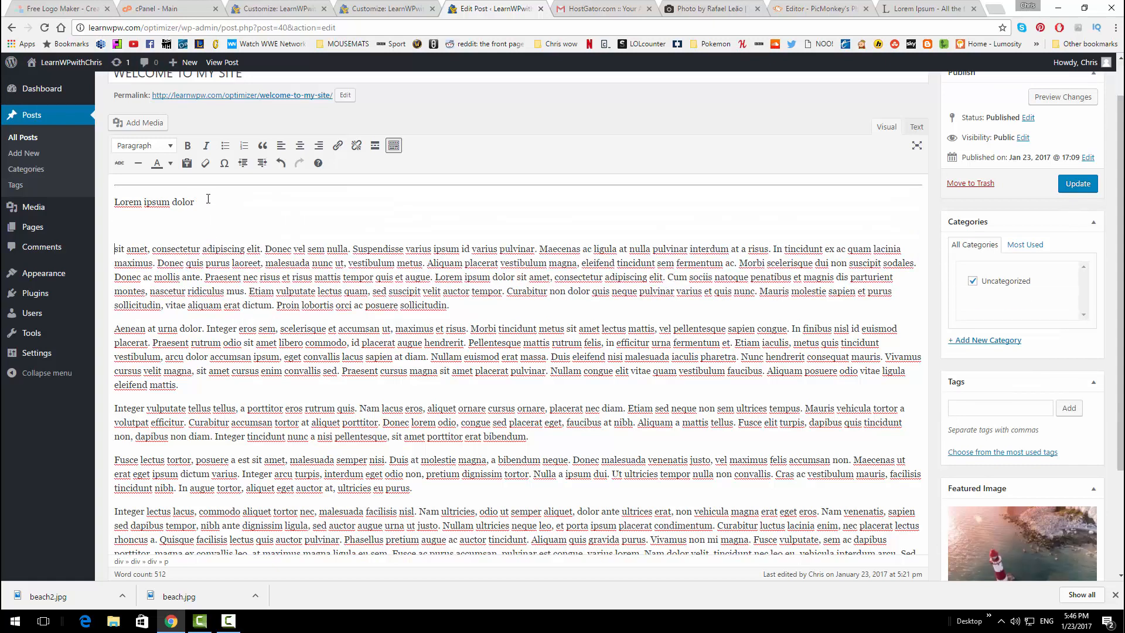
drag(208, 197, 113, 202)
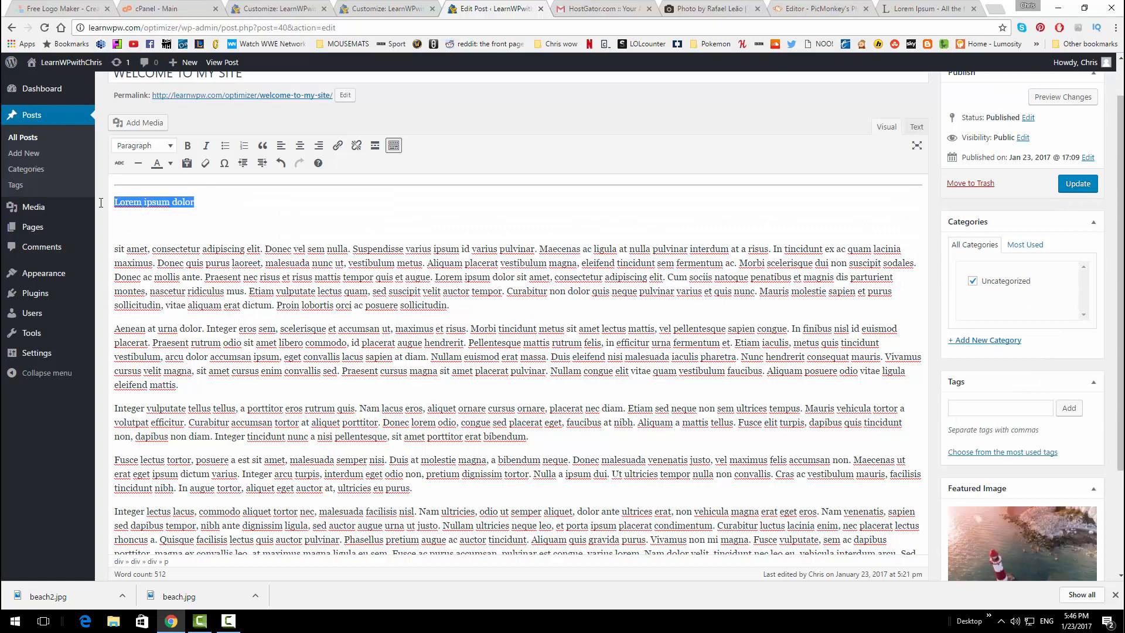
click(166, 151)
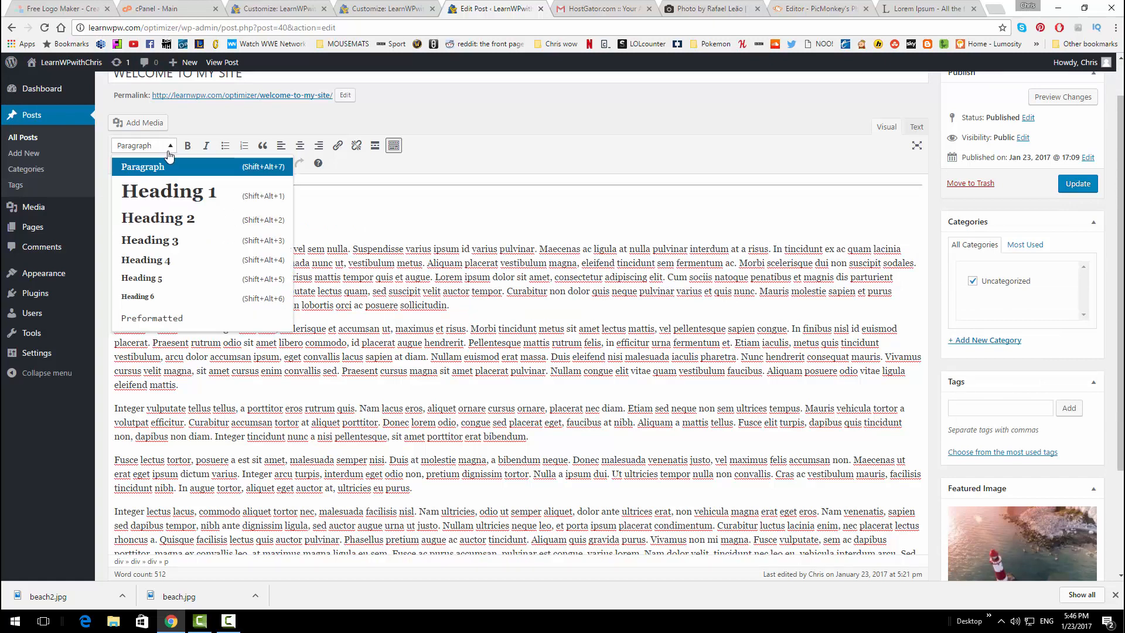
click(180, 196)
click(337, 226)
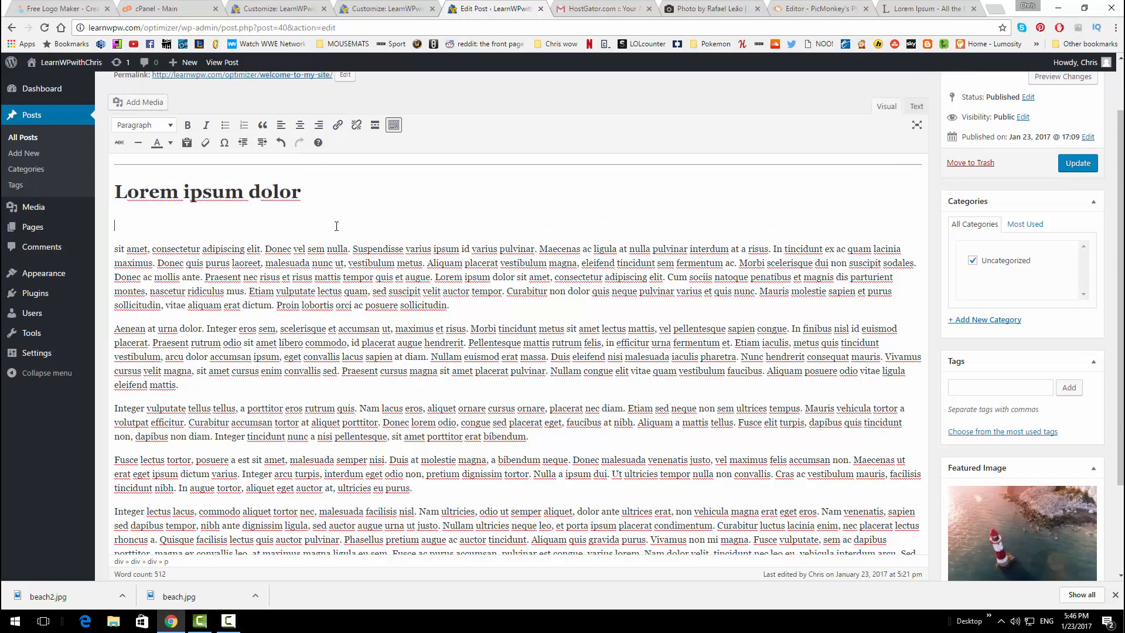
drag(301, 197, 114, 199)
click(324, 225)
Bold the opening text through 'nunc ut' and italicize 'vestibulum metus.' through 'quis et augue'
drag(114, 248, 345, 264)
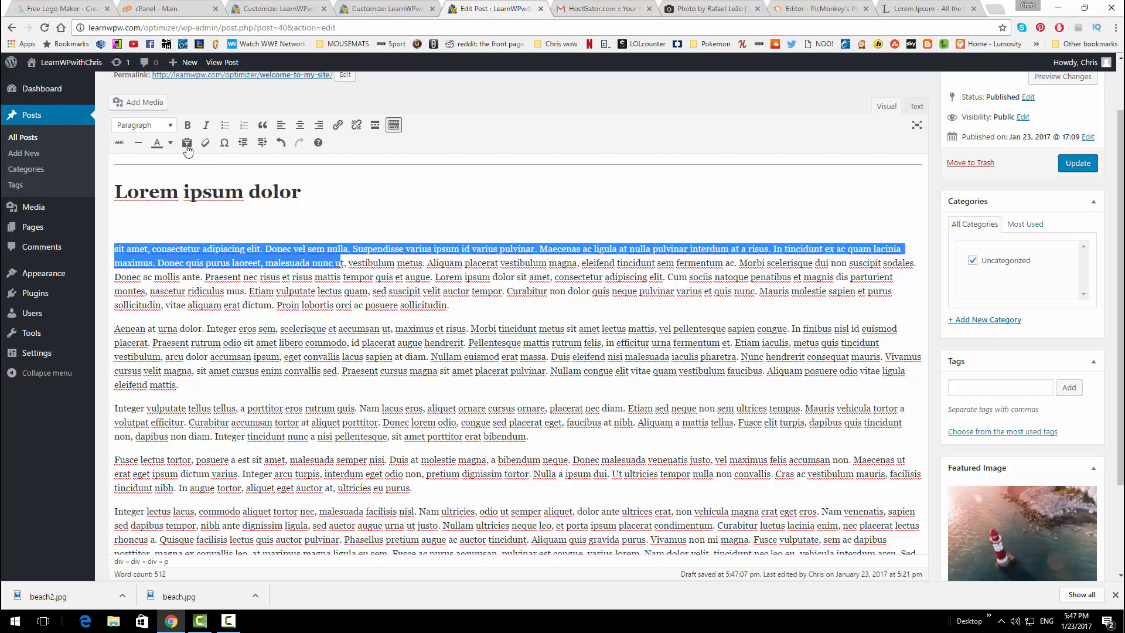
click(187, 125)
click(497, 232)
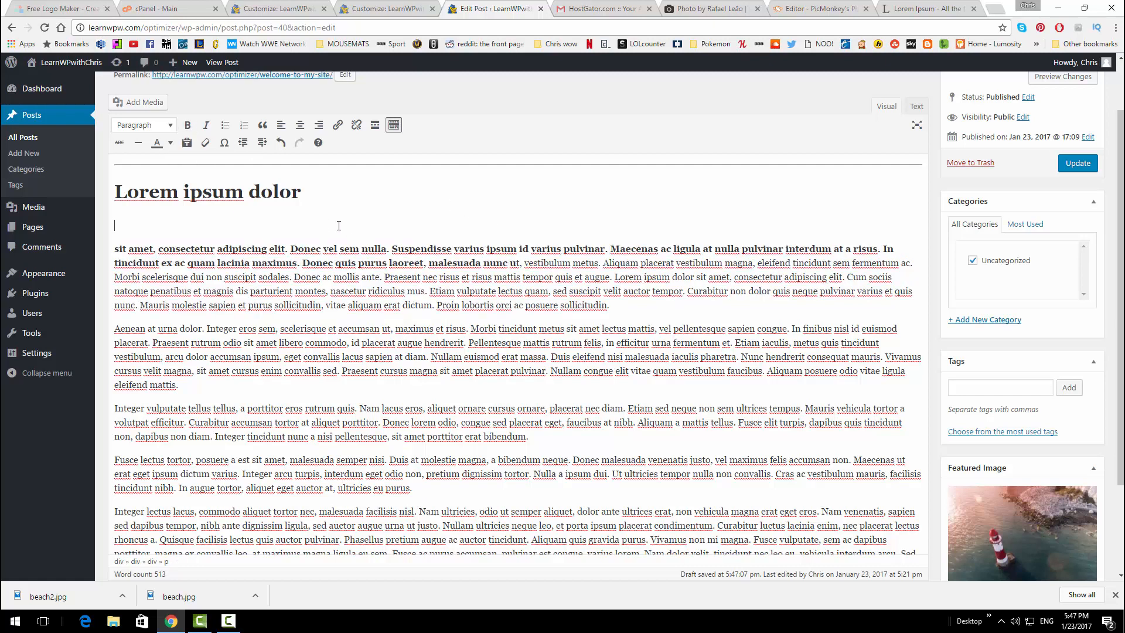
drag(525, 264, 610, 277)
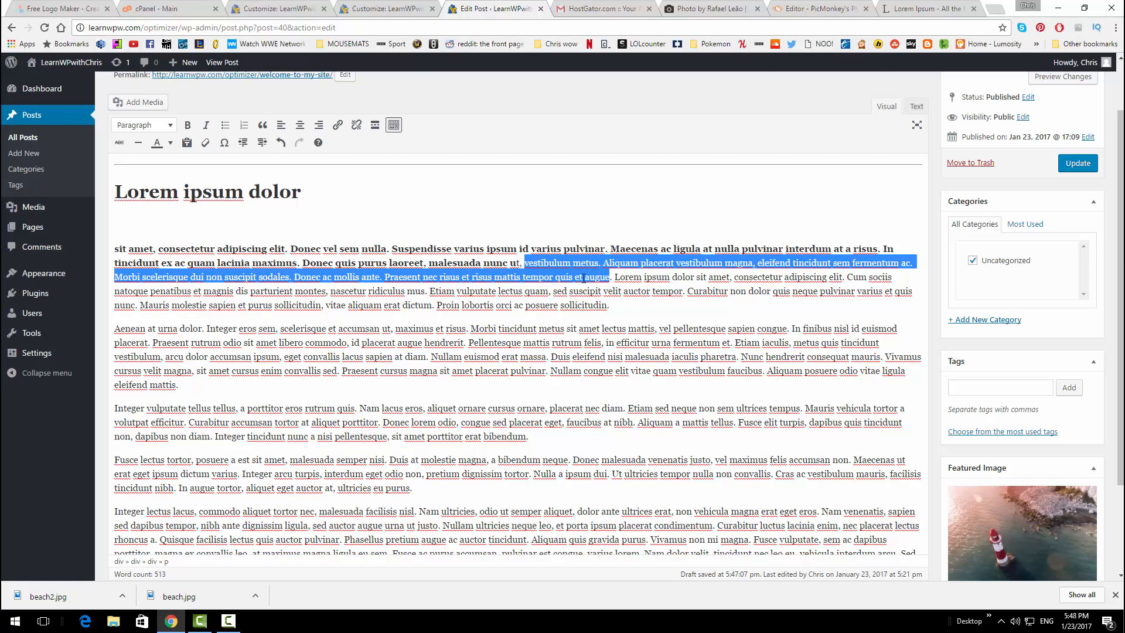
click(205, 124)
click(455, 191)
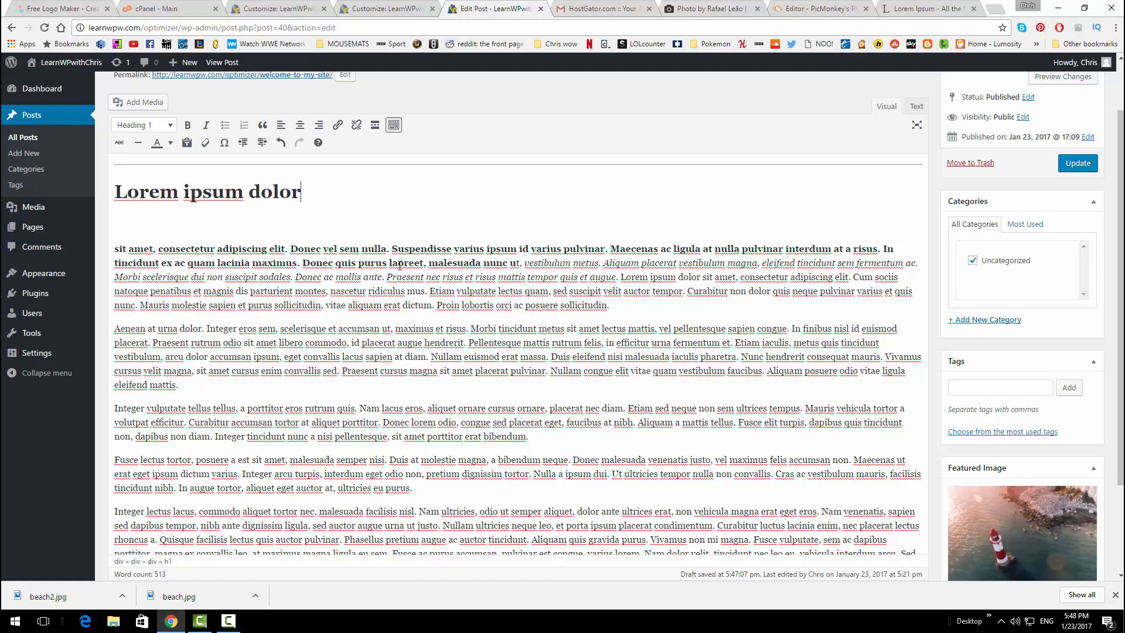
Turn the Aenean at urna dolor paragraph into a blockquote and add a quotation mark
drag(201, 388, 105, 330)
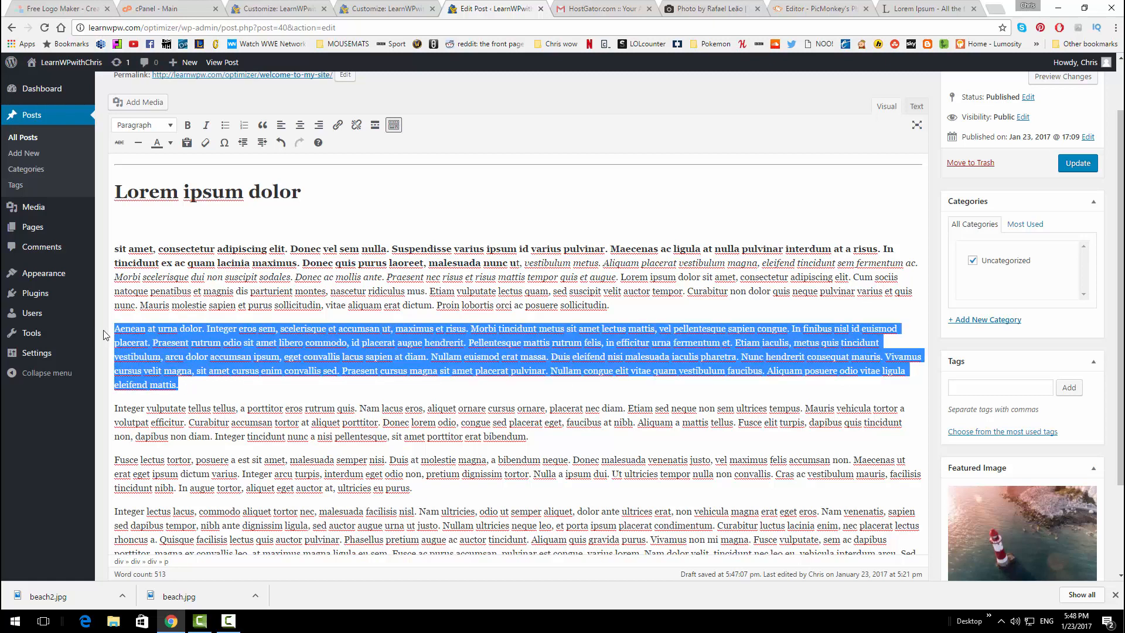
click(262, 126)
click(335, 262)
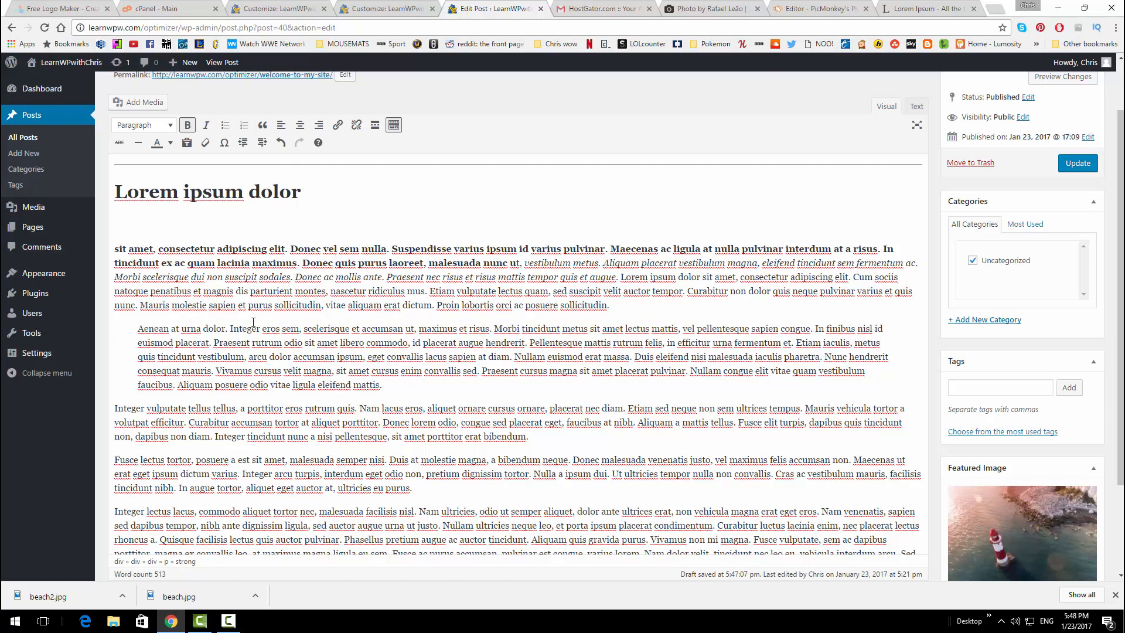
click(388, 389)
text(")
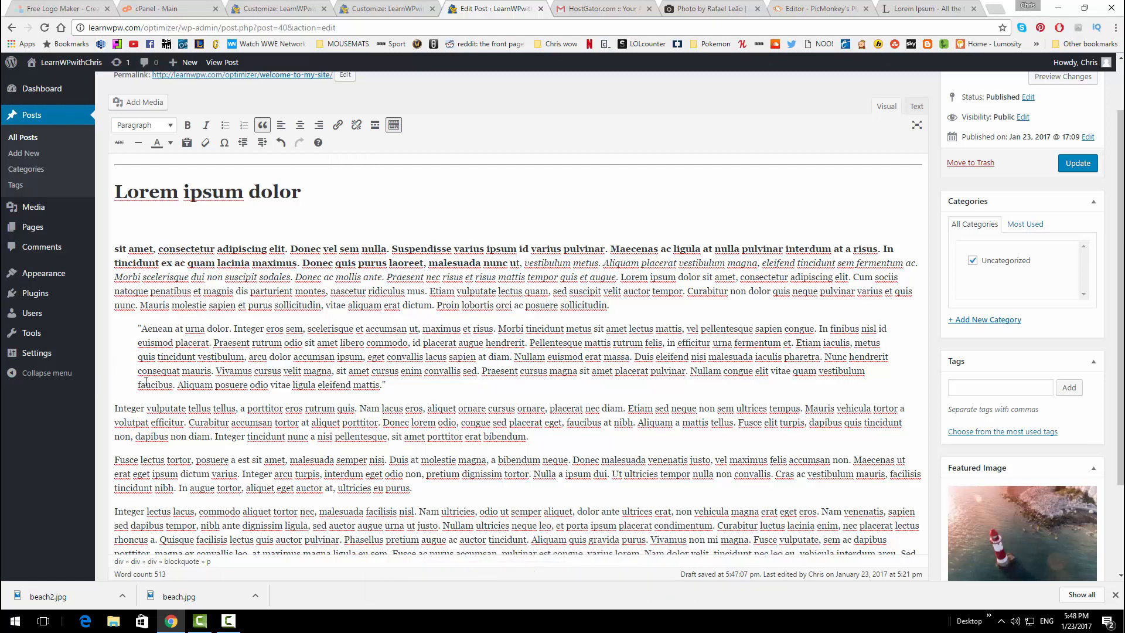
Centre the Fusce lectus tortor paragraph and right-align the Integer lectus lacus paragraph
click(189, 407)
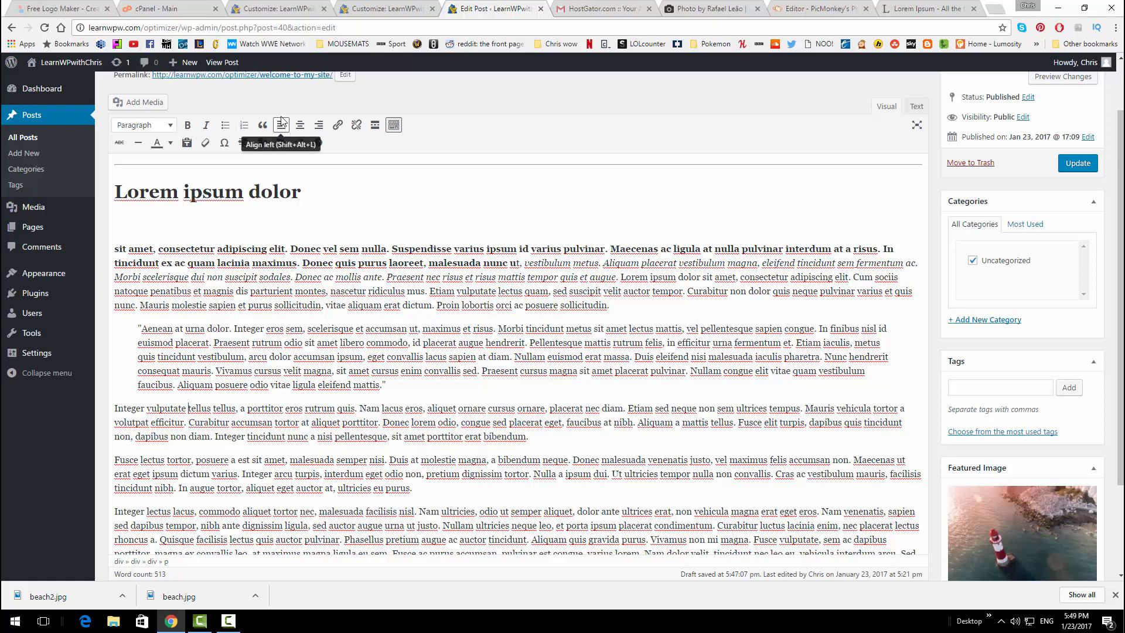
drag(577, 439, 63, 392)
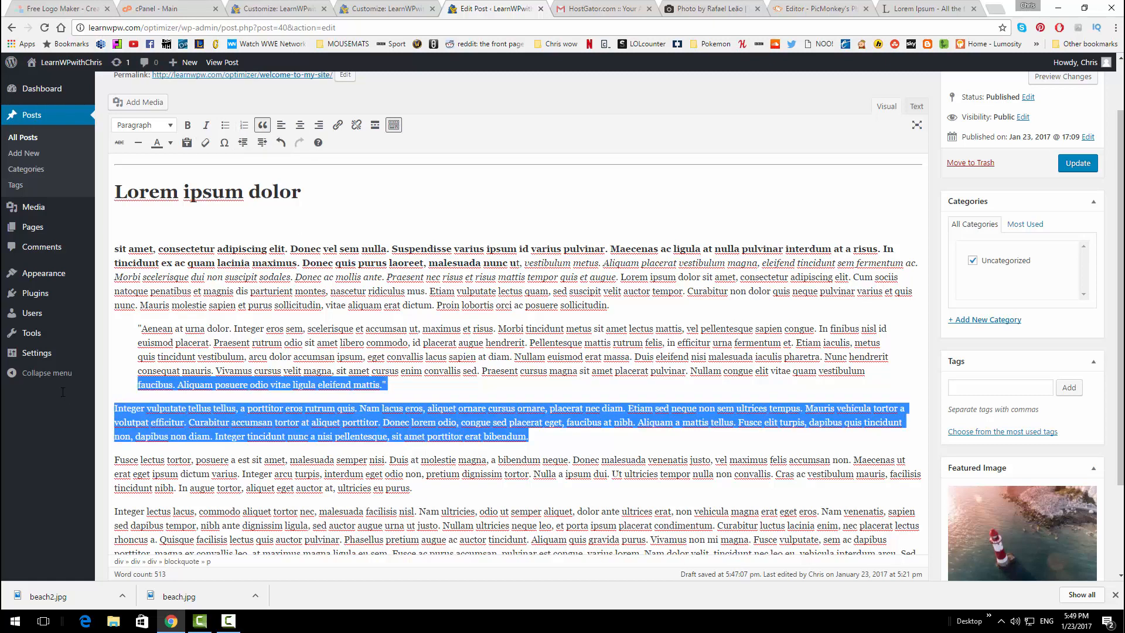
drag(554, 440, 115, 404)
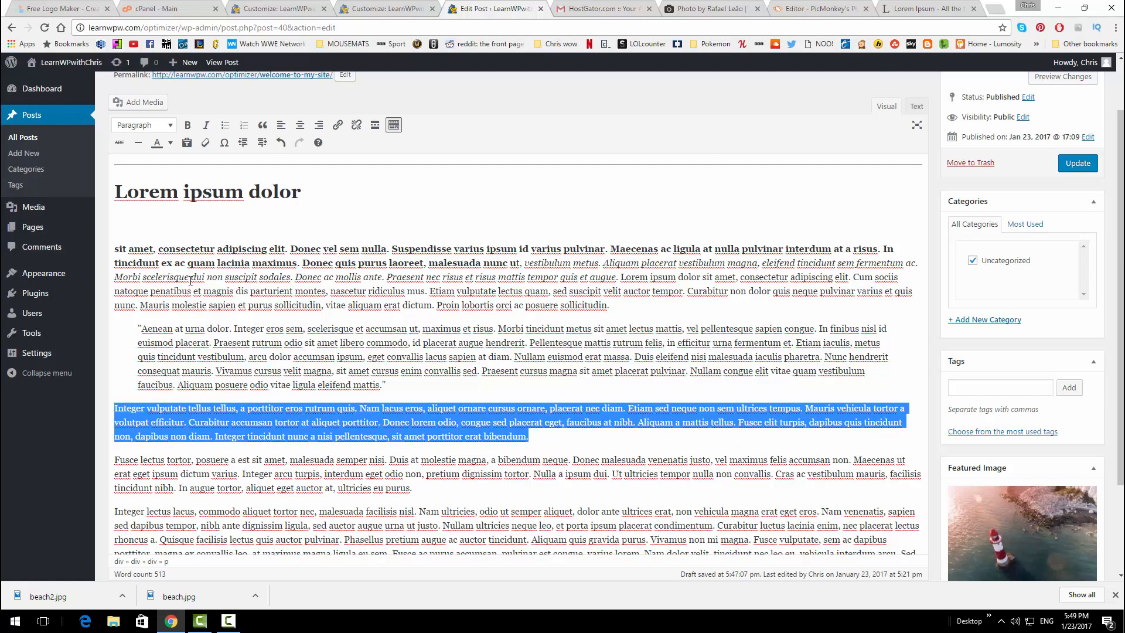
drag(412, 490, 110, 452)
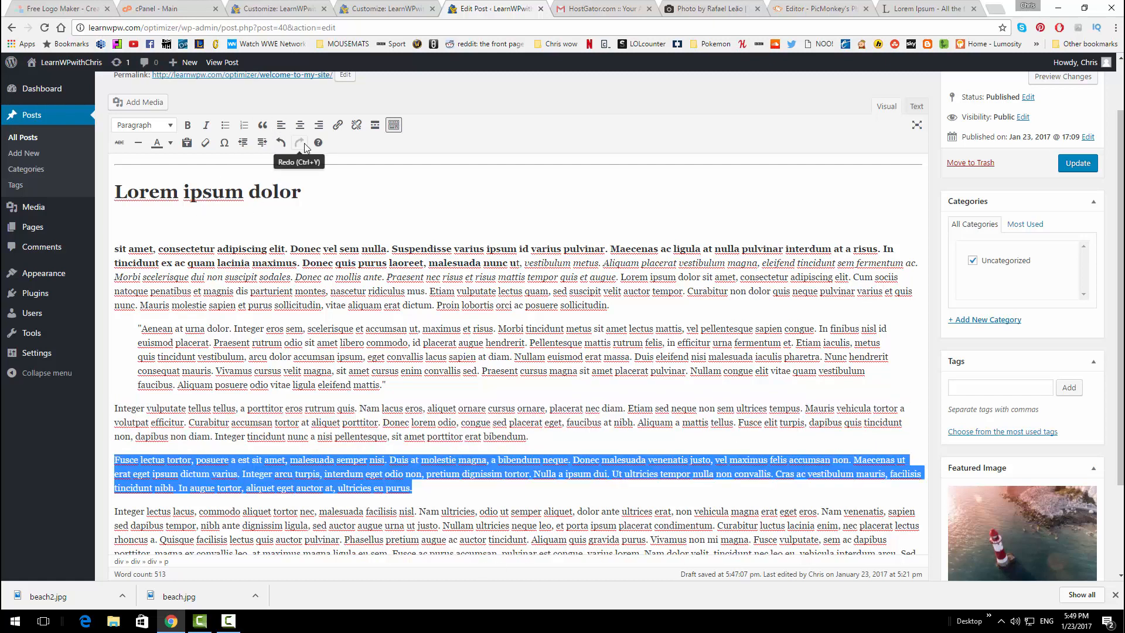
click(299, 125)
scroll(472, 337, down, 2)
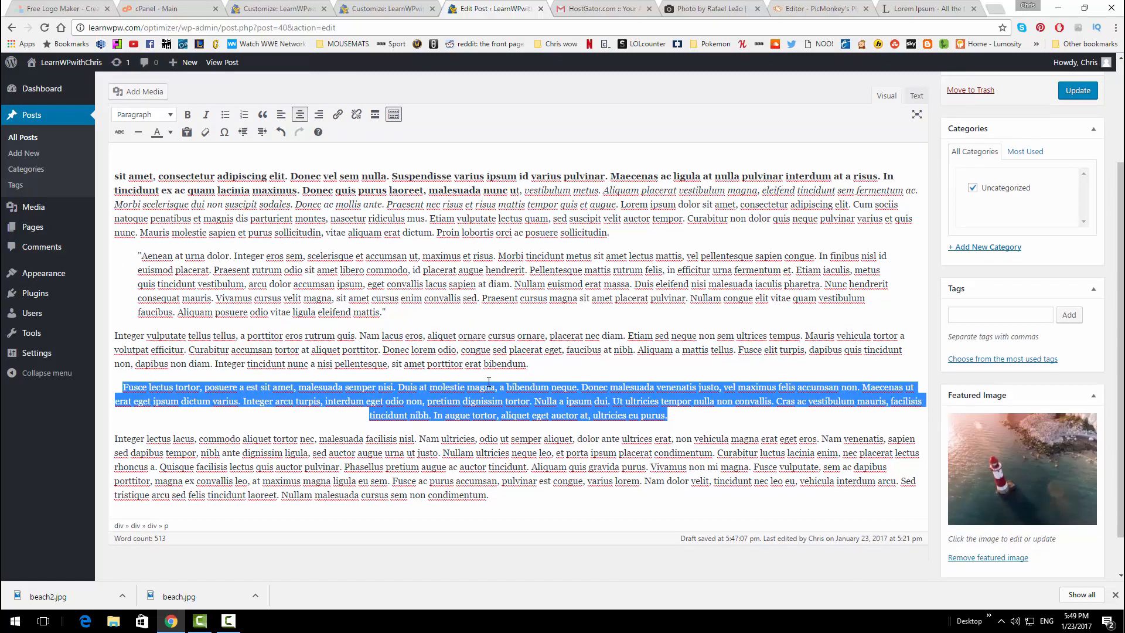
drag(490, 448, 36, 388)
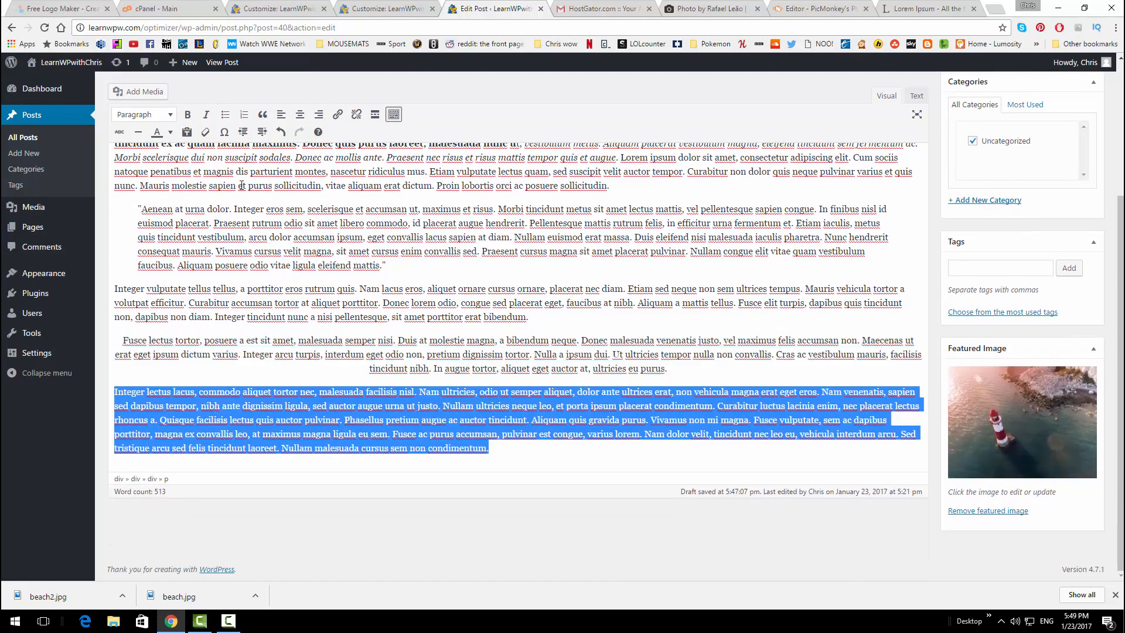
click(318, 114)
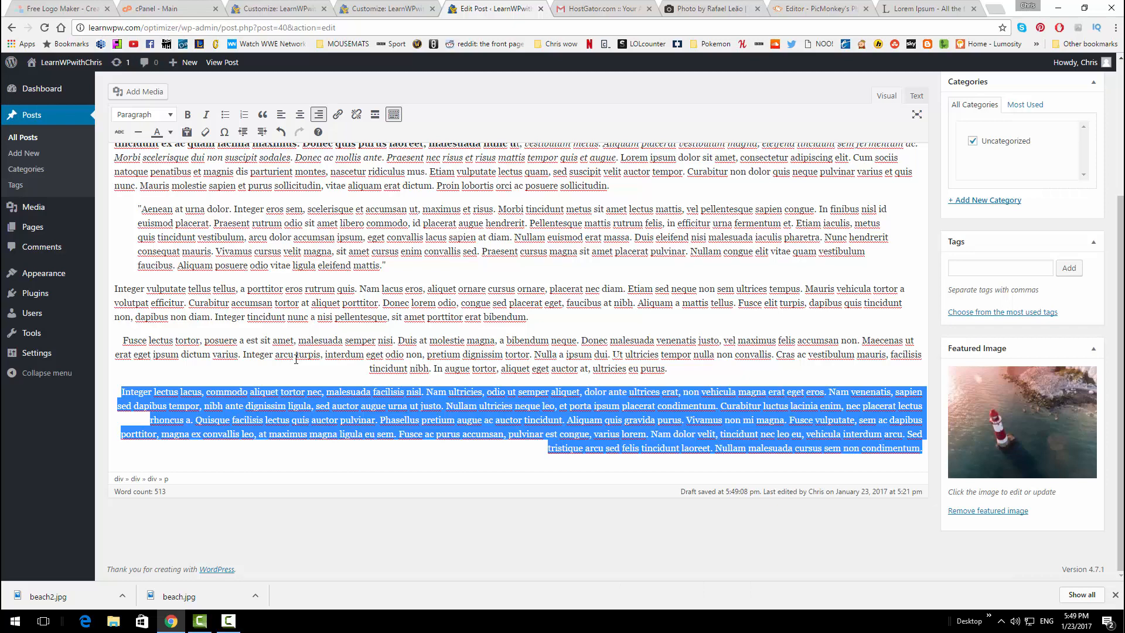
click(128, 375)
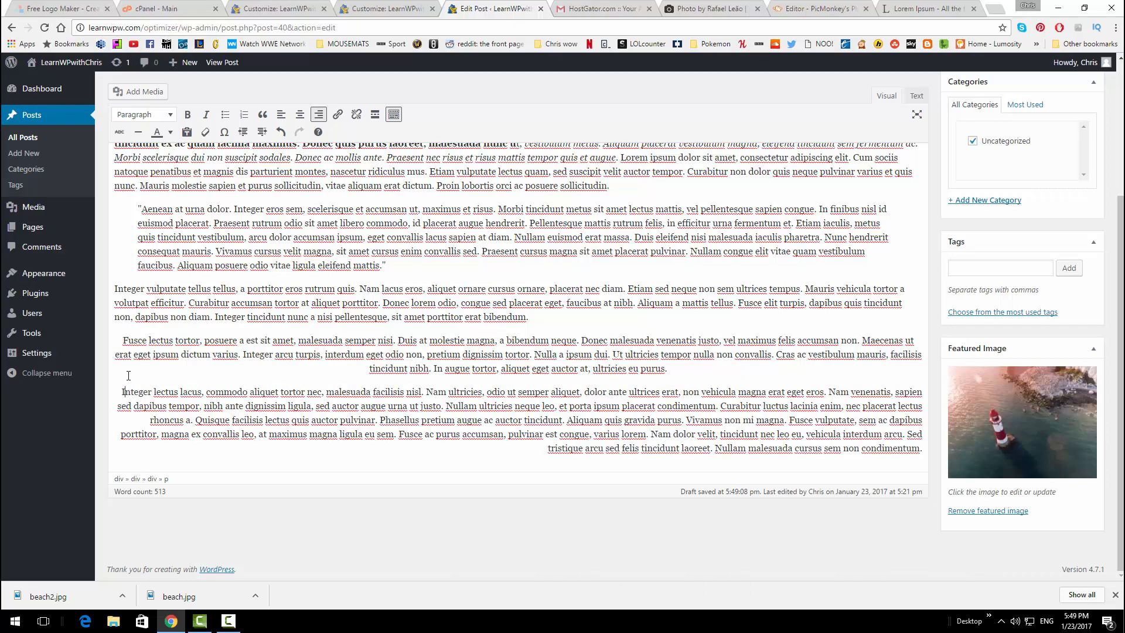
Insert the blue cloud picture-2 from the Media Library at Full Size, titled and alt-texted 'sky'
click(143, 93)
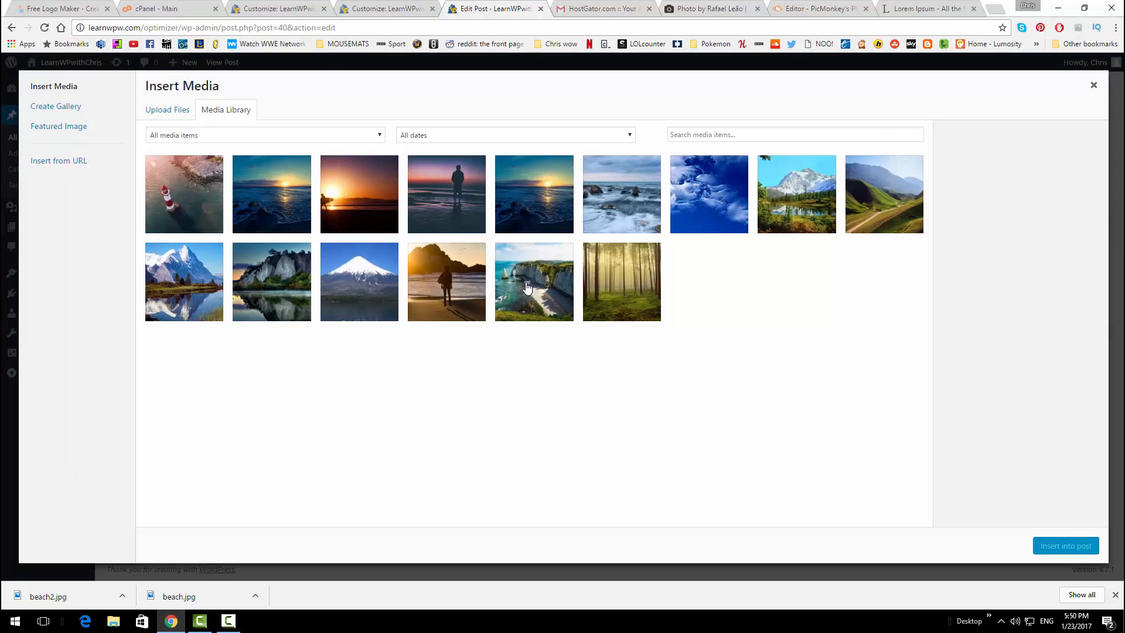
click(687, 206)
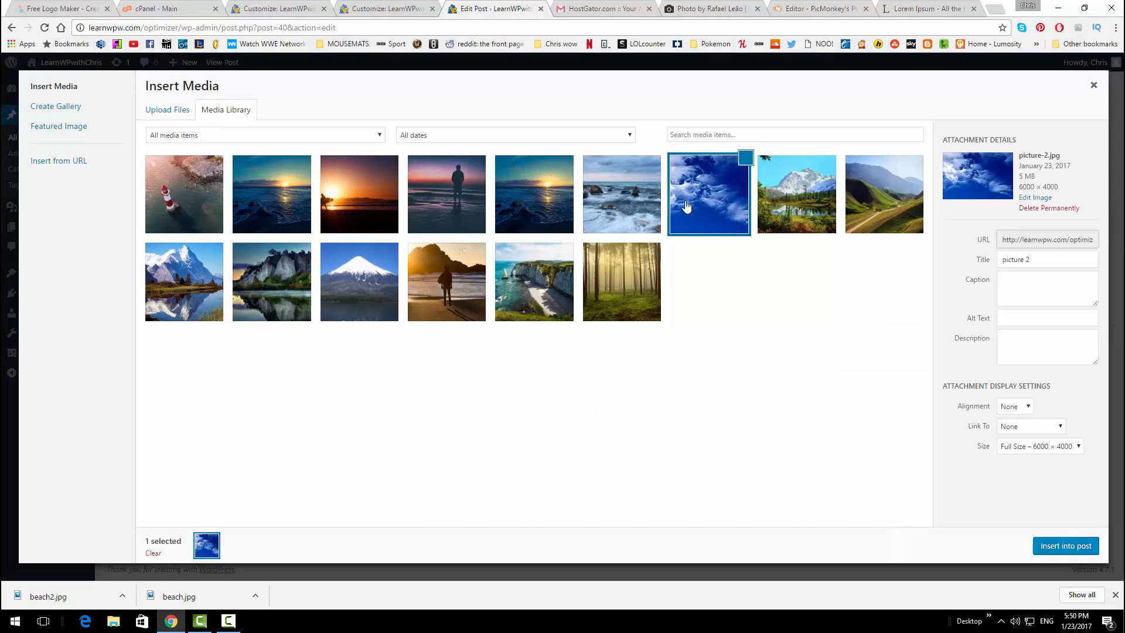
click(1018, 316)
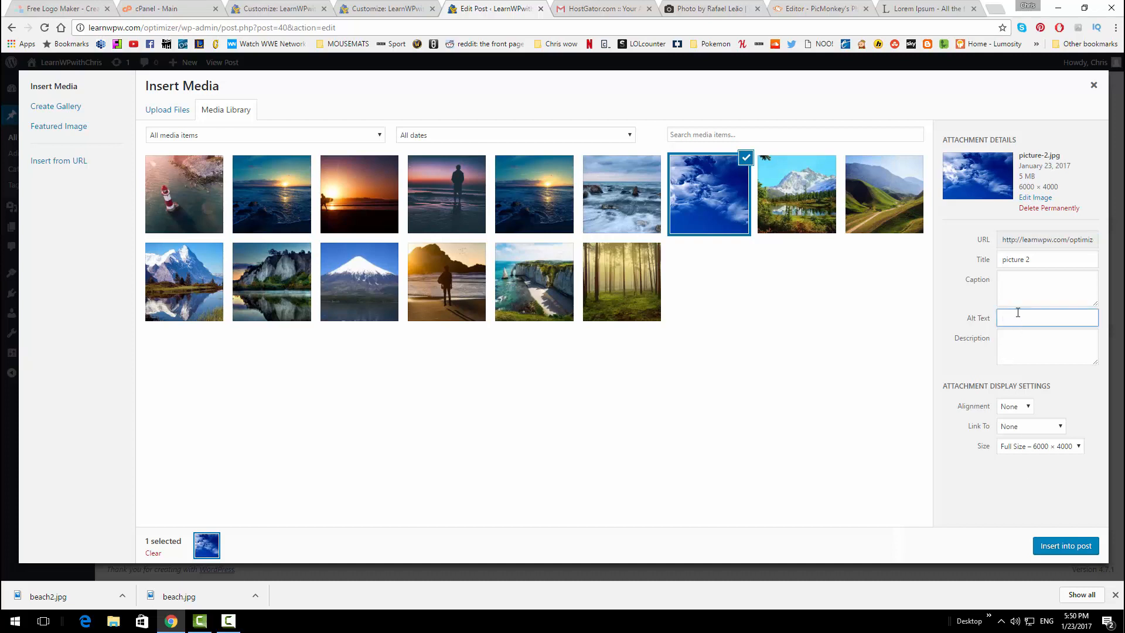
key(shift+Tab)
key(shift+Tab)
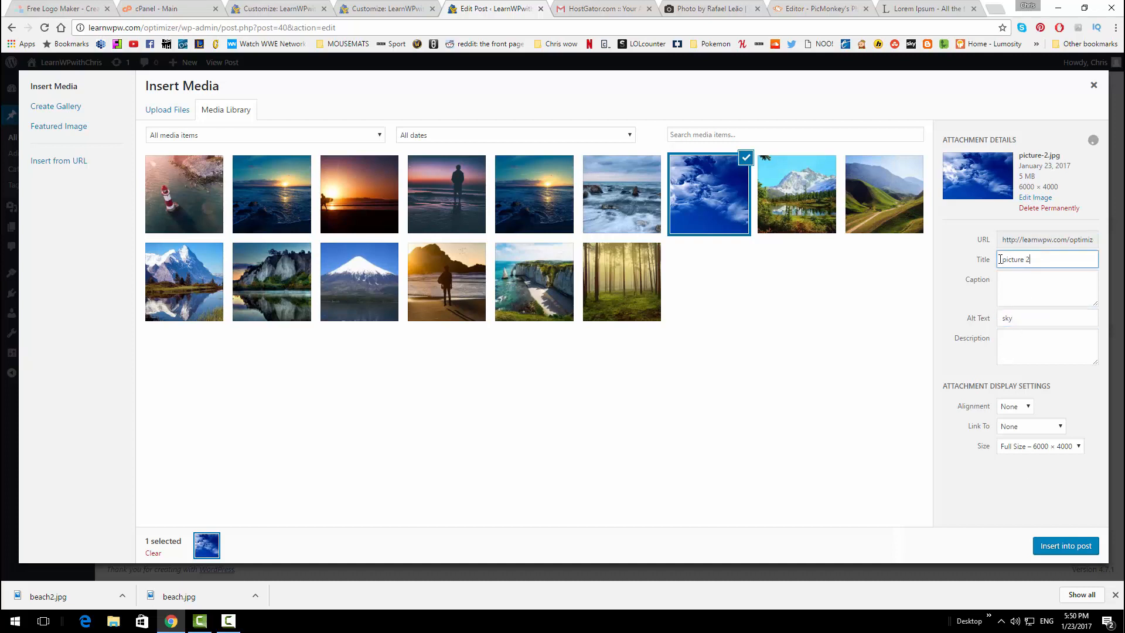
text(sky)
click(1067, 445)
click(1074, 446)
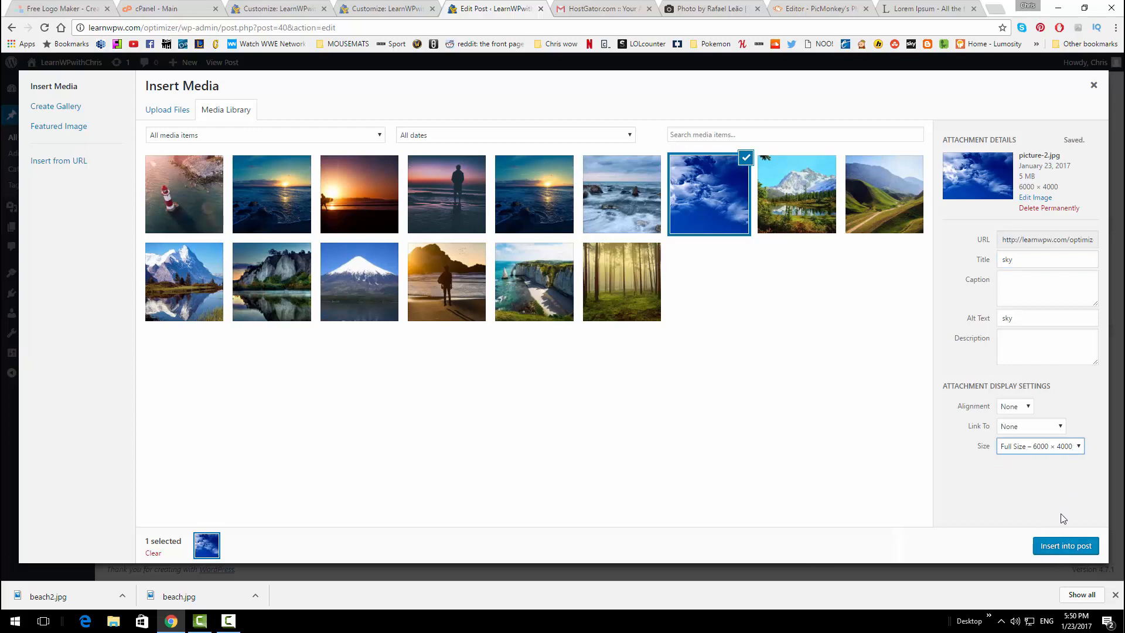
click(1067, 545)
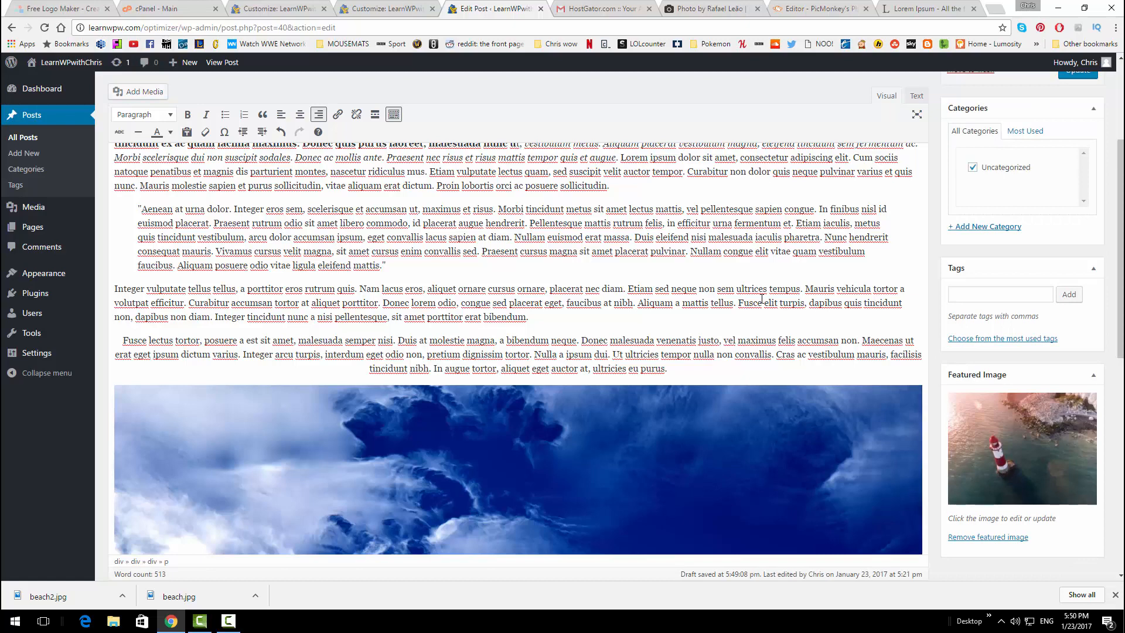
Update the WELCOME TO MY SITE post with the inserted sky image
scroll(762, 299, down, 10)
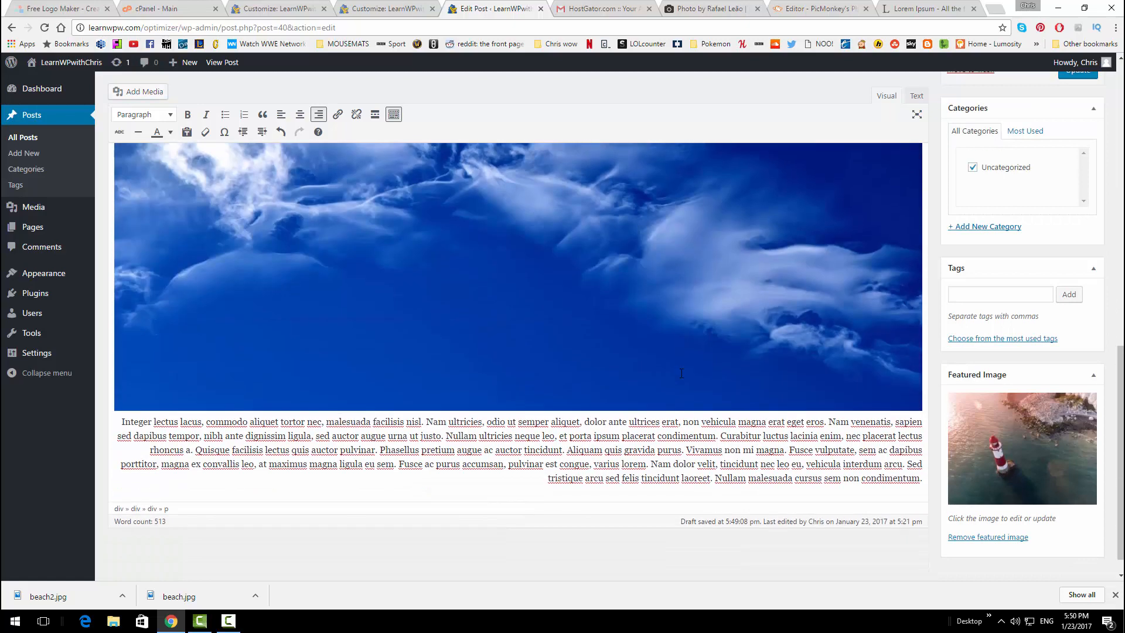
scroll(690, 370, up, 5)
click(690, 371)
scroll(802, 404, down, 2)
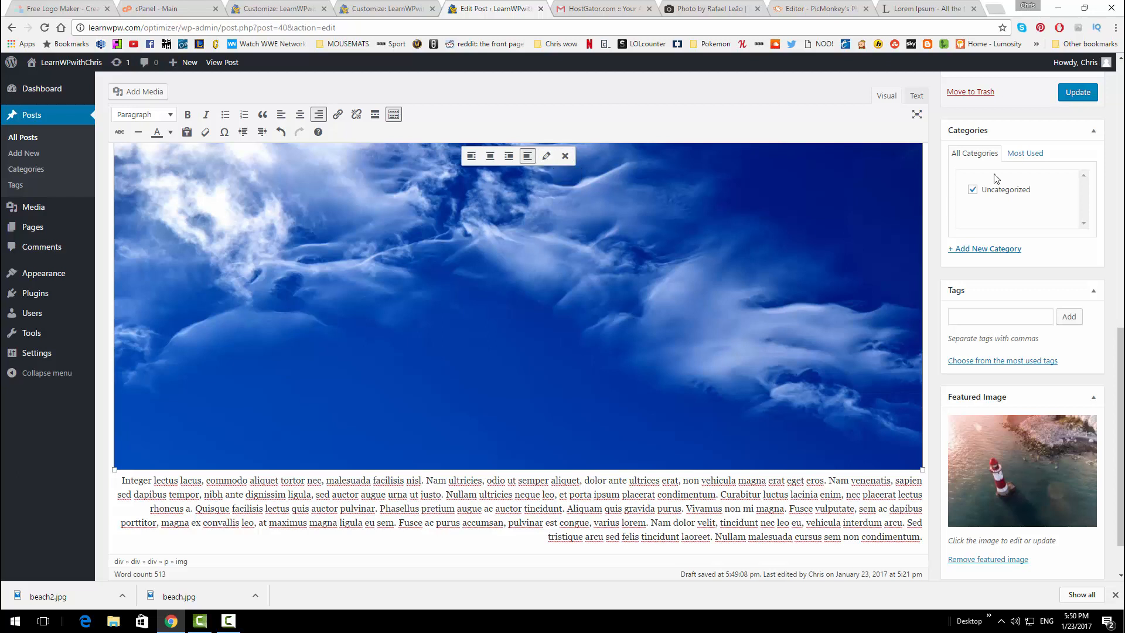
click(1064, 99)
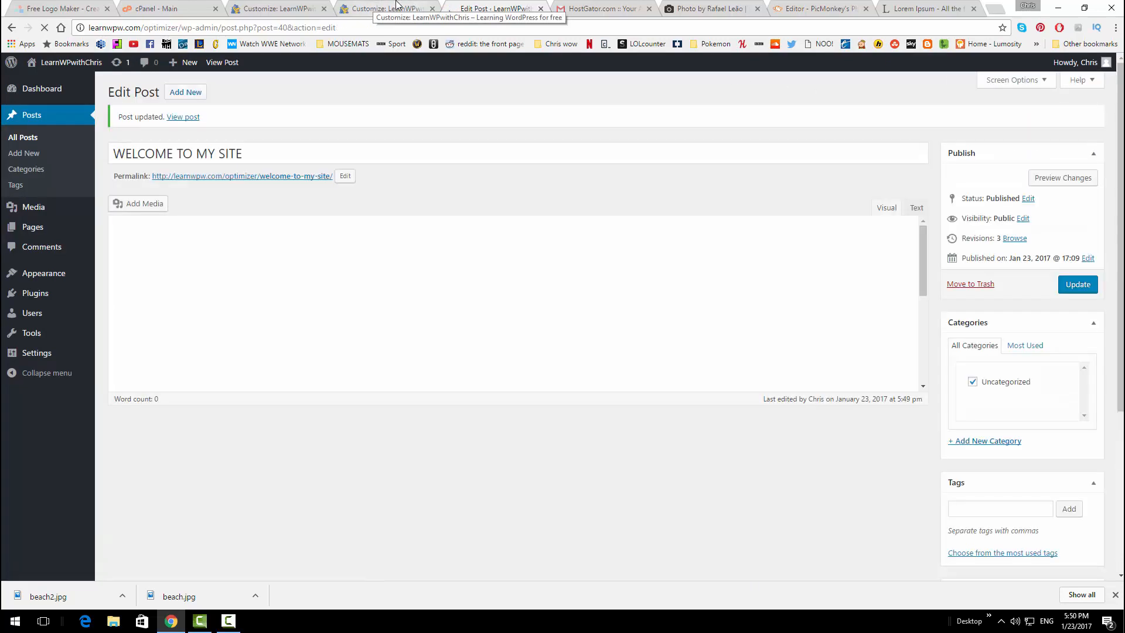
Open the live site in a new browser tab via Visit Site
click(399, 8)
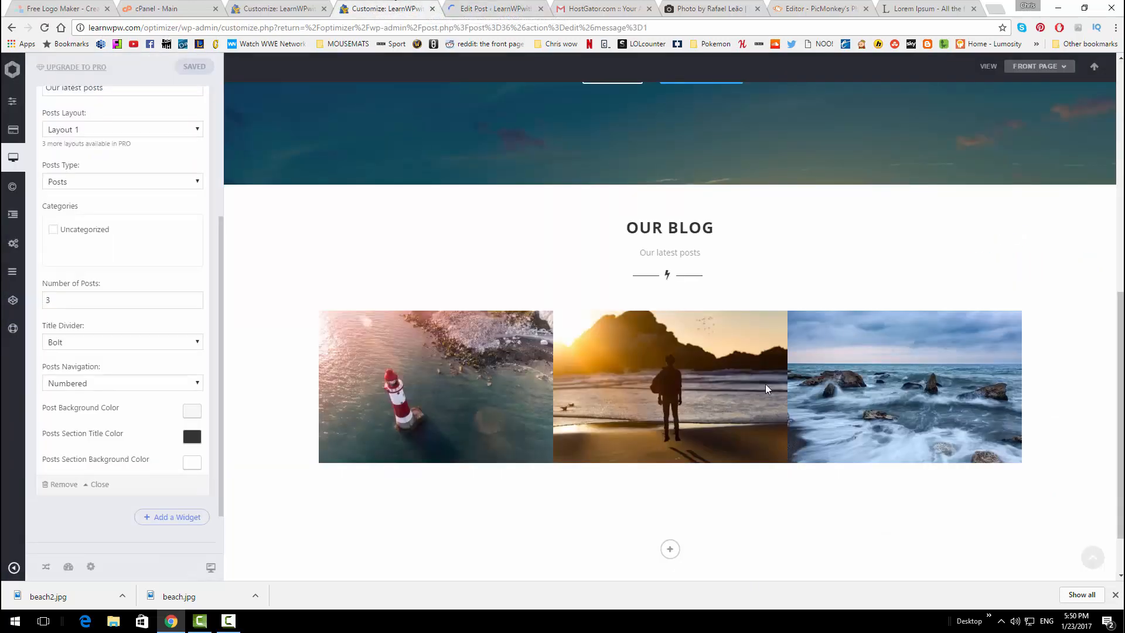
click(276, 8)
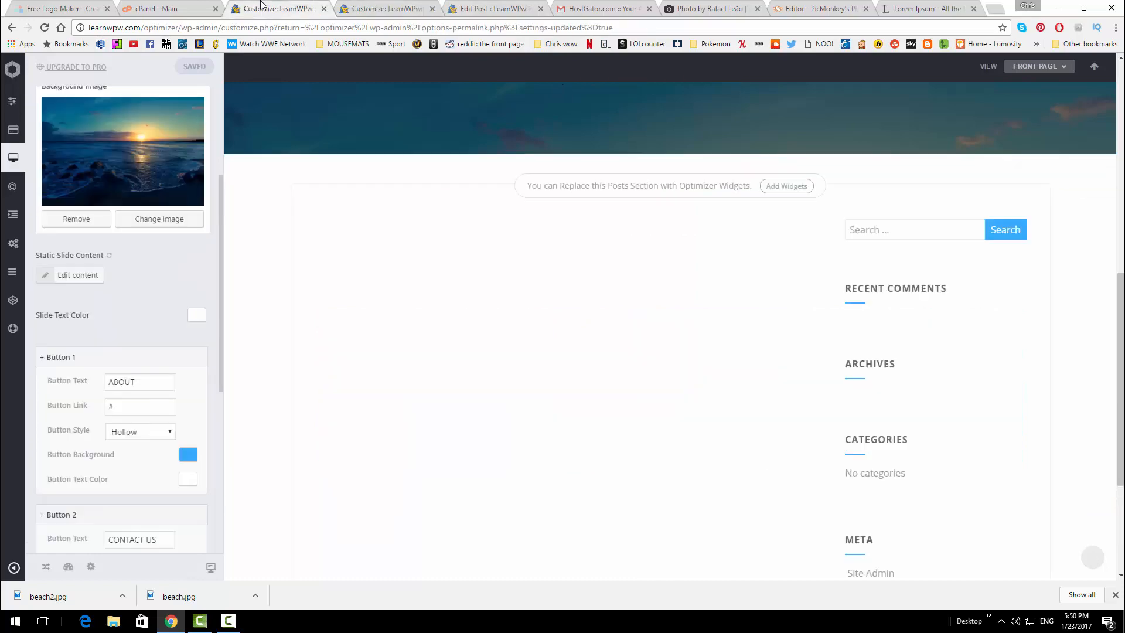
click(384, 9)
scroll(245, 176, up, 7)
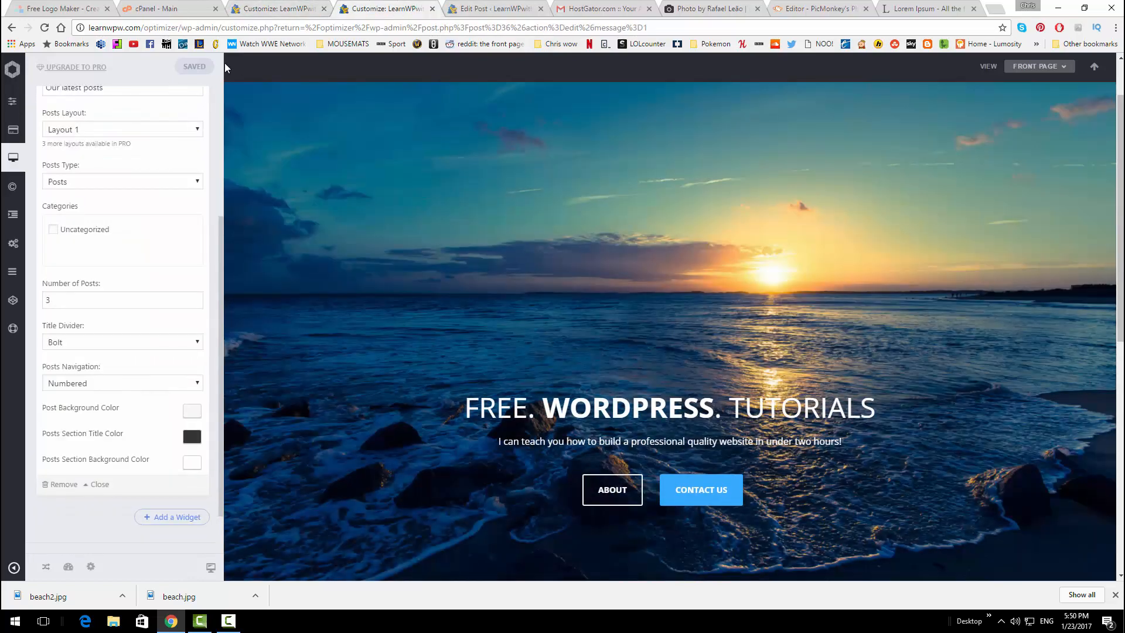
click(495, 9)
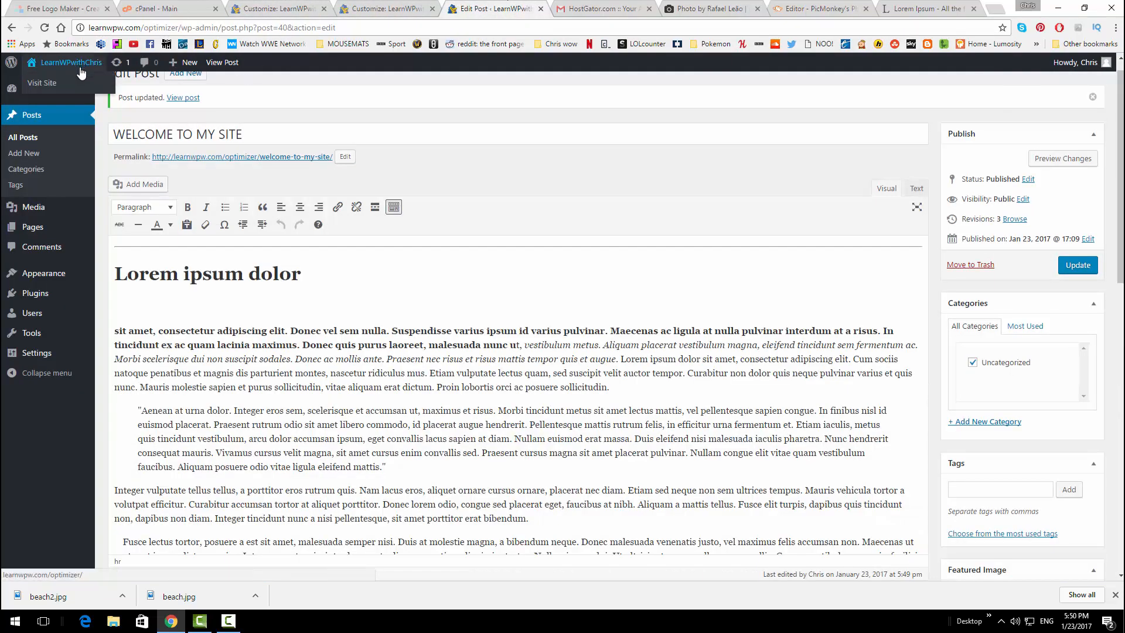
middle_click(70, 79)
click(553, 9)
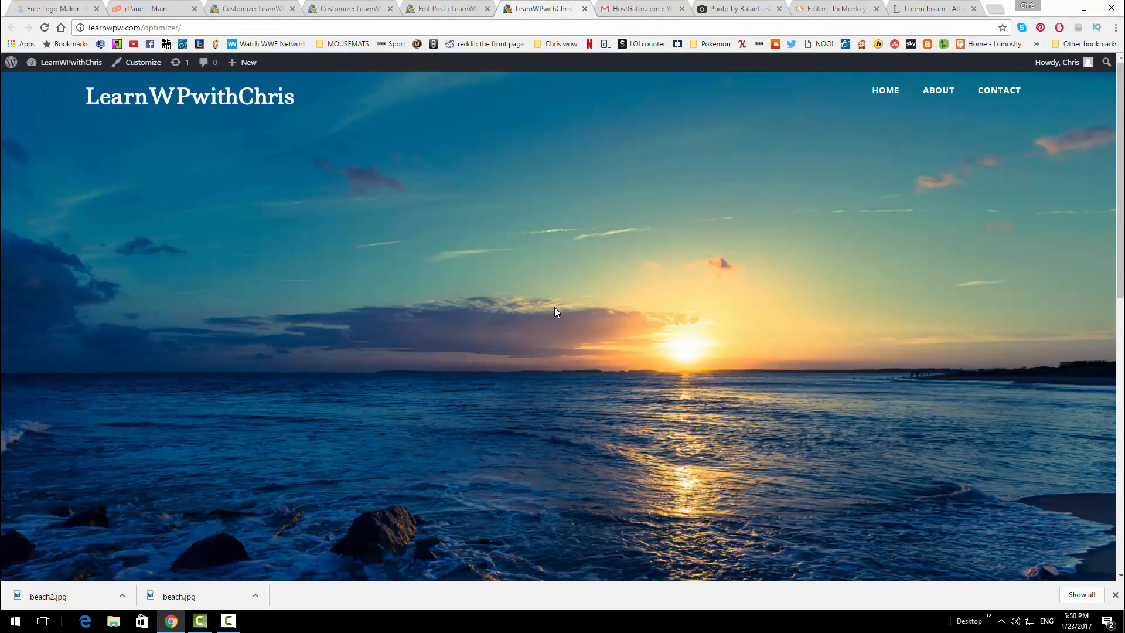
View the Welcome to my site post on the live site to check its heading, formatting and sky photo
scroll(552, 313, down, 5)
click(794, 390)
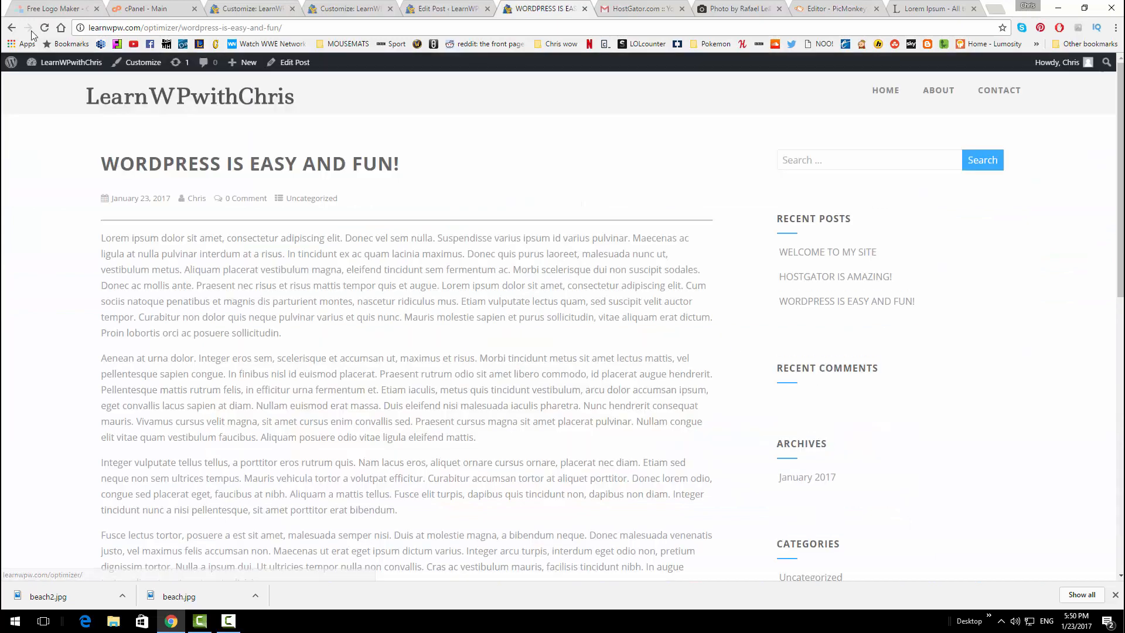
key(alt+Left)
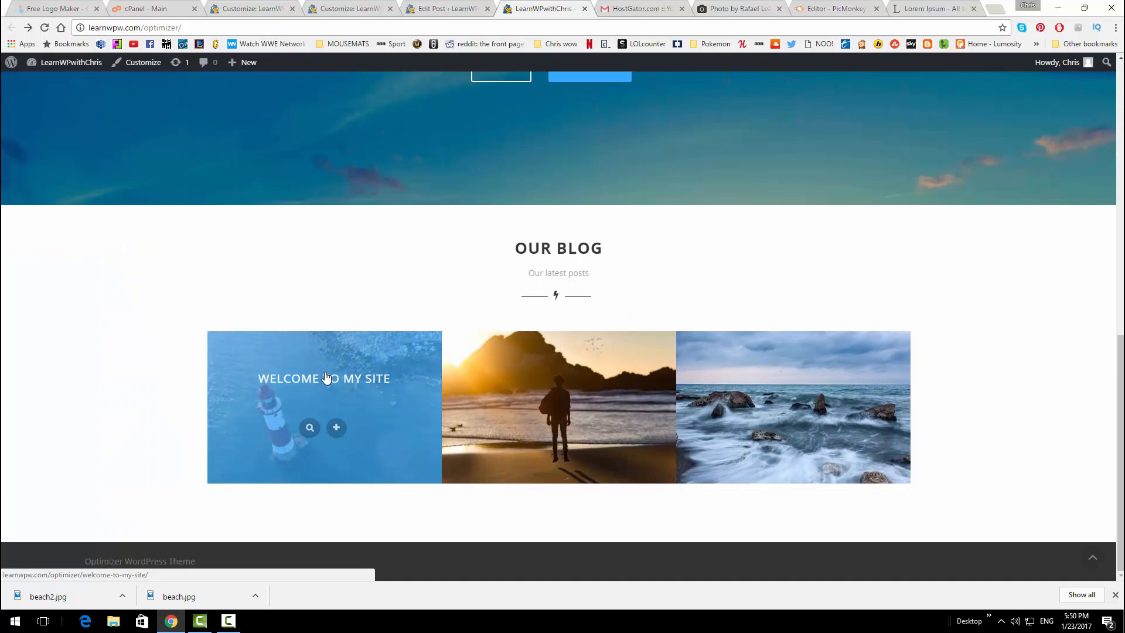
click(326, 378)
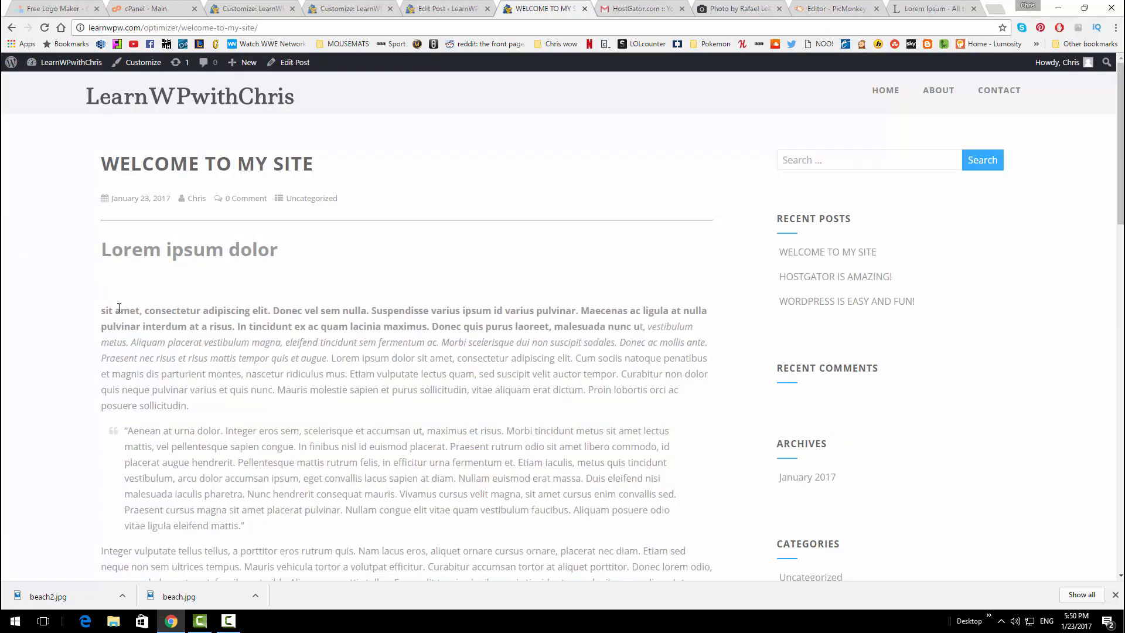
drag(116, 309, 191, 312)
click(189, 344)
drag(552, 353, 456, 358)
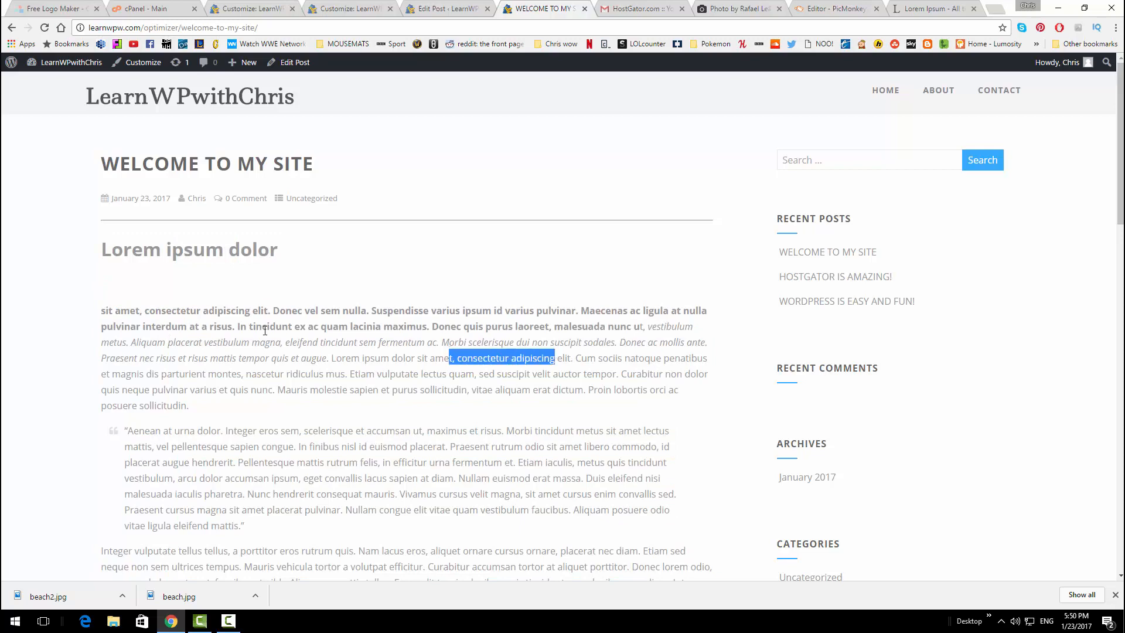
scroll(294, 332, down, 8)
scroll(294, 333, down, 6)
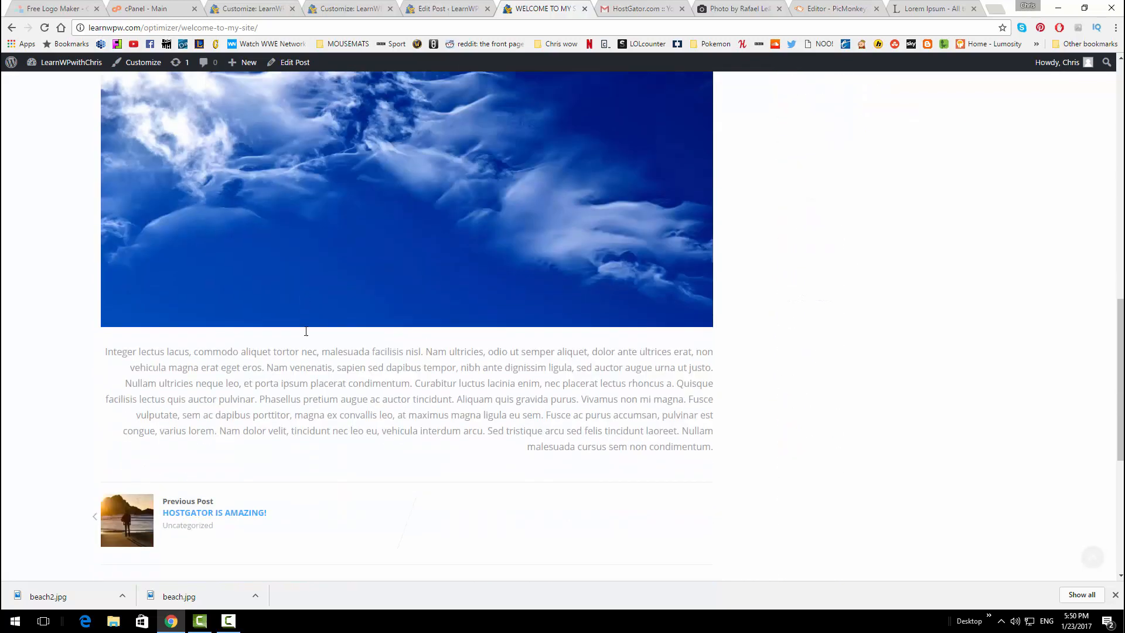
scroll(347, 339, up, 6)
scroll(476, 314, down, 1)
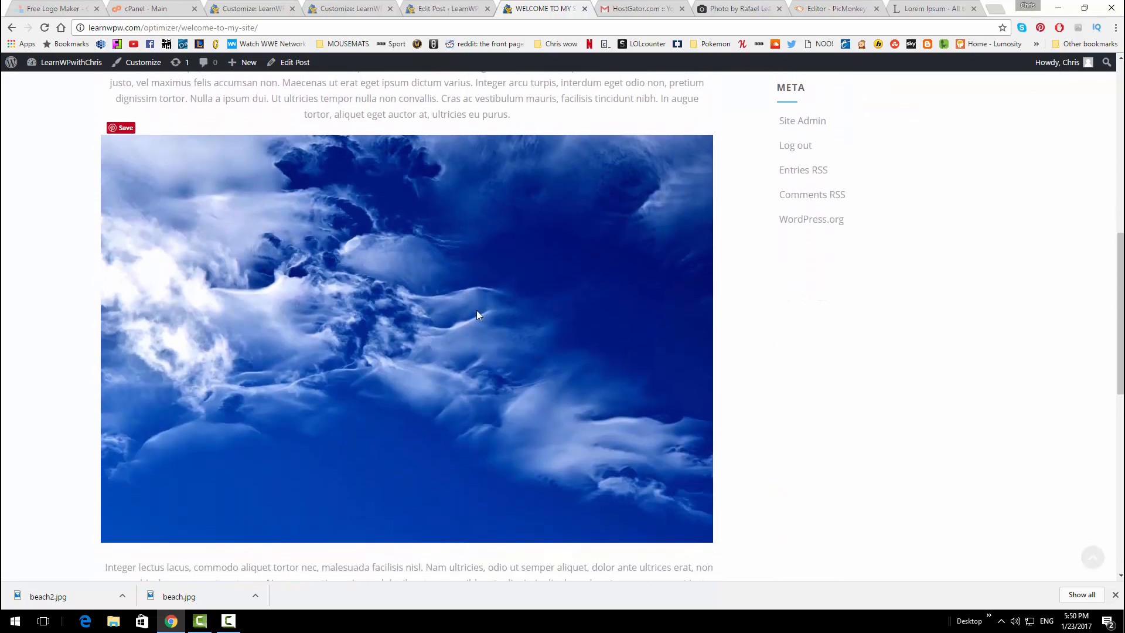
scroll(491, 331, up, 2)
scroll(491, 343, down, 2)
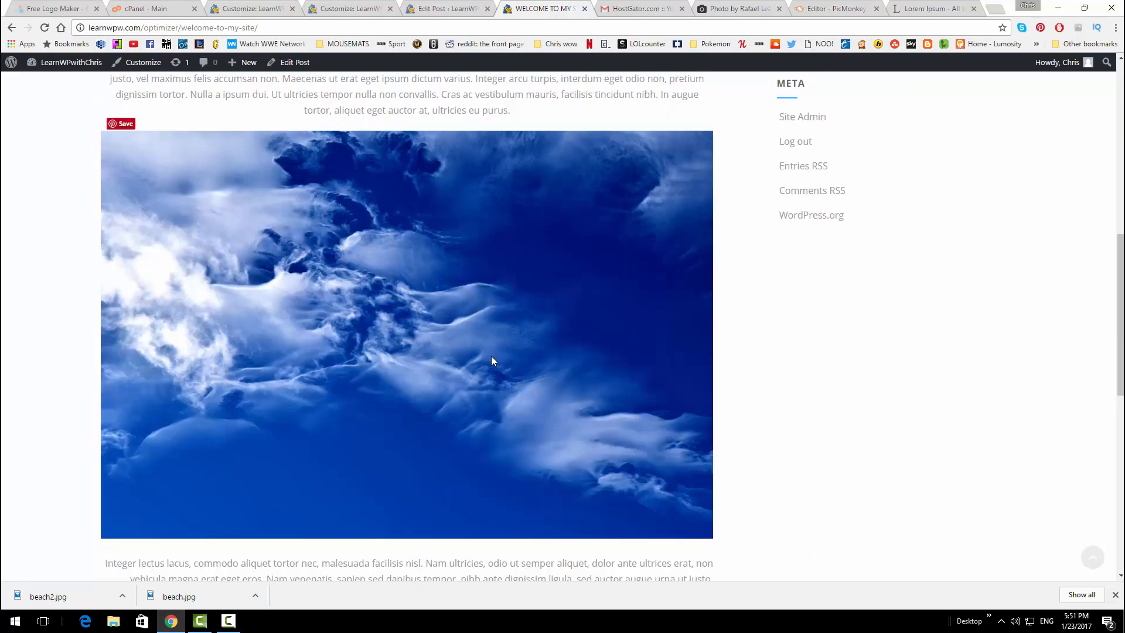
scroll(492, 341, up, 3)
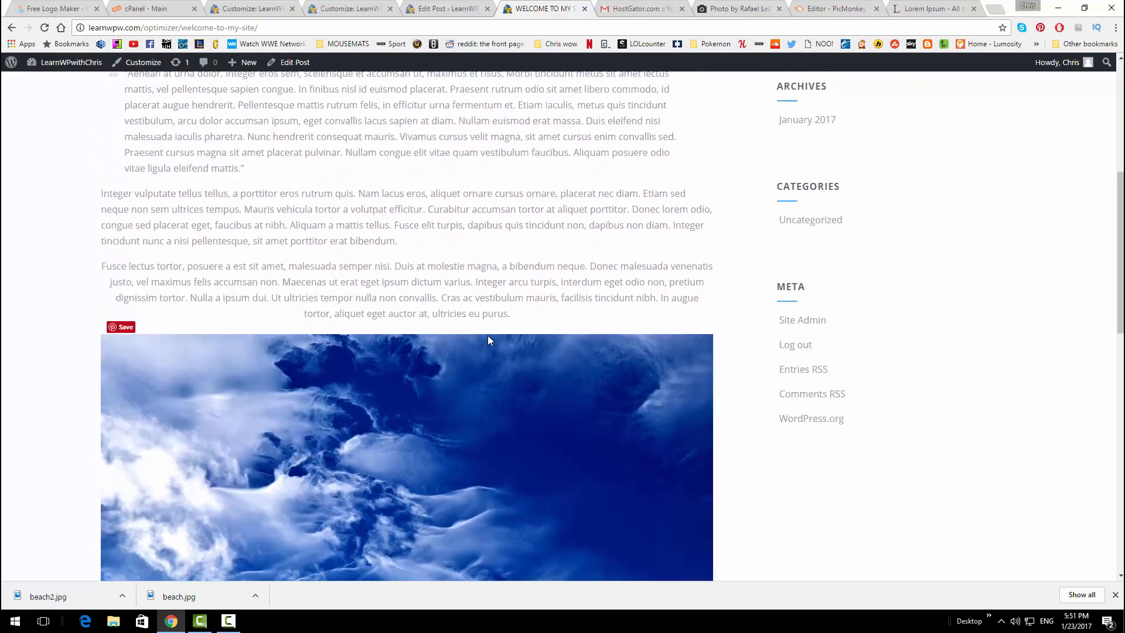
scroll(451, 332, down, 2)
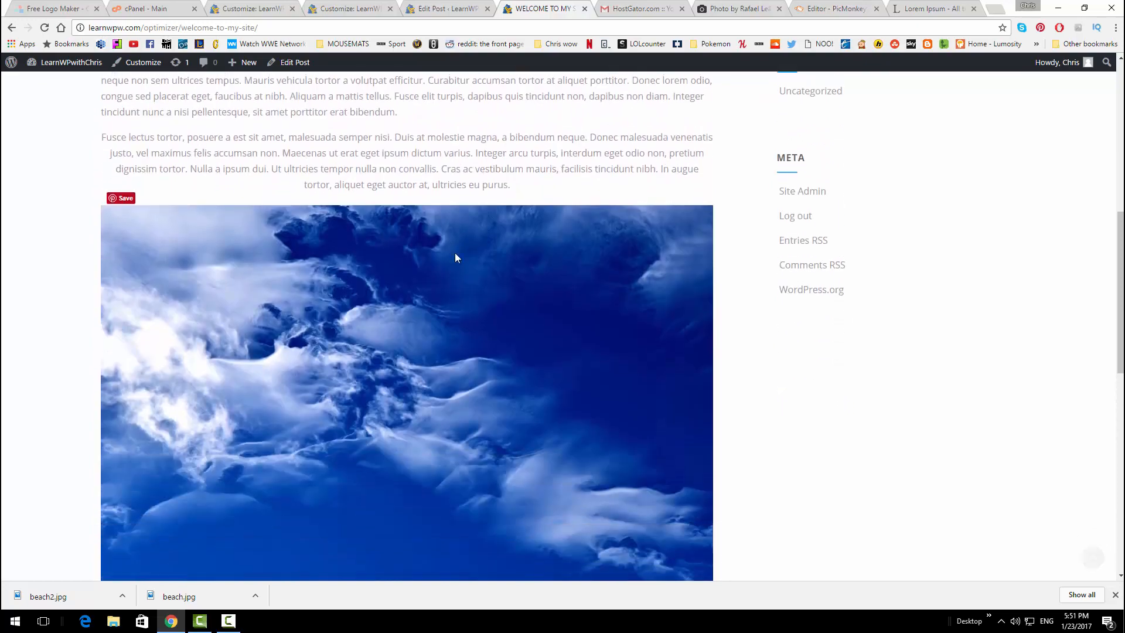
click(431, 7)
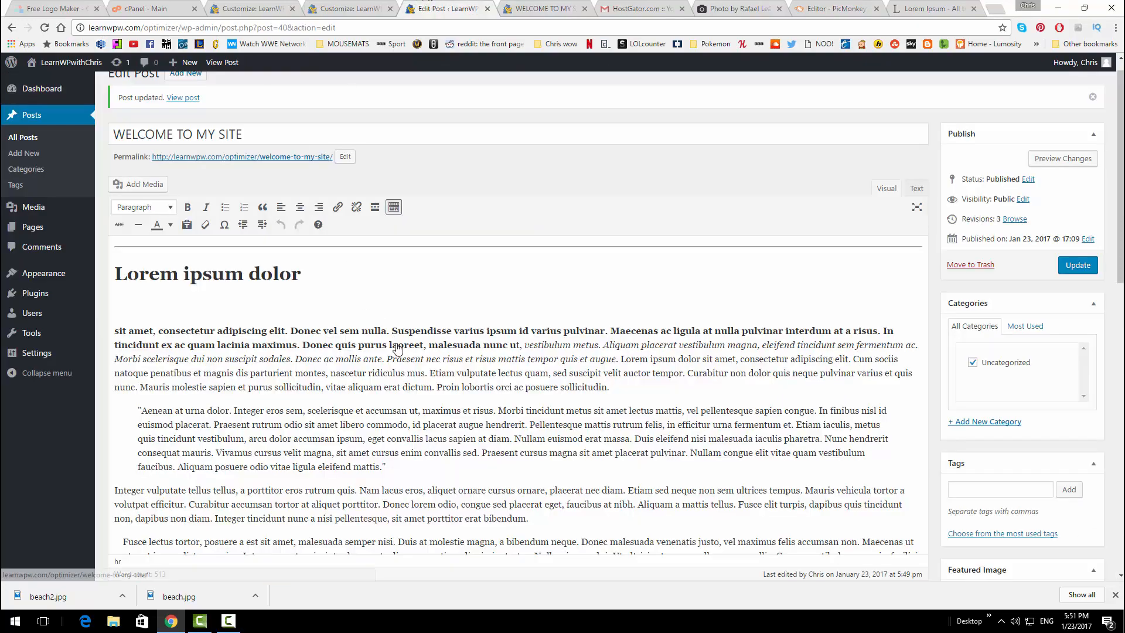
Delete the cloud image from the post
scroll(395, 343, down, 5)
click(394, 326)
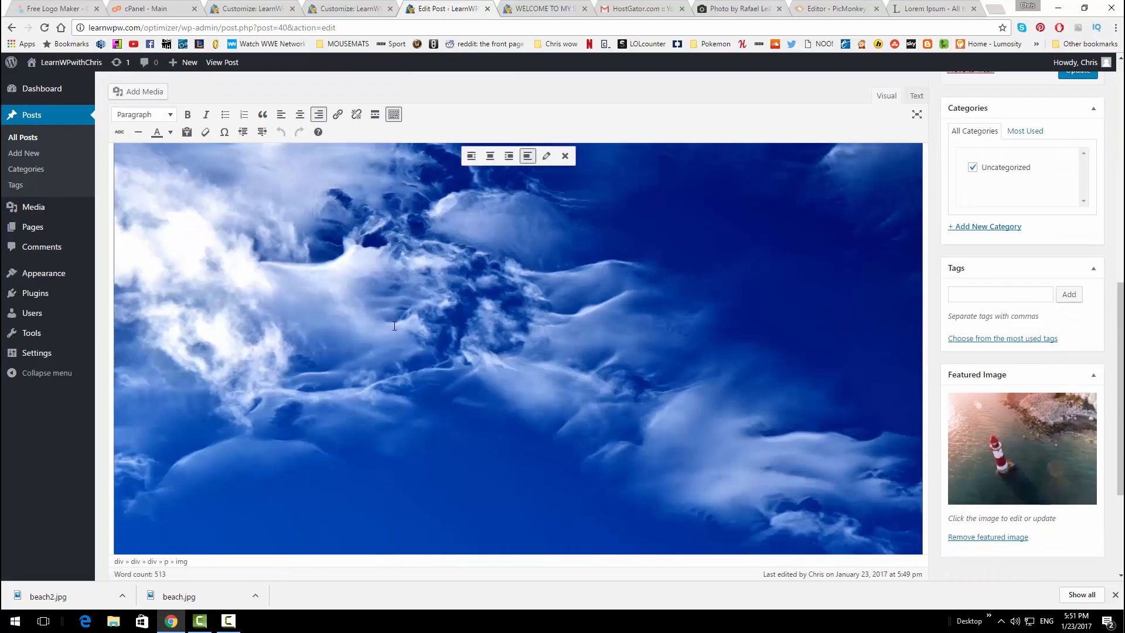
key(Delete)
scroll(273, 297, up, 2)
scroll(176, 369, down, 3)
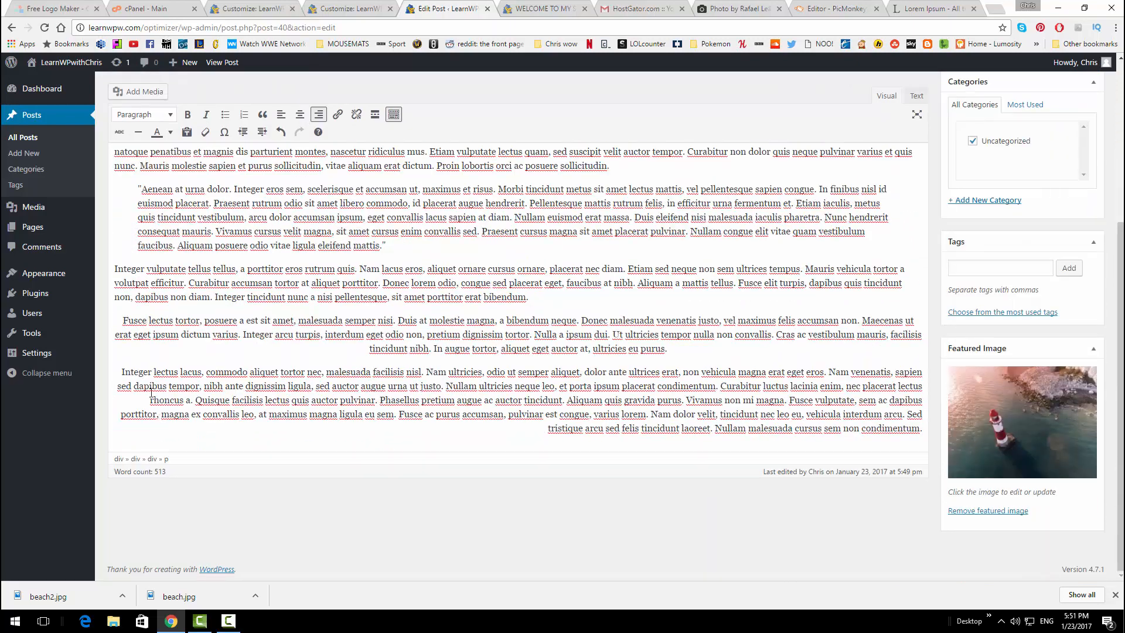
Insert the rocks image from the media library at Medium size
click(150, 92)
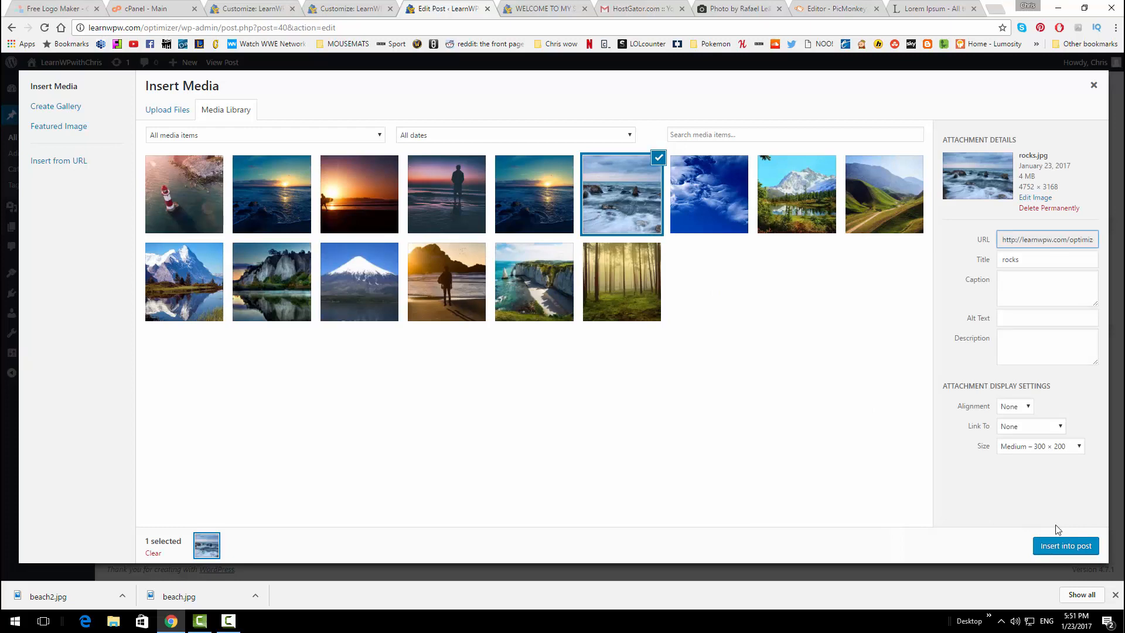
click(1056, 448)
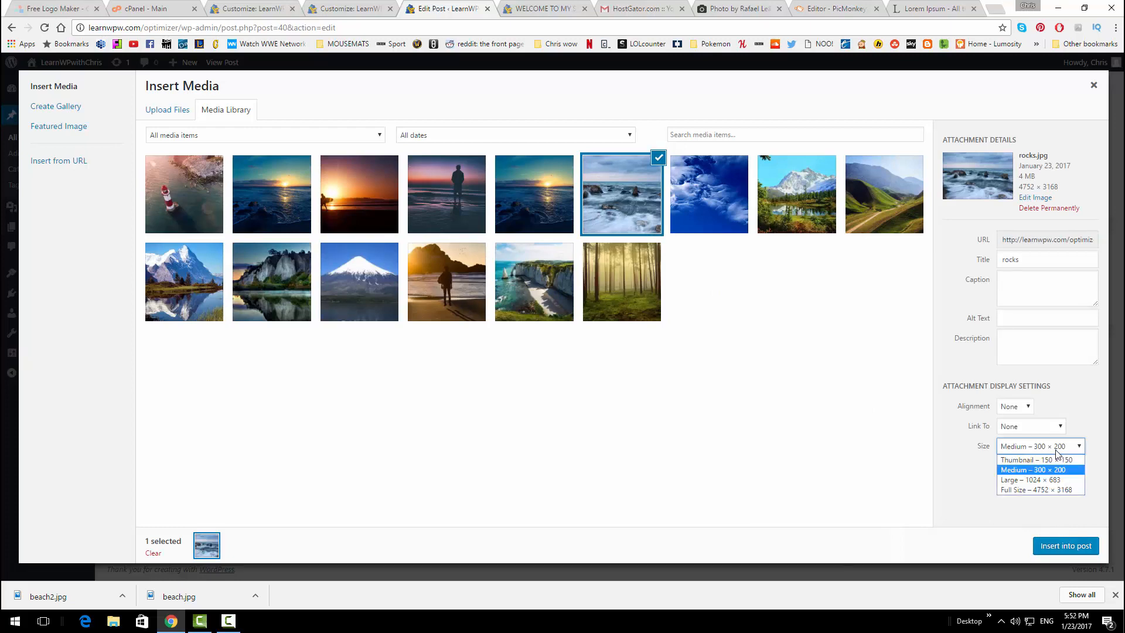
click(1056, 450)
click(1049, 547)
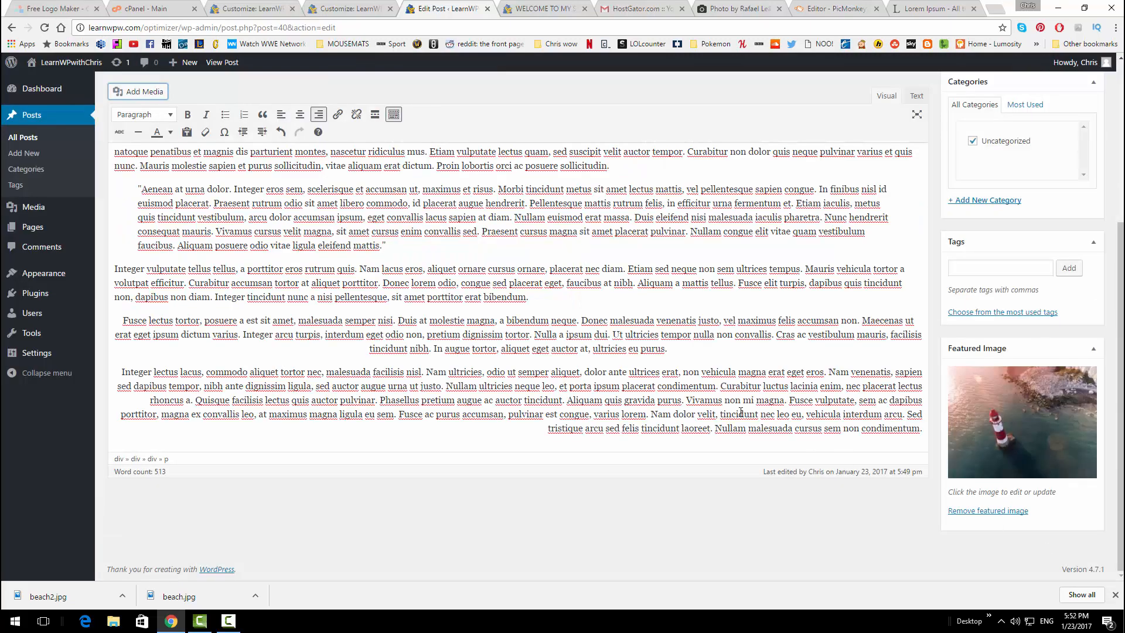
Align the rocks image left and update the post
click(273, 415)
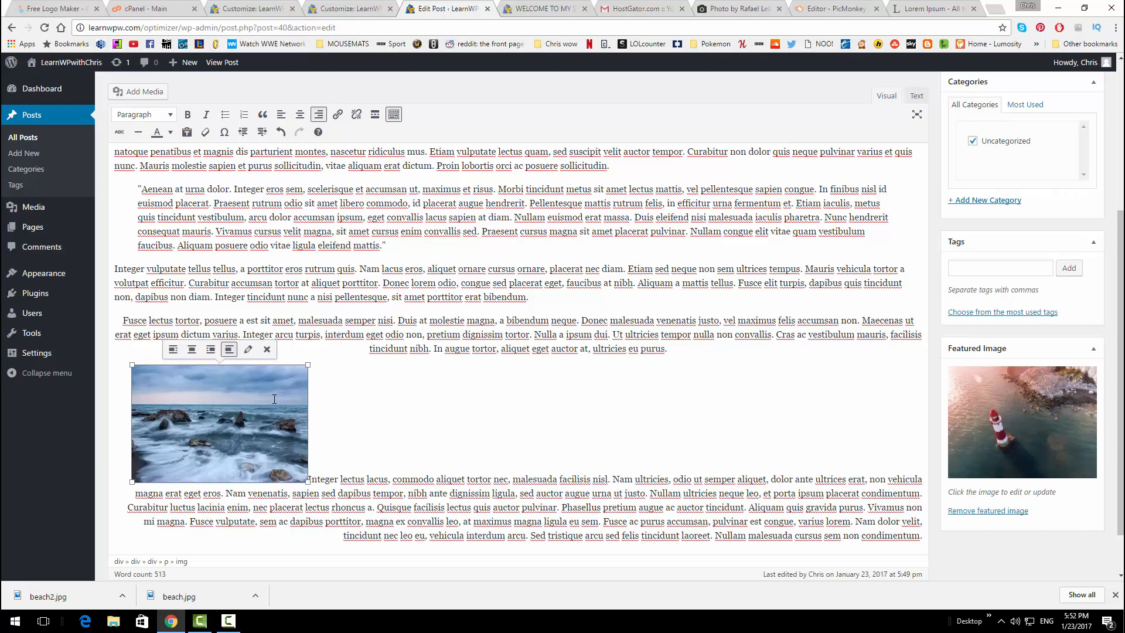
click(173, 349)
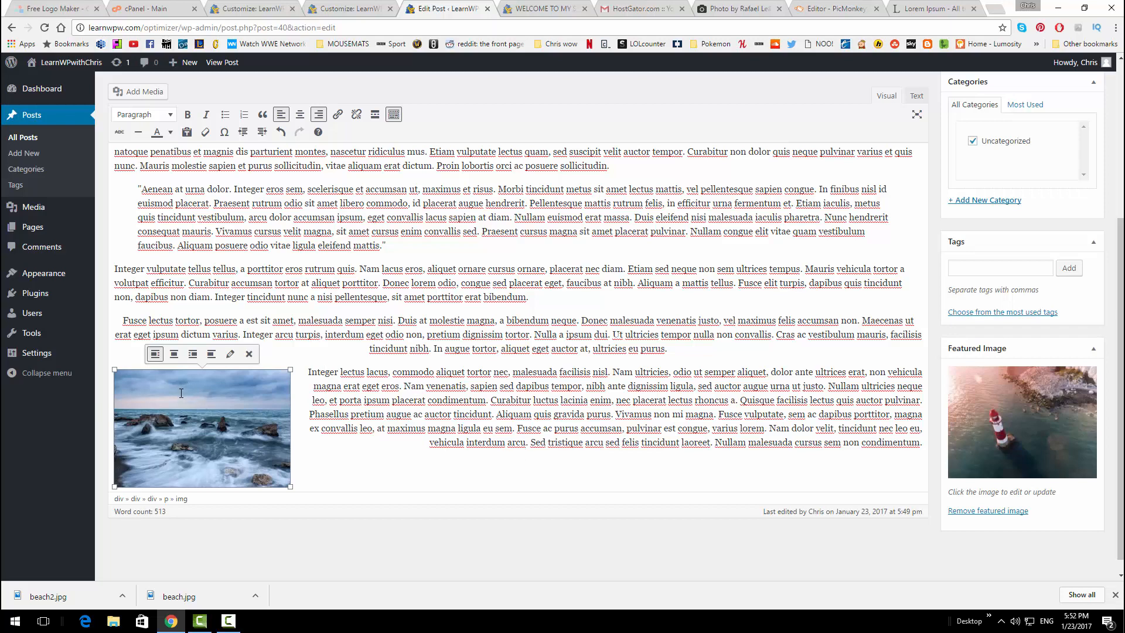
scroll(899, 340, up, 5)
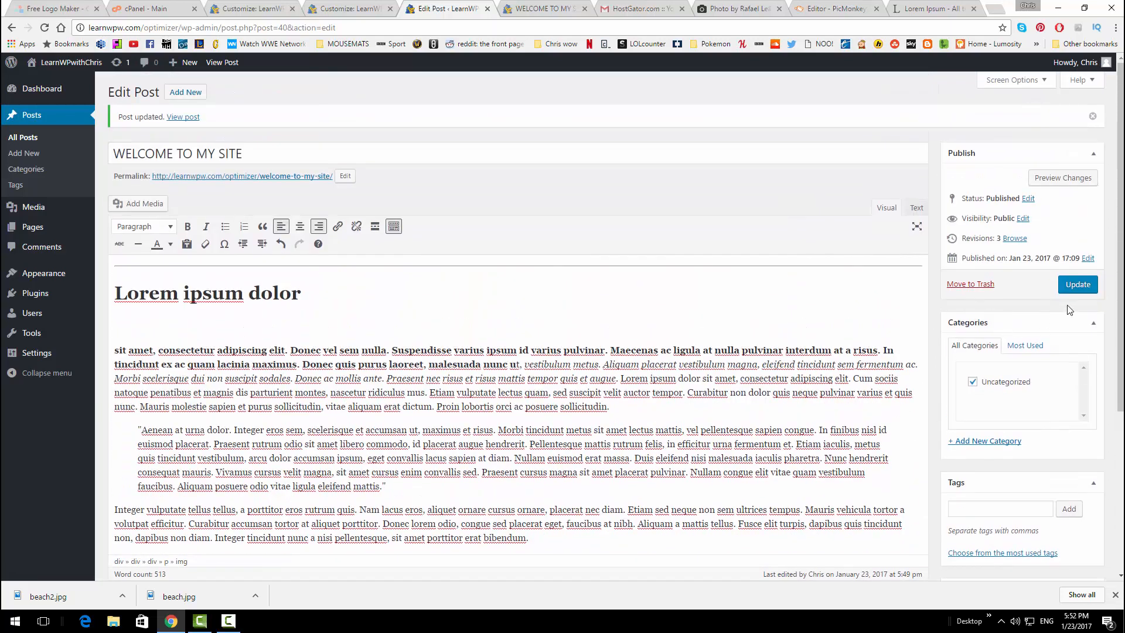
click(1076, 285)
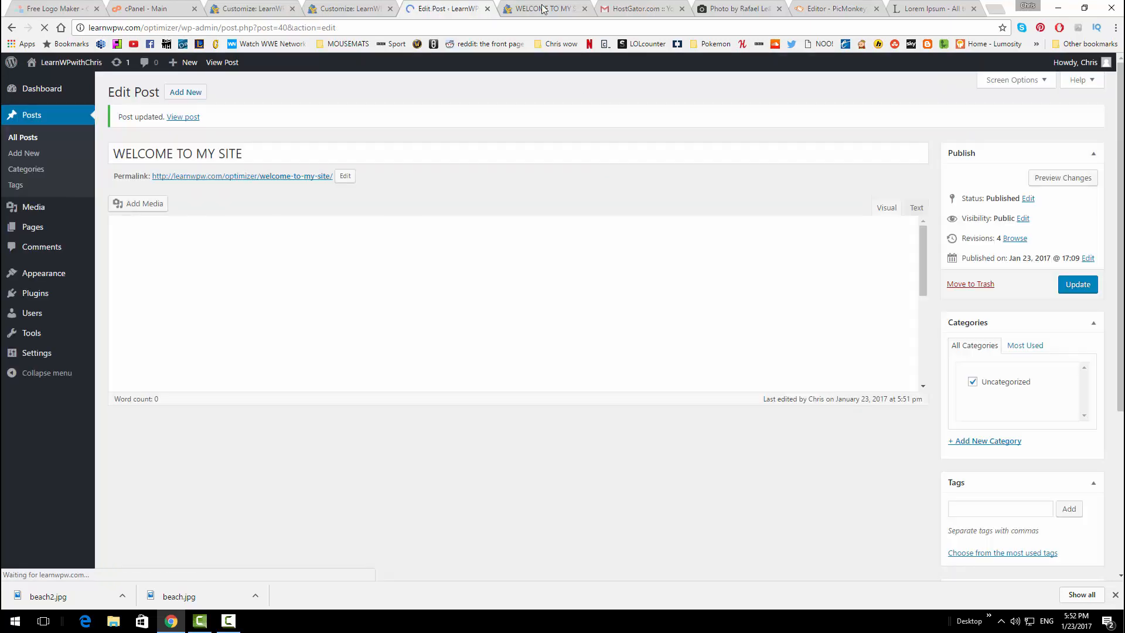
key(ctrl+Tab)
click(44, 28)
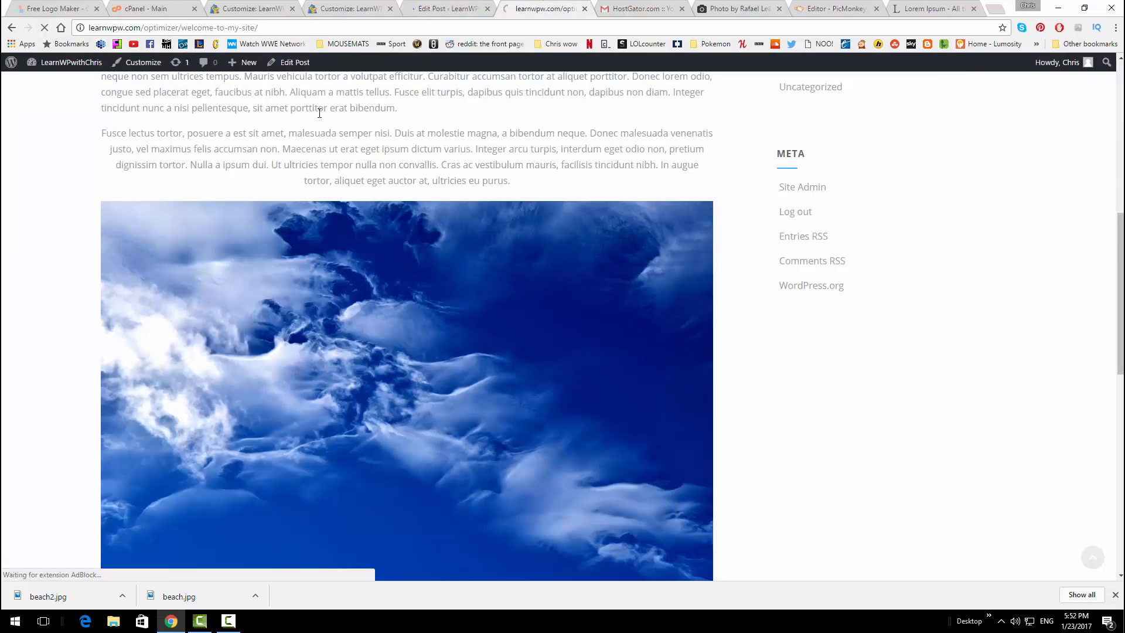
scroll(410, 263, up, 8)
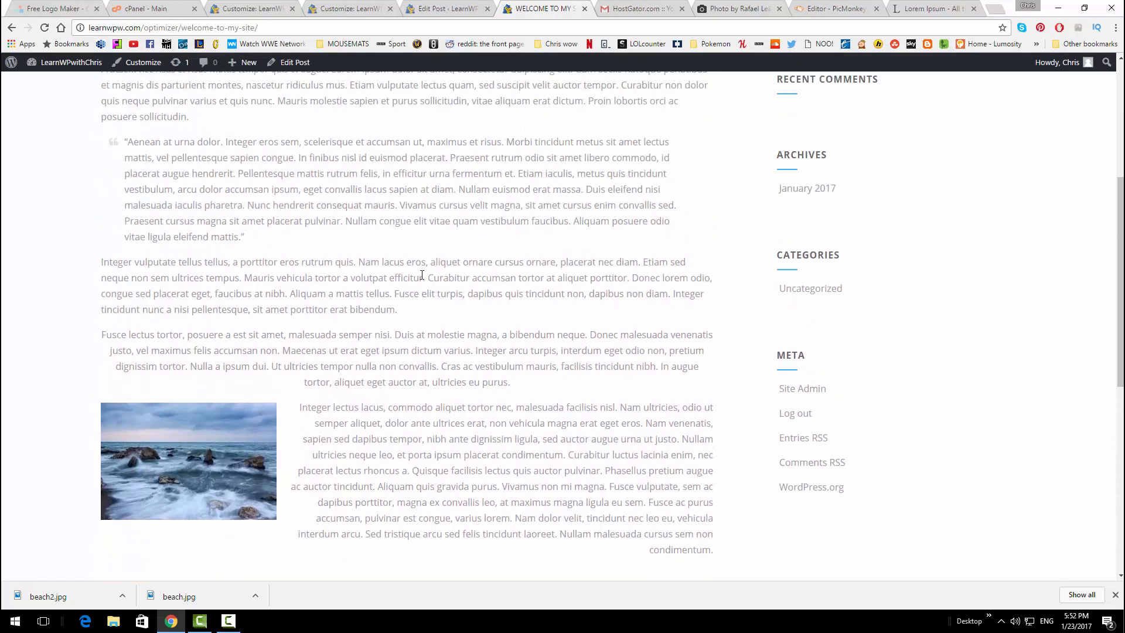
scroll(422, 278, down, 3)
scroll(328, 317, down, 3)
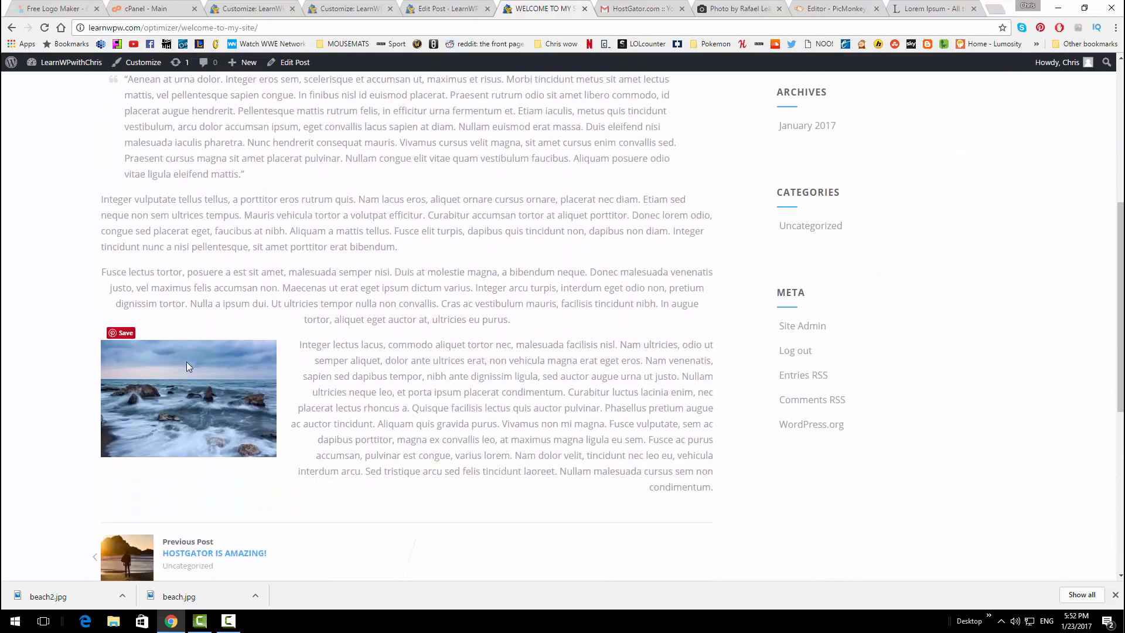
scroll(304, 311, down, 1)
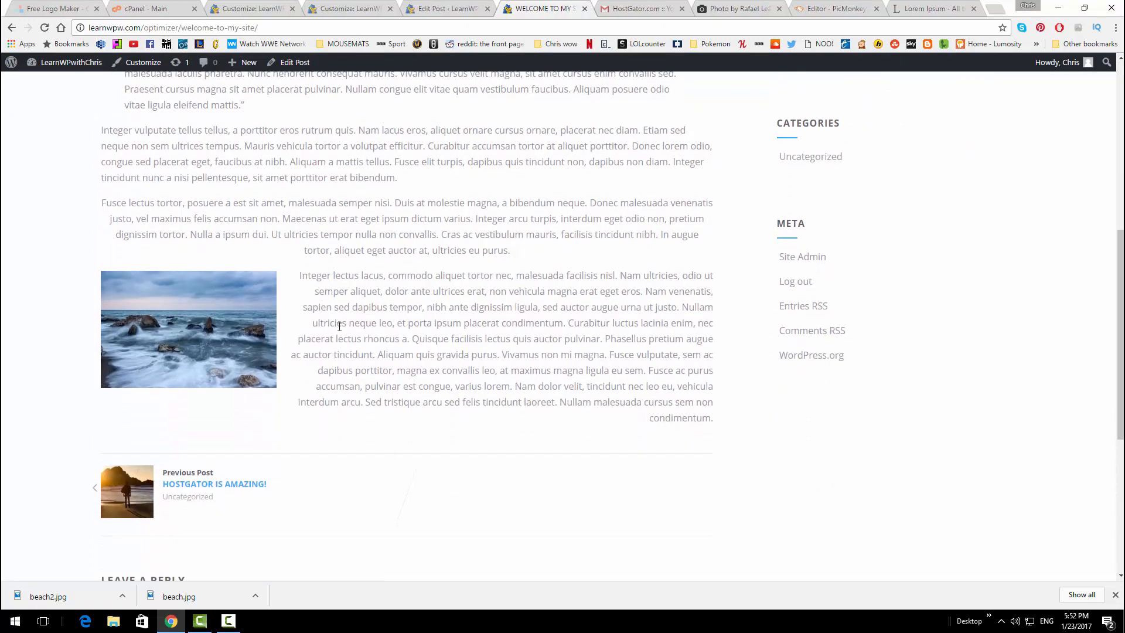
scroll(338, 323, up, 5)
scroll(339, 327, up, 2)
scroll(471, 436, down, 4)
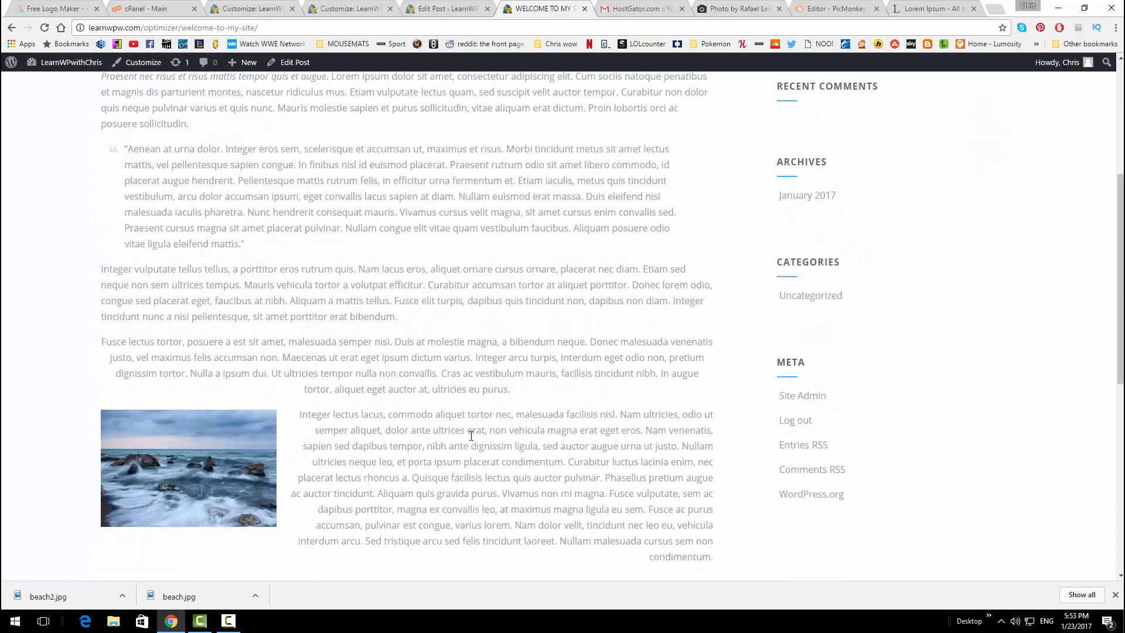
click(433, 7)
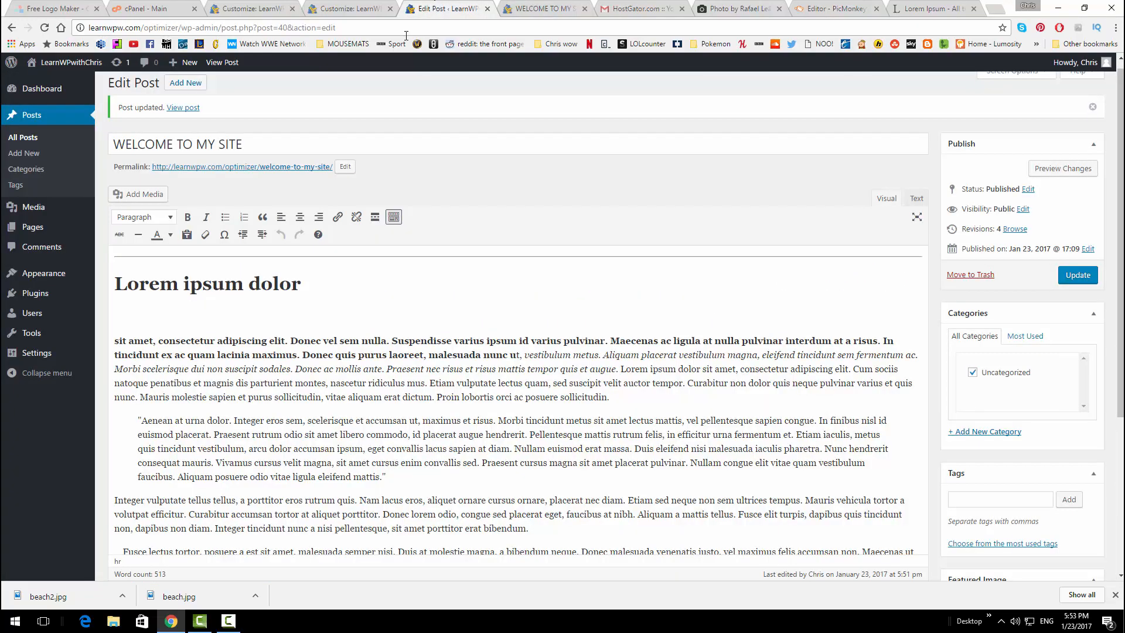
Strike through 'This is 25% off' at the end of the Integer paragraph
scroll(371, 301, down, 4)
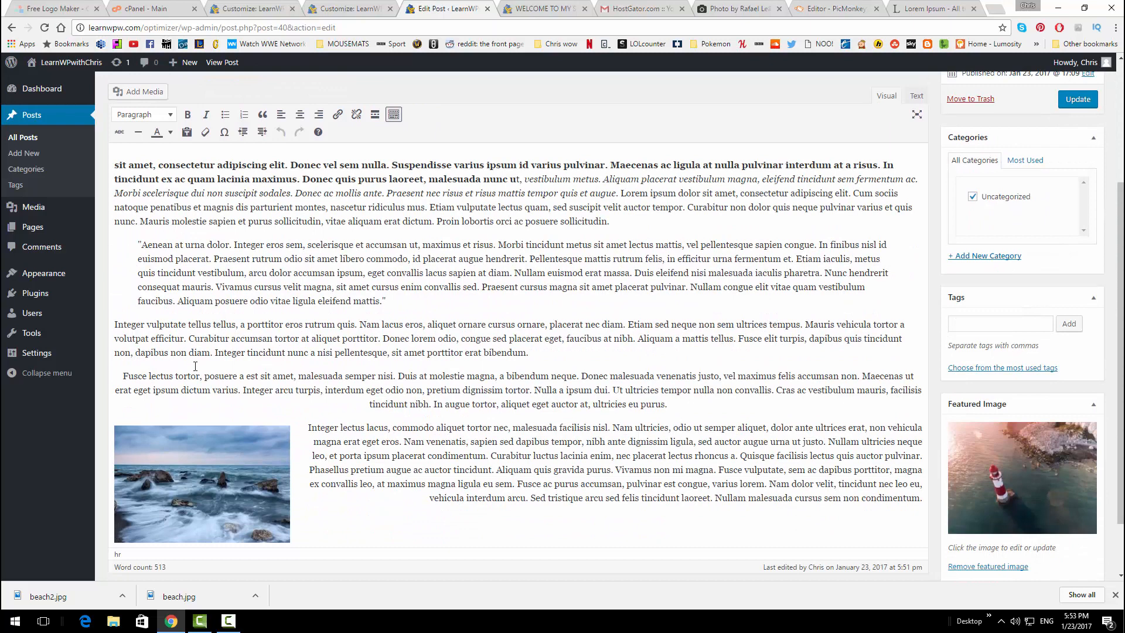
drag(529, 352, 483, 355)
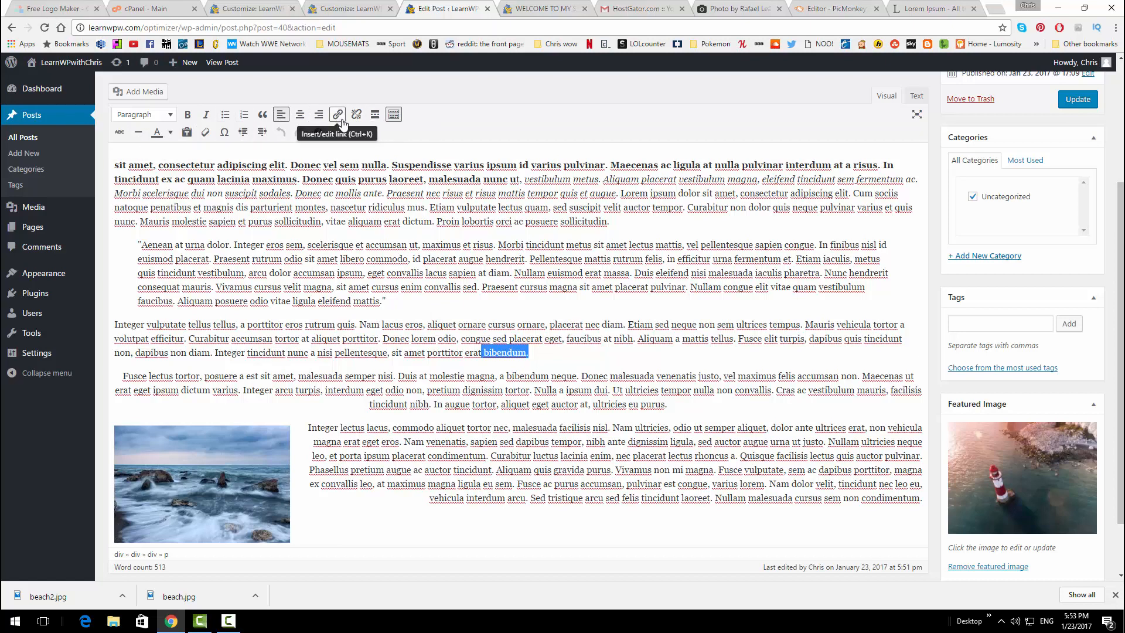
click(542, 346)
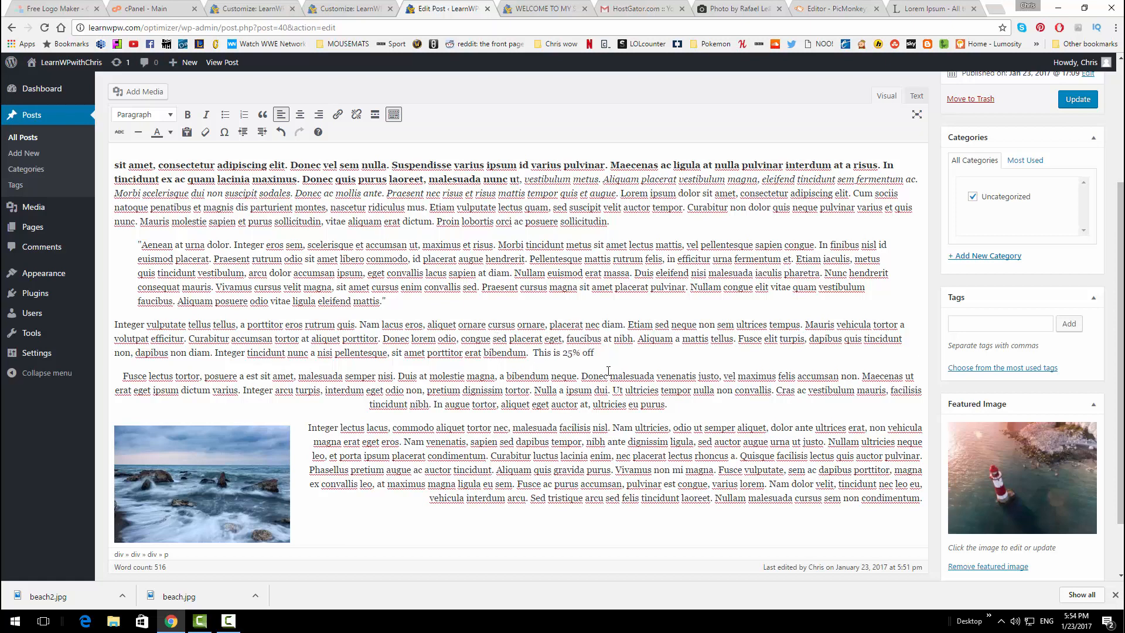
drag(601, 358, 536, 351)
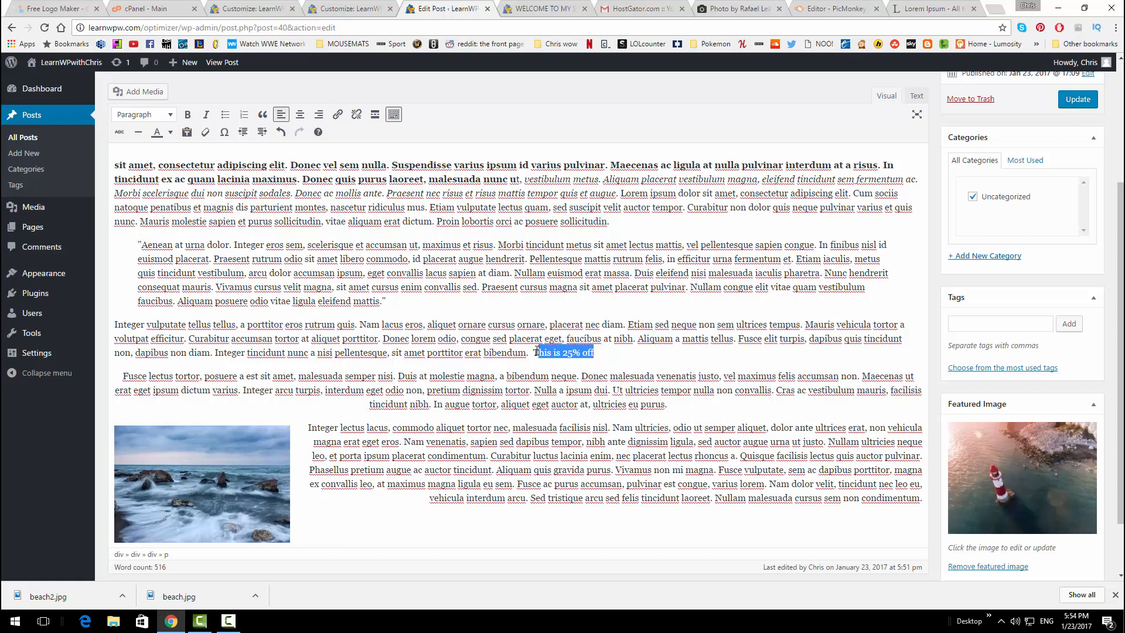
click(119, 133)
Add plain, non-struck '50% off!' after the struck-through text
drag(613, 351, 502, 338)
click(632, 362)
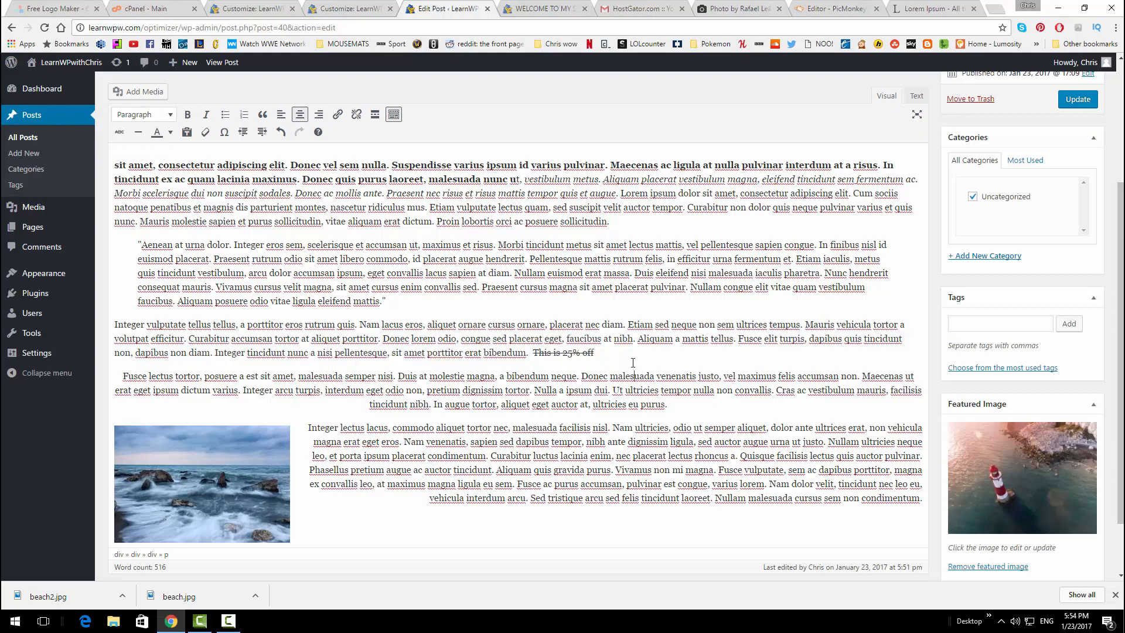
click(617, 362)
text(505)
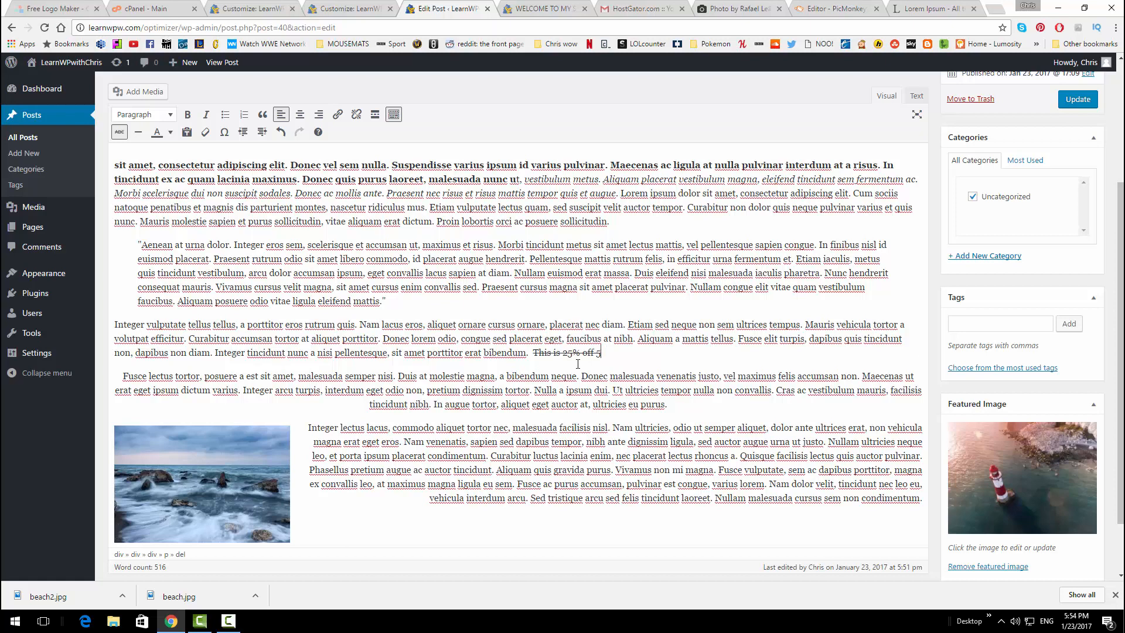
click(120, 132)
text(0% off!)
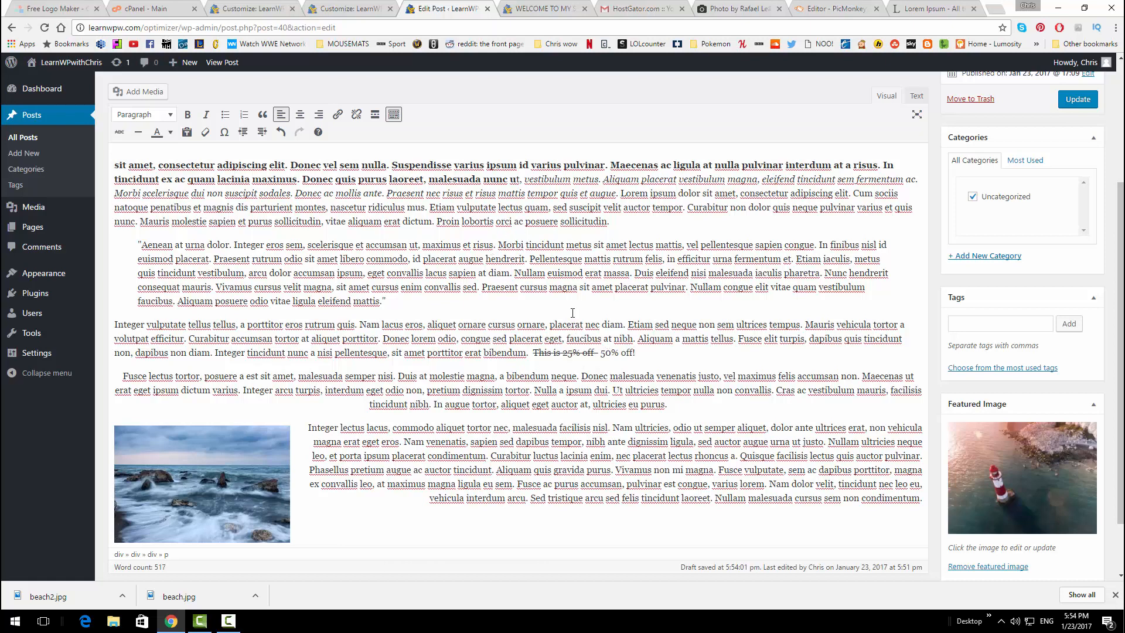
Put a horizontal line after '50% off!', above the Fusce paragraph, undoing a misplaced one
click(642, 362)
click(138, 132)
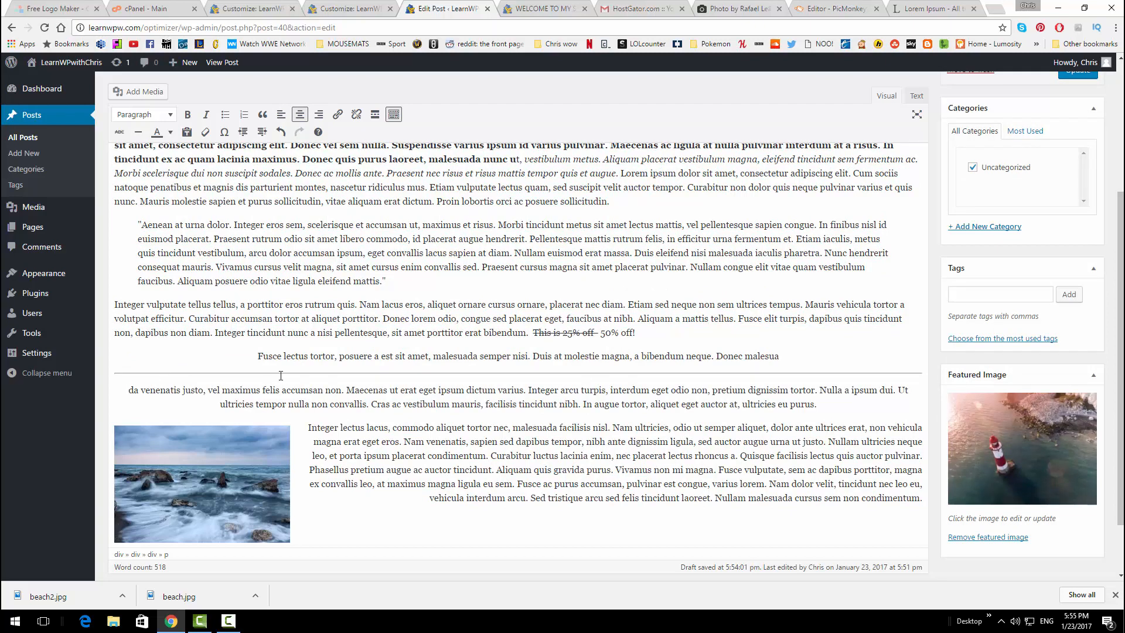
key(ctrl+z)
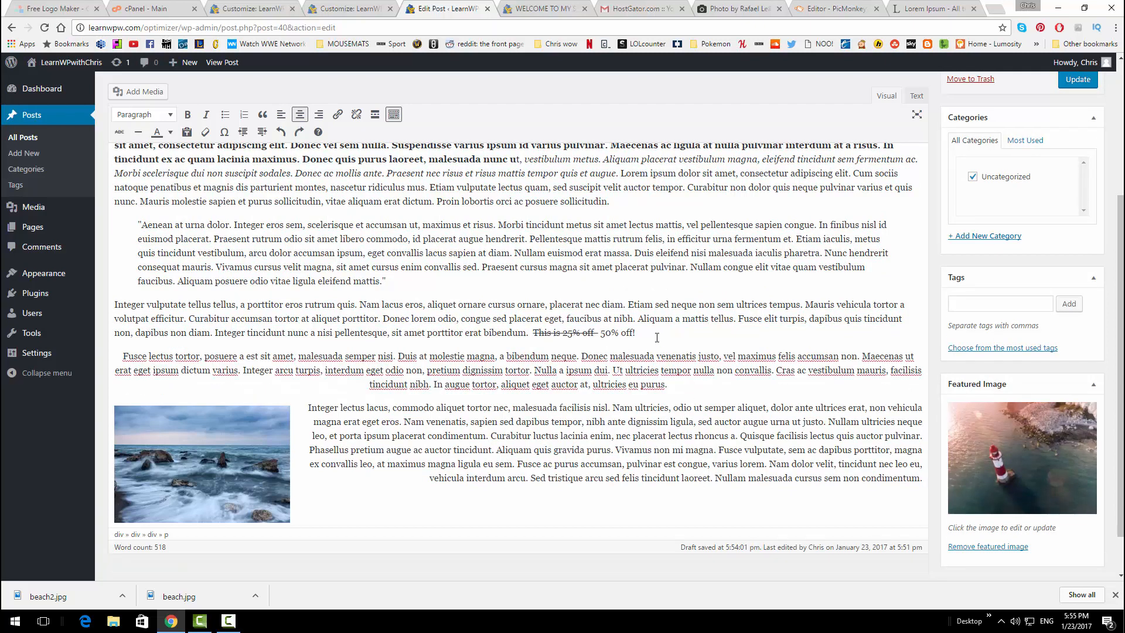
click(656, 338)
click(138, 132)
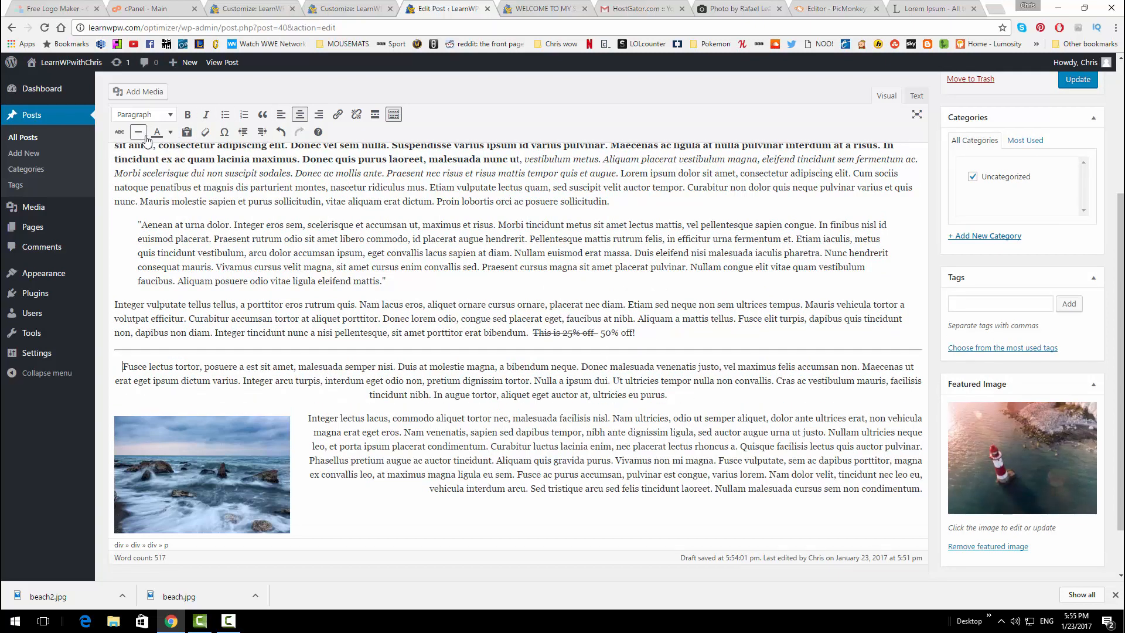
Add a horizontal line in a new paragraph below the Fusce paragraph
click(679, 397)
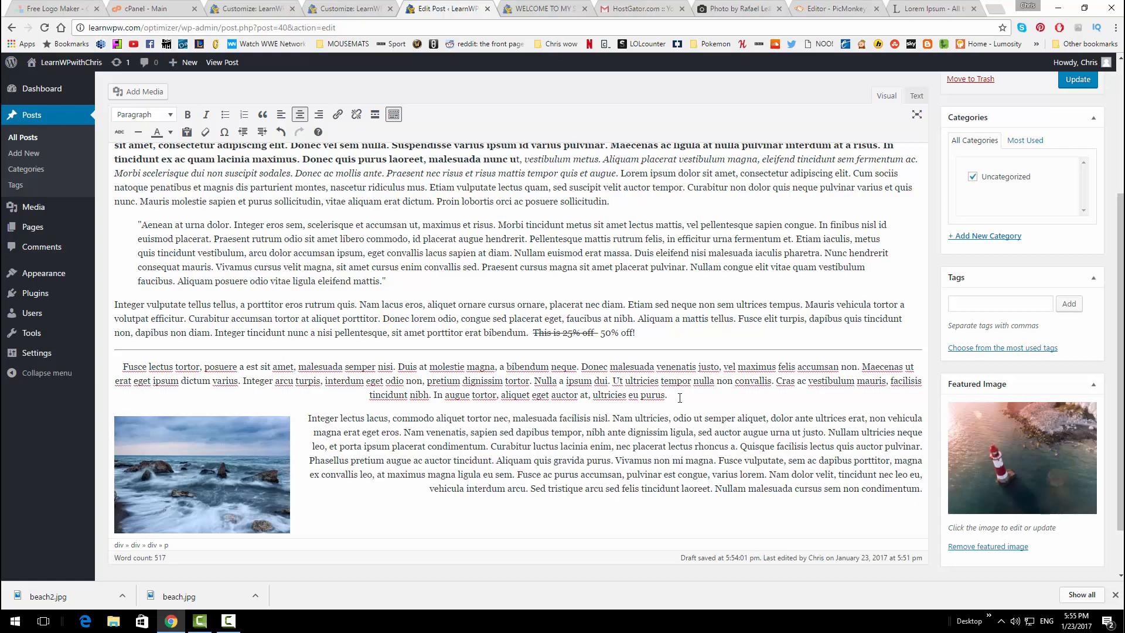
key(Return)
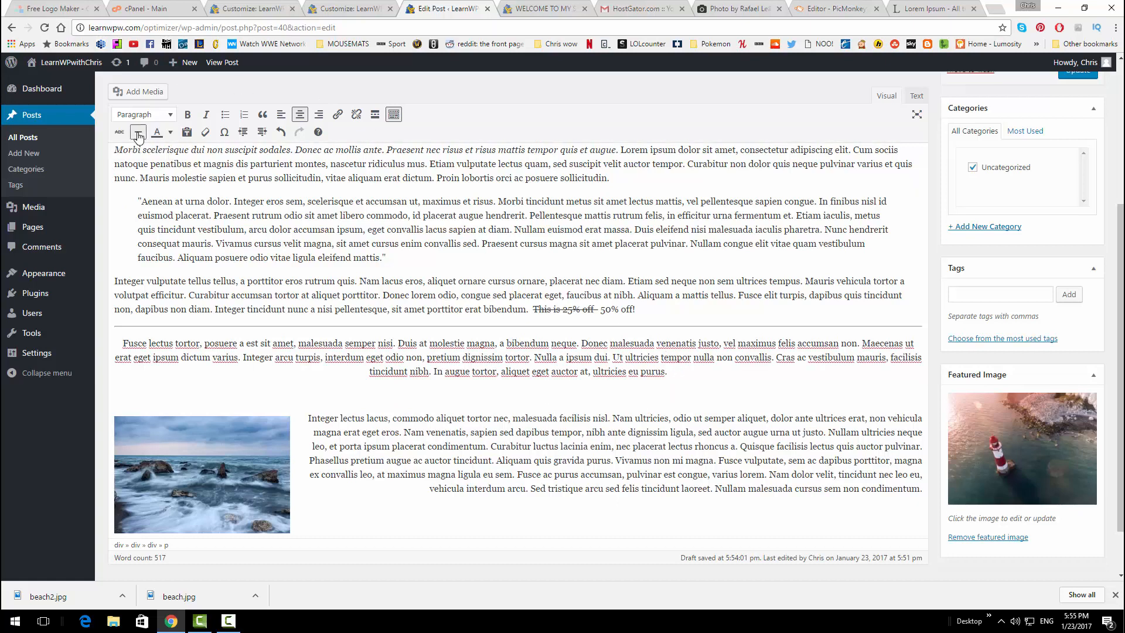
click(138, 131)
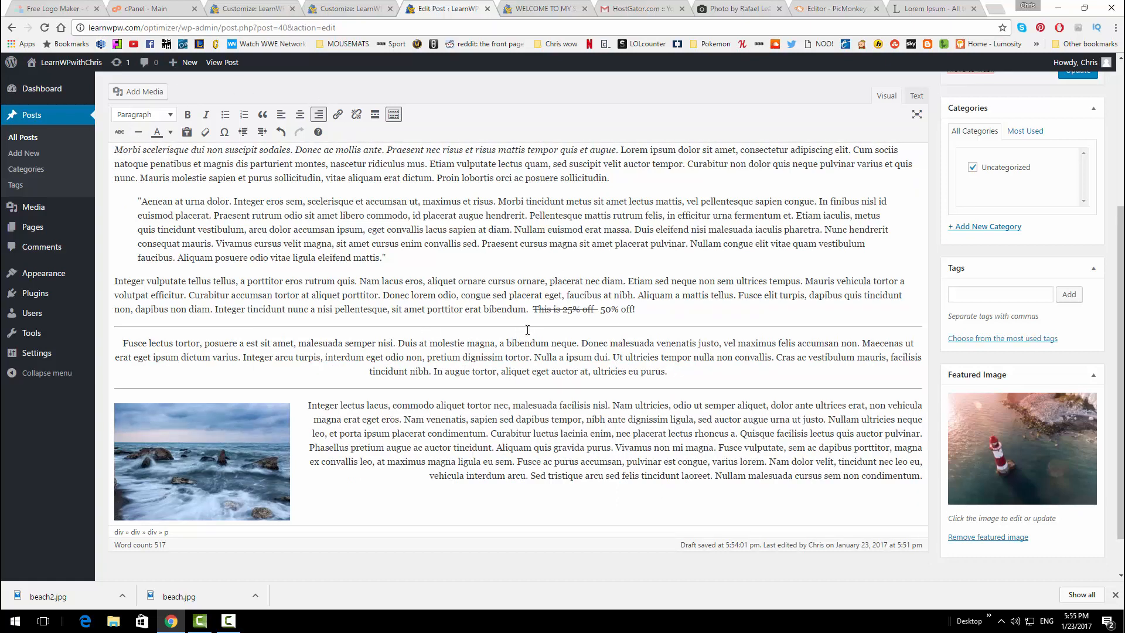
scroll(655, 315, up, 2)
scroll(373, 323, down, 2)
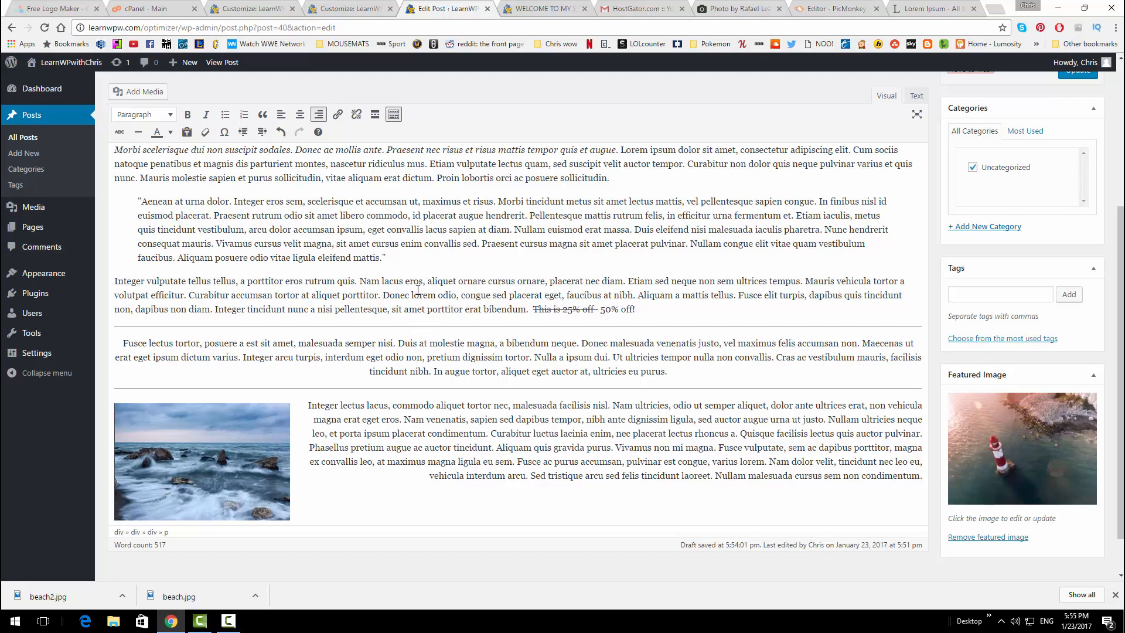
Select the 'Lorem ipsum dolor' heading and apply the dark red text colour swatch
scroll(433, 308, up, 2)
scroll(420, 289, down, 2)
scroll(492, 309, up, 5)
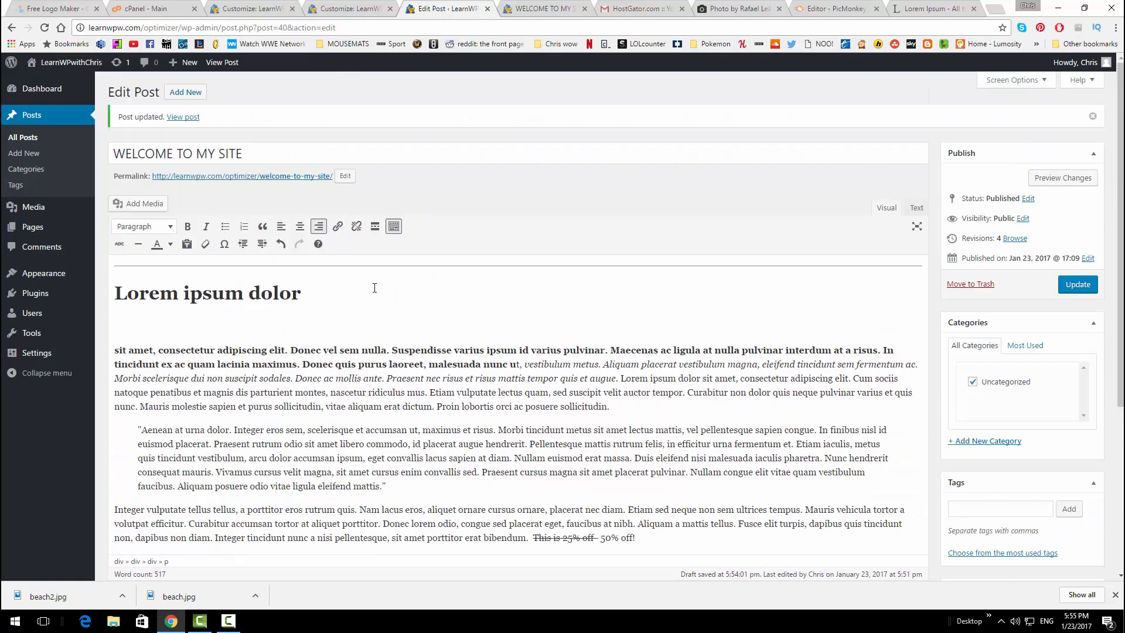
drag(370, 281, 112, 281)
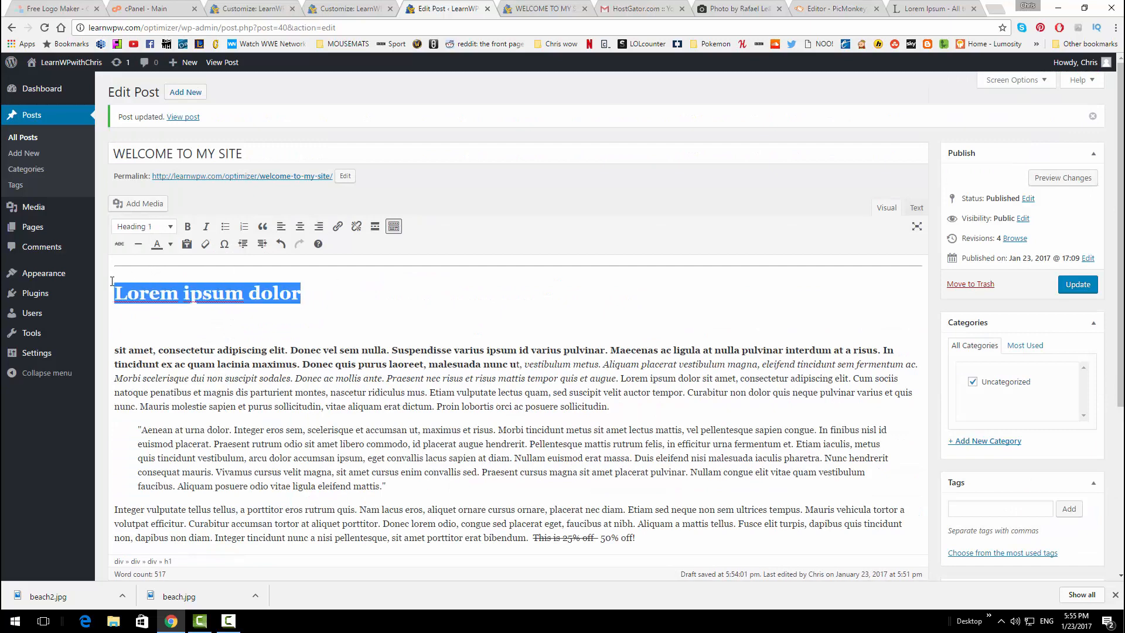
click(171, 244)
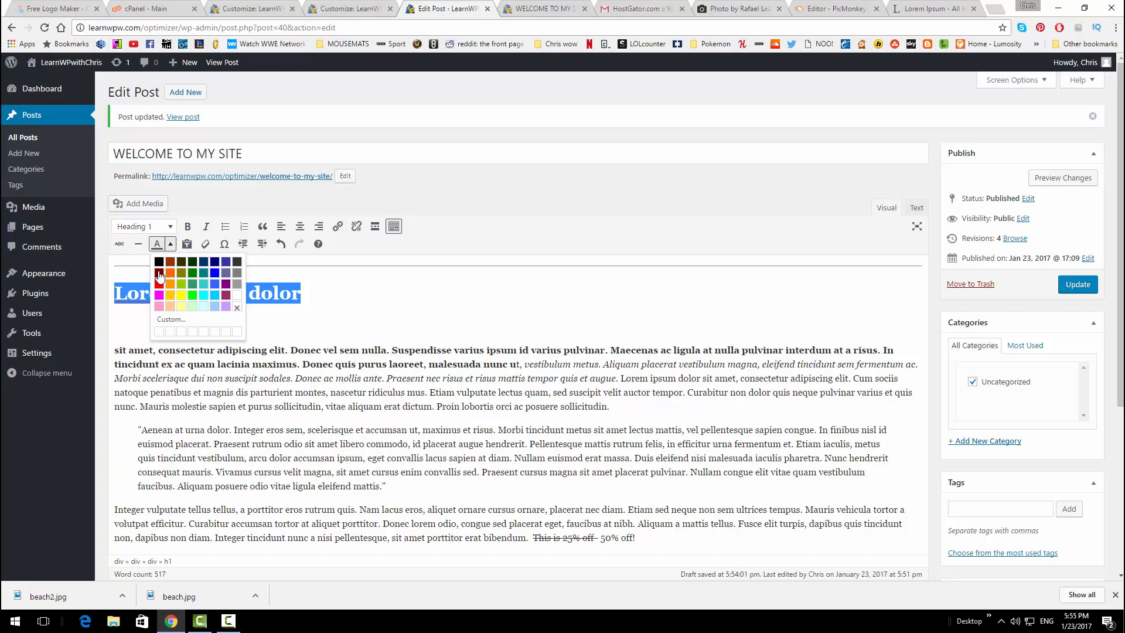
click(159, 272)
click(358, 295)
scroll(345, 285, down, 1)
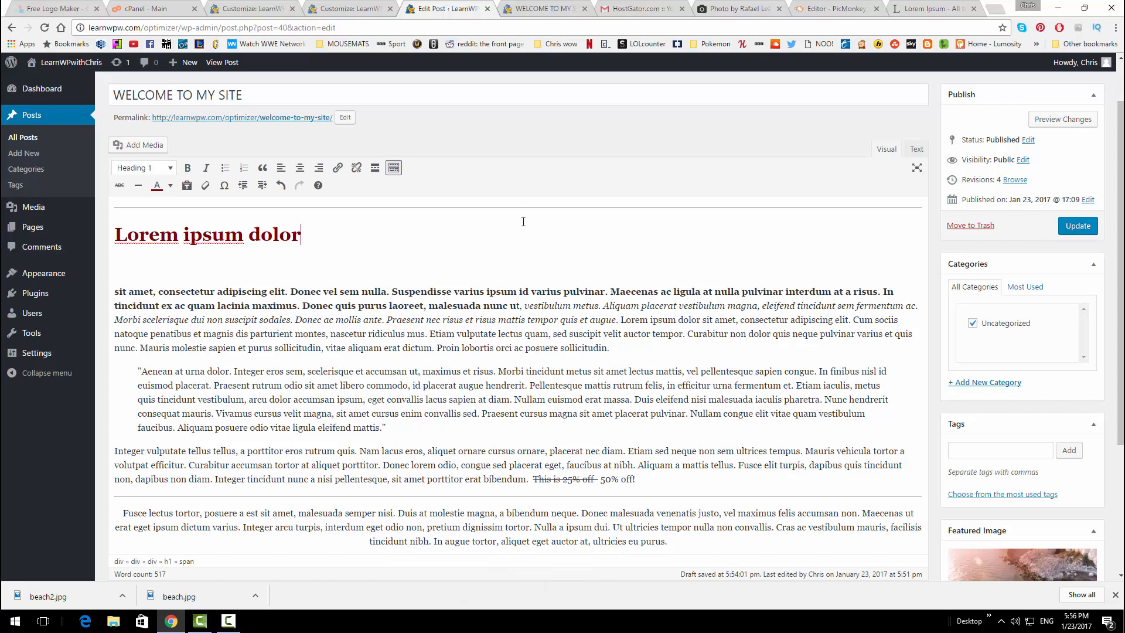
scroll(506, 345, down, 4)
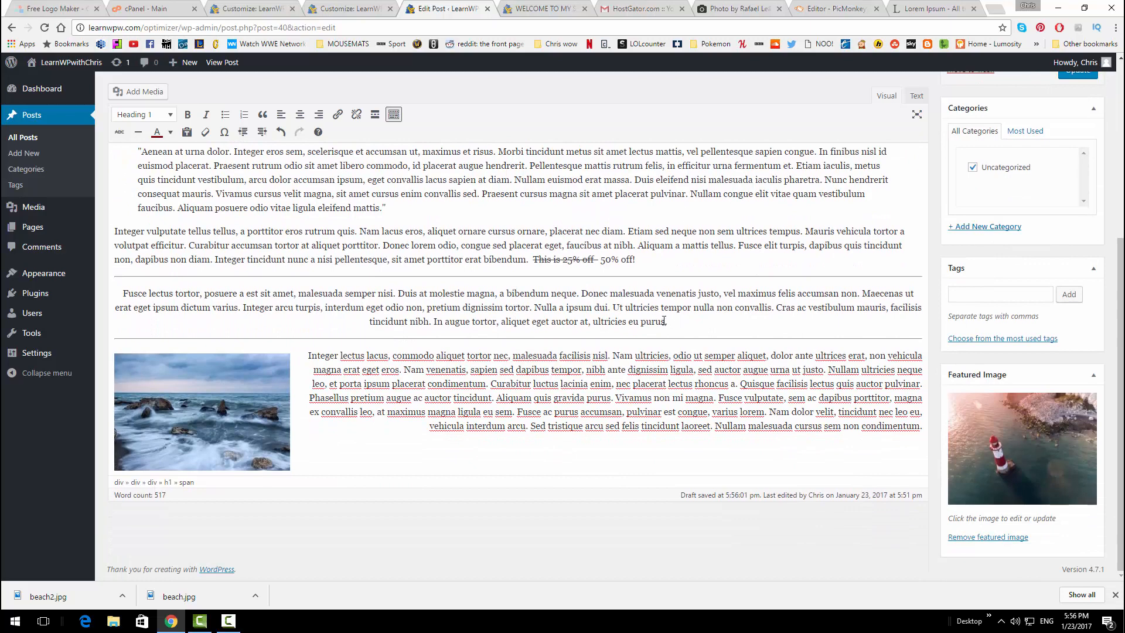
Link the words 'ultricies eu purus.' to learnwpw.com/optimizer, fixing the misspelled address
drag(669, 324, 579, 319)
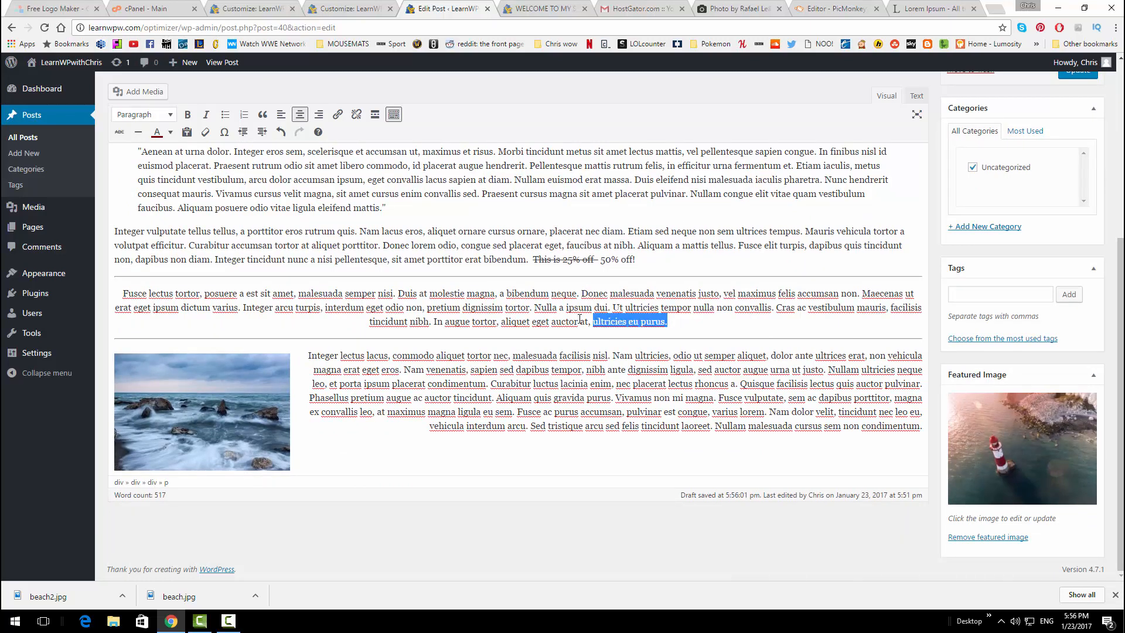
click(338, 115)
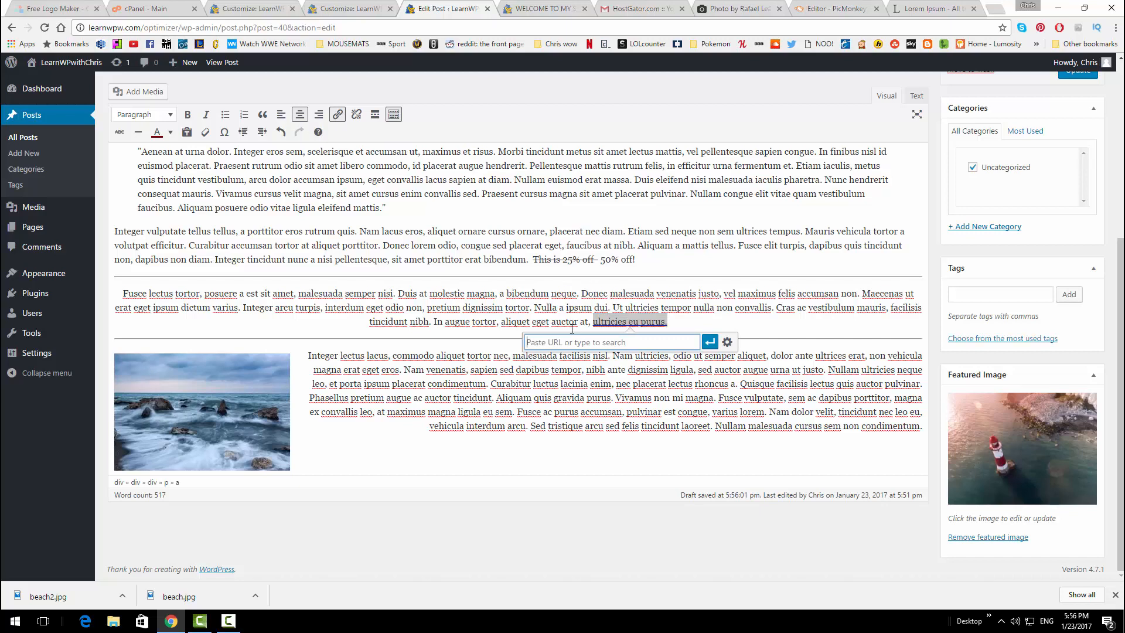
text(learnwpw.com)
text(/optomizer)
key(Left)
key(Left)
key(Left)
key(Left)
key(Left)
key(BackSpace)
text(i)
click(710, 341)
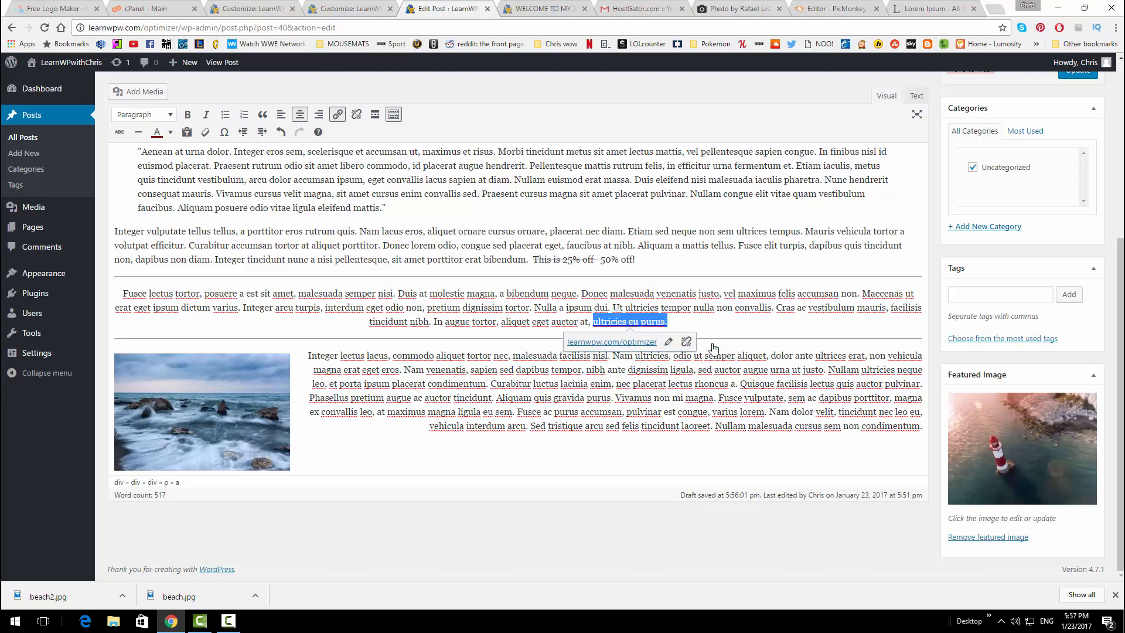
Test the new link in a separate tab, then close that test page
middle_click(638, 342)
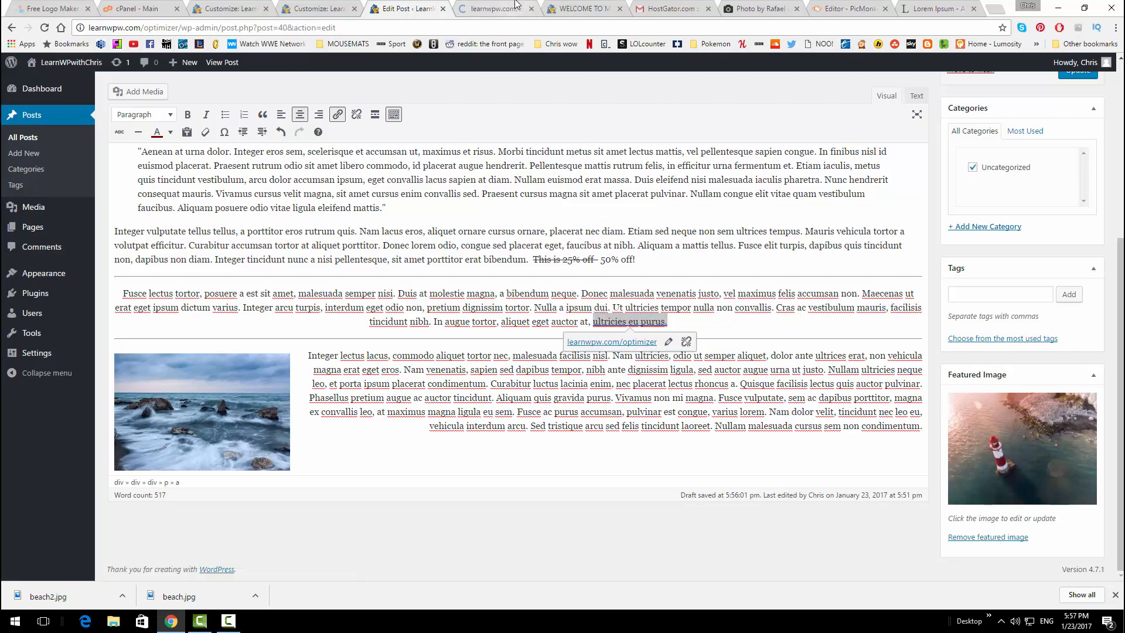
click(515, 4)
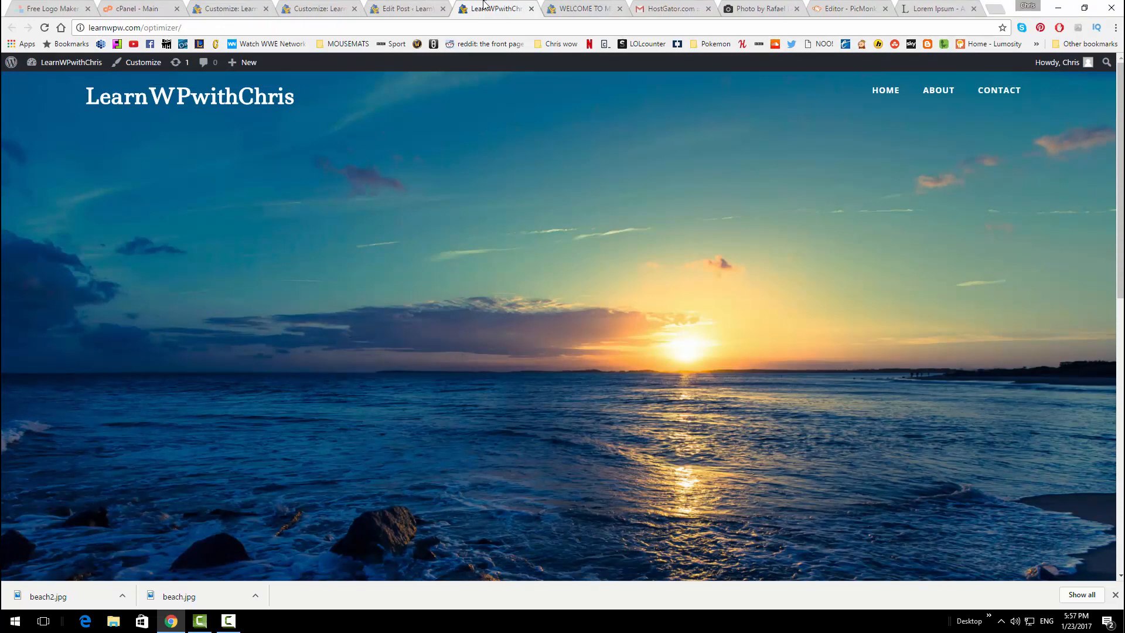
middle_click(484, 5)
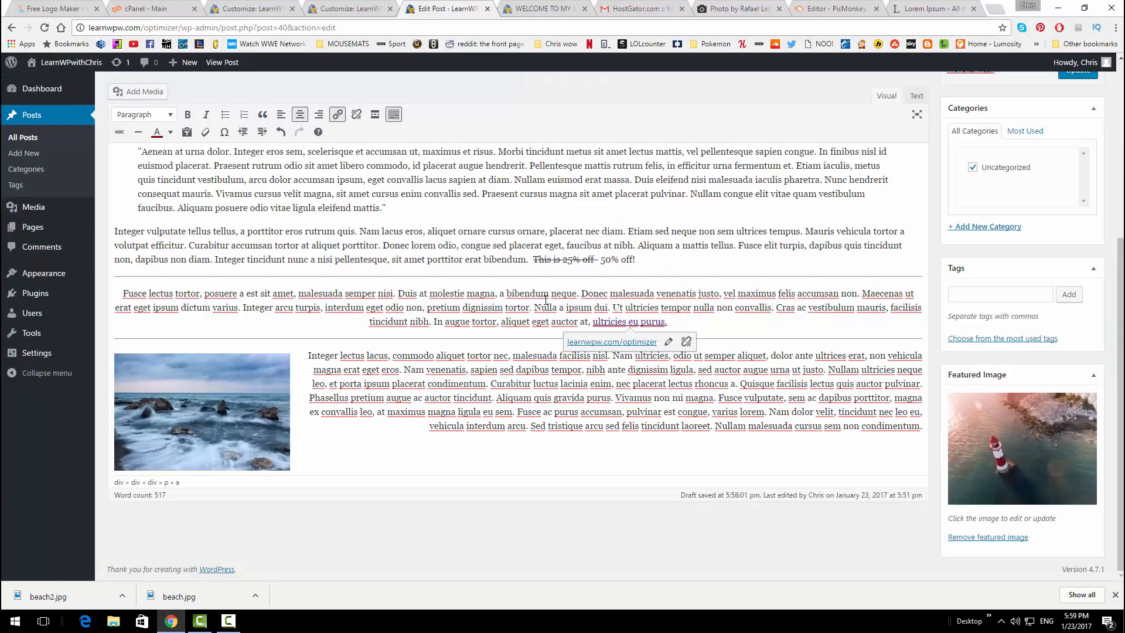
scroll(469, 299, up, 4)
scroll(492, 328, down, 2)
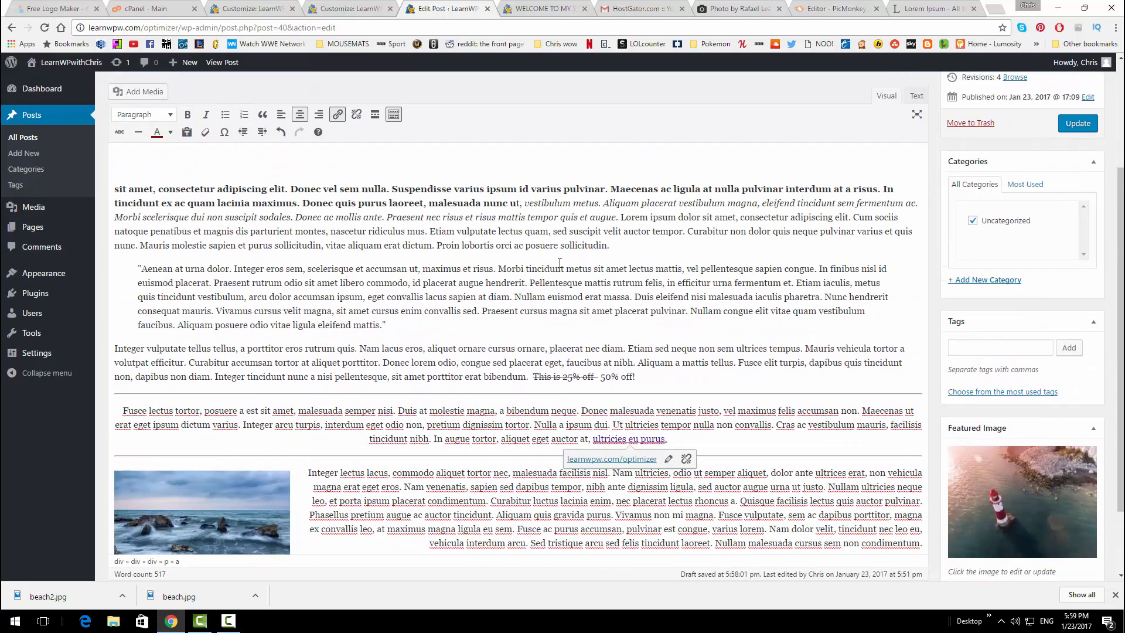
click(992, 7)
Show the iframe embed code for YouTube's 'How To Create A Website Using WordPress' video
click(138, 45)
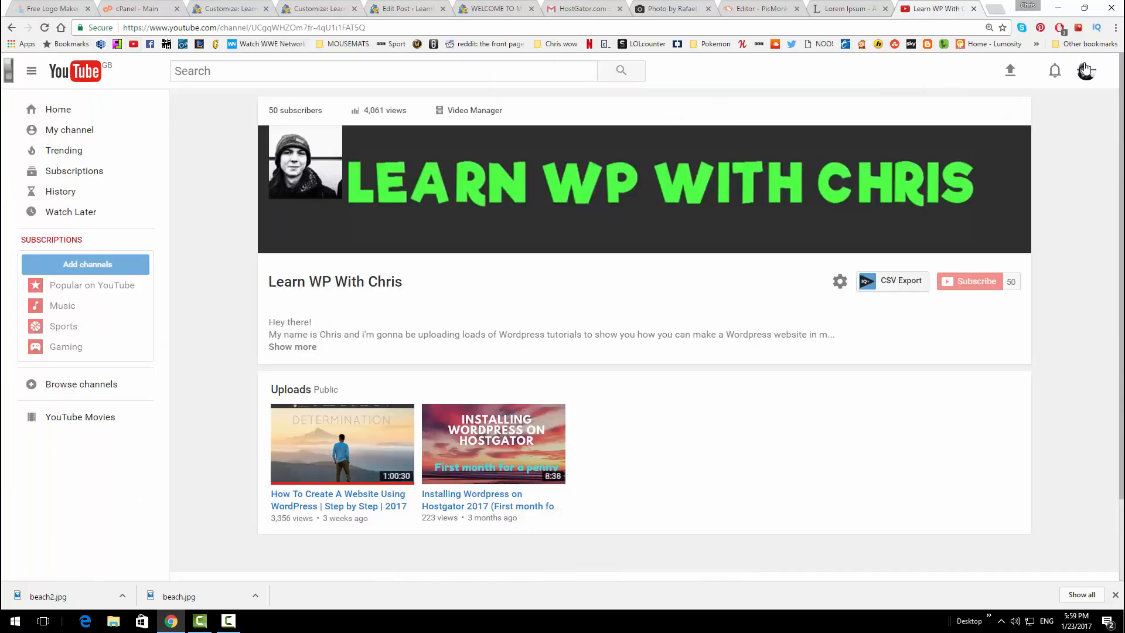
click(342, 463)
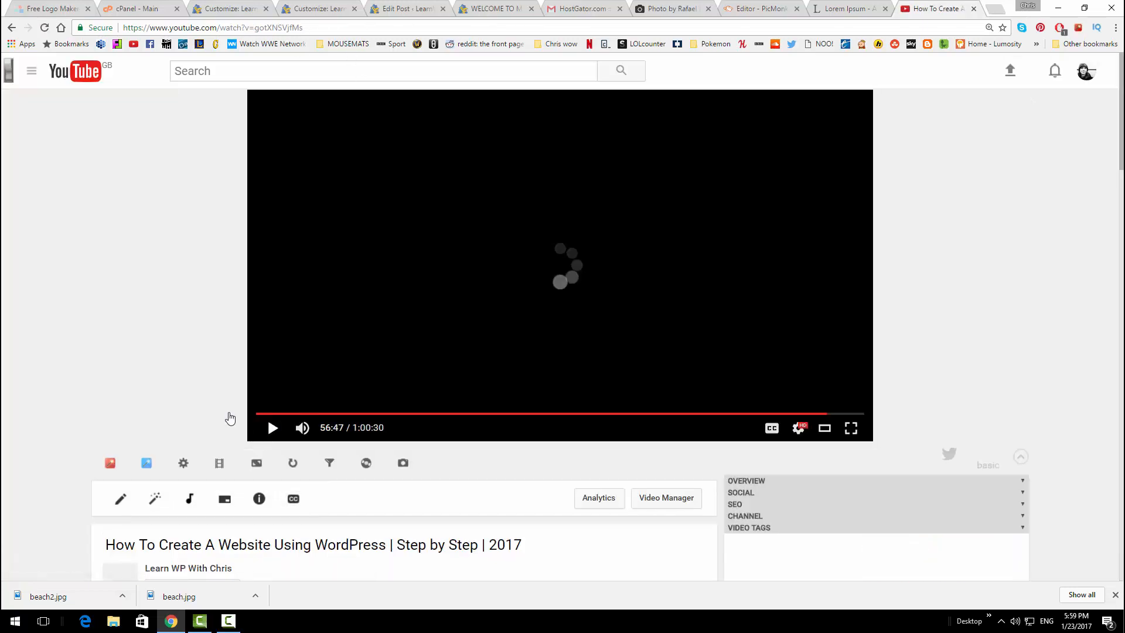
scroll(196, 354, down, 4)
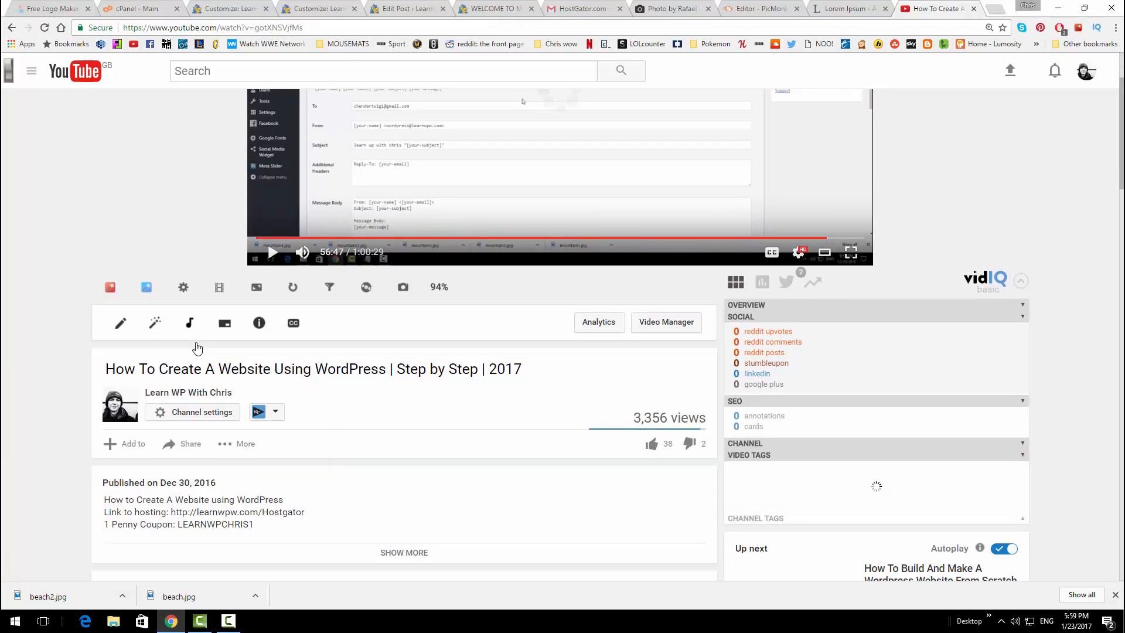
scroll(337, 417, down, 1)
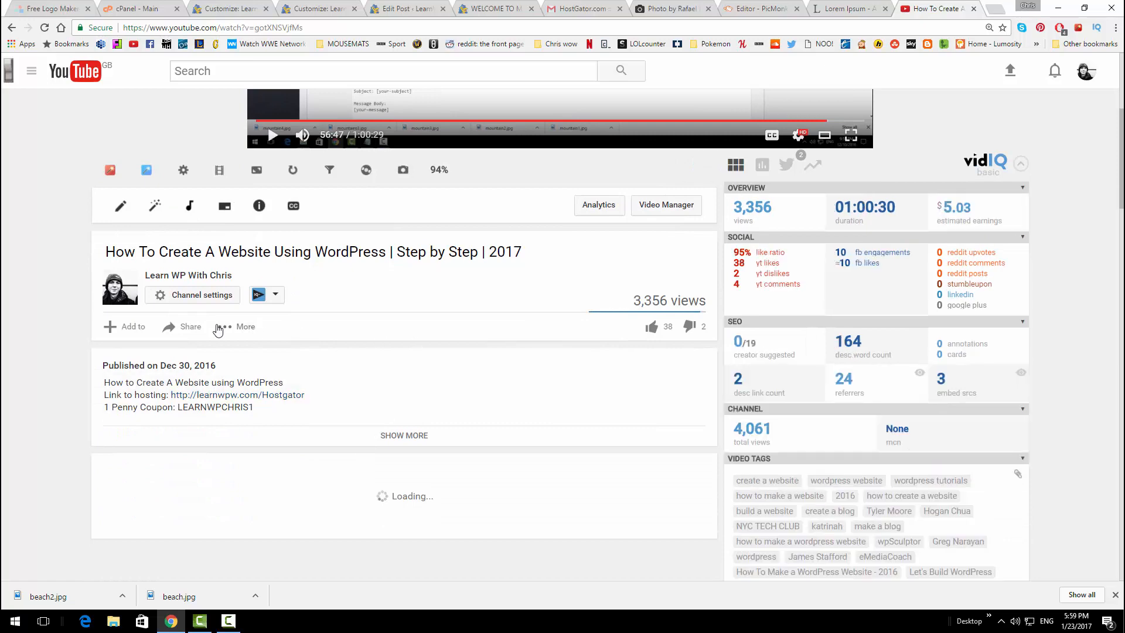
click(189, 330)
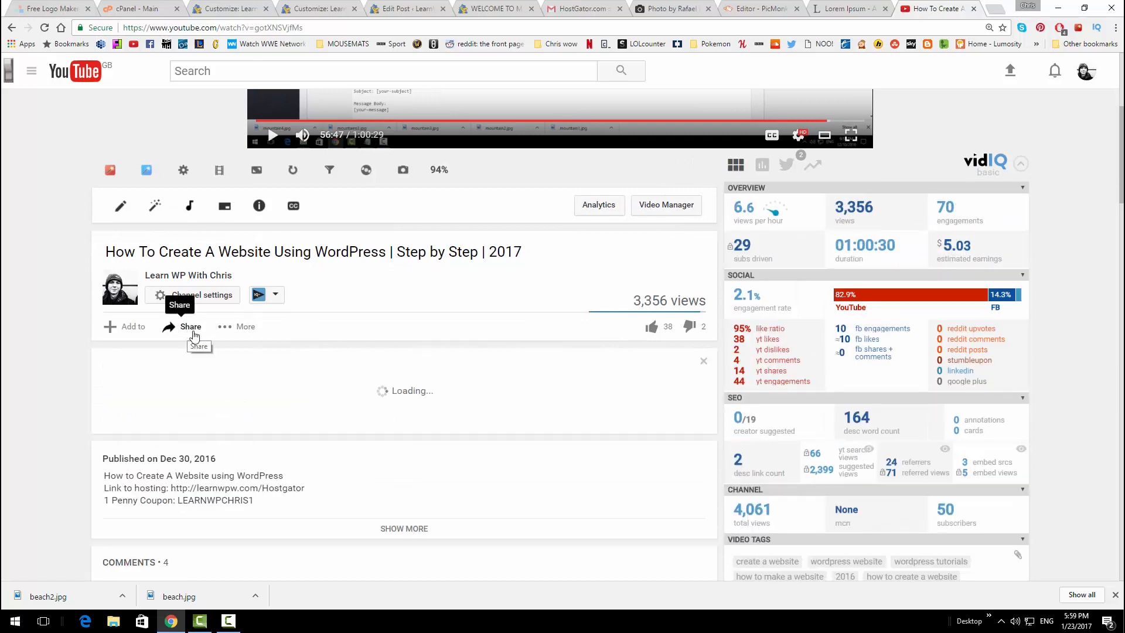
click(176, 365)
key(ctrl+c)
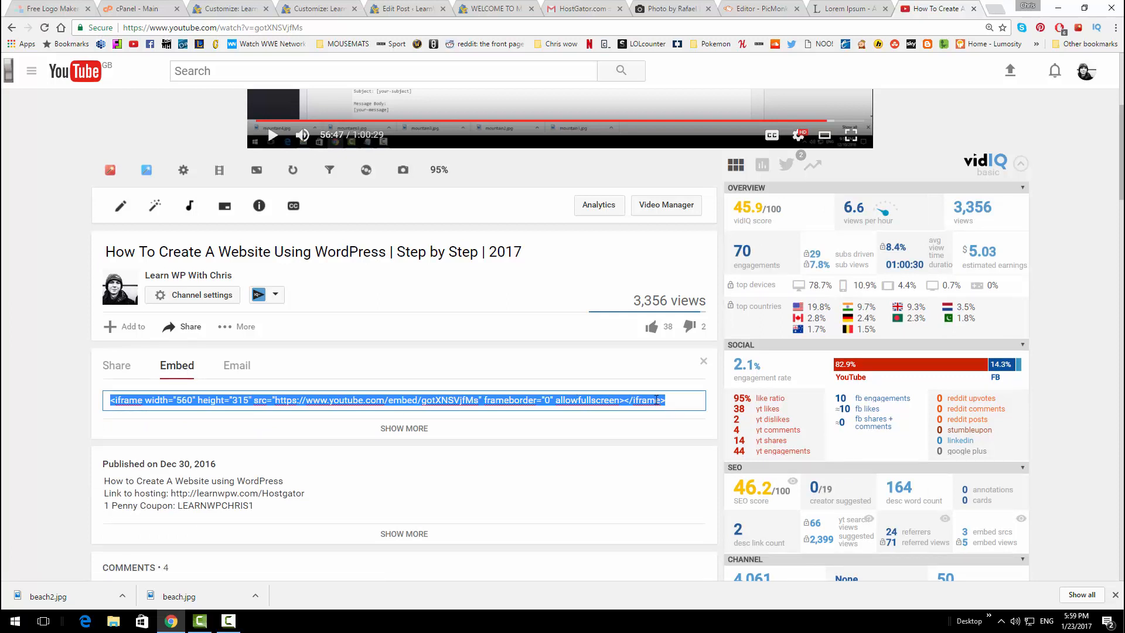
click(410, 9)
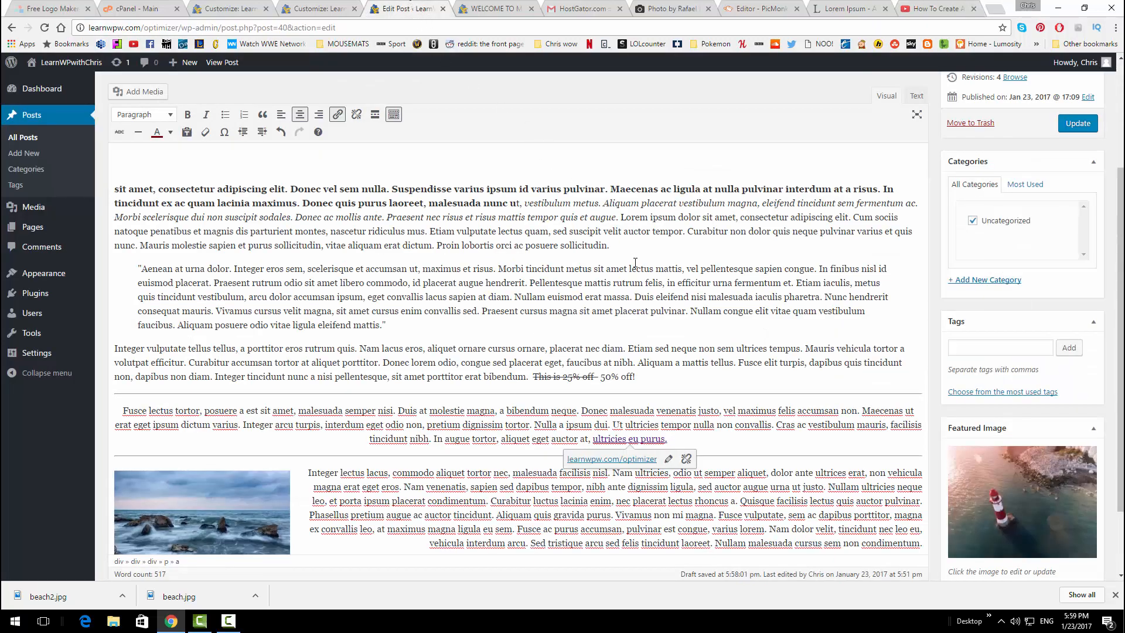
In the Text editor, paste the YouTube iframe after the last paragraph and update the post
scroll(641, 278, up, 3)
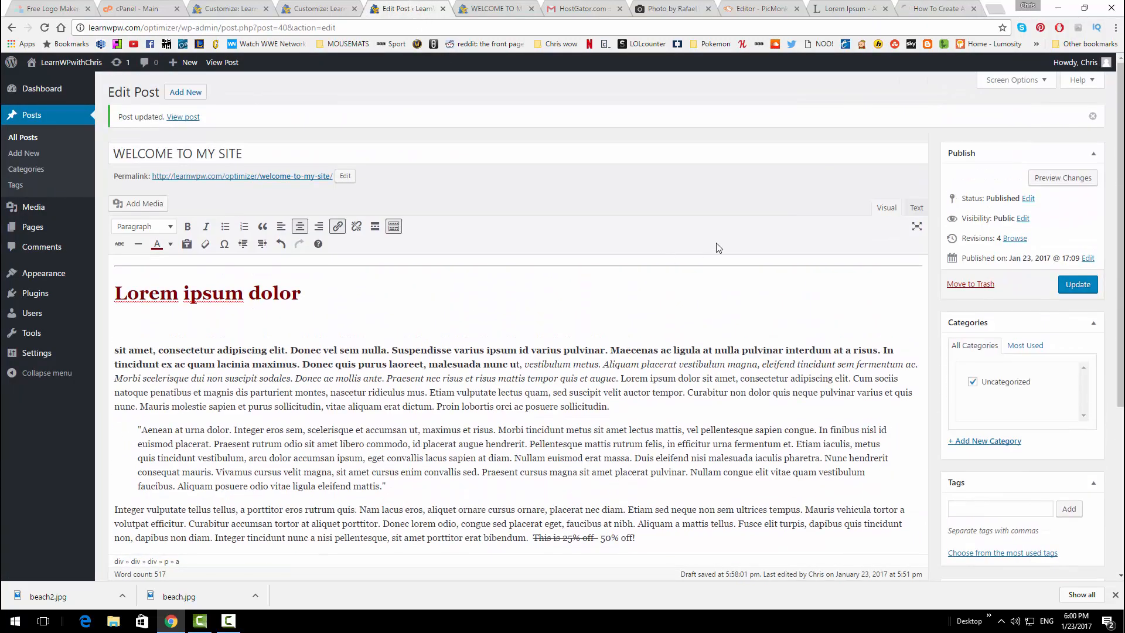
click(915, 208)
scroll(641, 328, down, 5)
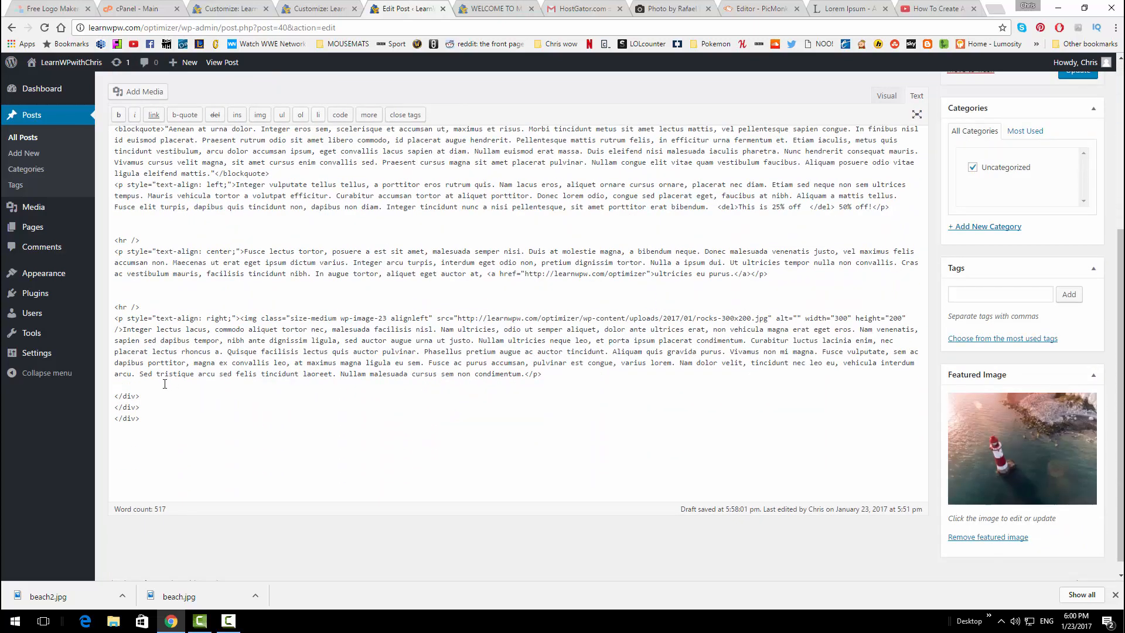
click(164, 385)
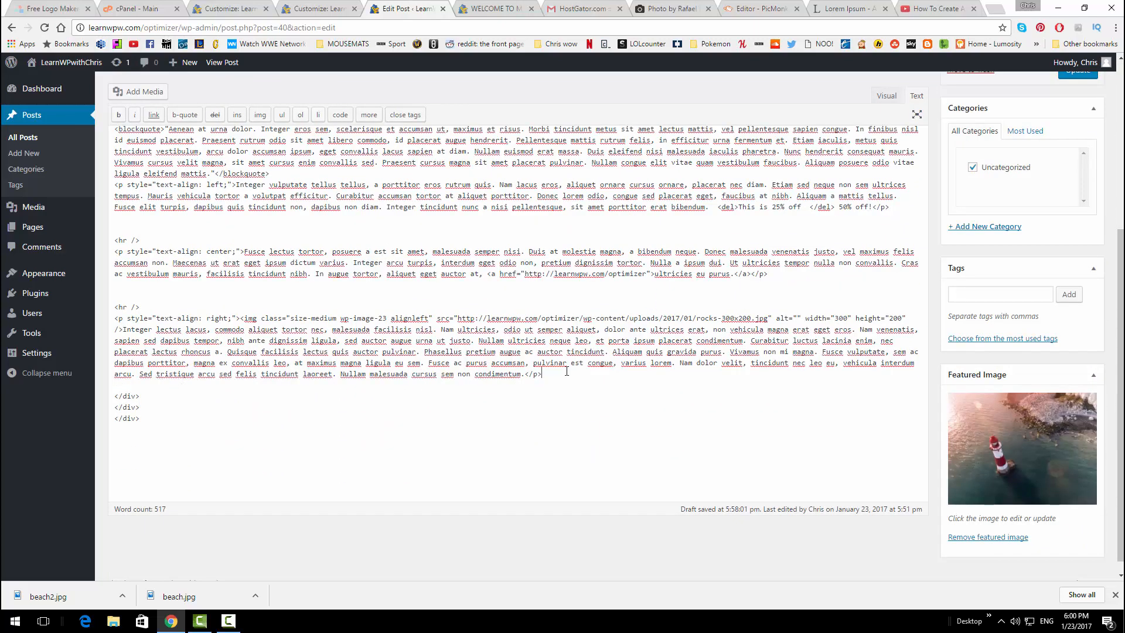
key(Return)
key(Return)
key(ctrl+v)
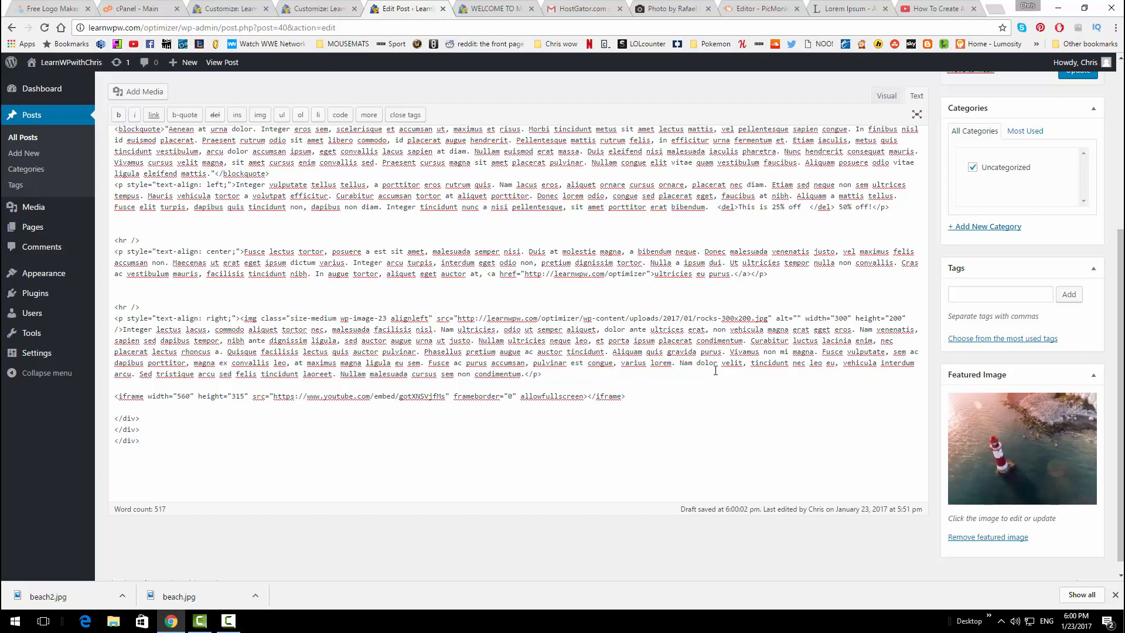
scroll(714, 370, up, 5)
click(1067, 285)
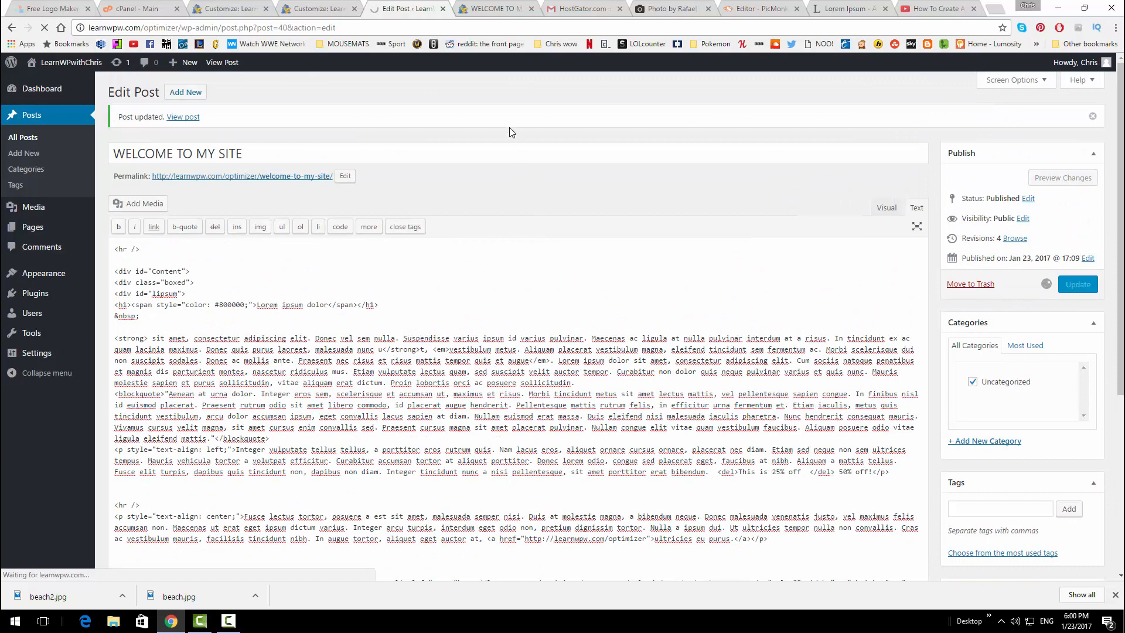
Reload the live post, then play and pause its embedded YouTube video
click(473, 9)
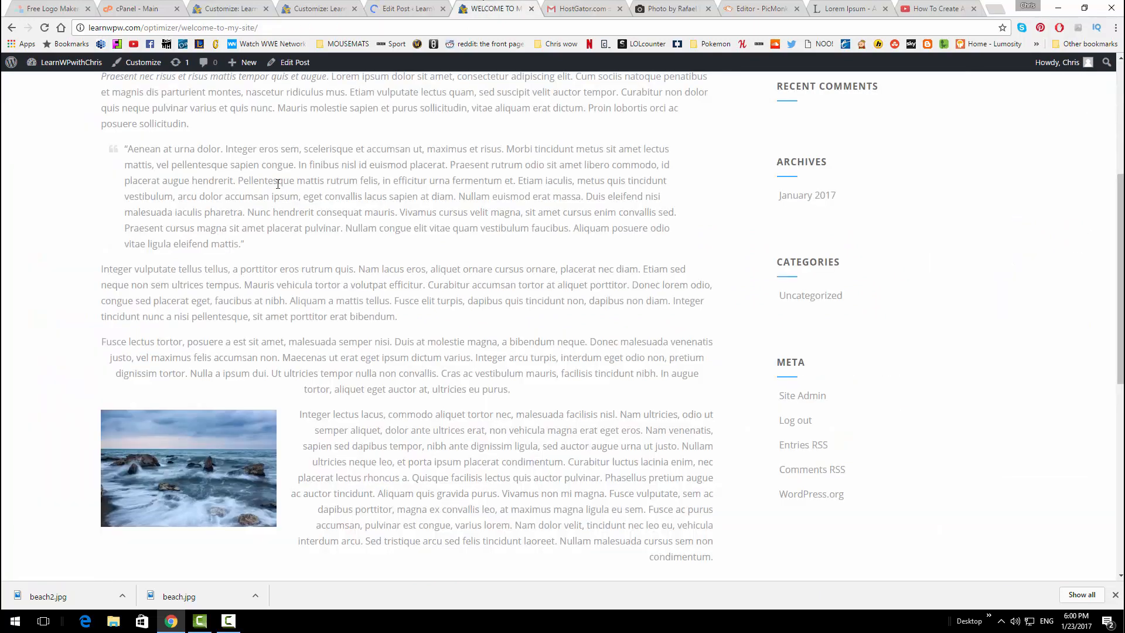
click(44, 27)
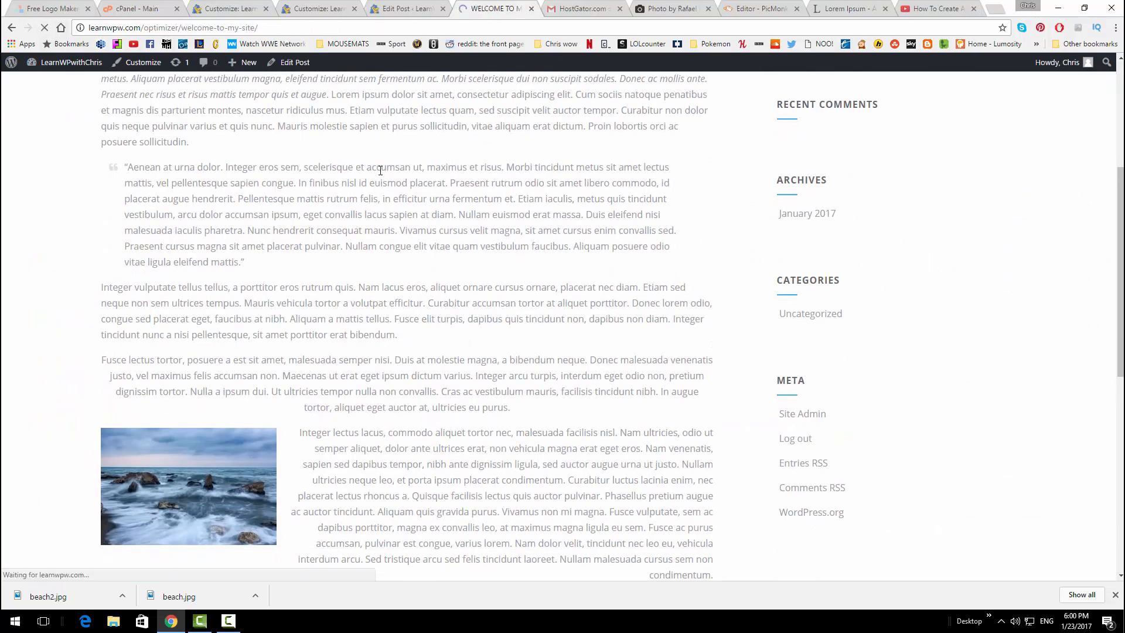
scroll(430, 311, down, 7)
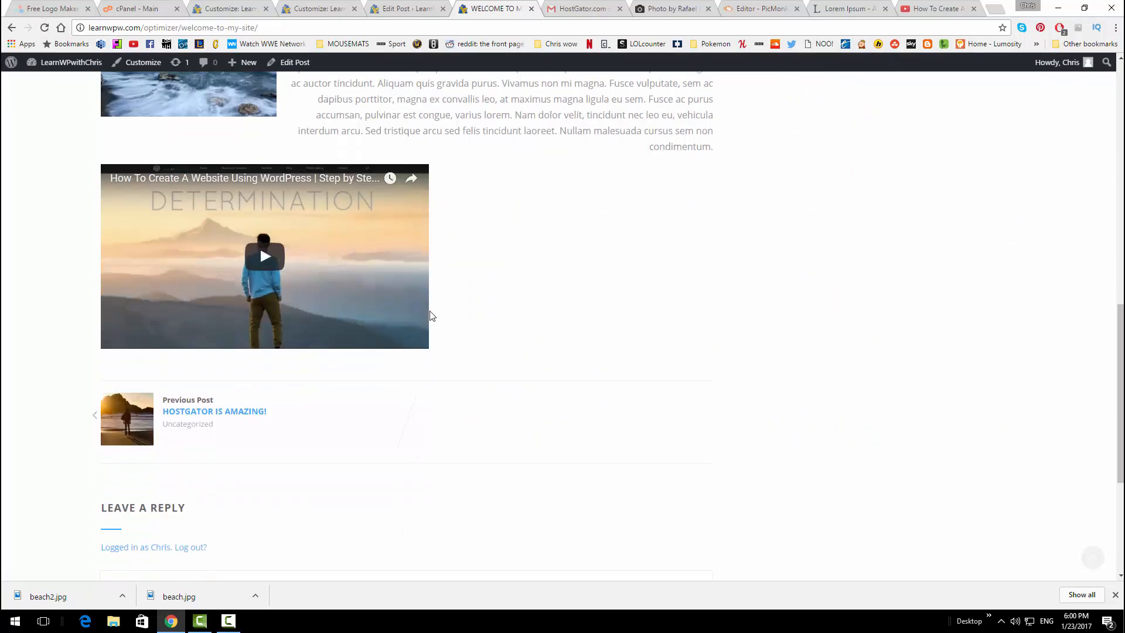
scroll(504, 317, up, 3)
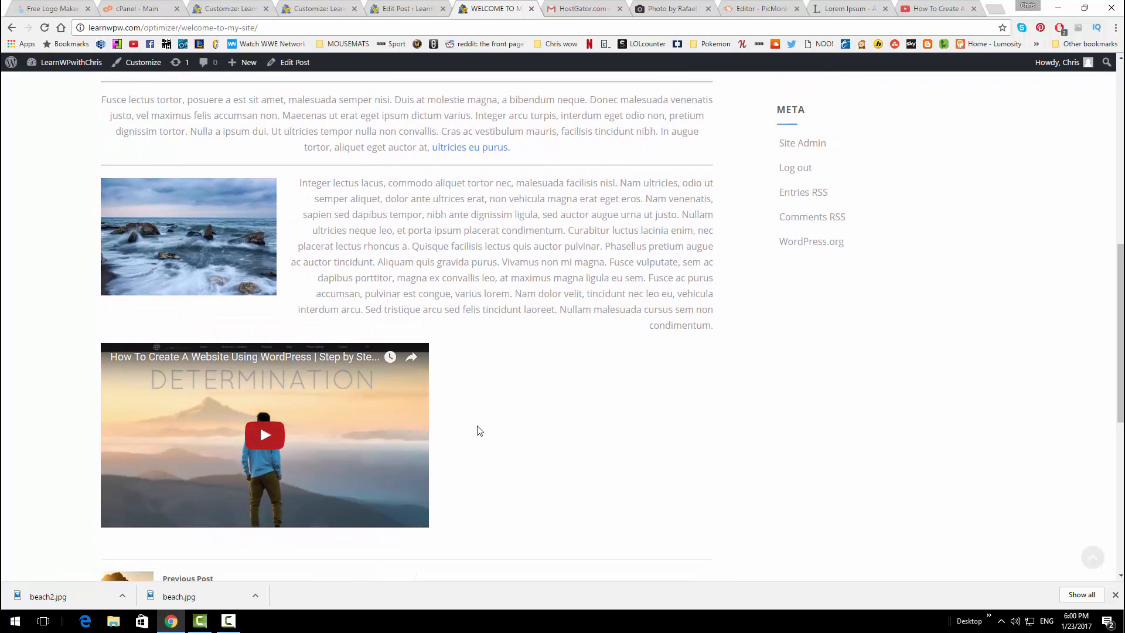
scroll(498, 430, up, 2)
scroll(369, 408, down, 4)
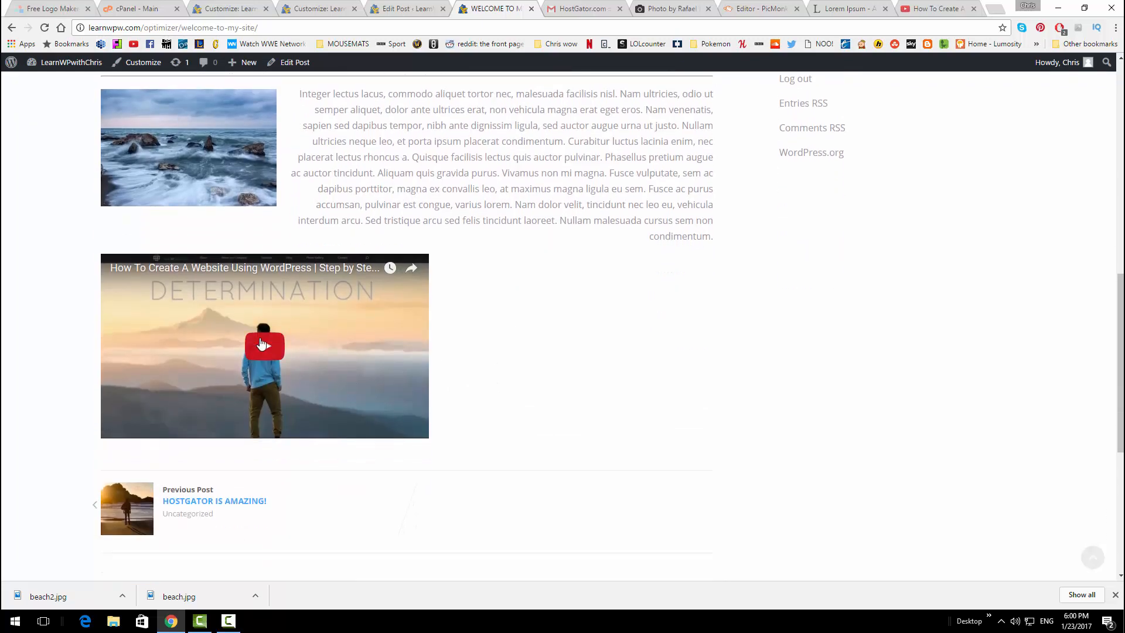
click(261, 344)
click(217, 386)
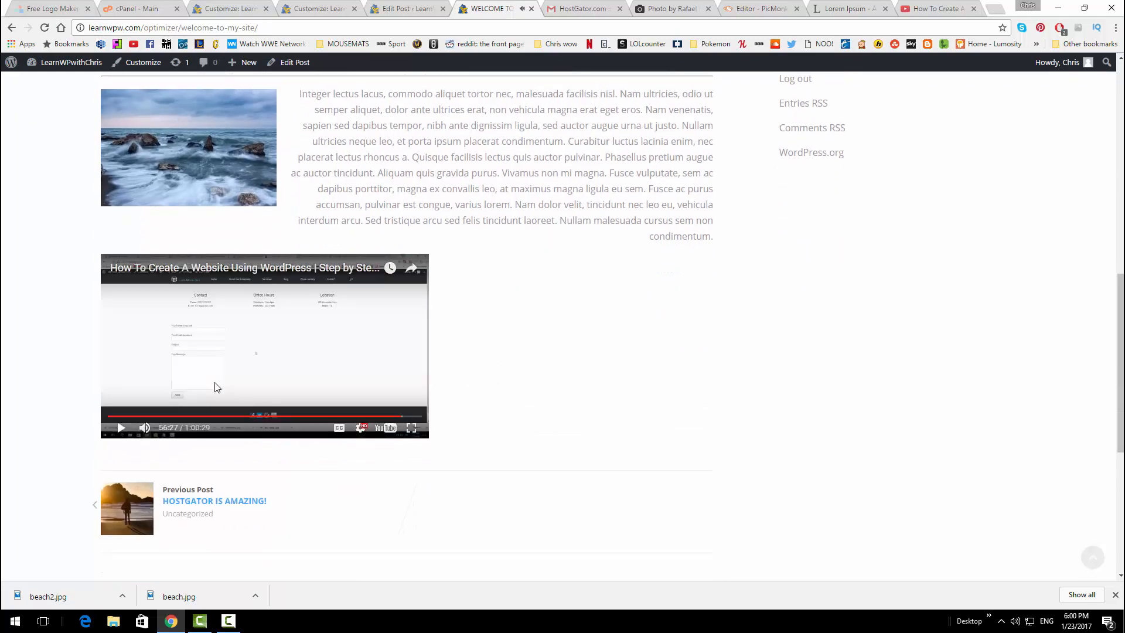
scroll(577, 328, up, 7)
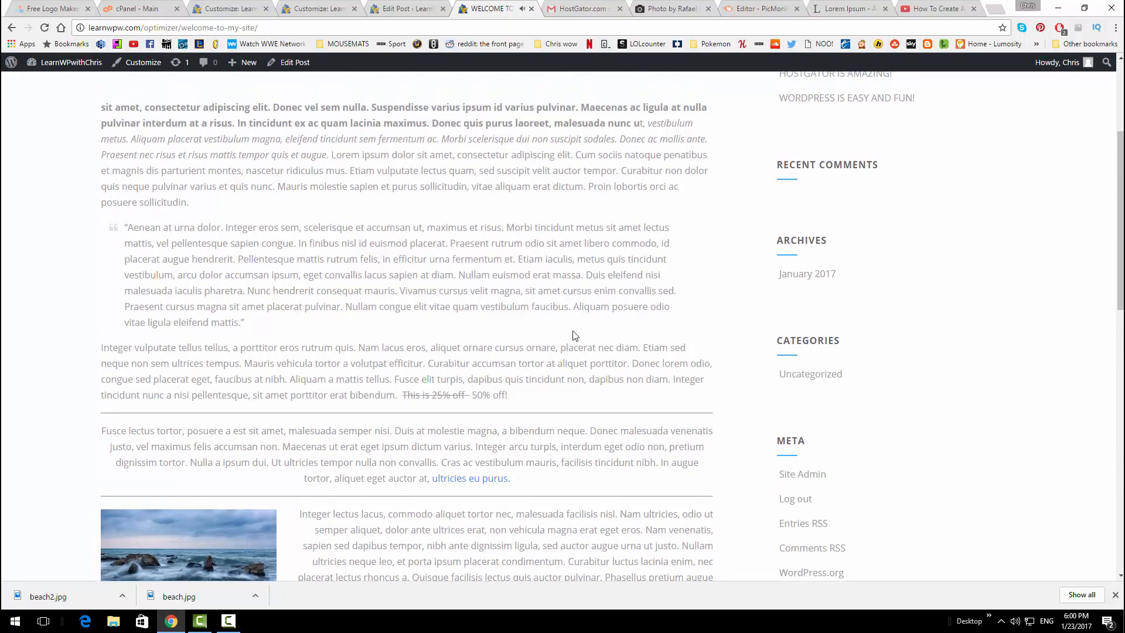
Review the live post's heading, opening sentences, blockquote, Fusce paragraph and struck-through price
scroll(573, 335, up, 4)
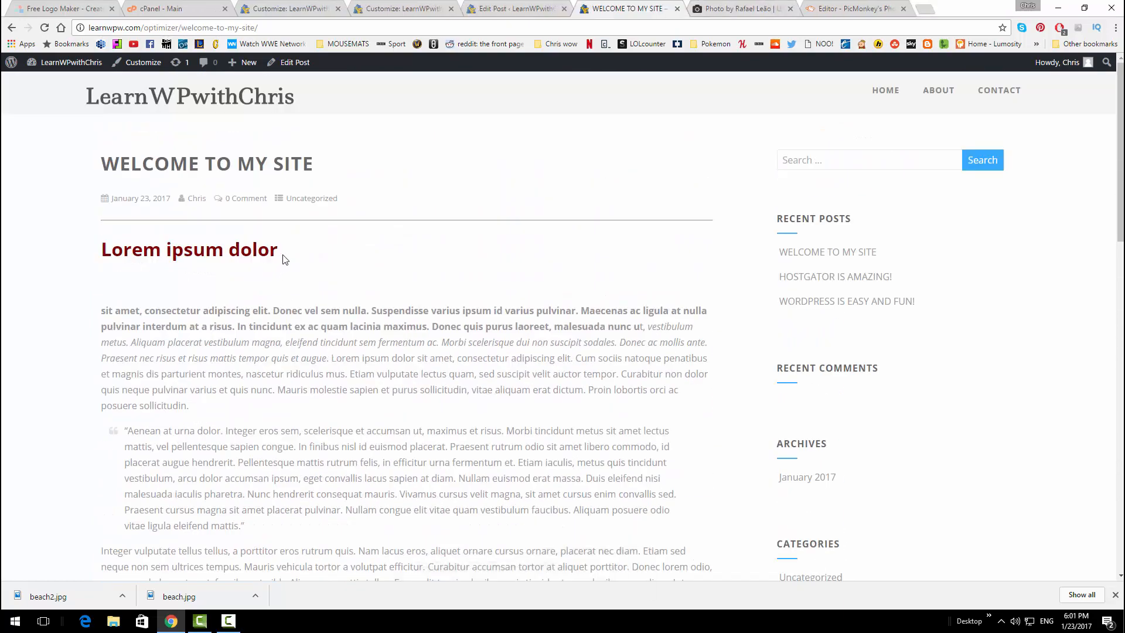
drag(283, 260, 130, 252)
click(122, 308)
drag(103, 310, 700, 342)
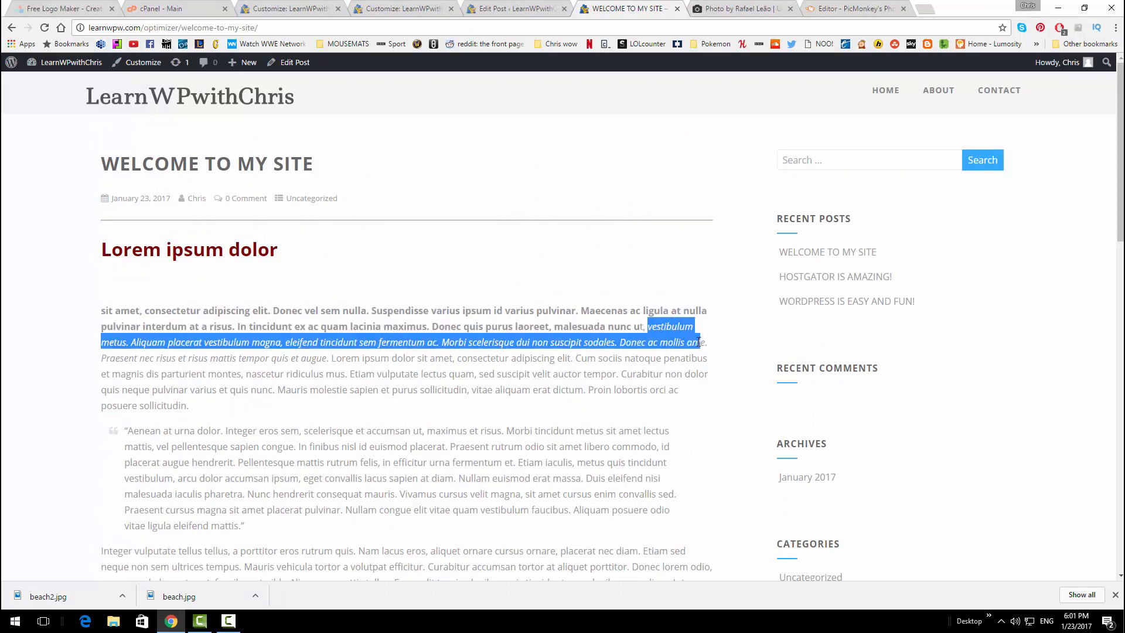
scroll(123, 369, down, 1)
drag(125, 361, 242, 436)
click(228, 426)
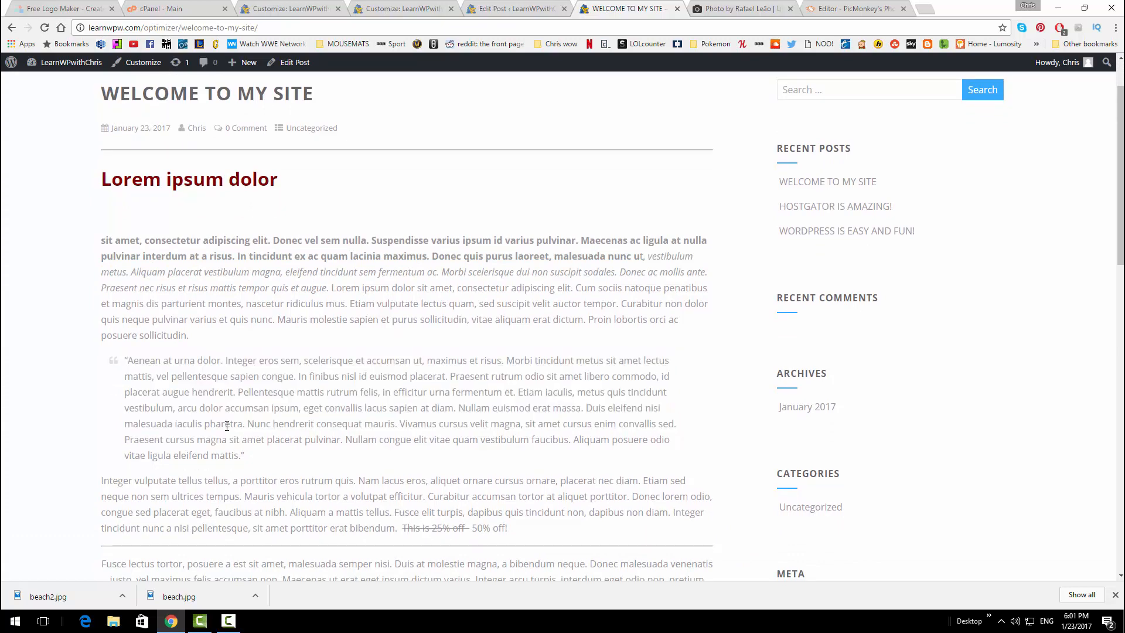
scroll(216, 423, down, 2)
drag(319, 402, 475, 419)
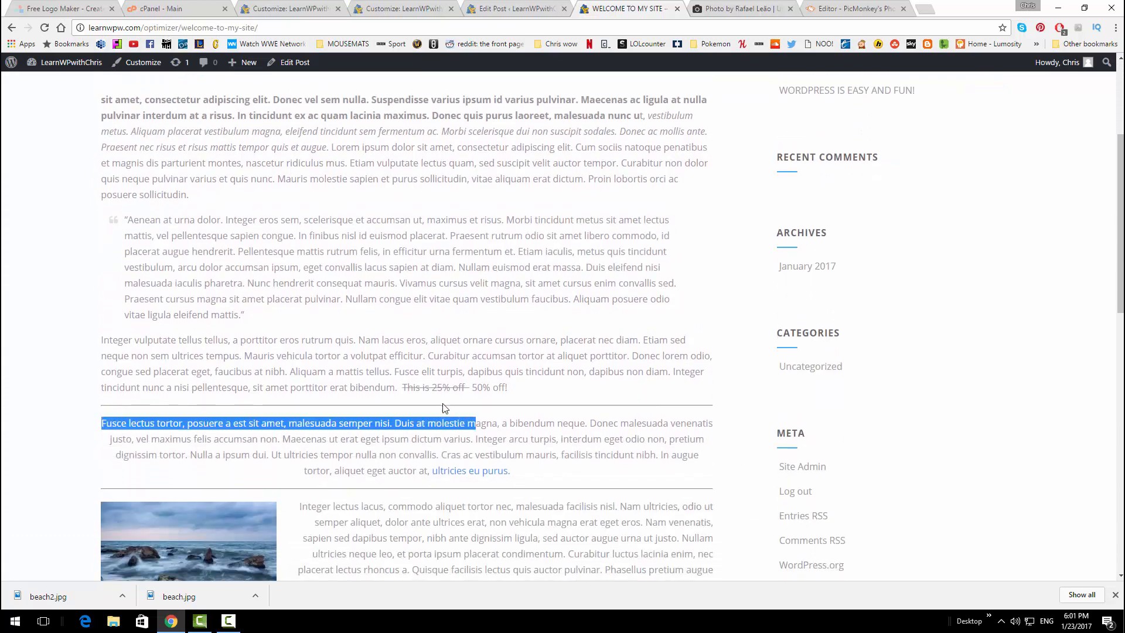
click(443, 407)
drag(413, 387, 449, 389)
scroll(445, 392, down, 1)
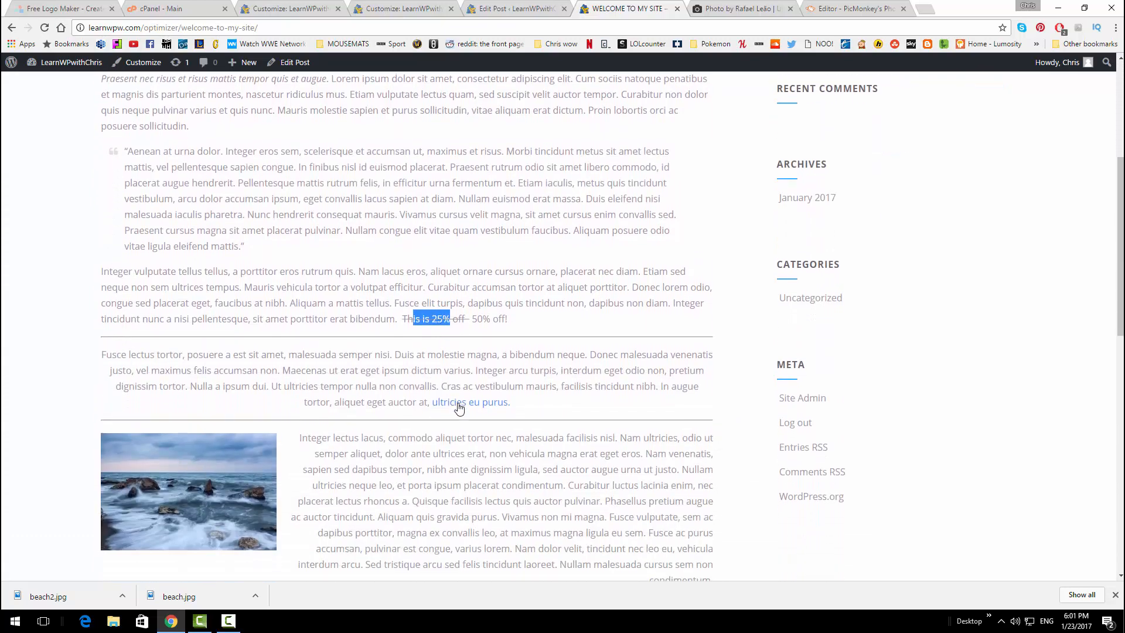
Open the 'ultricies eu purus' link in a new tab and check the beach photo paragraph and comment box
middle_click(460, 409)
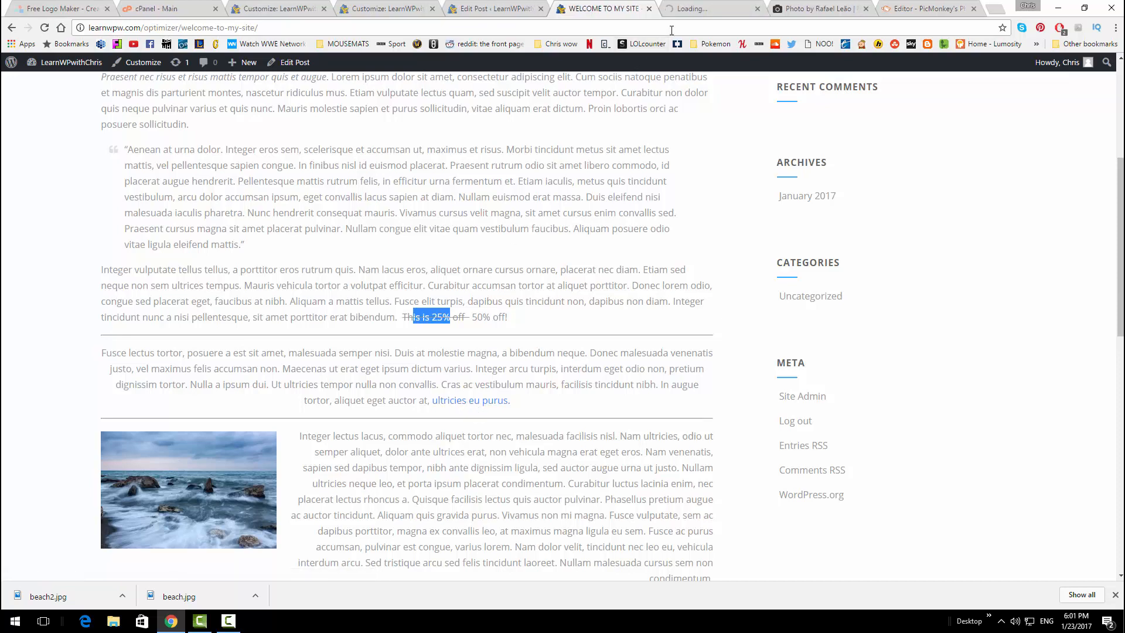
scroll(249, 292, down, 3)
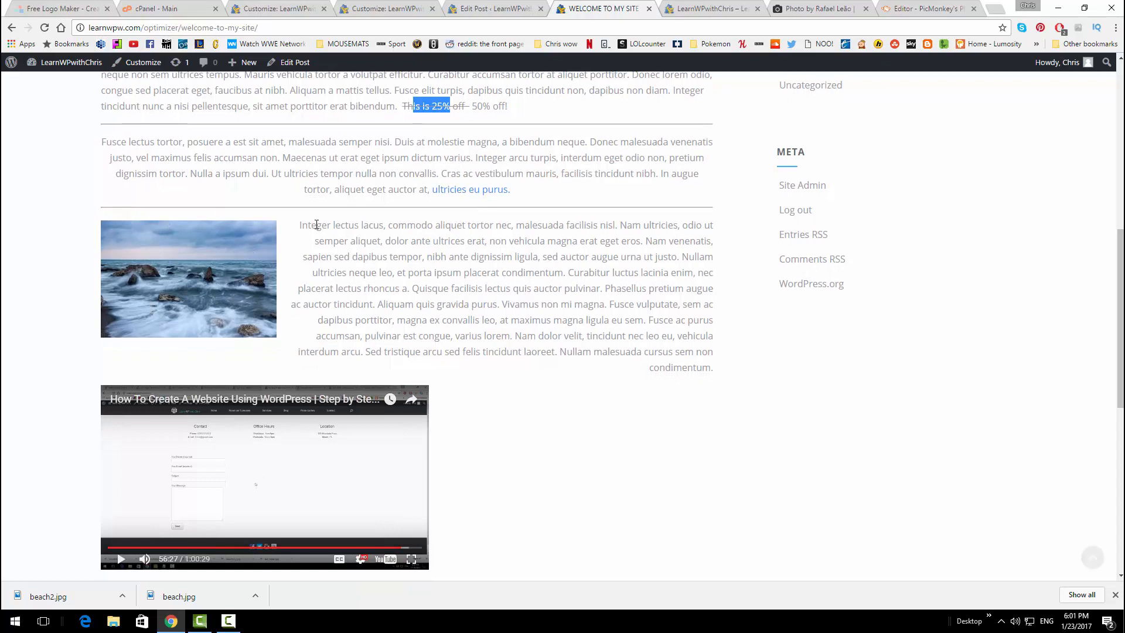
drag(299, 224, 669, 352)
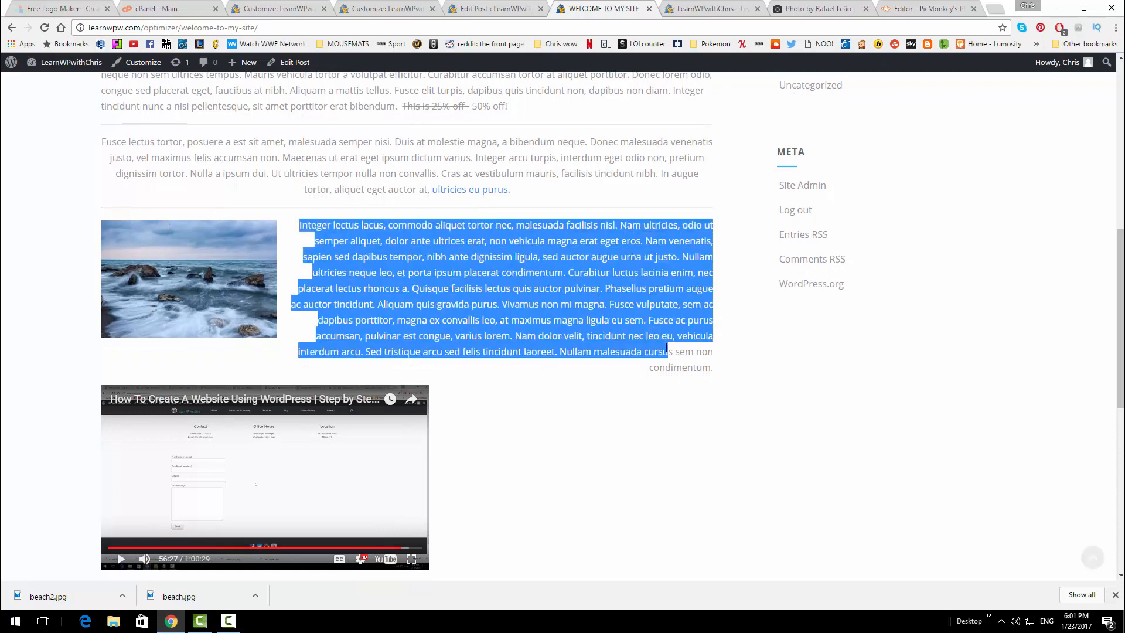
click(371, 308)
scroll(351, 311, down, 1)
scroll(498, 393, down, 2)
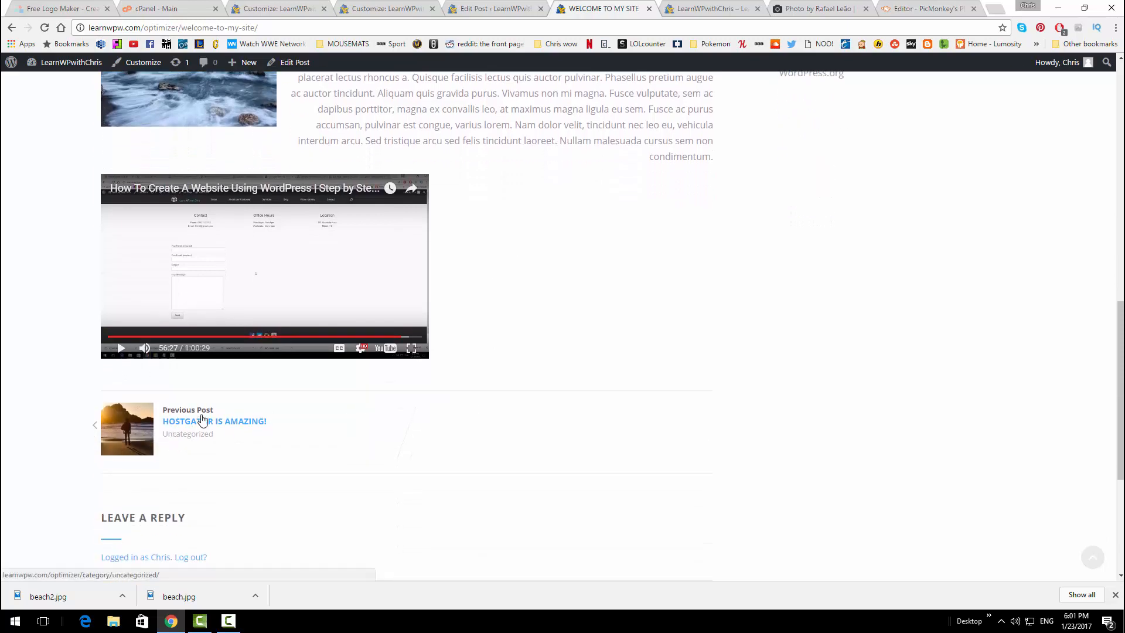
scroll(512, 441, up, 6)
scroll(512, 441, down, 5)
scroll(508, 450, down, 5)
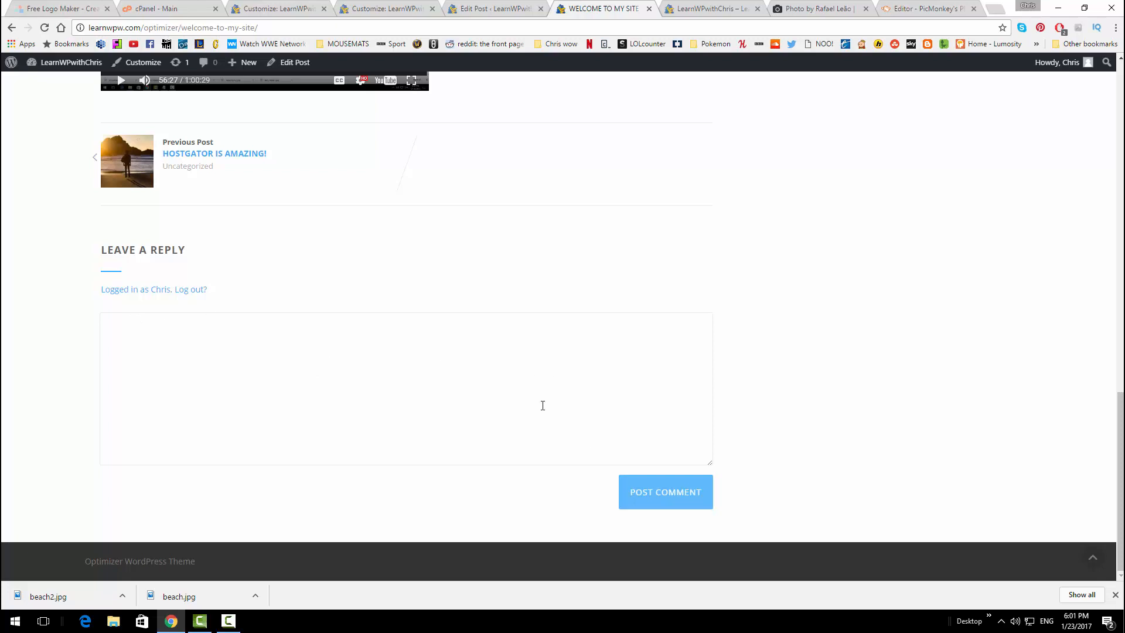
click(119, 329)
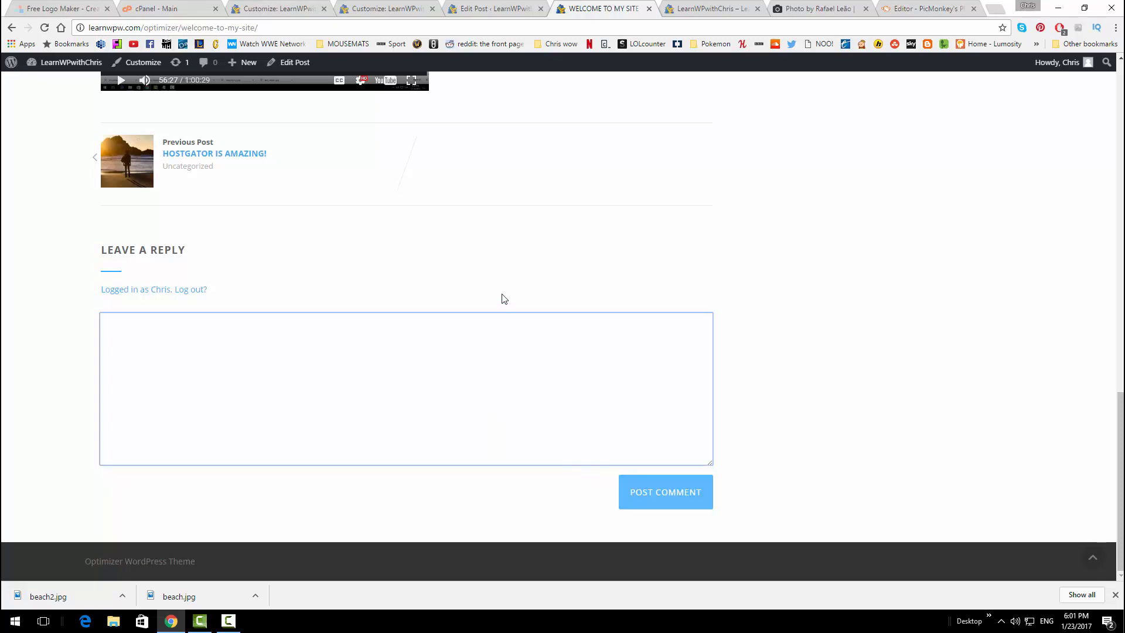
scroll(497, 290, up, 1)
scroll(494, 279, up, 15)
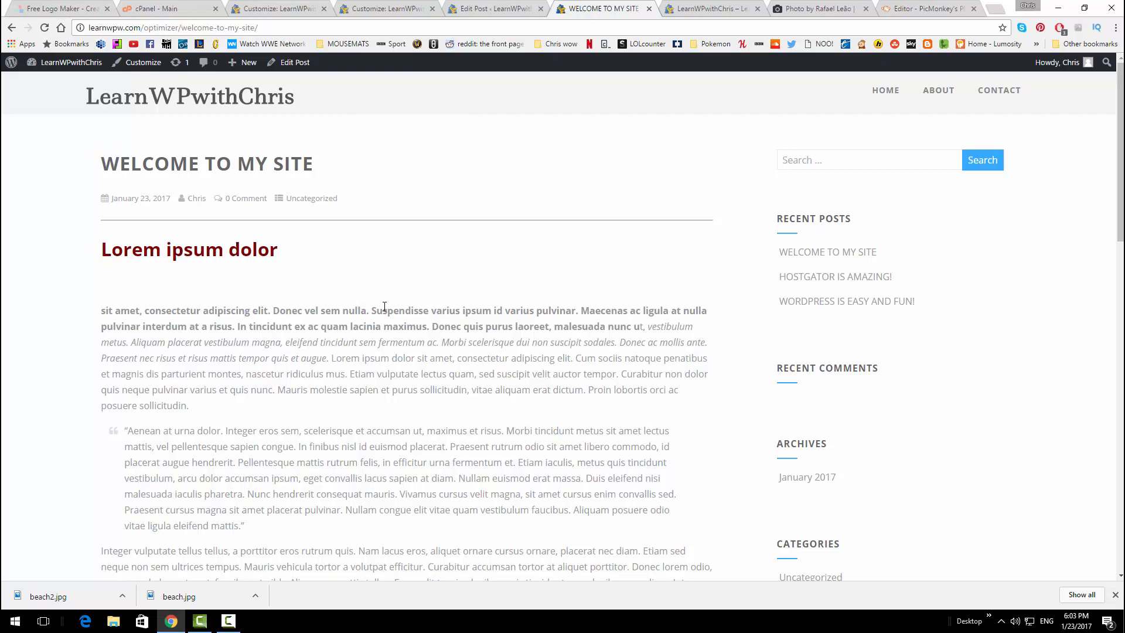
scroll(384, 306, down, 1)
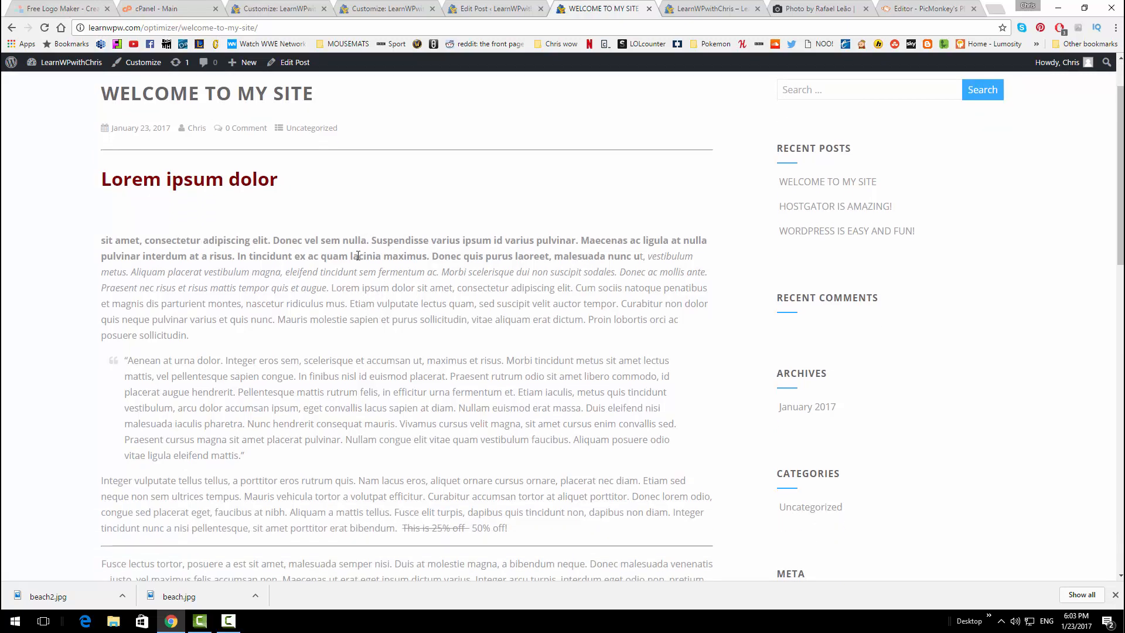
From Plugins > Add New, search for AccessPress share, then install and activate AccessPress Social Share
click(271, 7)
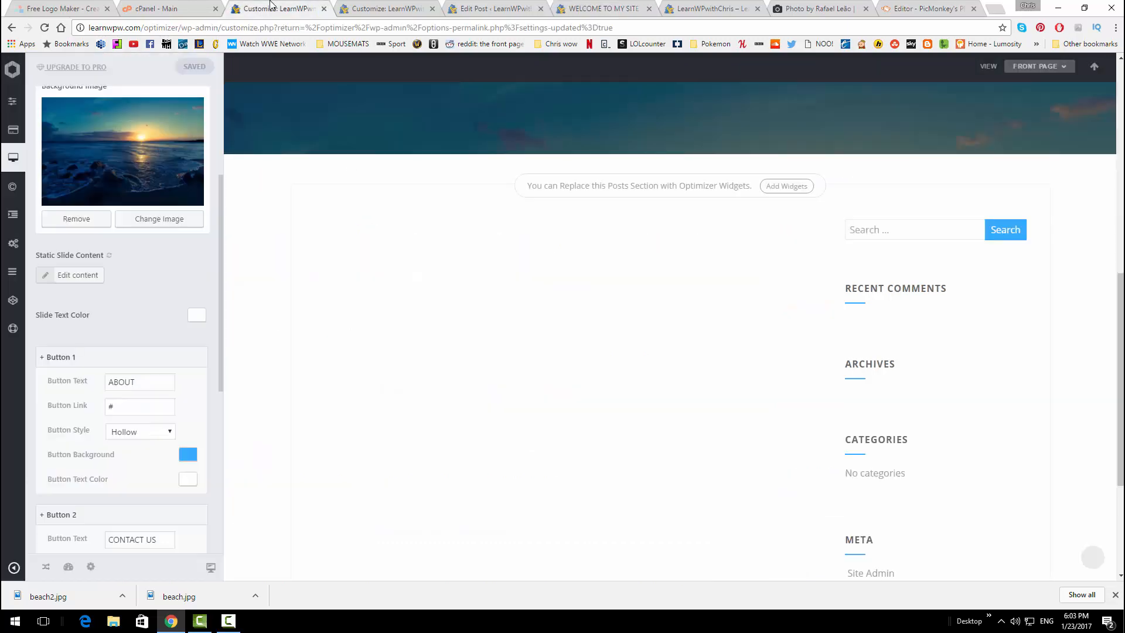
click(346, 7)
click(463, 7)
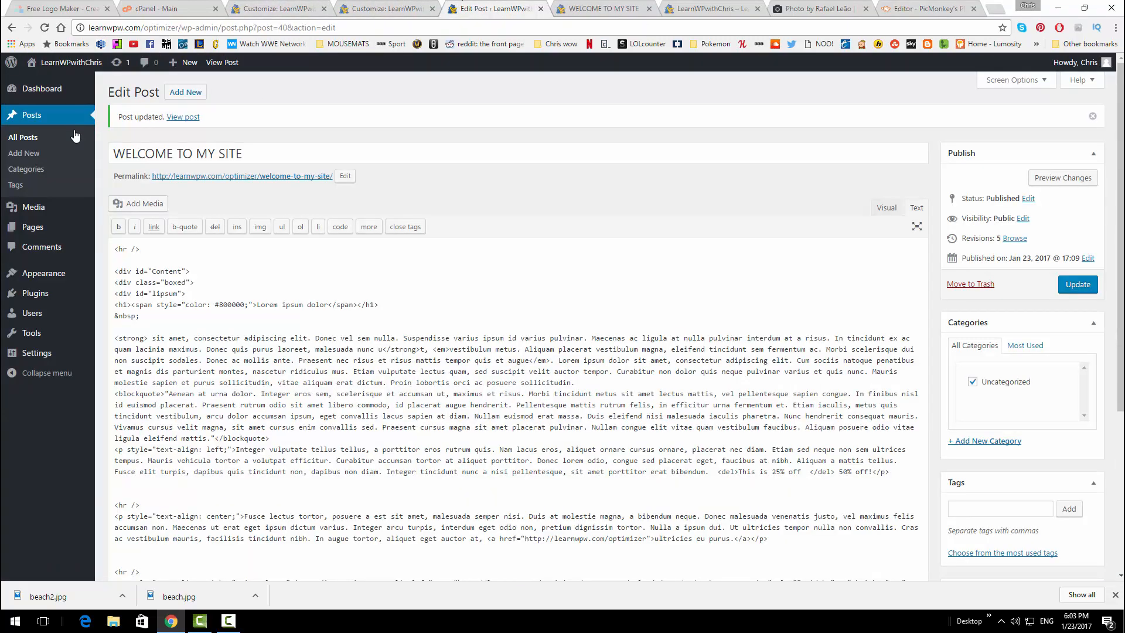
click(59, 292)
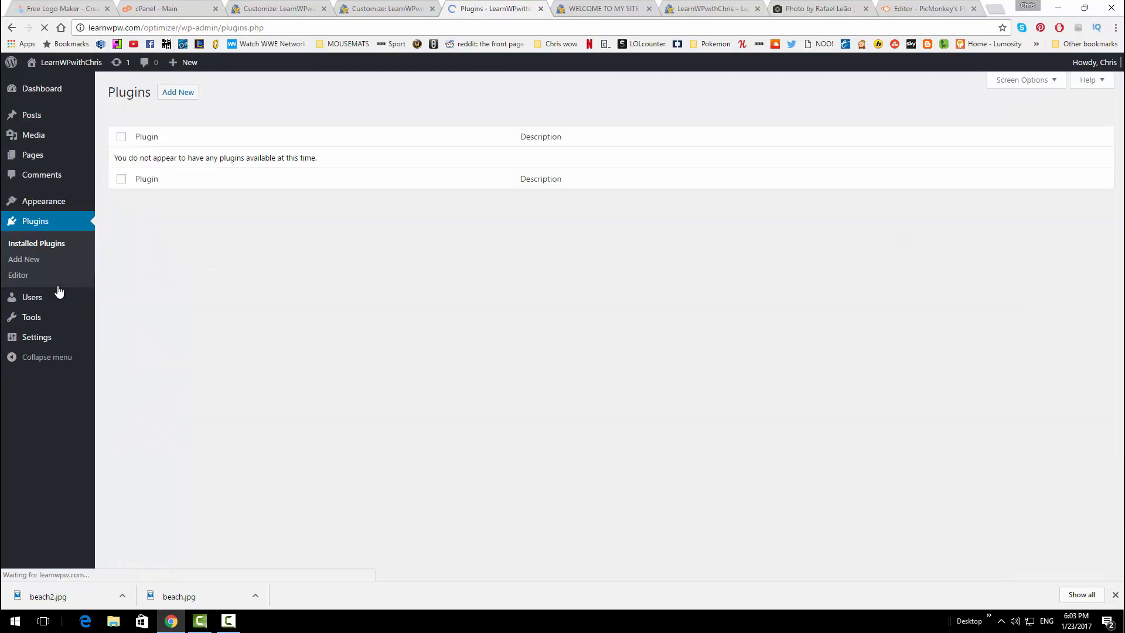
click(181, 93)
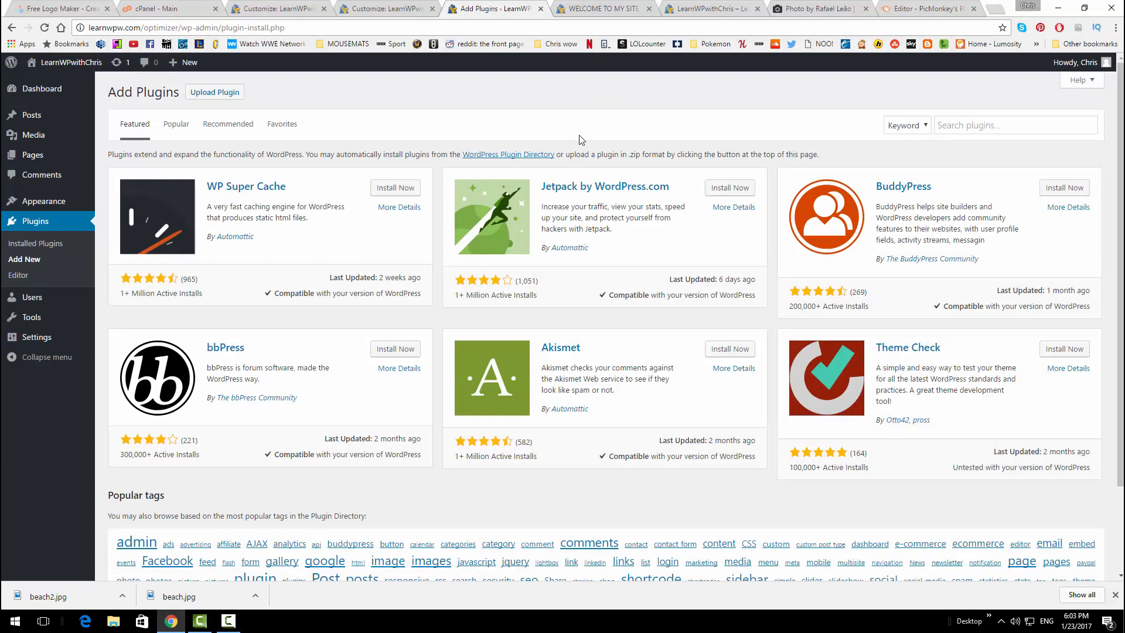
click(972, 124)
text(accesspress social)
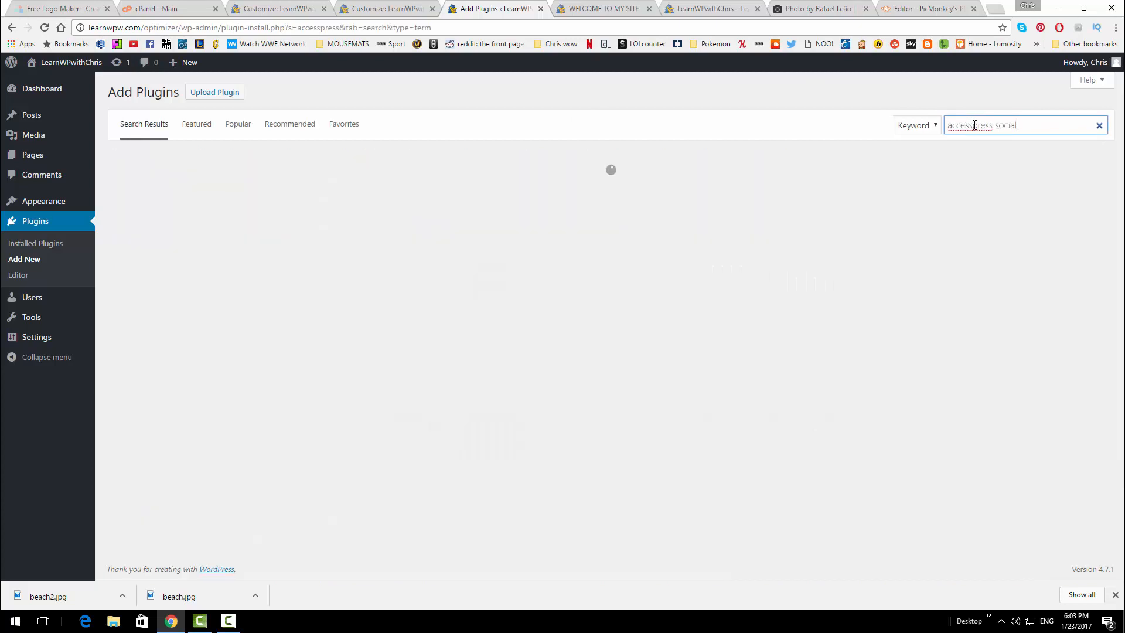
text(share)
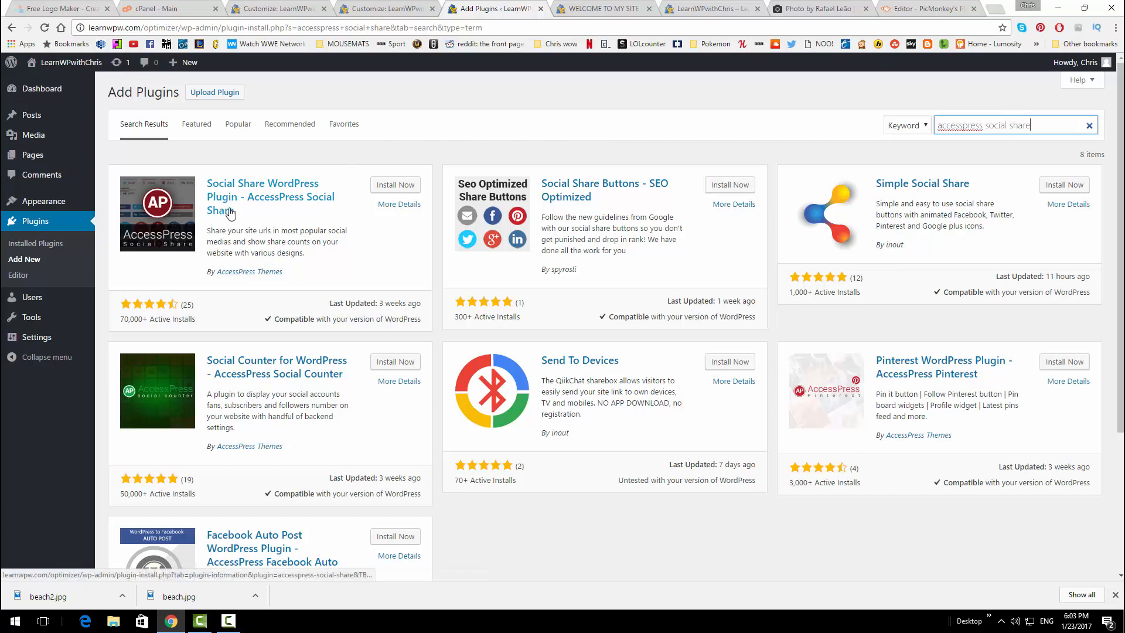
click(386, 184)
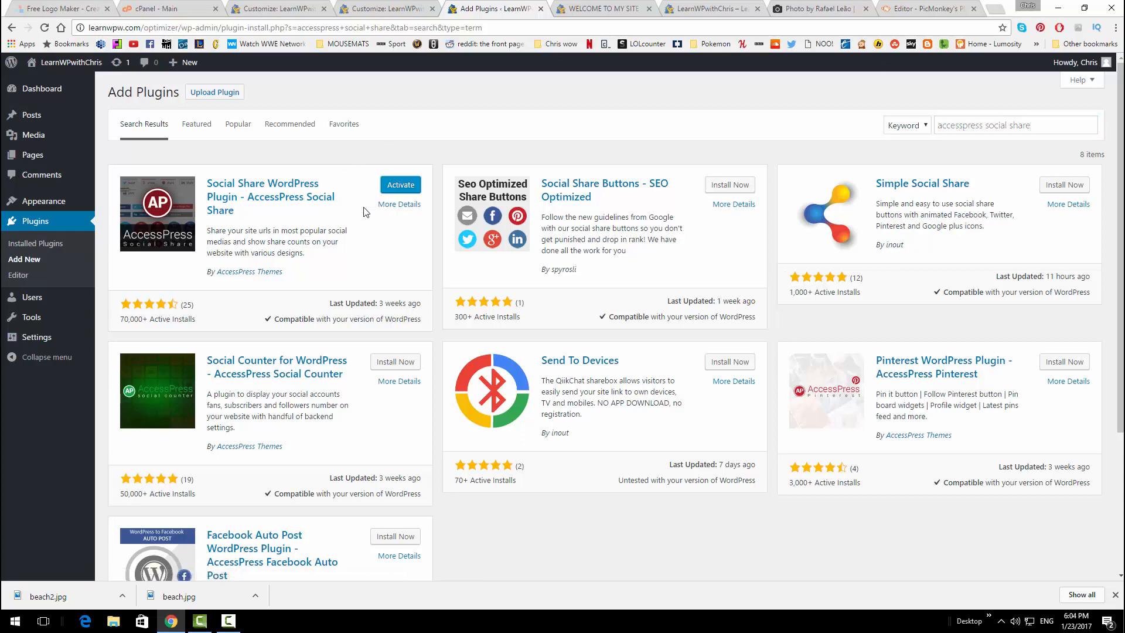
click(396, 186)
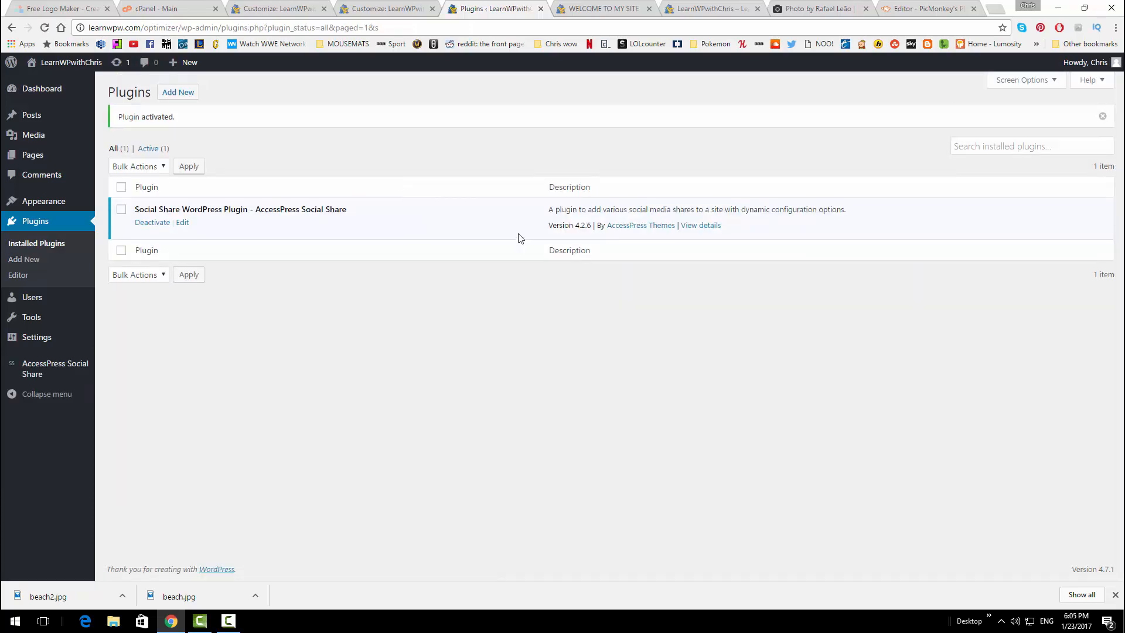
Add Print to the AccessPress Social Share networks so all eight are enabled, and save
click(60, 364)
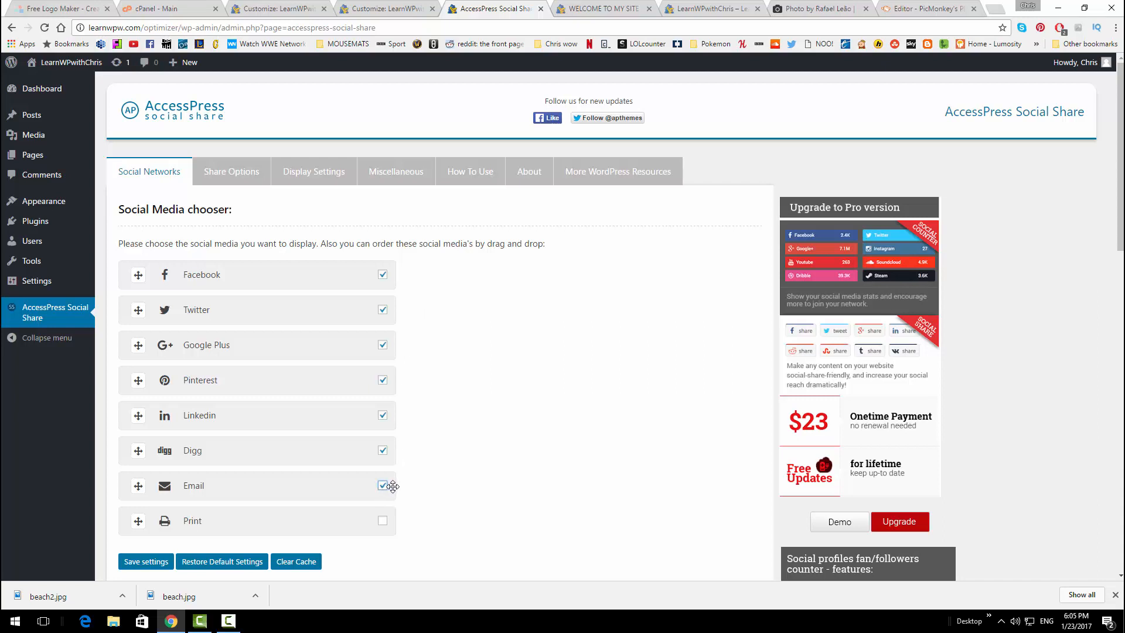
click(383, 522)
scroll(469, 352, down, 1)
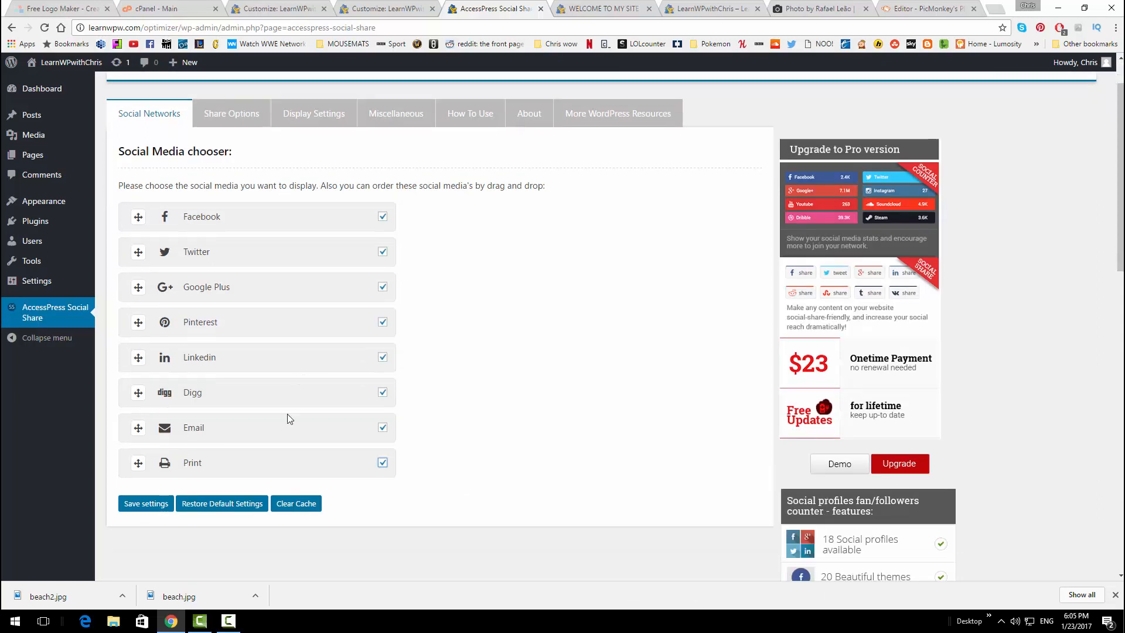
click(157, 505)
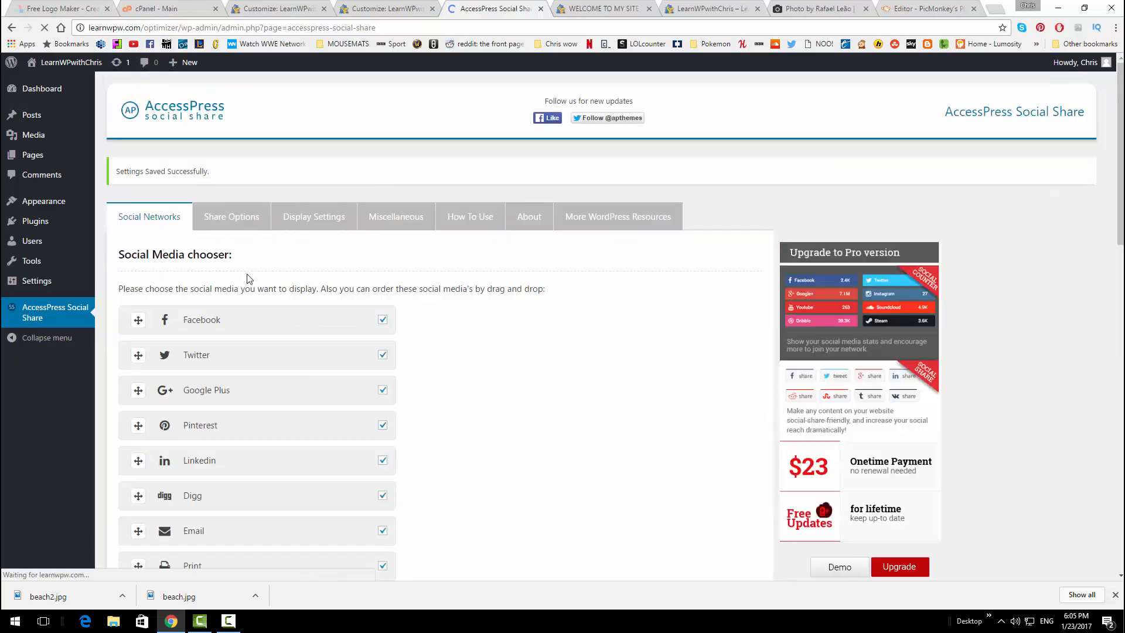
click(227, 217)
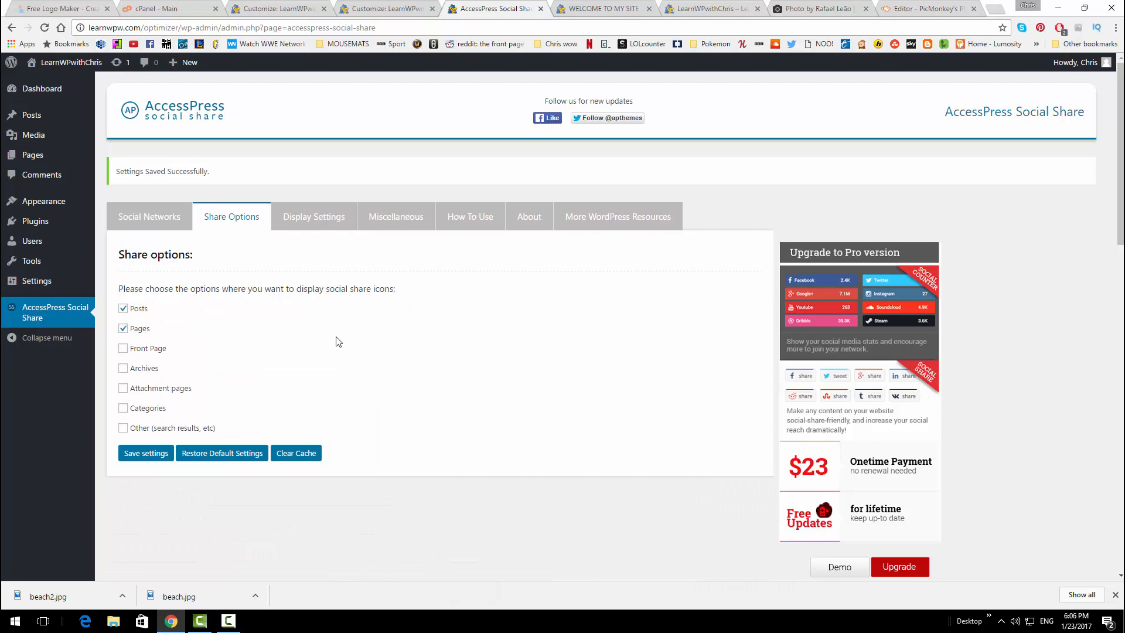
Limit share icons to Posts only by unticking Pages, save, and view Display Settings
click(123, 331)
click(147, 454)
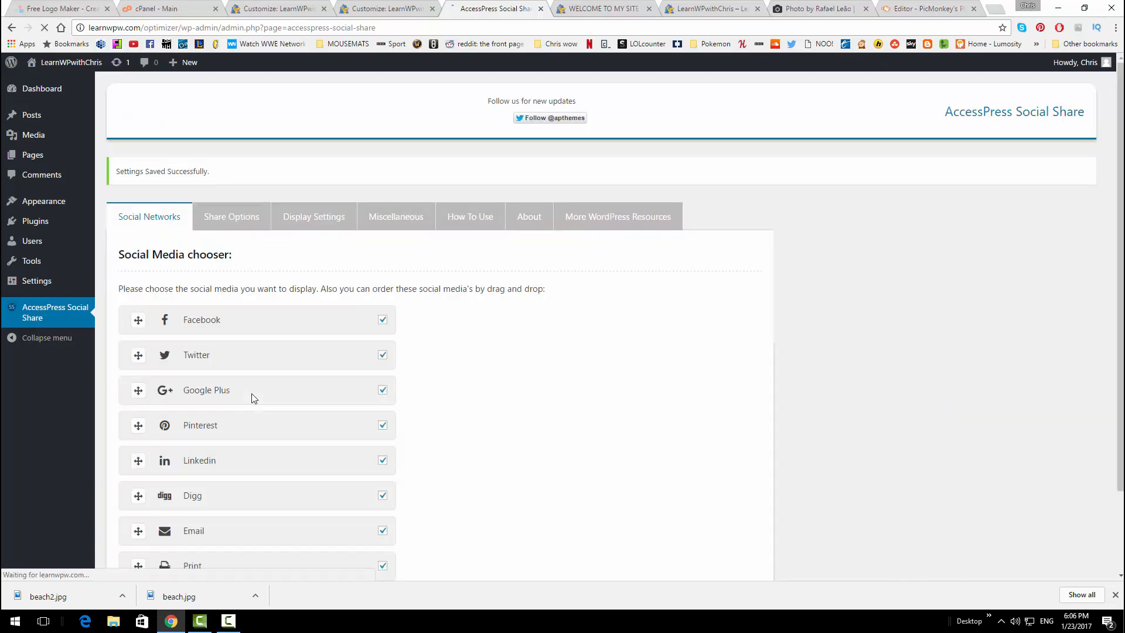
key(F9)
key(F9)
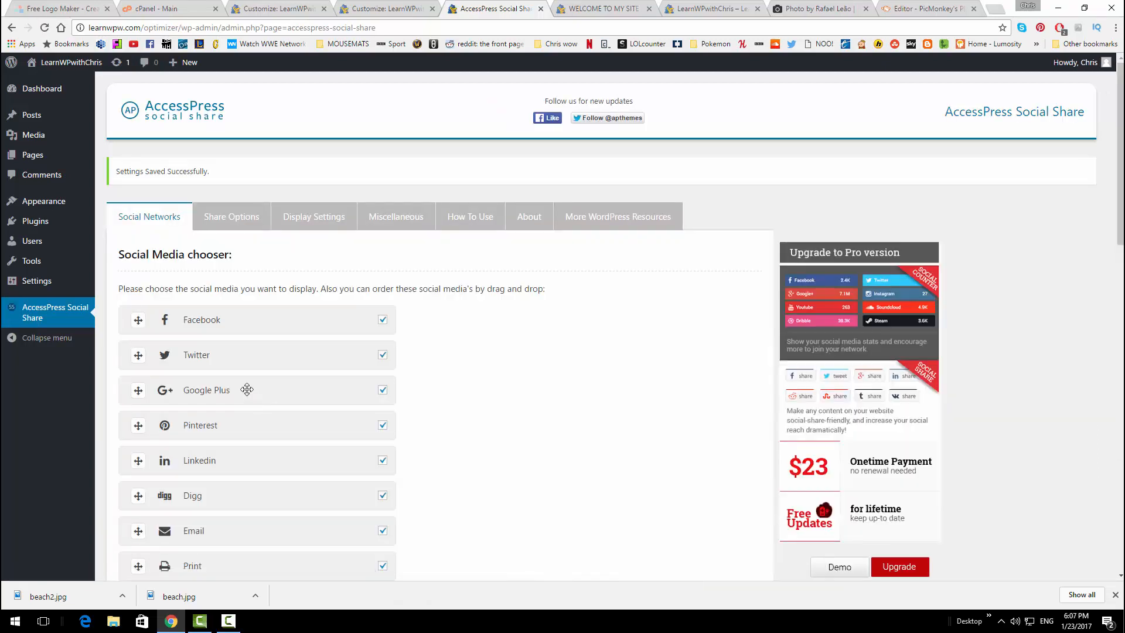
click(321, 220)
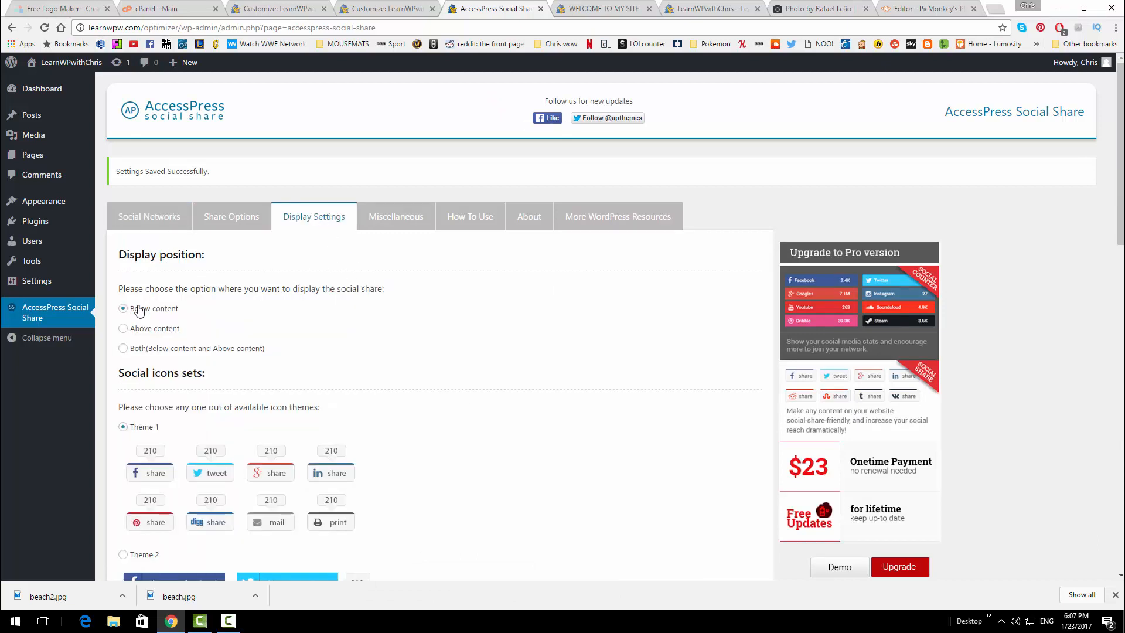
Choose the Theme 4 round icon set and save the display settings
scroll(194, 303, down, 2)
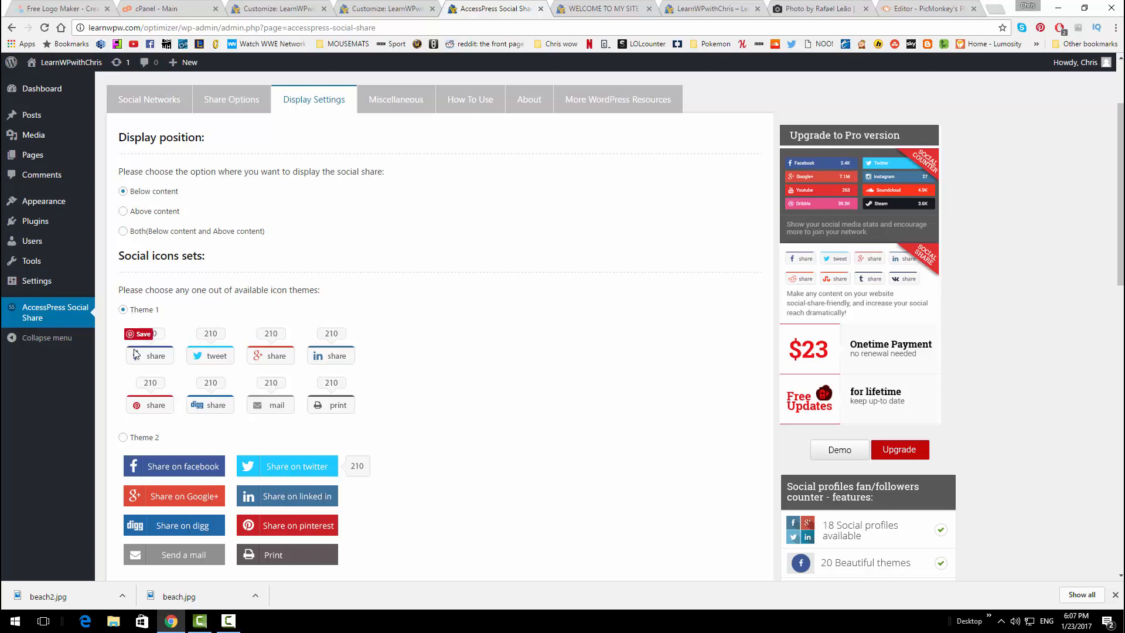
scroll(420, 349, down, 3)
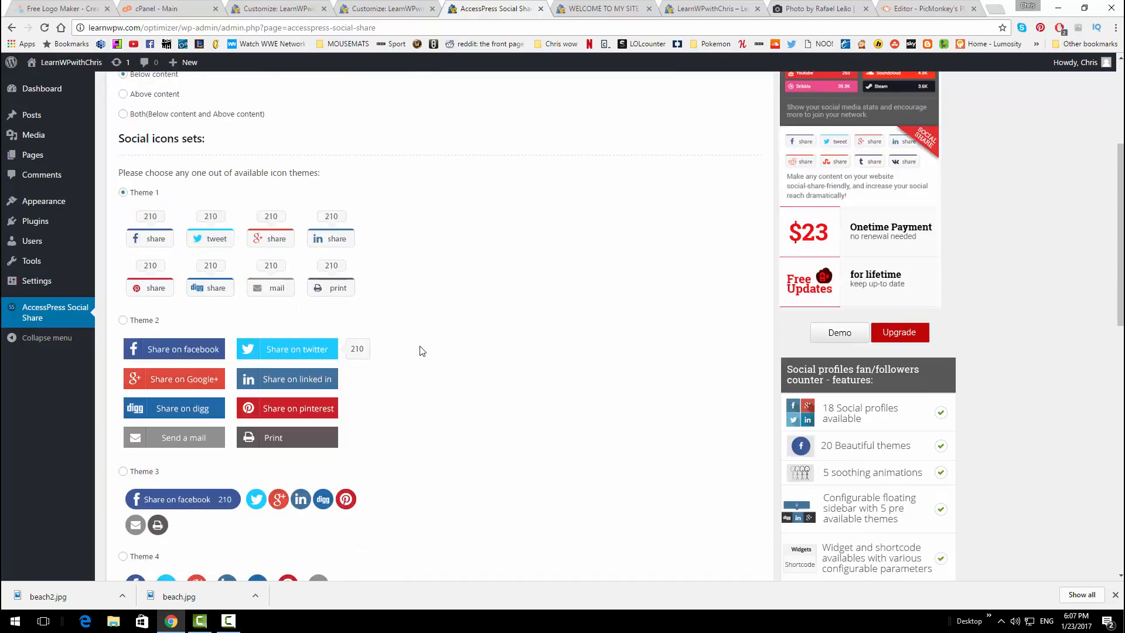
scroll(369, 334, down, 3)
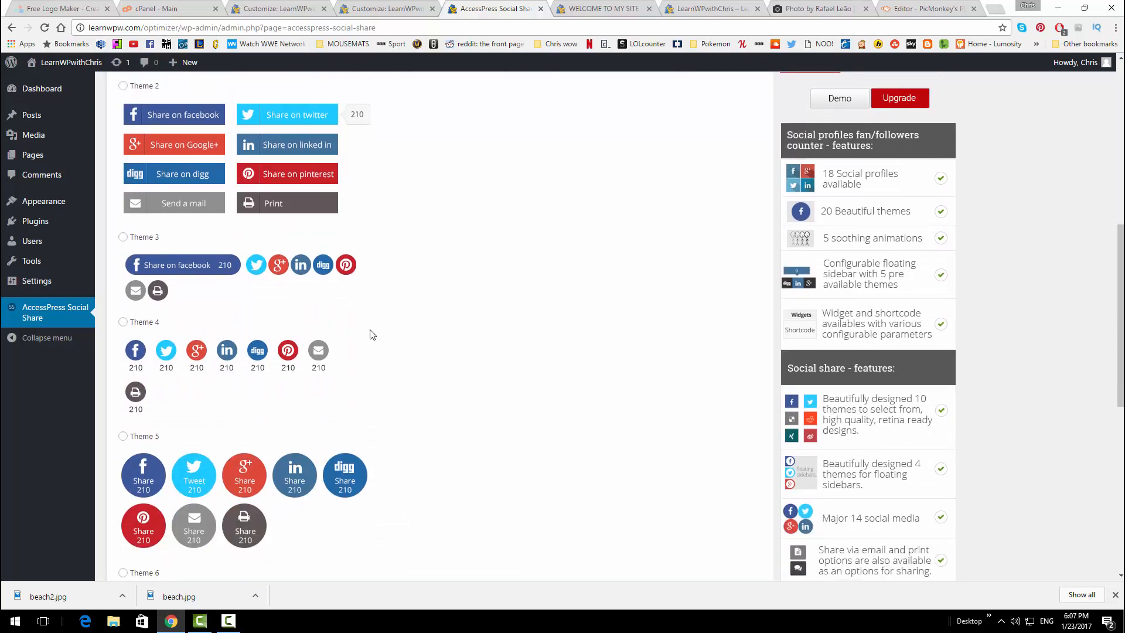
scroll(375, 335, down, 2)
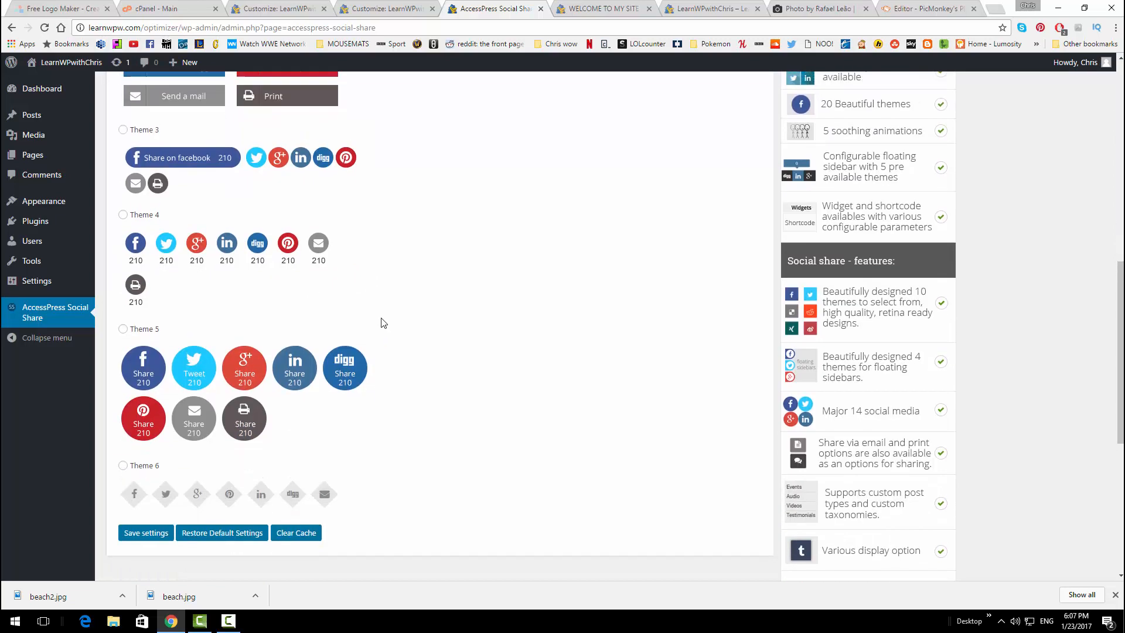
scroll(170, 310, up, 1)
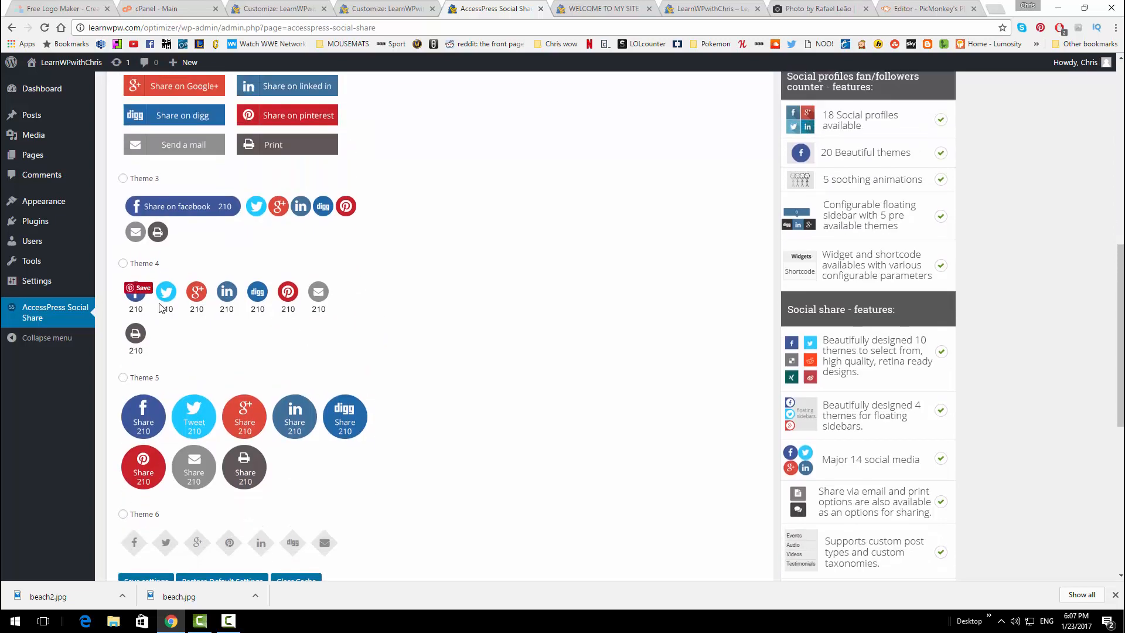
click(123, 264)
scroll(359, 302, up, 5)
scroll(354, 306, down, 10)
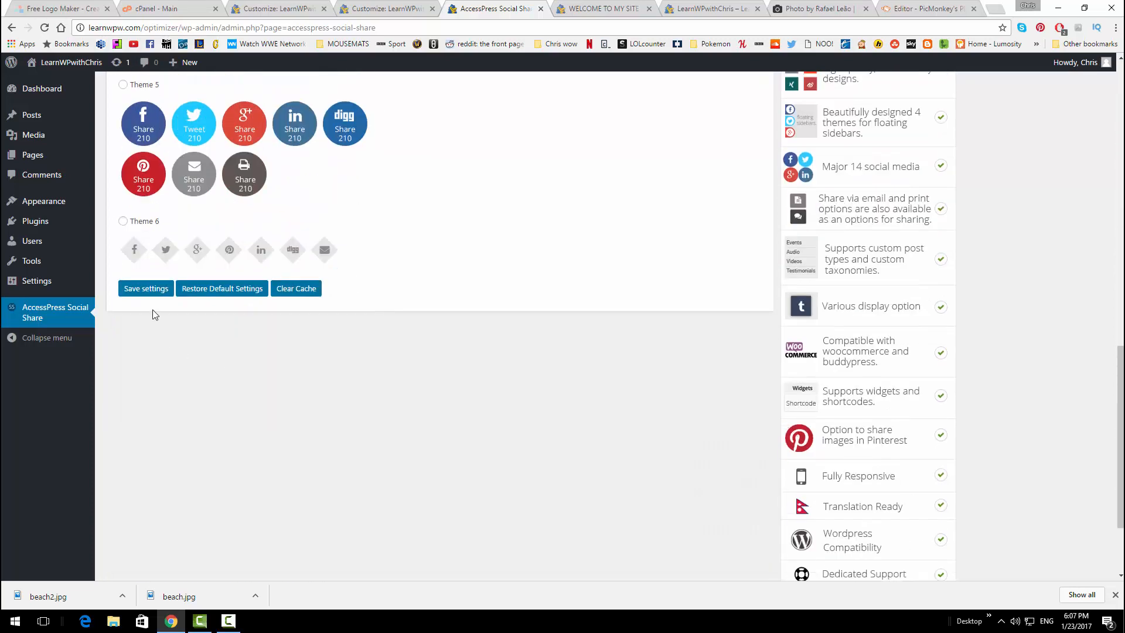
click(148, 293)
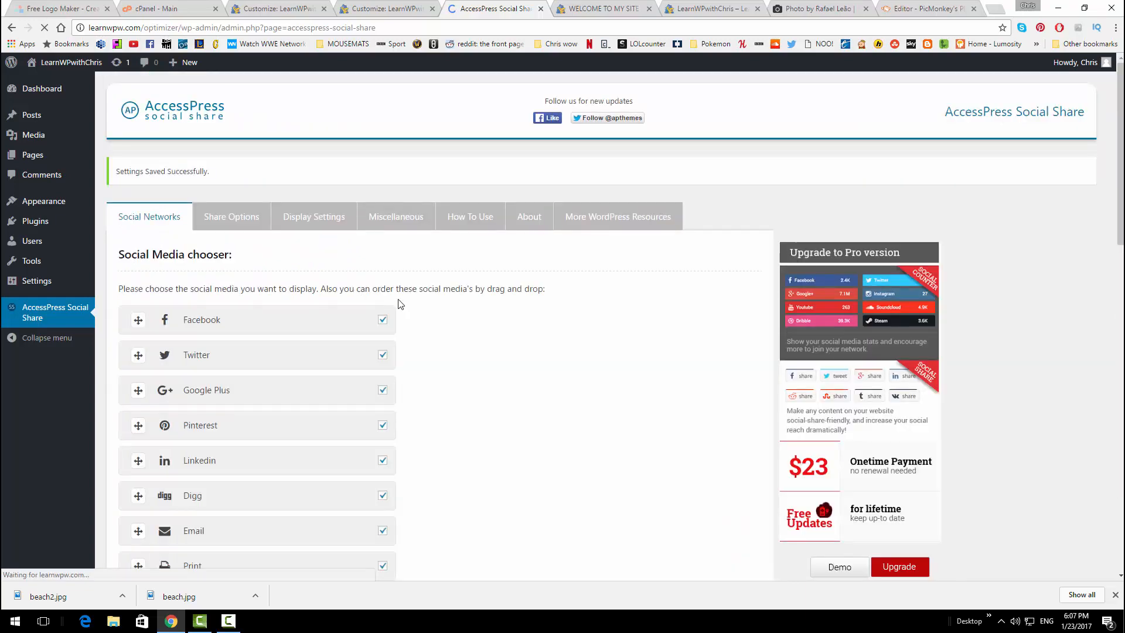
Browse the plugin's Miscellaneous, How To Use and About tabs, then return to the Welcome to my site post
click(391, 228)
scroll(442, 293, down, 1)
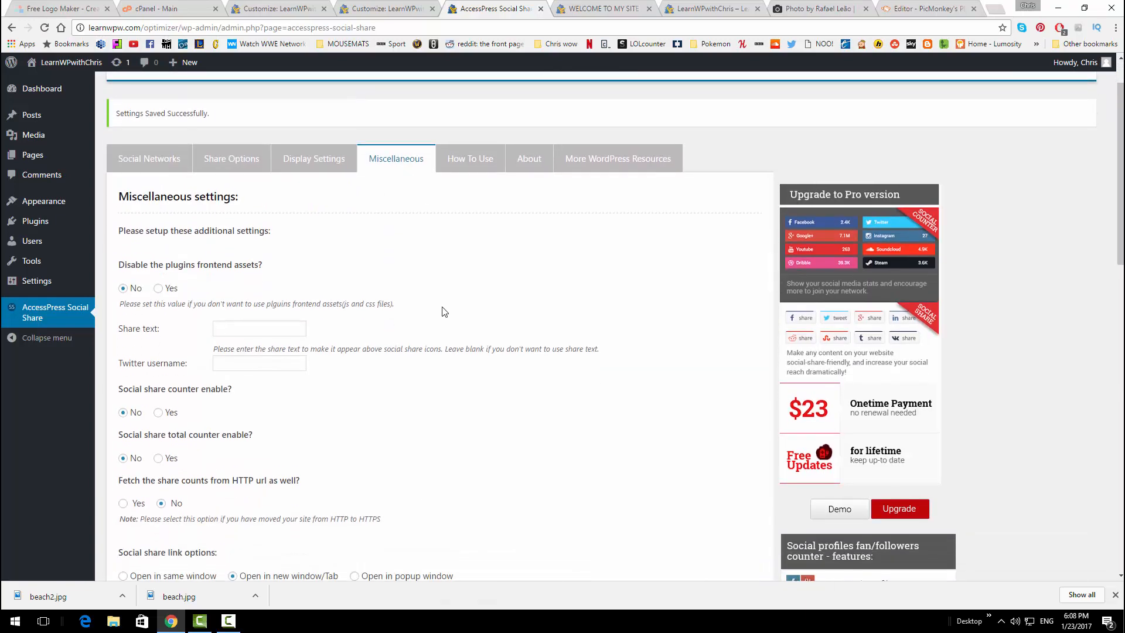
scroll(445, 275, up, 1)
click(469, 216)
click(525, 218)
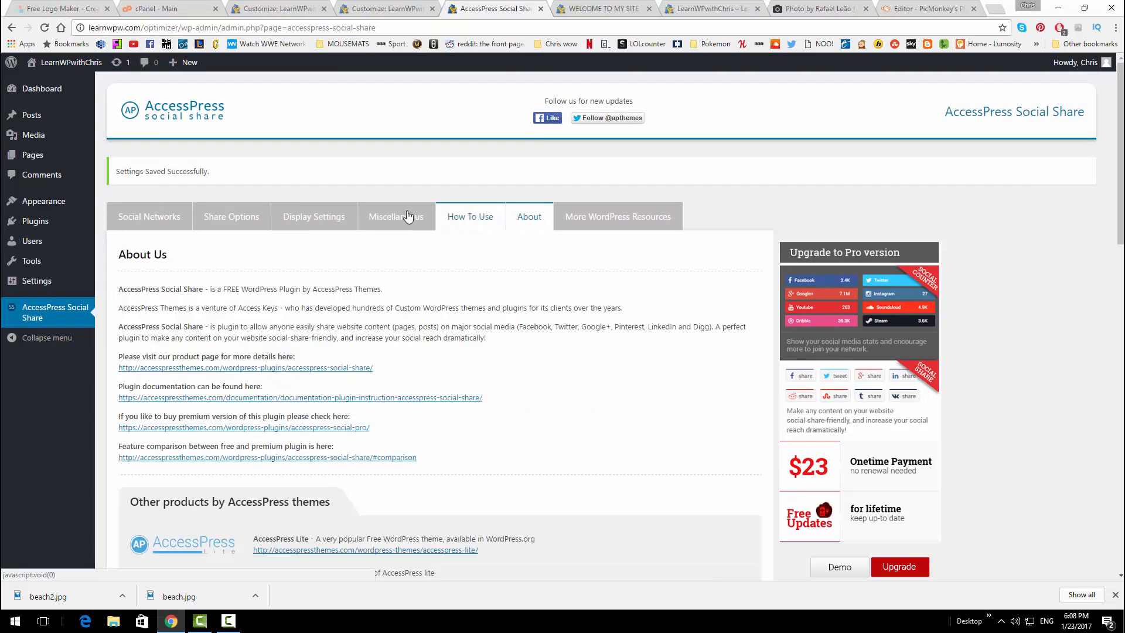
click(408, 217)
scroll(344, 338, down, 4)
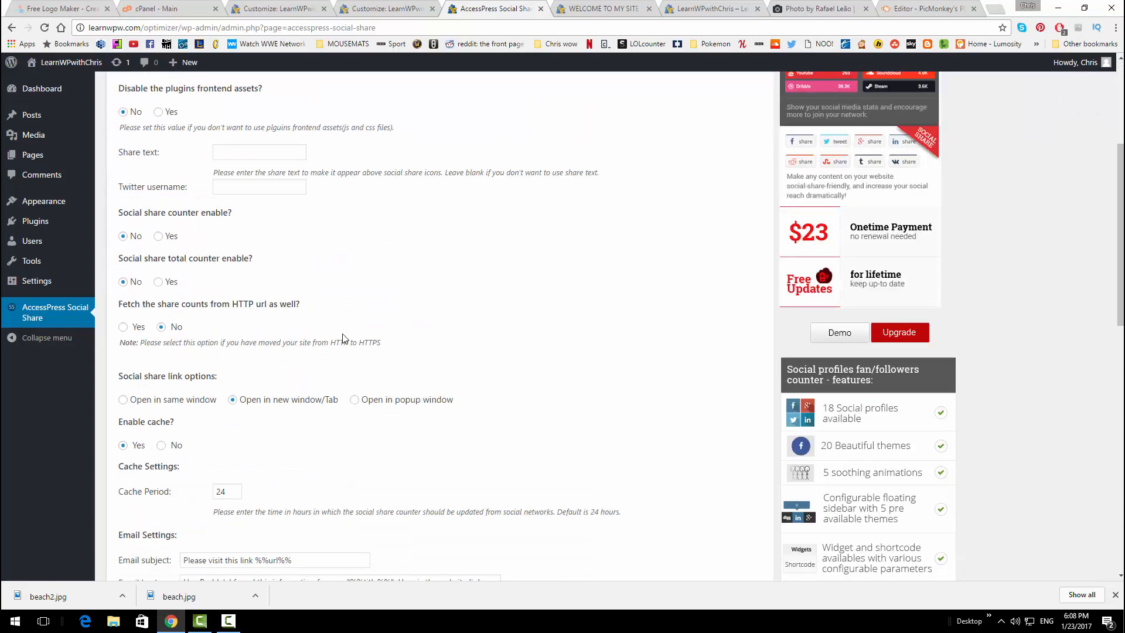
scroll(344, 338, down, 1)
scroll(344, 334, up, 5)
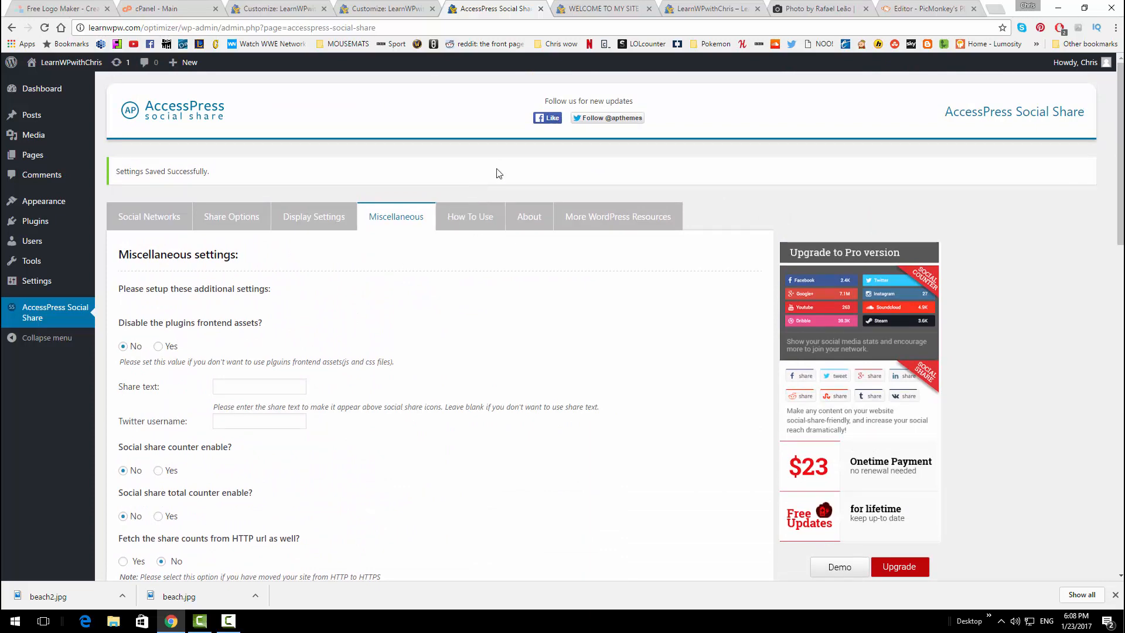
click(574, 6)
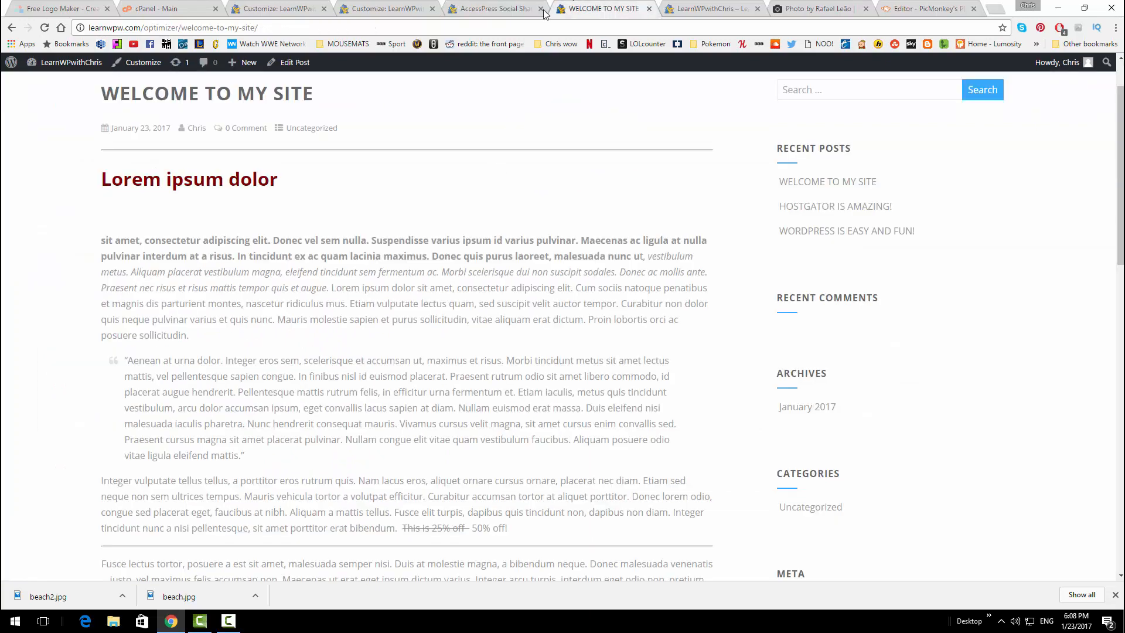
Reload the post and test its round Facebook share icon, then close the share page
click(45, 28)
scroll(361, 170, down, 2)
scroll(361, 168, down, 13)
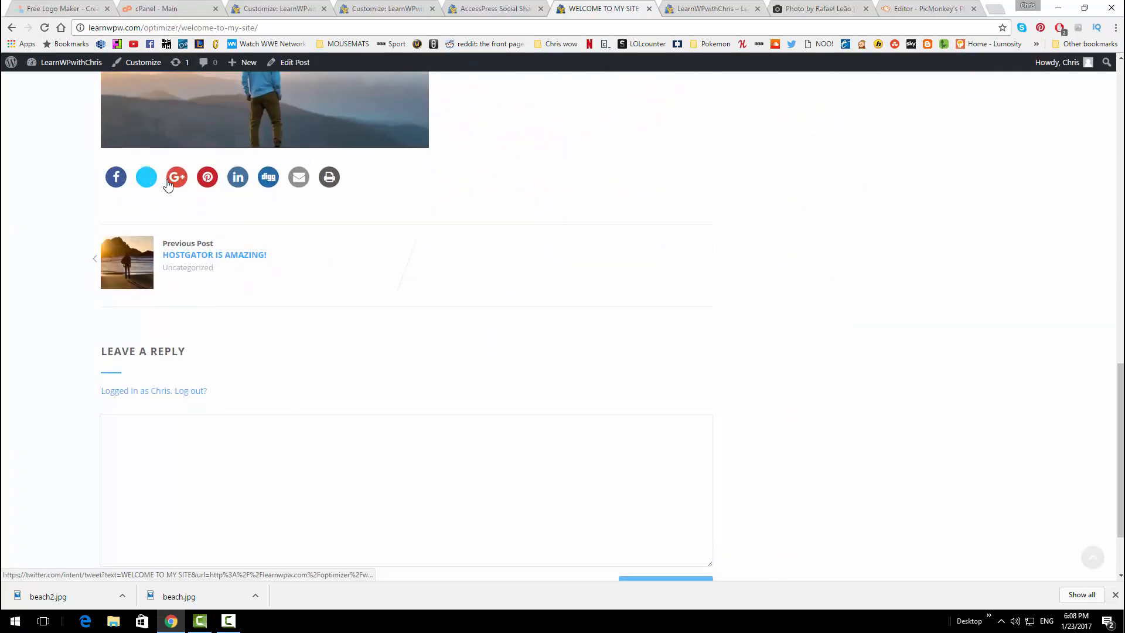
click(119, 177)
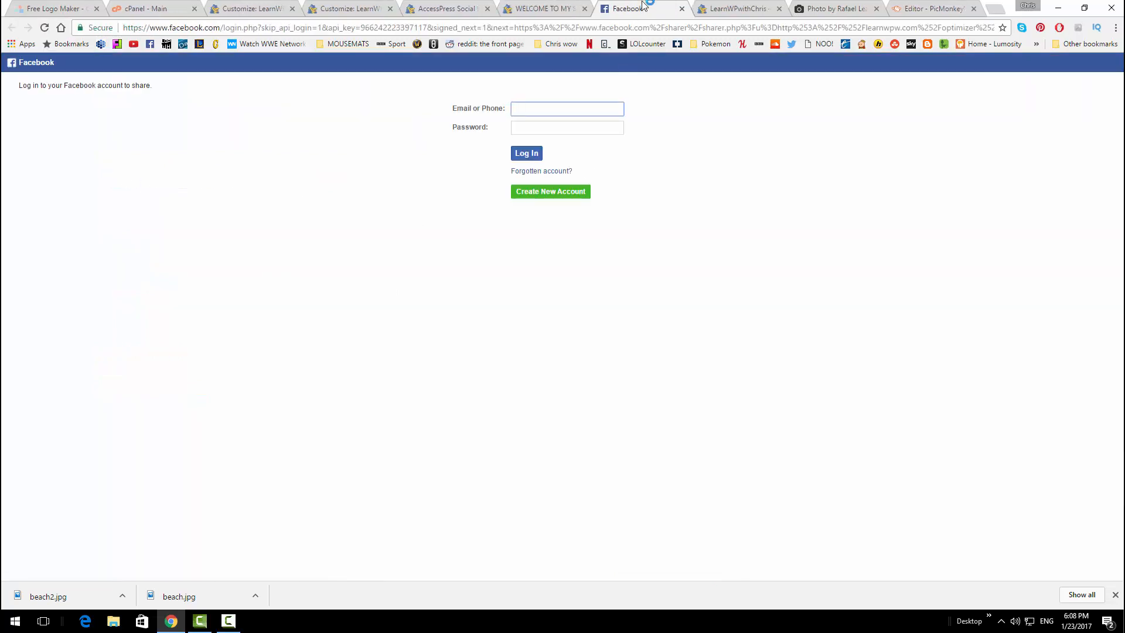
click(682, 8)
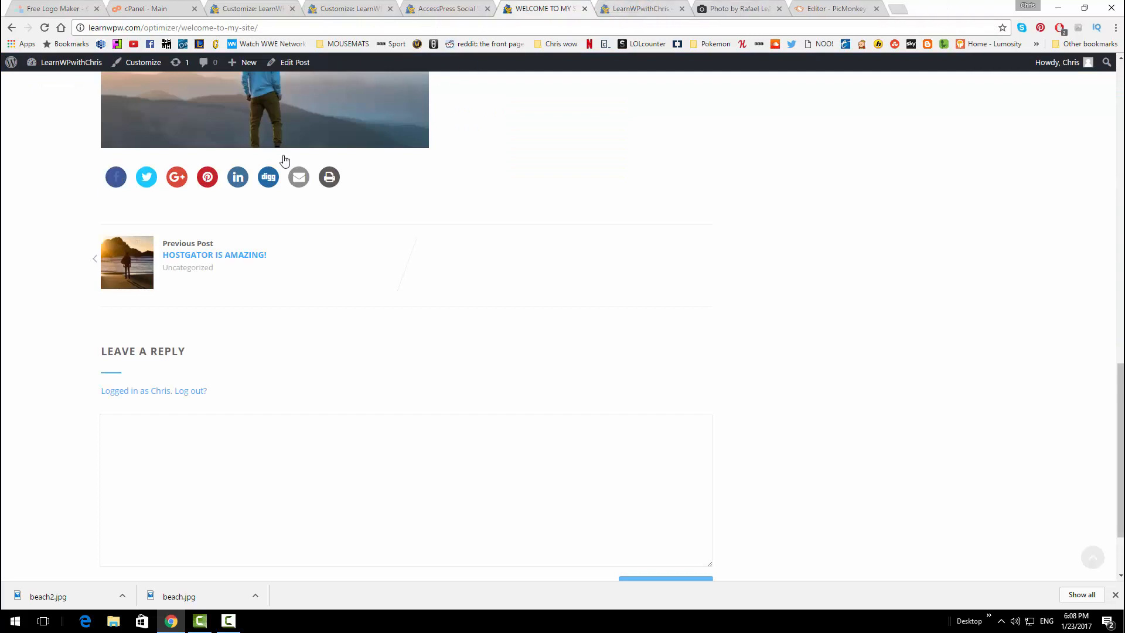
Look back over the post, then return to the AccessPress Social Share settings
scroll(439, 293, up, 5)
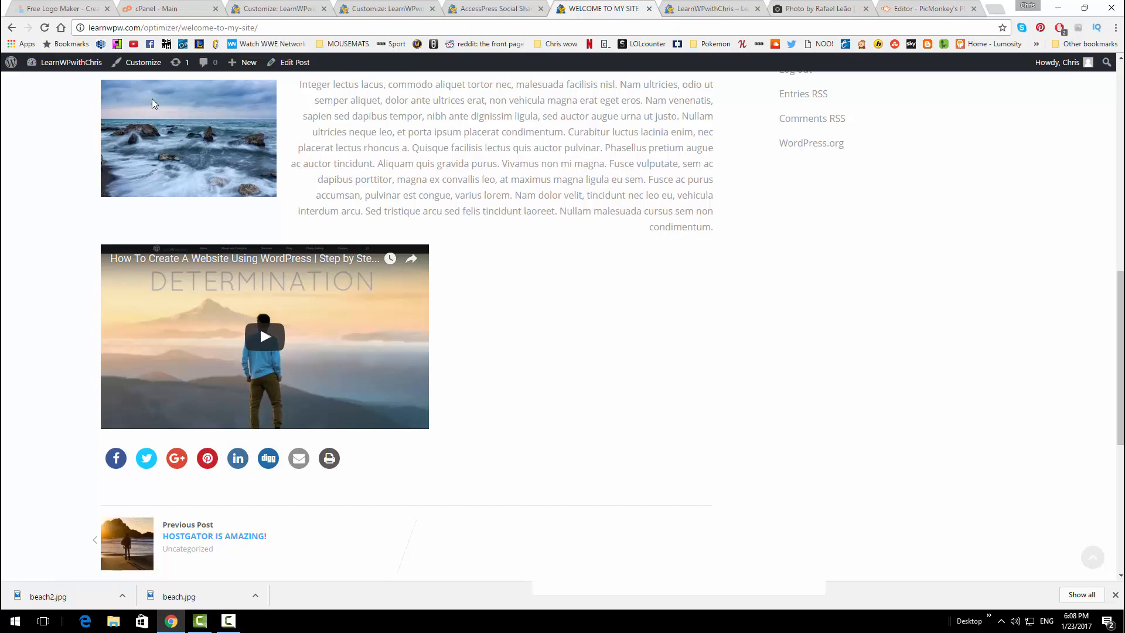
scroll(154, 102, up, 9)
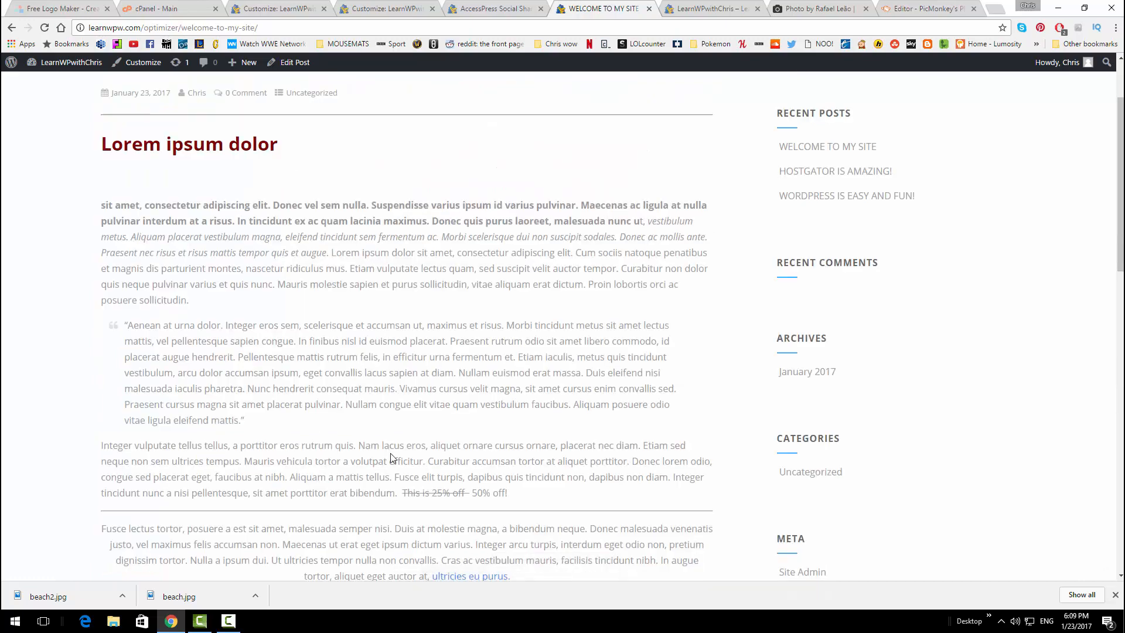
scroll(873, 322, down, 4)
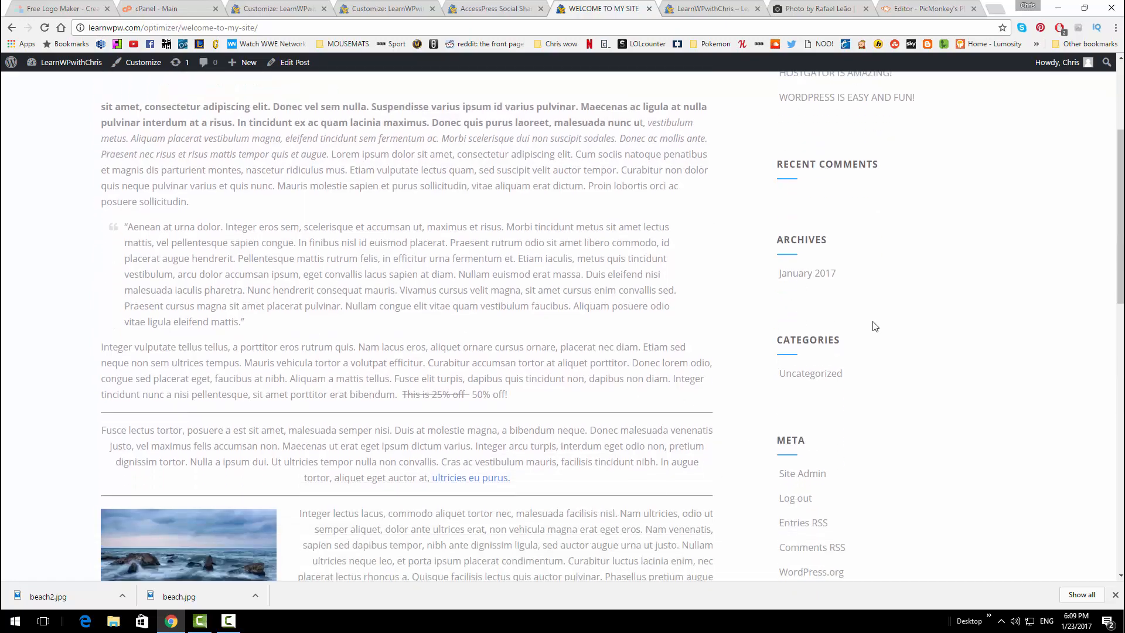
scroll(878, 457, up, 5)
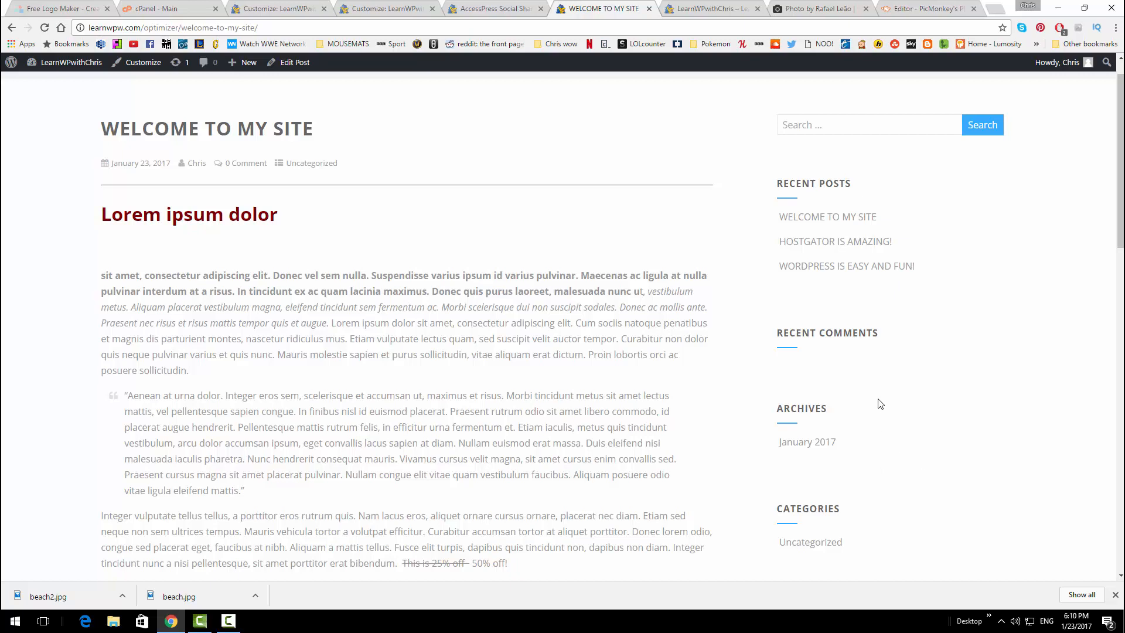
click(492, 5)
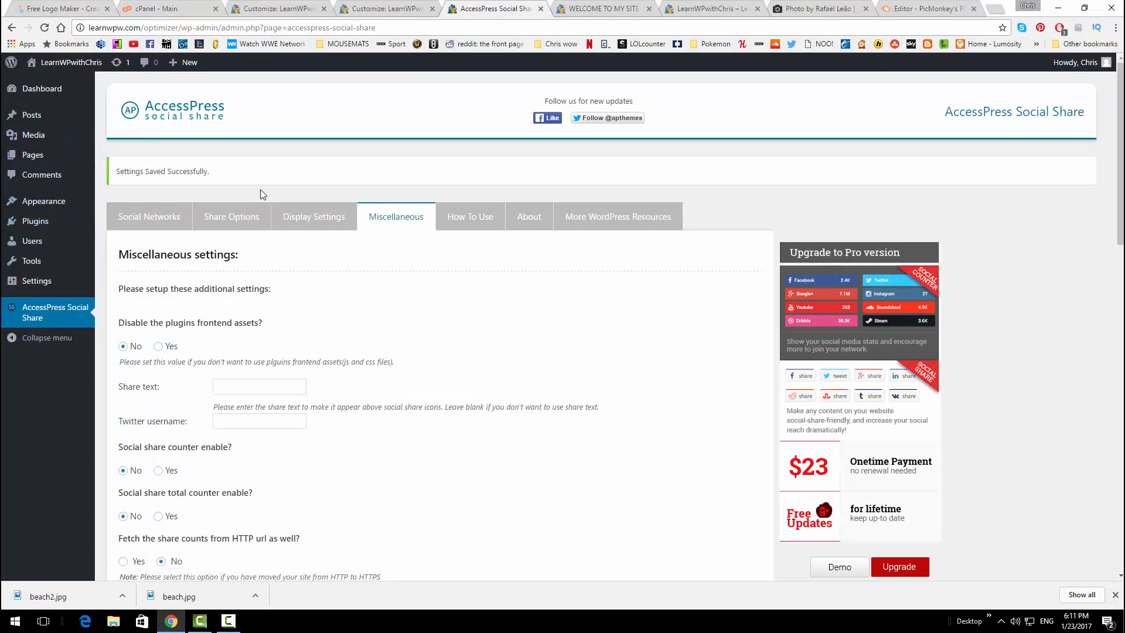
Open the Widgets page and compare it with the live post's current sidebar
mouse_move(57, 202)
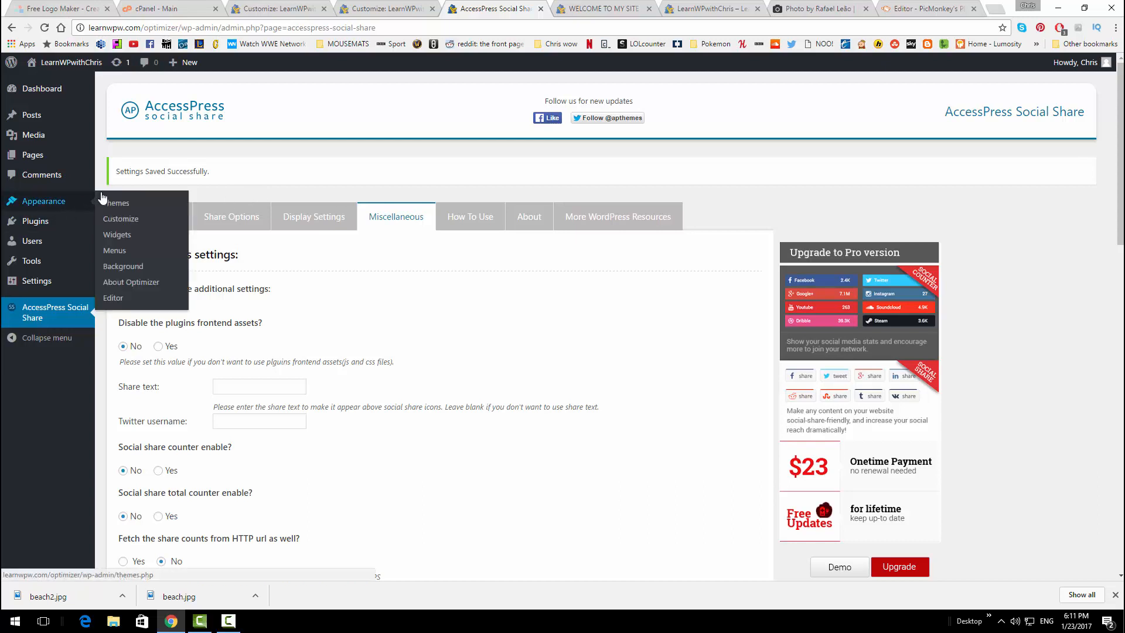
click(139, 239)
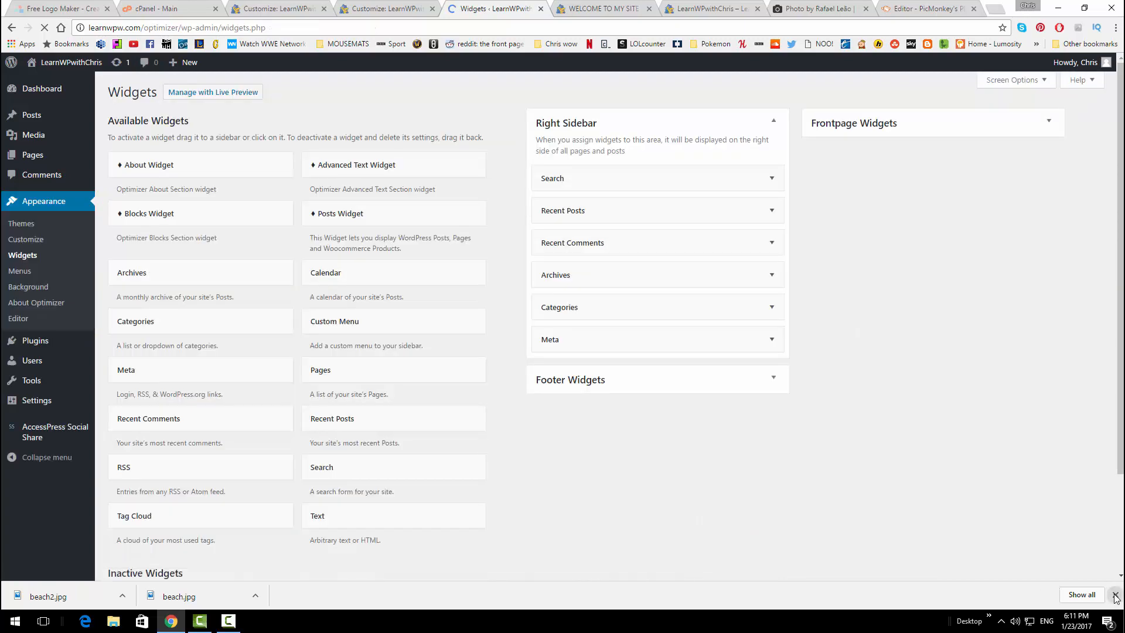
click(1115, 595)
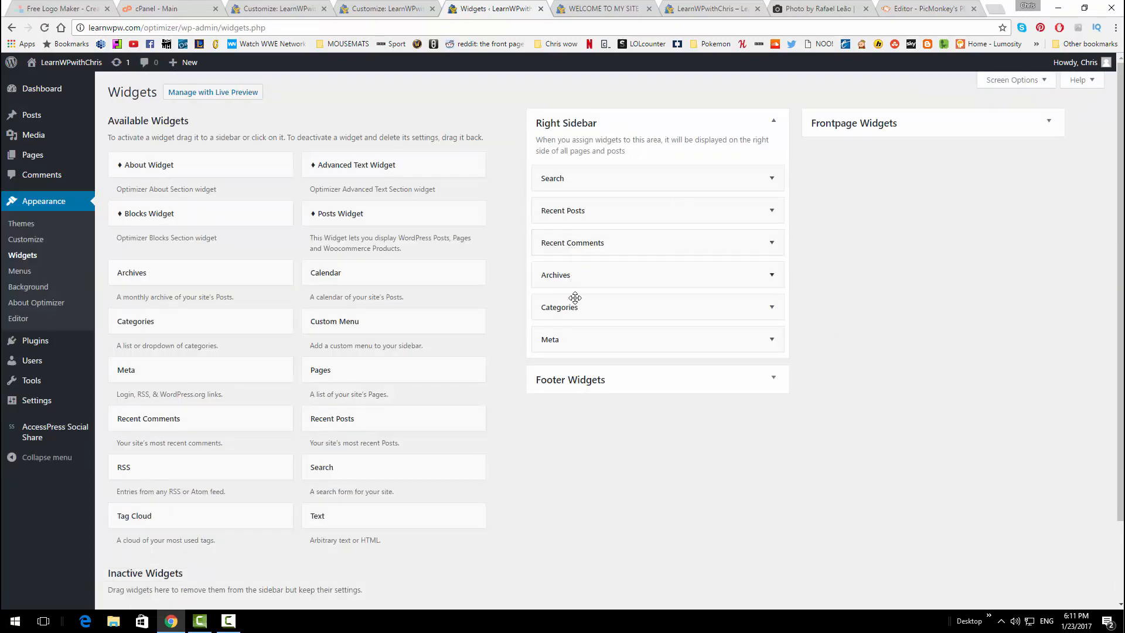
click(592, 9)
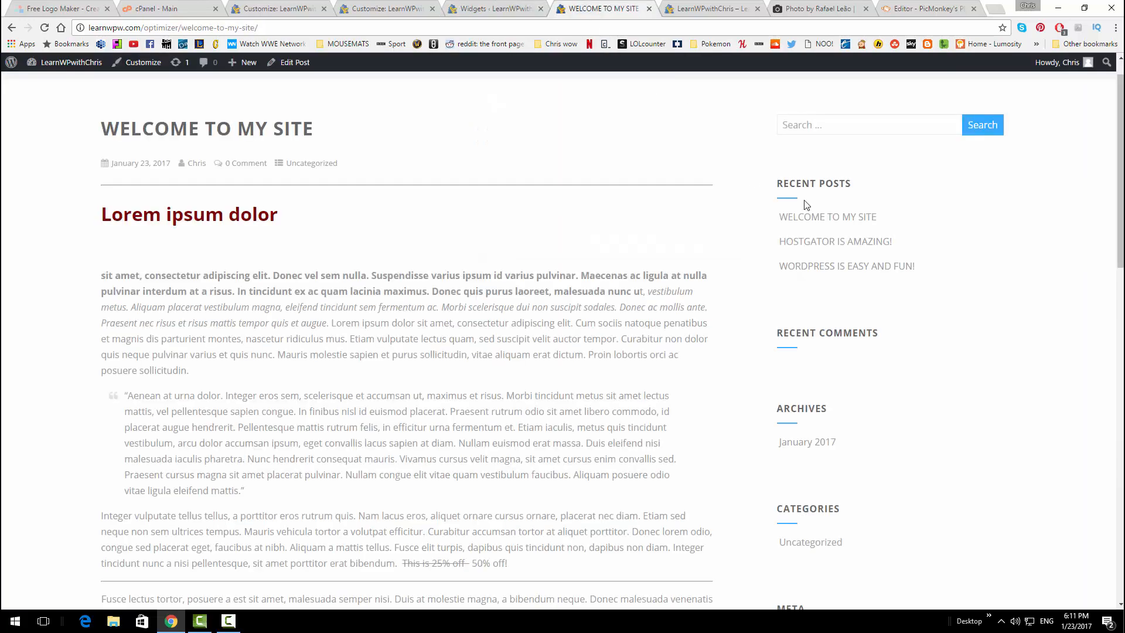
scroll(818, 324, down, 5)
scroll(816, 332, up, 2)
scroll(817, 304, up, 1)
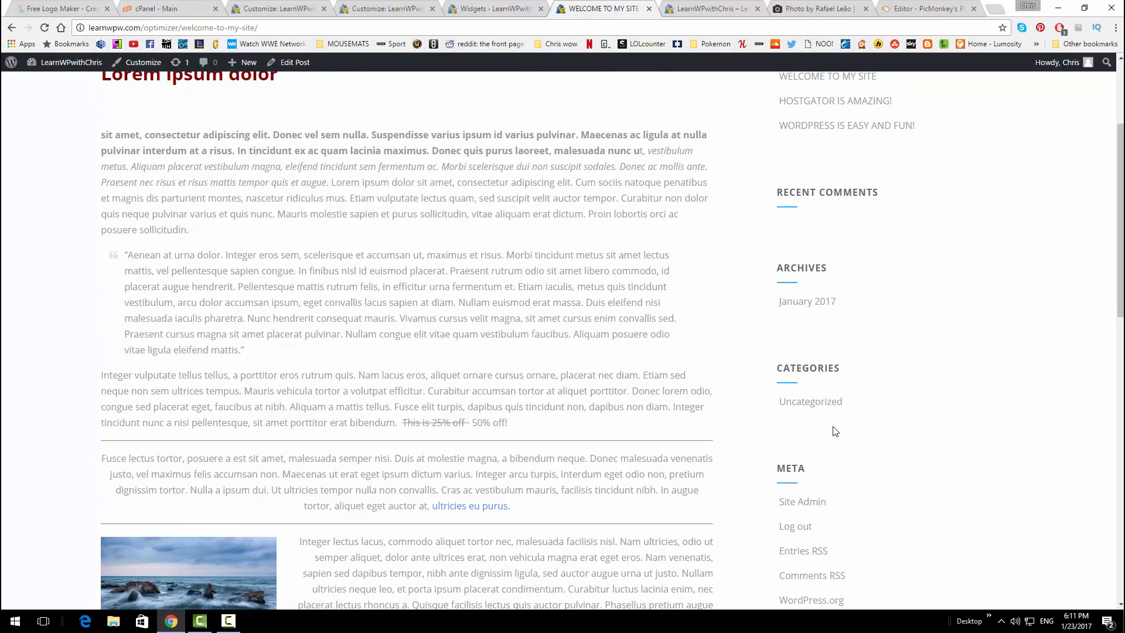
scroll(875, 357, up, 2)
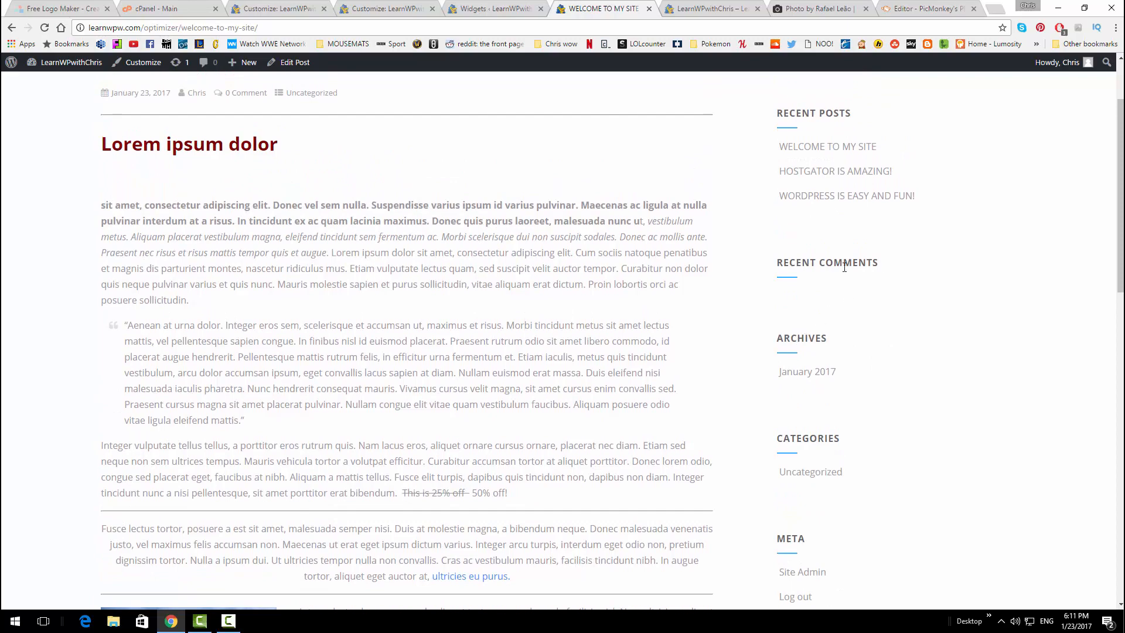
click(495, 5)
Remove Meta, Categories, Archives and Recent Comments from the Right Sidebar
drag(582, 339, 902, 325)
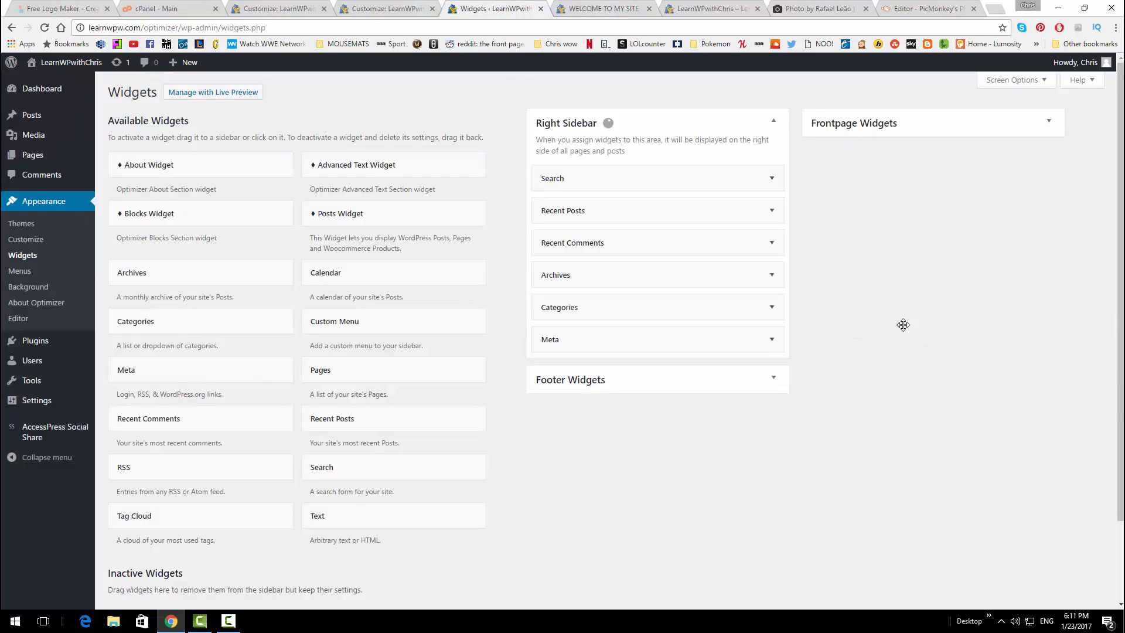
drag(678, 329, 271, 247)
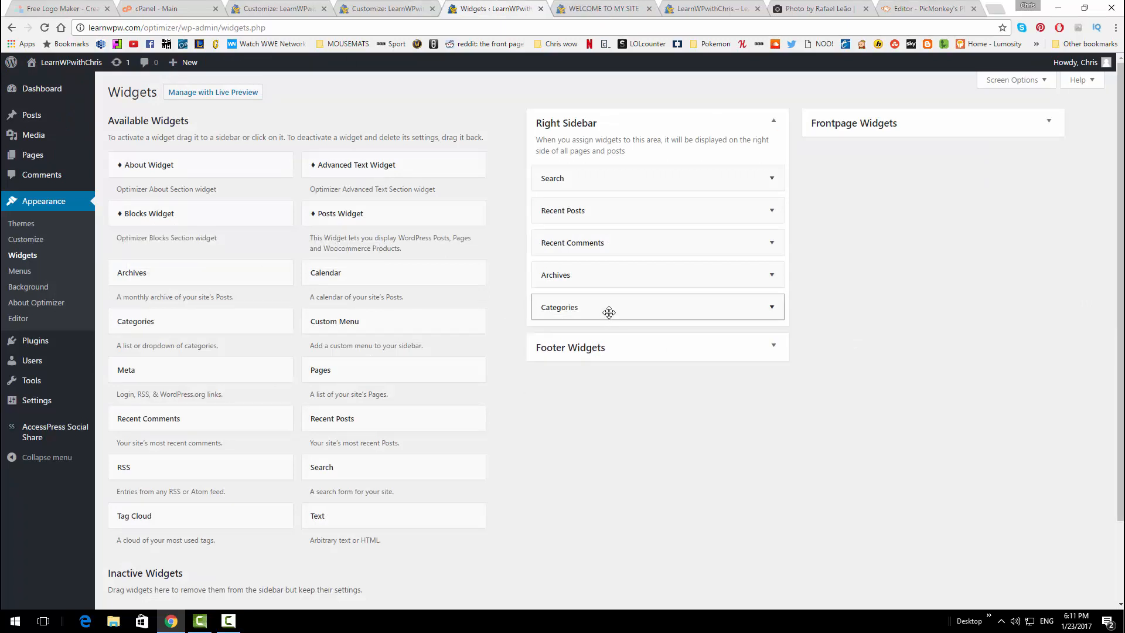
drag(612, 306, 372, 278)
drag(615, 284, 410, 277)
drag(631, 245, 371, 244)
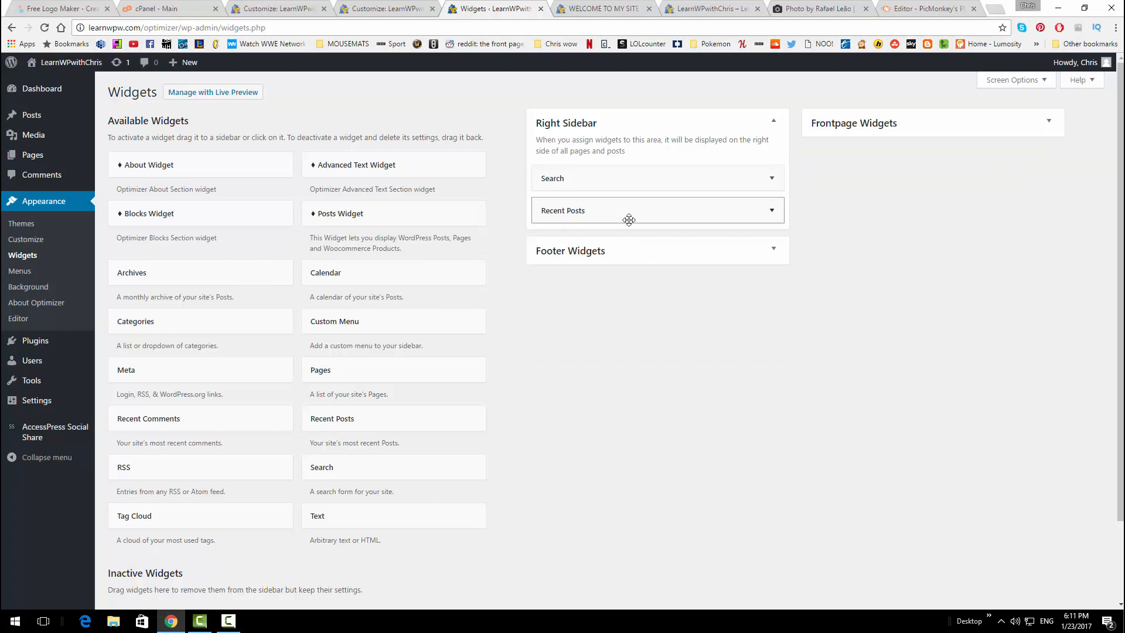
Reload the live post to show the trimmed sidebar
scroll(604, 327, down, 3)
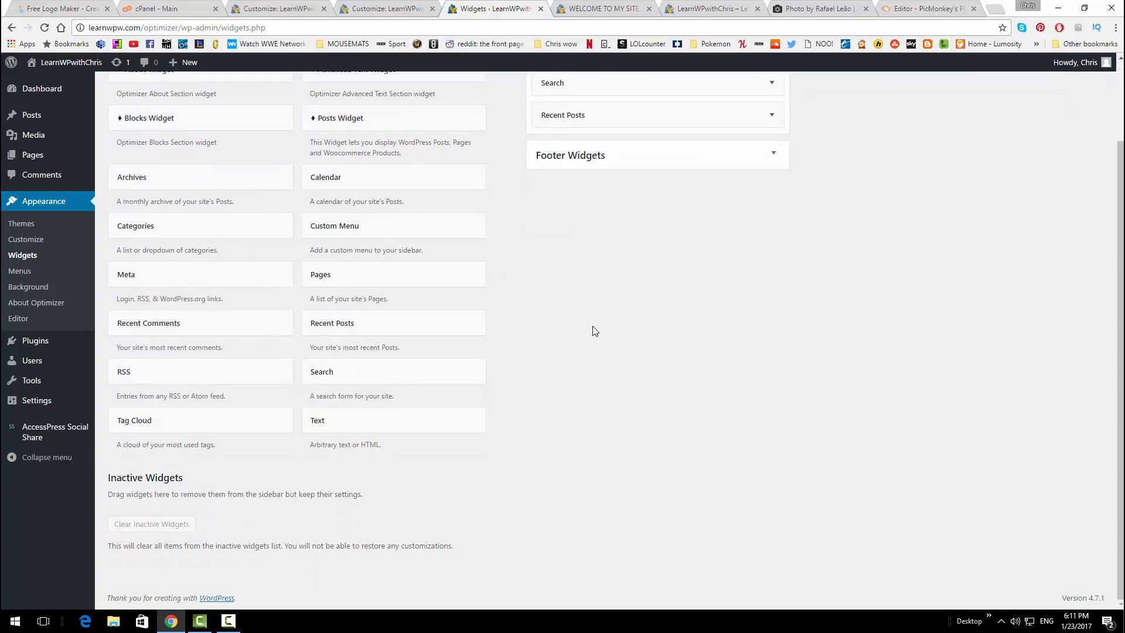
scroll(594, 330, up, 3)
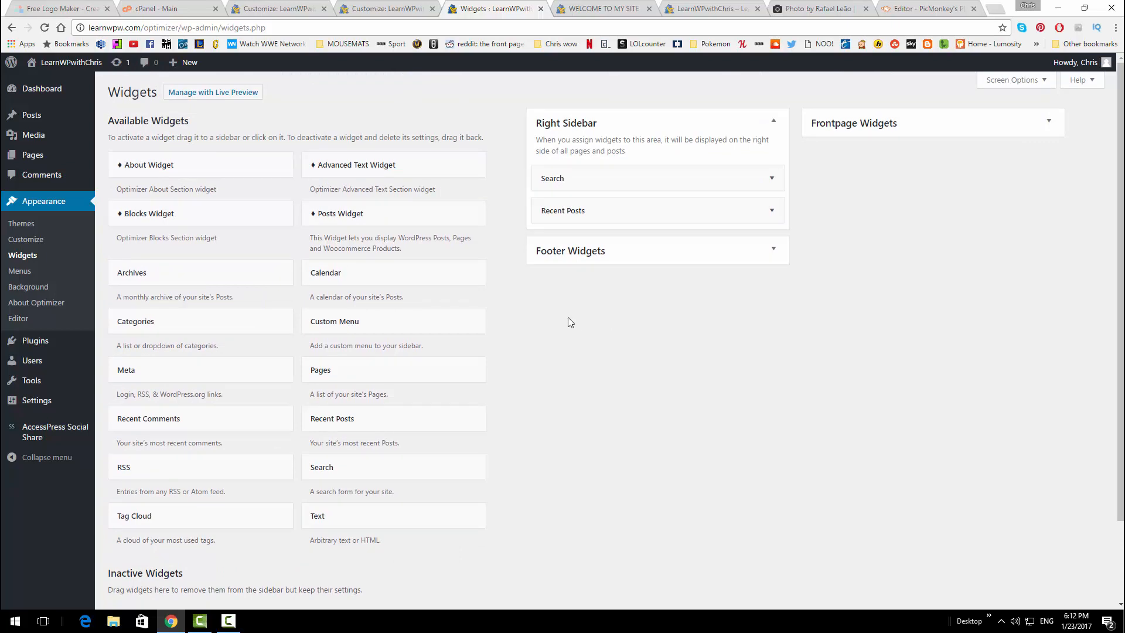
scroll(584, 342, down, 3)
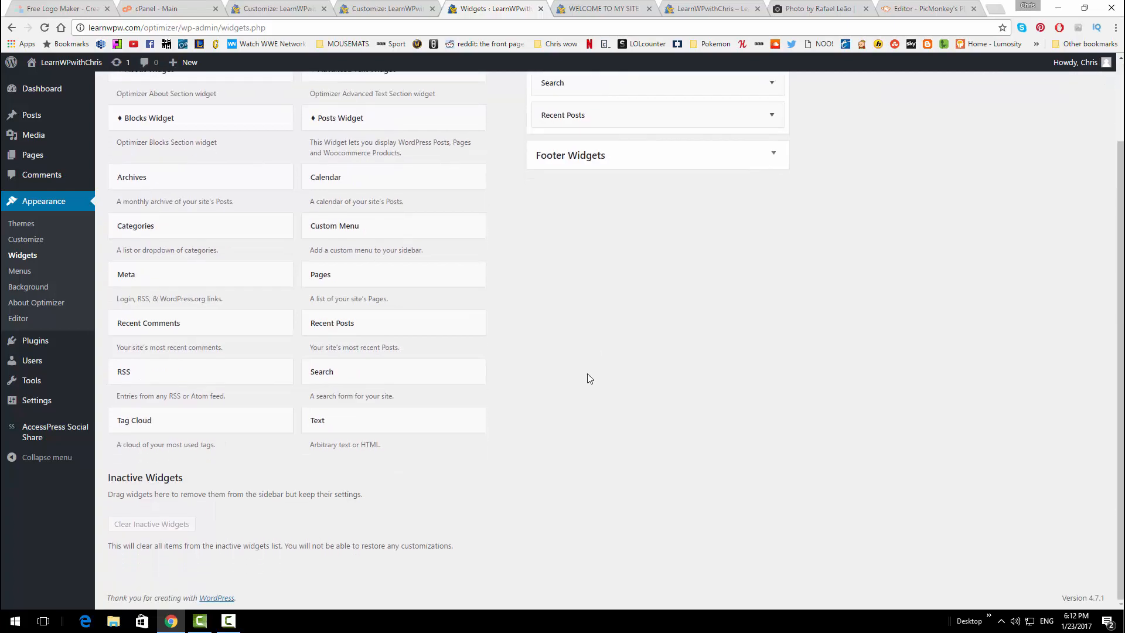
scroll(609, 437, up, 3)
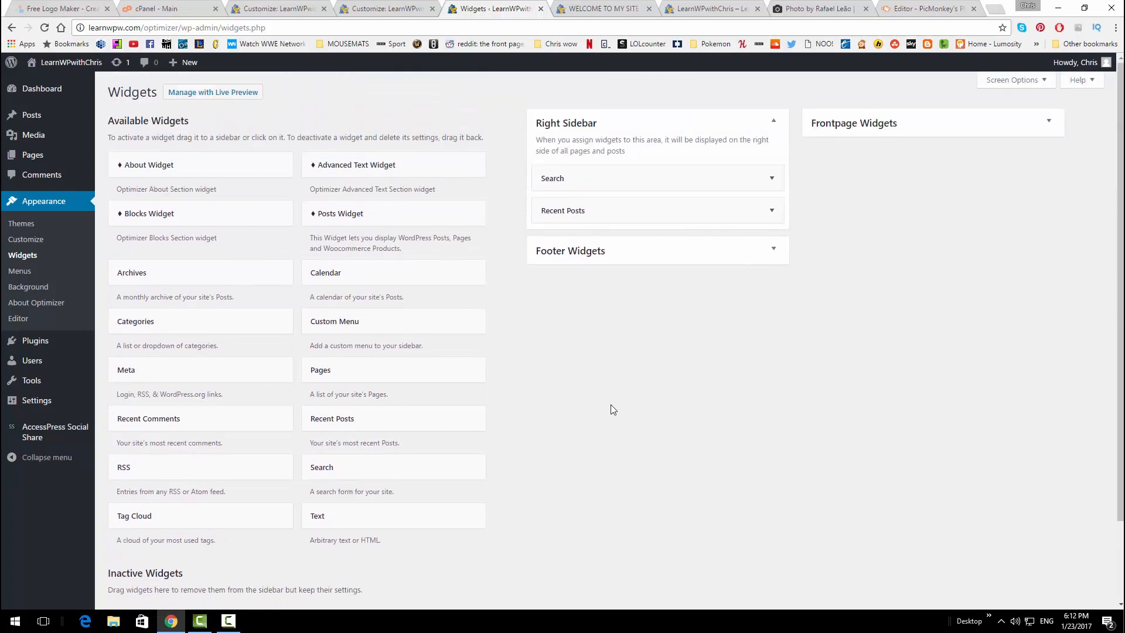
click(594, 8)
click(44, 27)
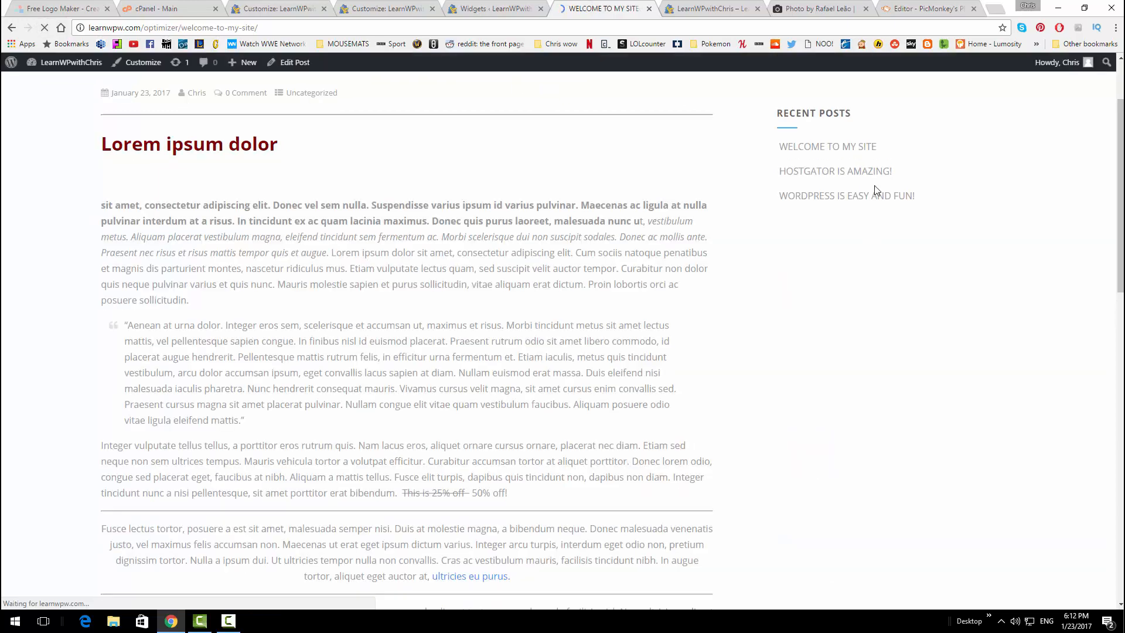
Check the post's sidebar shows only Search and Recent Posts, then return to Widgets
scroll(894, 155, down, 10)
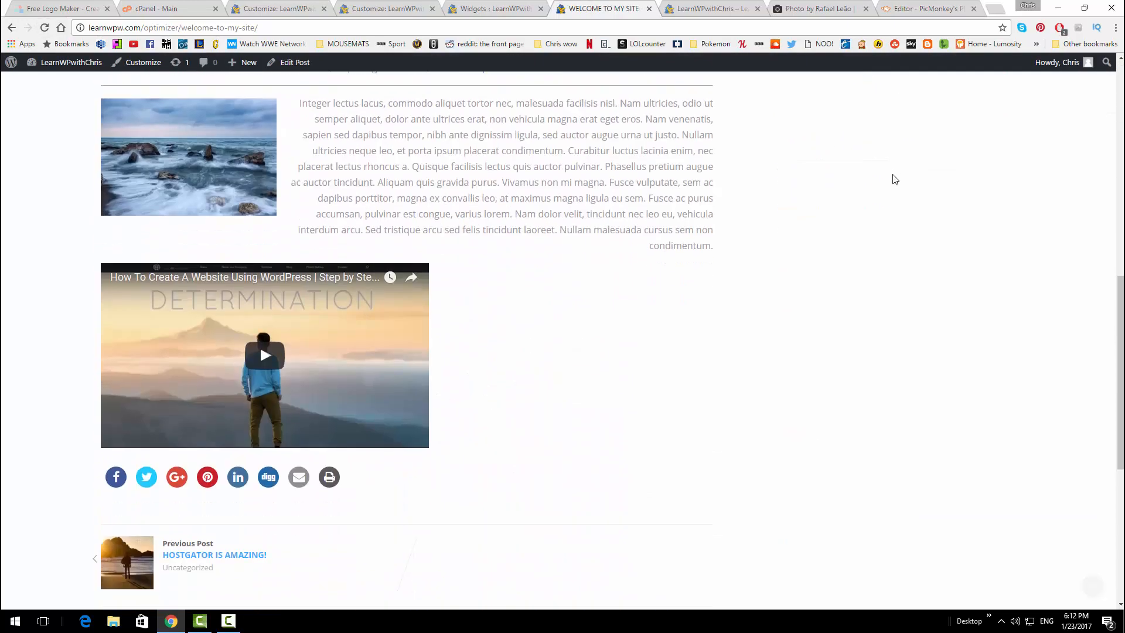
scroll(894, 181, down, 4)
scroll(894, 191, up, 9)
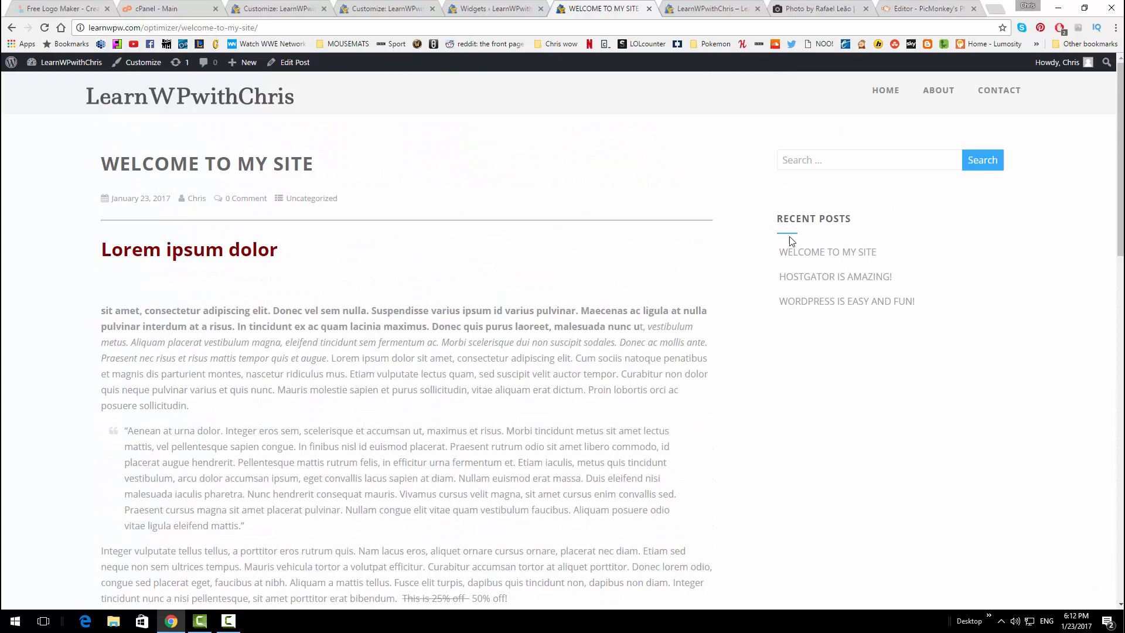
click(844, 165)
scroll(540, 172, down, 8)
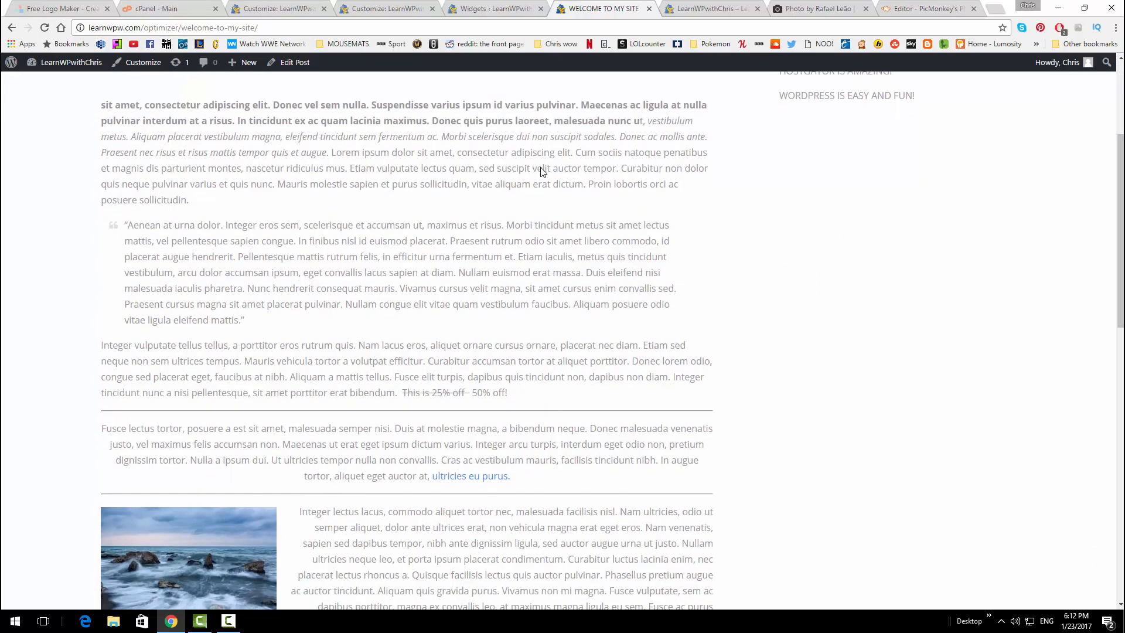
scroll(894, 314, down, 8)
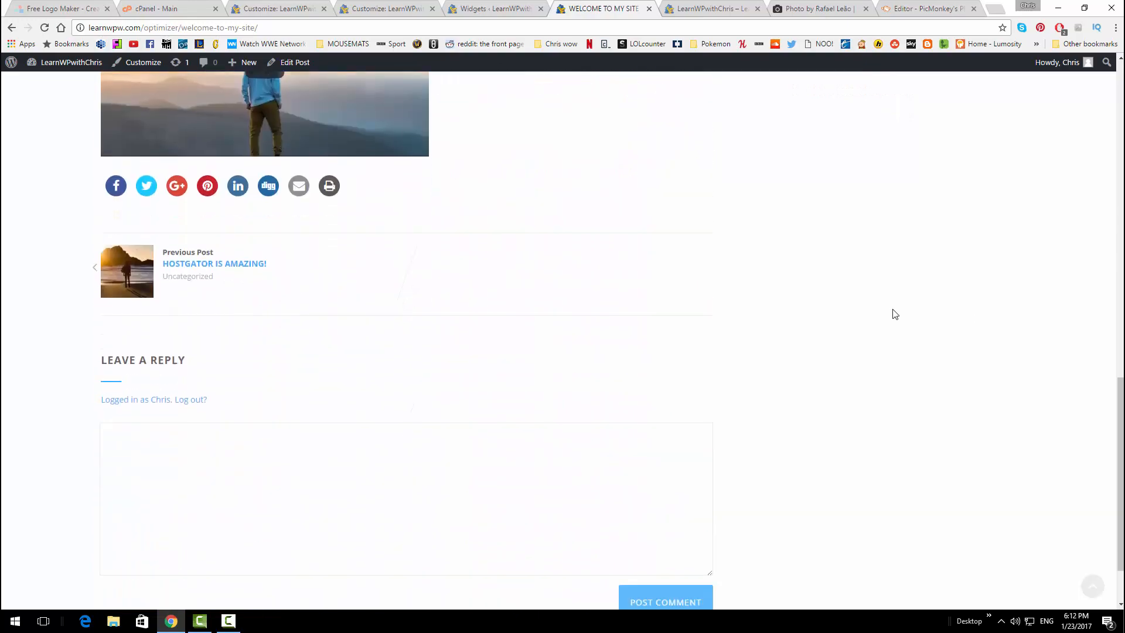
scroll(895, 314, up, 16)
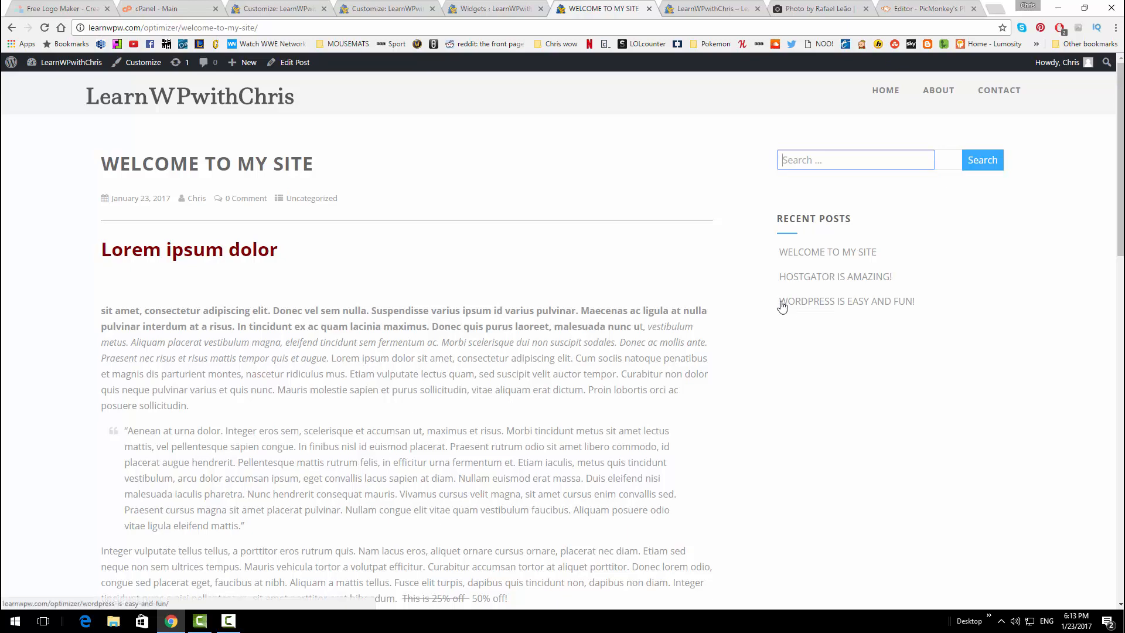
click(487, 7)
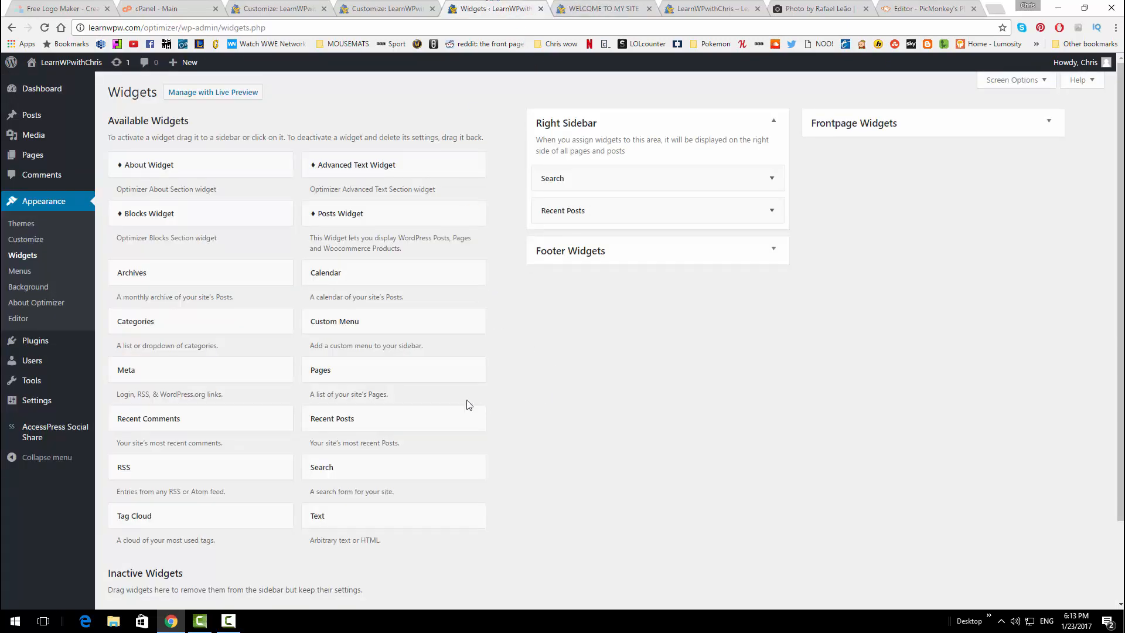
Place a Calendar widget below Recent Posts in the Right Sidebar and reload the post
scroll(269, 371, down, 3)
scroll(264, 366, up, 3)
drag(354, 275, 574, 245)
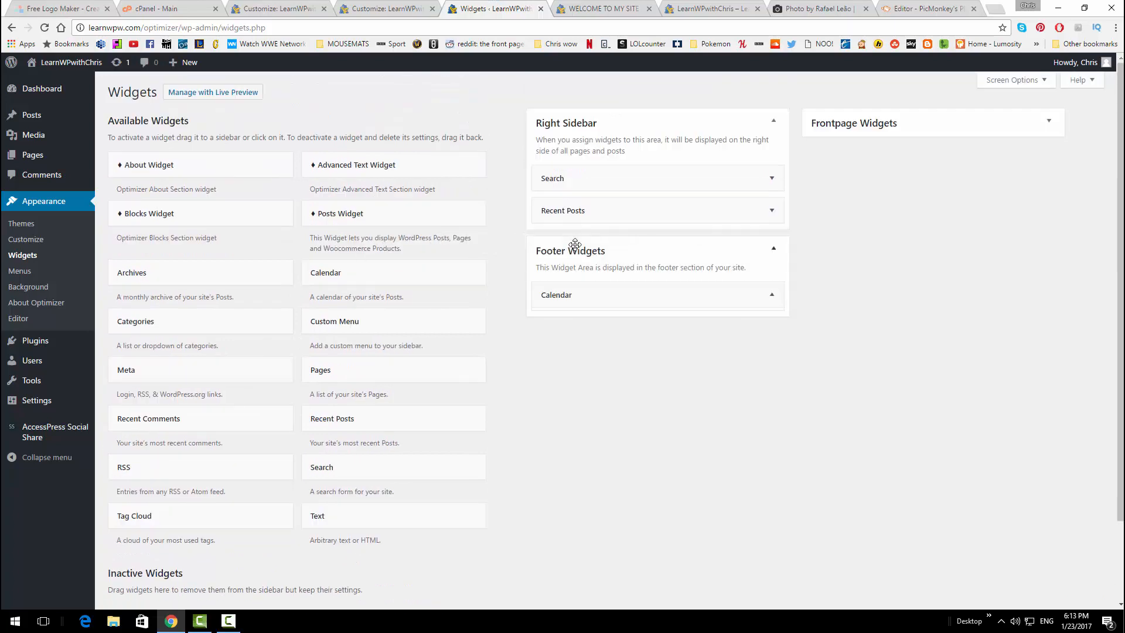
drag(597, 294, 600, 240)
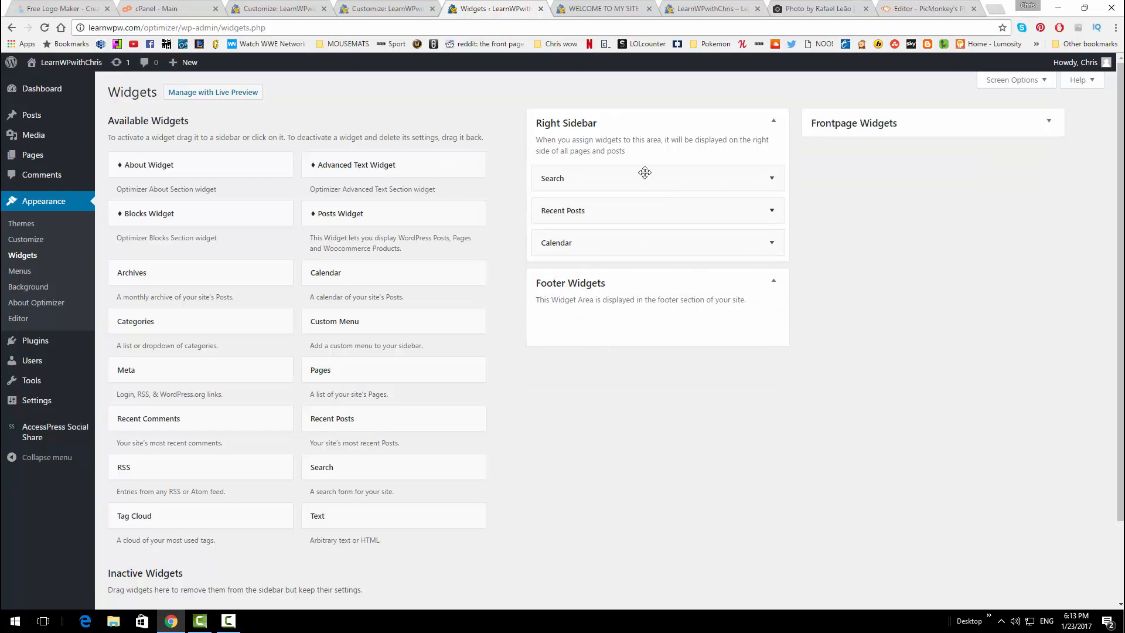
click(581, 9)
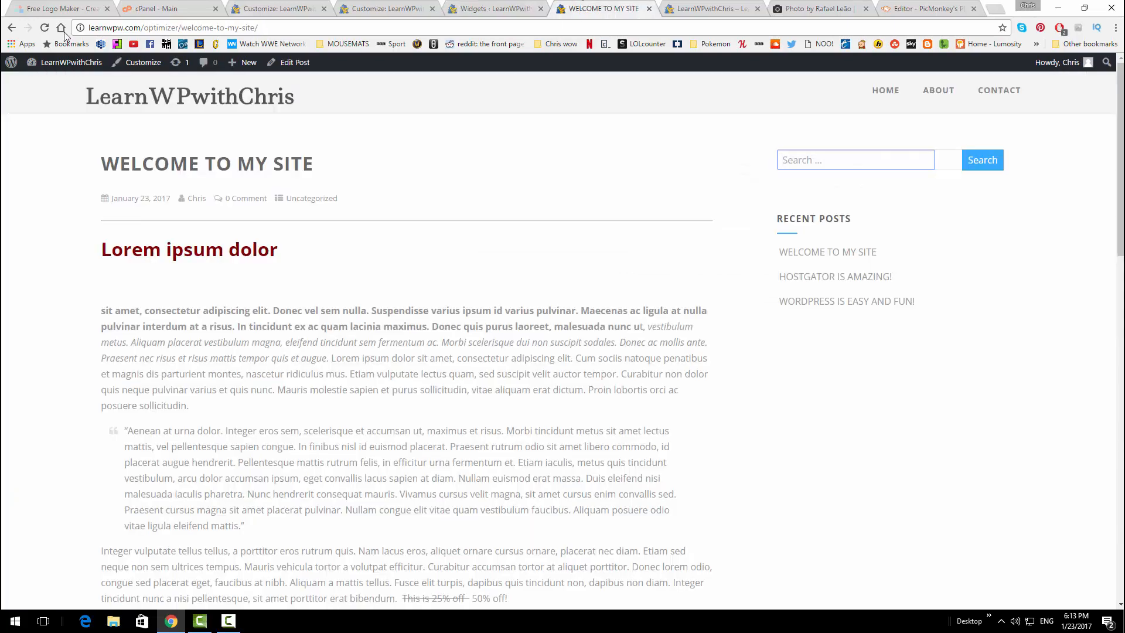
click(46, 28)
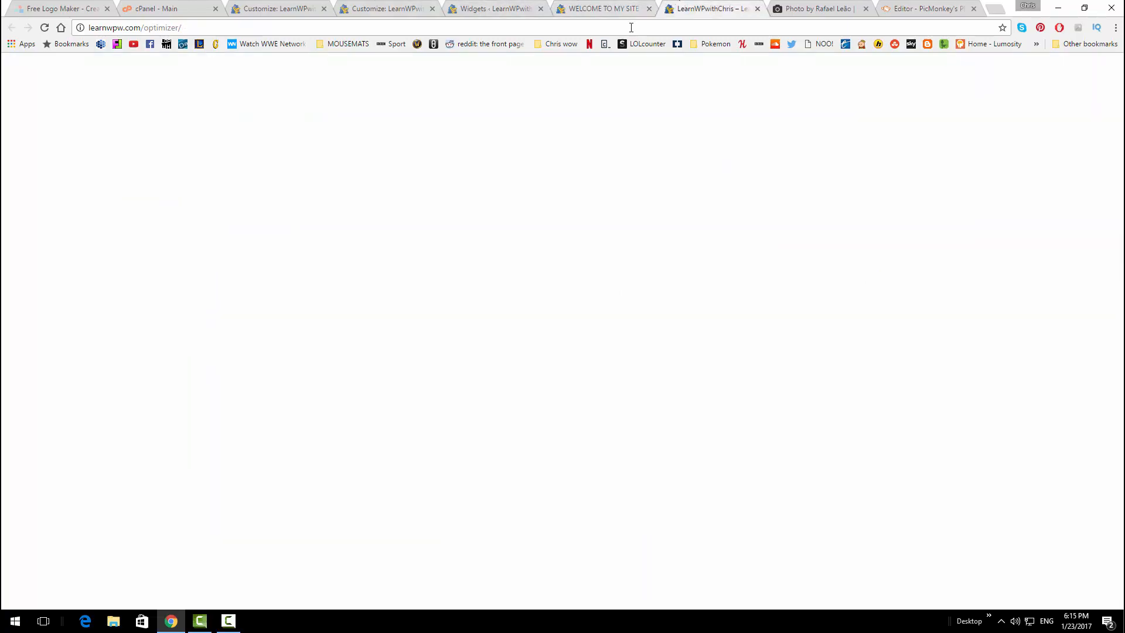
Open Front Page > Frontpage Widgets in the Customizer and bring up the Add a Widget picker
click(681, 7)
scroll(521, 279, down, 9)
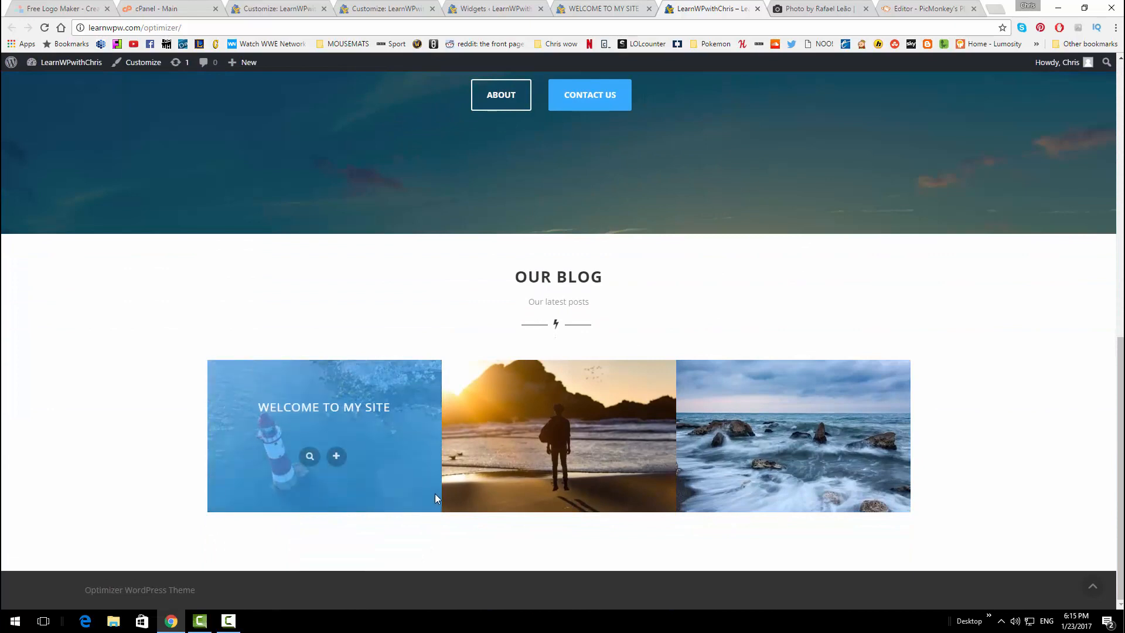
mouse_move(457, 403)
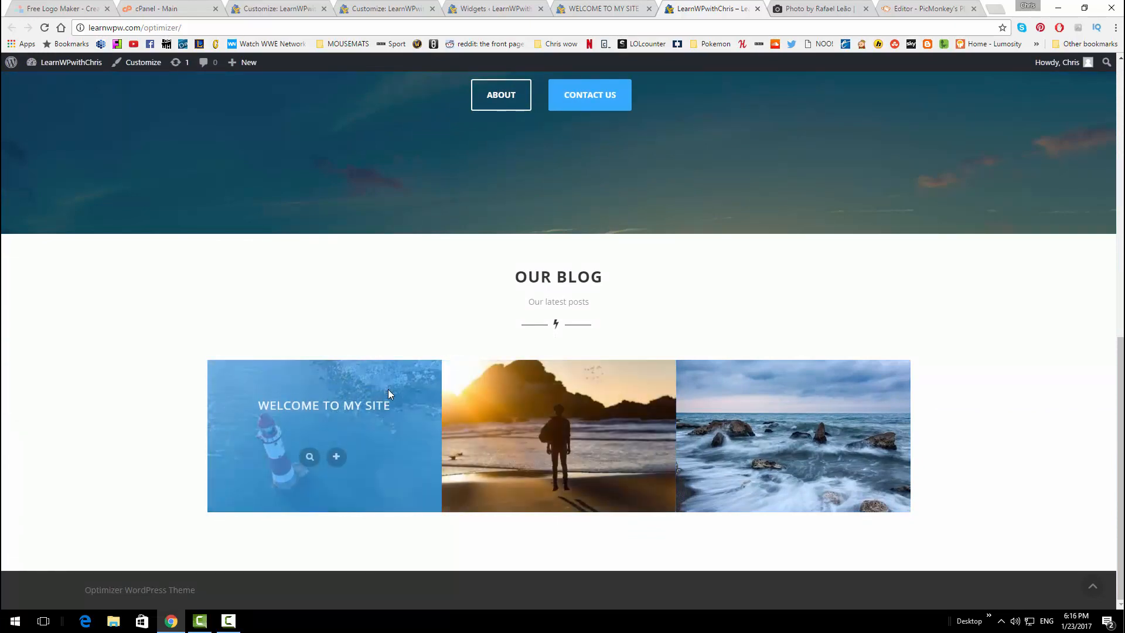
click(391, 5)
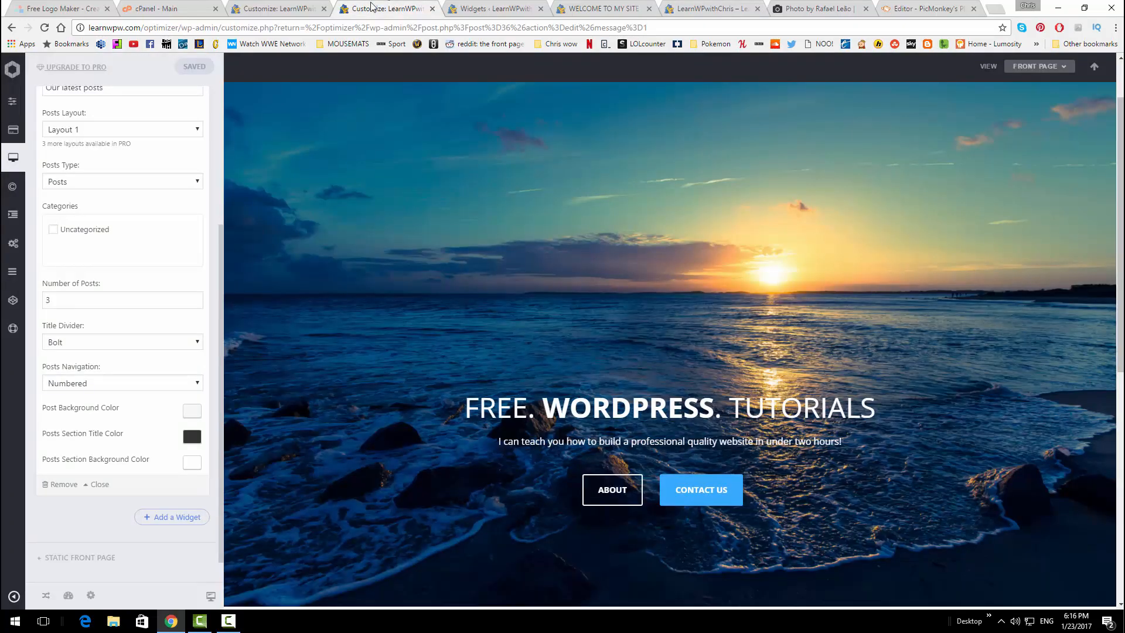
mouse_move(24, 111)
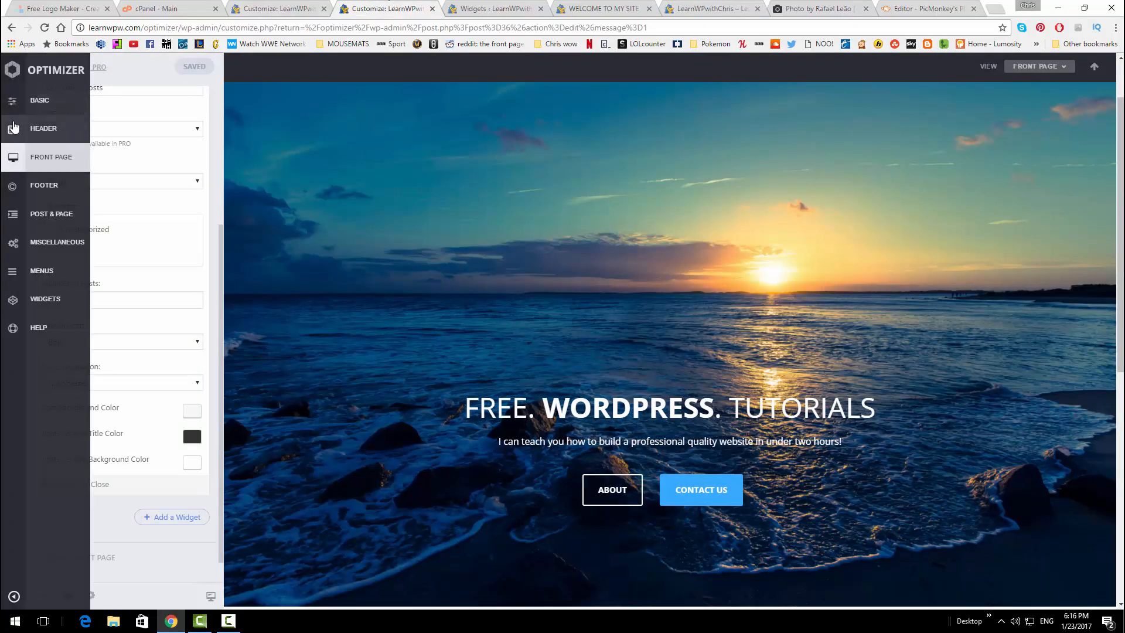
click(47, 157)
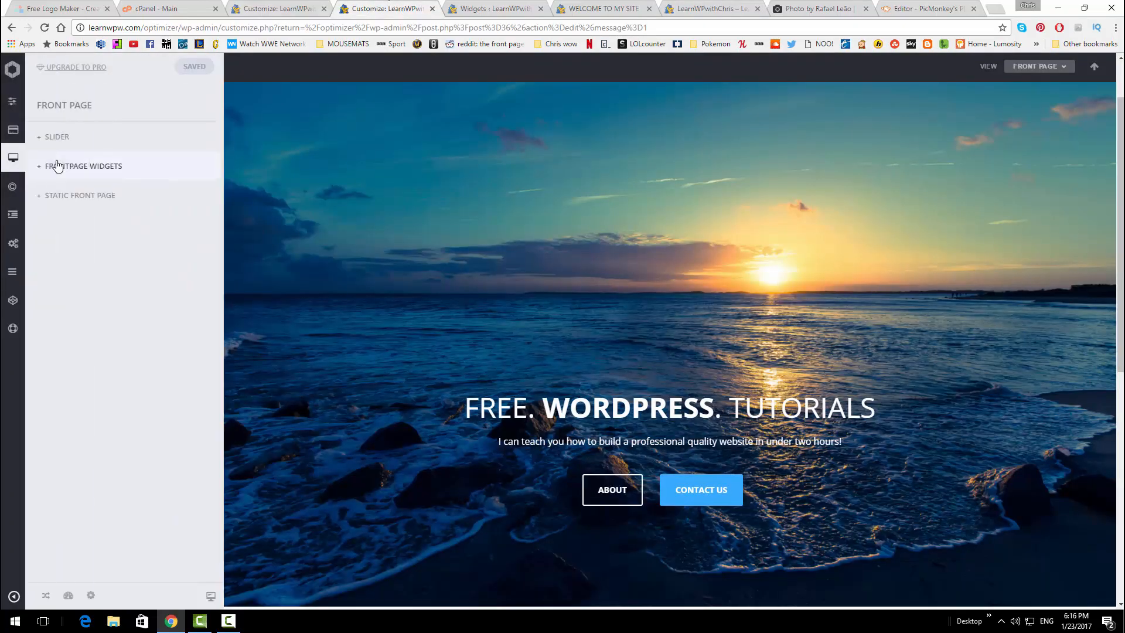
click(129, 170)
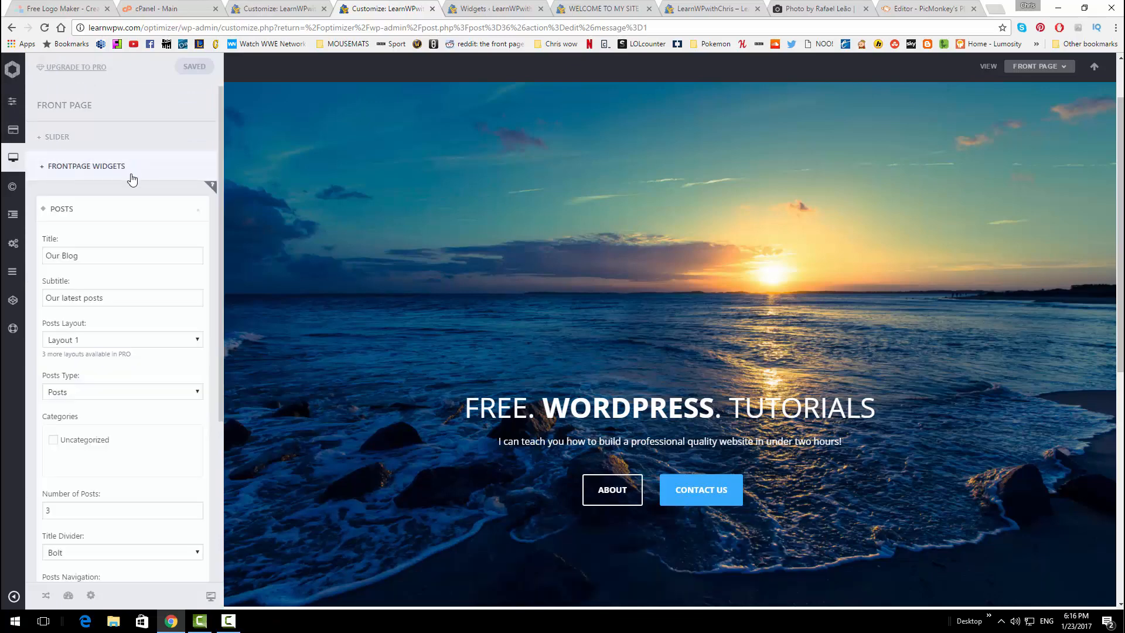
scroll(145, 194, down, 1)
scroll(146, 246, down, 4)
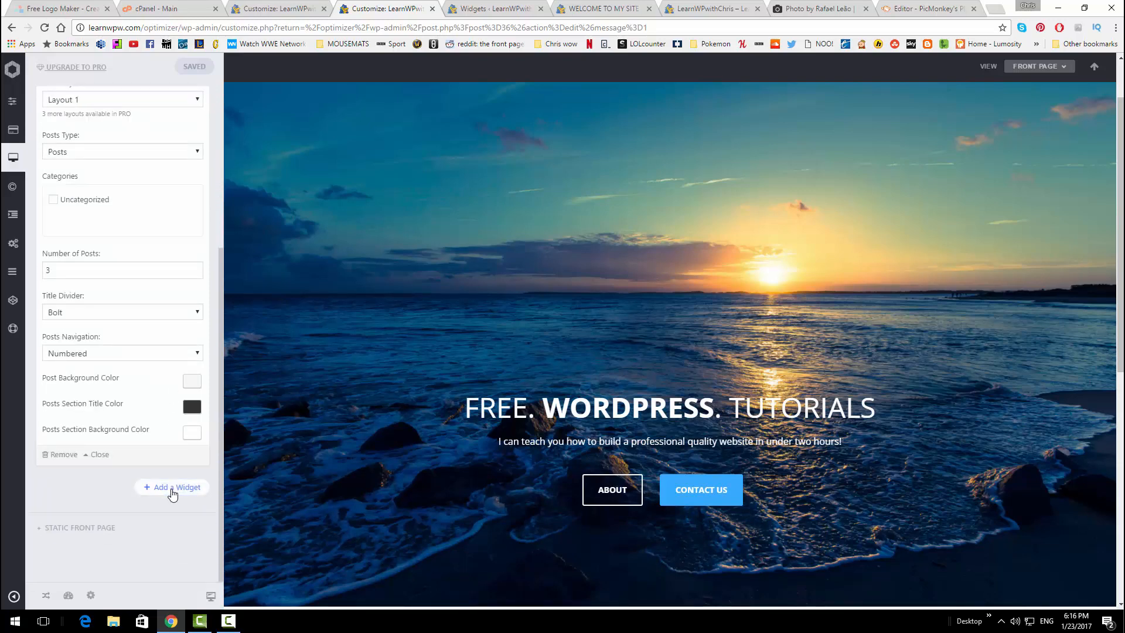
click(171, 490)
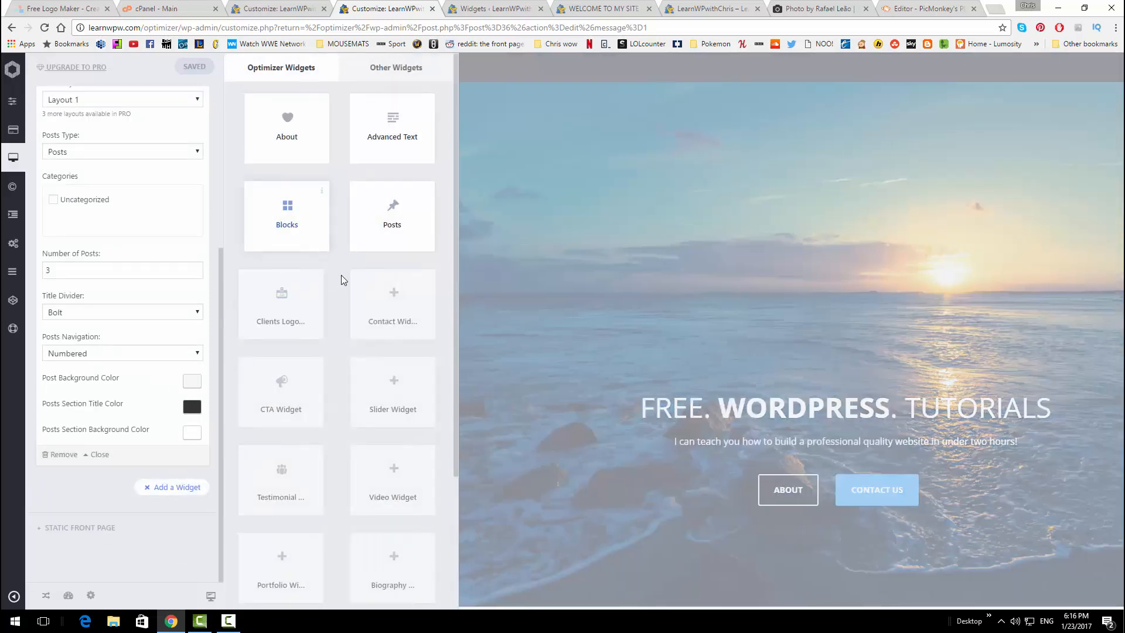
Add a Blocks widget to the front page and look over its Block 6 settings
click(300, 217)
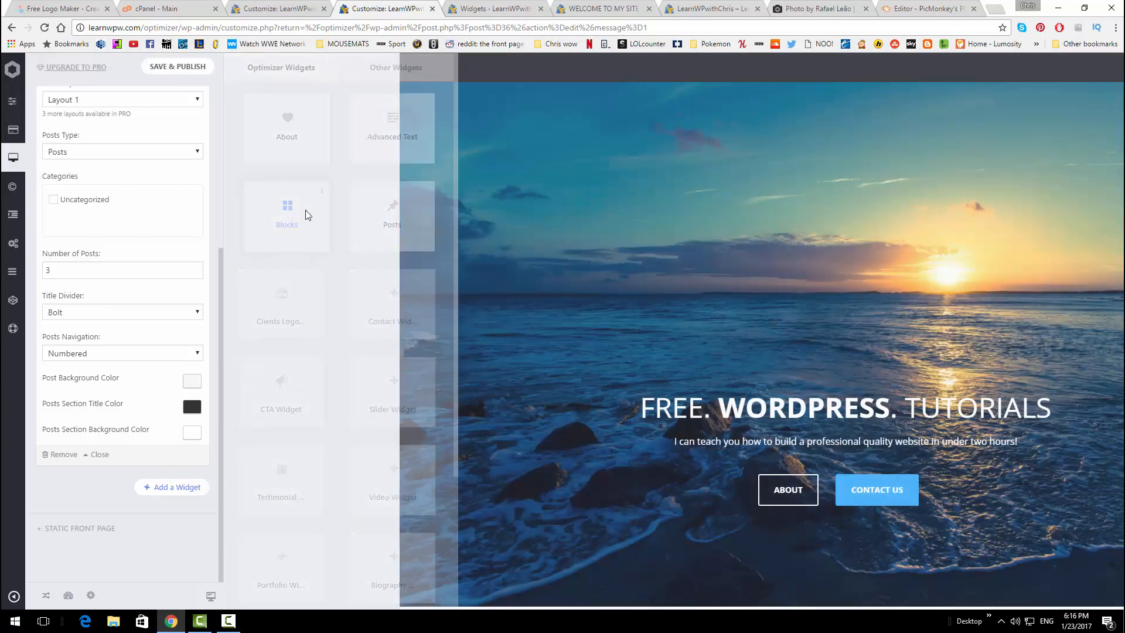
scroll(681, 322, down, 8)
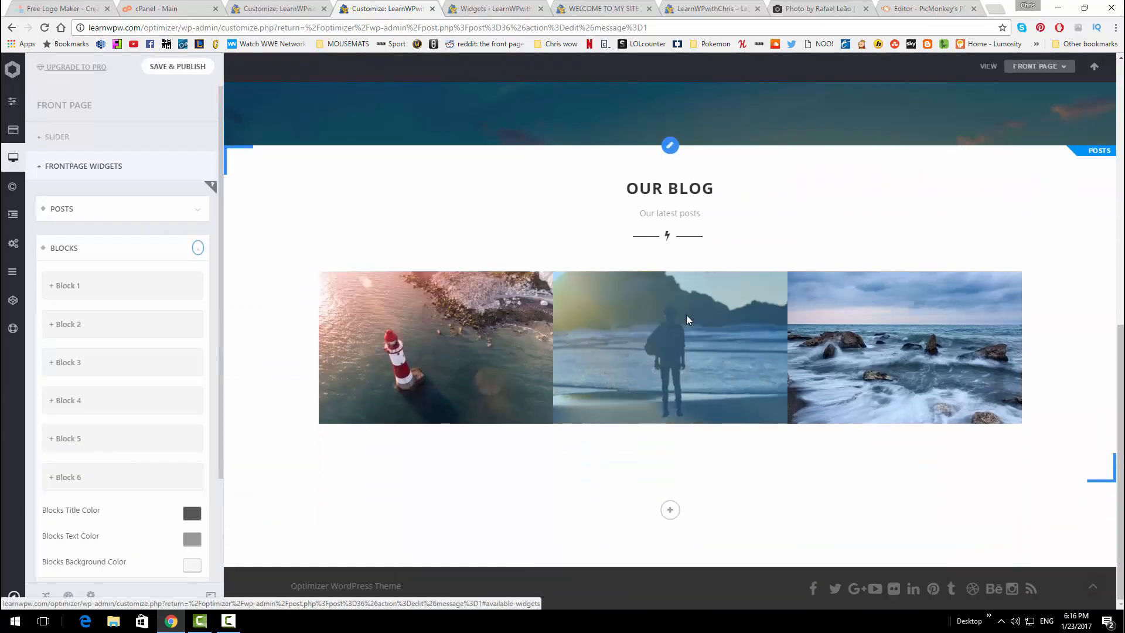
scroll(646, 328, down, 2)
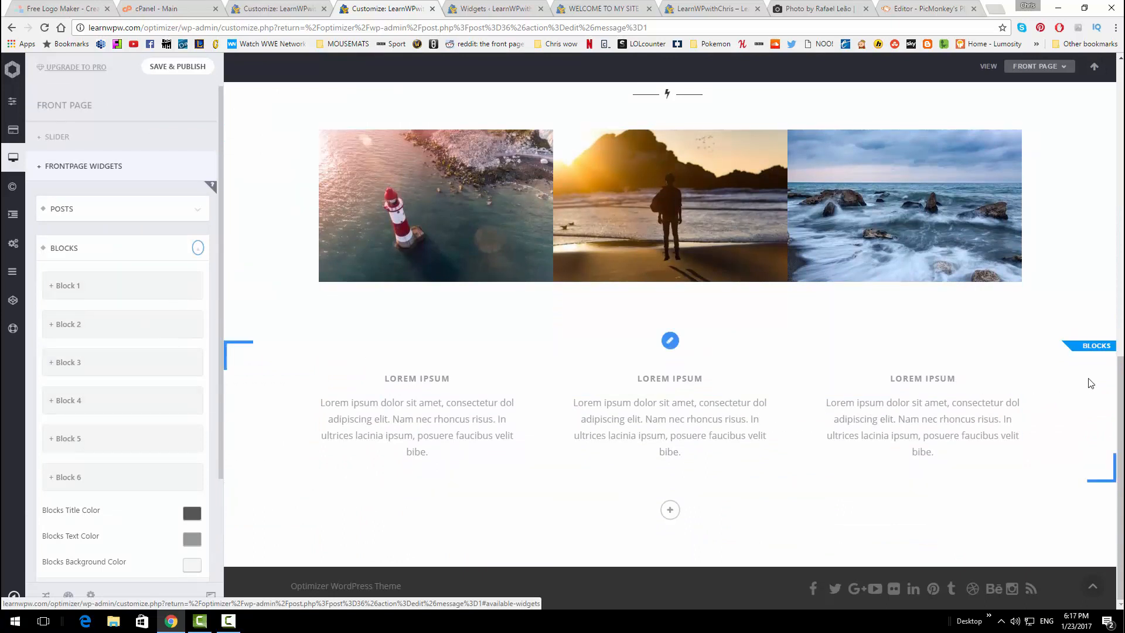
click(50, 478)
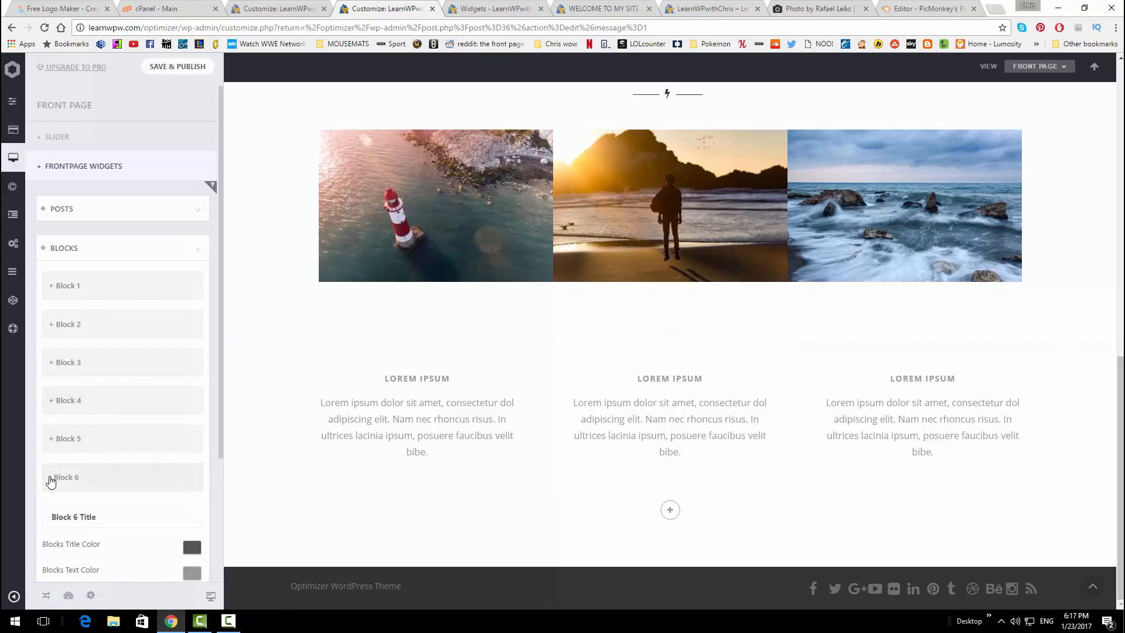
click(50, 478)
scroll(49, 474, down, 2)
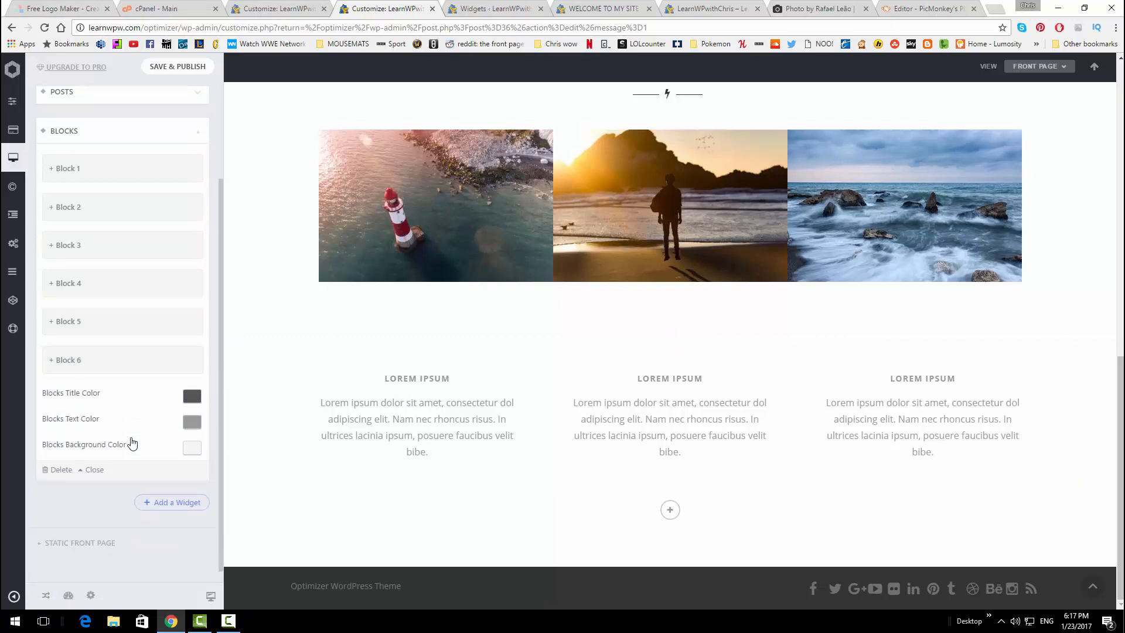
Delete the existing Blocks widget and add a fresh Blocks widget under Posts
click(54, 473)
click(190, 250)
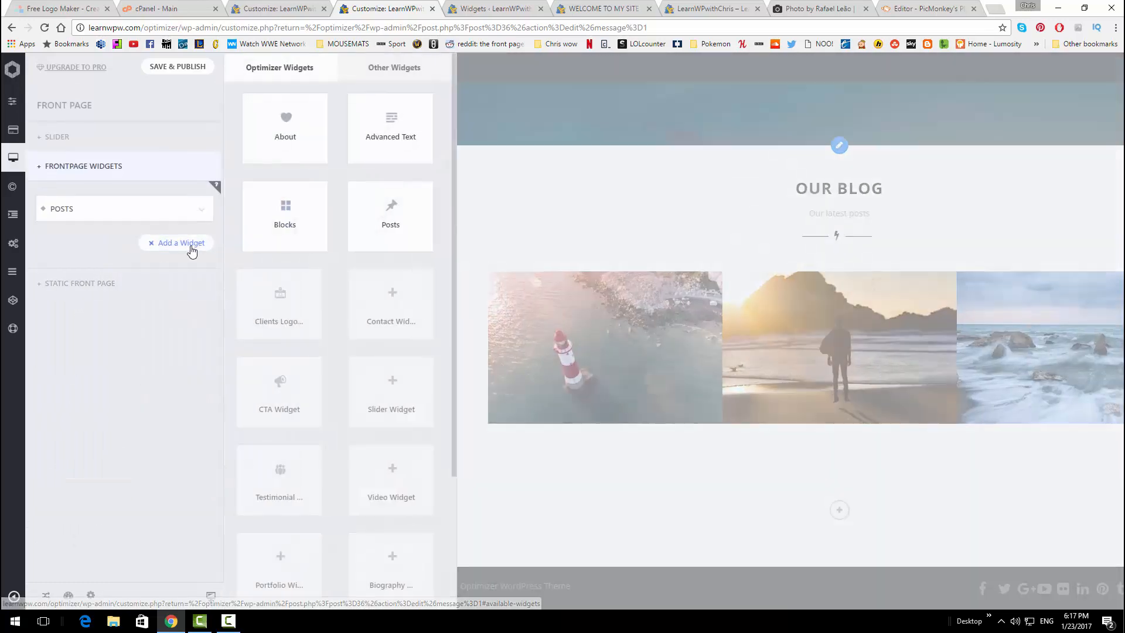
click(264, 237)
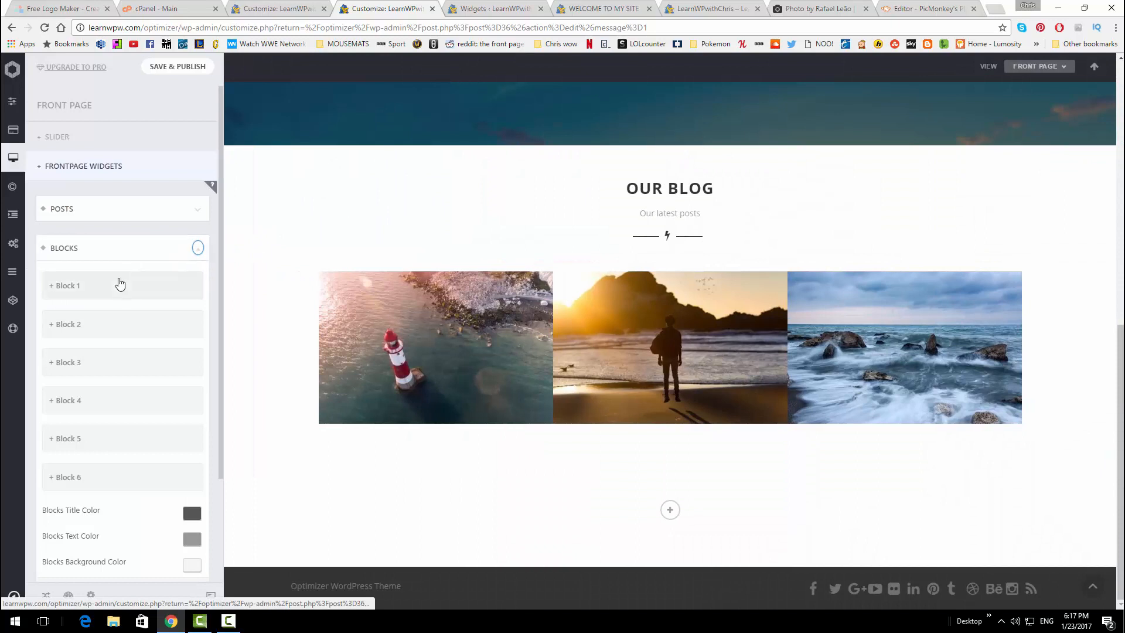
scroll(121, 290, down, 1)
scroll(122, 291, up, 1)
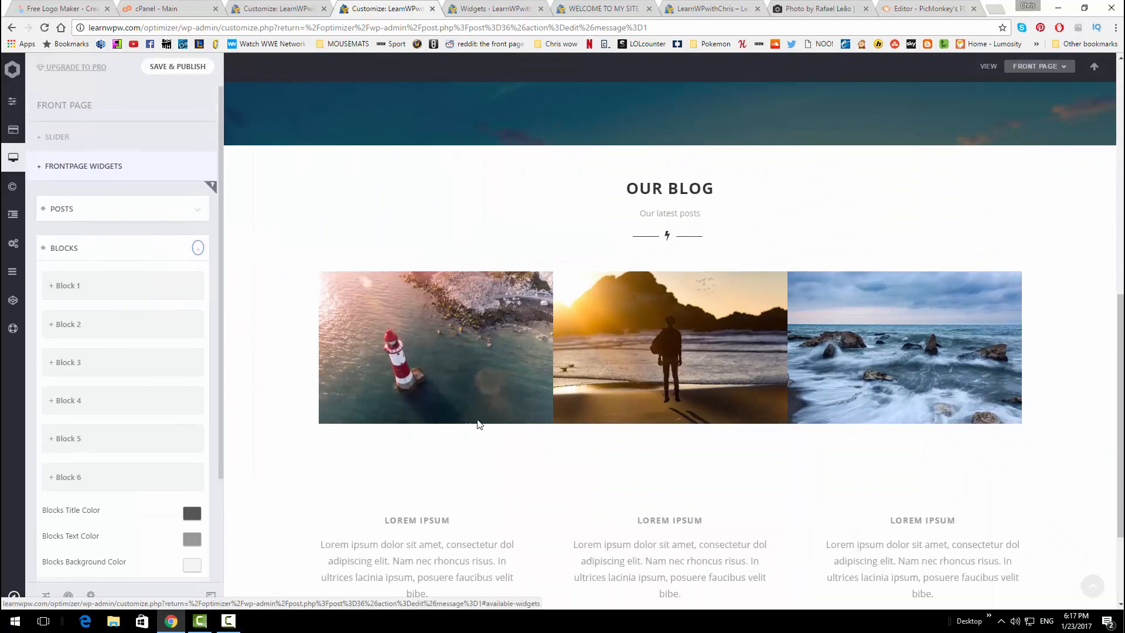
scroll(562, 465, down, 2)
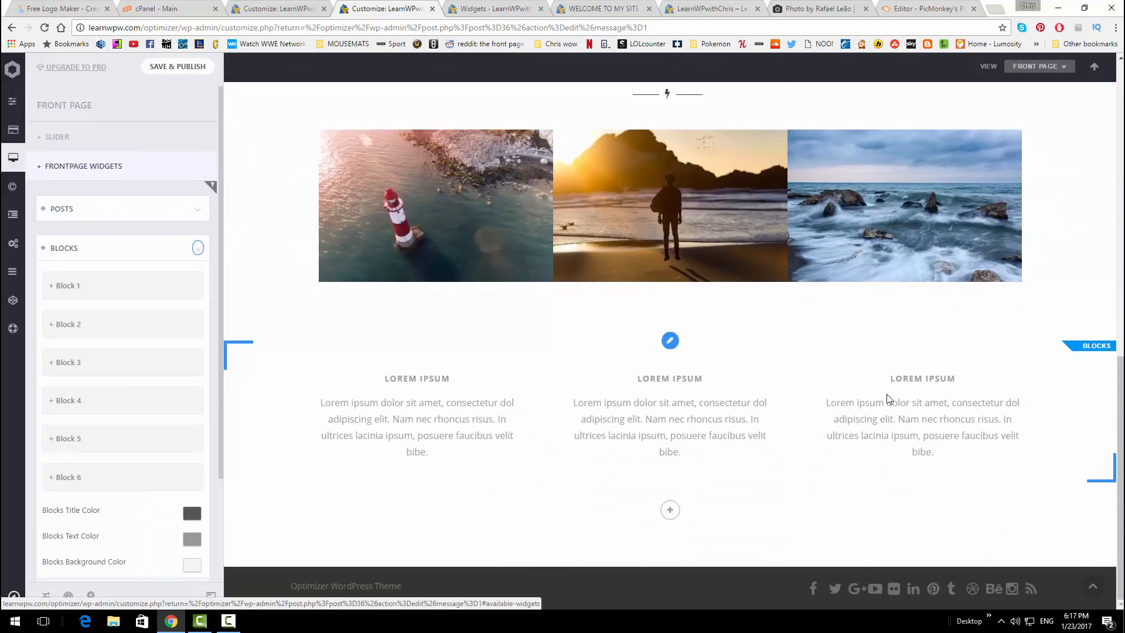
Retitle Block 1 as 'Easy' and Block 2 as 'Fast'
click(126, 289)
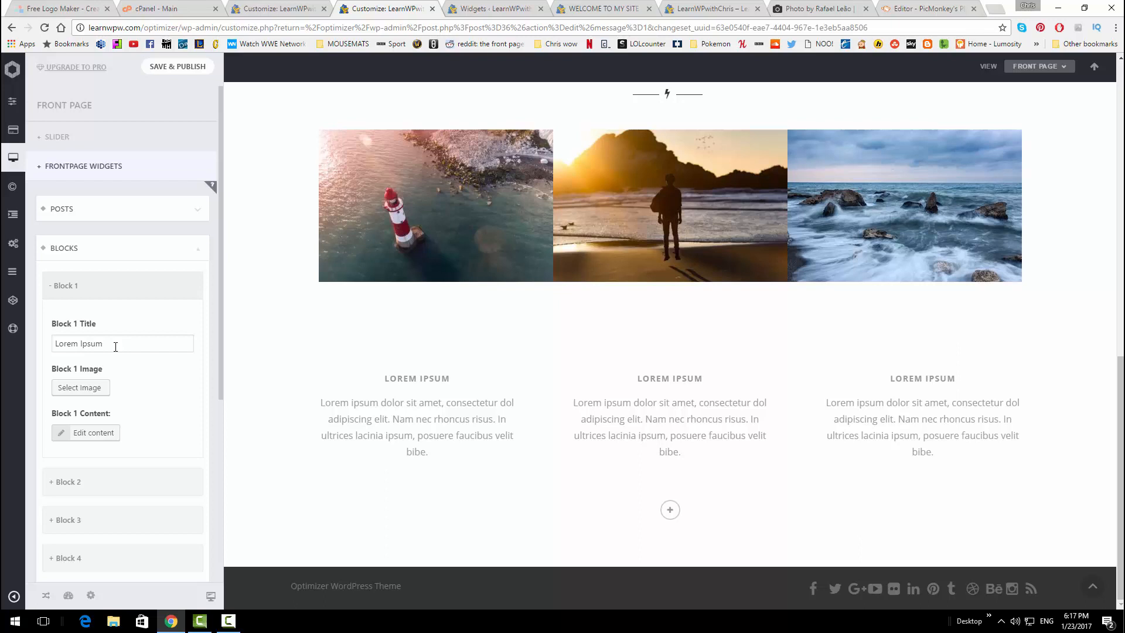
triple_click(138, 345)
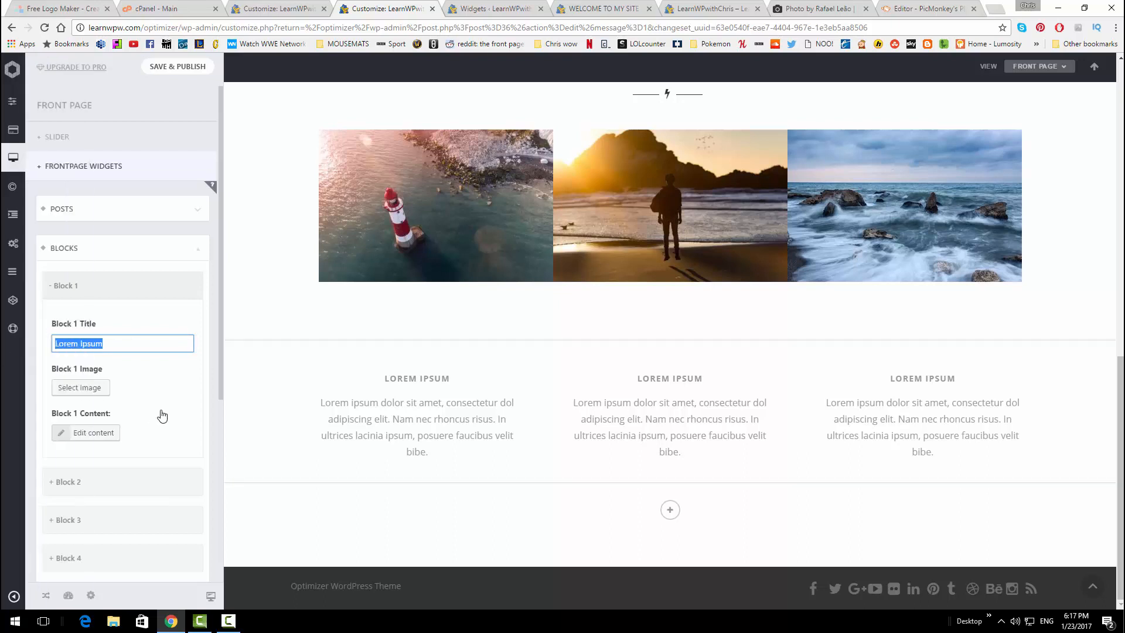
text(Easy)
click(117, 481)
scroll(122, 479, down, 2)
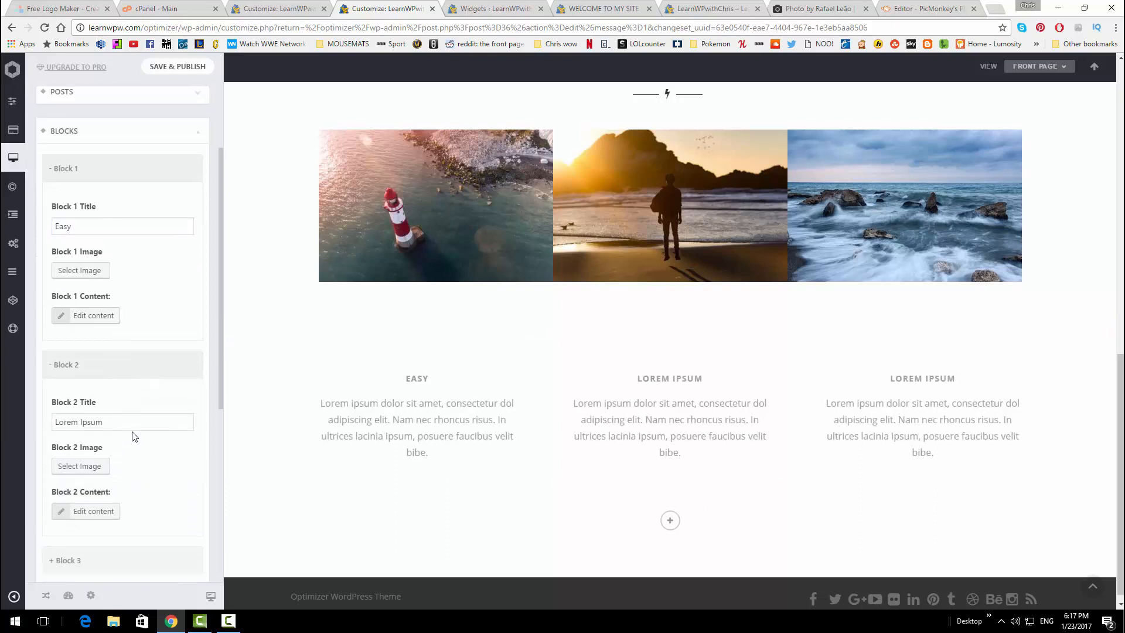
drag(134, 425, 18, 423)
text(fast)
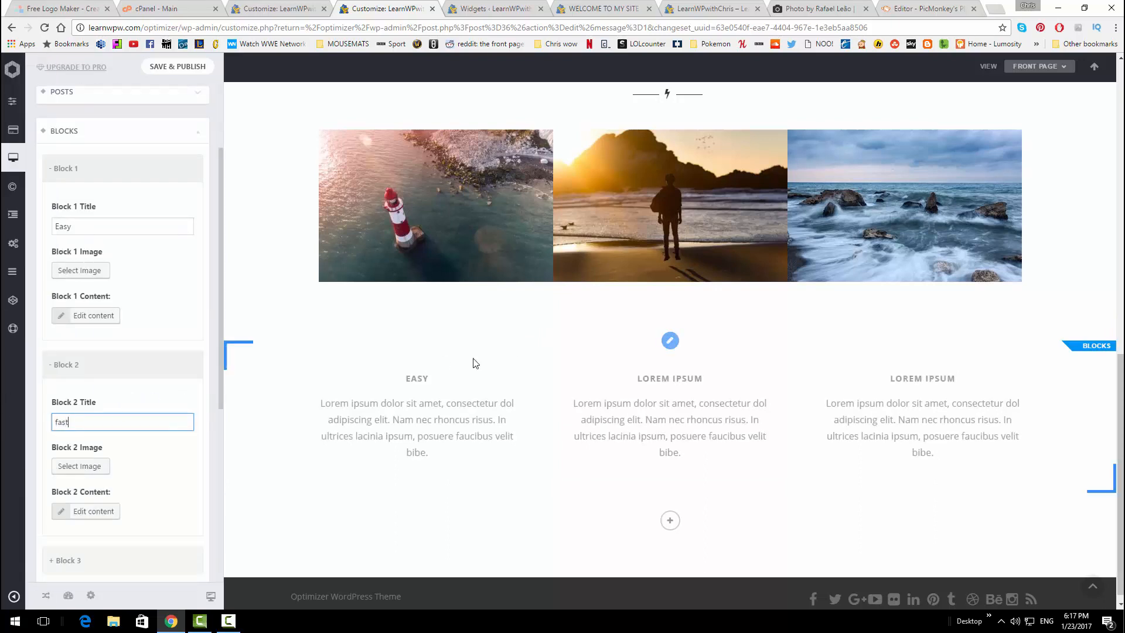
key(BackSpace)
key(BackSpace)
key(BackSpace)
key(BackSpace)
text(Fast)
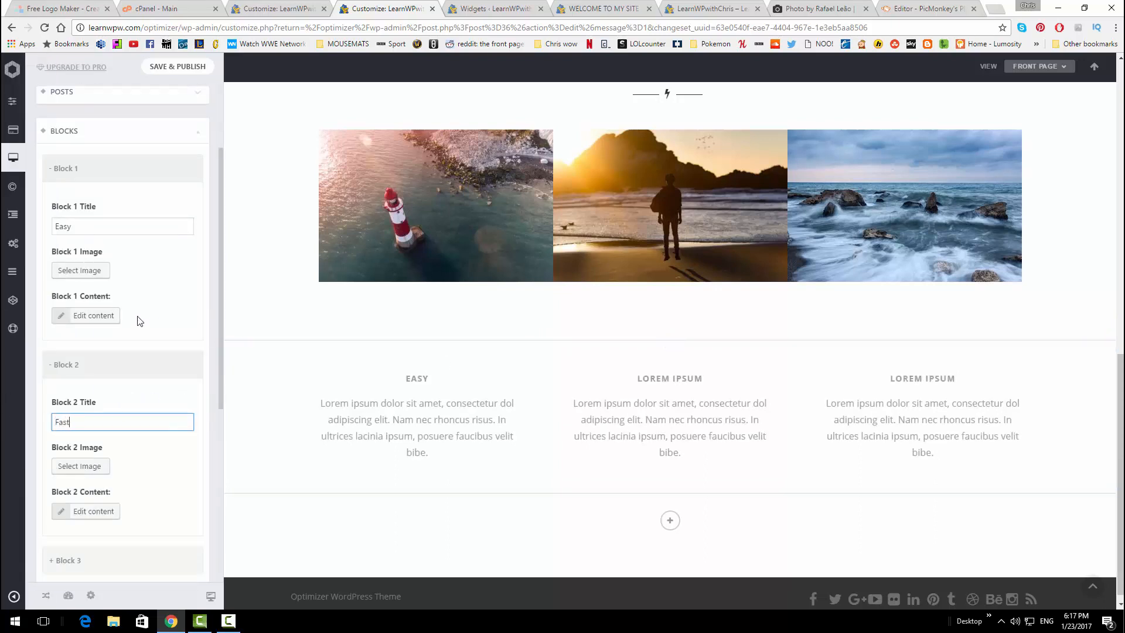
Retitle Block 3 as 'Cheap'
scroll(138, 319, down, 2)
click(108, 444)
drag(133, 501, 52, 501)
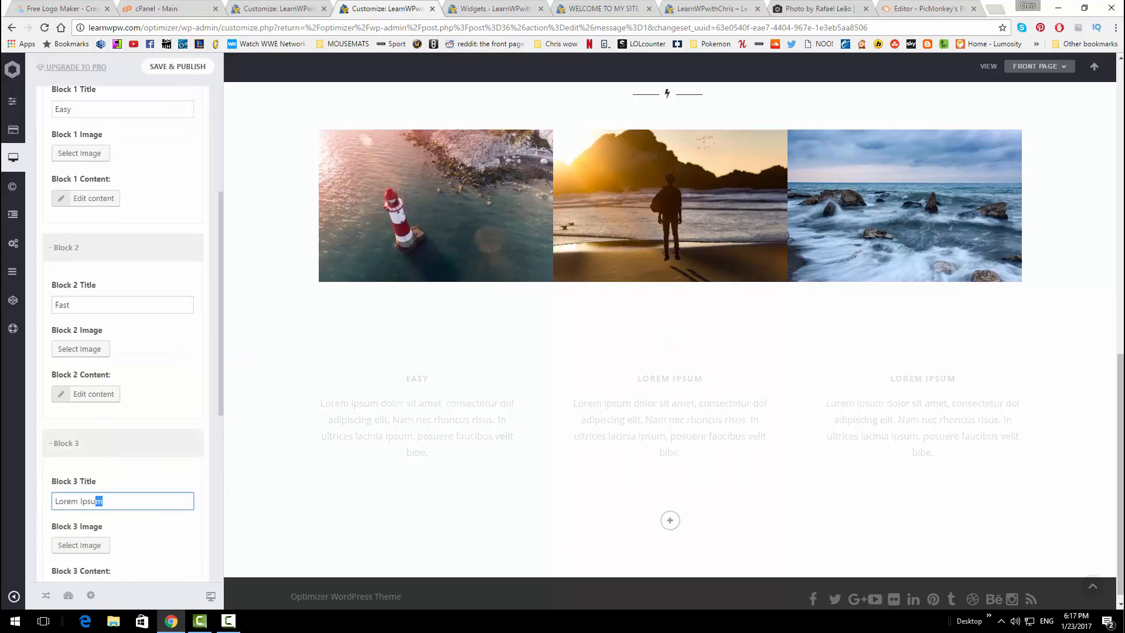
key(BackSpace)
text(Cheap)
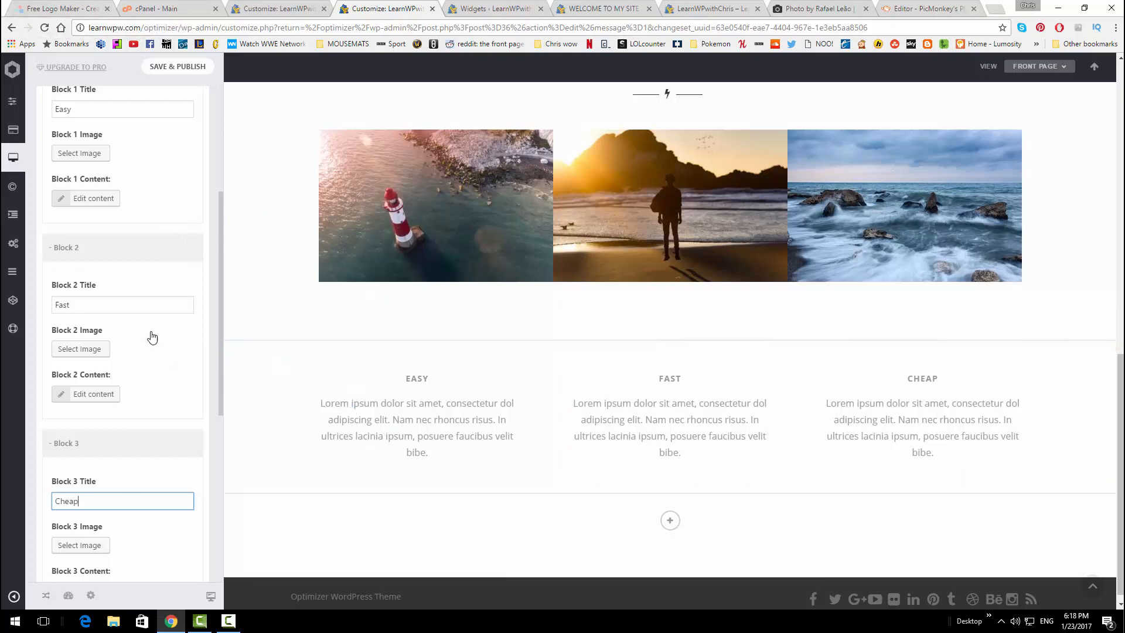
scroll(129, 316, up, 1)
click(105, 256)
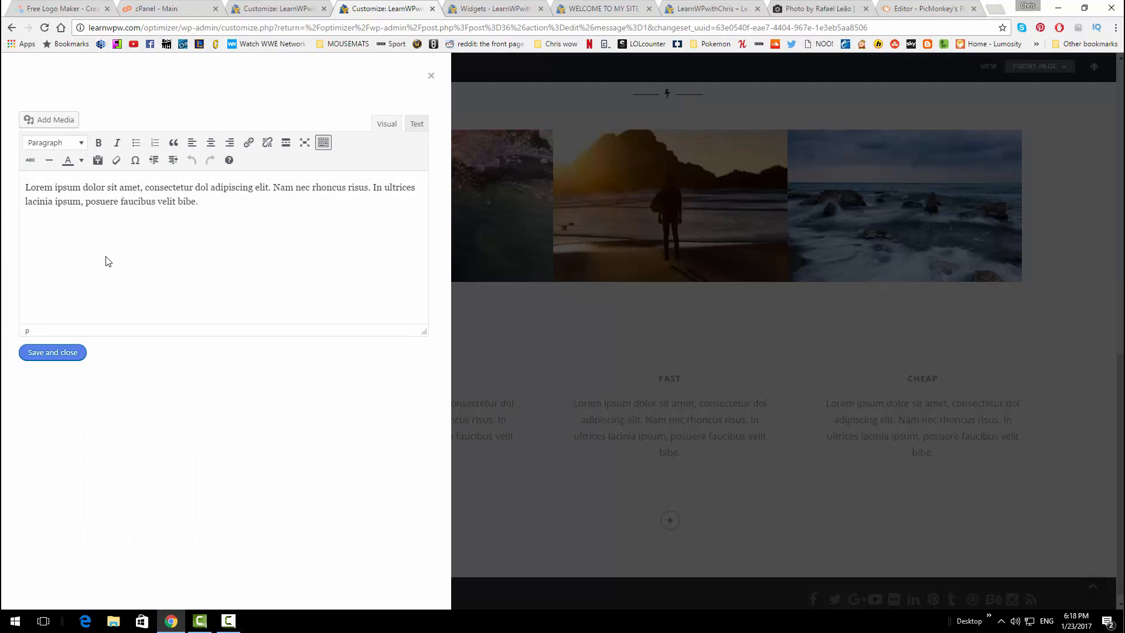
Replace Block 1's Lorem ipsum paragraph with text beginning 'Making A WordPress websi' and save it
drag(214, 235, 2, 160)
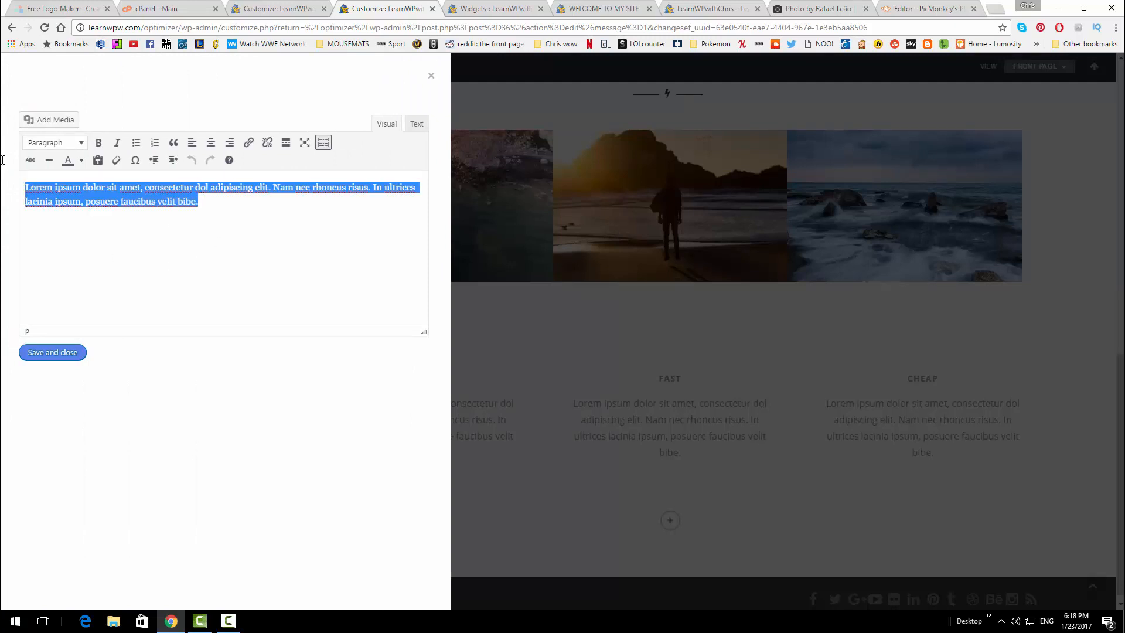
text(Ma)
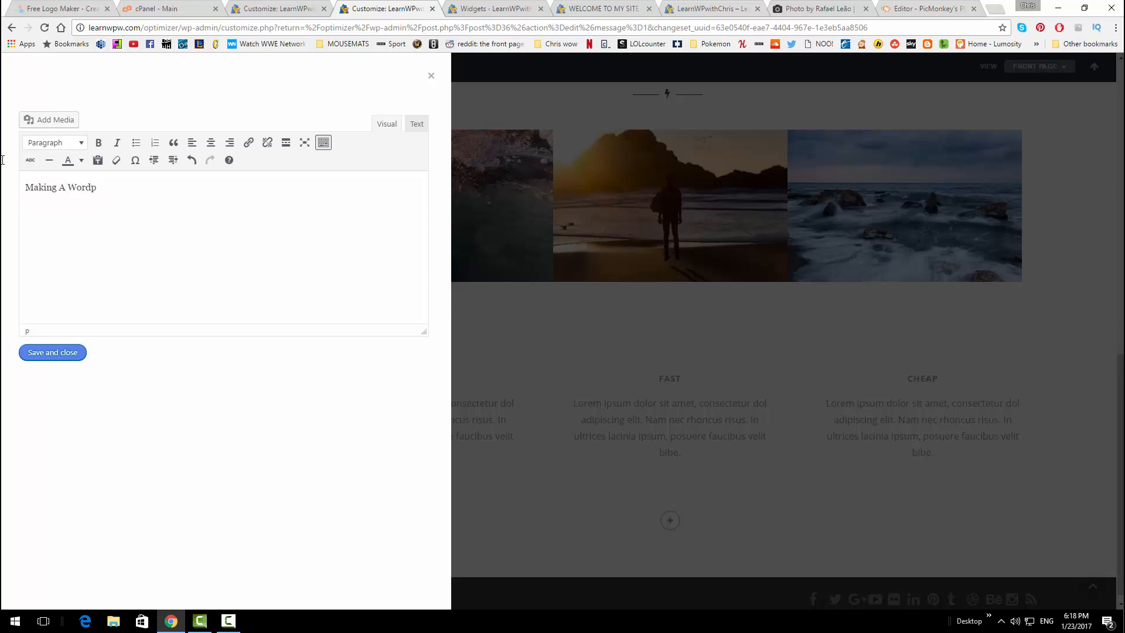
text(king A WordPress website can be done by anyone, not just professionals.)
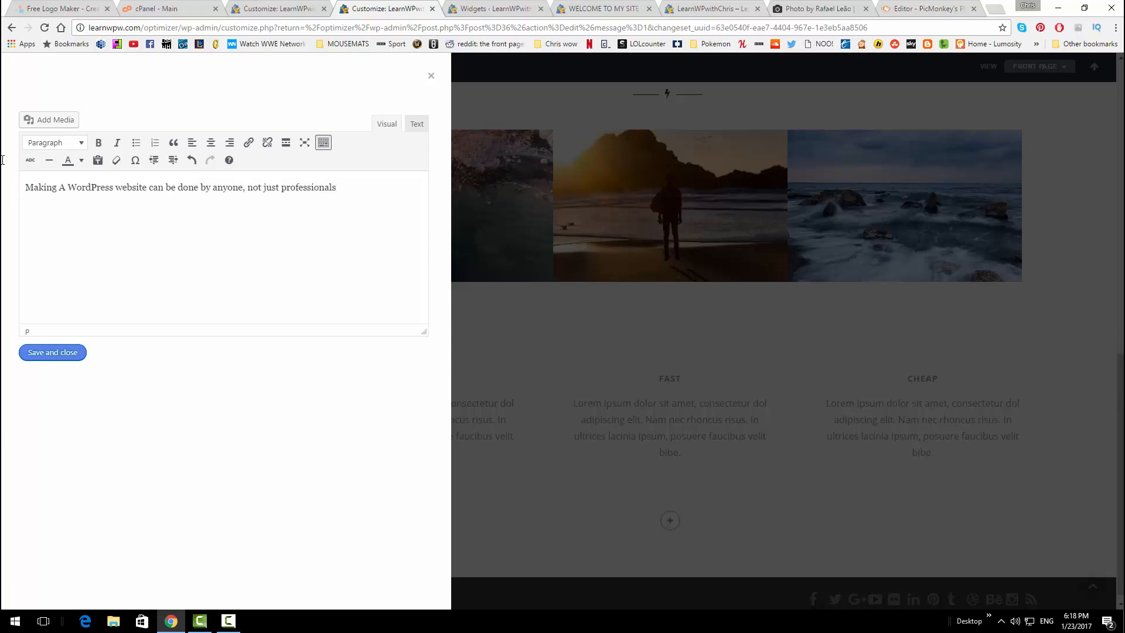
click(78, 354)
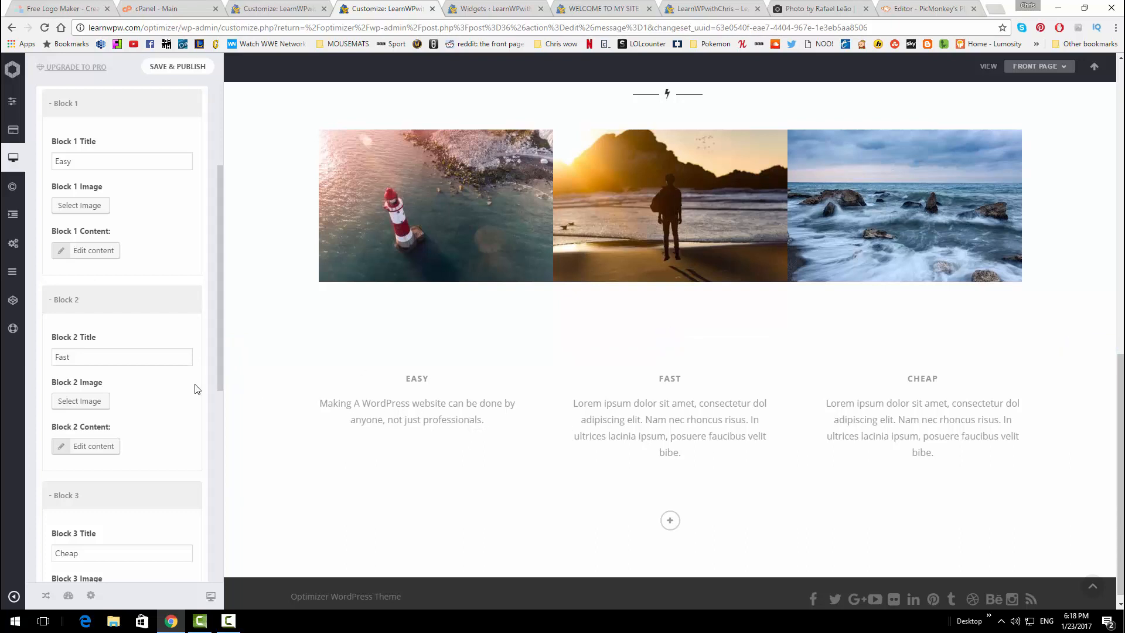
scroll(176, 313, down, 3)
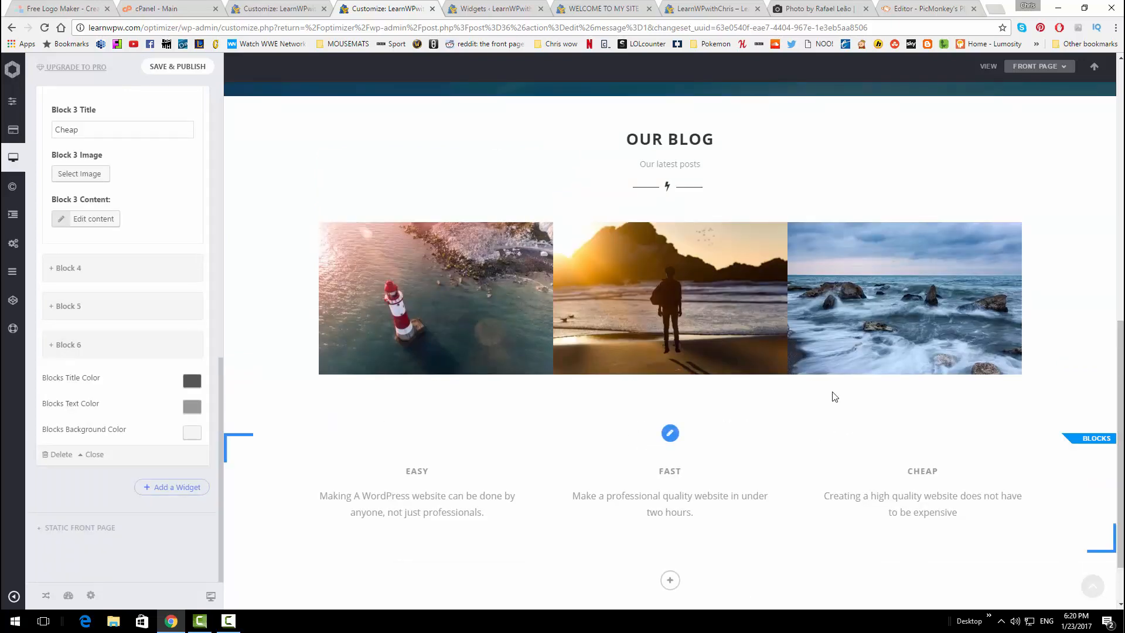
scroll(829, 466, down, 2)
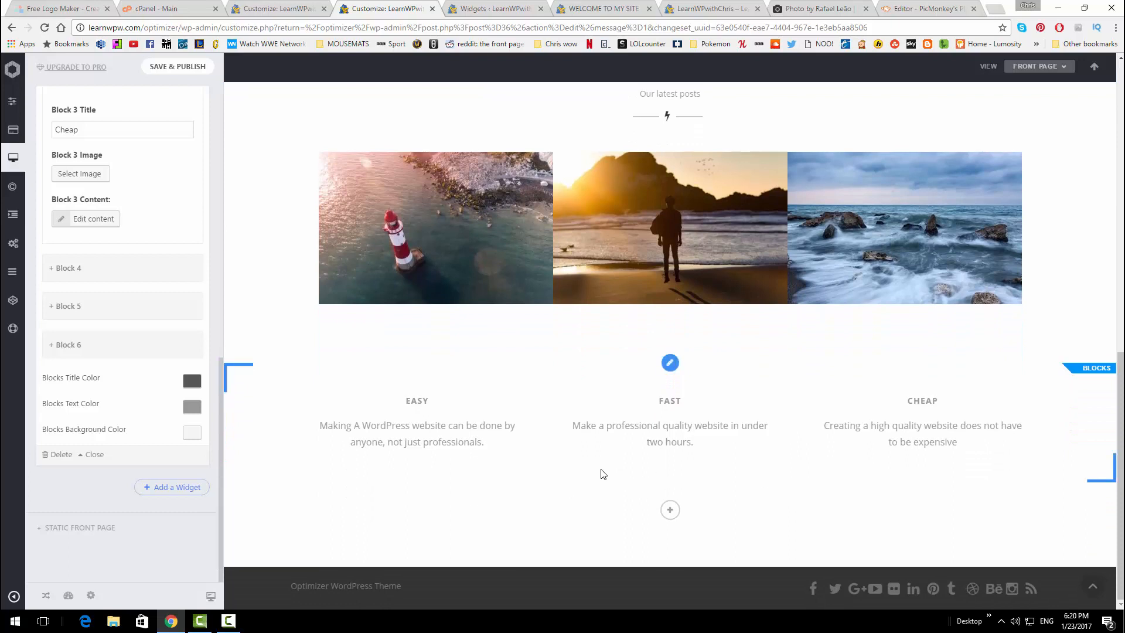
Darken the blocks' text colour to #3f3f3f and their title colour to near-black #0c0c0c
click(192, 405)
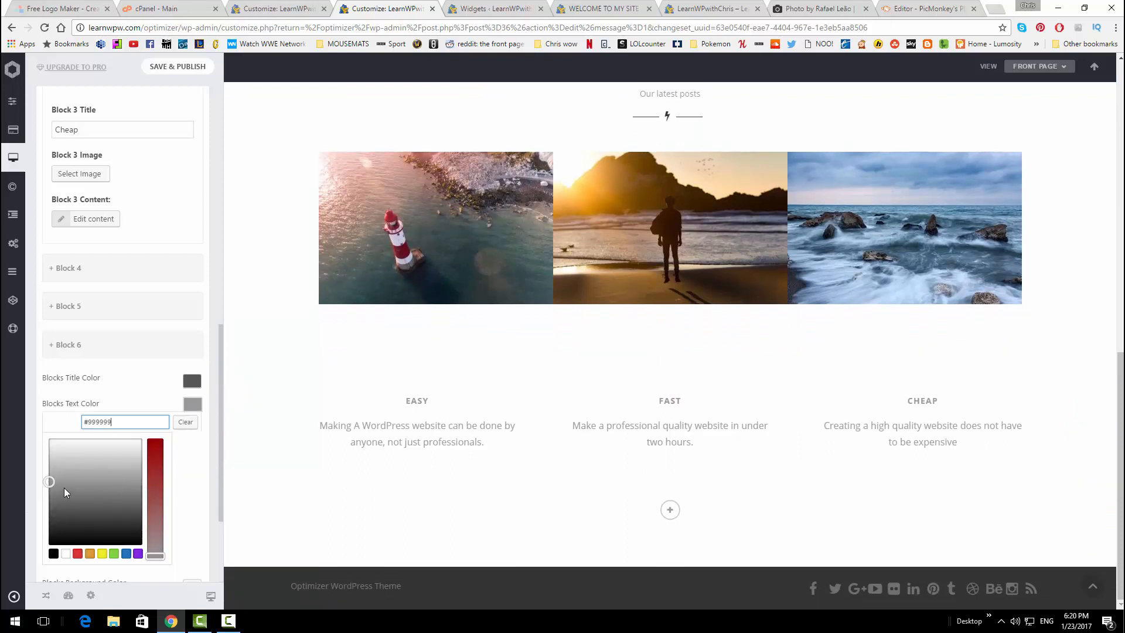
mouse_move(65, 488)
mouse_down()
mouse_move(50, 495)
mouse_move(54, 514)
mouse_up()
click(193, 381)
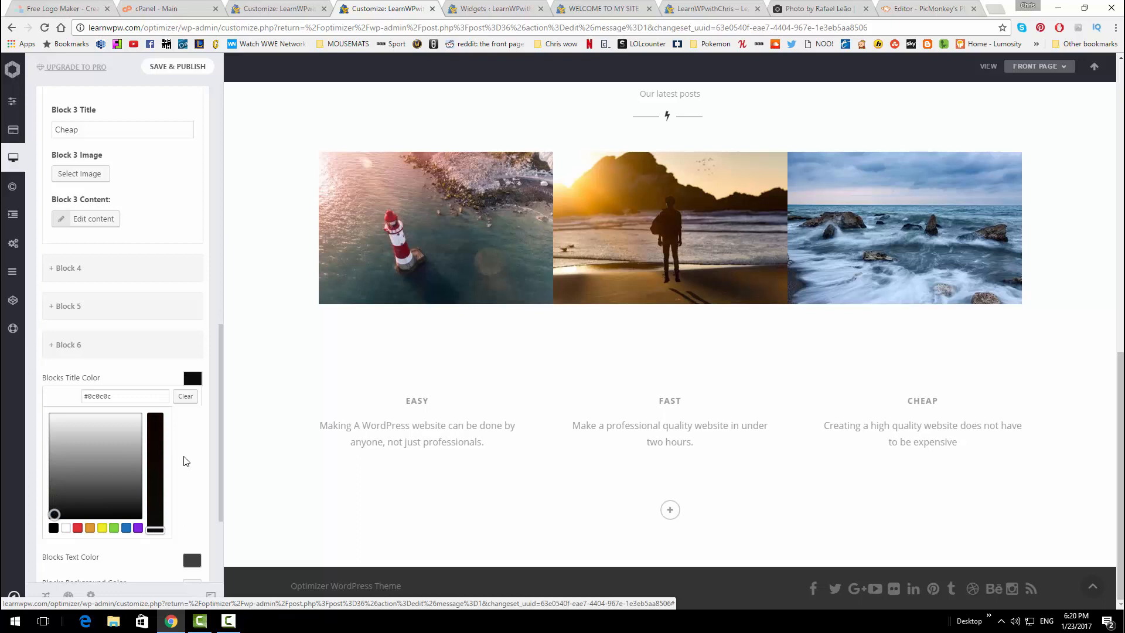
scroll(183, 443, down, 1)
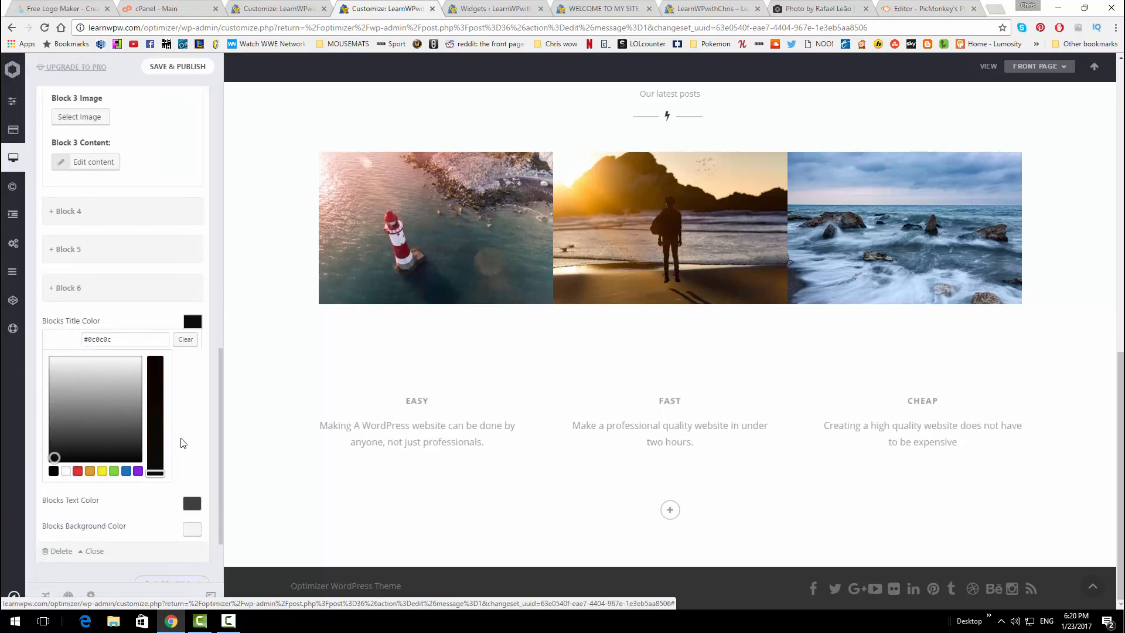
scroll(182, 443, down, 1)
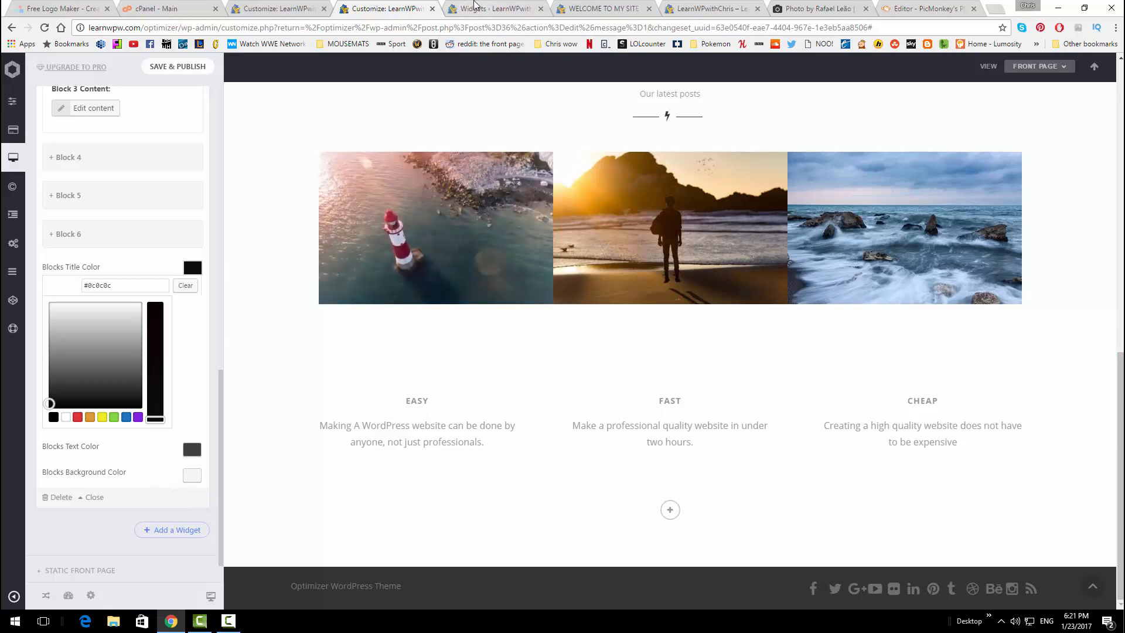
Reload the live homepage to check for changes, then return to the front-page customizer
click(474, 6)
click(591, 8)
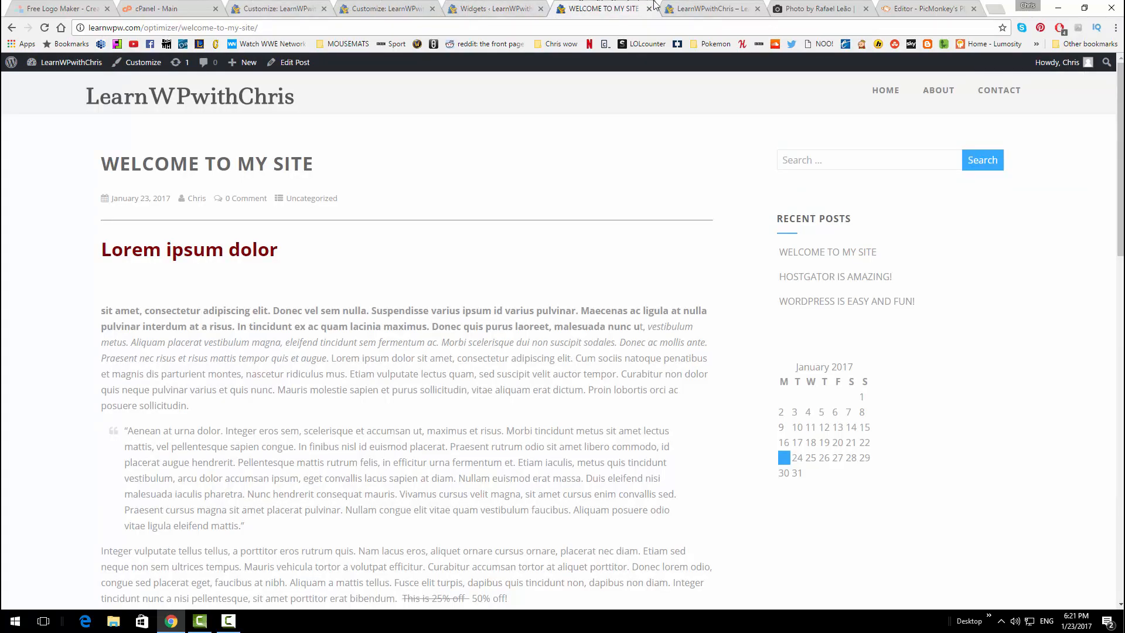
click(659, 7)
click(600, 7)
click(673, 8)
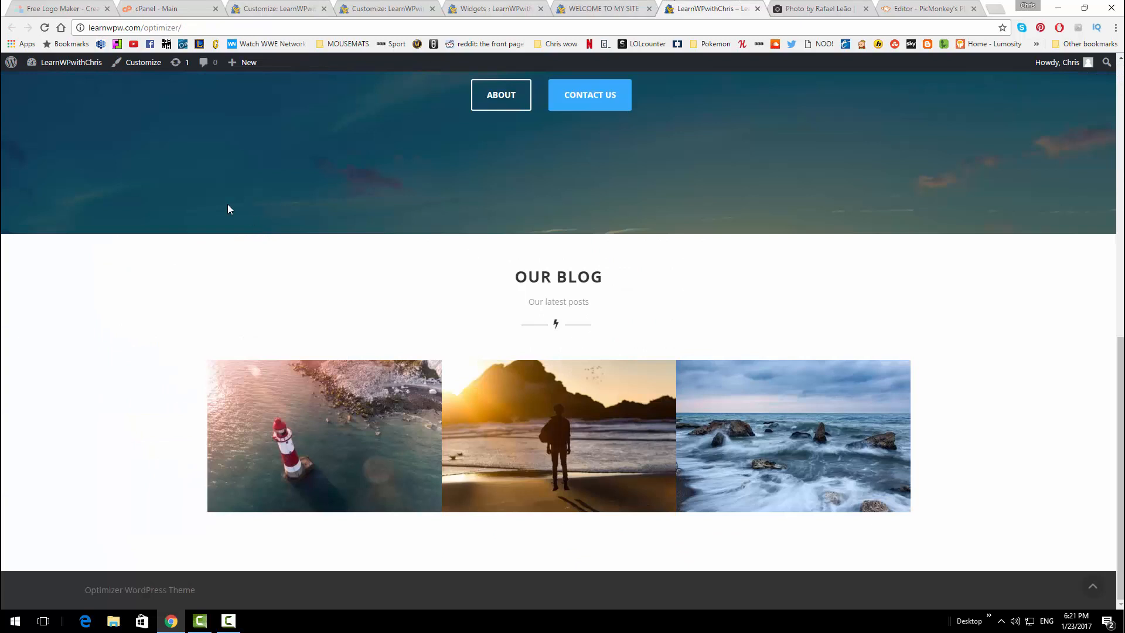
click(44, 28)
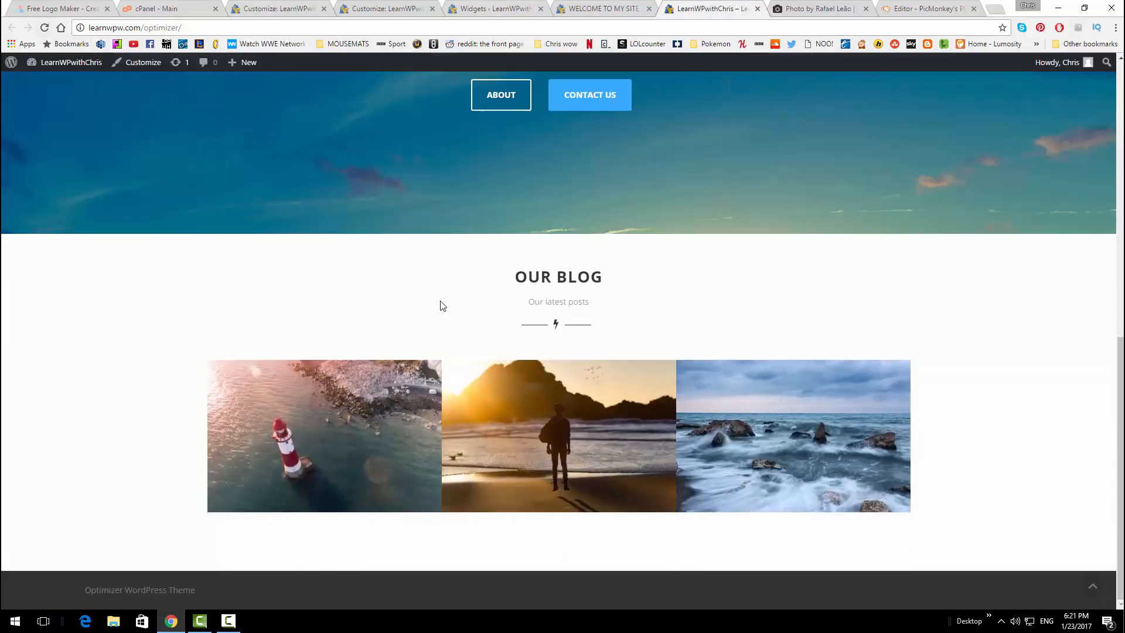
scroll(434, 310, up, 10)
click(603, 8)
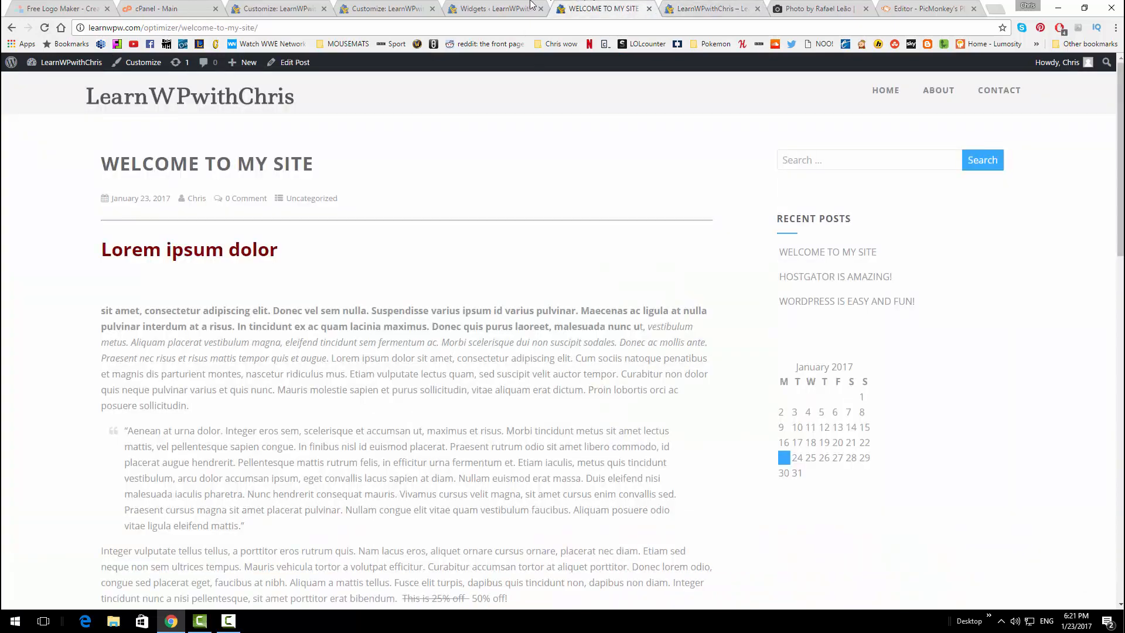
click(515, 5)
click(377, 6)
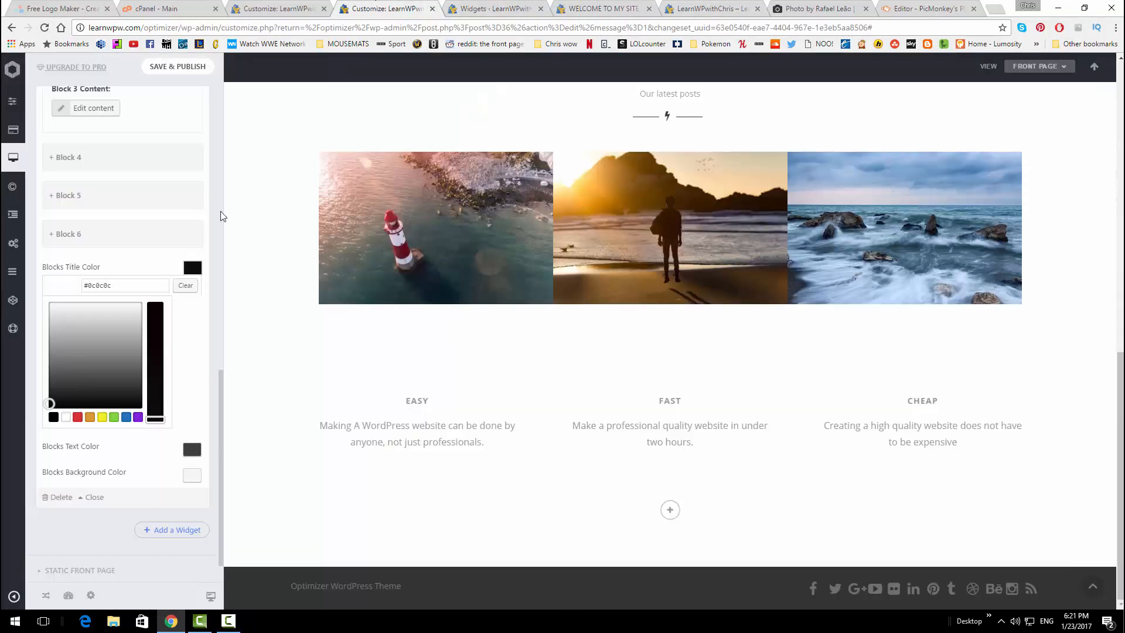
scroll(191, 462, down, 1)
scroll(190, 467, down, 1)
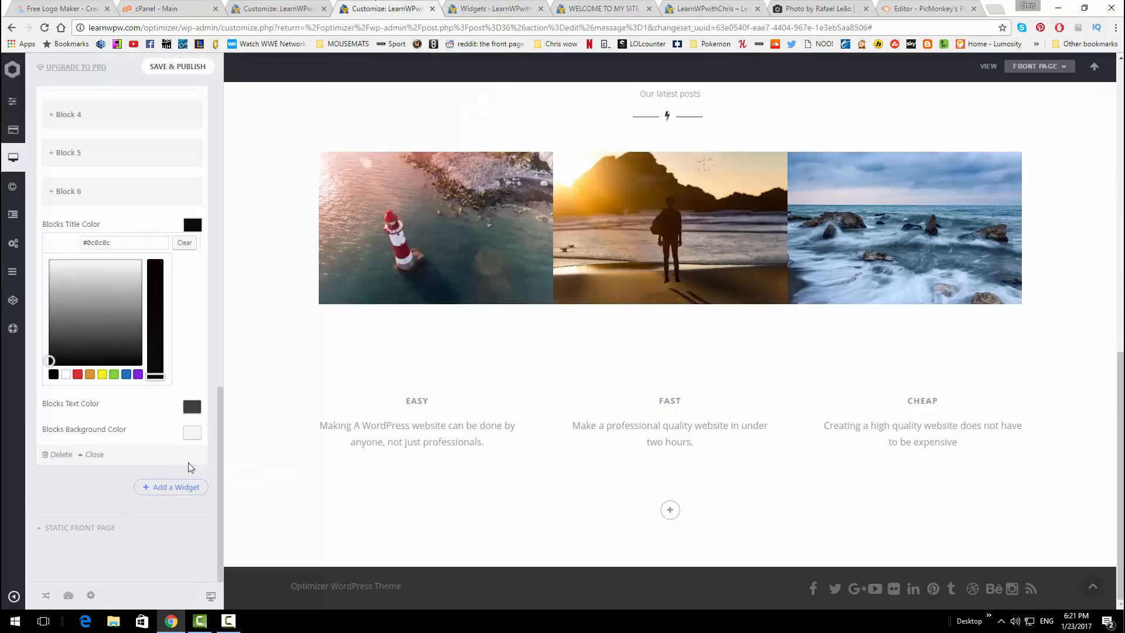
scroll(199, 427, up, 10)
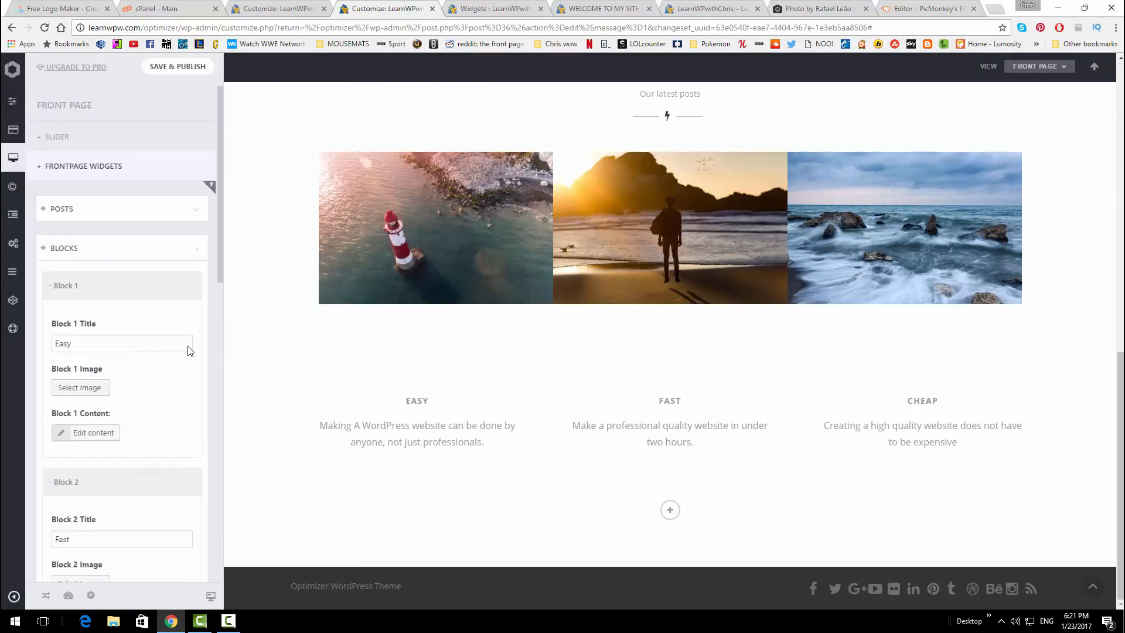
Save & Publish, then confirm the Easy, Fast and Cheap blocks appear on the live homepage
click(172, 68)
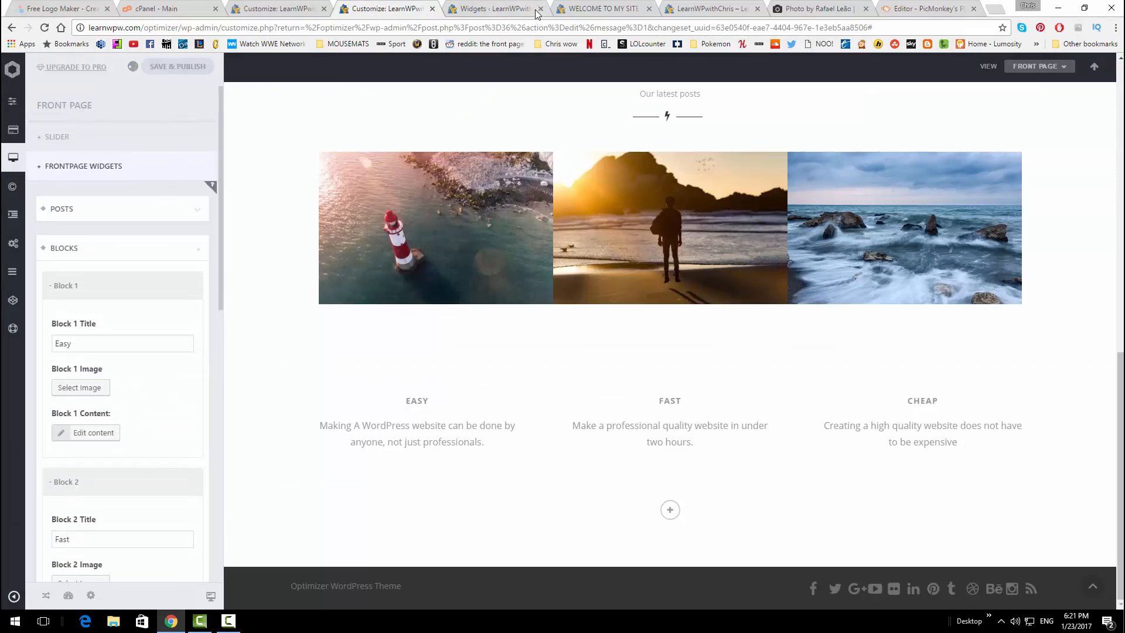
click(727, 6)
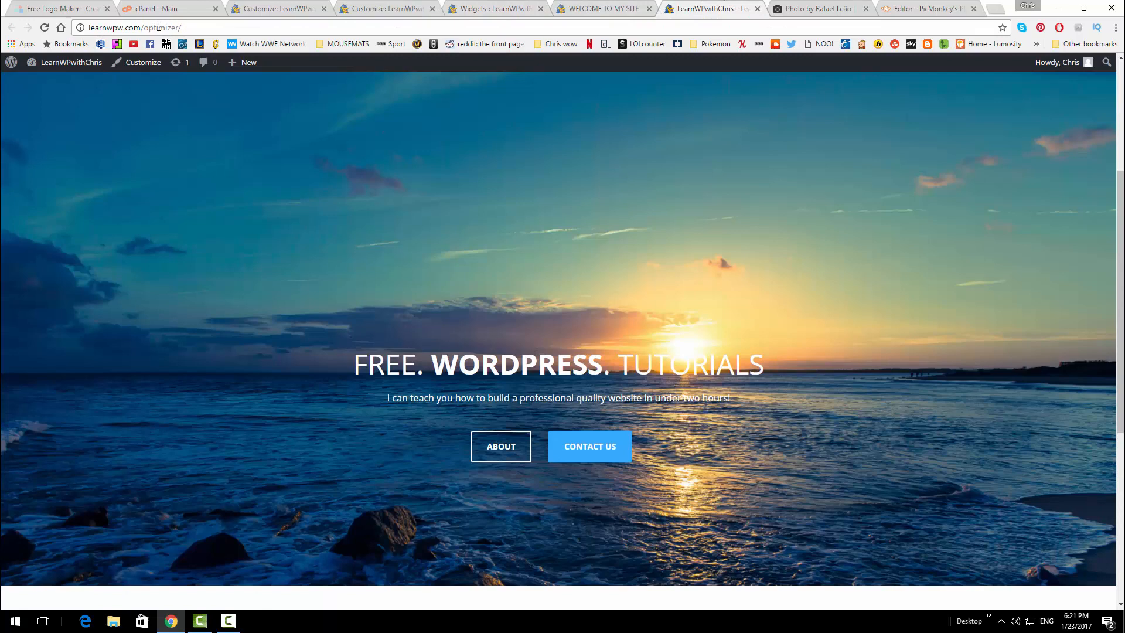
click(46, 28)
scroll(316, 310, down, 8)
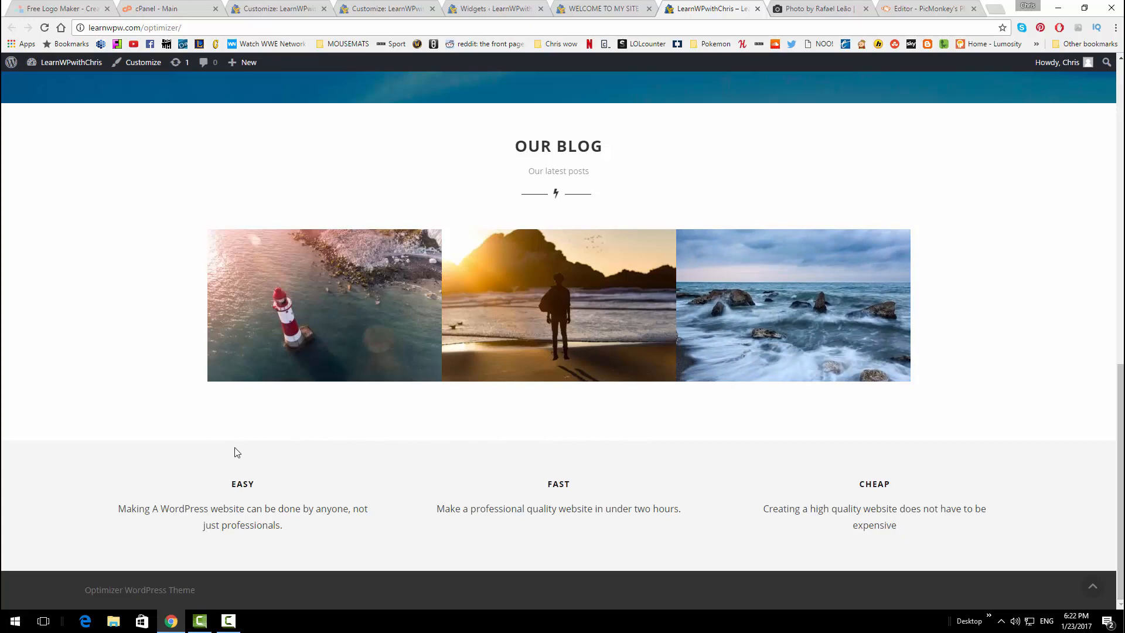
click(497, 8)
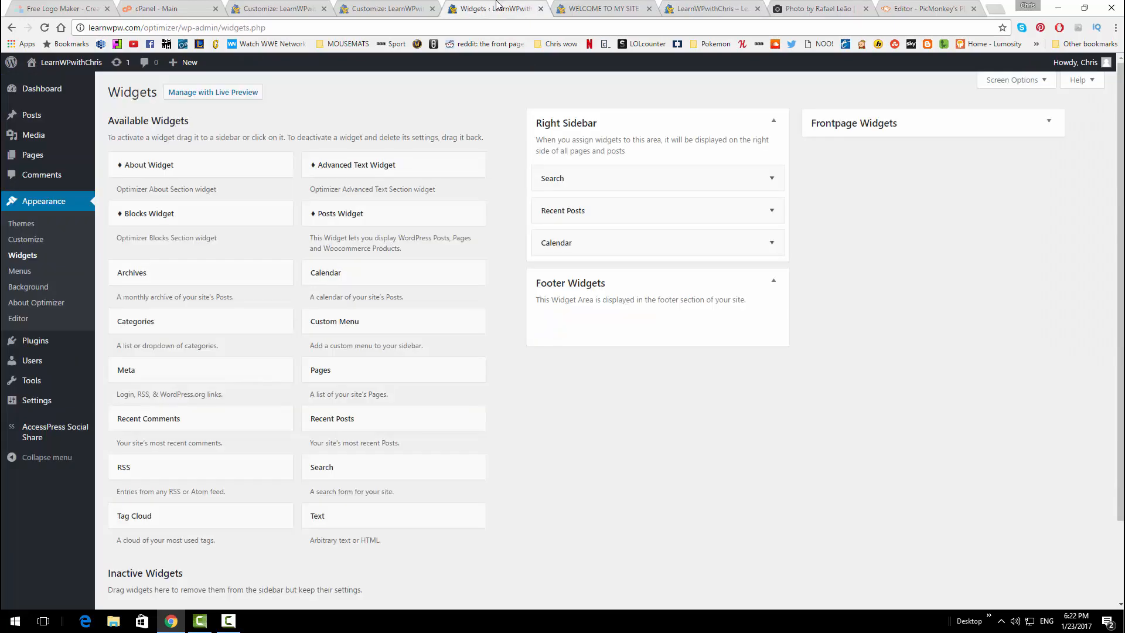
click(385, 4)
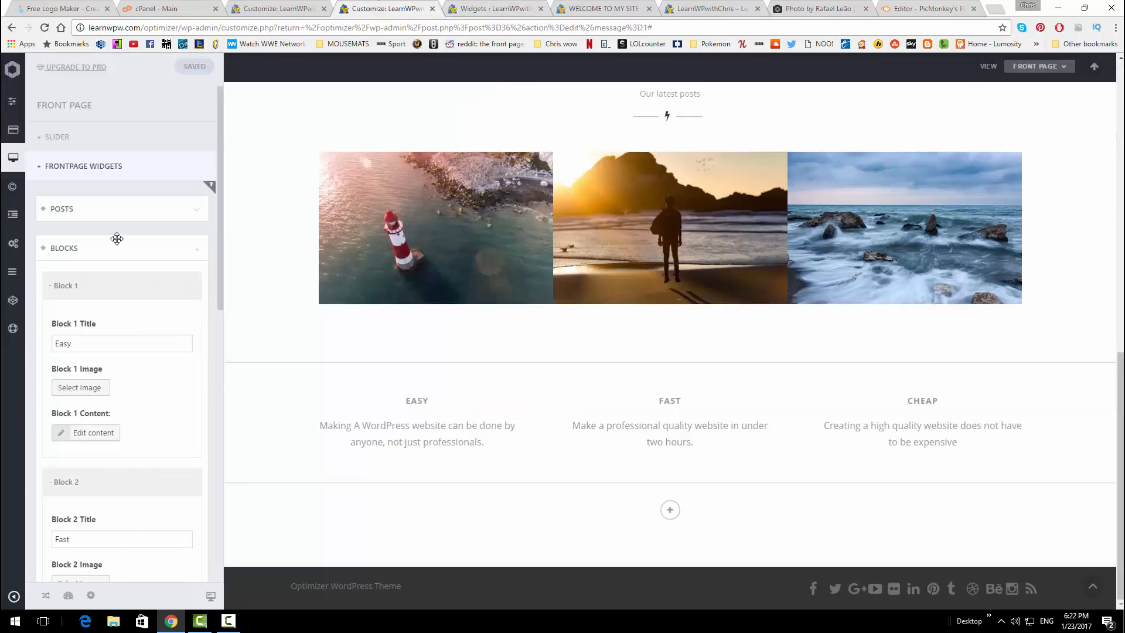
Try magenta and deeper pink shades for the Blocks background colour
scroll(127, 325, down, 9)
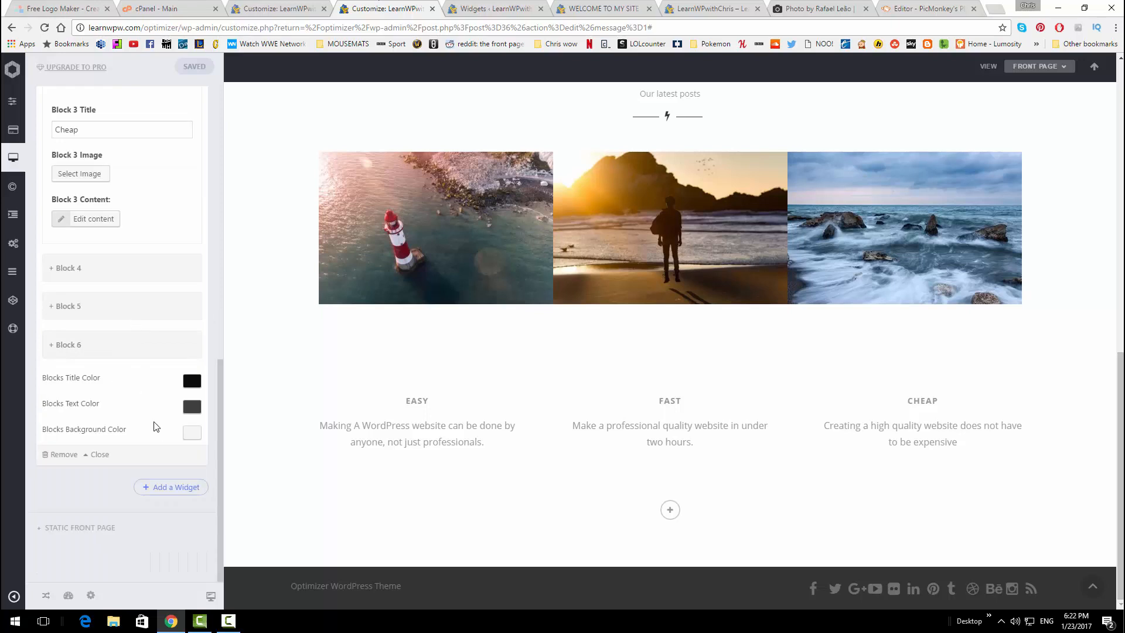
click(185, 433)
drag(50, 469, 38, 450)
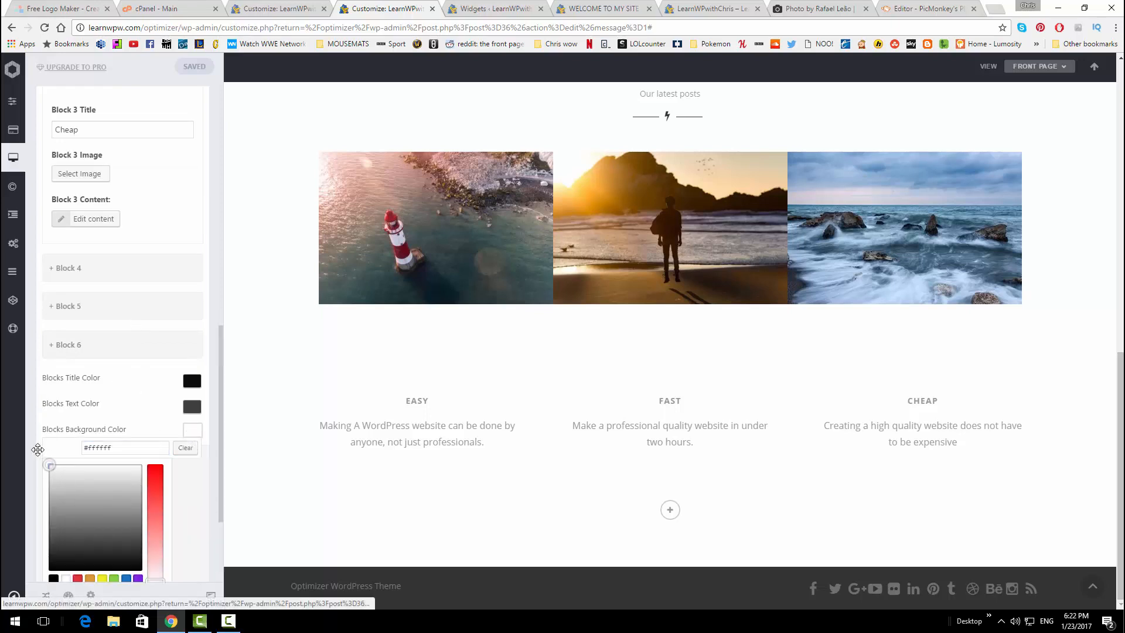
click(189, 485)
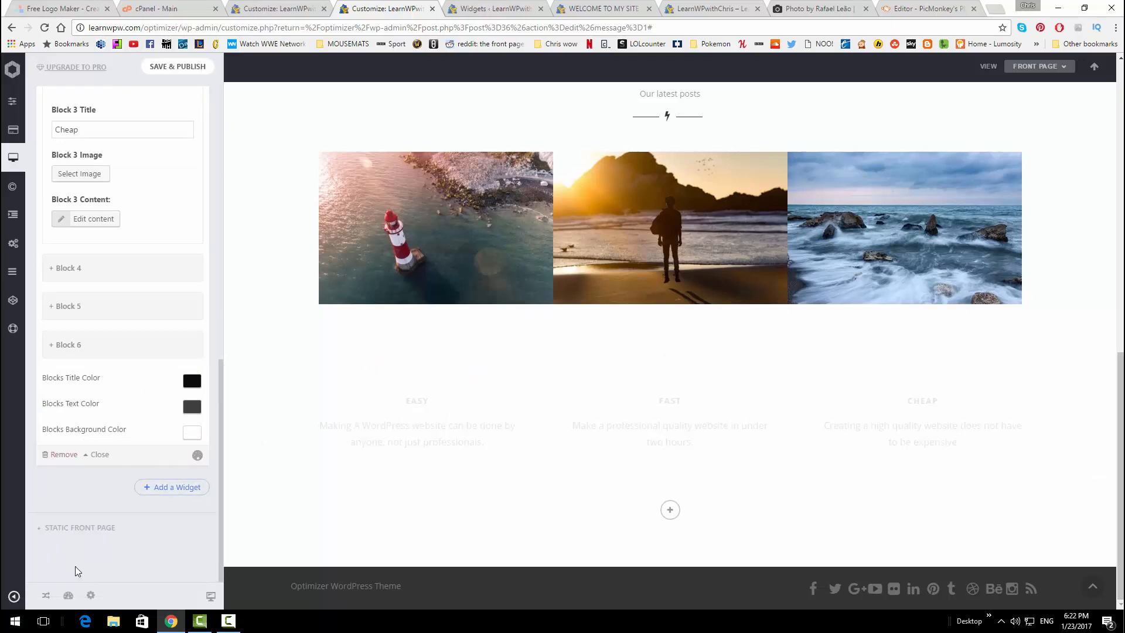
click(192, 432)
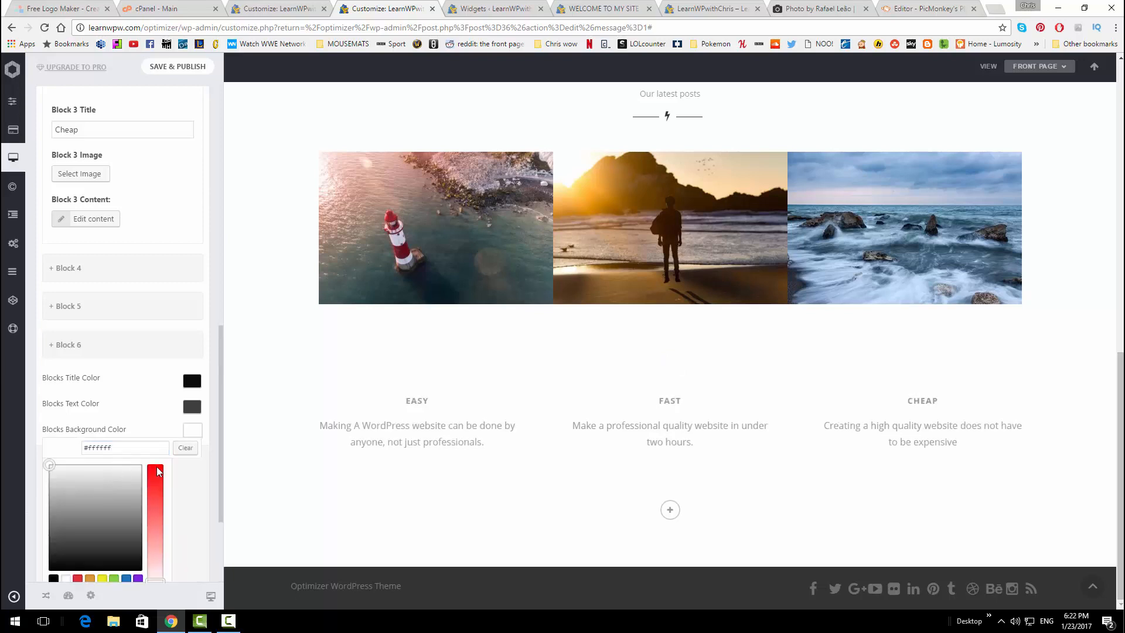
click(153, 481)
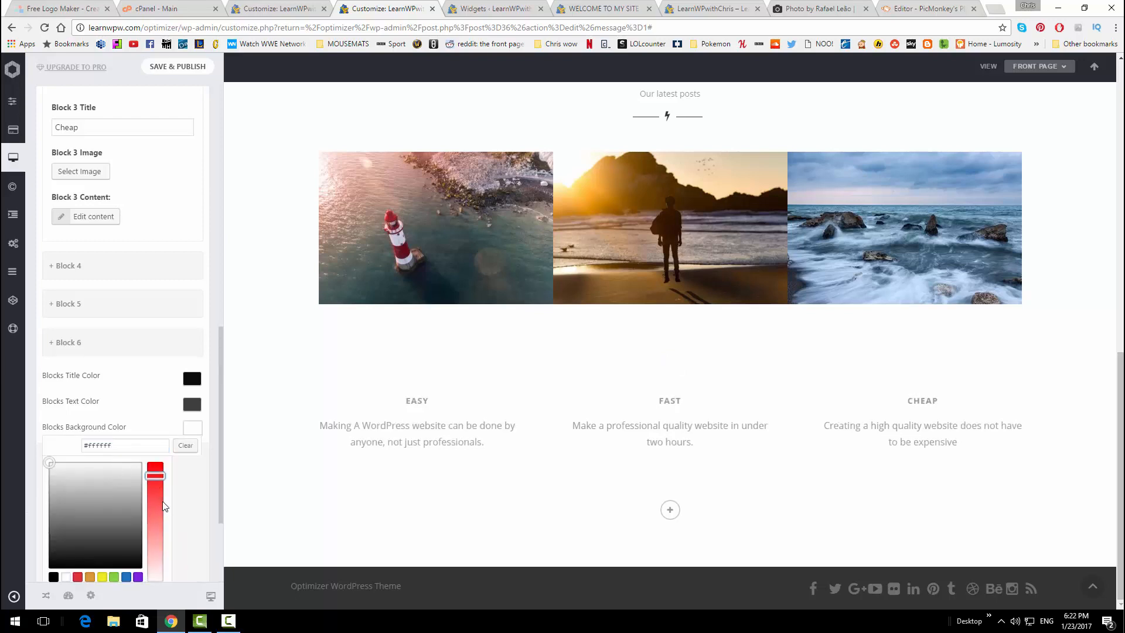
click(154, 470)
click(127, 480)
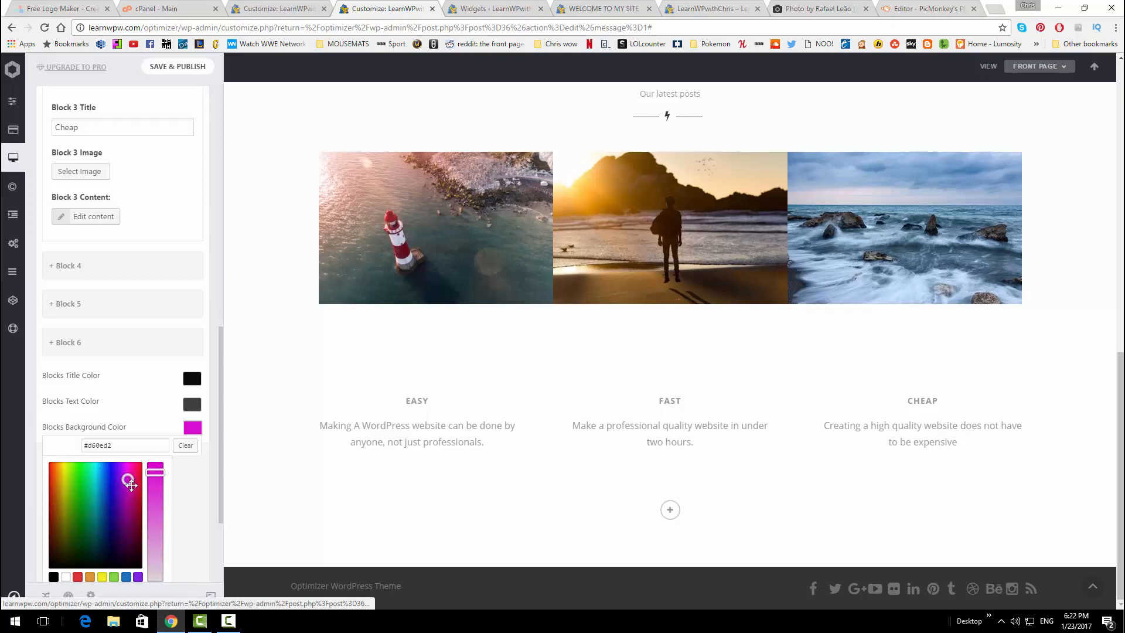
drag(131, 484, 139, 493)
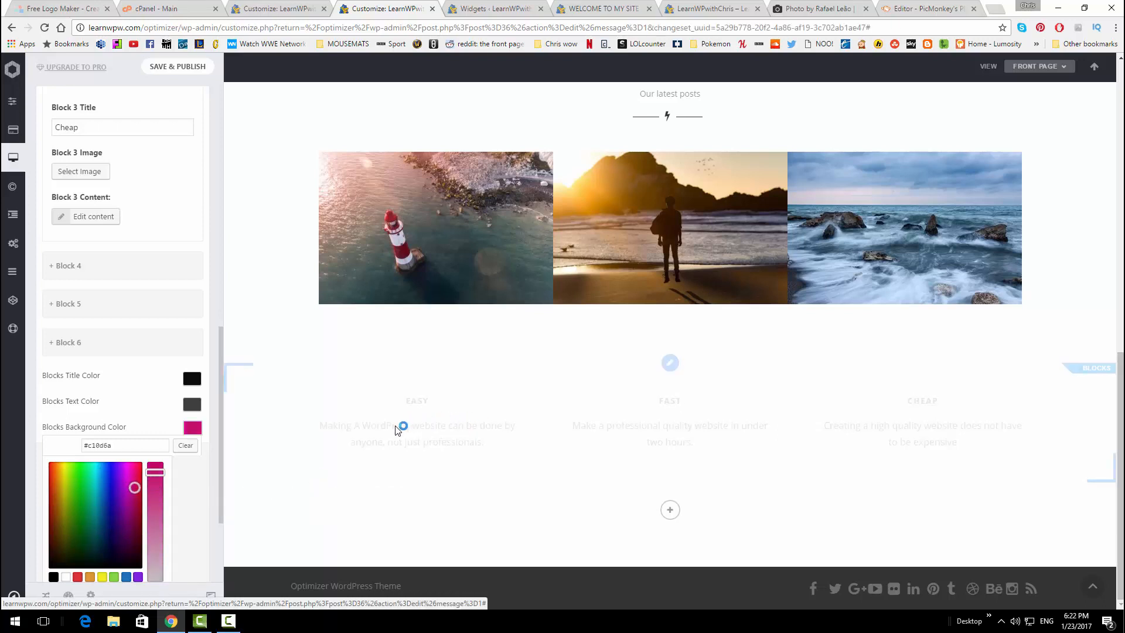
Try orange, then settle on white #ffffff for the Blocks background
click(97, 491)
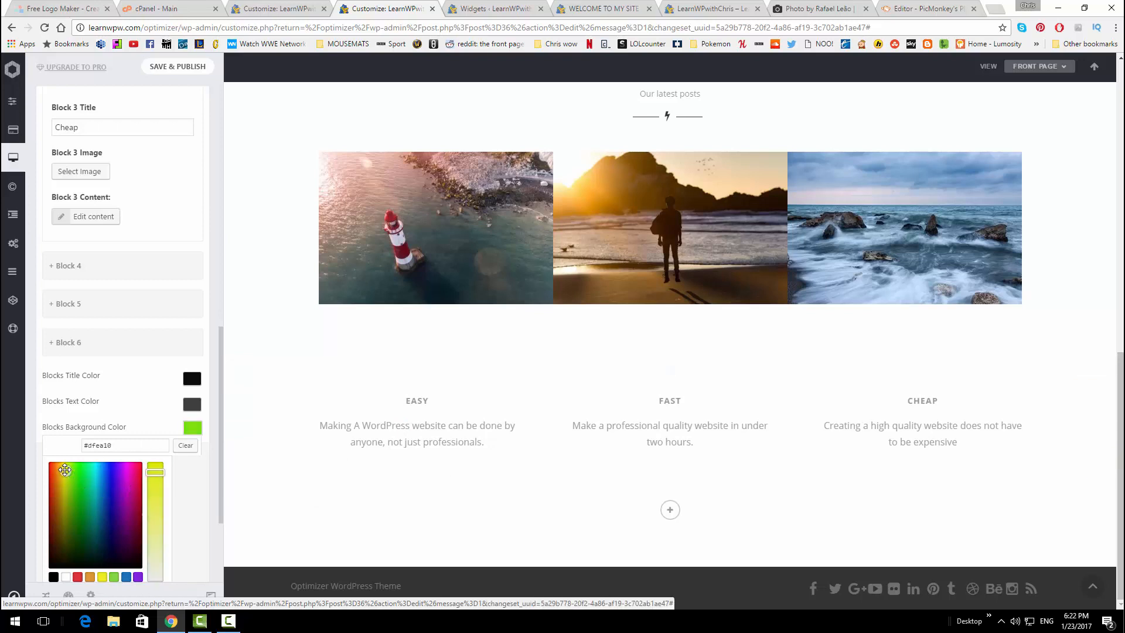
click(57, 468)
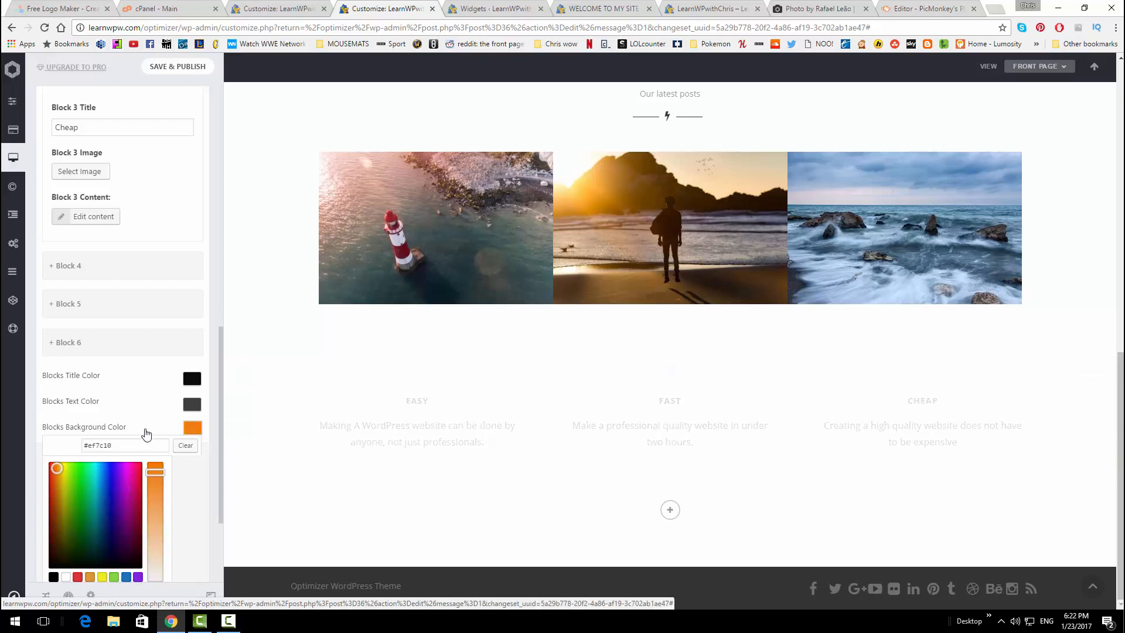
scroll(64, 482, down, 3)
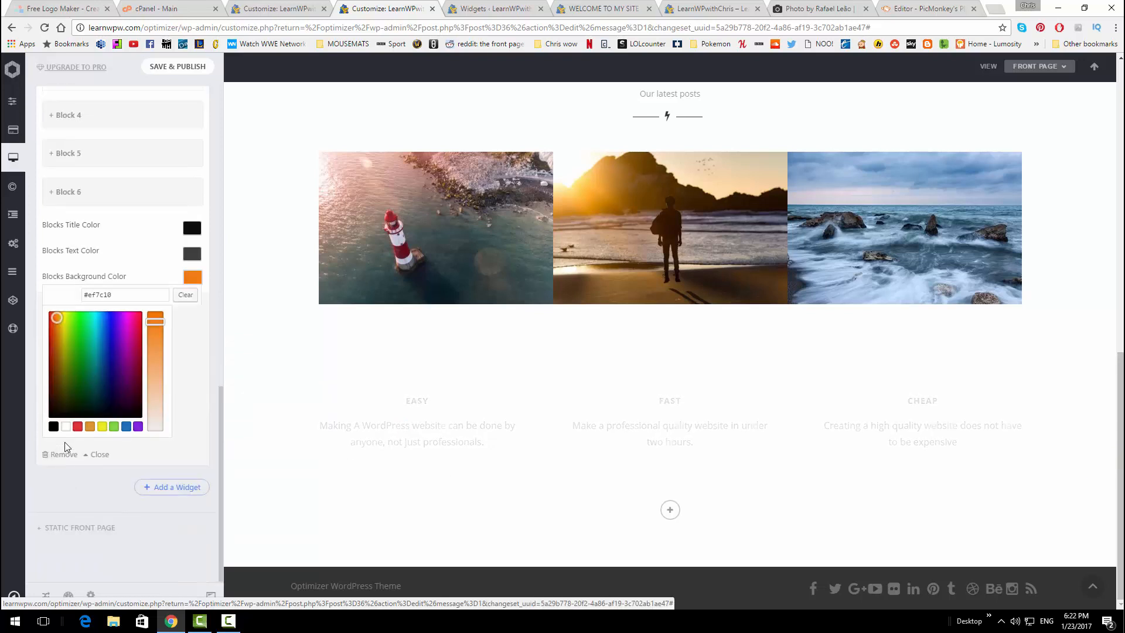
click(65, 426)
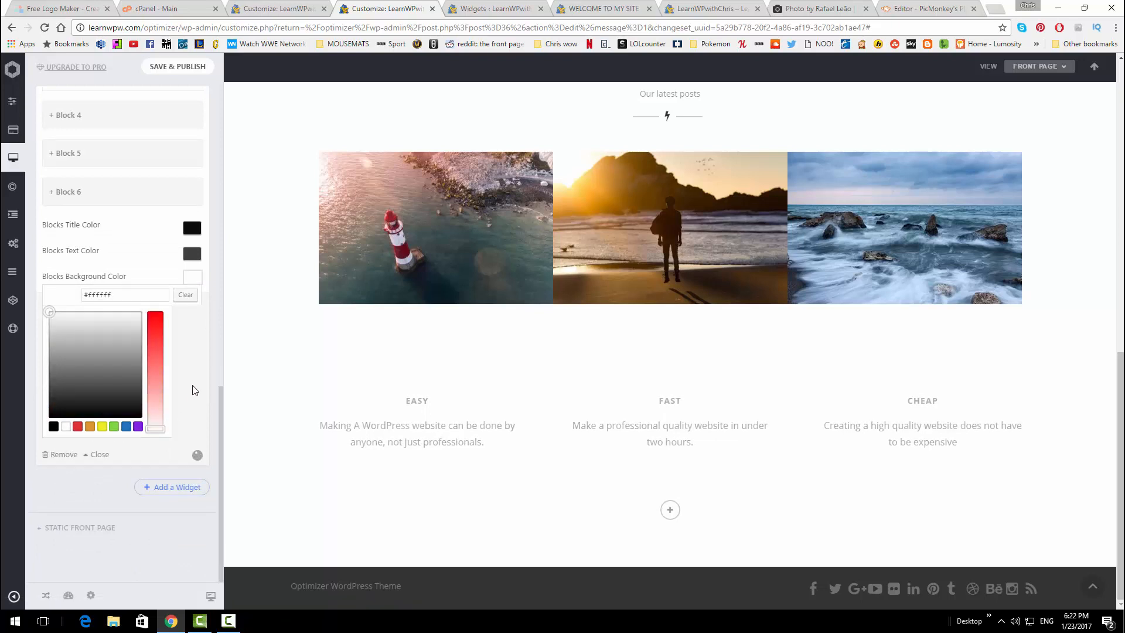
Publish the white Blocks background and view the live homepage
drag(219, 409, 196, 76)
click(196, 75)
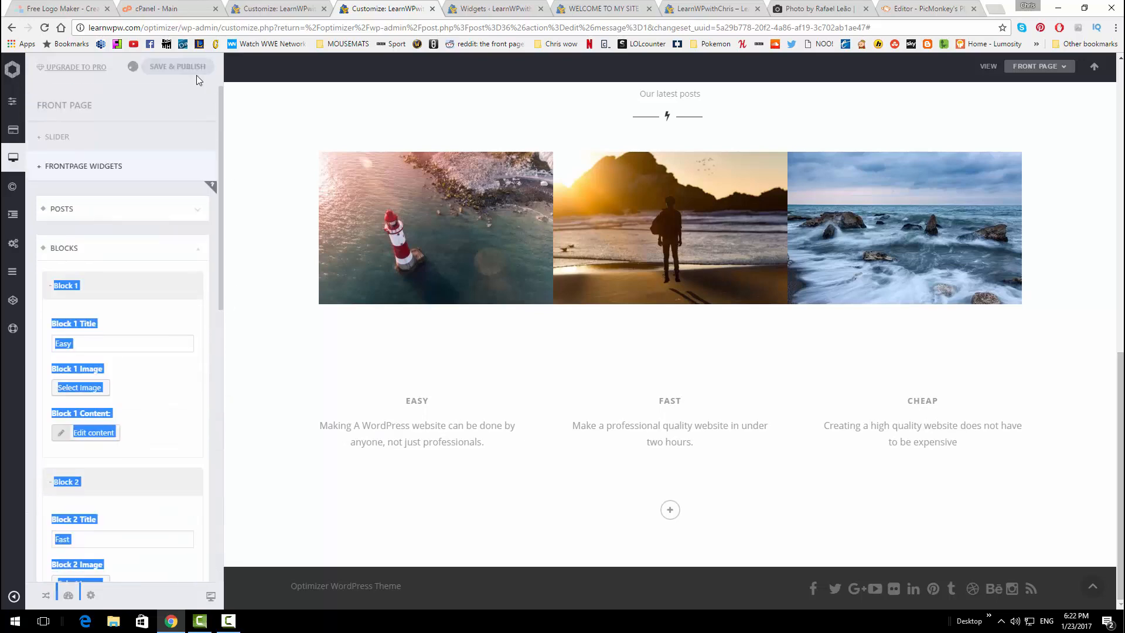
click(572, 6)
click(671, 6)
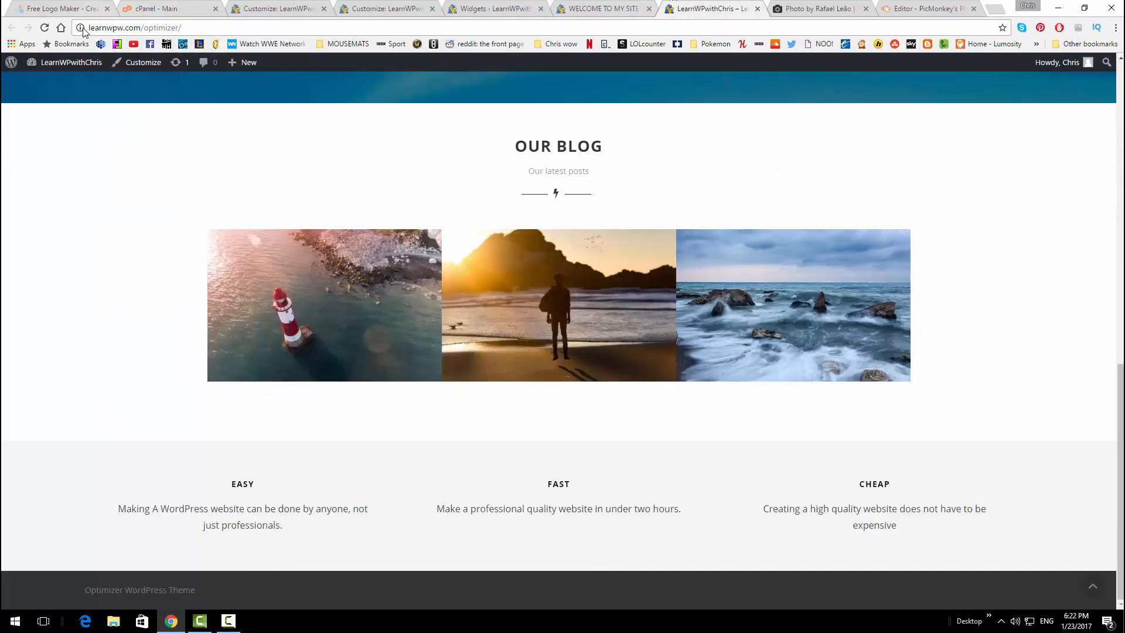
click(44, 28)
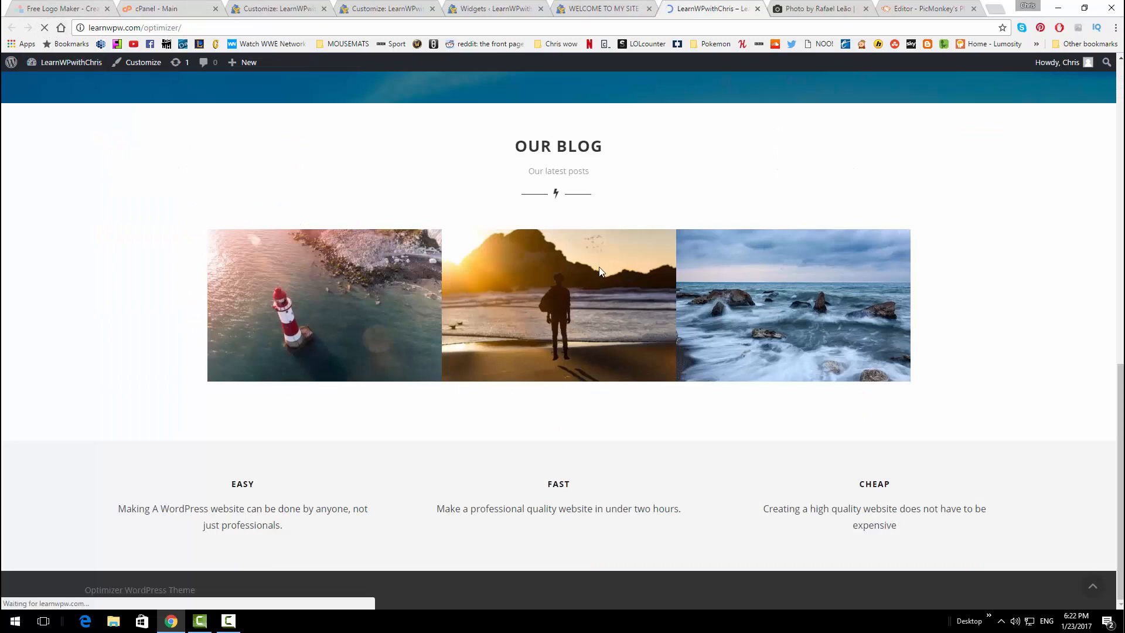
mouse_move(506, 291)
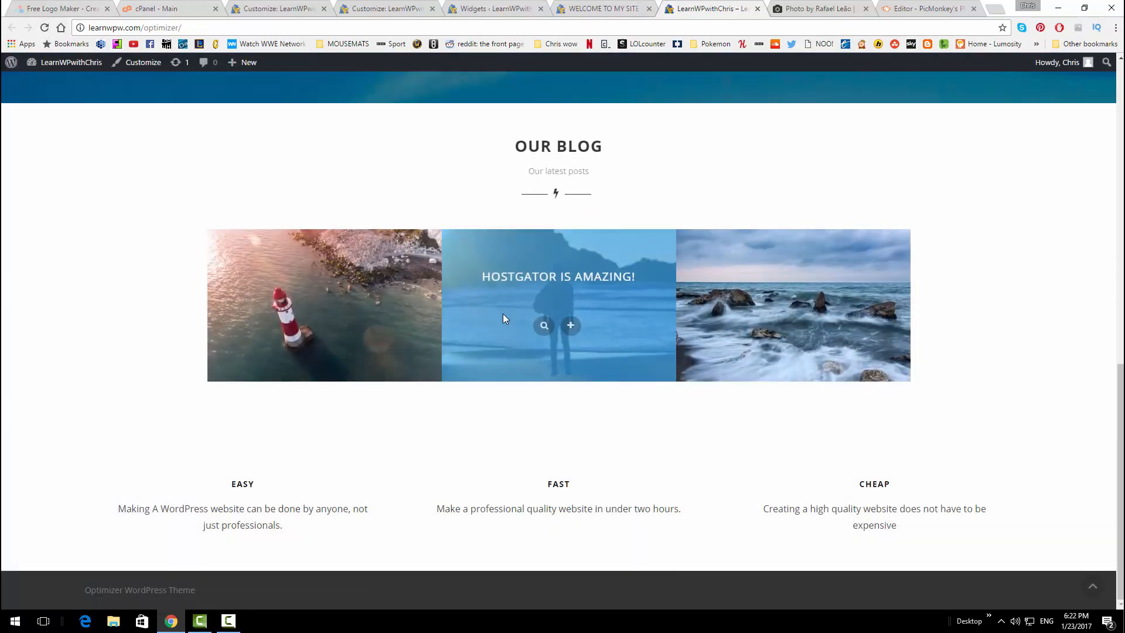
scroll(502, 316, up, 6)
scroll(509, 327, down, 6)
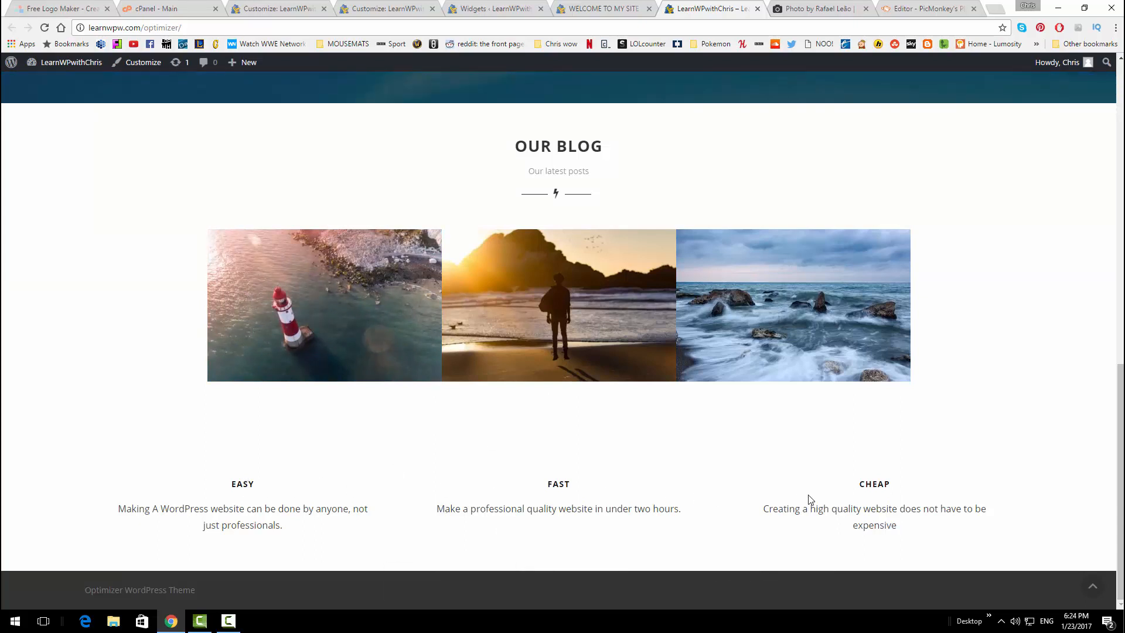
scroll(588, 320, up, 3)
click(386, 8)
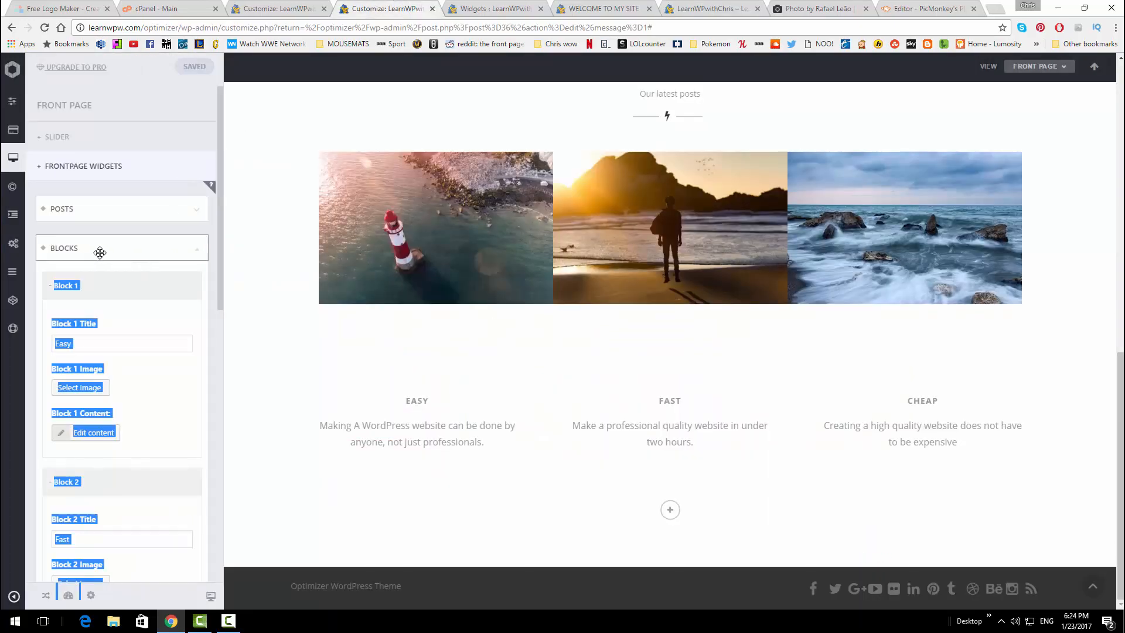
Move the Blocks section above the Posts section on the front page
drag(102, 242, 106, 194)
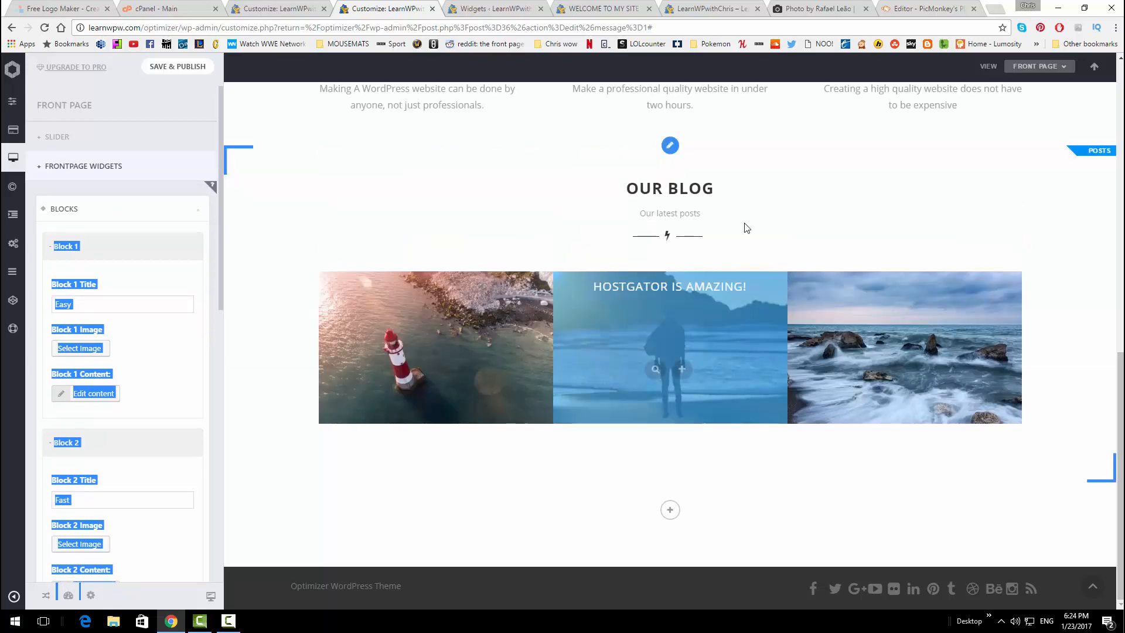
scroll(510, 298, up, 3)
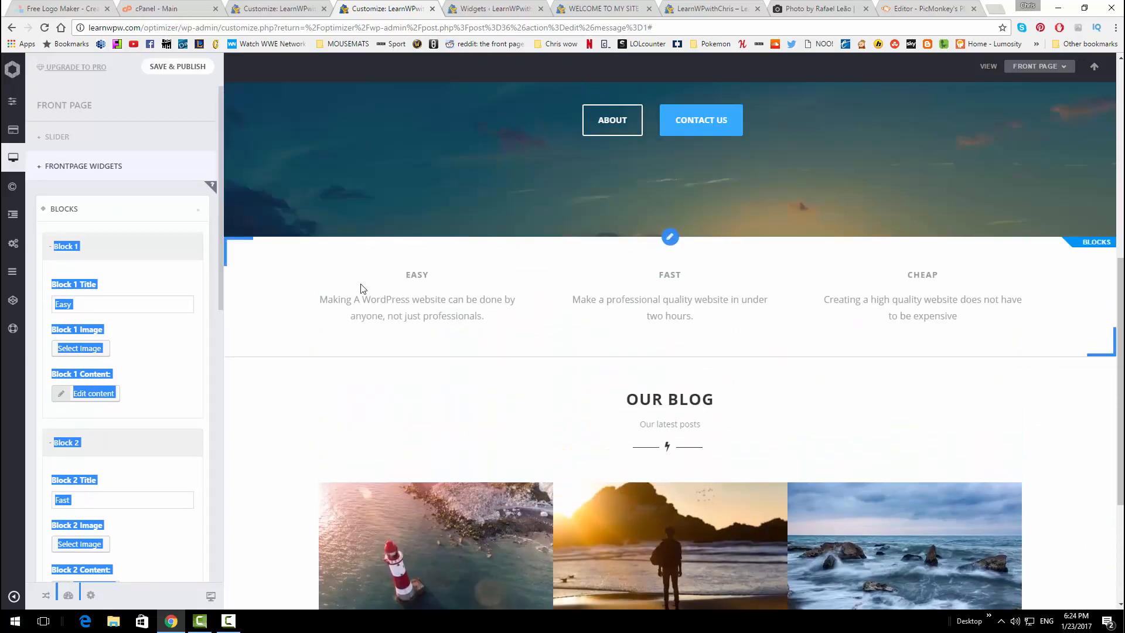
scroll(206, 467, down, 10)
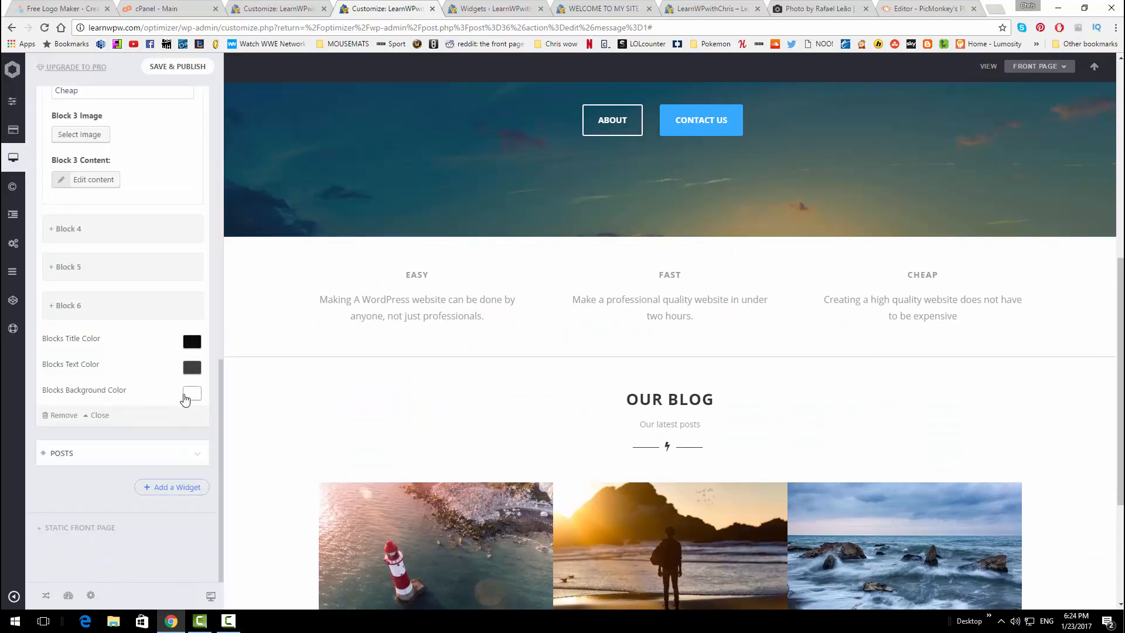
Set the Blocks background to light grey #efefef, publish, and view the live homepage
click(188, 393)
click(52, 433)
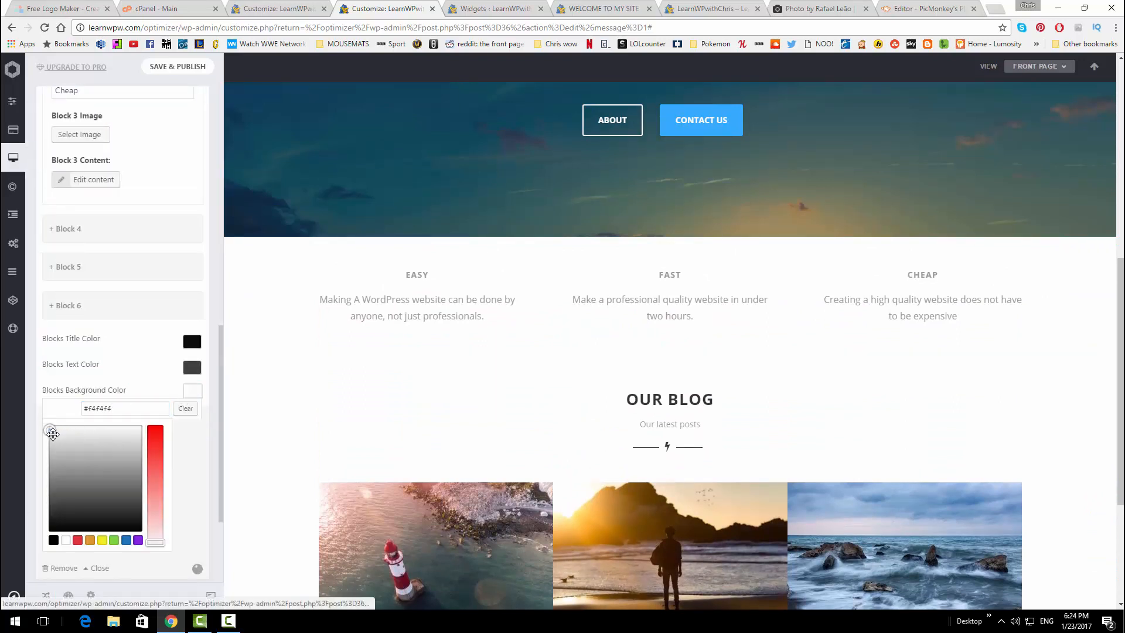
scroll(117, 381, down, 3)
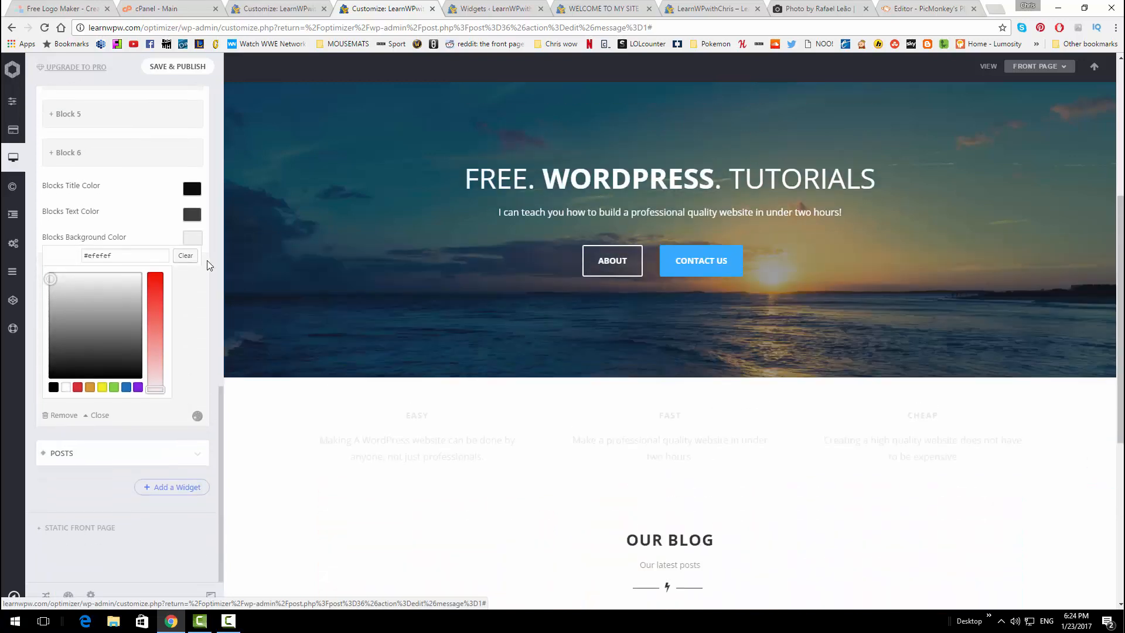
click(178, 66)
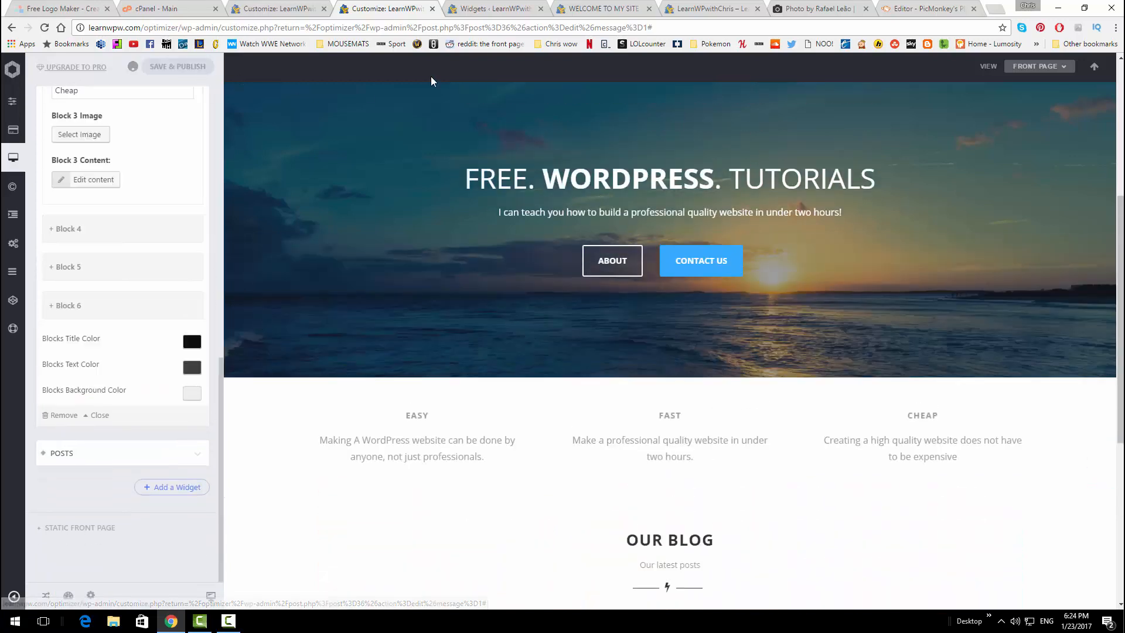
click(669, 6)
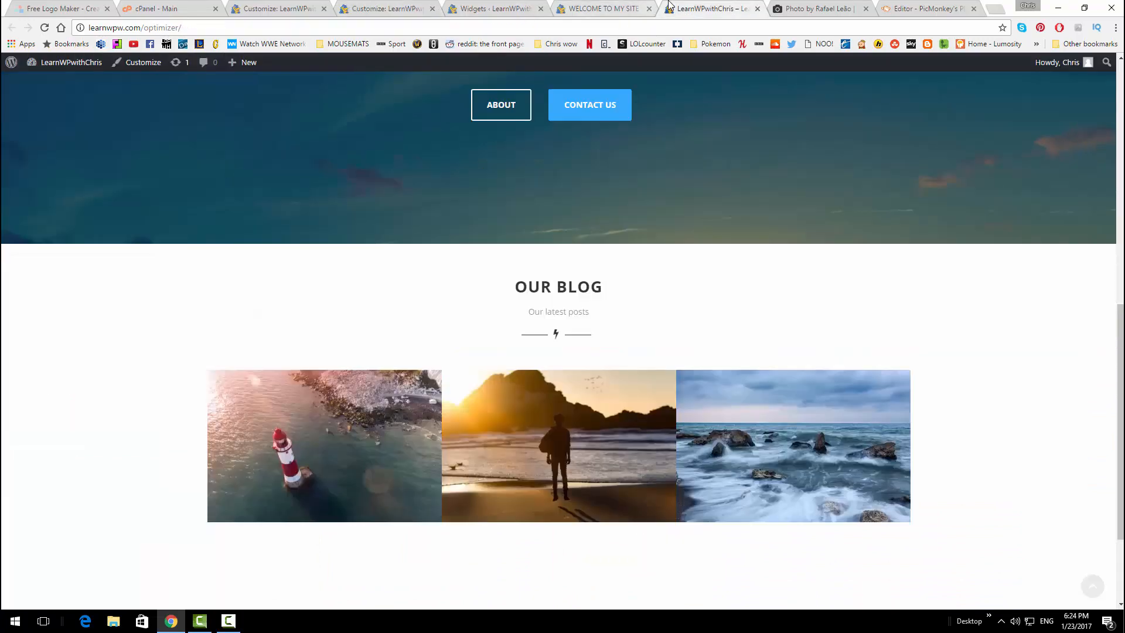
Reload the live homepage to check the grey Easy, Fast, Cheap blocks, then return to the Customizer
click(44, 28)
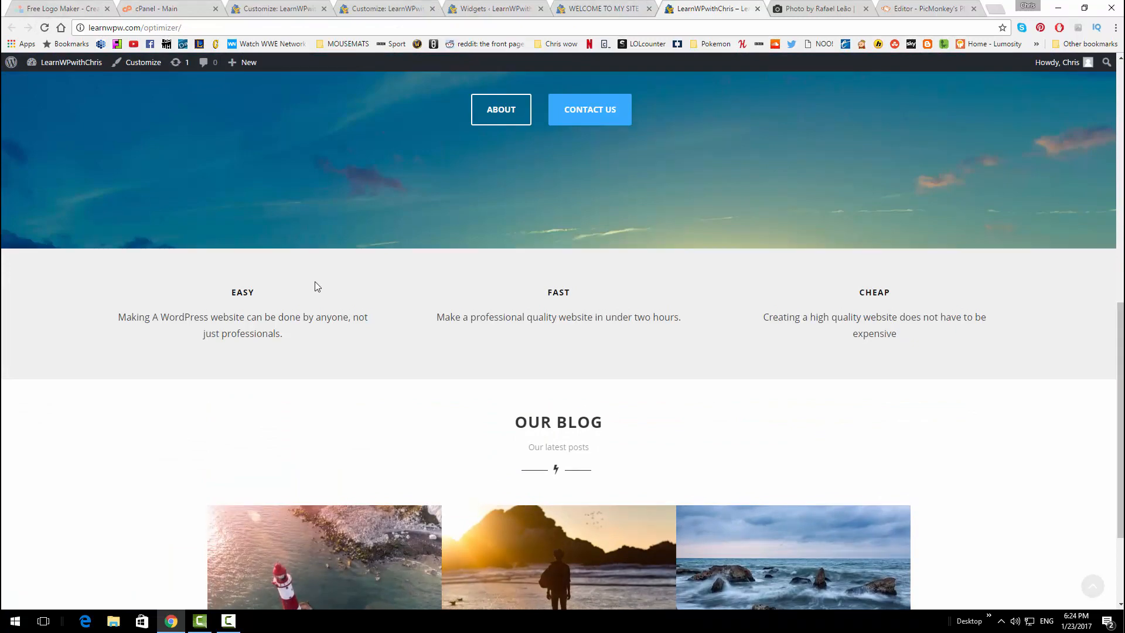
scroll(328, 293, up, 5)
scroll(438, 367, down, 6)
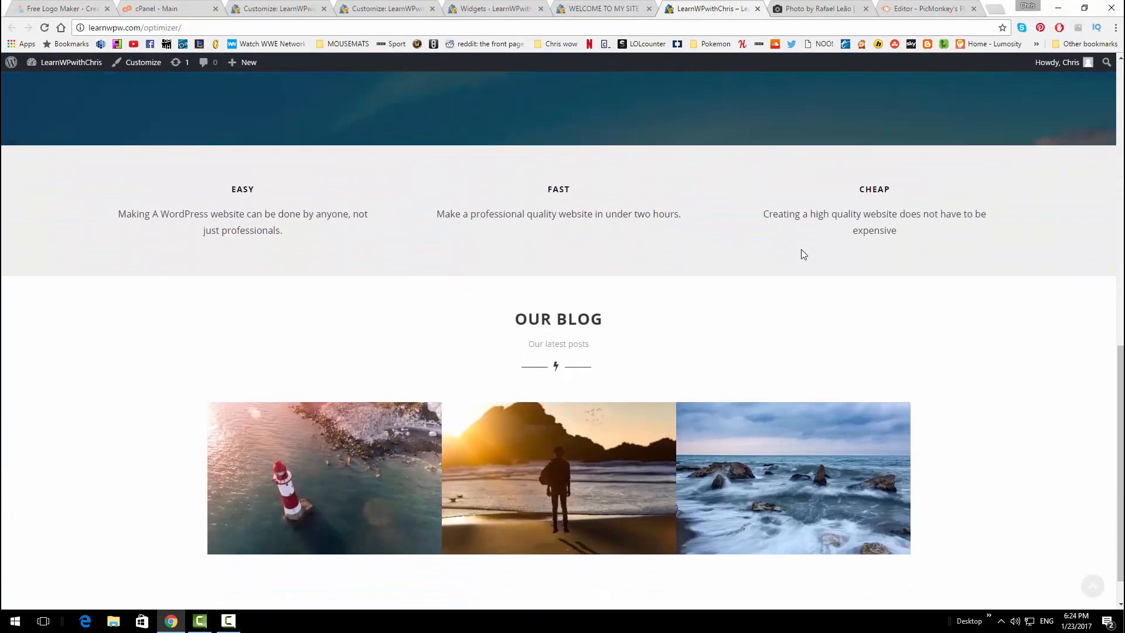
scroll(656, 245, down, 2)
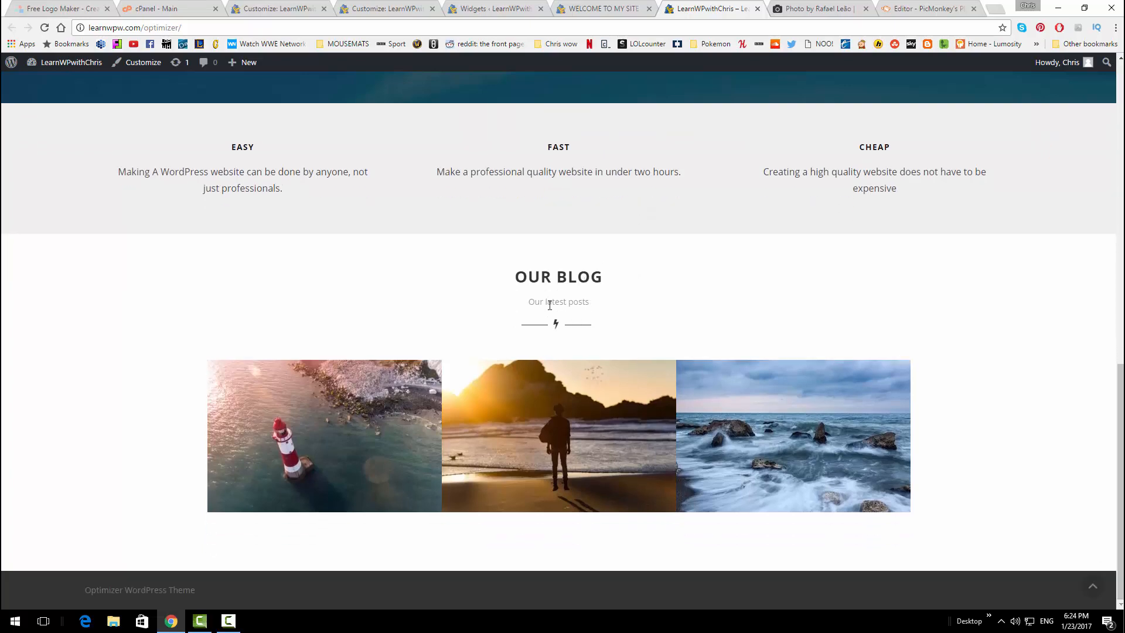
scroll(598, 389, up, 3)
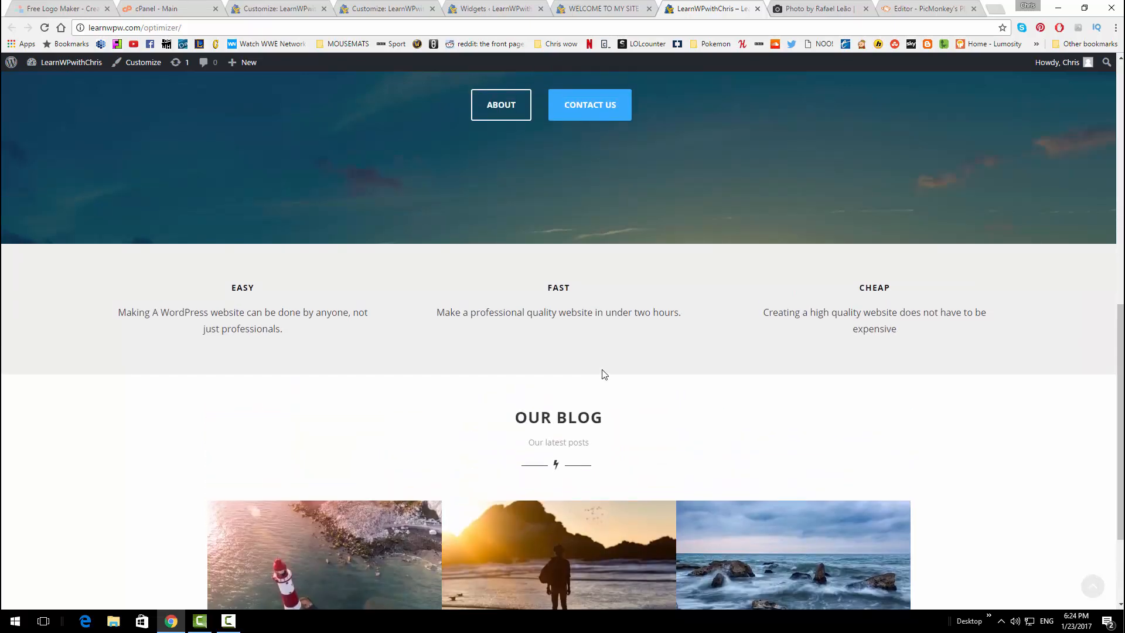
scroll(586, 380, up, 3)
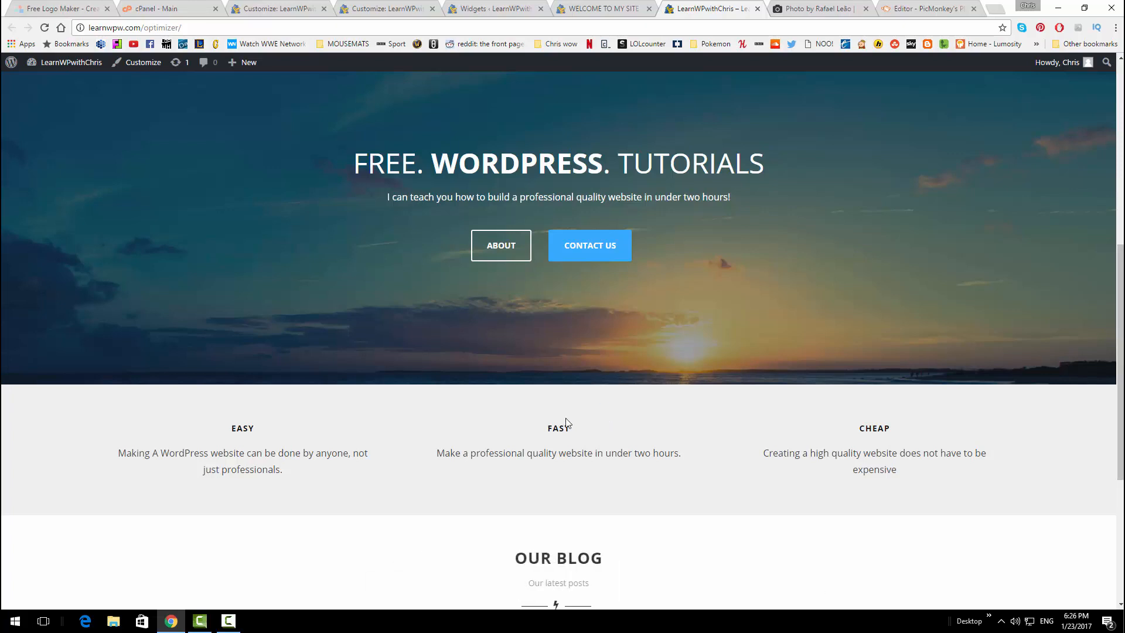
click(395, 6)
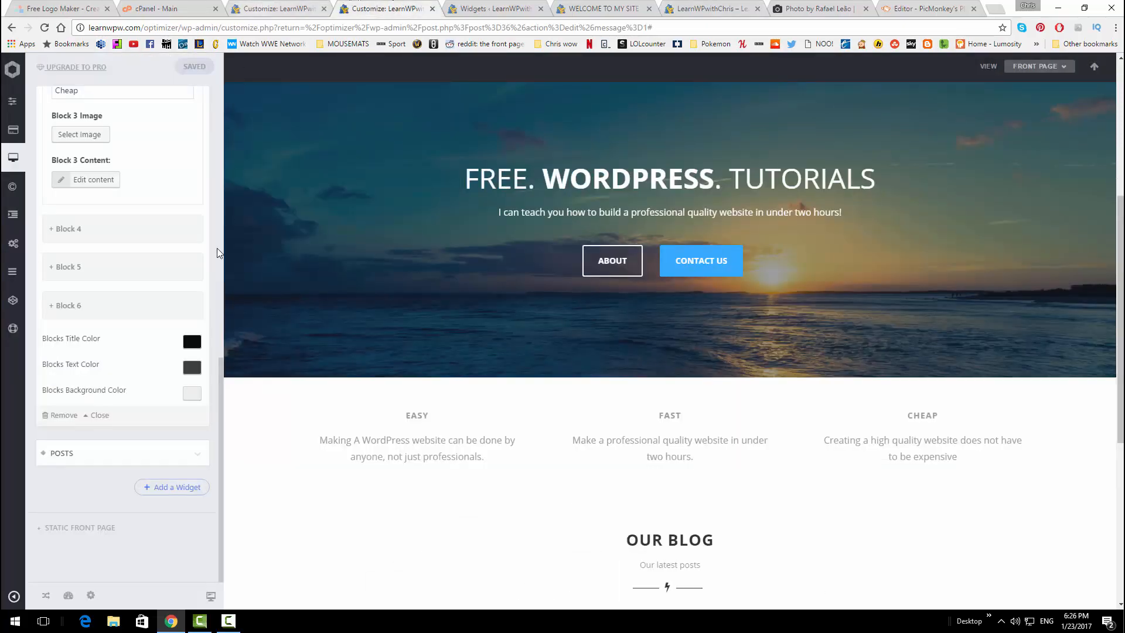
Upload logo.png and set it as the Easy block image
scroll(145, 293, up, 3)
scroll(145, 293, up, 6)
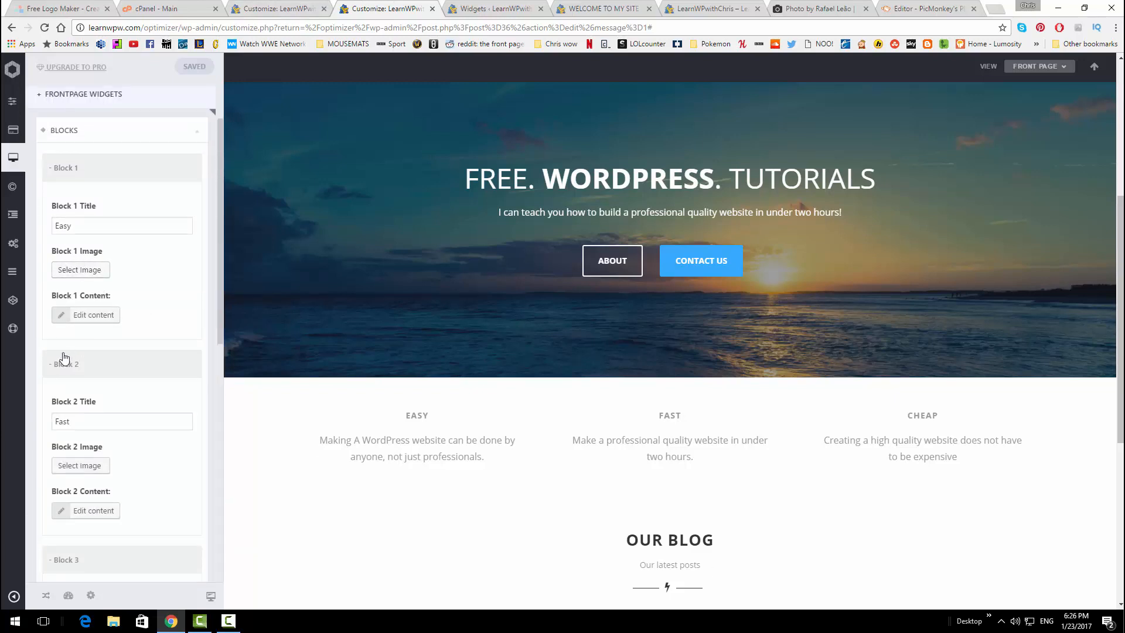
click(90, 272)
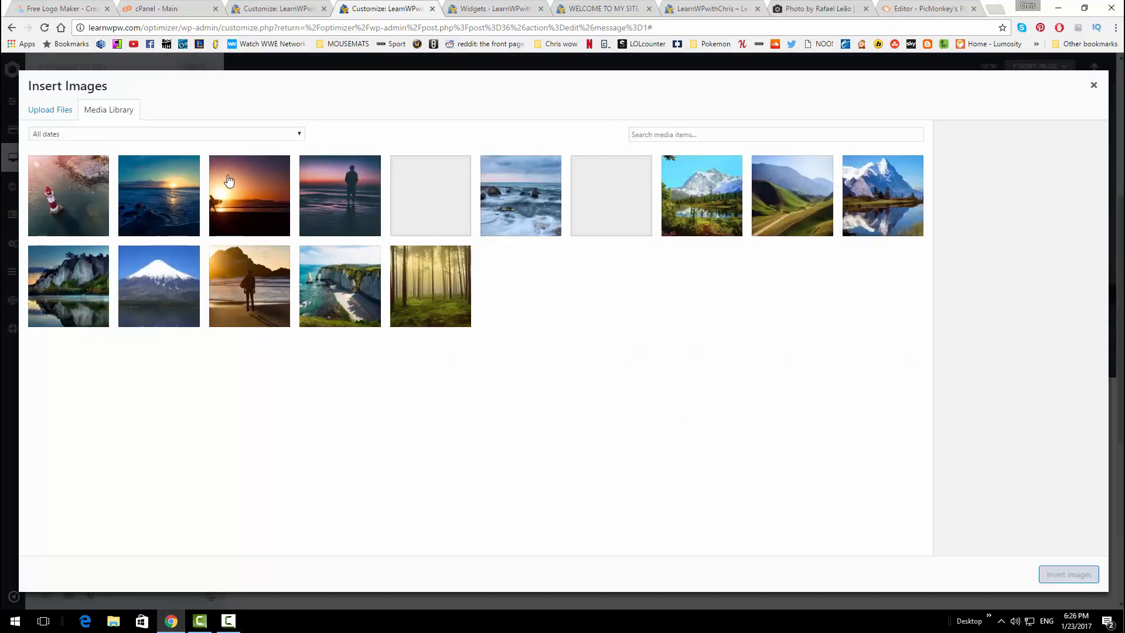
click(62, 116)
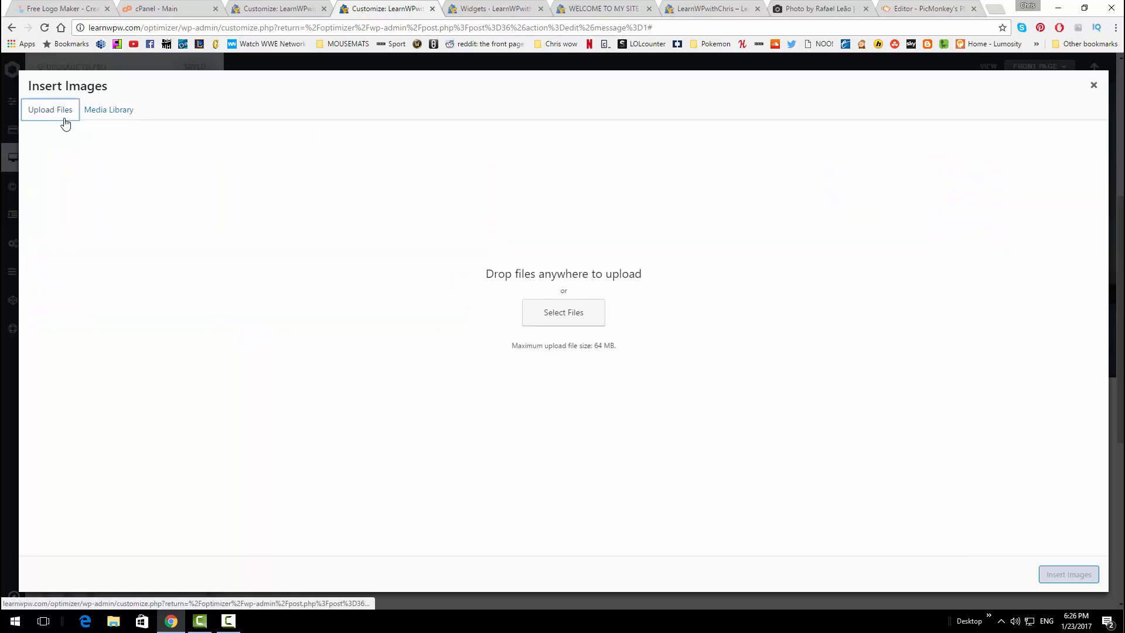
click(595, 323)
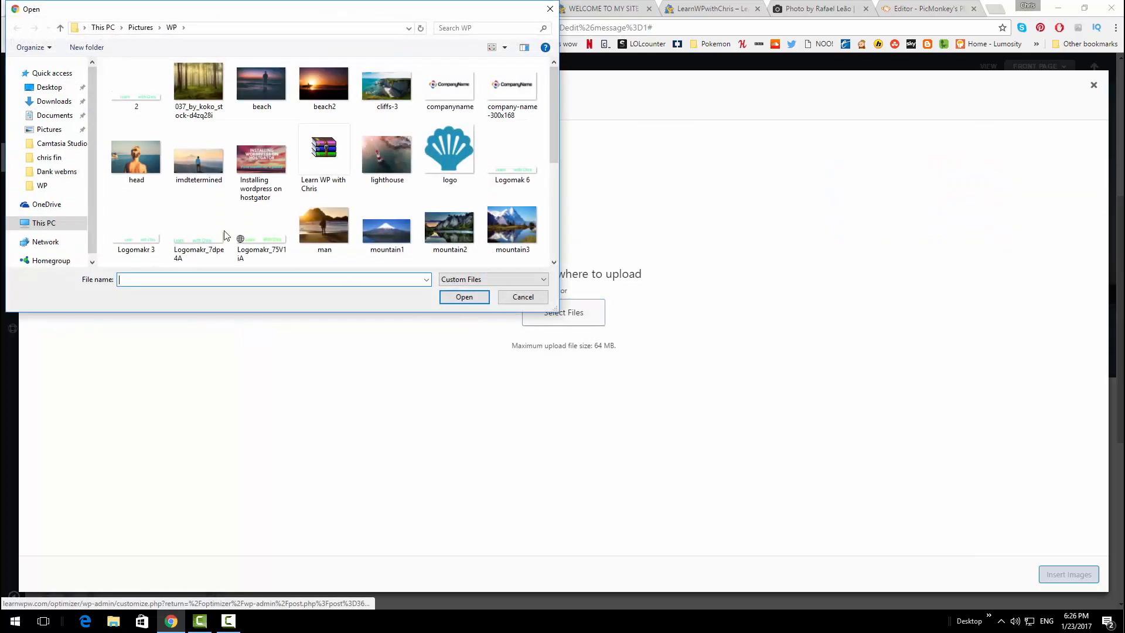
scroll(311, 161, down, 2)
scroll(384, 160, up, 2)
click(465, 150)
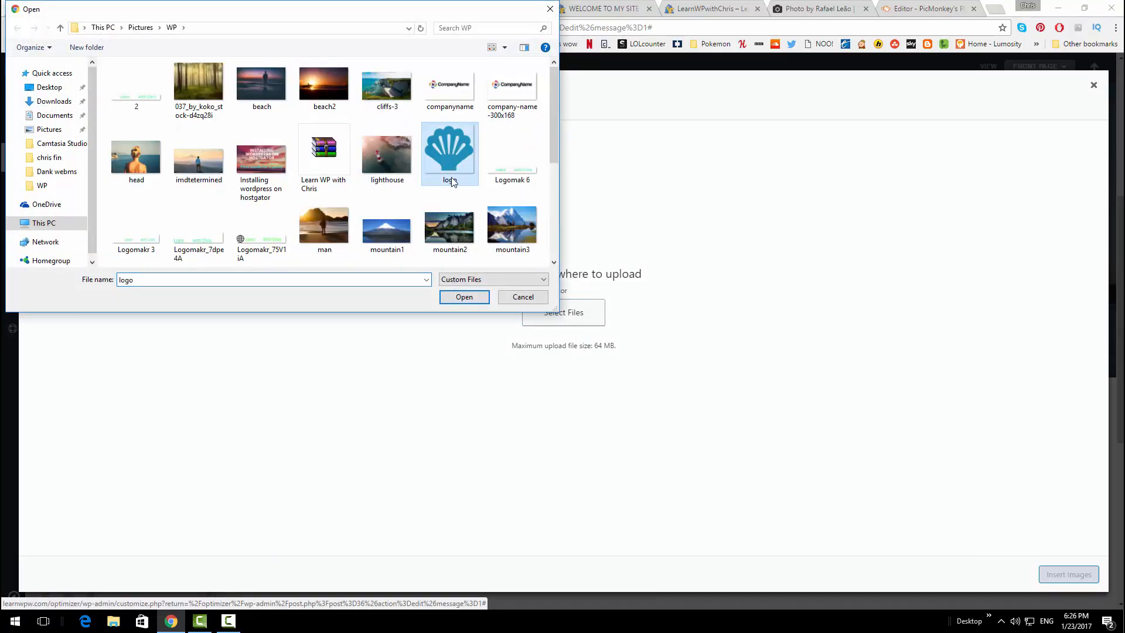
click(464, 296)
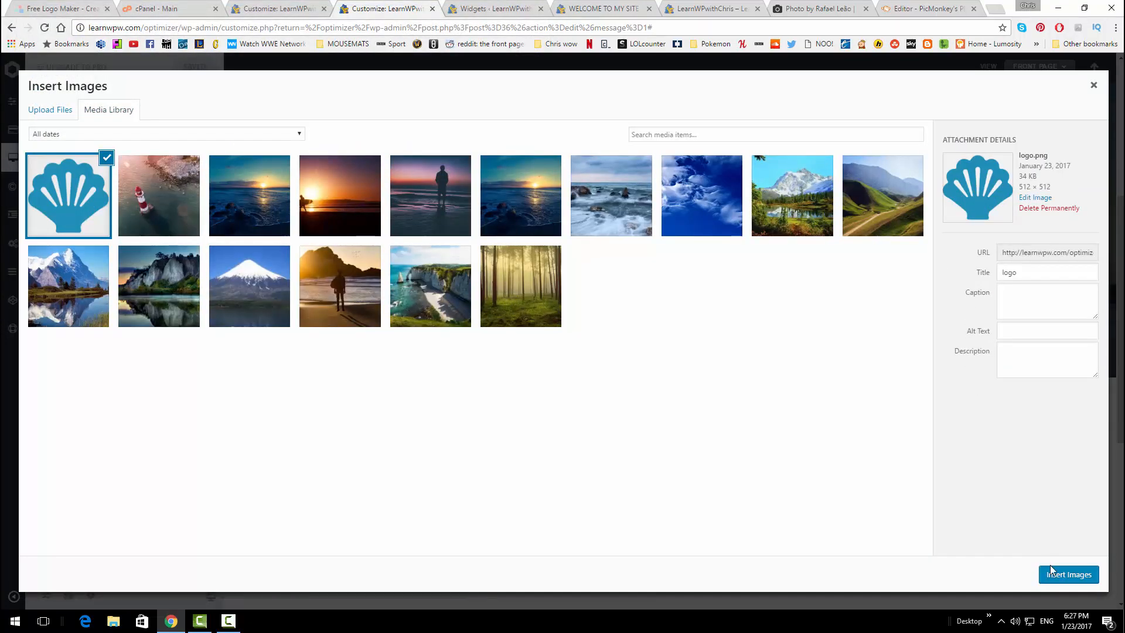
click(1055, 577)
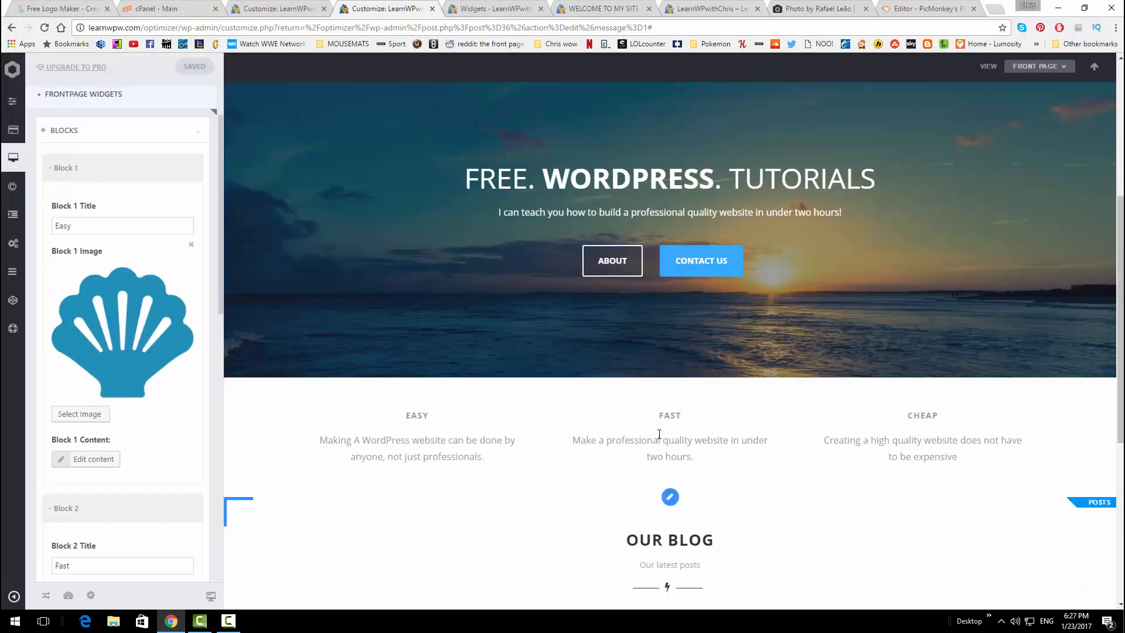
Review the oversized logo in the preview and start choosing a replacement Easy image
scroll(516, 384, down, 3)
scroll(305, 363, up, 4)
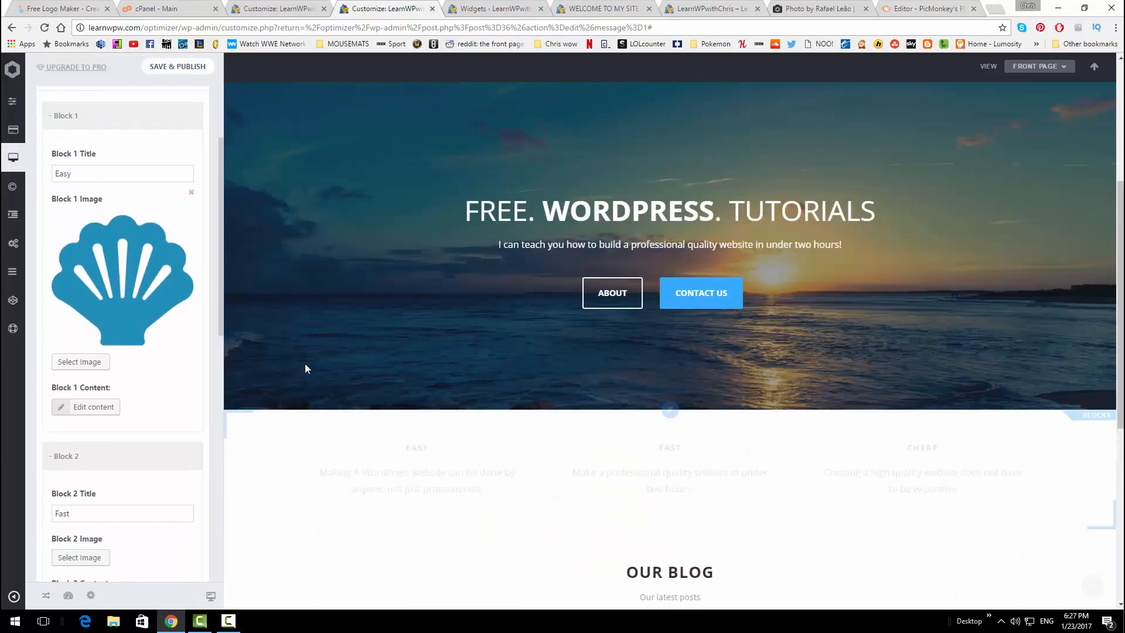
scroll(448, 382, down, 7)
scroll(410, 375, up, 2)
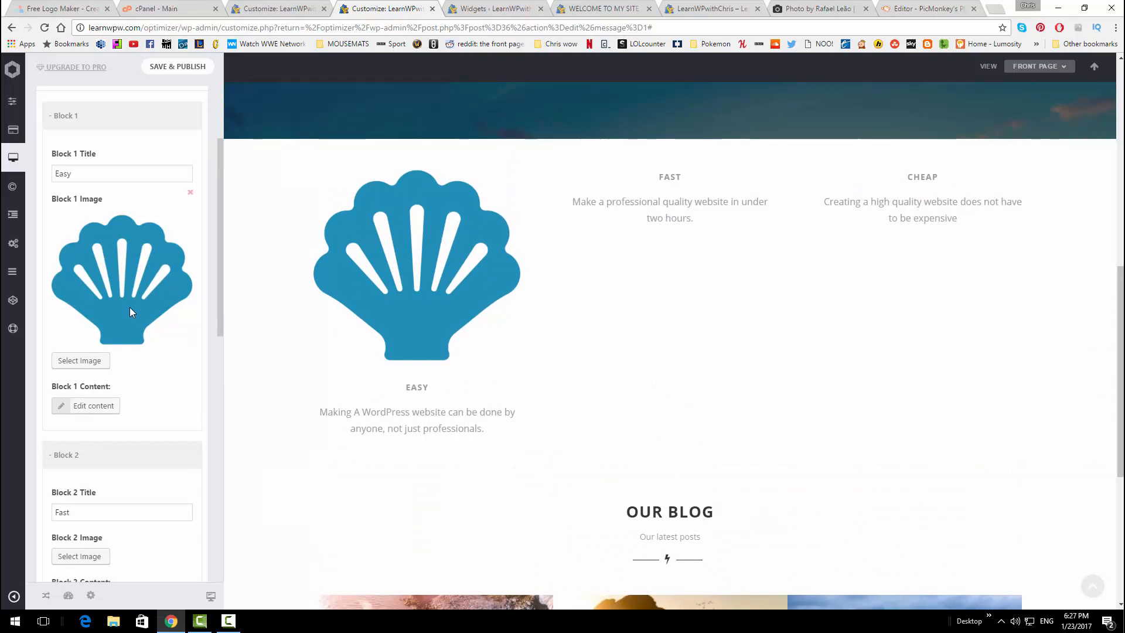
click(104, 360)
Upload smallshell.png and set it as the Easy block image
click(52, 109)
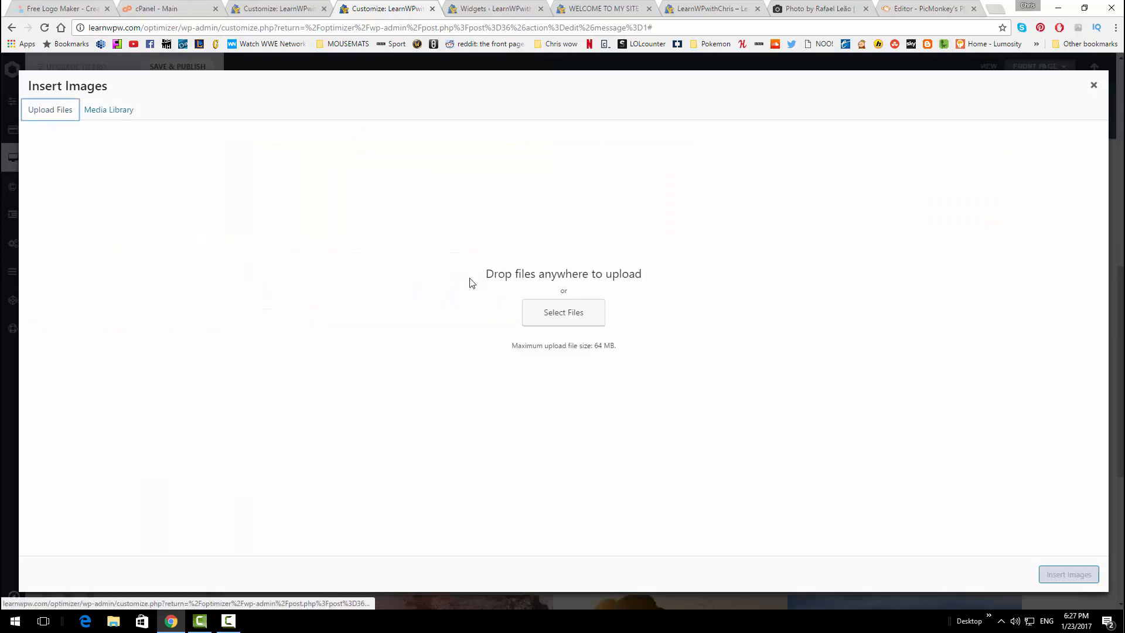
click(540, 308)
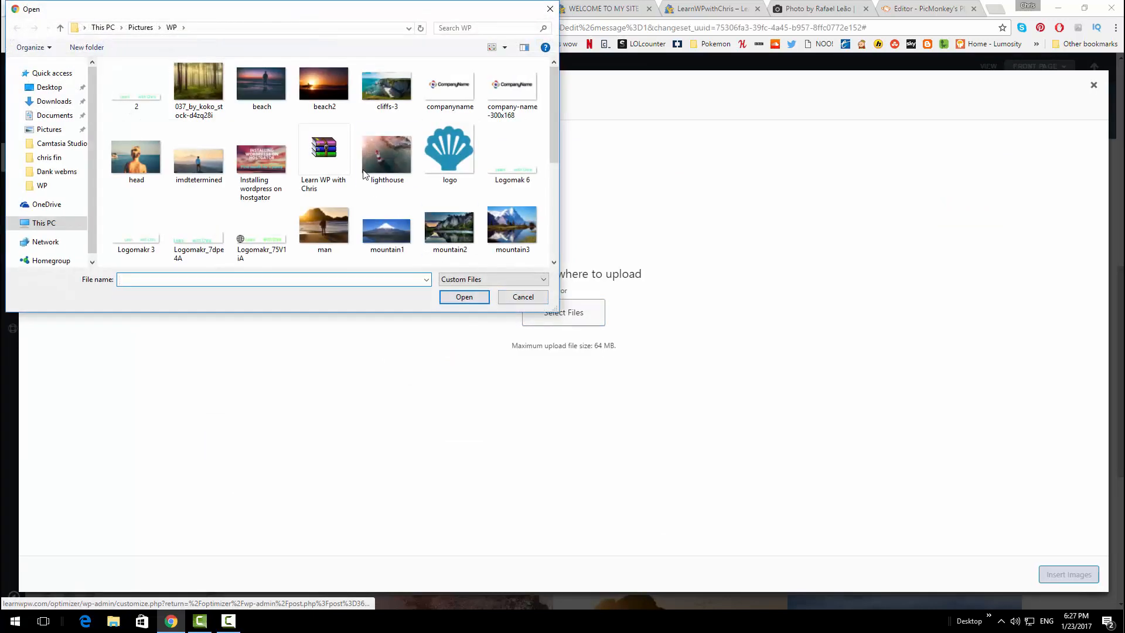
scroll(363, 174, down, 5)
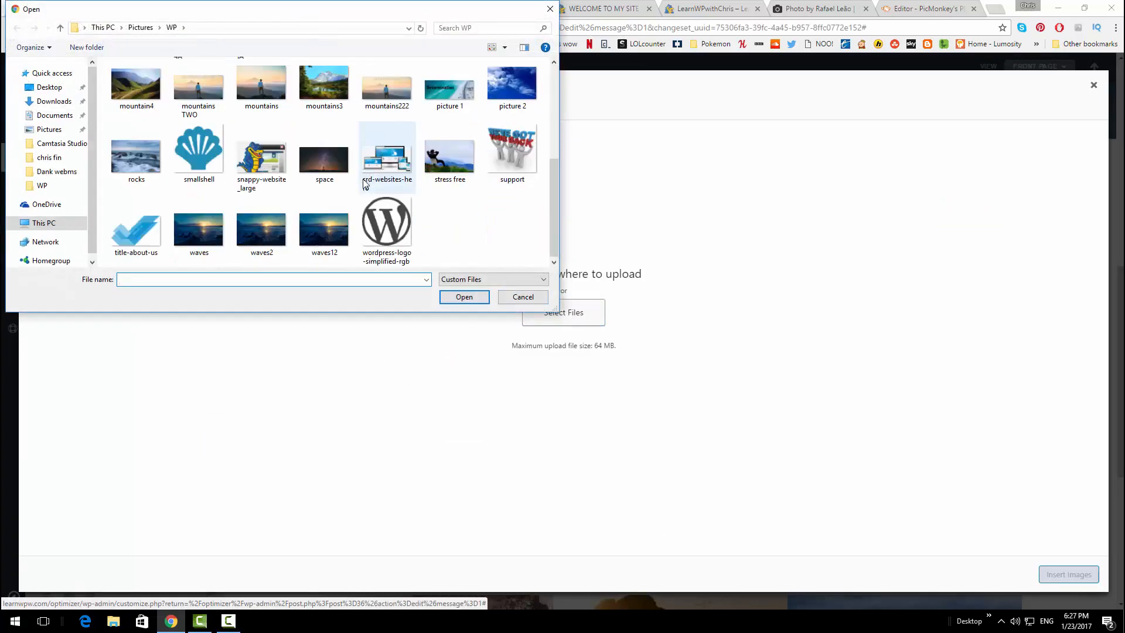
click(211, 156)
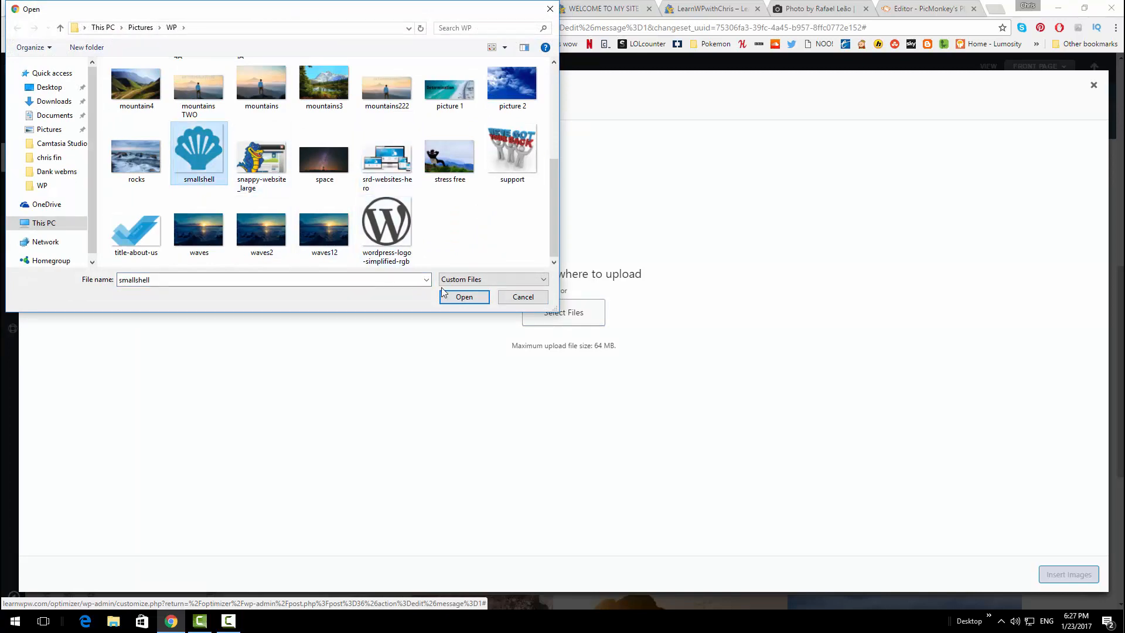
click(463, 297)
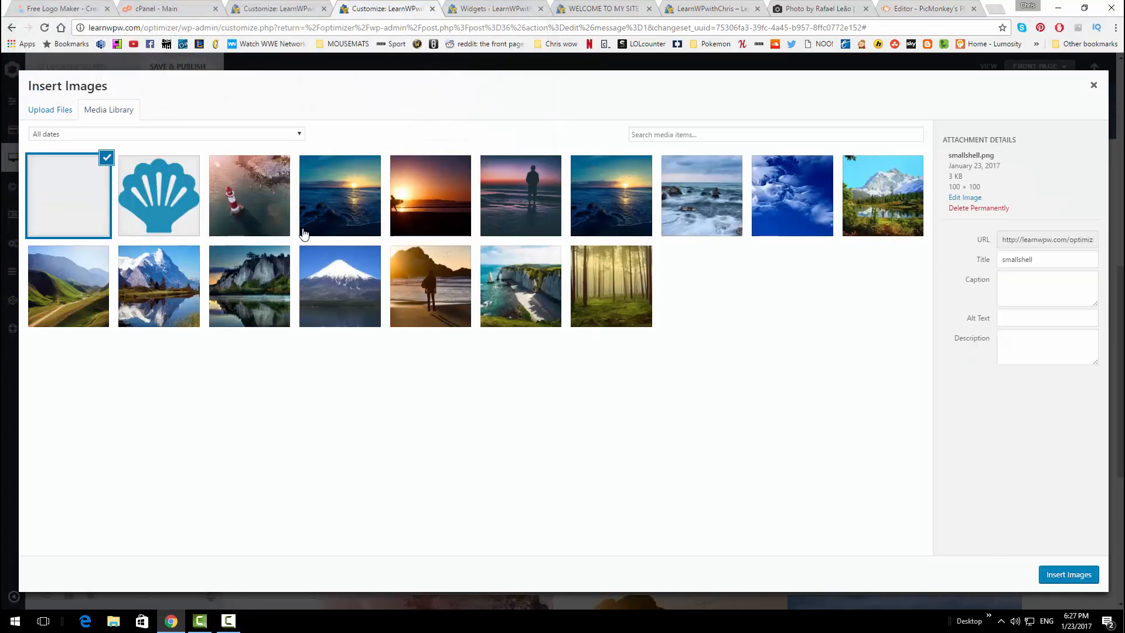
click(1064, 575)
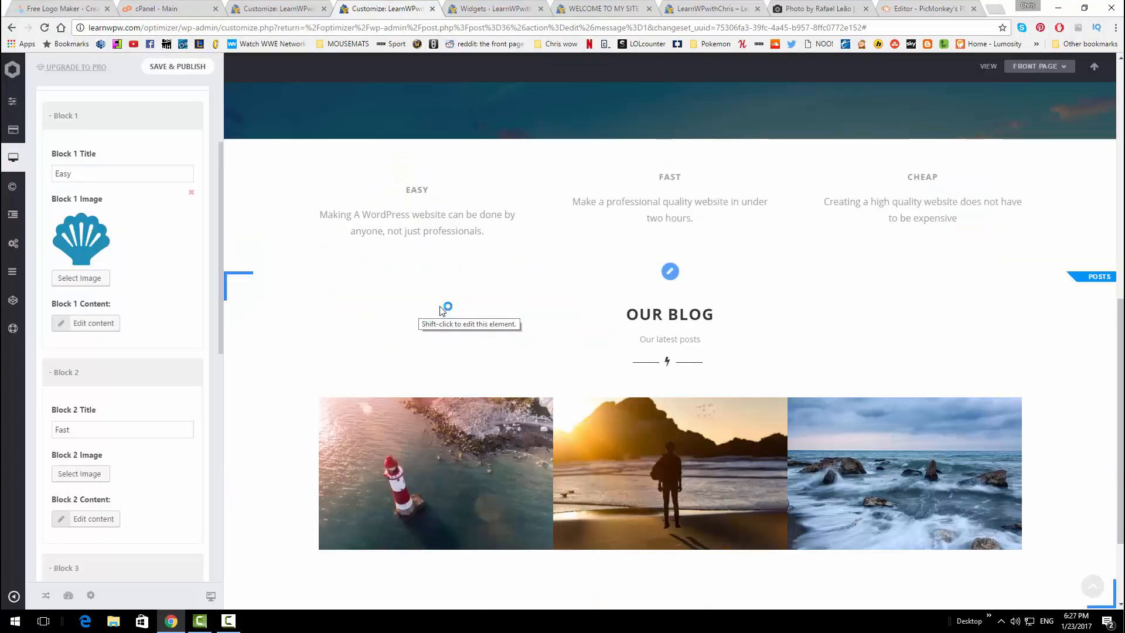
Set the same small shell image for the Fast and Cheap blocks
scroll(100, 427, down, 2)
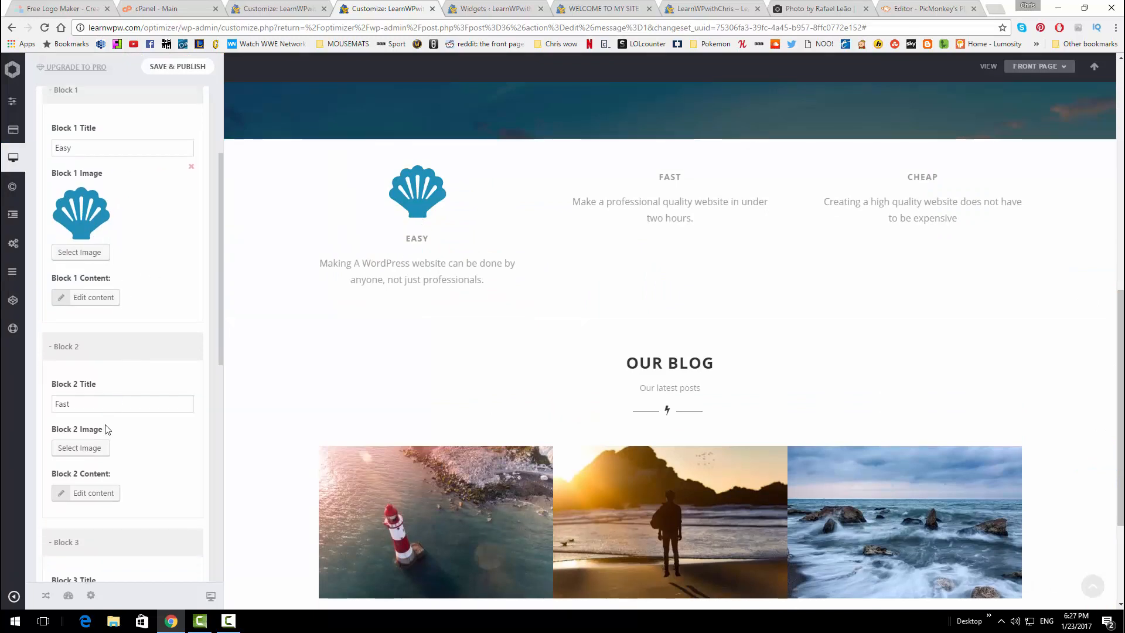
click(94, 419)
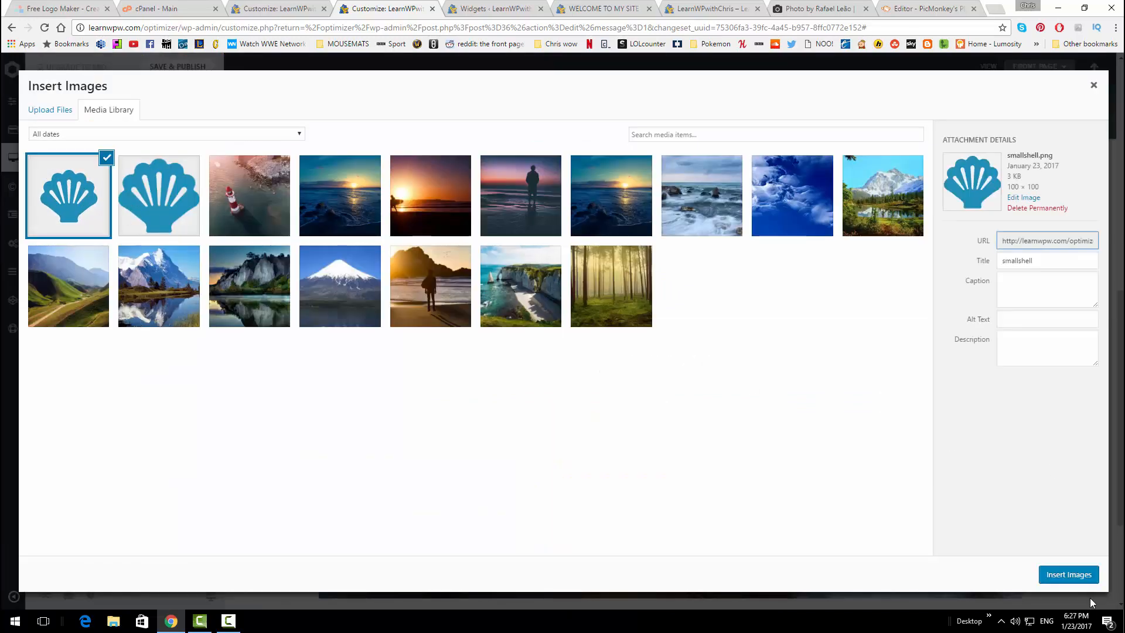
click(1068, 574)
scroll(107, 398, down, 3)
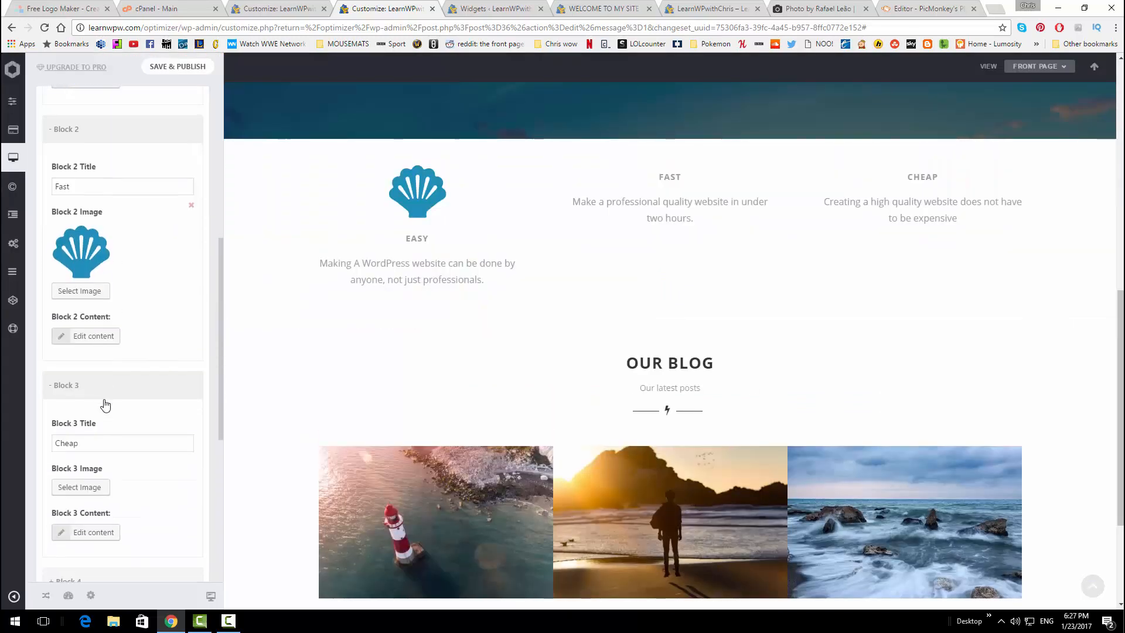
scroll(101, 390, down, 1)
click(94, 429)
click(93, 212)
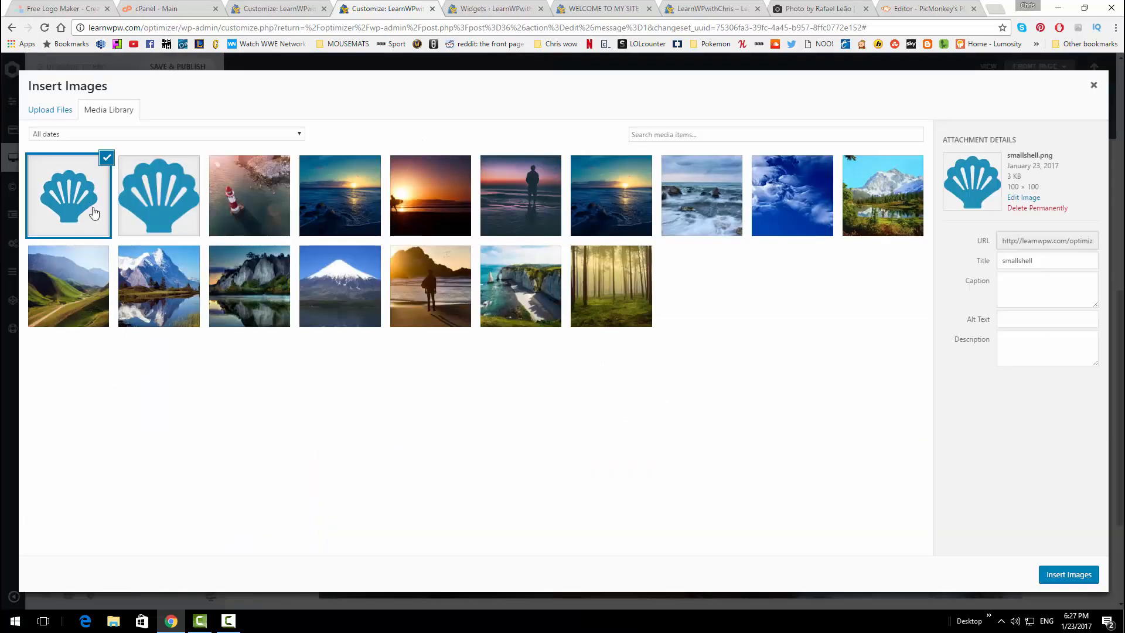
click(1068, 574)
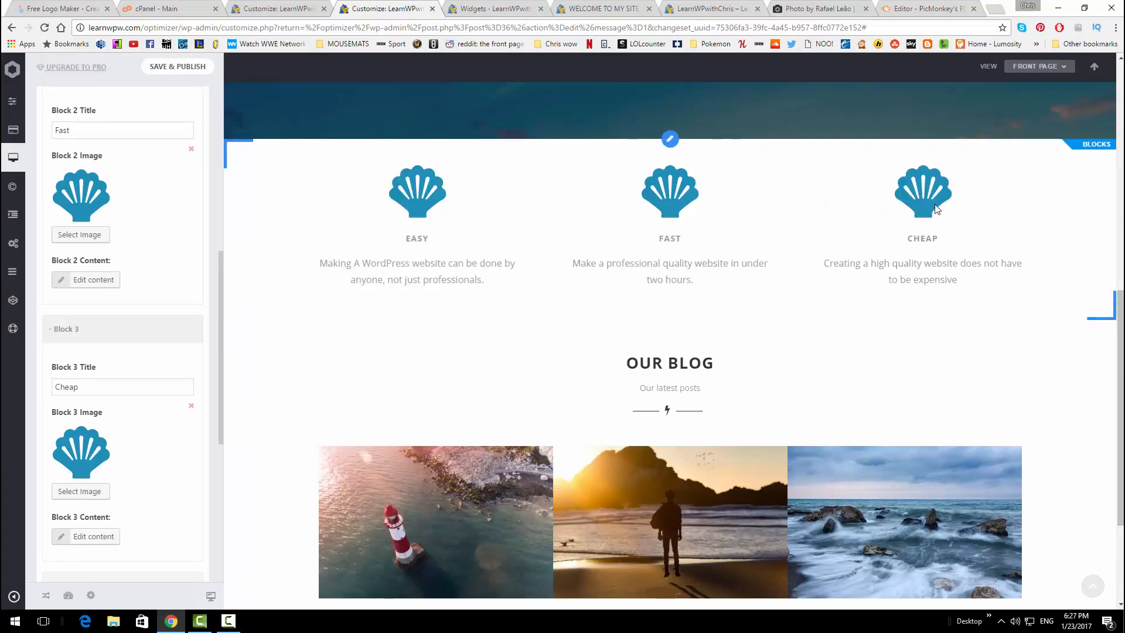
Publish the Customizer changes and reload the live front page
scroll(758, 249, up, 7)
scroll(760, 266, down, 4)
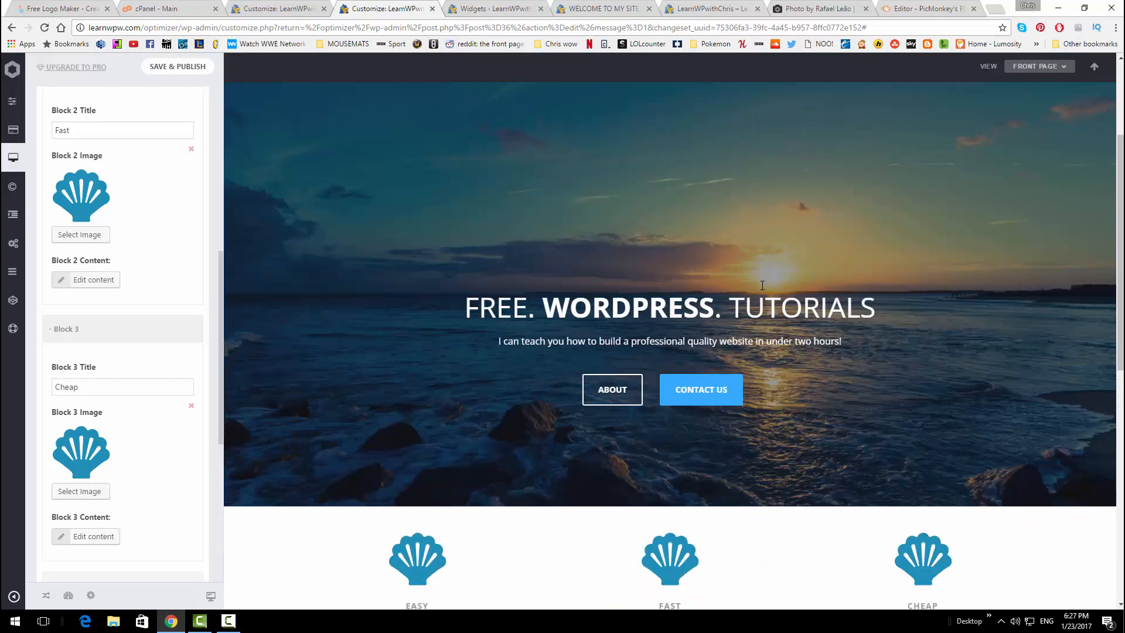
scroll(673, 378, down, 6)
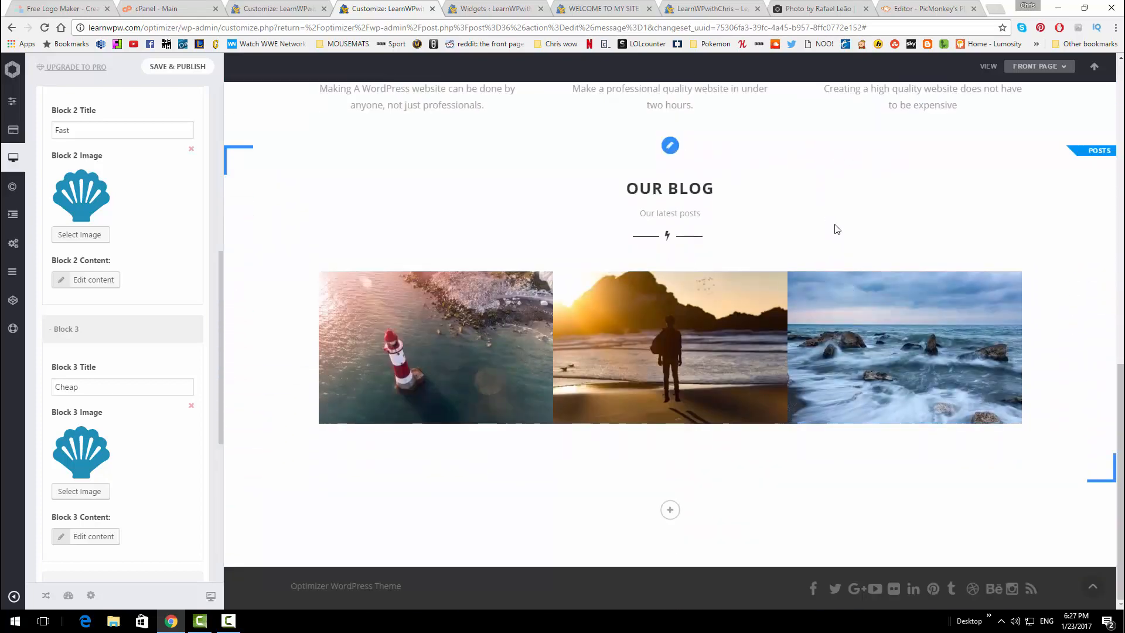
scroll(826, 253, up, 3)
scroll(825, 252, up, 3)
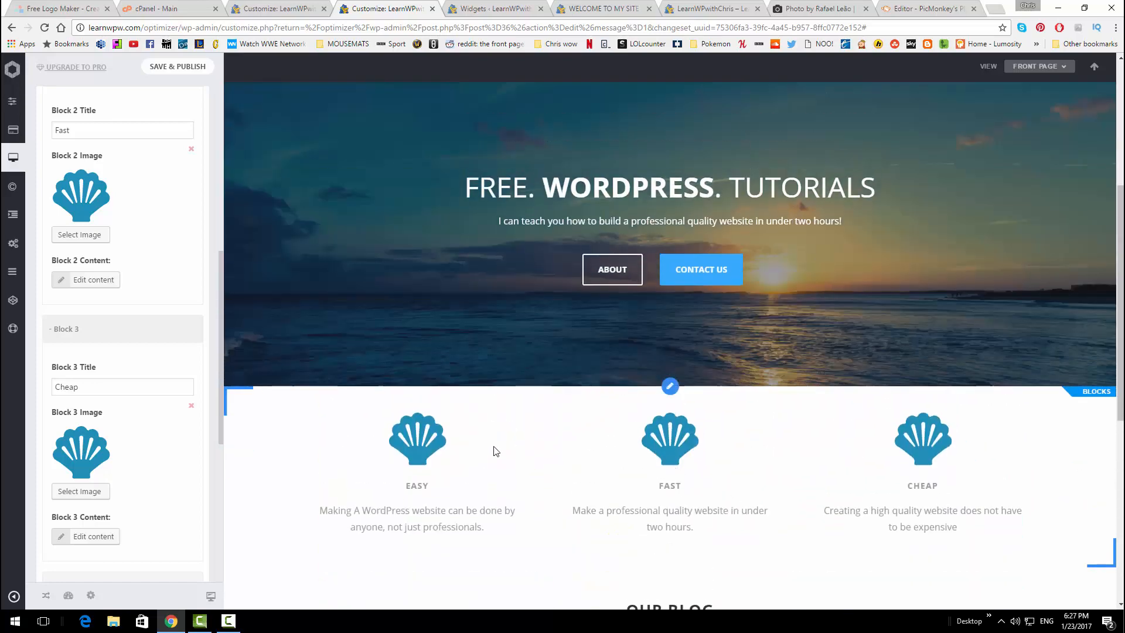
click(193, 68)
click(671, 5)
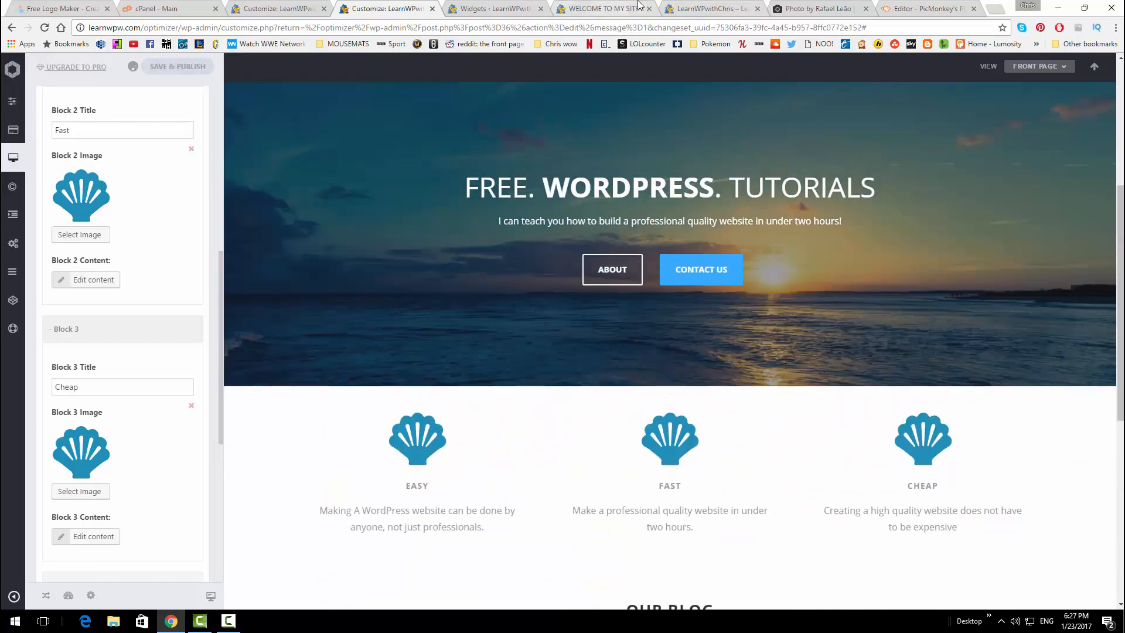
click(44, 30)
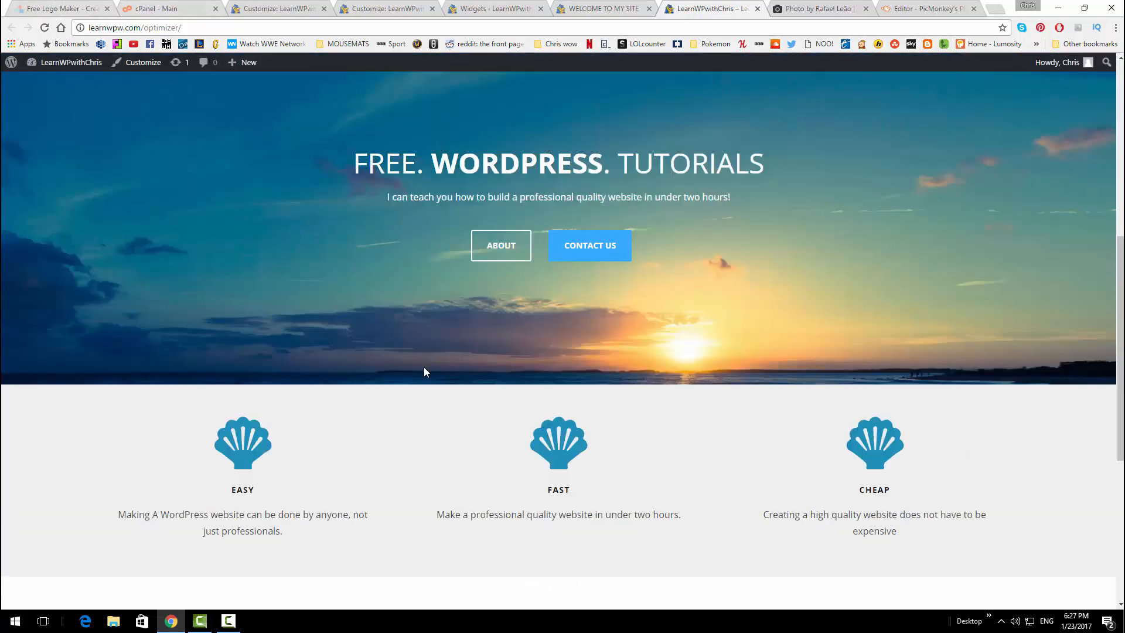
Scroll the live front page to check the shell-icon blocks and blog, then go to ABOUT
scroll(439, 359, down, 2)
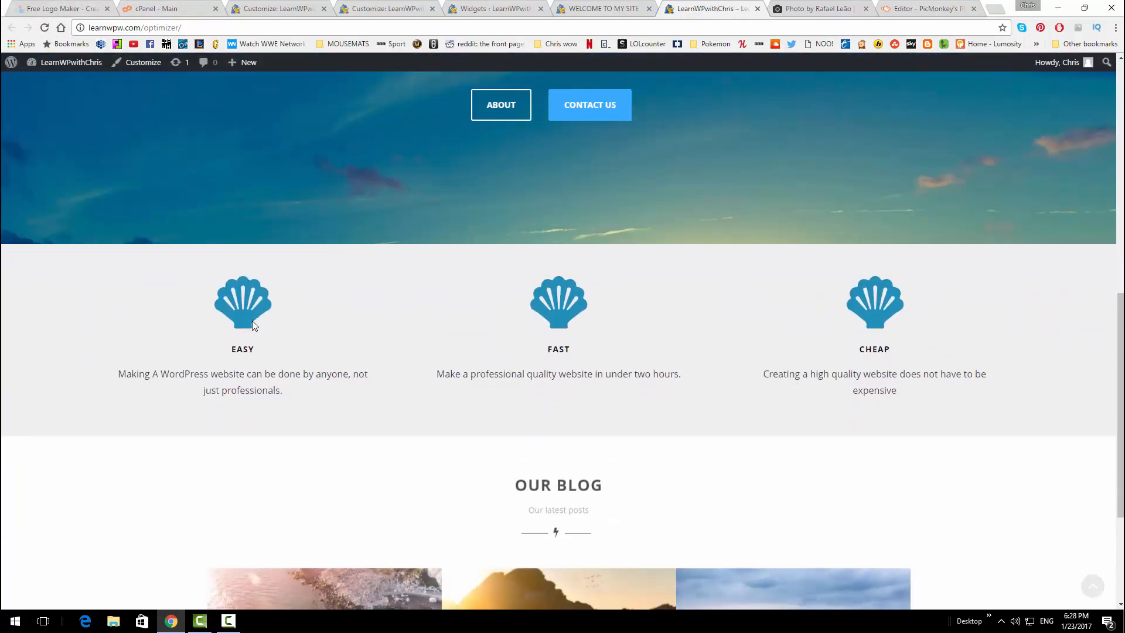
scroll(327, 321, down, 3)
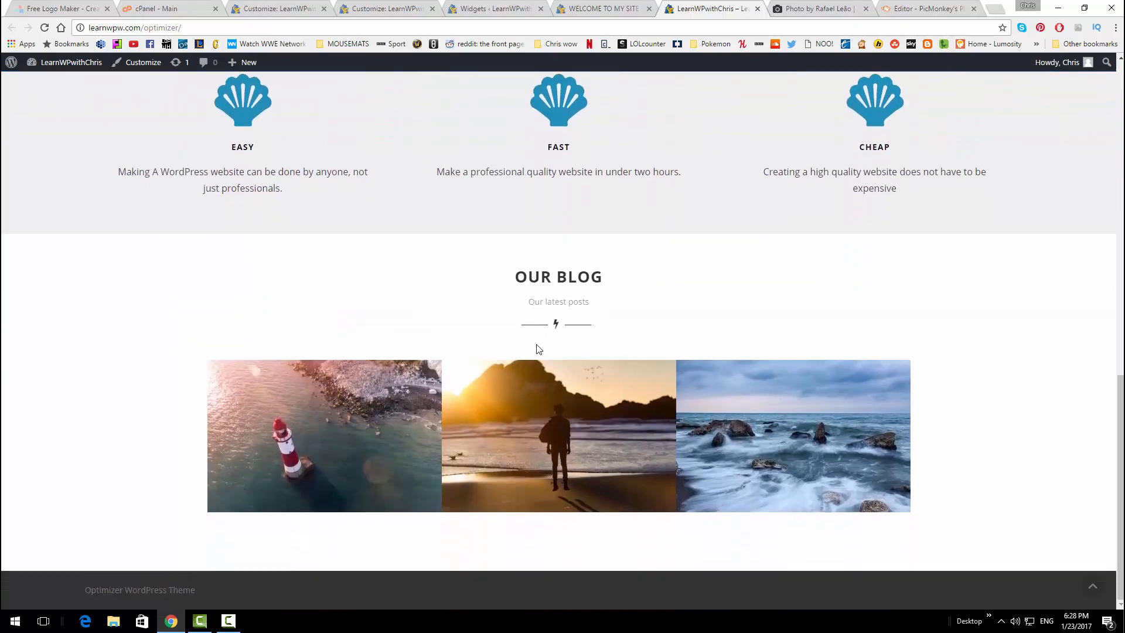
scroll(544, 357, up, 6)
scroll(448, 362, up, 3)
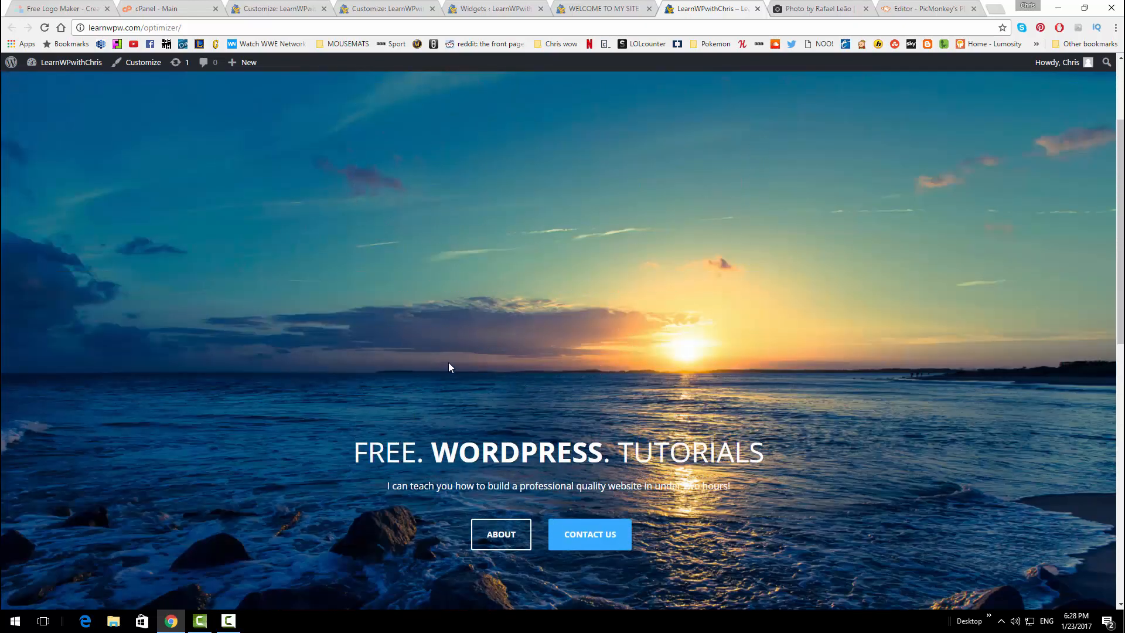
scroll(448, 362, down, 3)
scroll(448, 363, down, 3)
scroll(448, 363, up, 2)
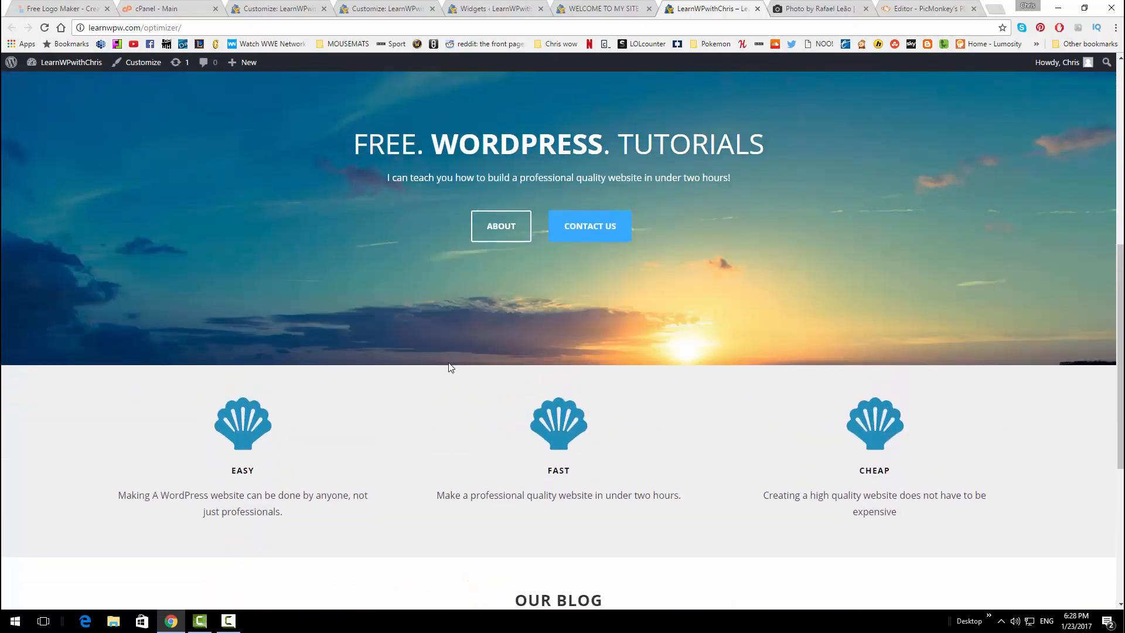
scroll(449, 366, down, 5)
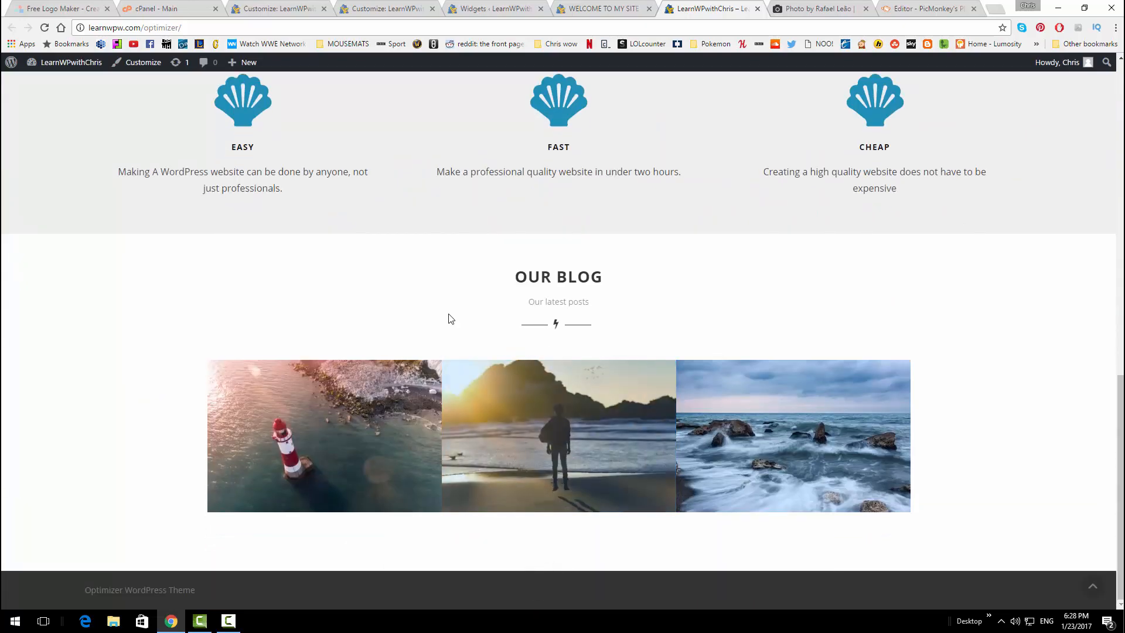
scroll(449, 320, up, 3)
scroll(450, 319, up, 8)
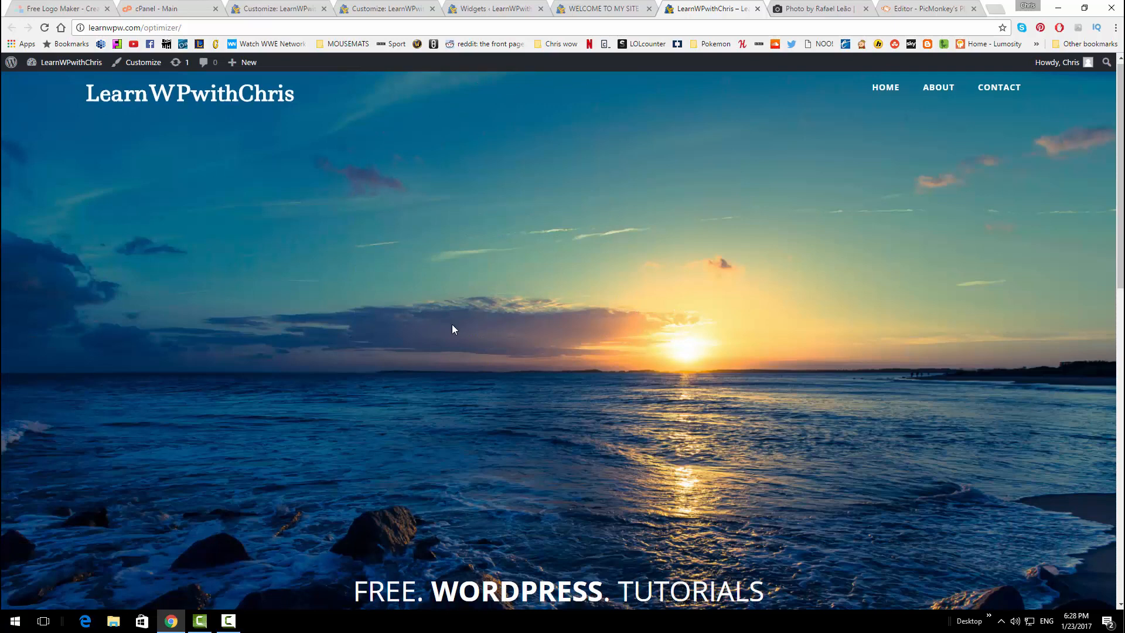
scroll(451, 325, down, 4)
scroll(452, 324, down, 7)
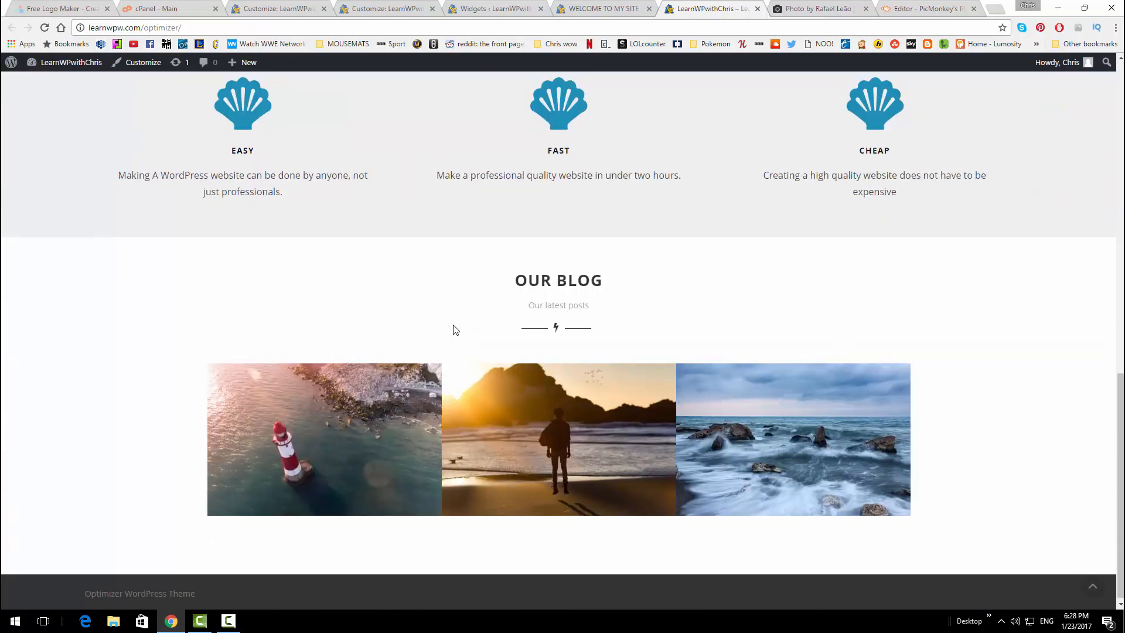
scroll(454, 326, up, 9)
scroll(456, 325, up, 3)
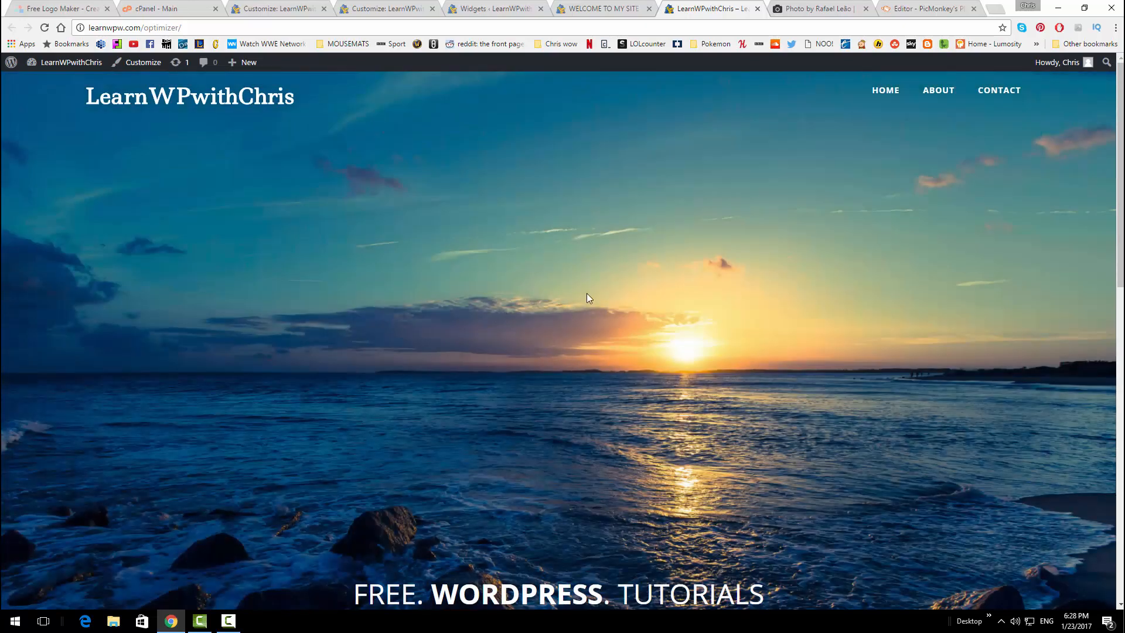
click(937, 94)
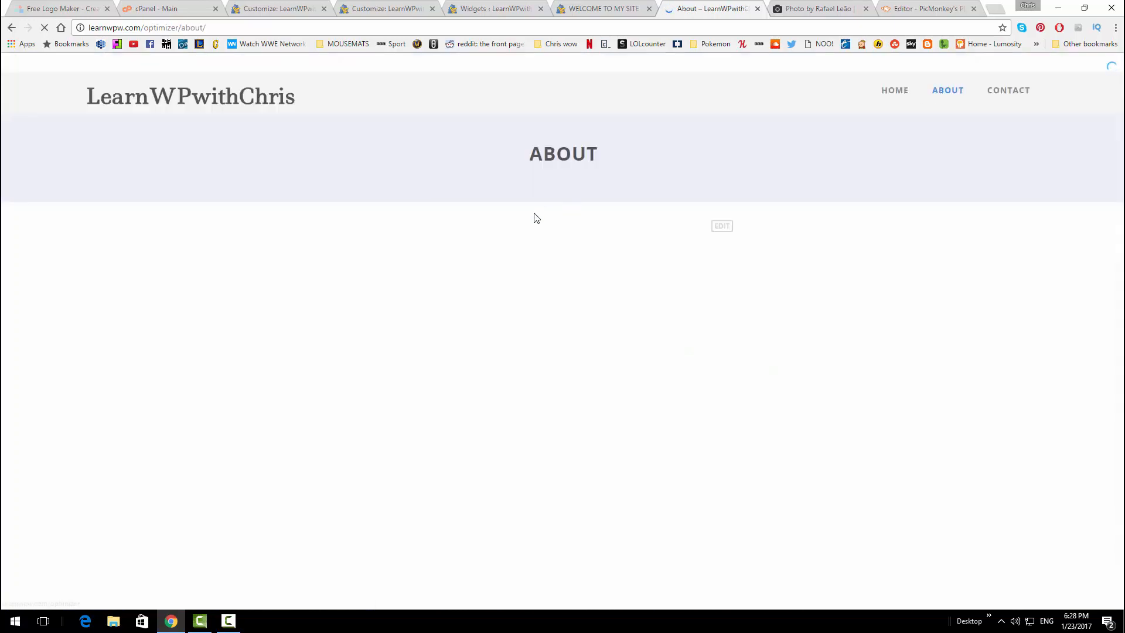
From the admin All Pages list, open the About page for editing
scroll(521, 199, down, 1)
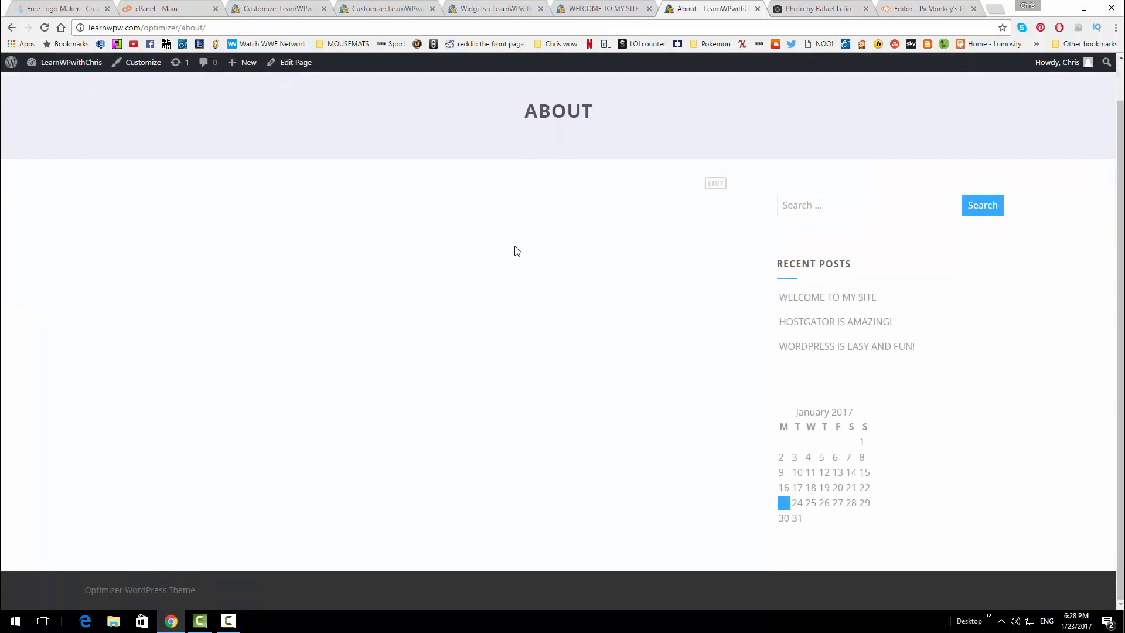
scroll(516, 251, up, 1)
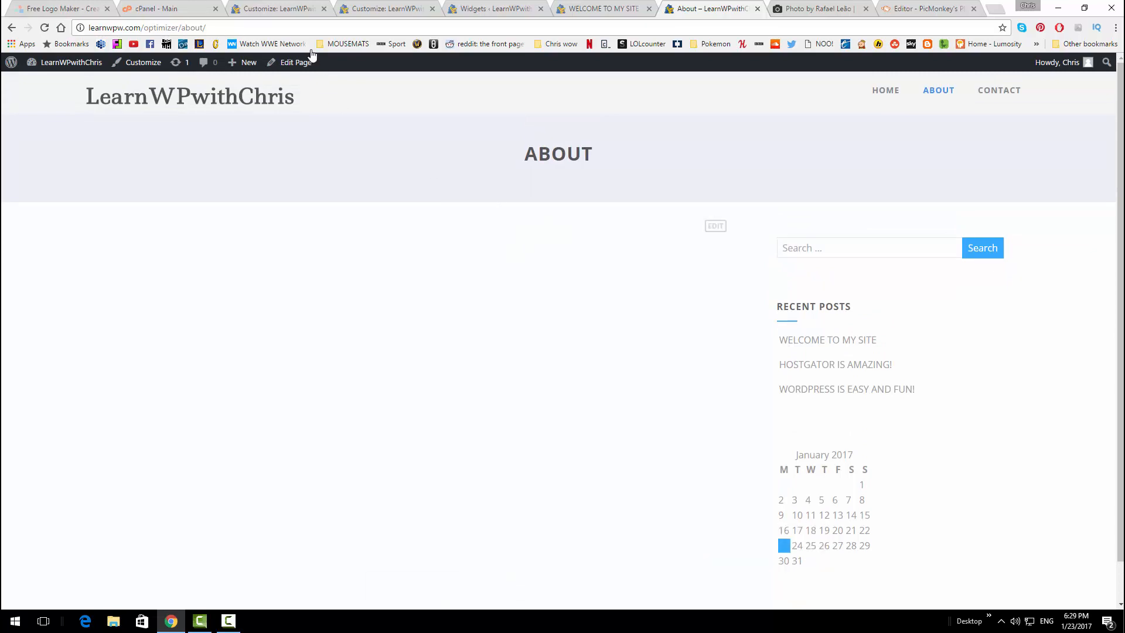
click(290, 7)
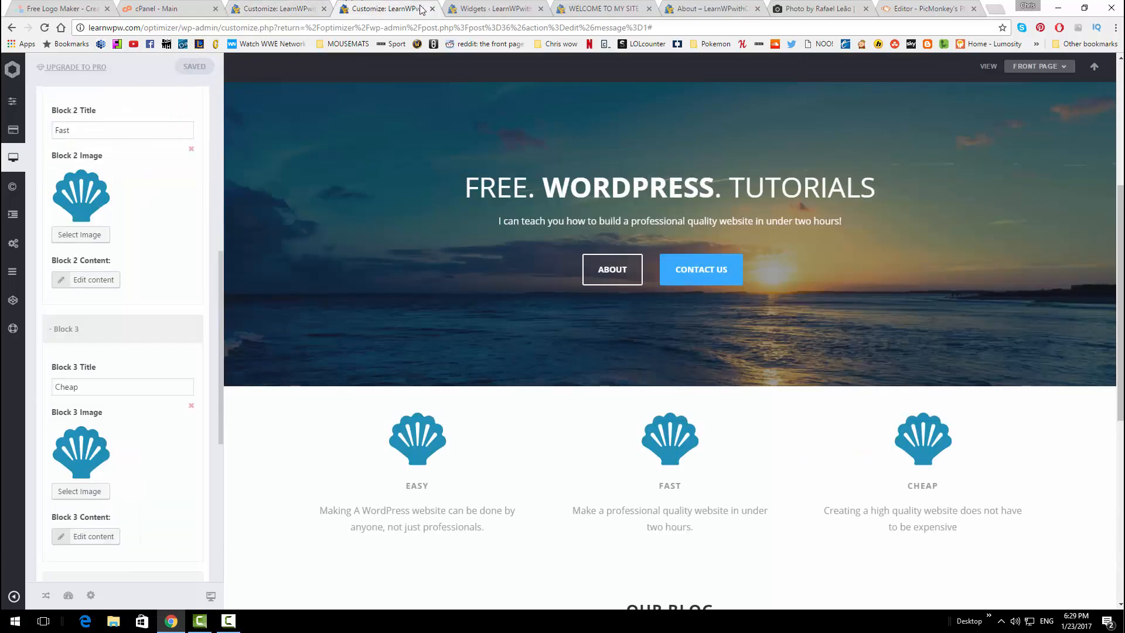
click(489, 8)
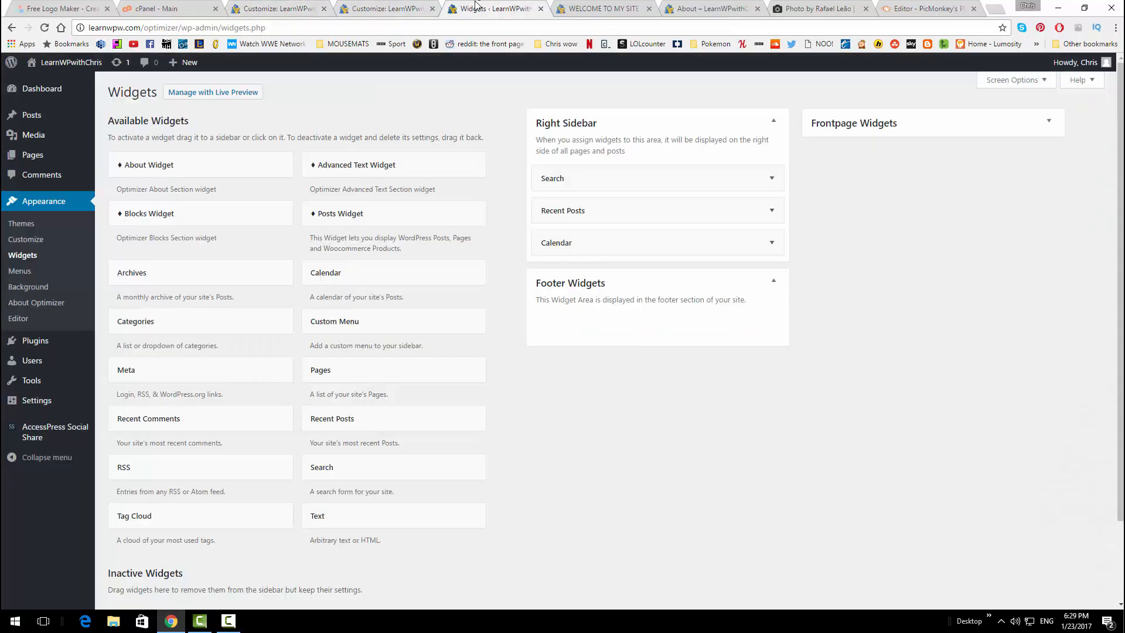
mouse_move(58, 155)
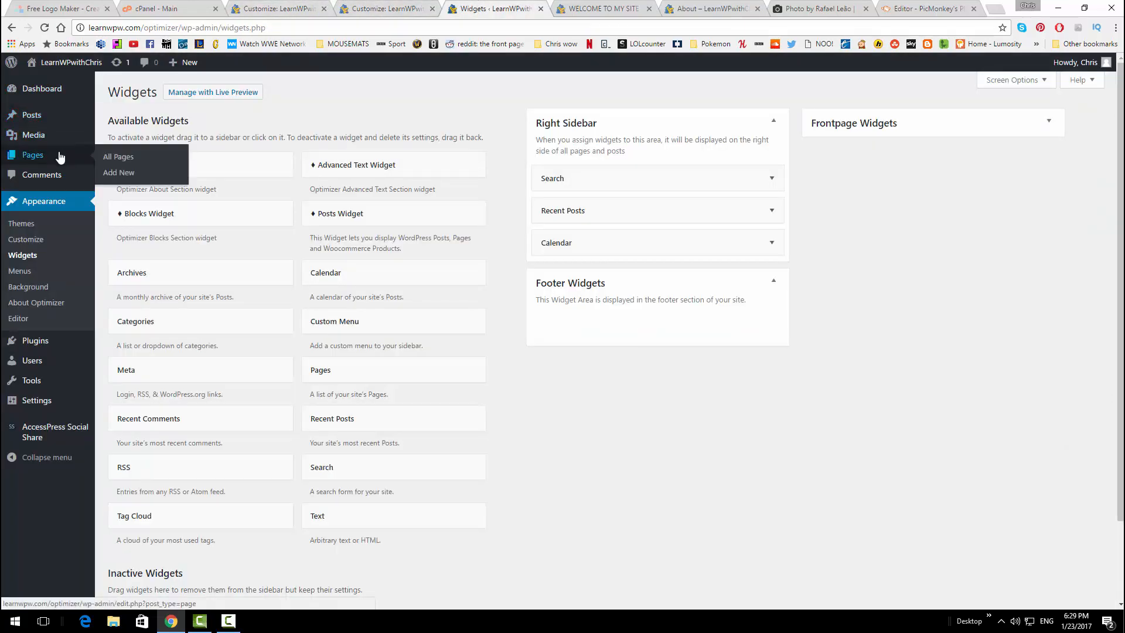
click(105, 159)
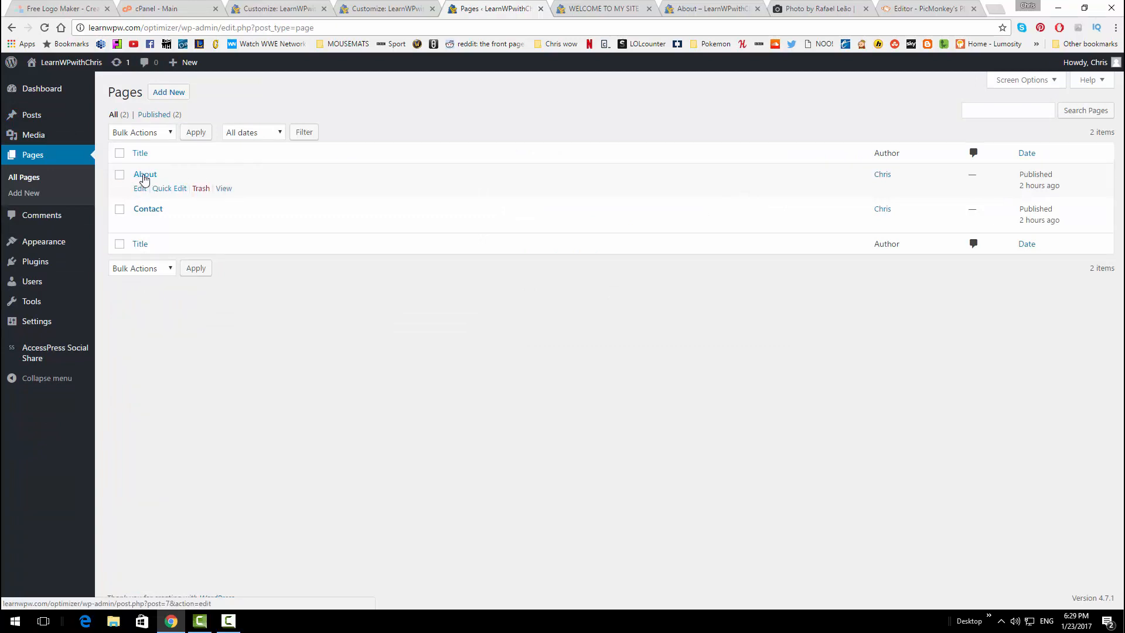
click(144, 177)
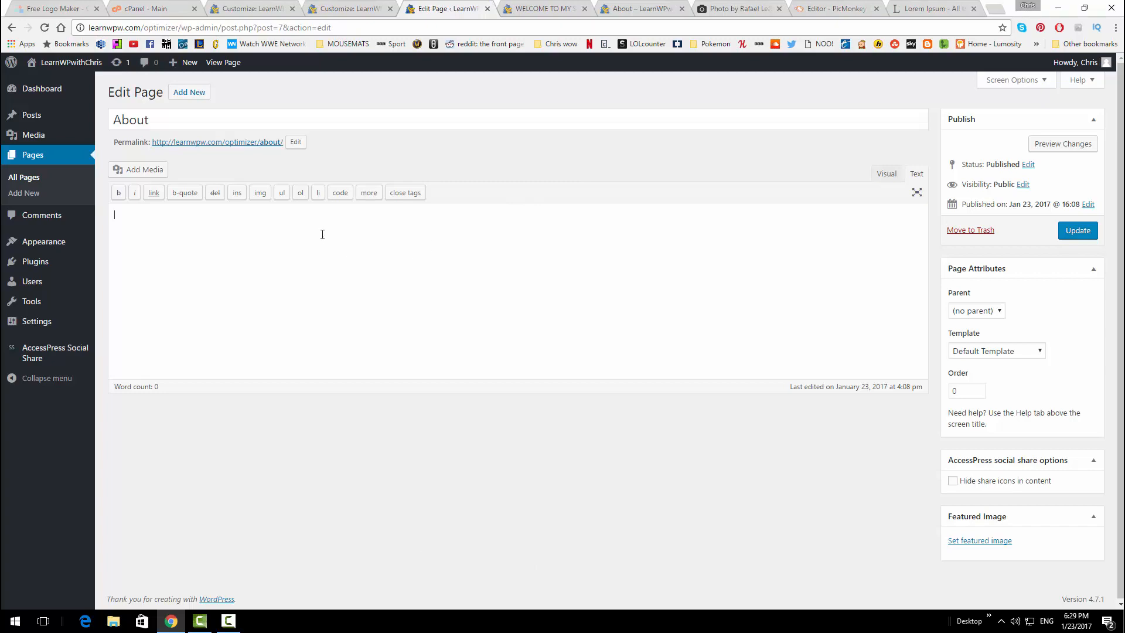
Fill the About page body with four Lorem Ipsum paragraphs copied from lipsum.com
text(<iframe width="560" height="315" src="https://www.youtube.com/embed/gotXNSVjfMs" frameborder="0" allowfullscreen></iframe>)
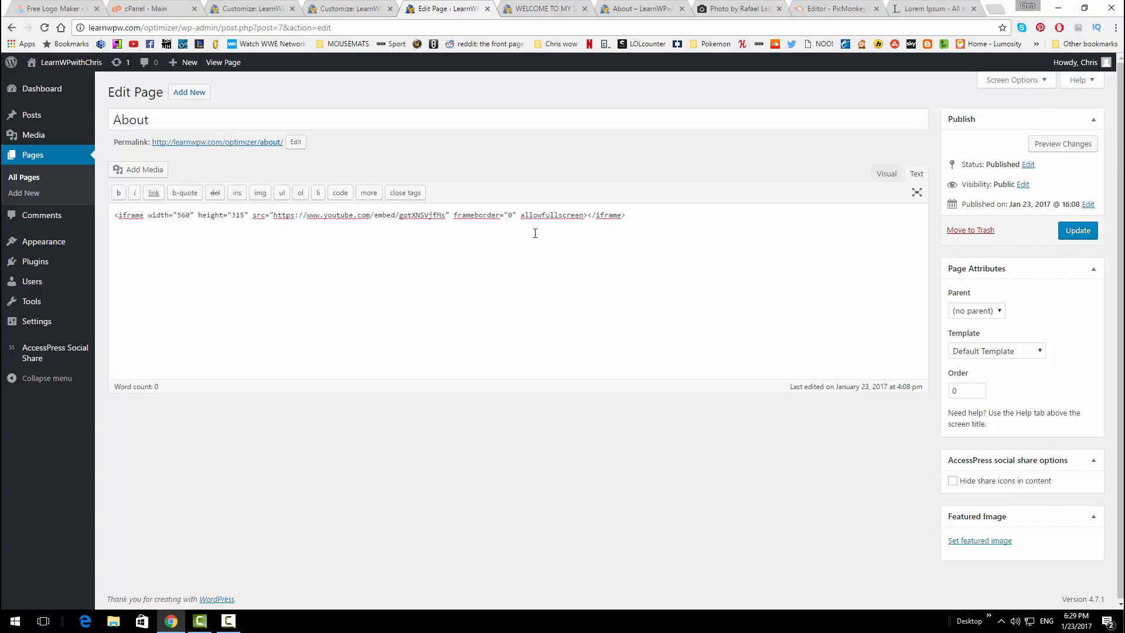
key(ctrl+z)
click(904, 8)
right_click(516, 284)
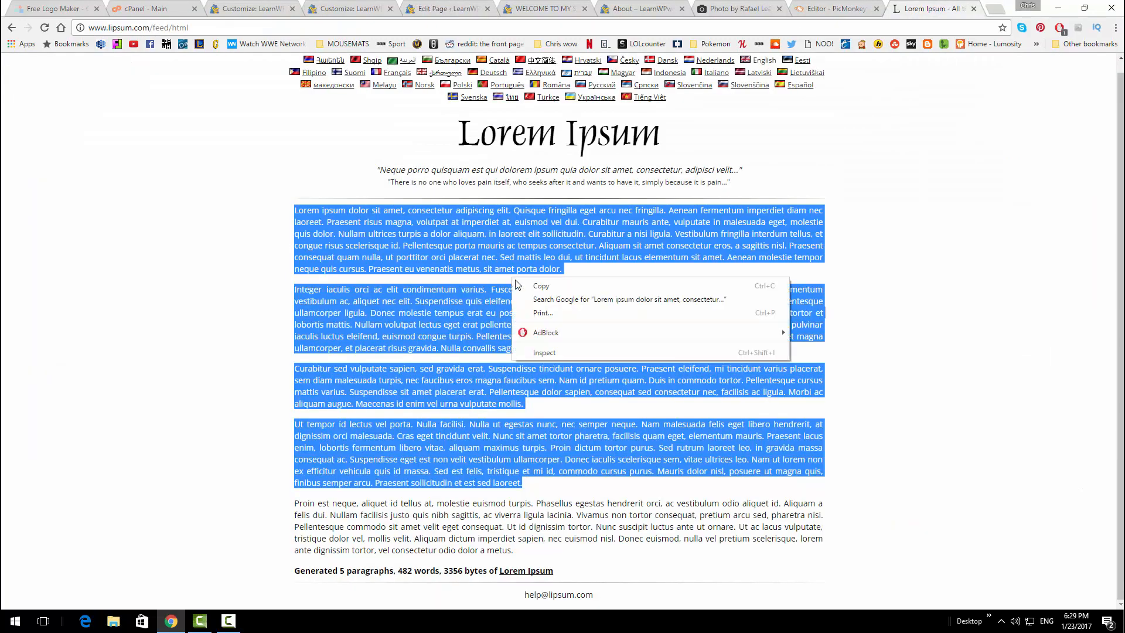
click(541, 285)
click(433, 9)
key(ctrl+v)
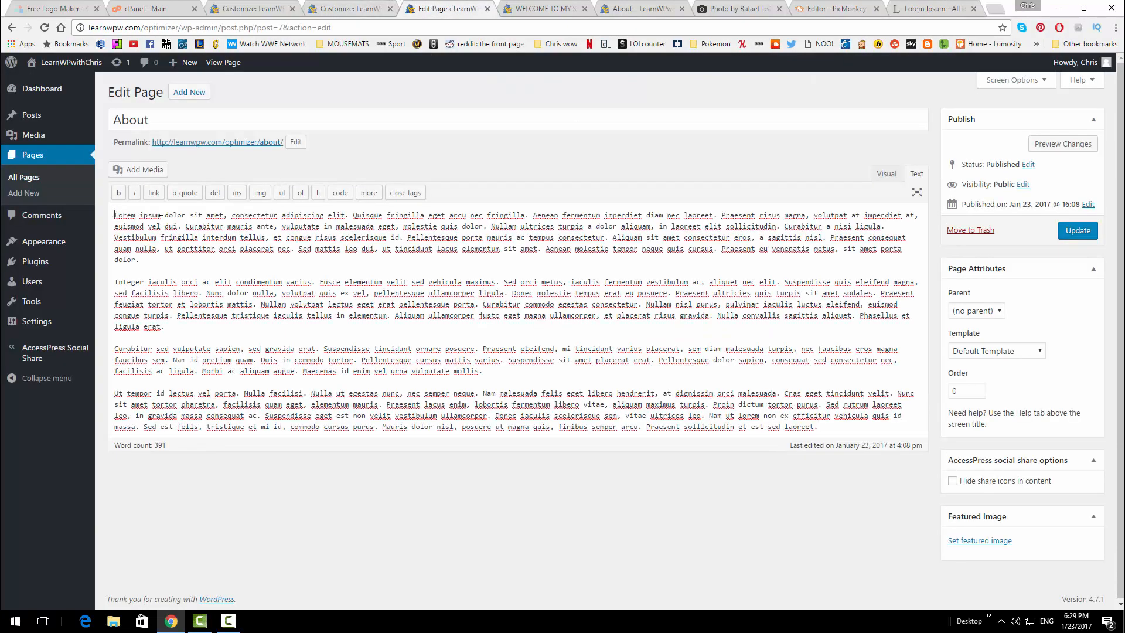
click(144, 173)
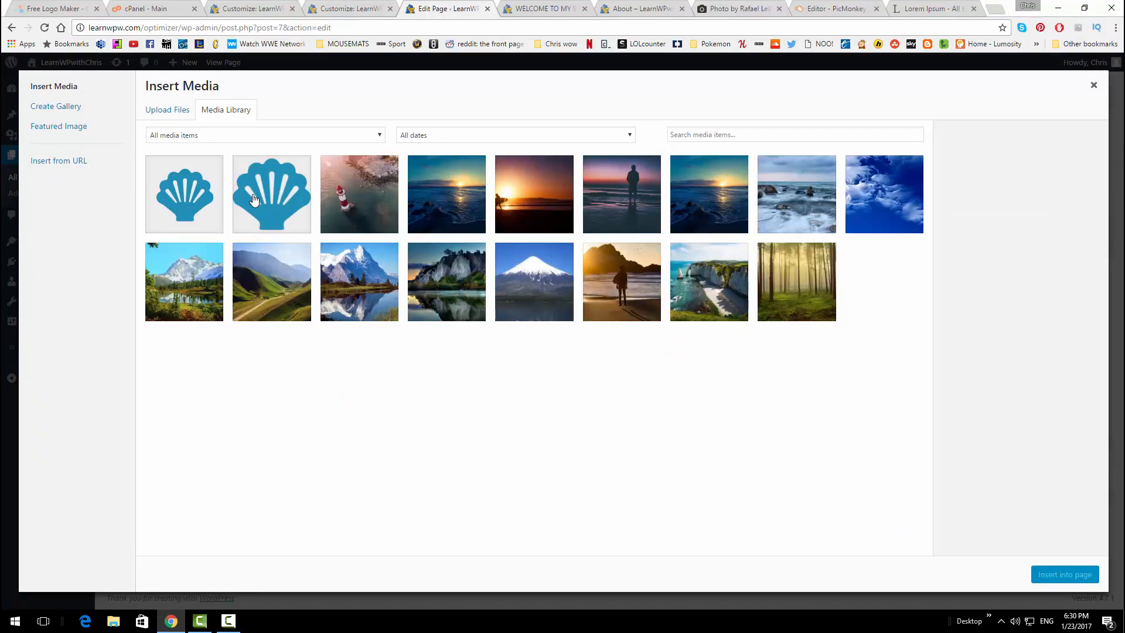
Upload the head.jpg photo to the media library
click(167, 113)
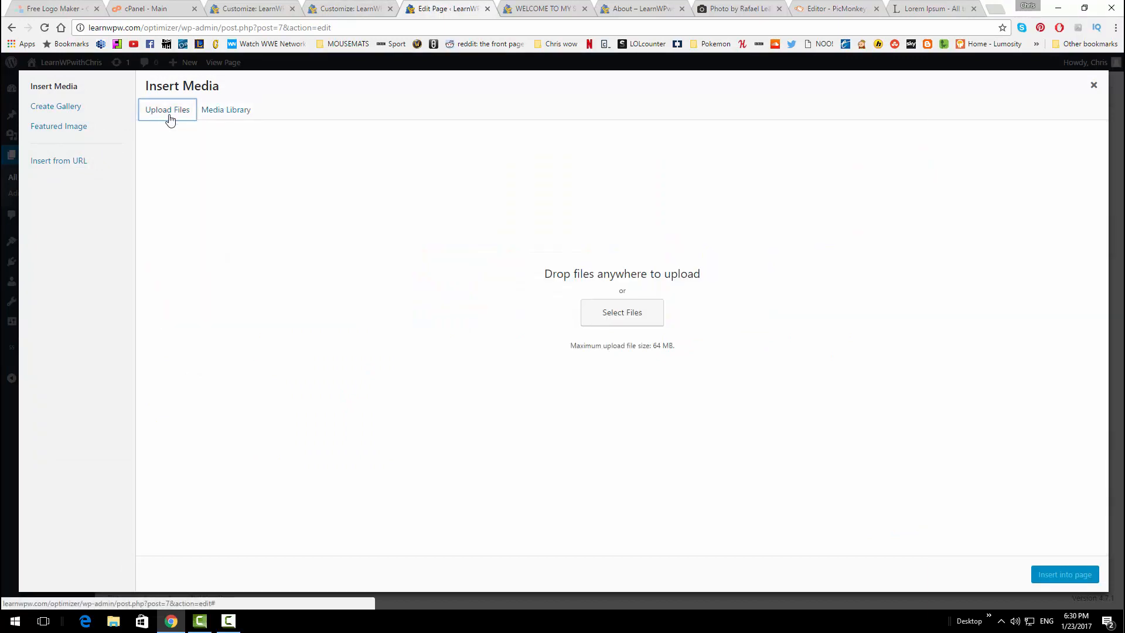
click(632, 312)
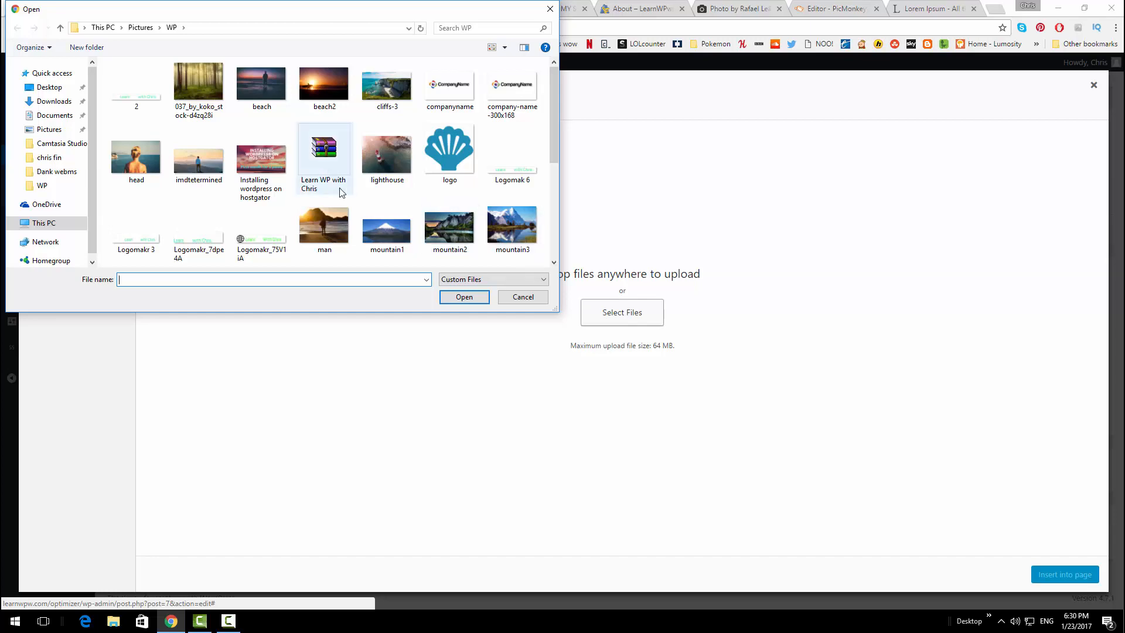
click(126, 157)
click(471, 301)
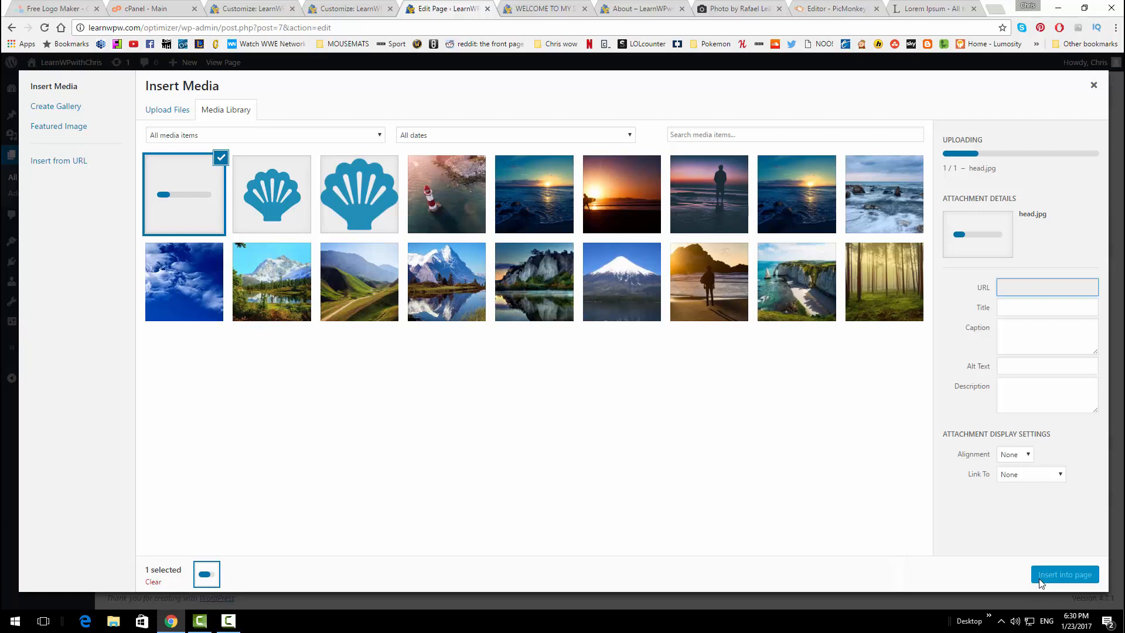
Align the photo left, give it alt text 'Head facing sea', and insert it at medium size
click(1014, 458)
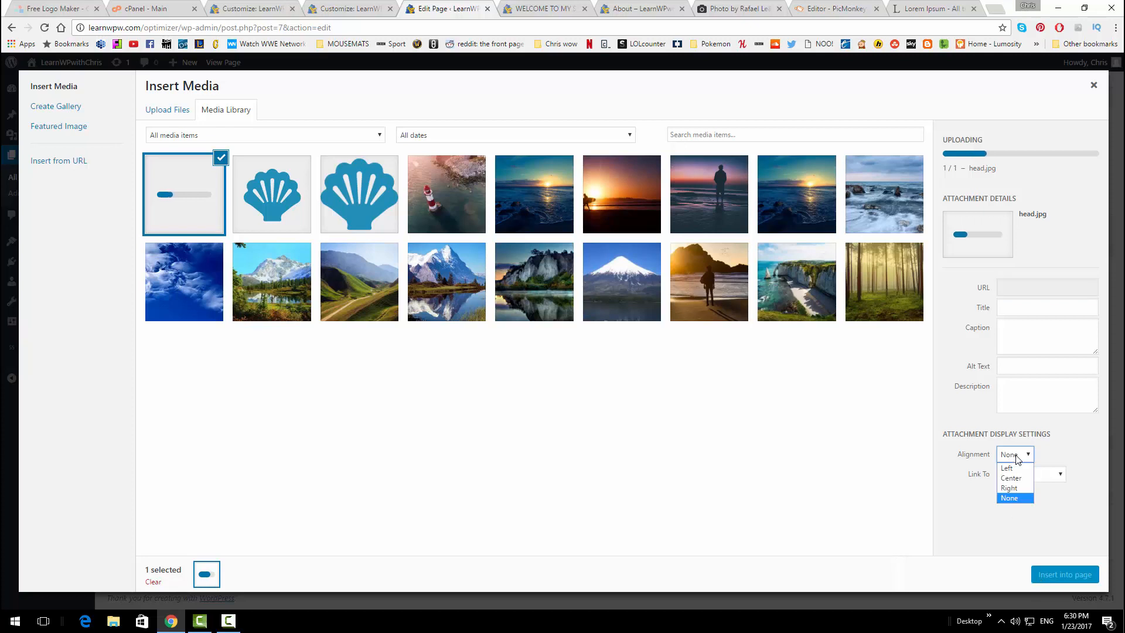
click(1013, 468)
click(1017, 368)
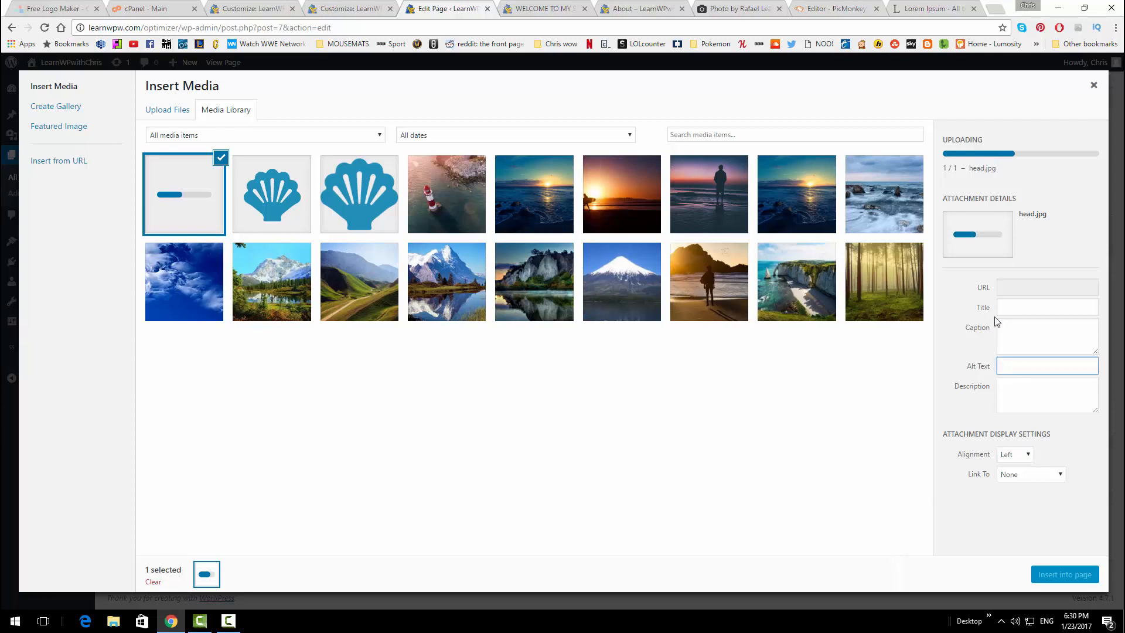
click(1017, 306)
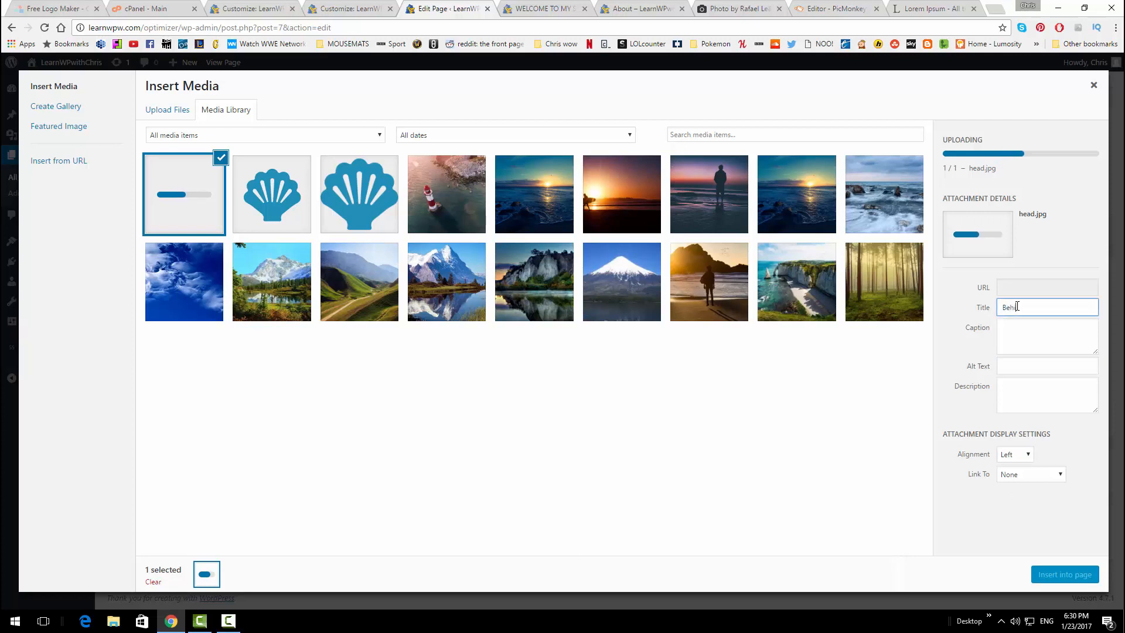
click(1046, 367)
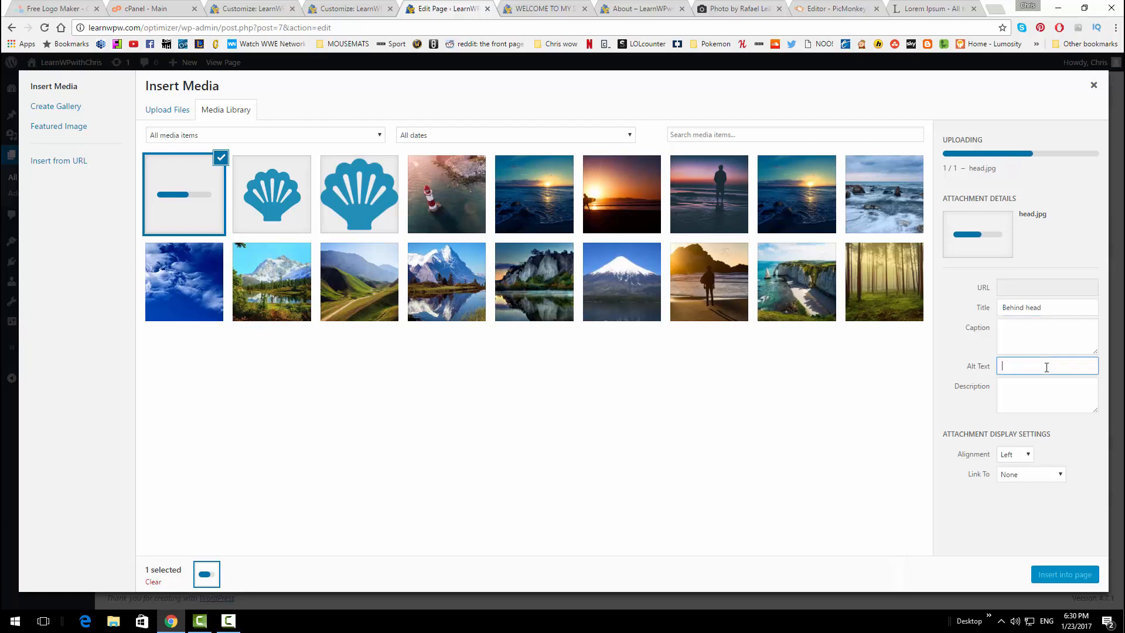
text(Head facing sea)
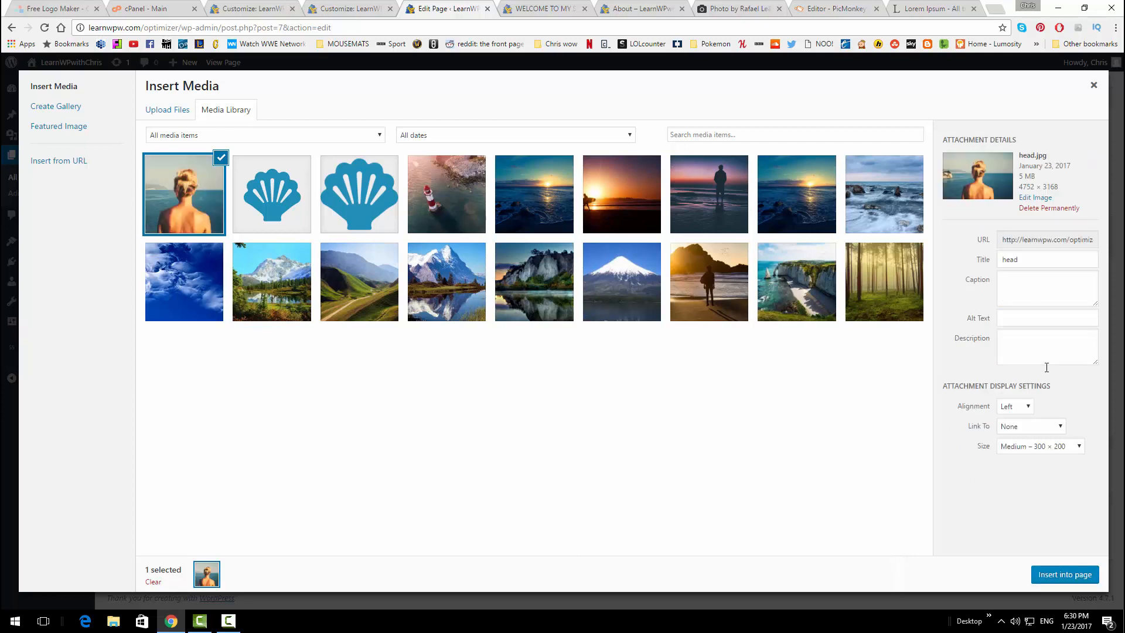
click(1057, 575)
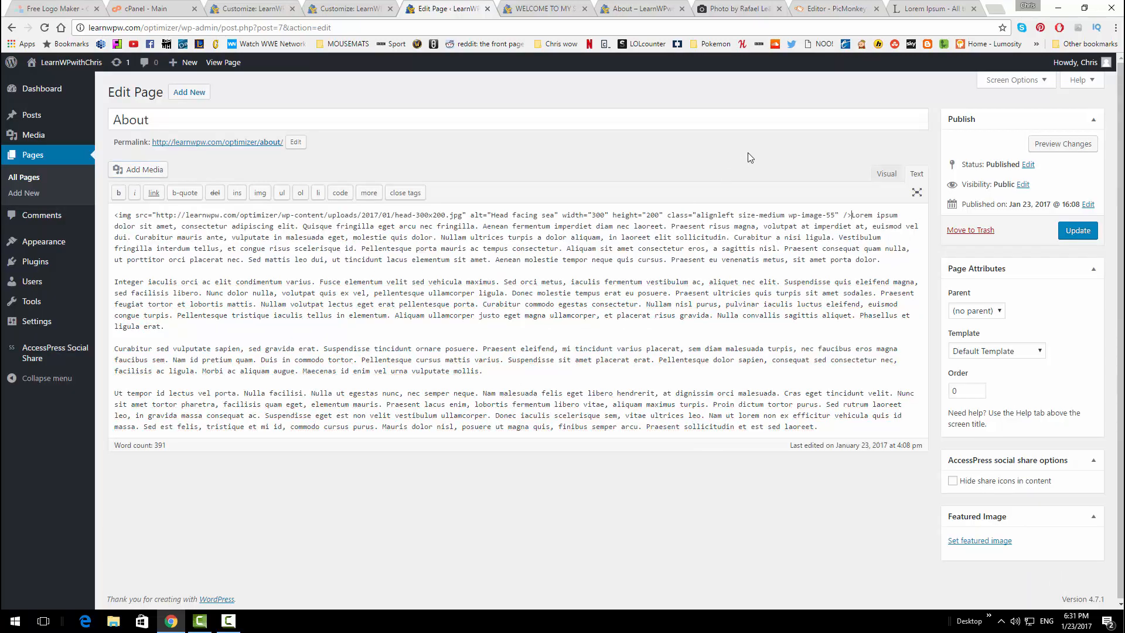
In Visual view, update the page and add an empty line above the Lorem text
click(883, 174)
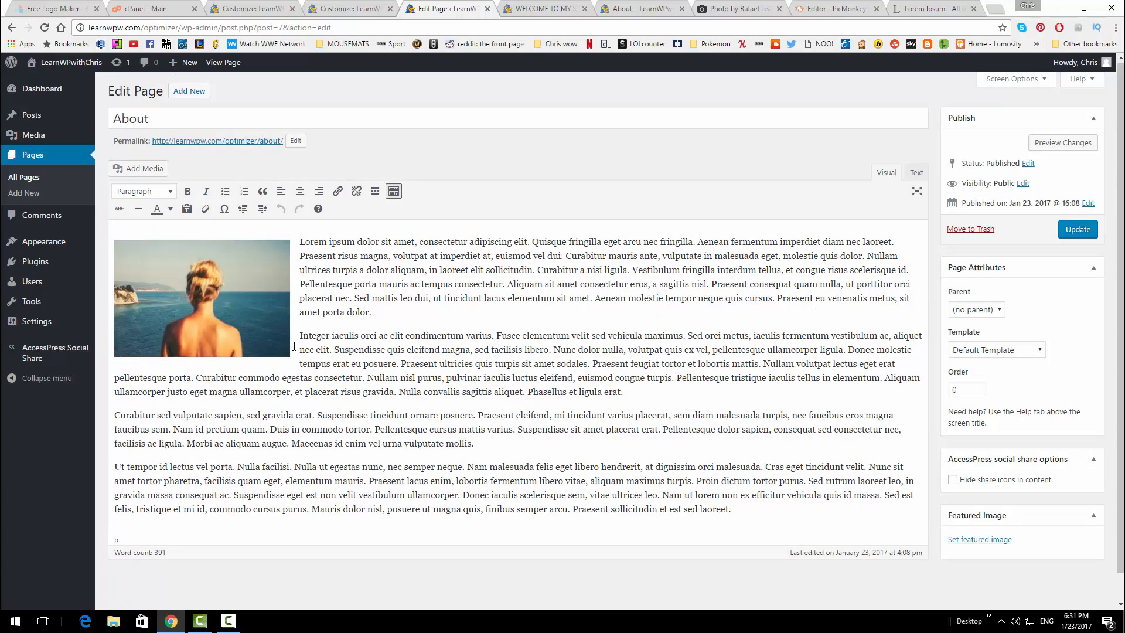
click(1076, 230)
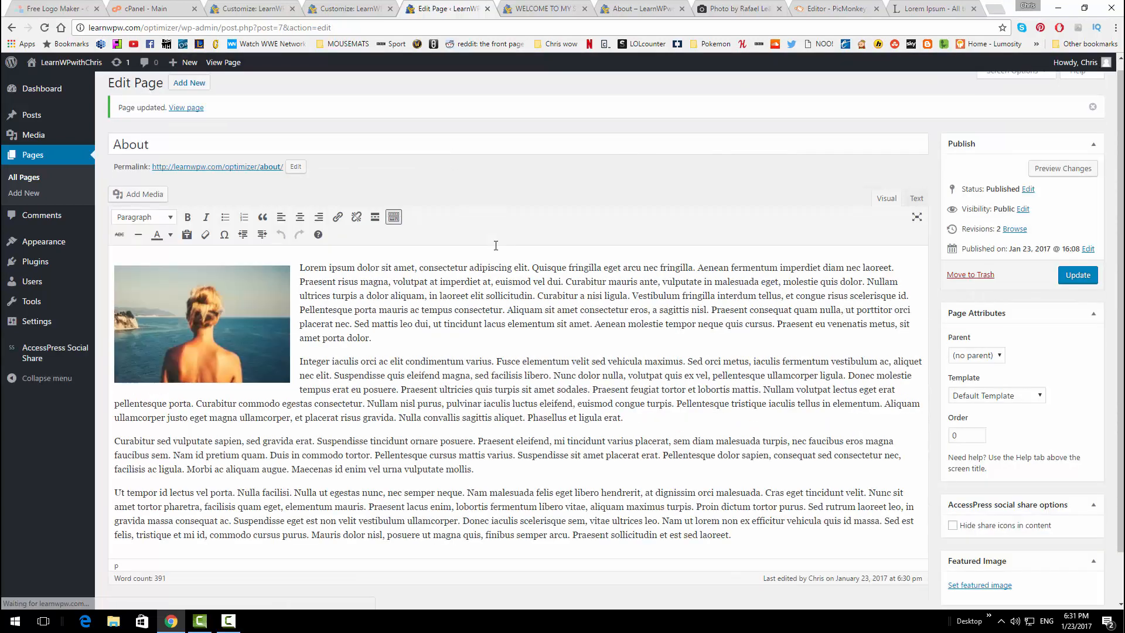
click(298, 270)
key(Return)
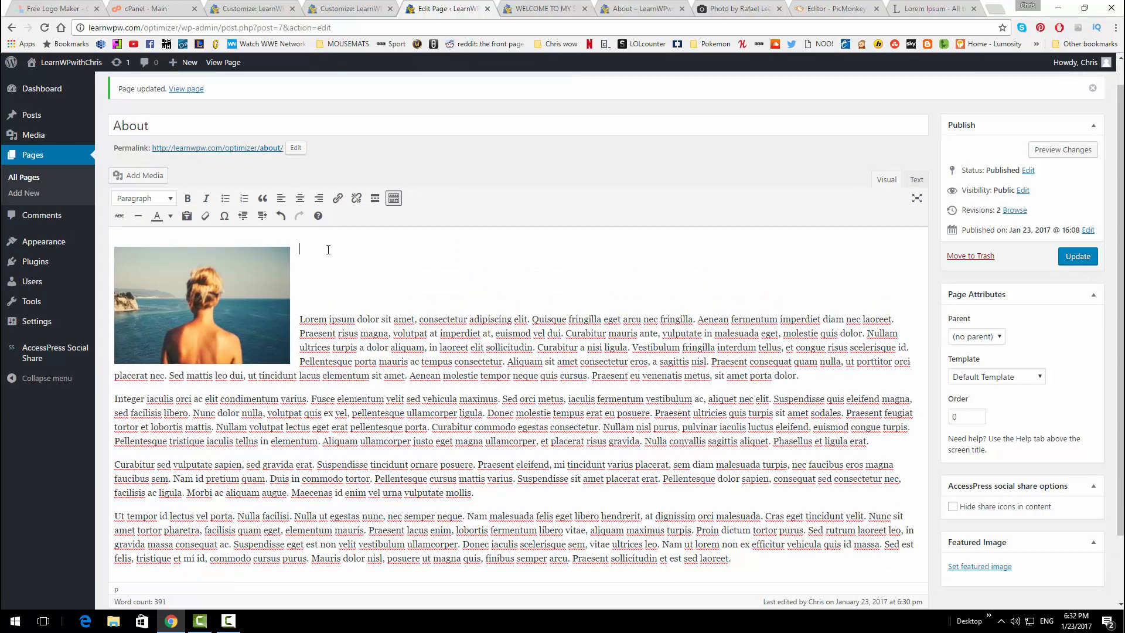
Make 'About me' a Heading 2 and remove the blank lines beneath it
text(About me)
drag(340, 249, 299, 249)
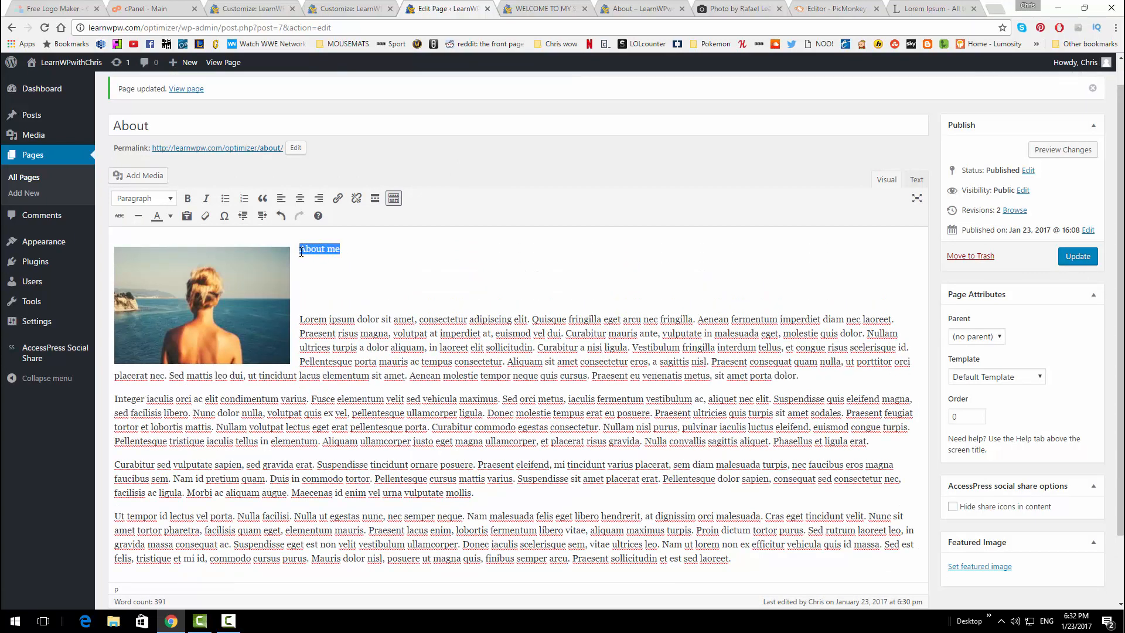
click(166, 204)
click(167, 269)
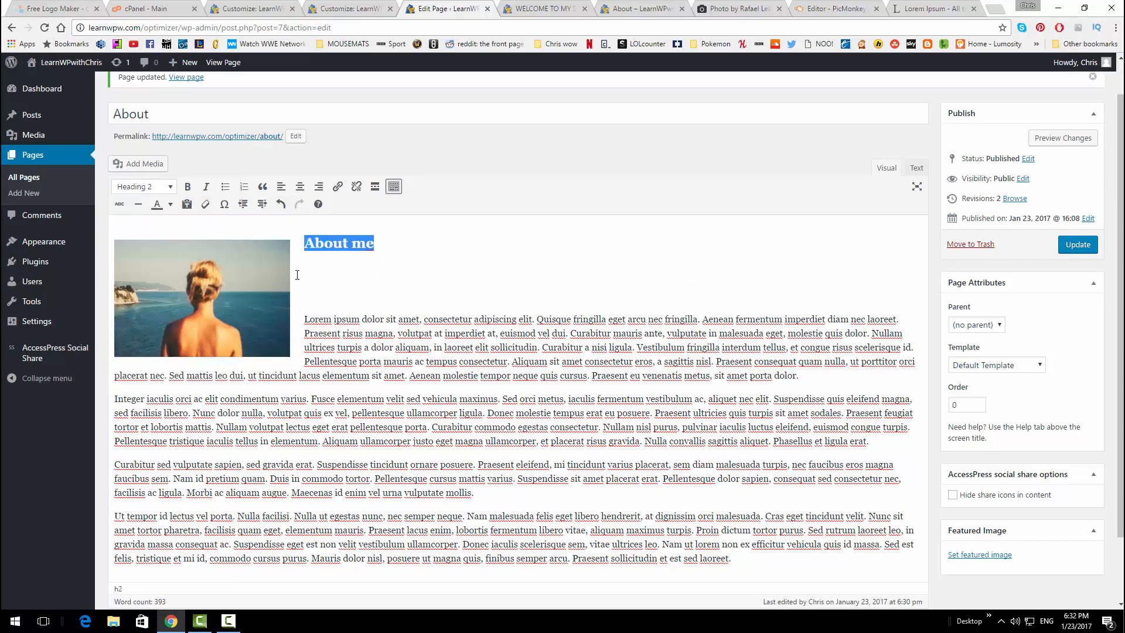
click(297, 275)
click(301, 316)
key(BackSpace)
key(BackSpace)
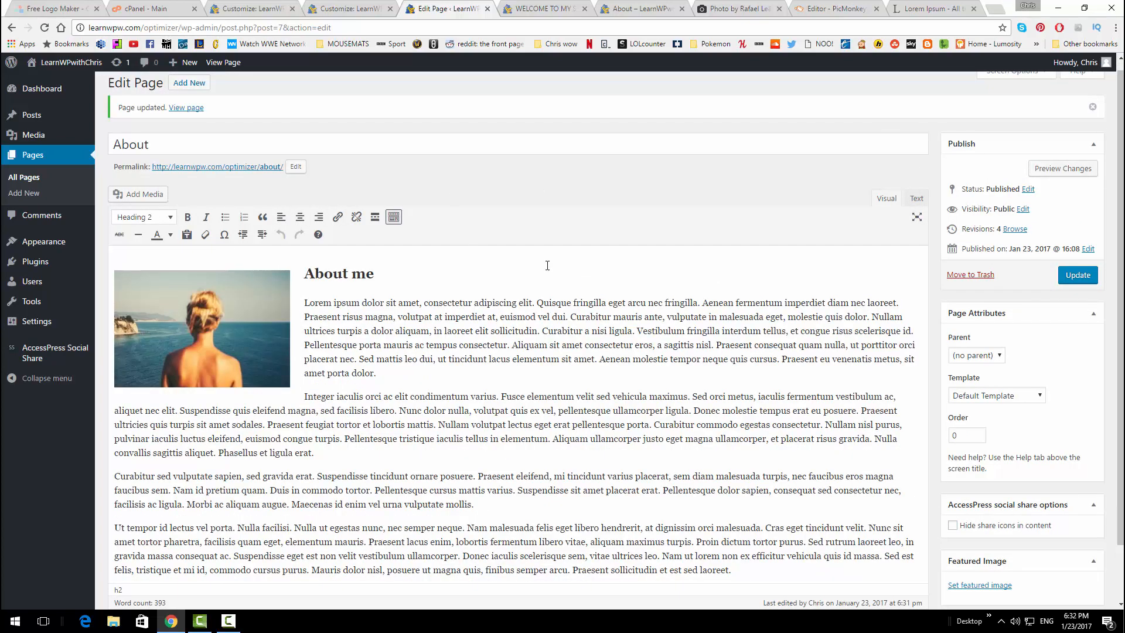
click(641, 7)
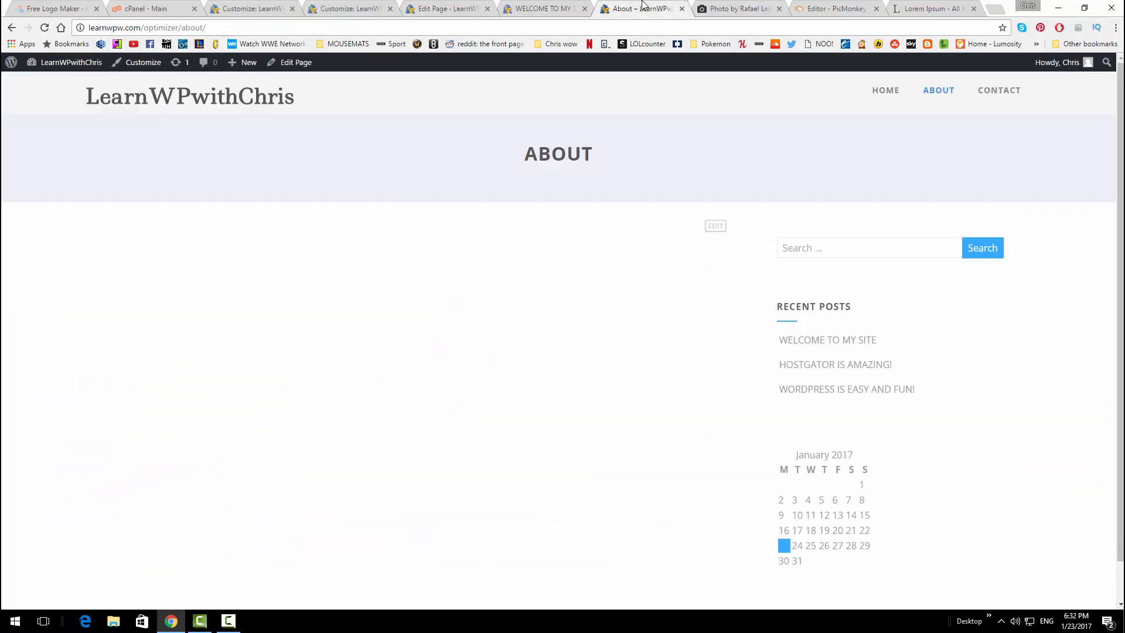
click(928, 93)
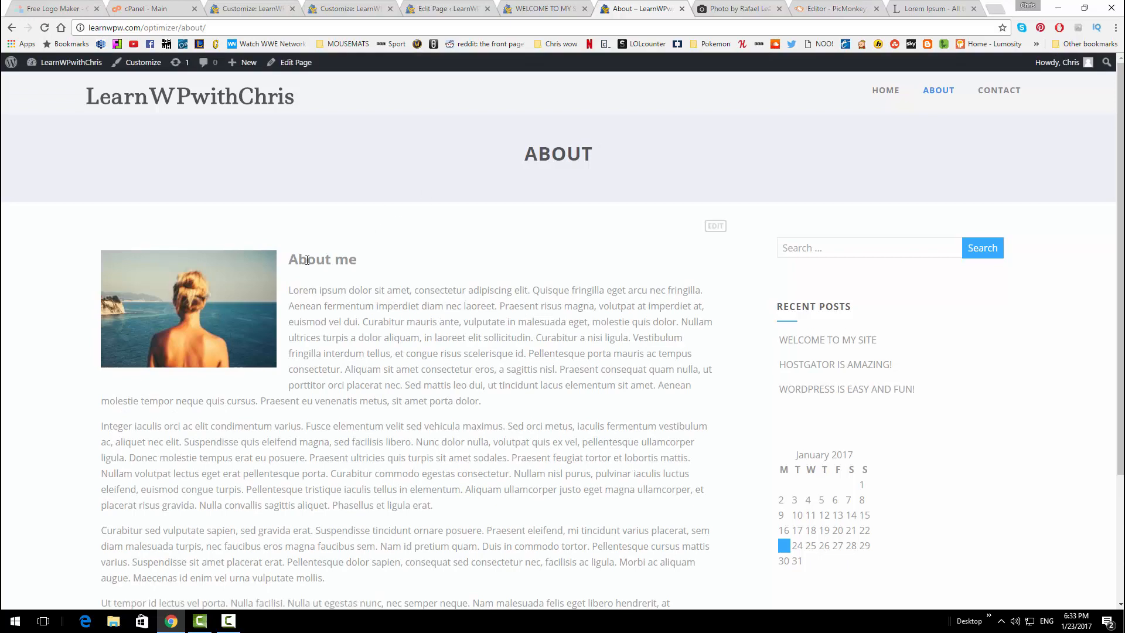
scroll(338, 305, down, 3)
scroll(504, 312, up, 2)
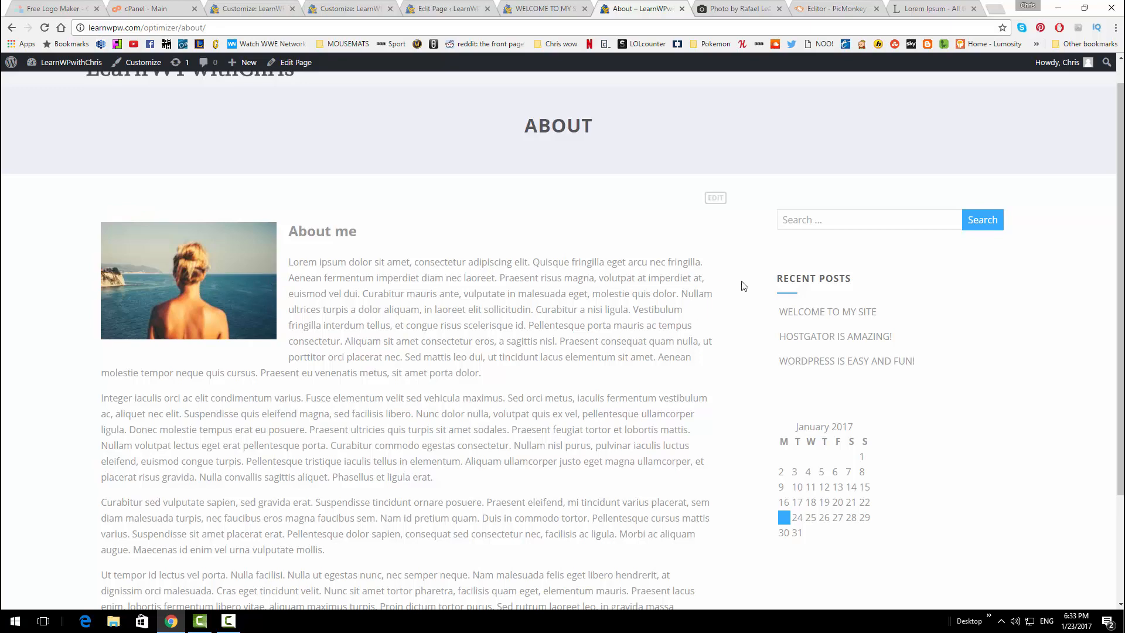
scroll(814, 427, down, 3)
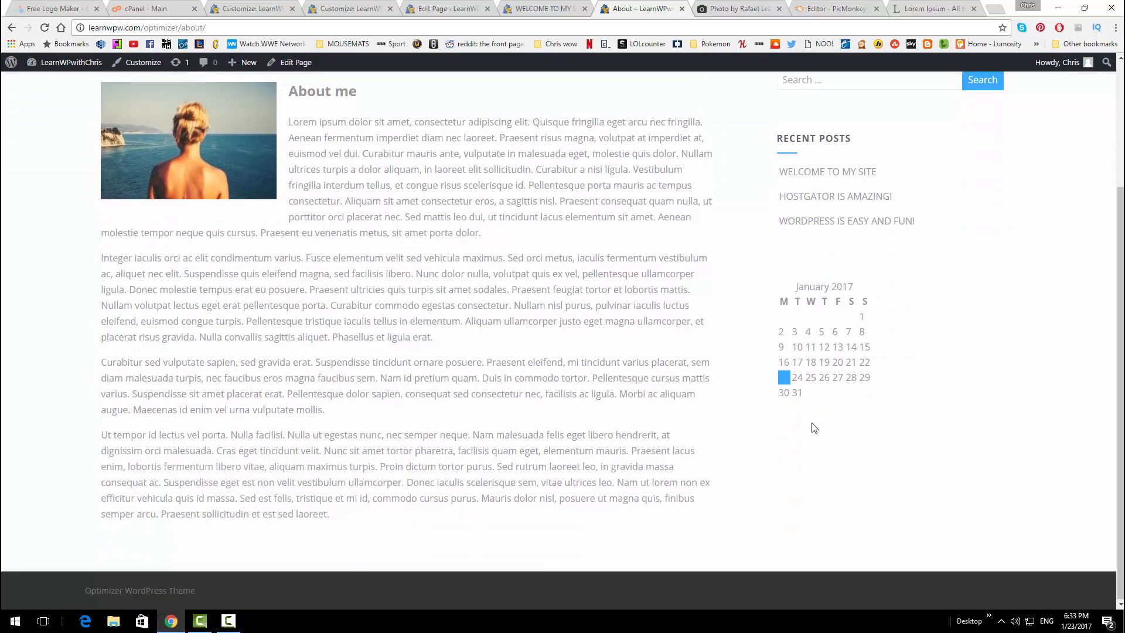
scroll(813, 427, up, 3)
scroll(813, 419, down, 2)
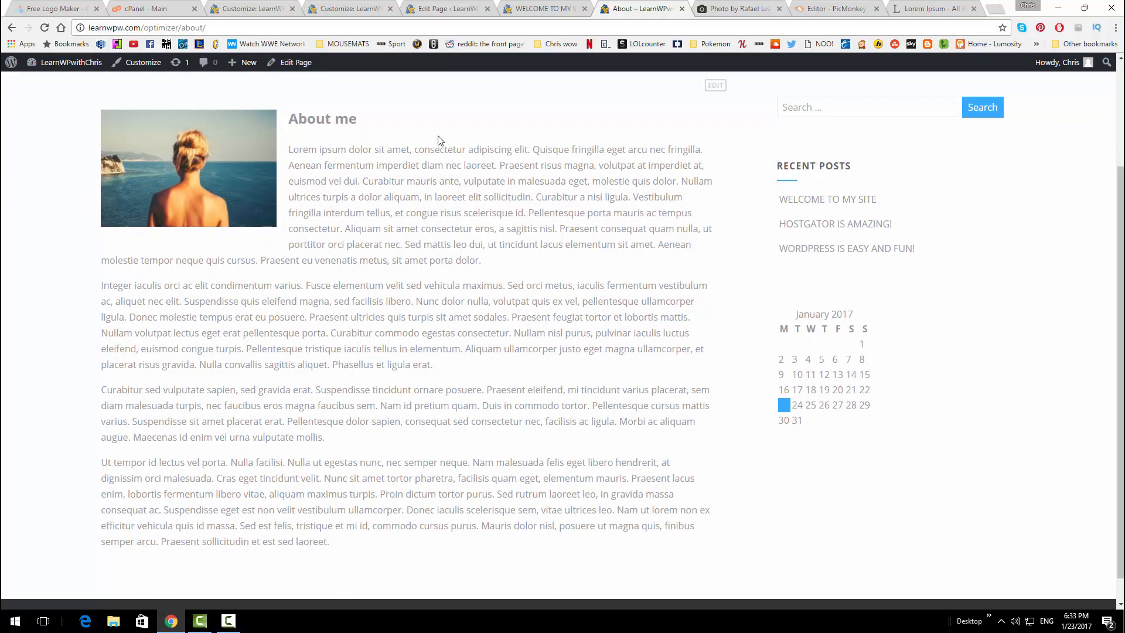
click(441, 8)
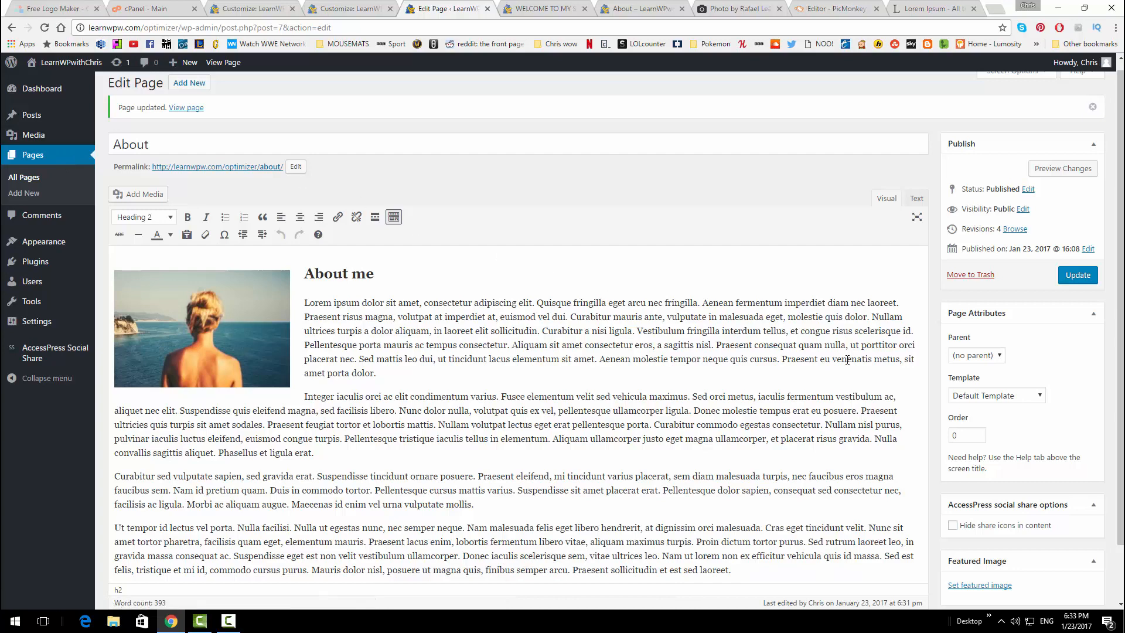
Switch the About page template to Full Width Page and update the page
scroll(1051, 346, down, 1)
click(1035, 339)
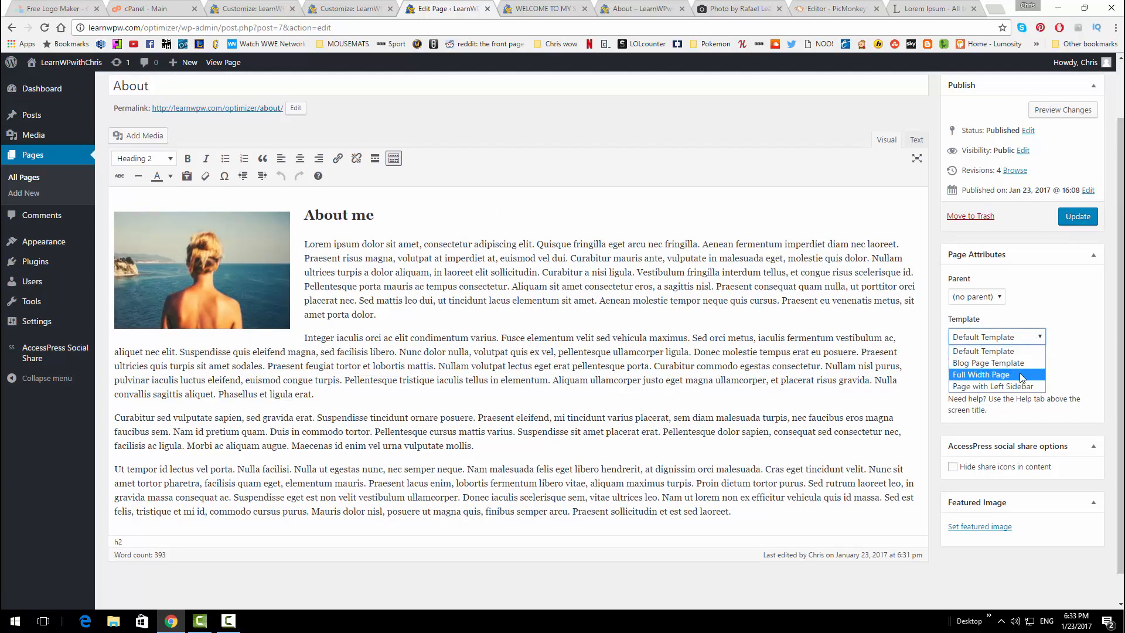
click(1023, 375)
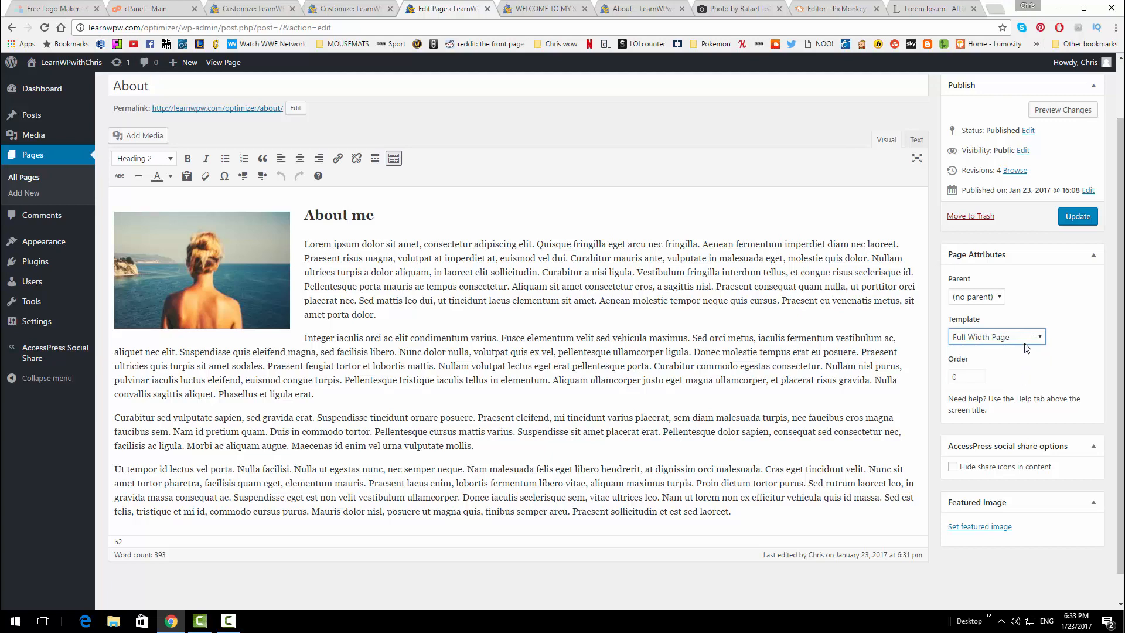
scroll(1027, 321, down, 1)
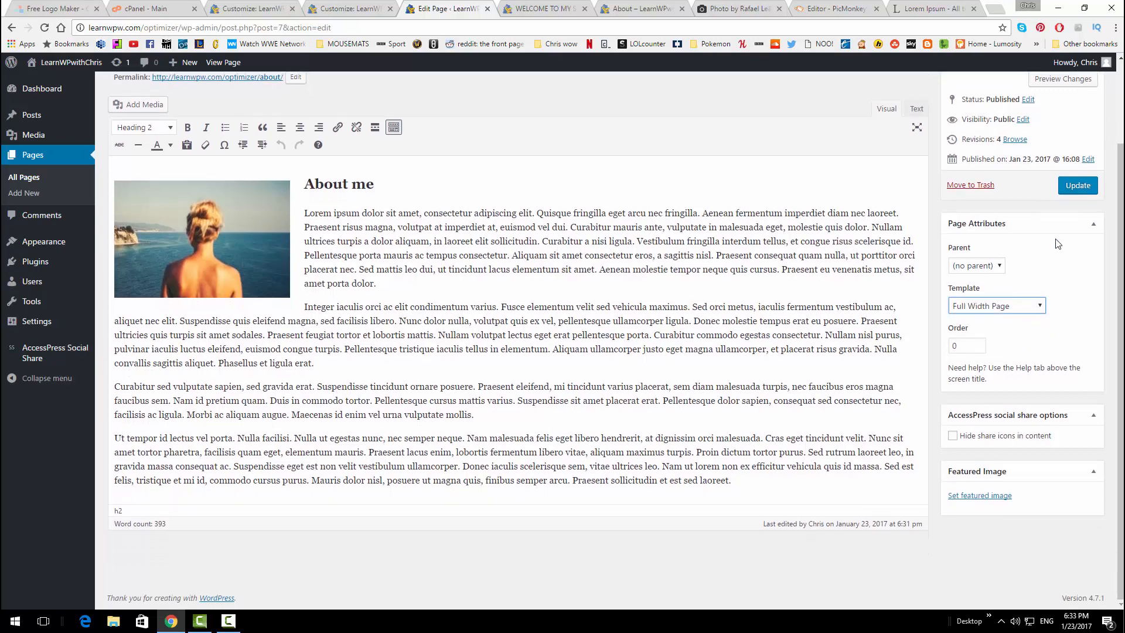
click(1072, 192)
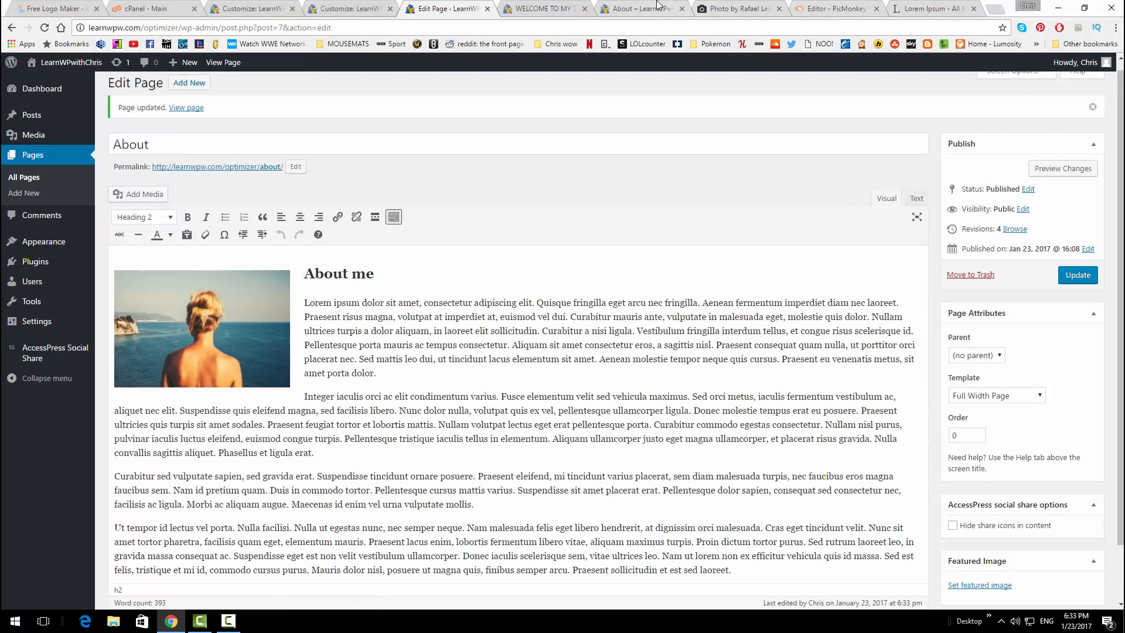
Reload the live About page and check it now spans full width without a sidebar
click(644, 8)
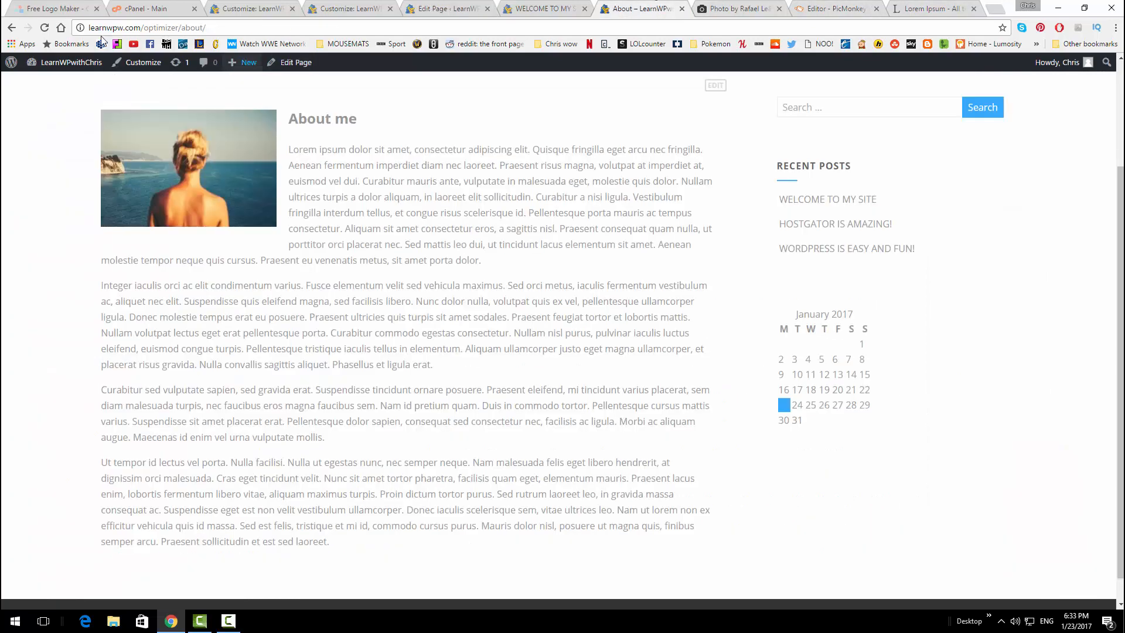
click(44, 27)
scroll(674, 228, down, 1)
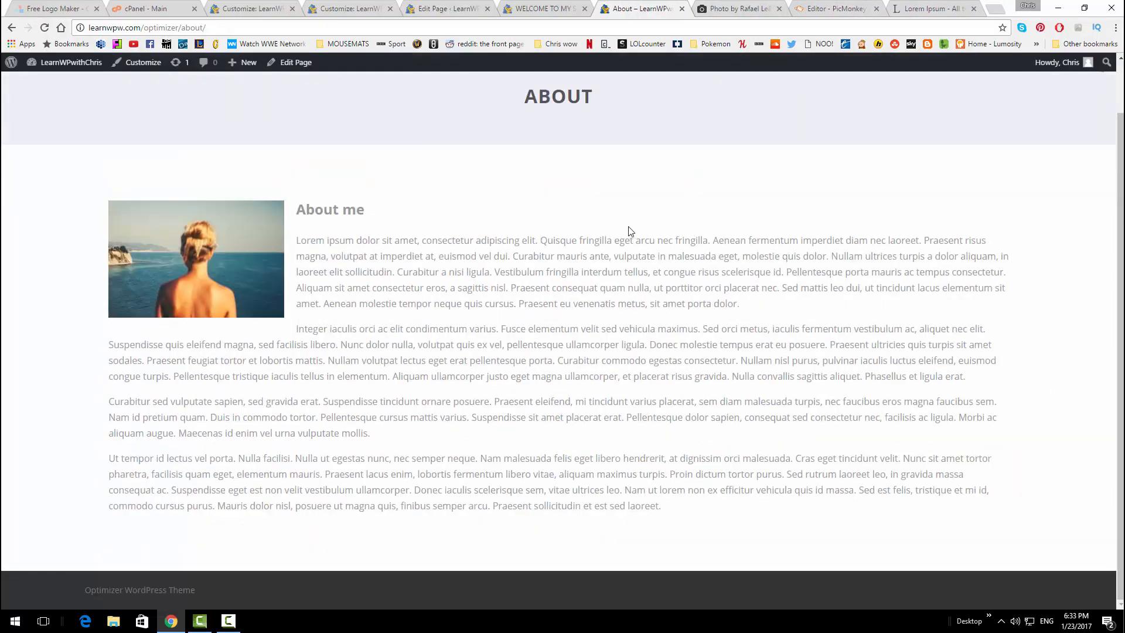
scroll(603, 226, up, 1)
scroll(900, 291, down, 1)
scroll(444, 162, up, 1)
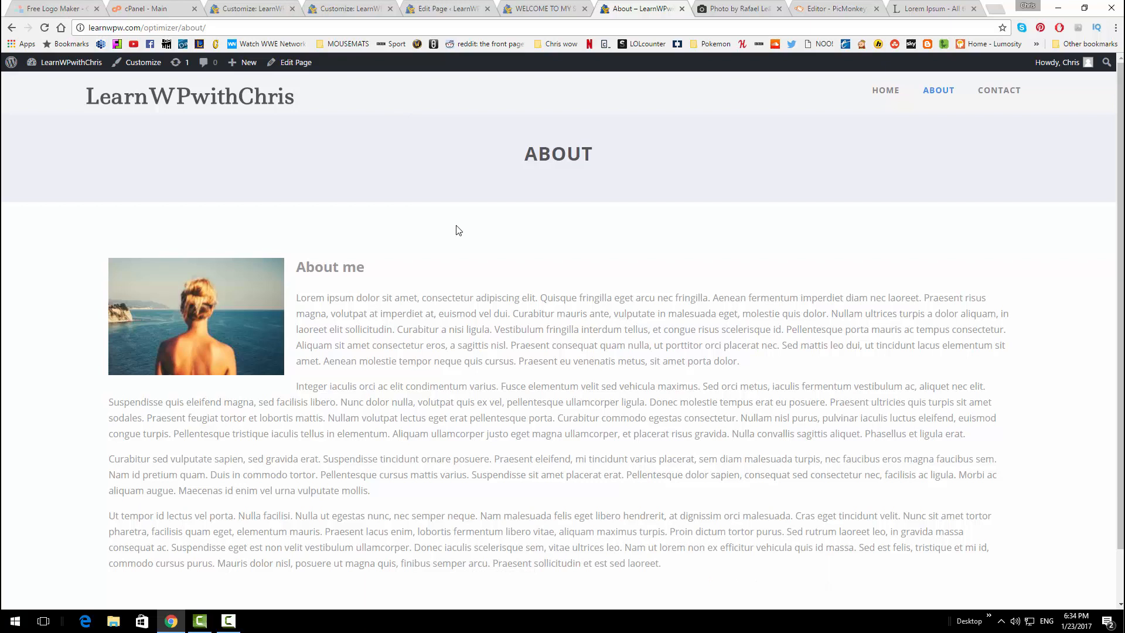
scroll(482, 239, down, 1)
scroll(572, 247, up, 1)
Open the Contact page from the live site's menu
click(997, 91)
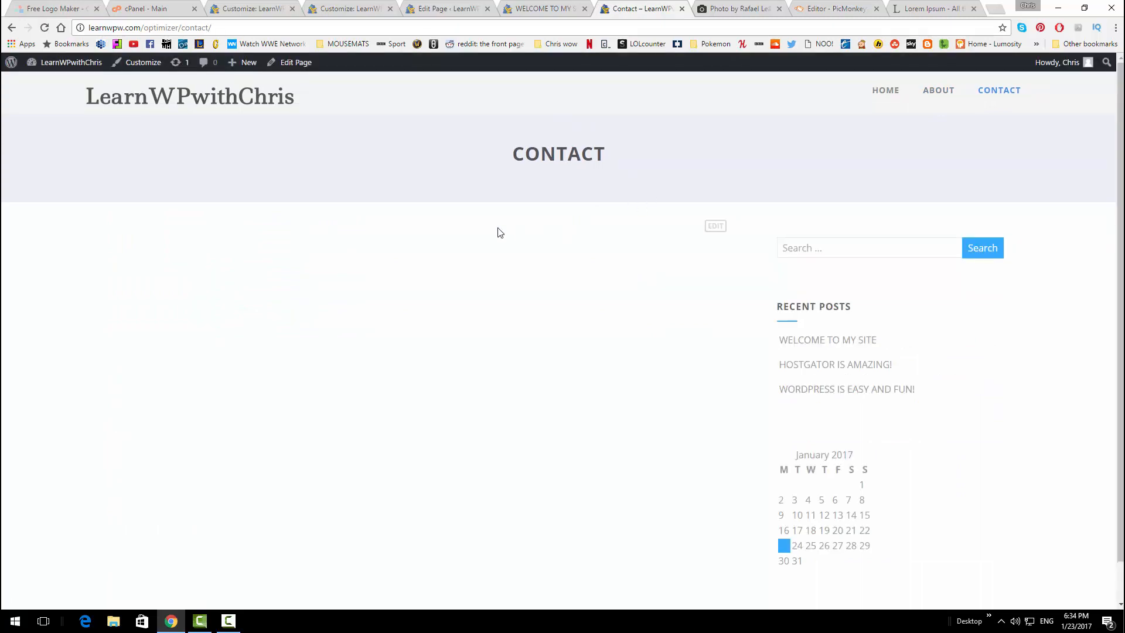
scroll(503, 240, down, 1)
scroll(511, 253, up, 1)
Search the Add Plugins page for 'contact form 7'
click(323, 7)
click(463, 9)
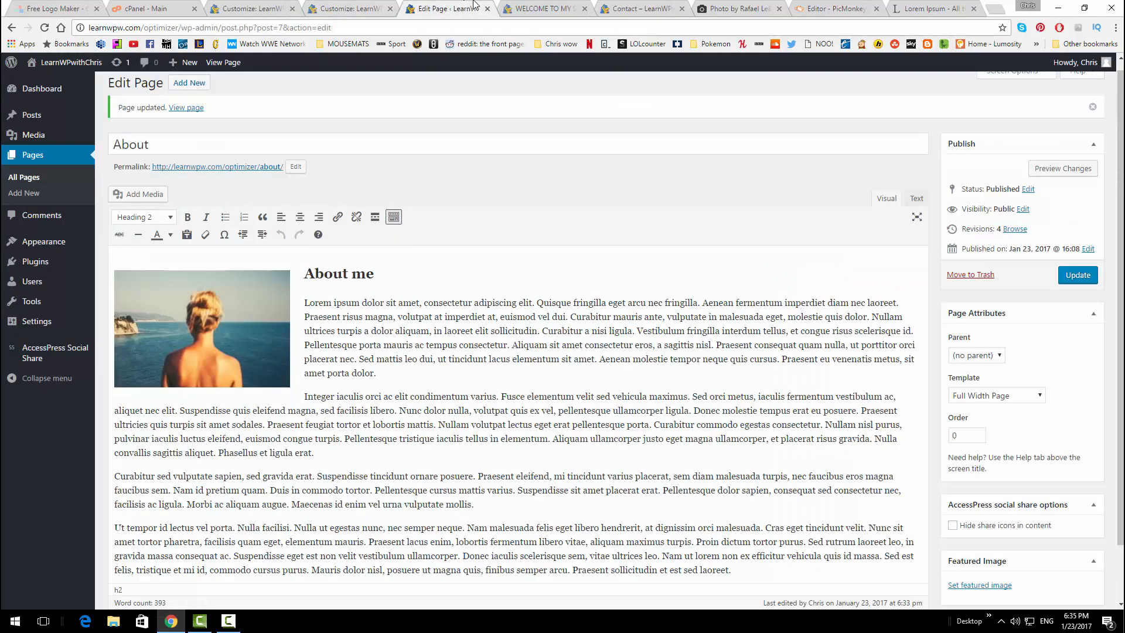
click(53, 271)
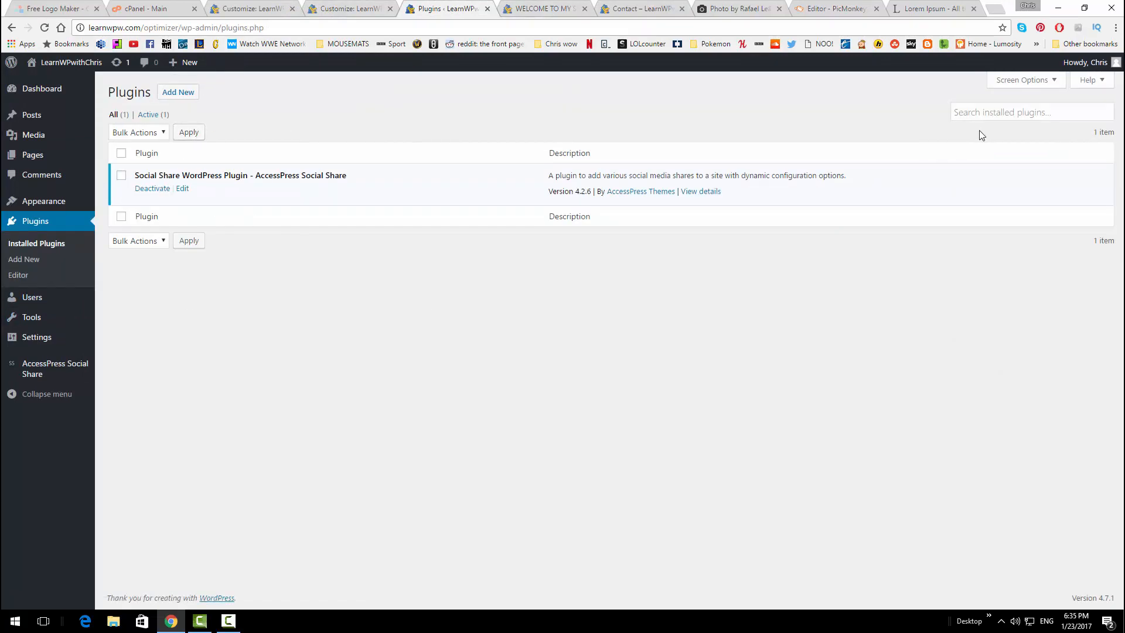
click(184, 93)
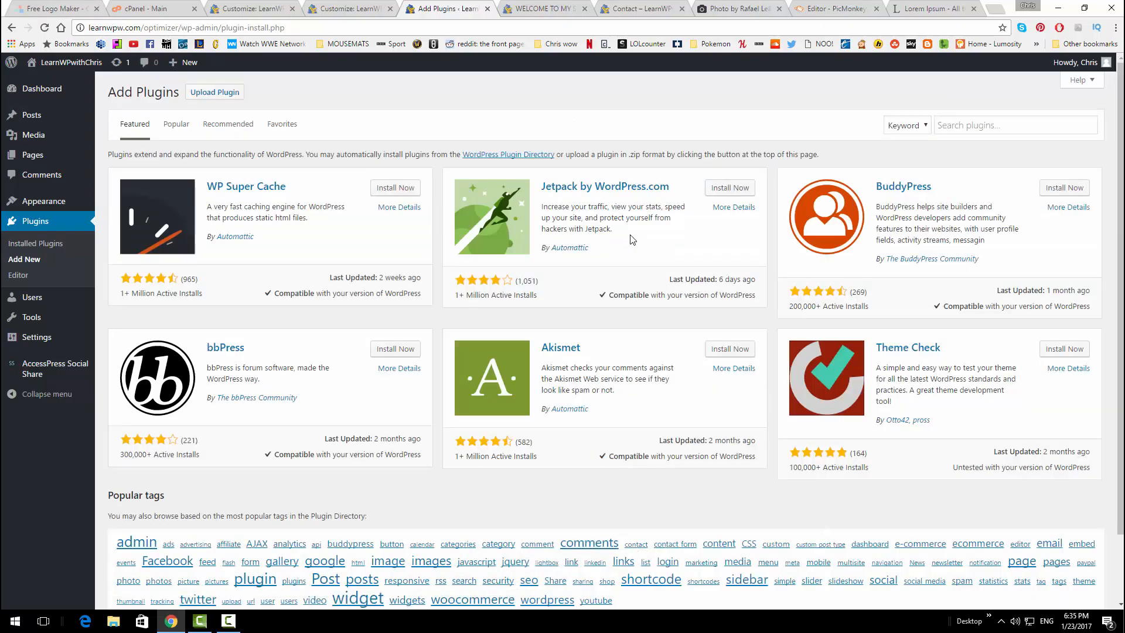
click(1001, 128)
text(contact f)
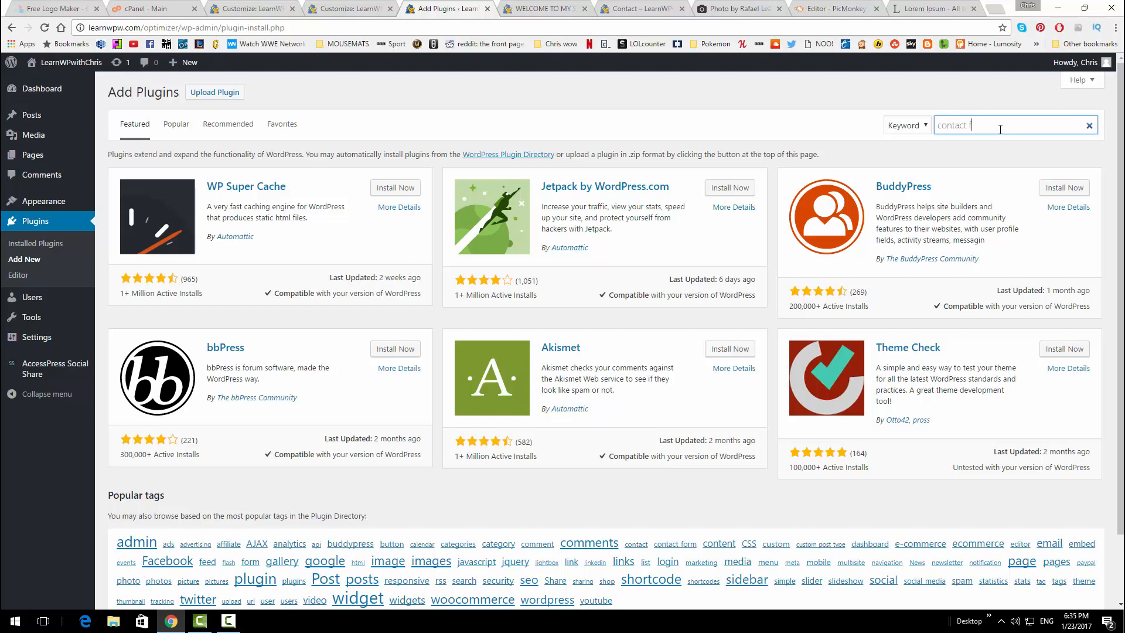
text(orm 7)
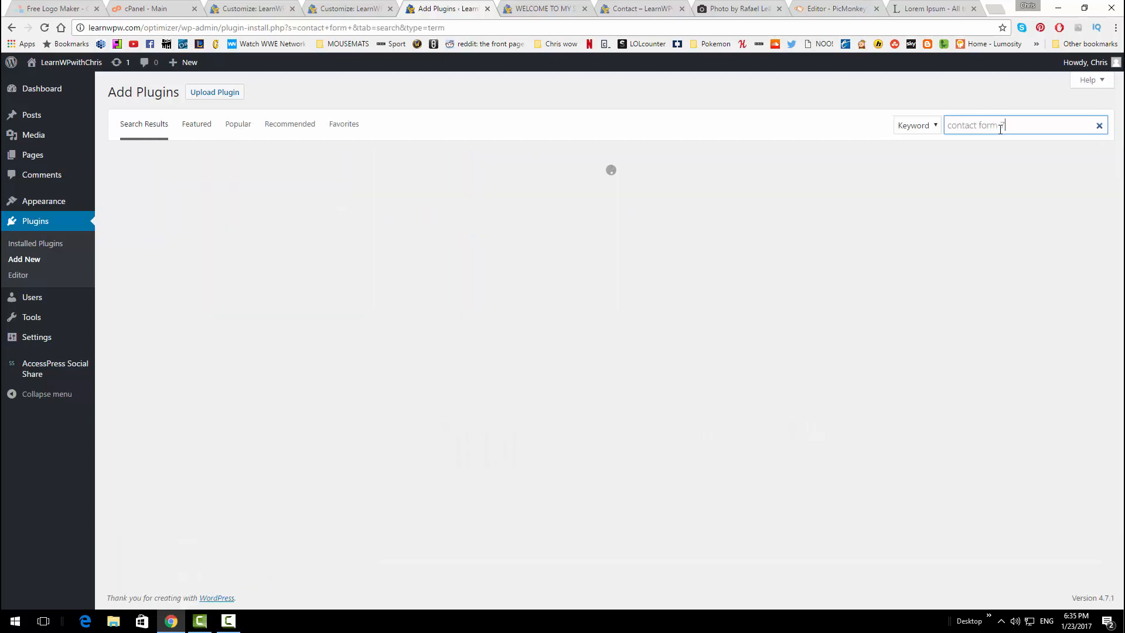
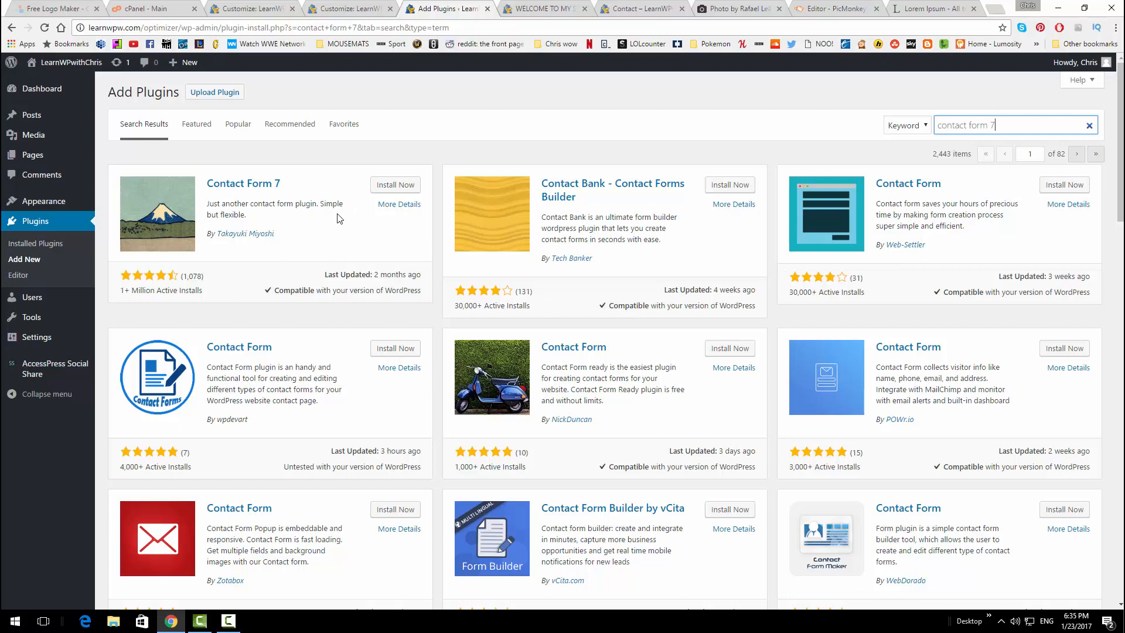
Install and activate Contact Form 7, then view its Contact Forms list with Contact form 1
click(396, 184)
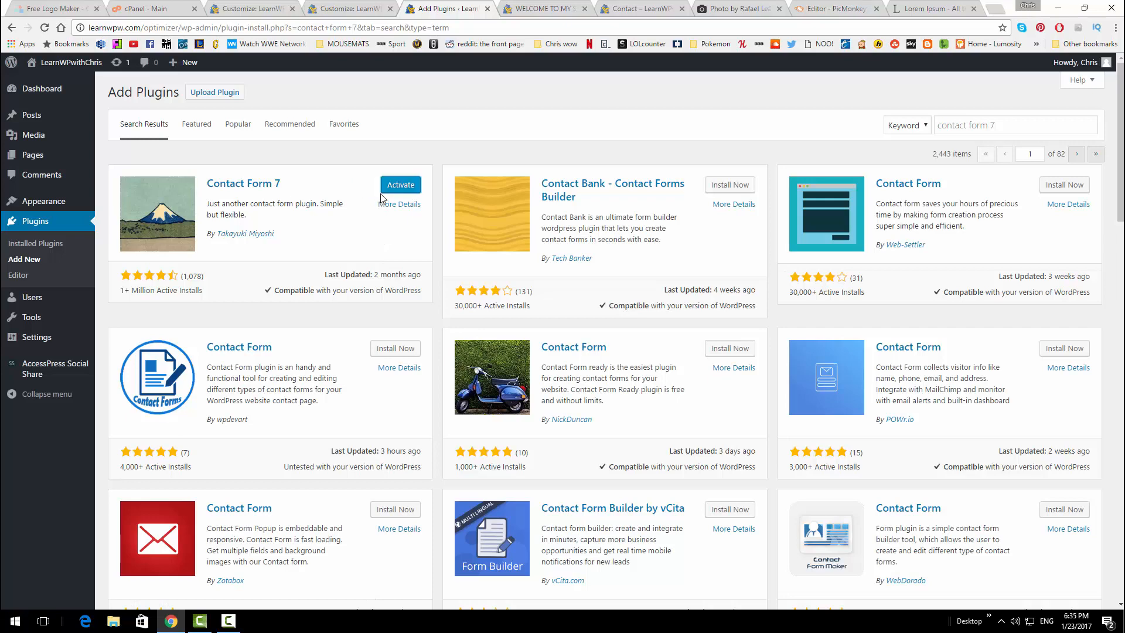
click(393, 187)
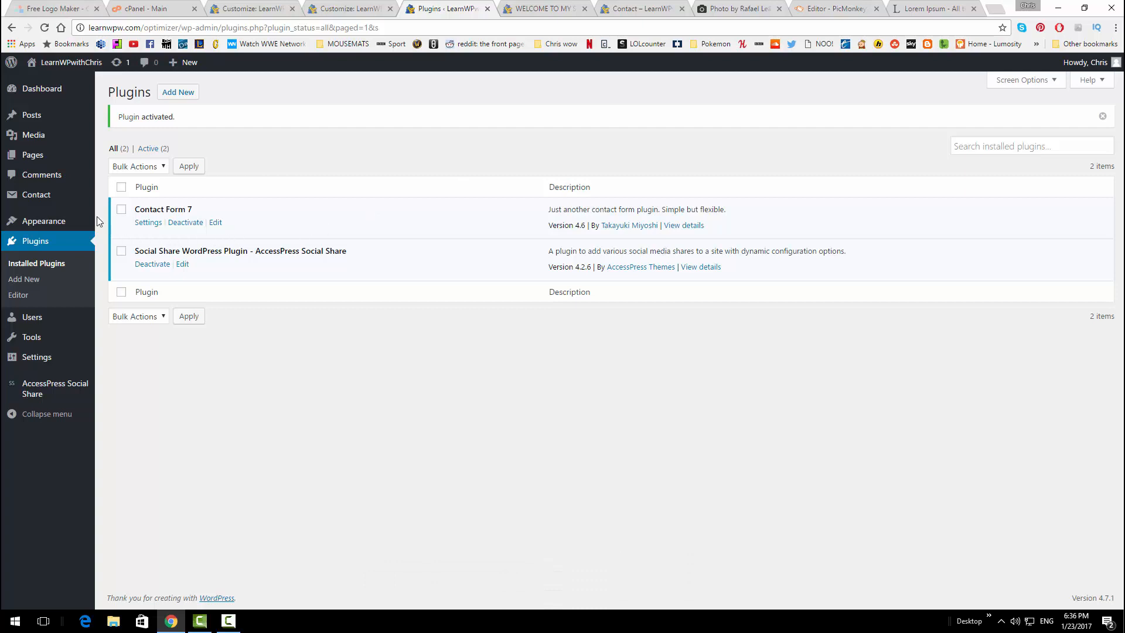
click(62, 200)
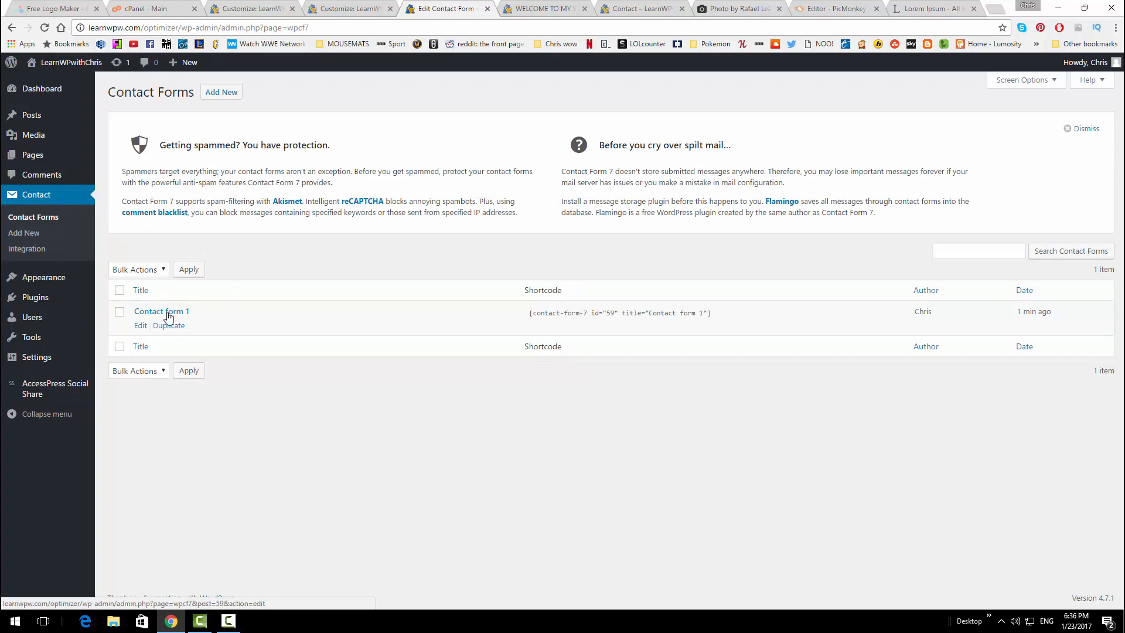
Review Contact form 1's mail recipient and its Your Name, Your Email and Subject fields
click(143, 330)
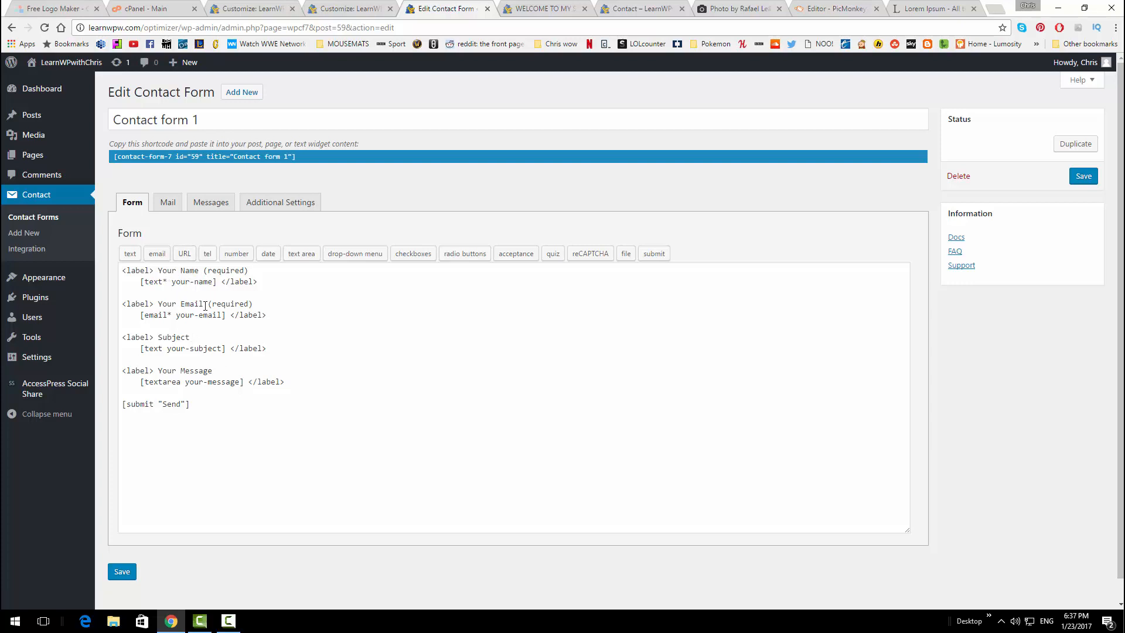
click(169, 205)
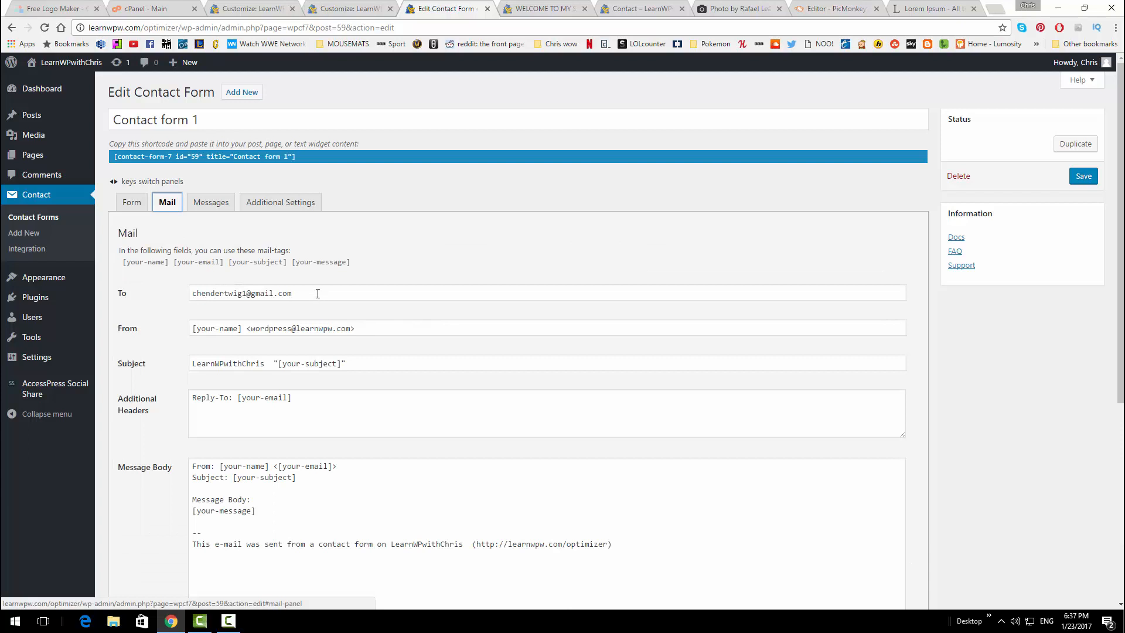
drag(318, 293, 151, 285)
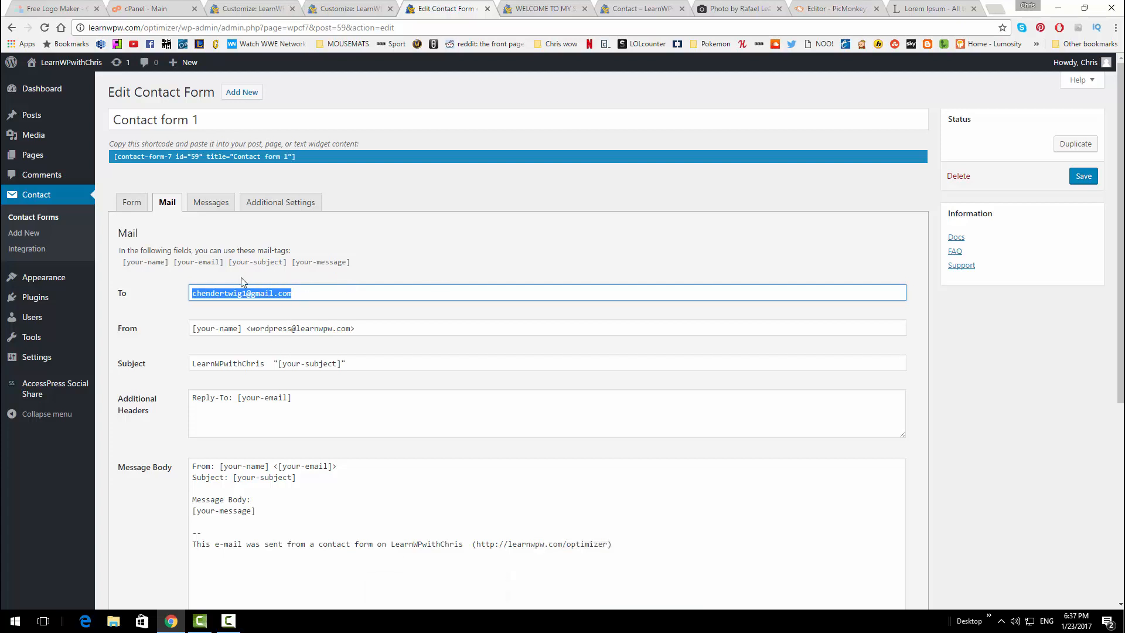
click(142, 203)
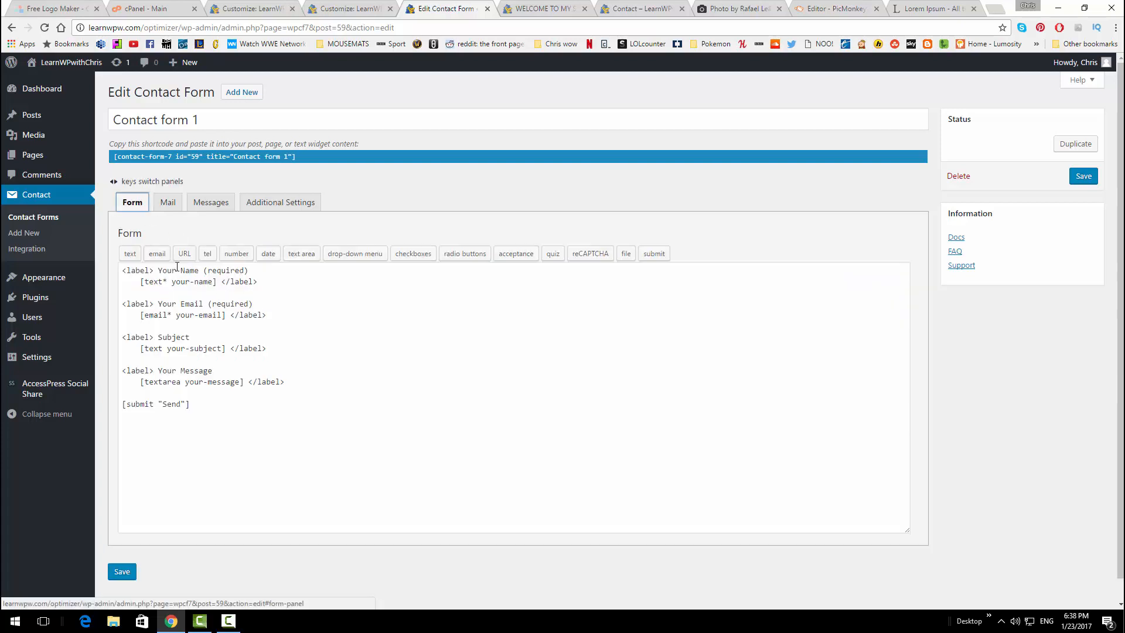
drag(157, 270, 200, 271)
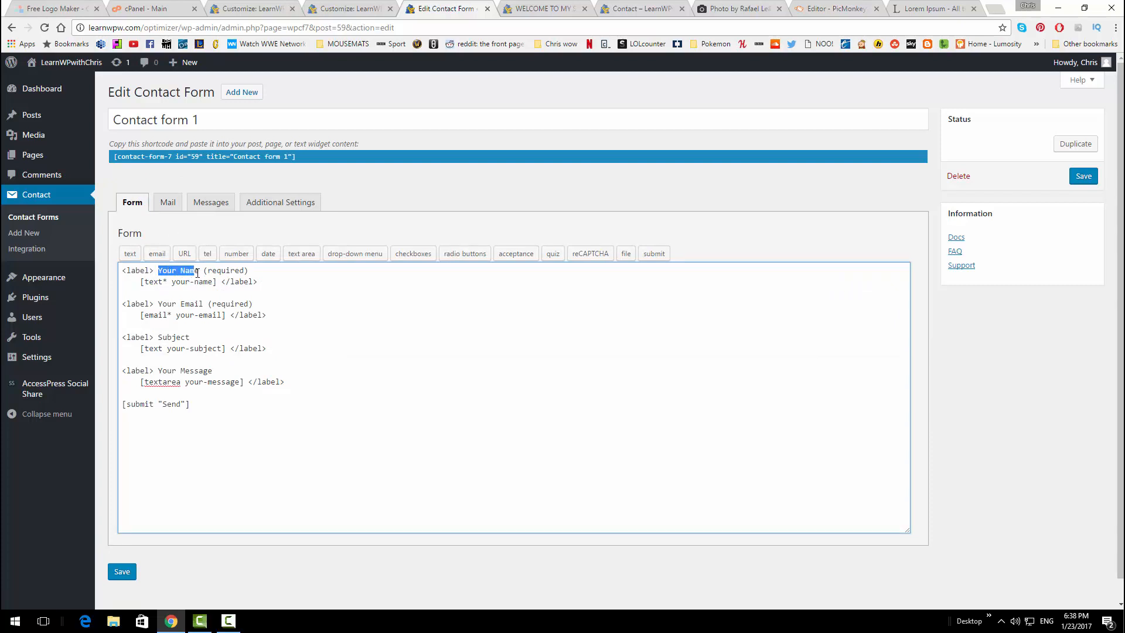
drag(159, 302, 203, 304)
click(203, 303)
drag(157, 339, 256, 305)
click(256, 307)
drag(196, 270, 162, 270)
Save Contact form 1 and copy its shortcode
click(1083, 176)
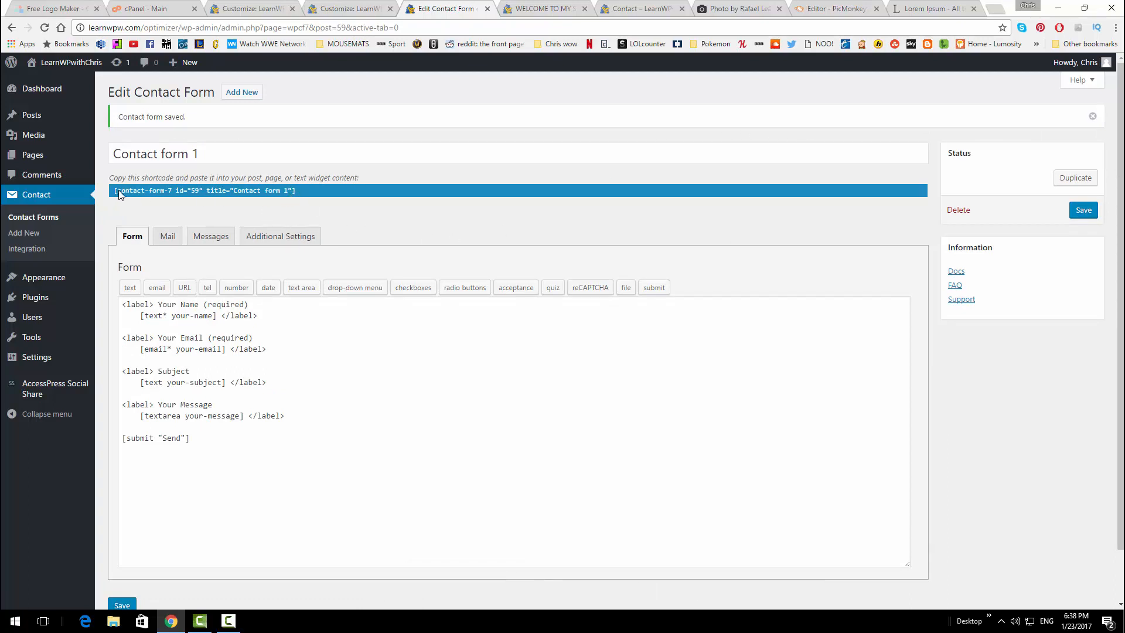
right_click(223, 192)
click(259, 202)
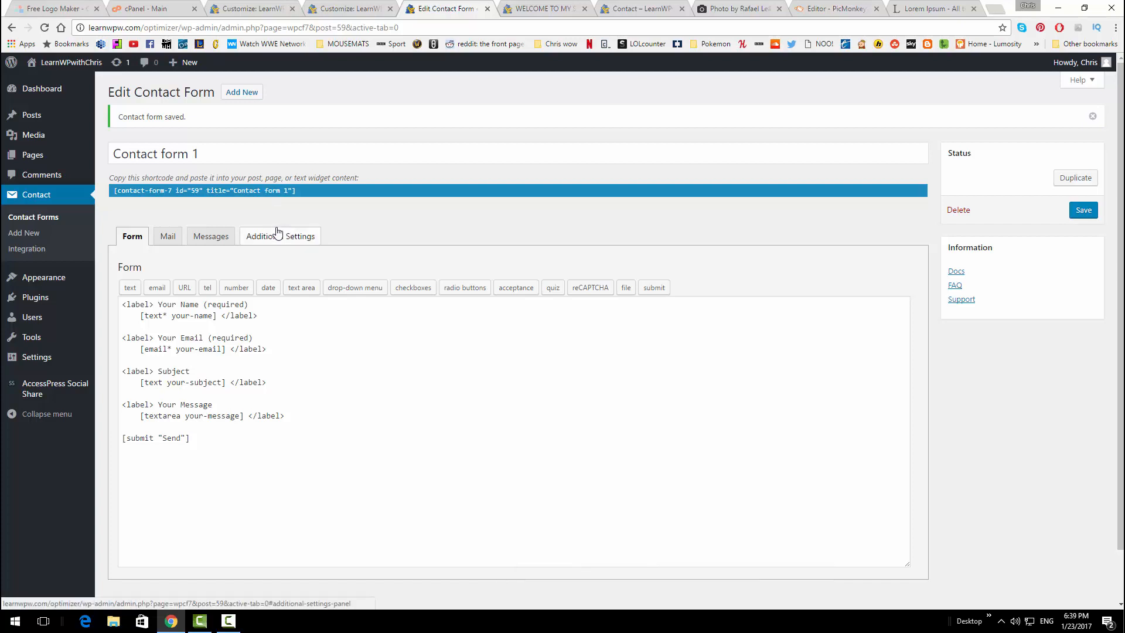
click(50, 162)
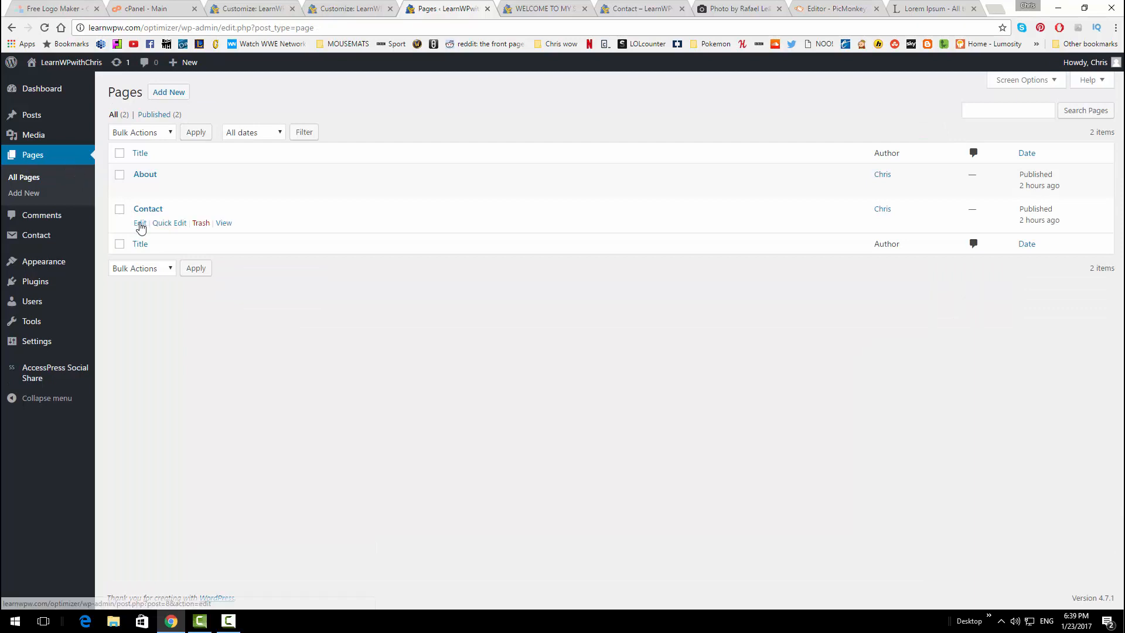
Paste the Contact form 1 shortcode into the Contact page's Text view and update the page
click(140, 223)
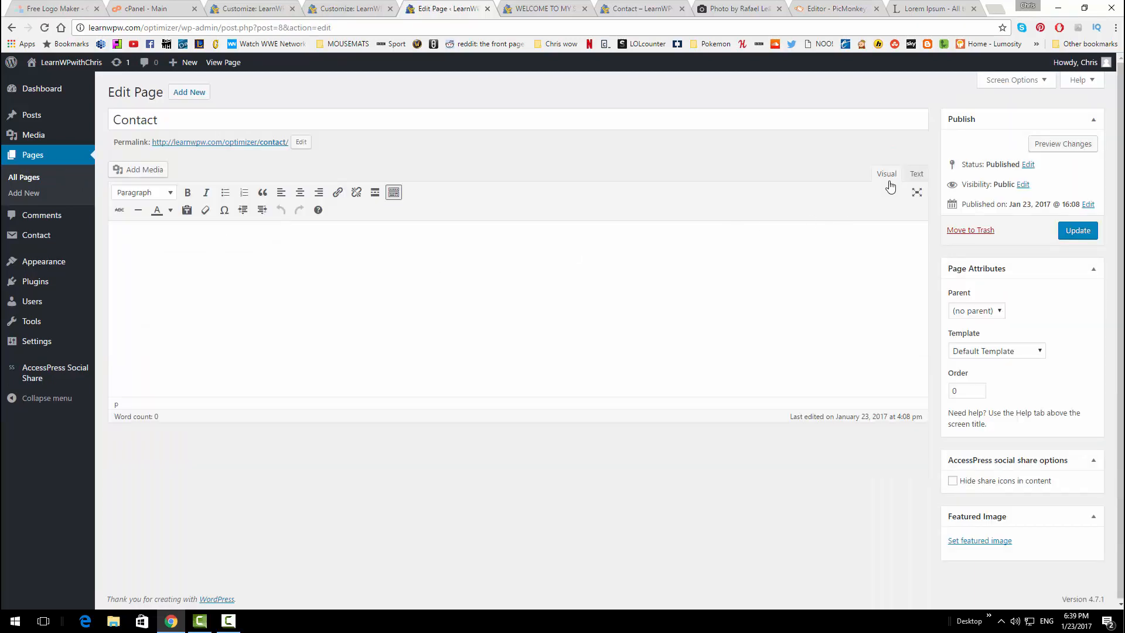
click(913, 174)
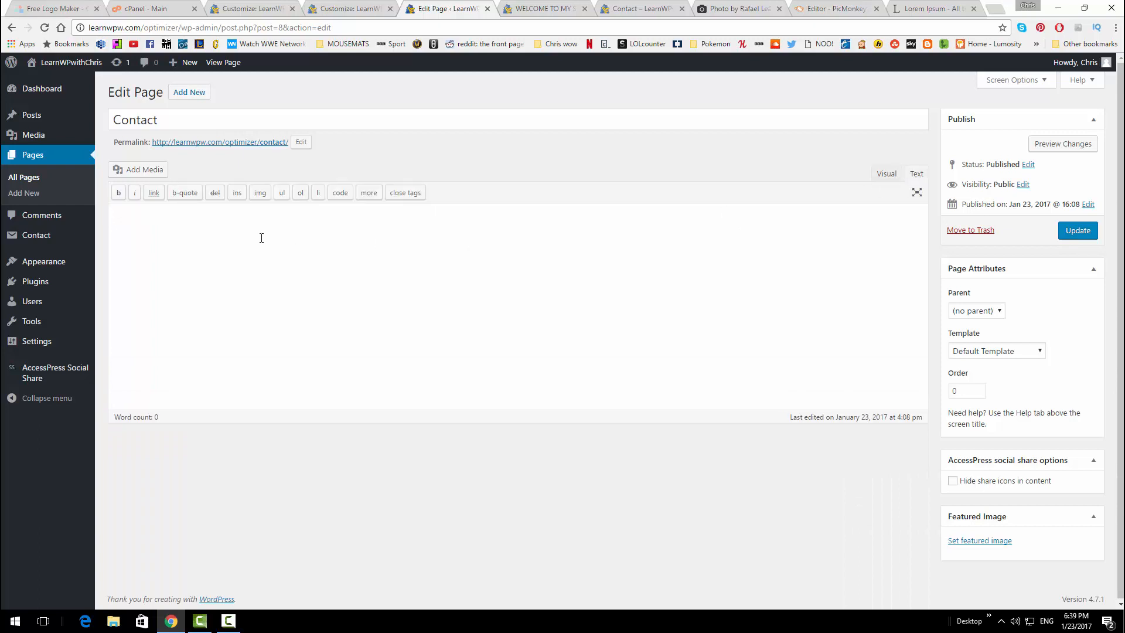
key(ctrl+v)
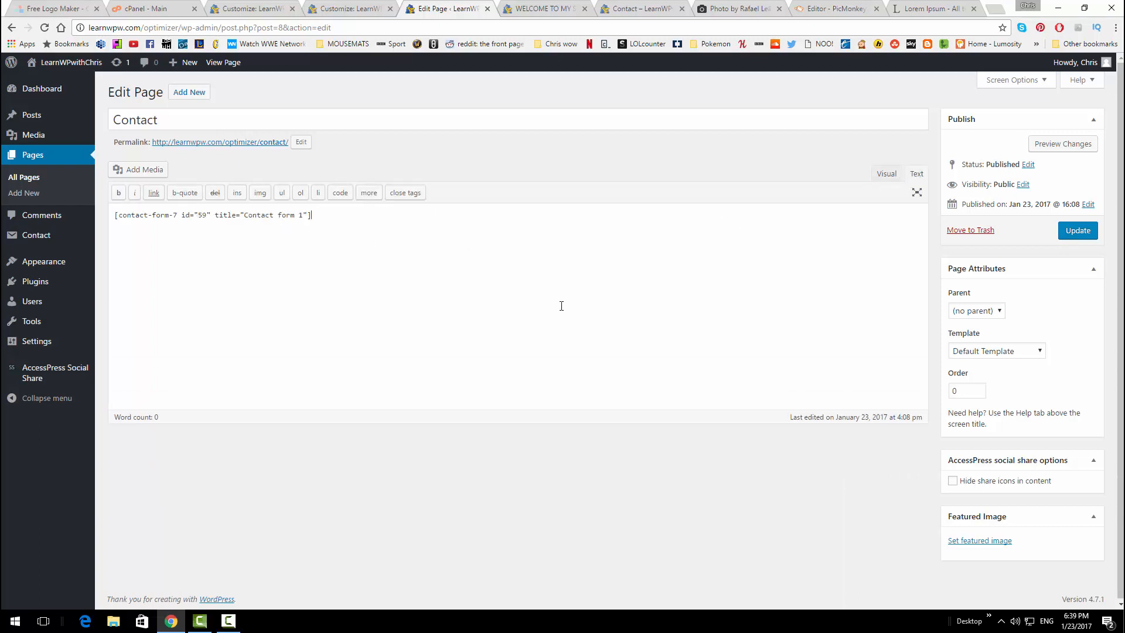
click(1072, 232)
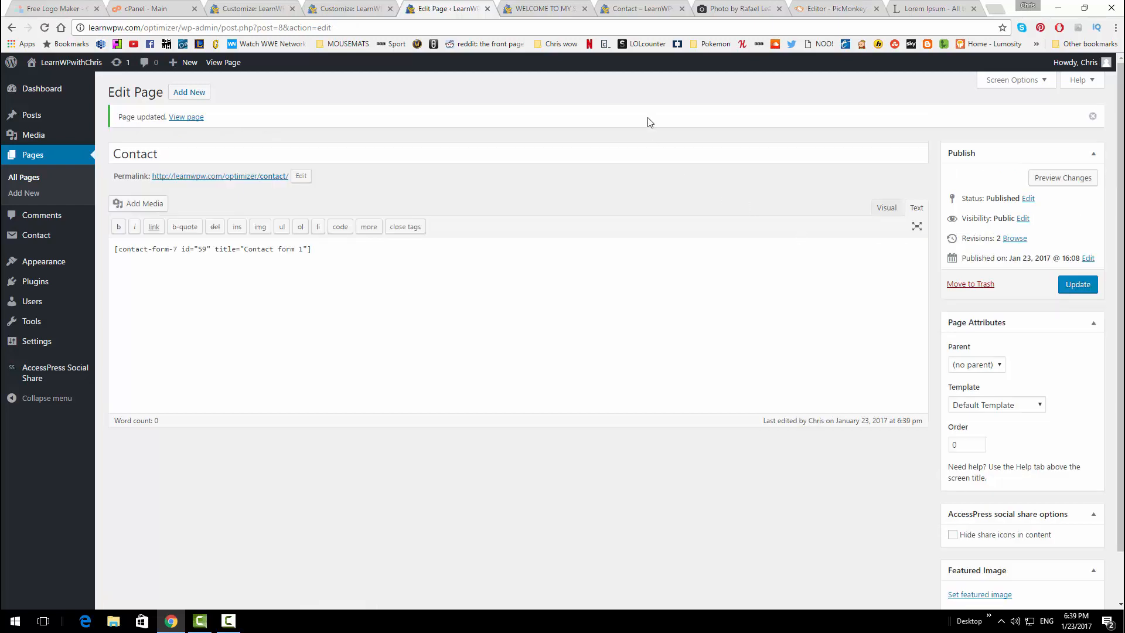
click(649, 8)
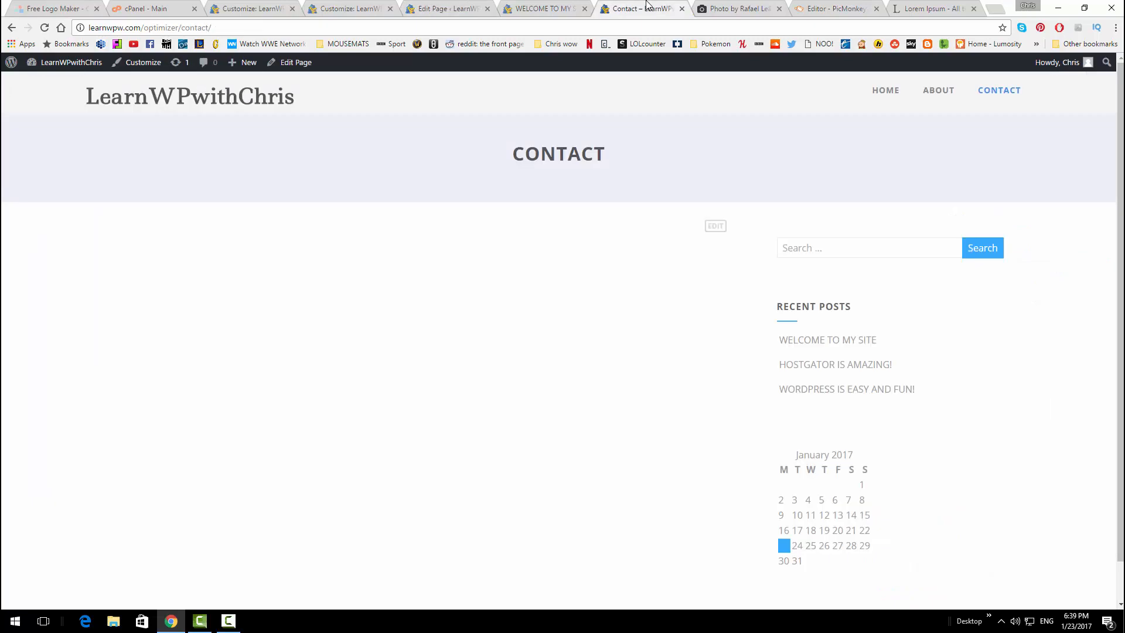
Reload the live Contact page and try out its Name, Email, Subject and Message form
click(47, 27)
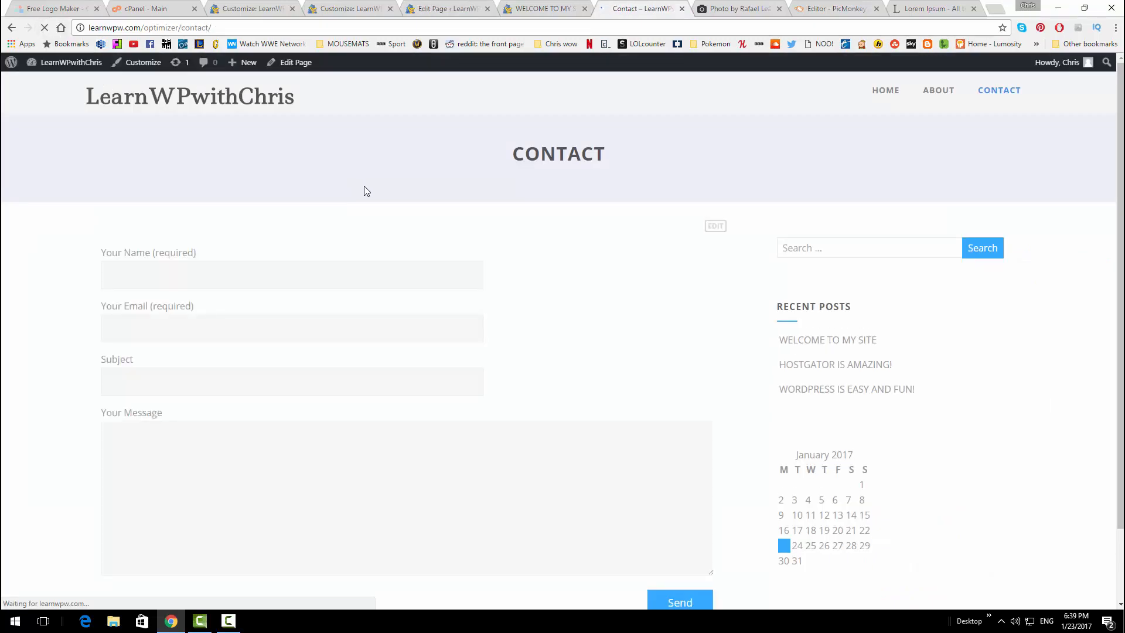
scroll(239, 237, down, 1)
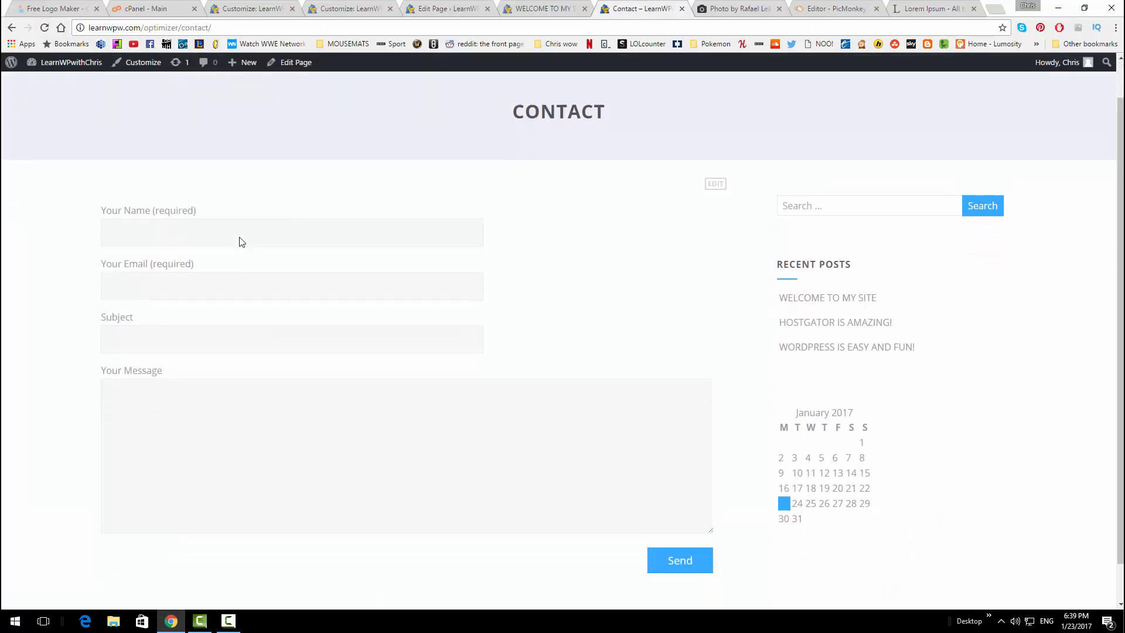
scroll(239, 242, down, 1)
click(130, 182)
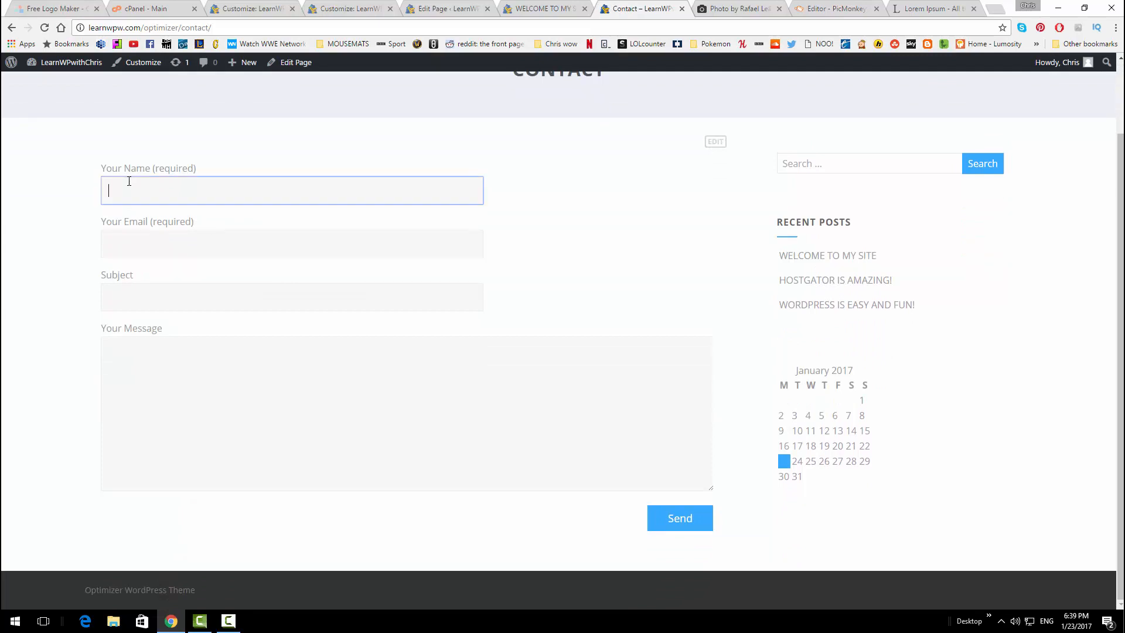
scroll(247, 236, up, 2)
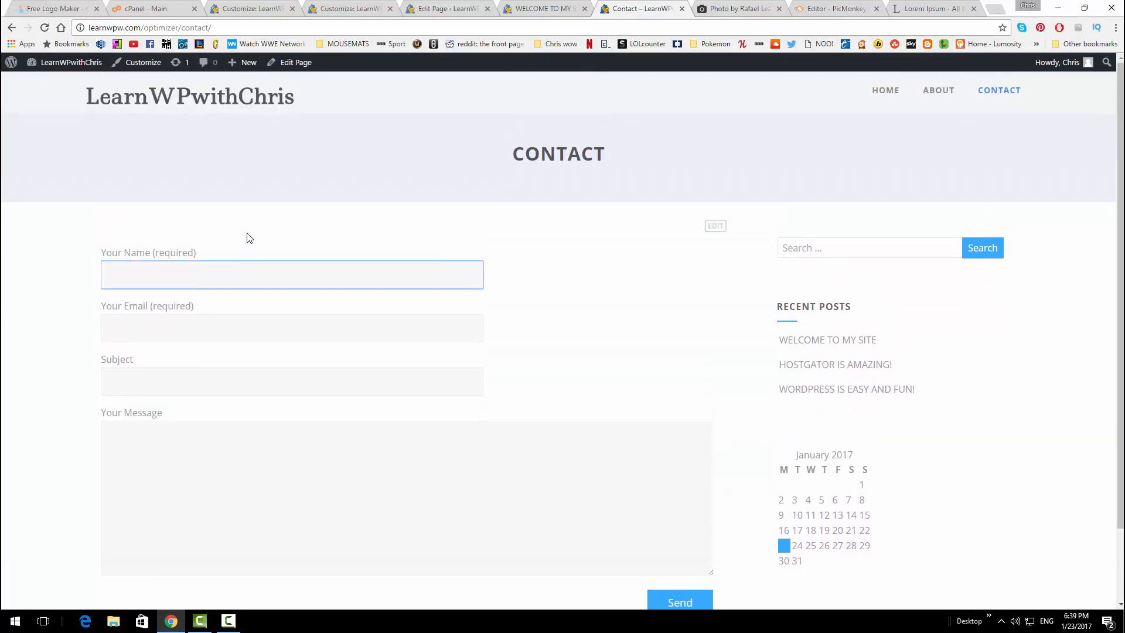
click(123, 275)
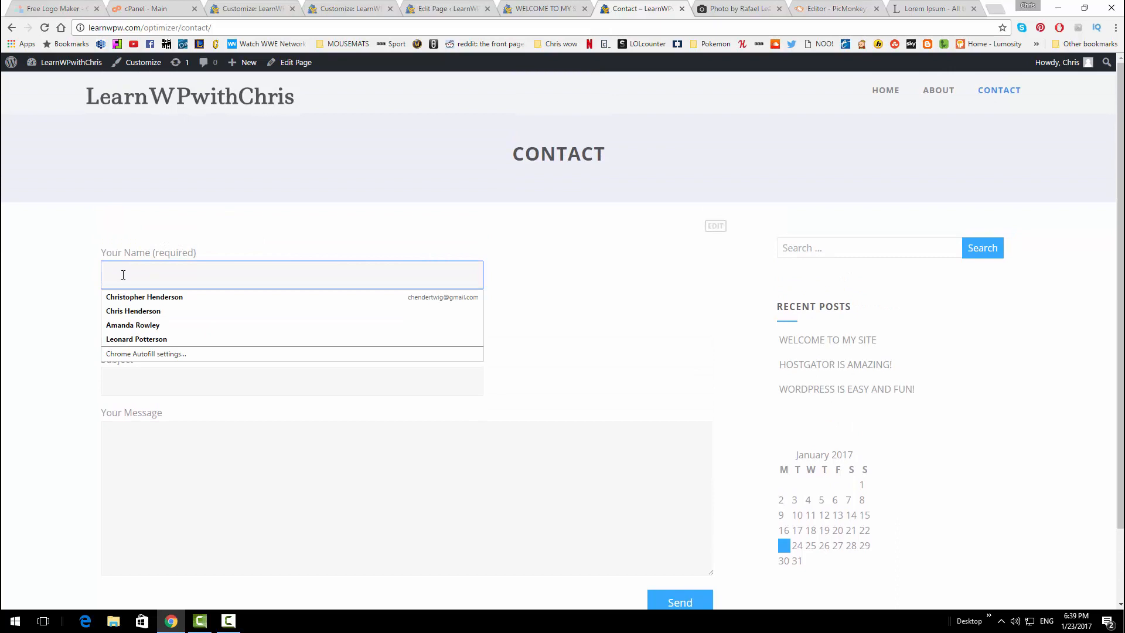
click(64, 289)
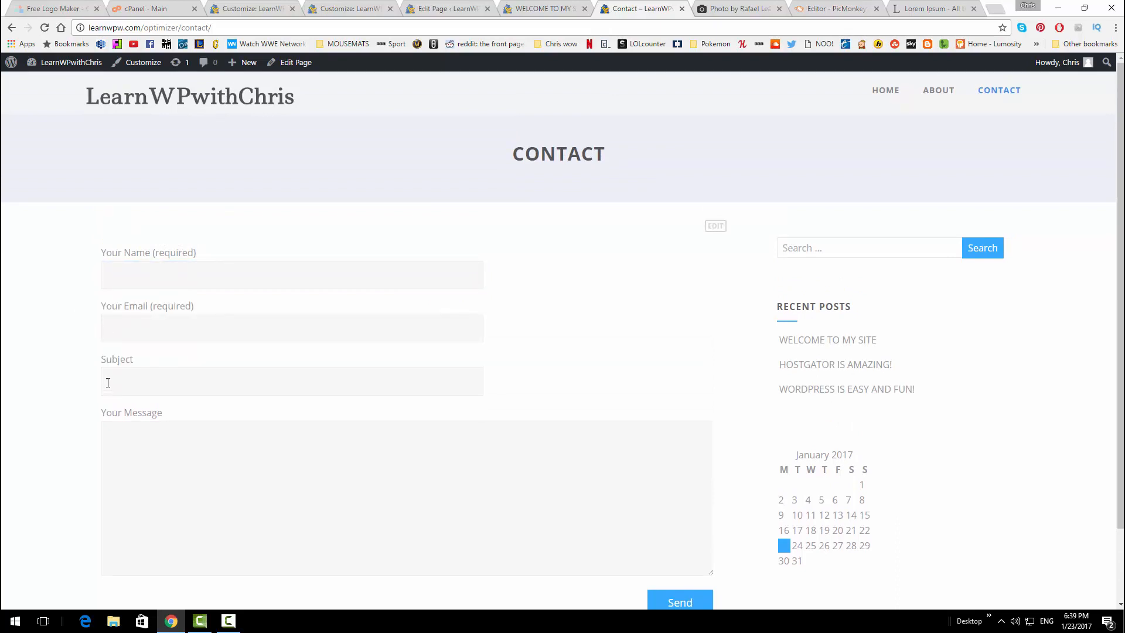
scroll(408, 409, down, 2)
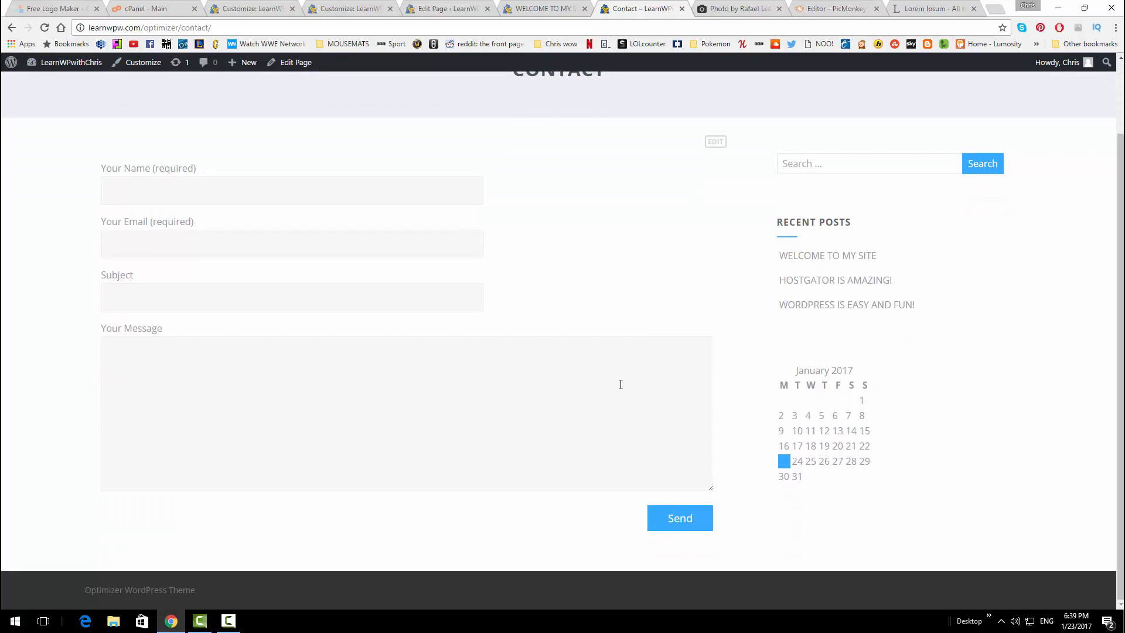
scroll(660, 311, up, 2)
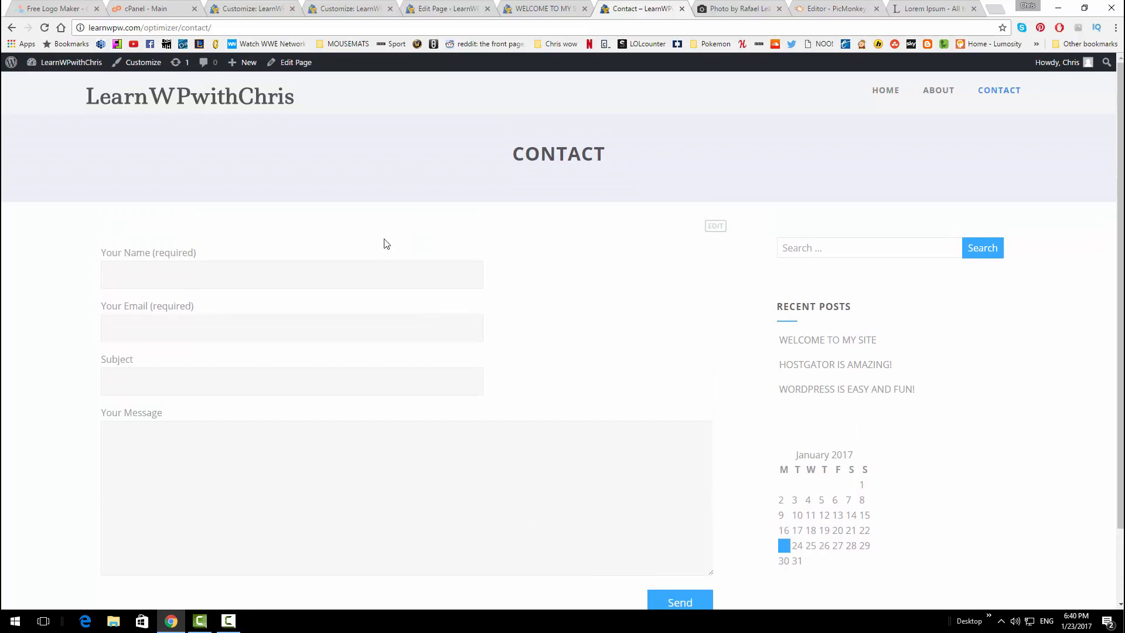
scroll(621, 252, down, 2)
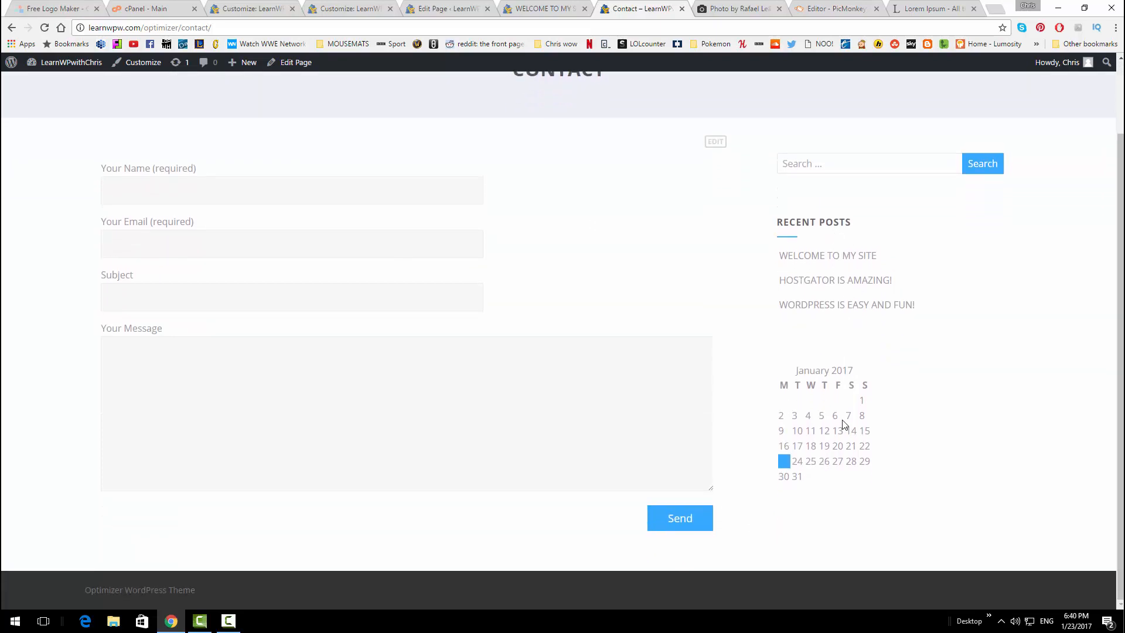
scroll(844, 423, up, 2)
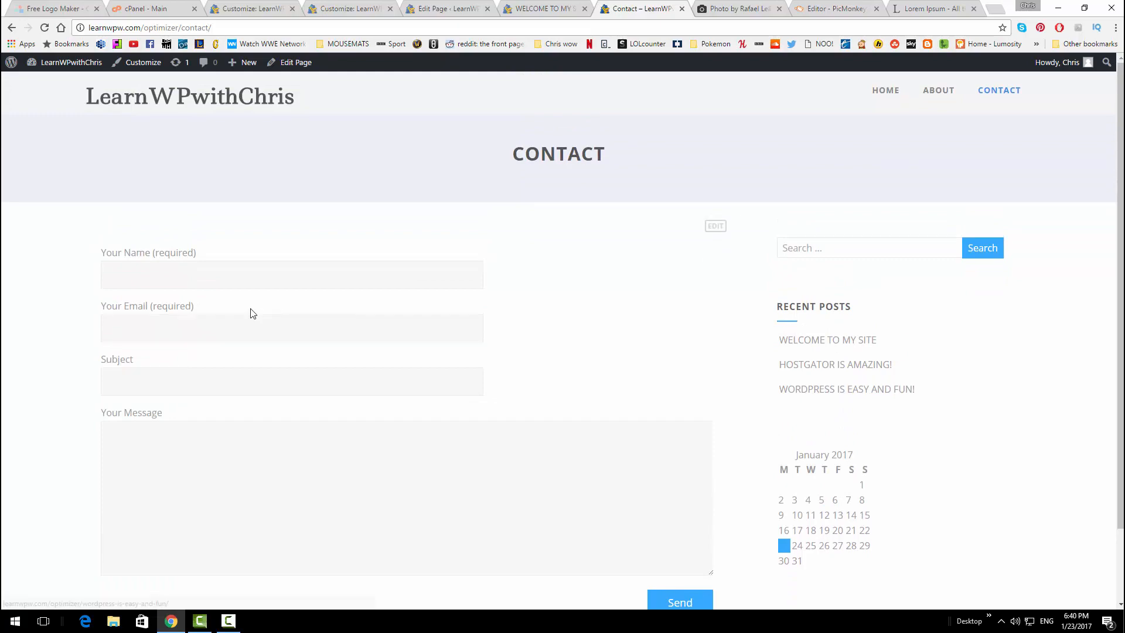
click(514, 9)
click(466, 8)
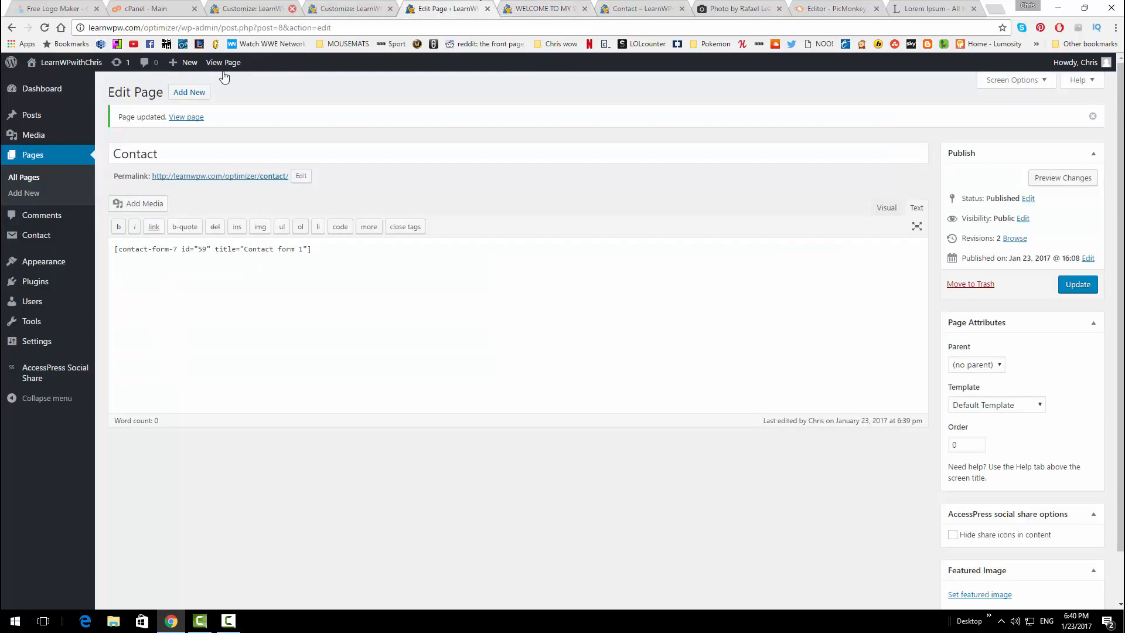
Add a 'Contact Us' Heading 2 above the form shortcode and update the Contact page
key(Return)
key(Return)
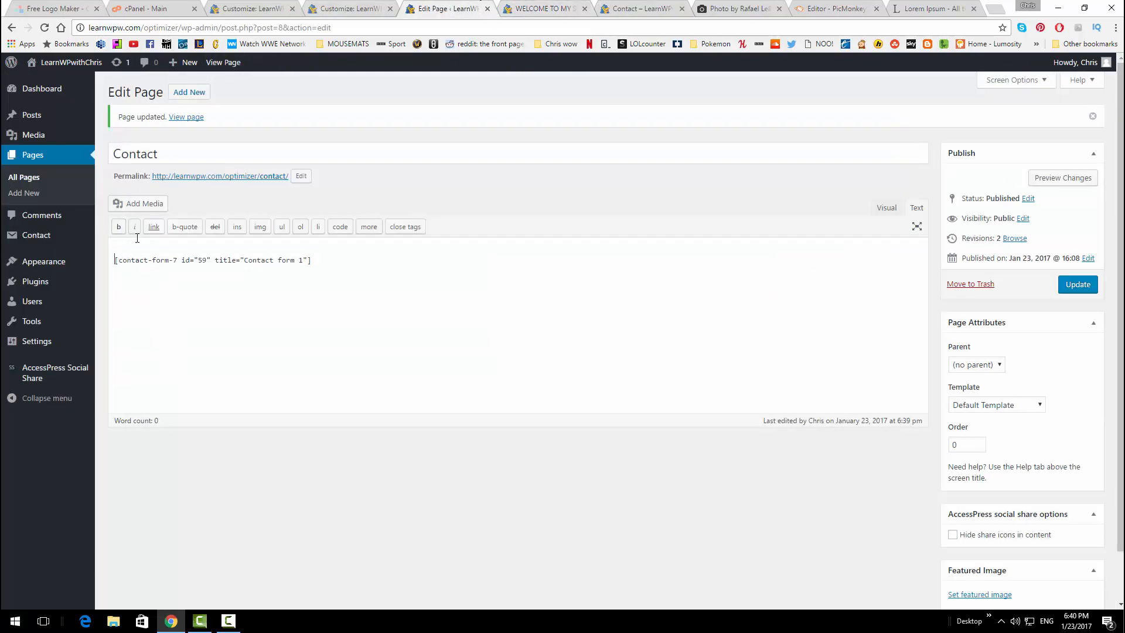
click(135, 240)
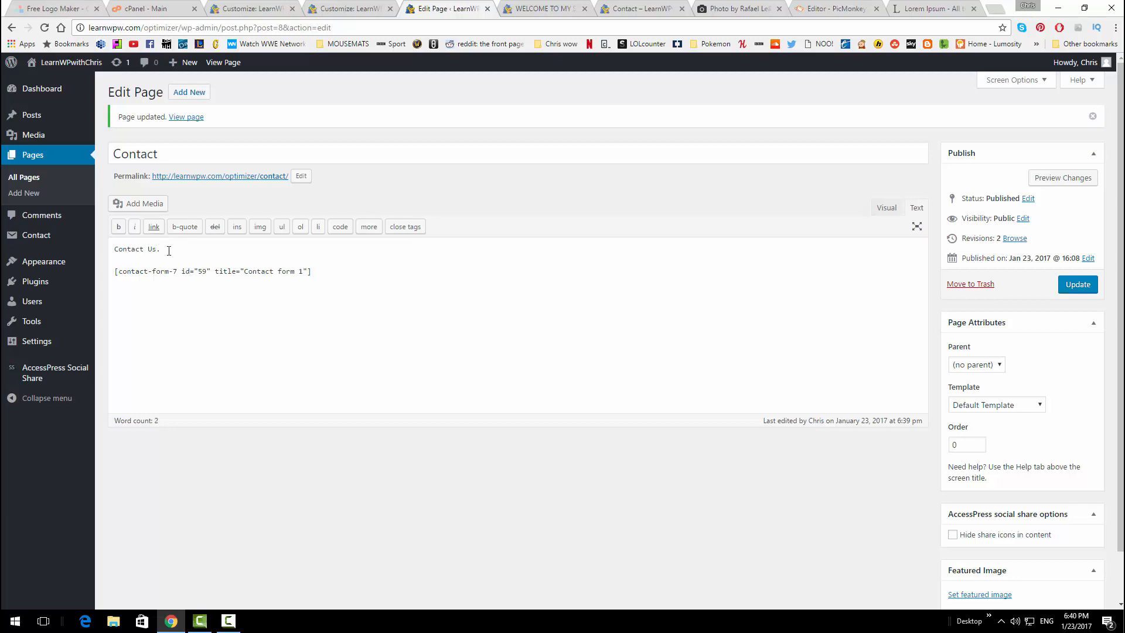
drag(168, 250, 102, 248)
click(119, 228)
click(879, 216)
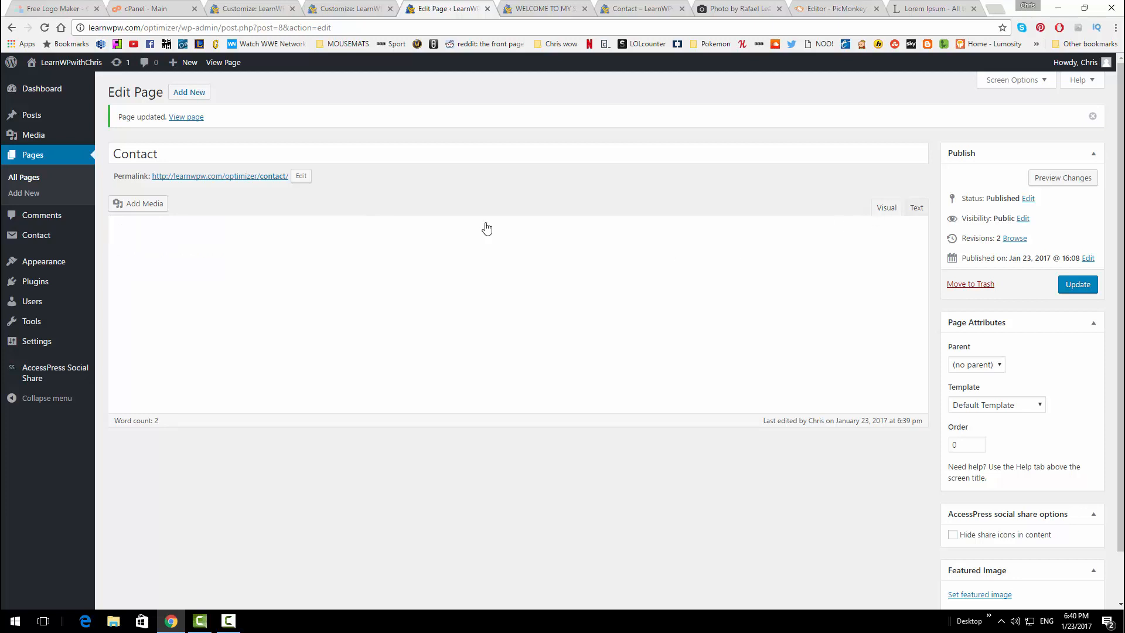
drag(166, 277, 108, 271)
click(164, 225)
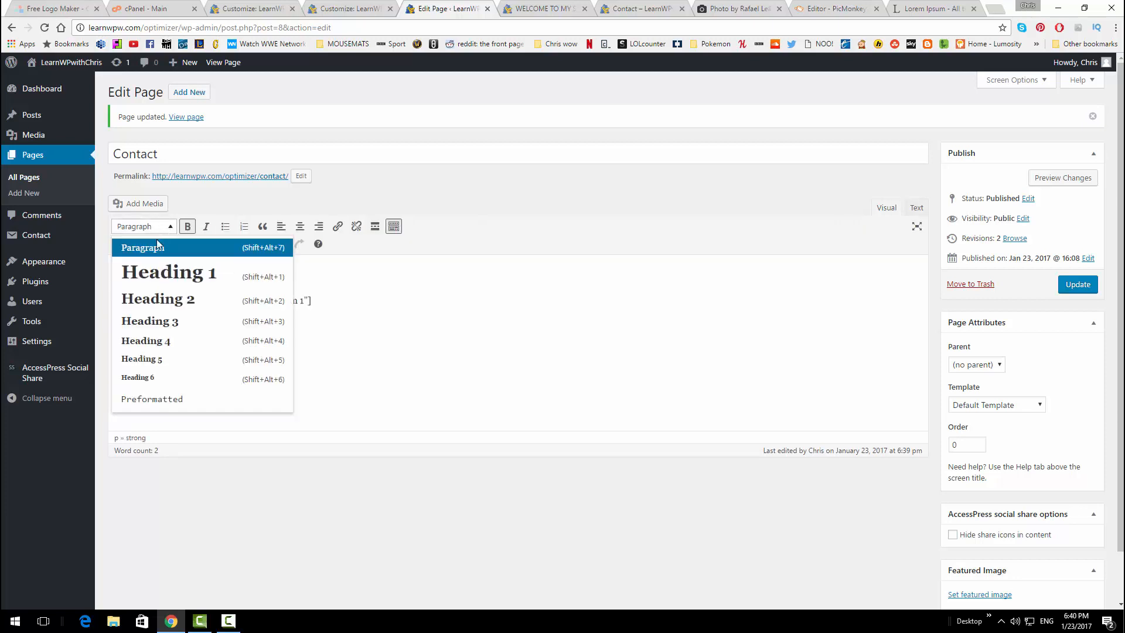
click(158, 296)
click(238, 283)
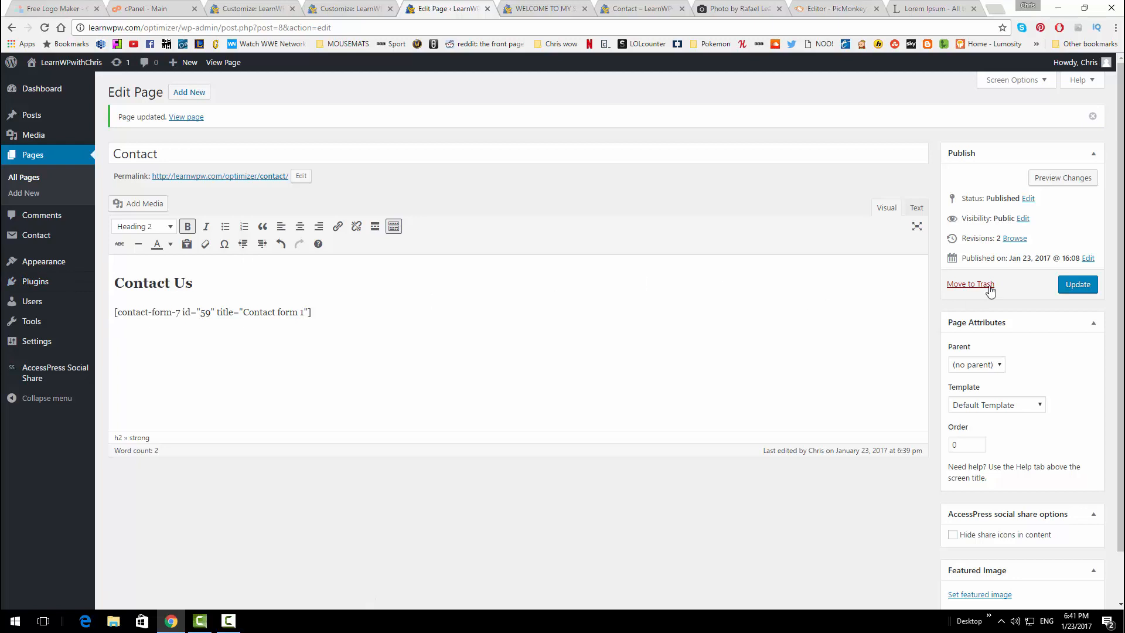
click(1077, 284)
Set the Contact page template to Full Width Page and update it
scroll(842, 230, down, 1)
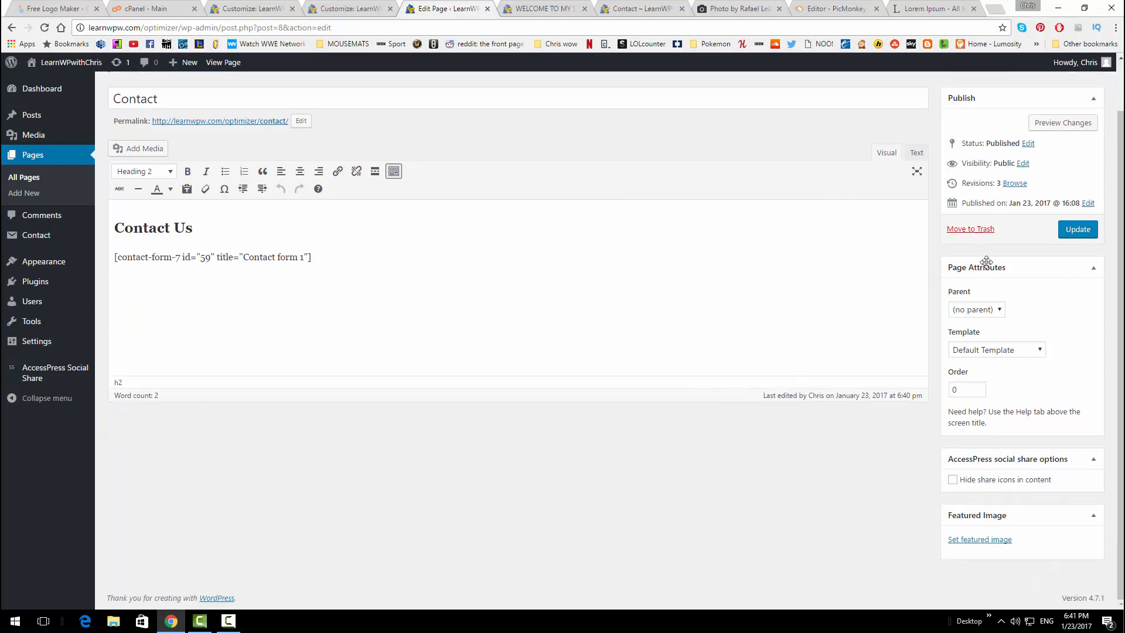
click(989, 352)
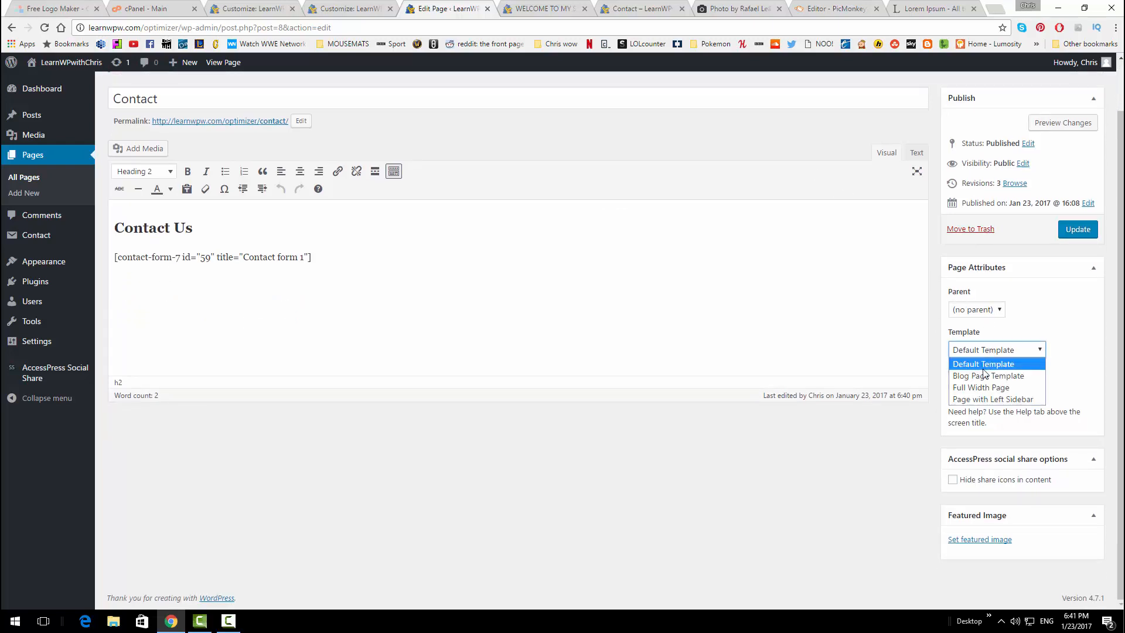
click(984, 387)
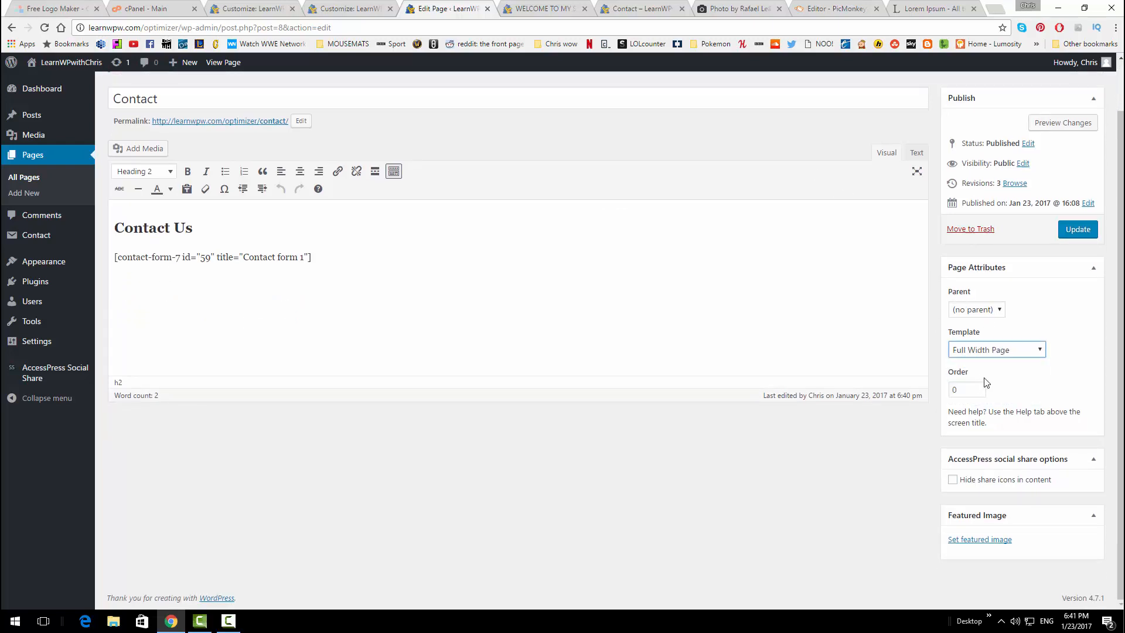
click(1077, 234)
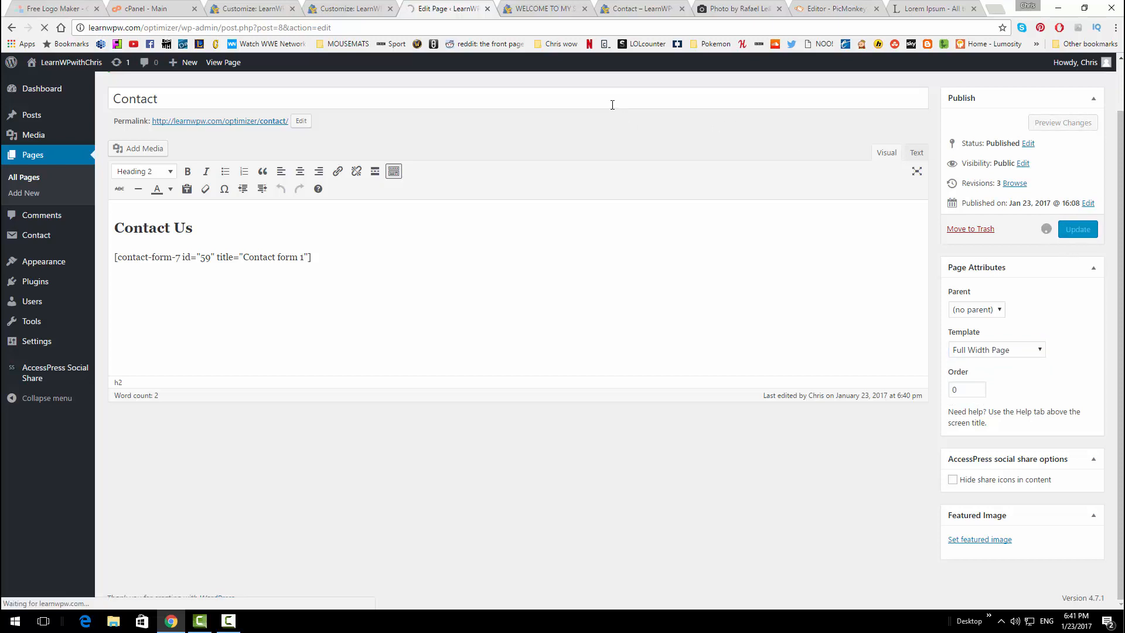
click(644, 9)
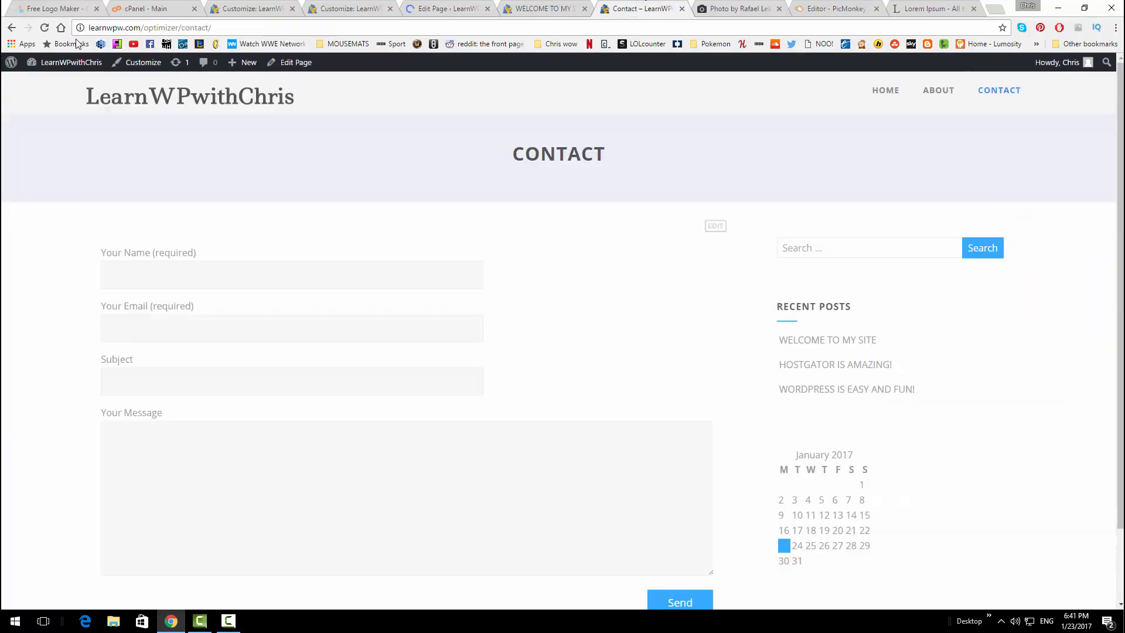
Reload the live Contact page and confirm the form spans full width without a sidebar
click(44, 27)
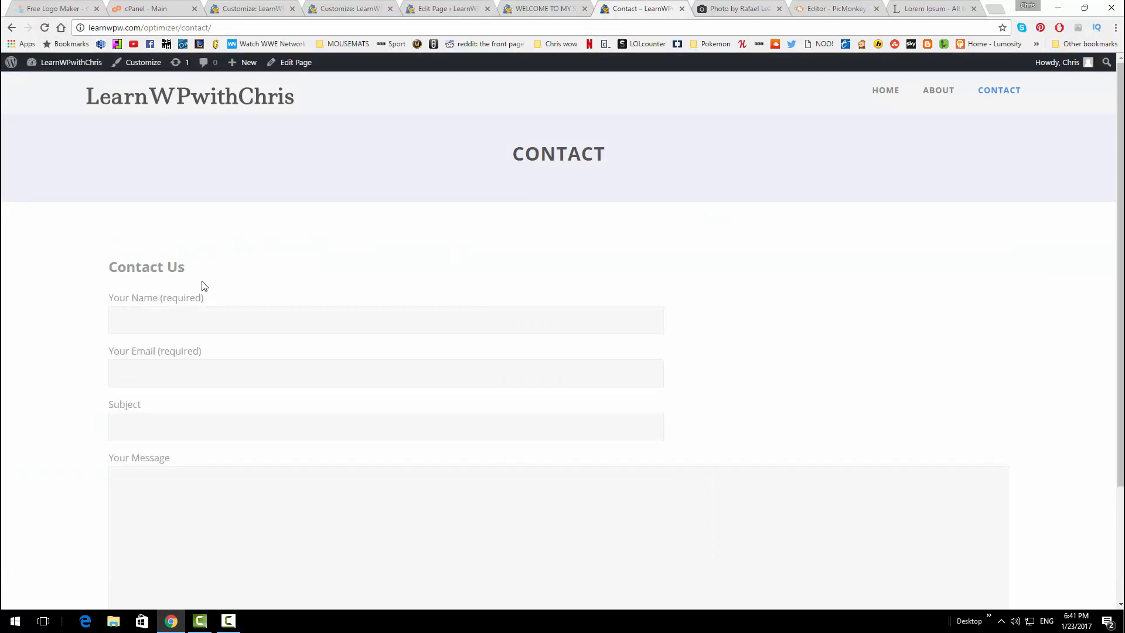
scroll(929, 376, down, 3)
scroll(1019, 306, up, 3)
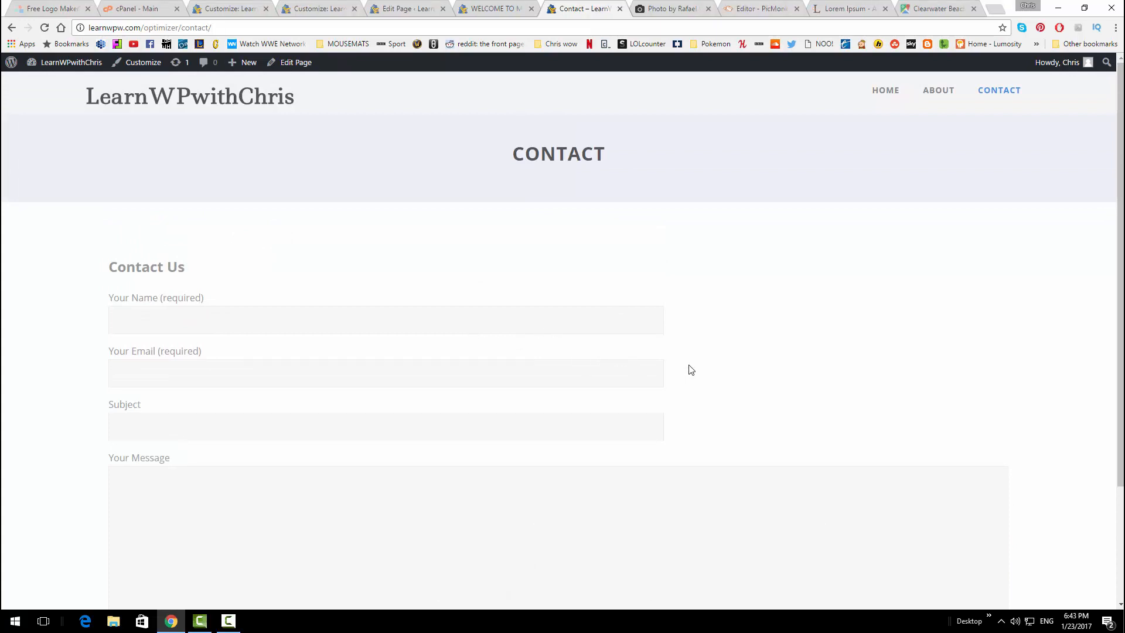
scroll(615, 347, down, 1)
scroll(615, 347, up, 1)
Copy the Small-size Google Maps embed code for Clearwater Beach
click(944, 5)
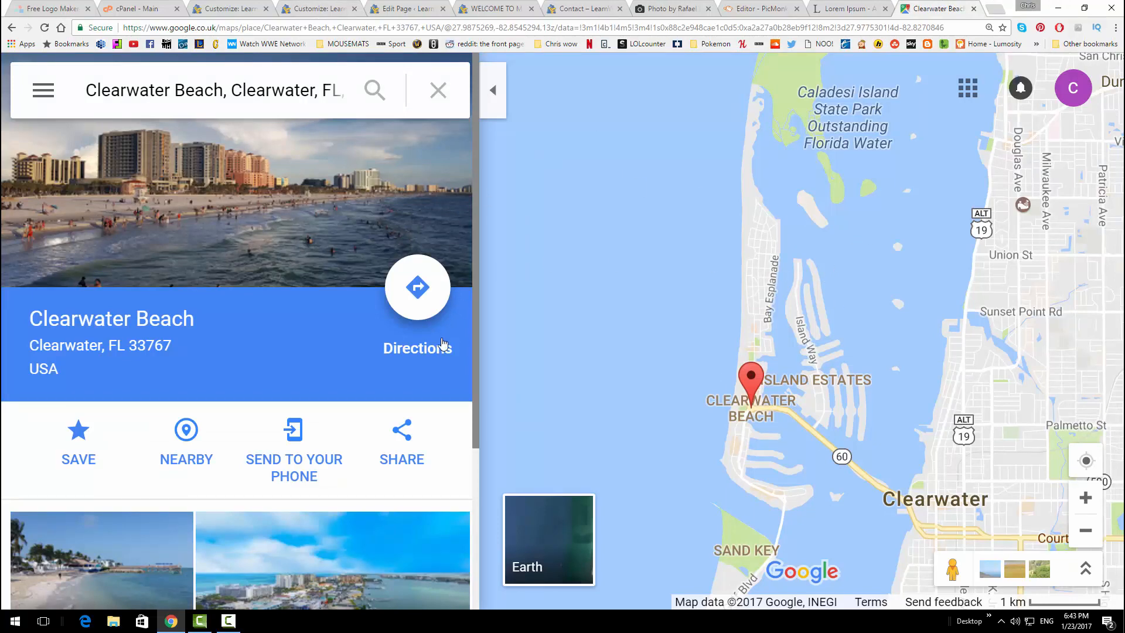
click(405, 436)
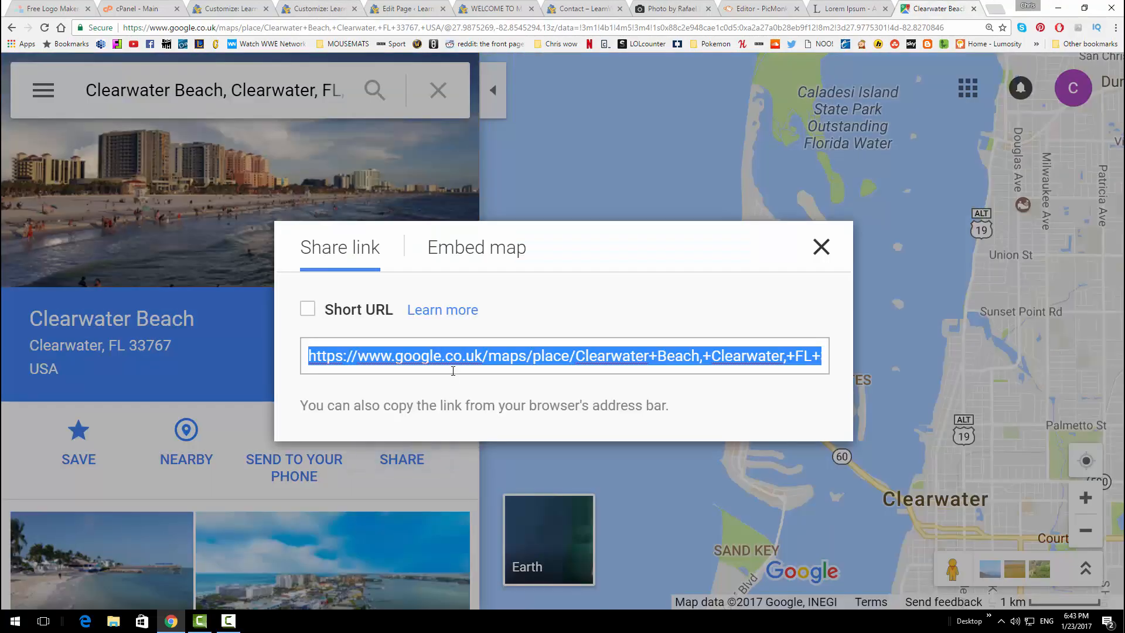
click(466, 252)
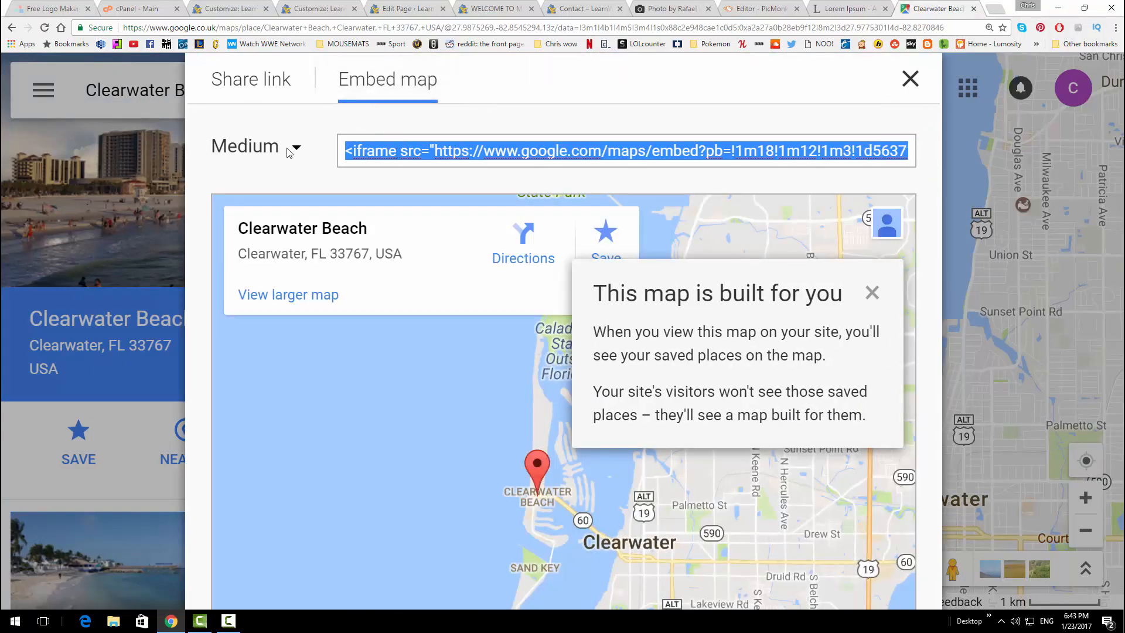
click(297, 149)
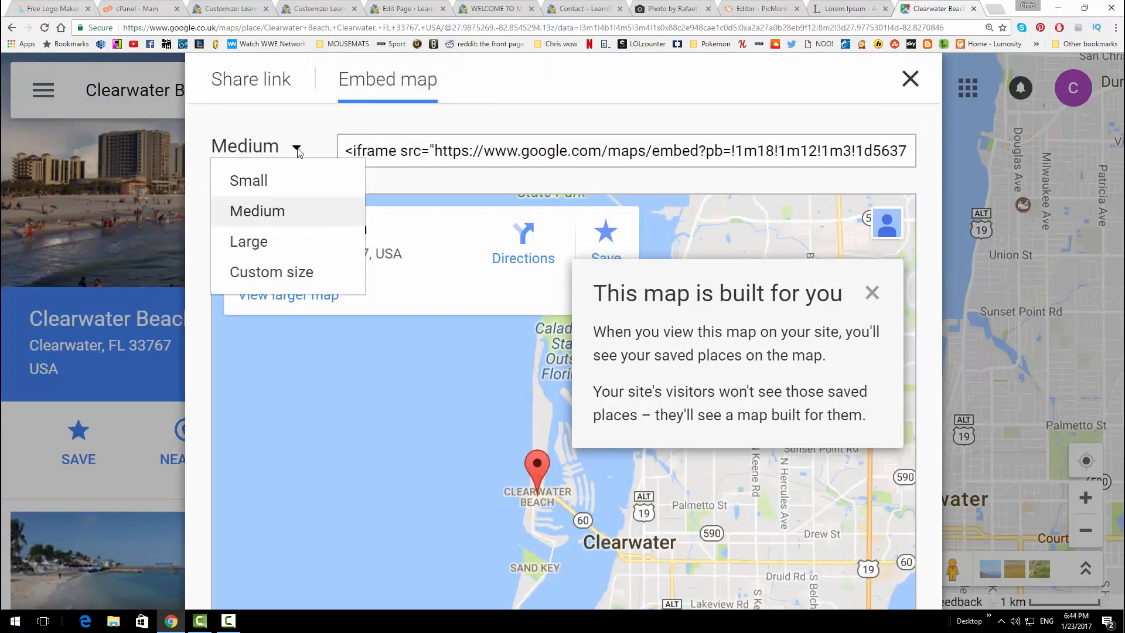
click(280, 181)
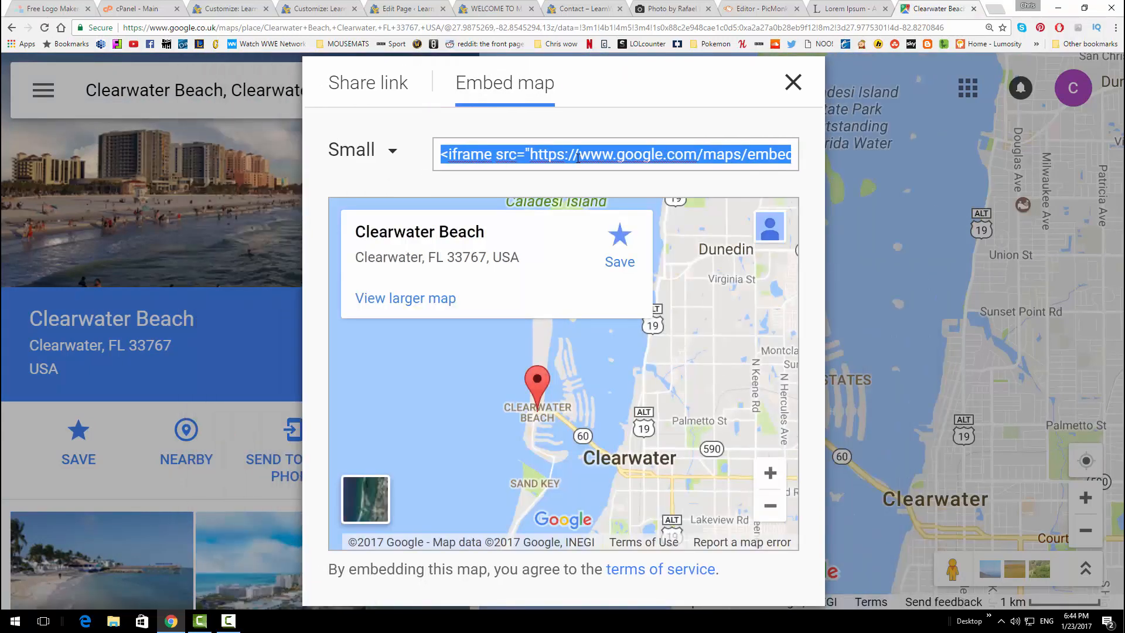
click(398, 8)
click(359, 321)
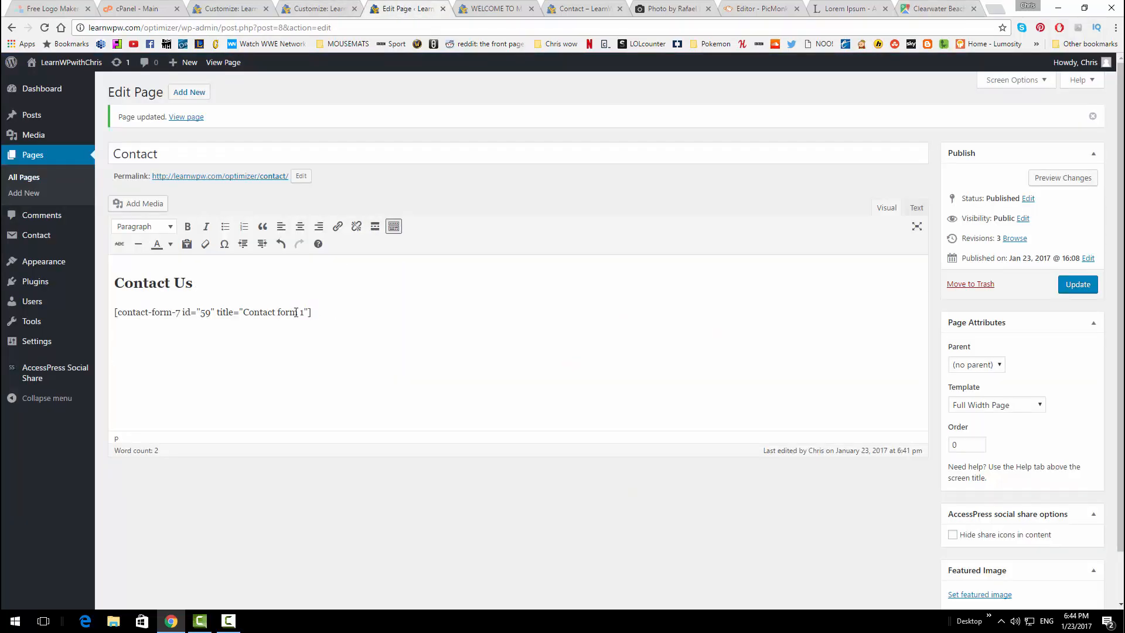
Paste the map iframe below the shortcode in visual mode, right-align it, update, and check the live page
key(Return)
key(Return)
key(ctrl+v)
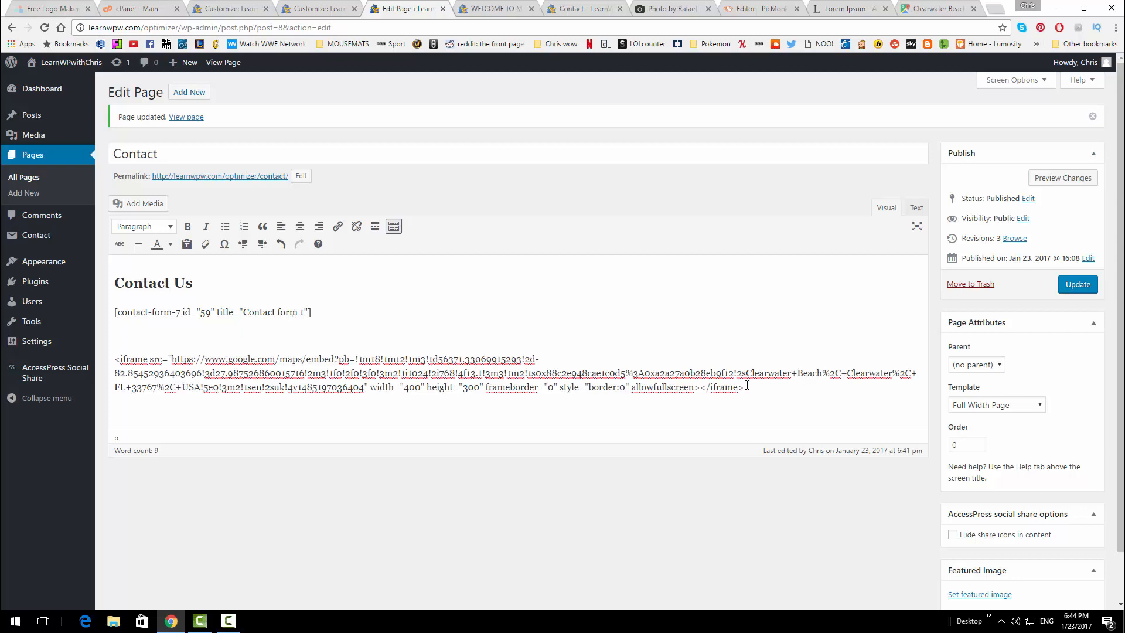
drag(744, 387, 113, 358)
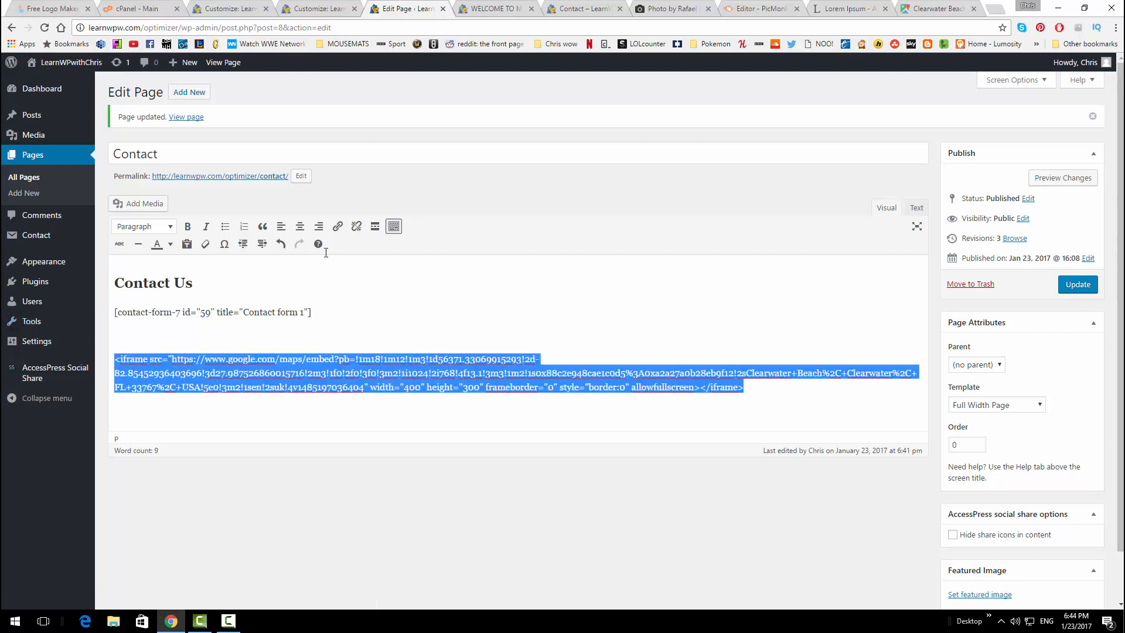
click(319, 226)
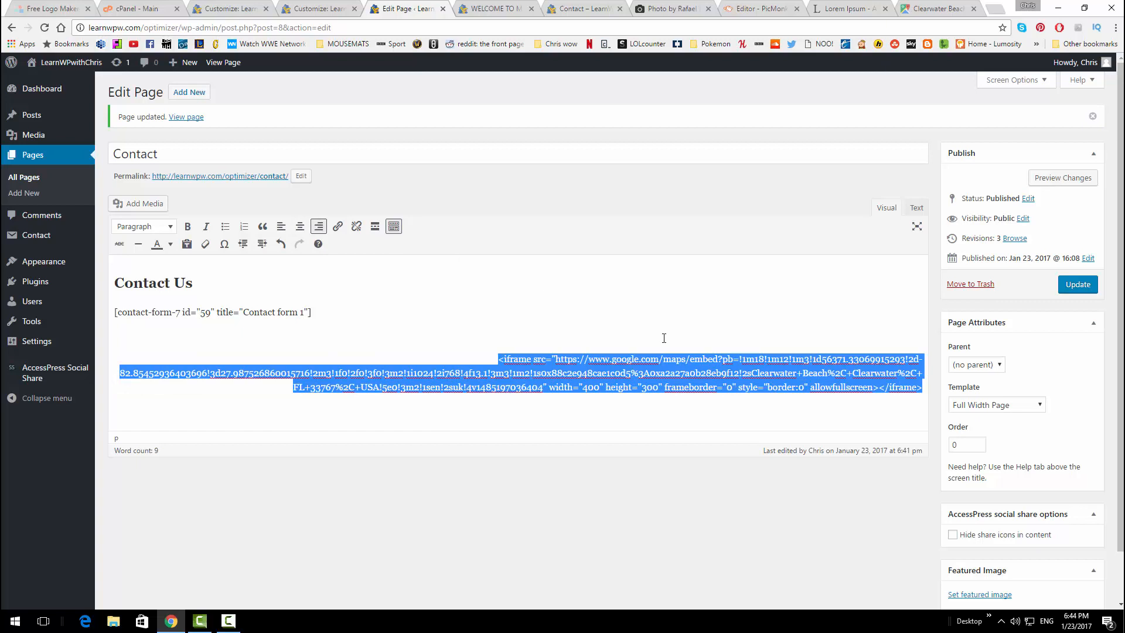
click(1078, 285)
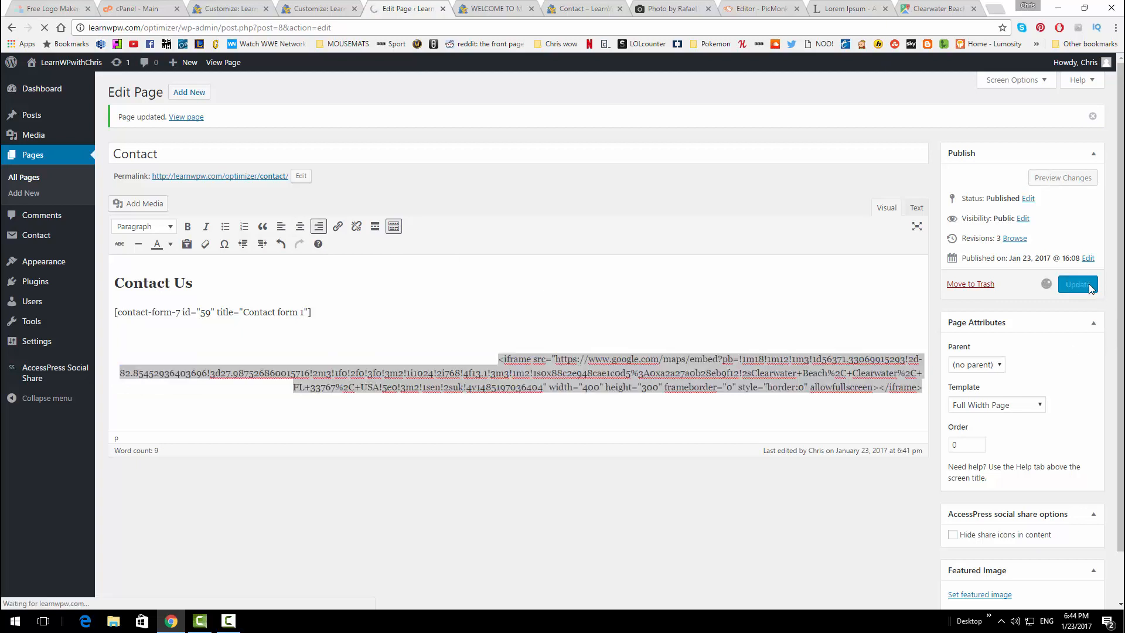
click(589, 6)
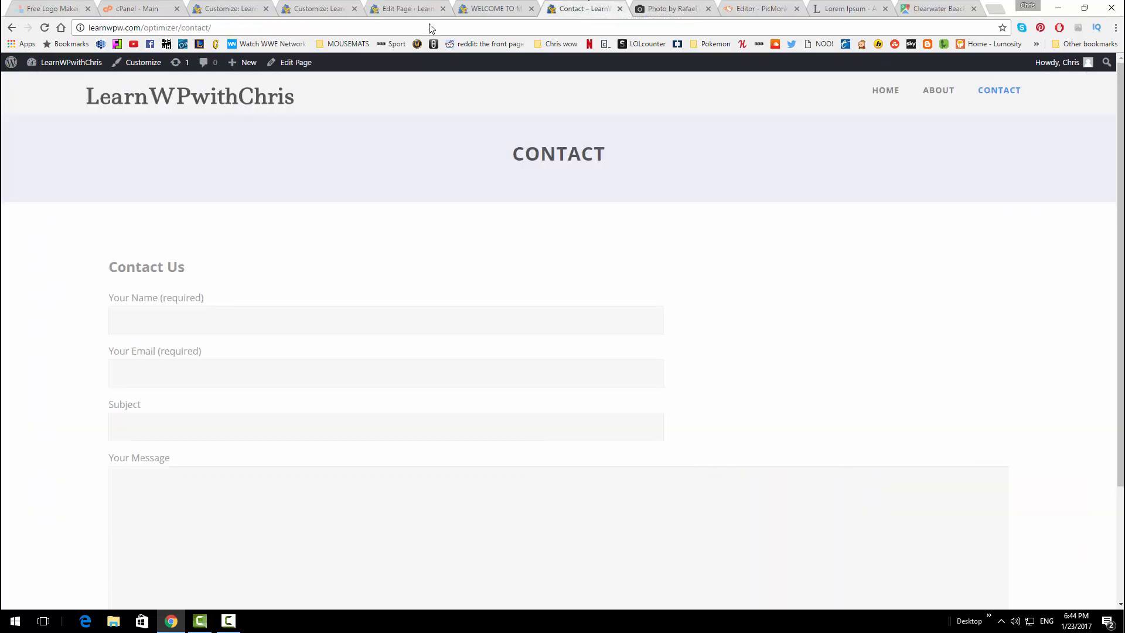
click(46, 29)
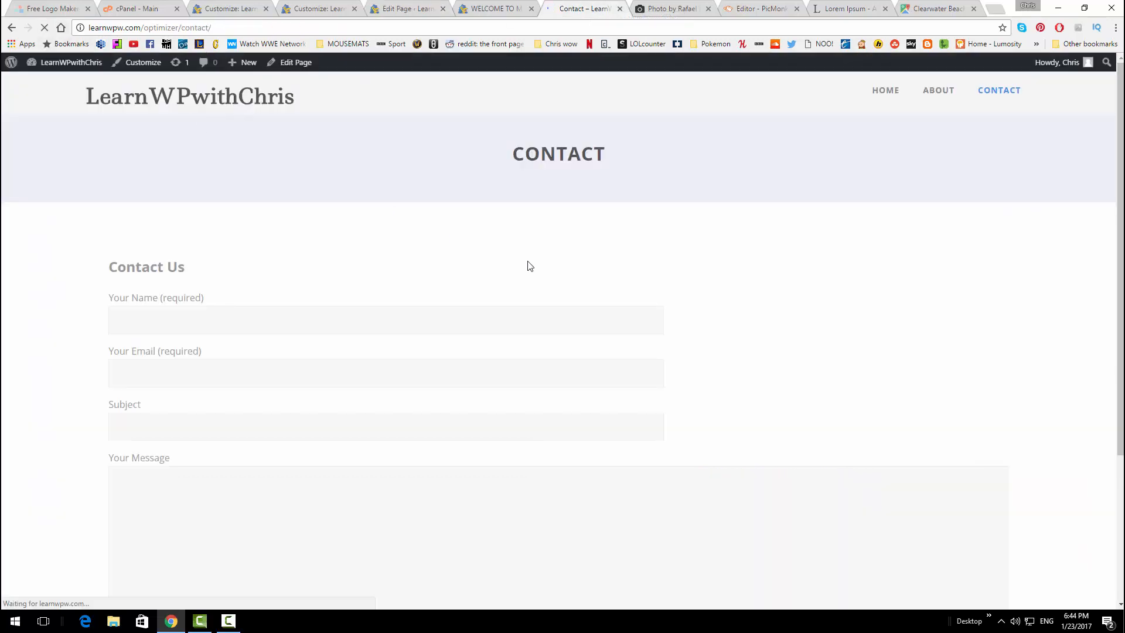
scroll(529, 265, down, 4)
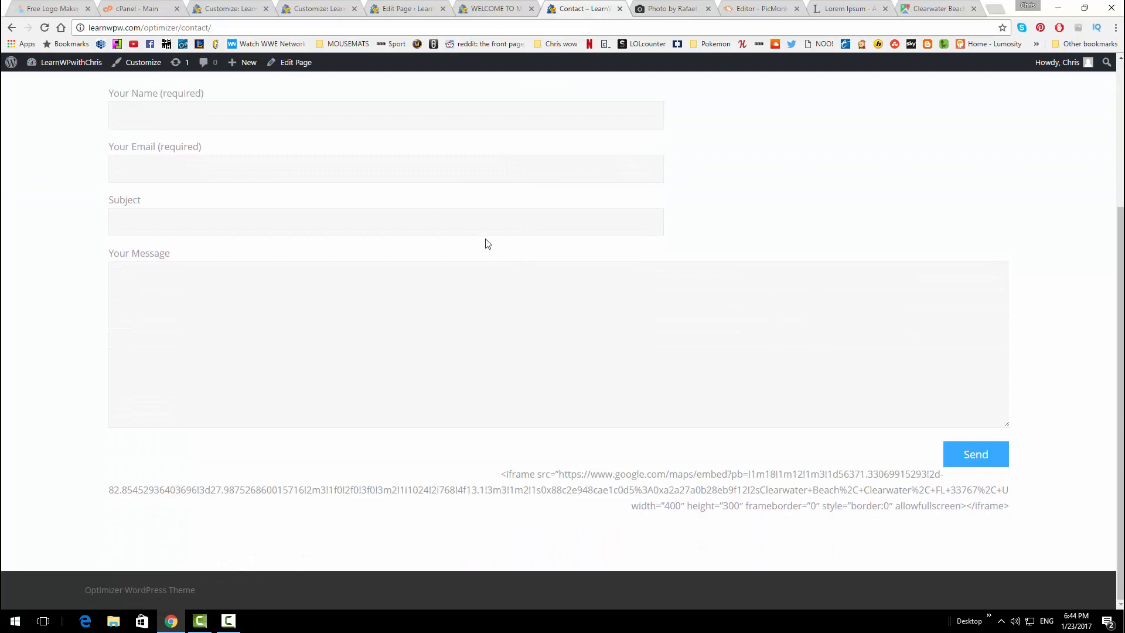
Delete the raw embed code from the visual editor and switch to Text view
click(407, 8)
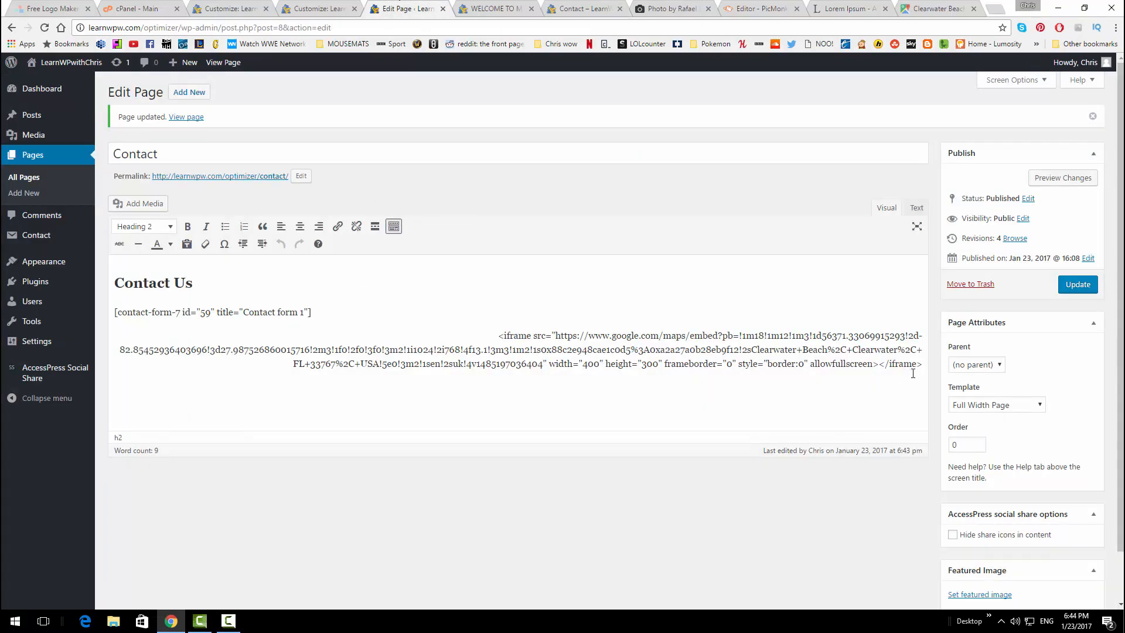
drag(921, 363, 854, 364)
drag(654, 331, 469, 322)
key(ctrl+c)
key(BackSpace)
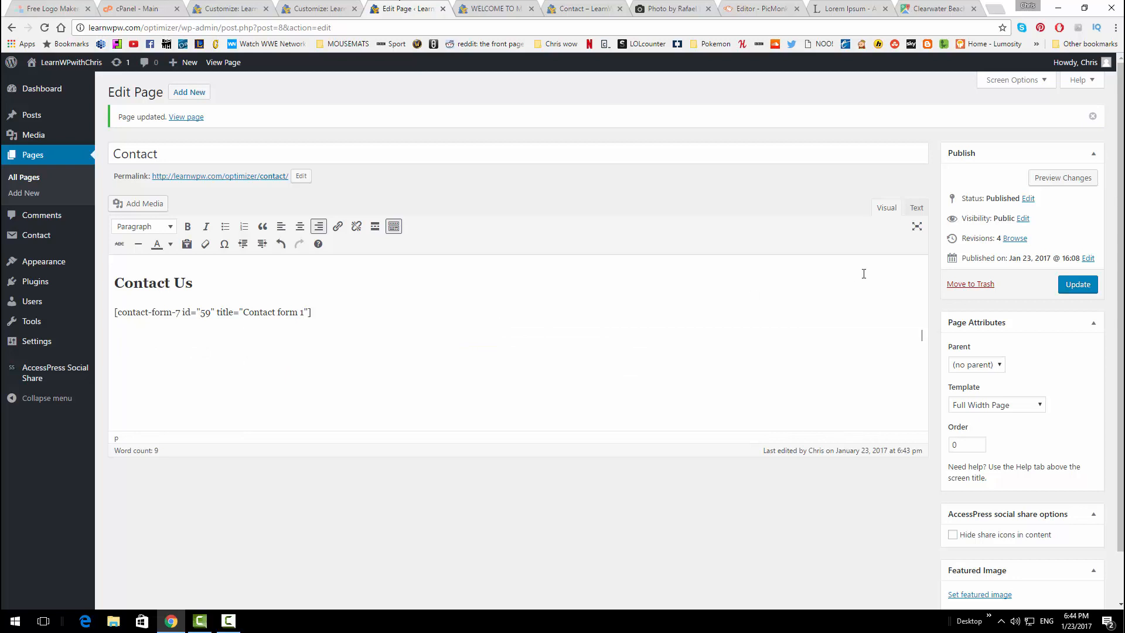
click(917, 209)
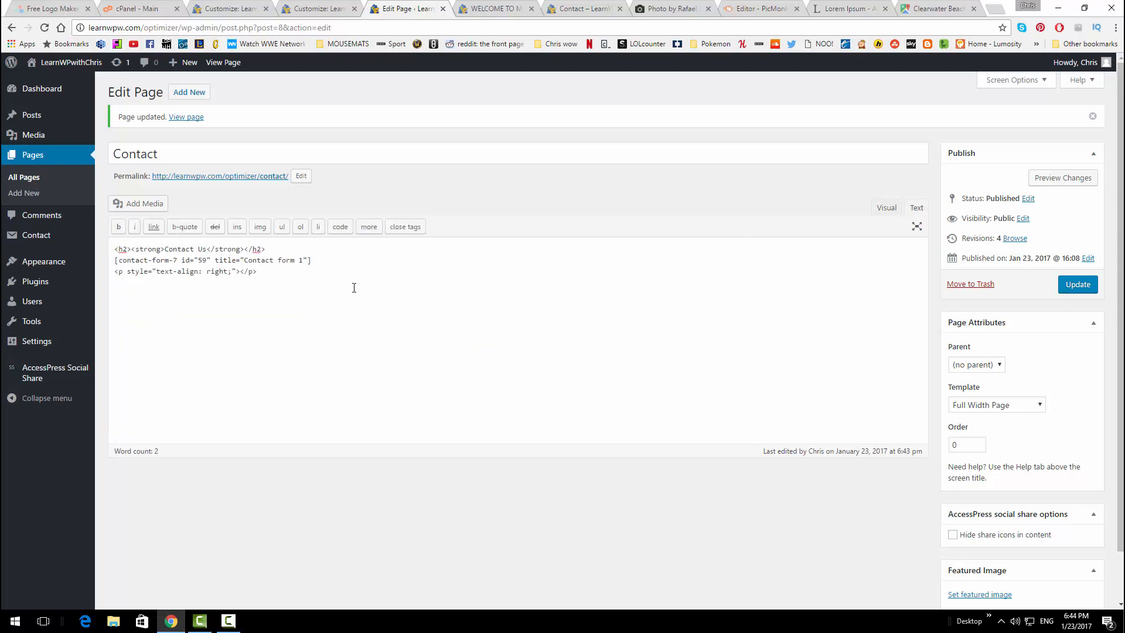
Paste the Clearwater Beach iframe code into the Contact page HTML and update the page
key(ctrl+v)
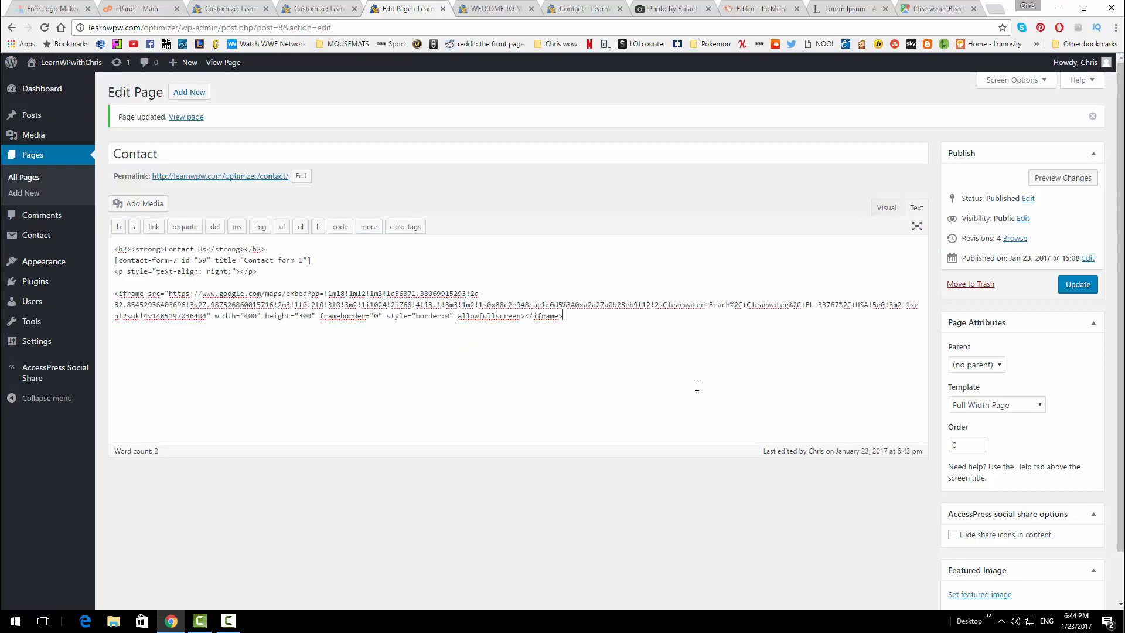
drag(565, 317, 114, 293)
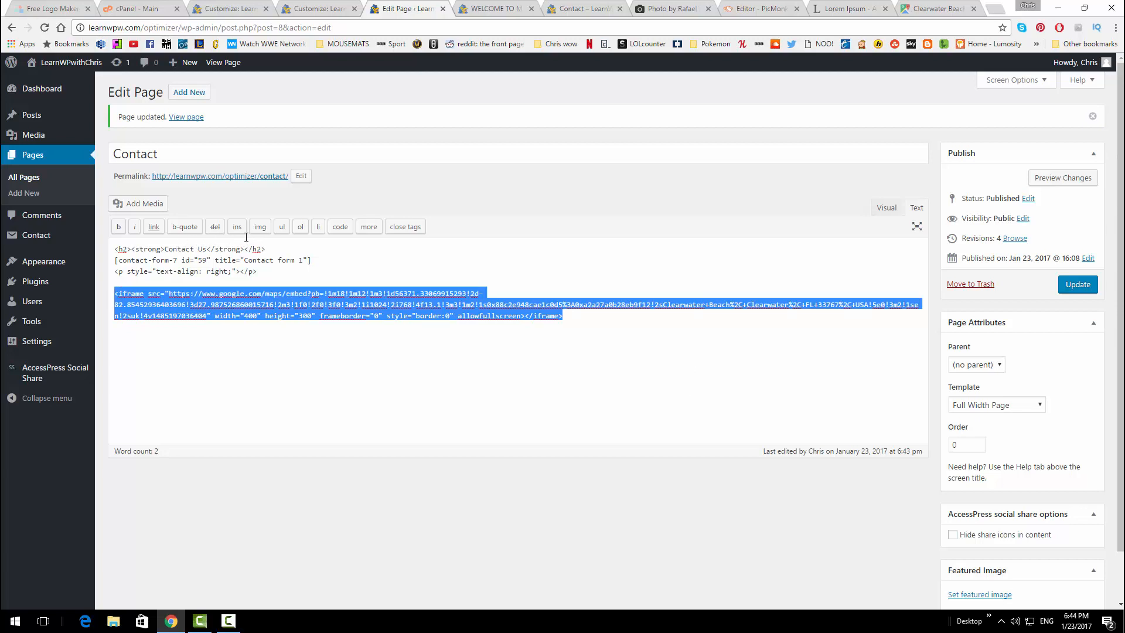
click(264, 331)
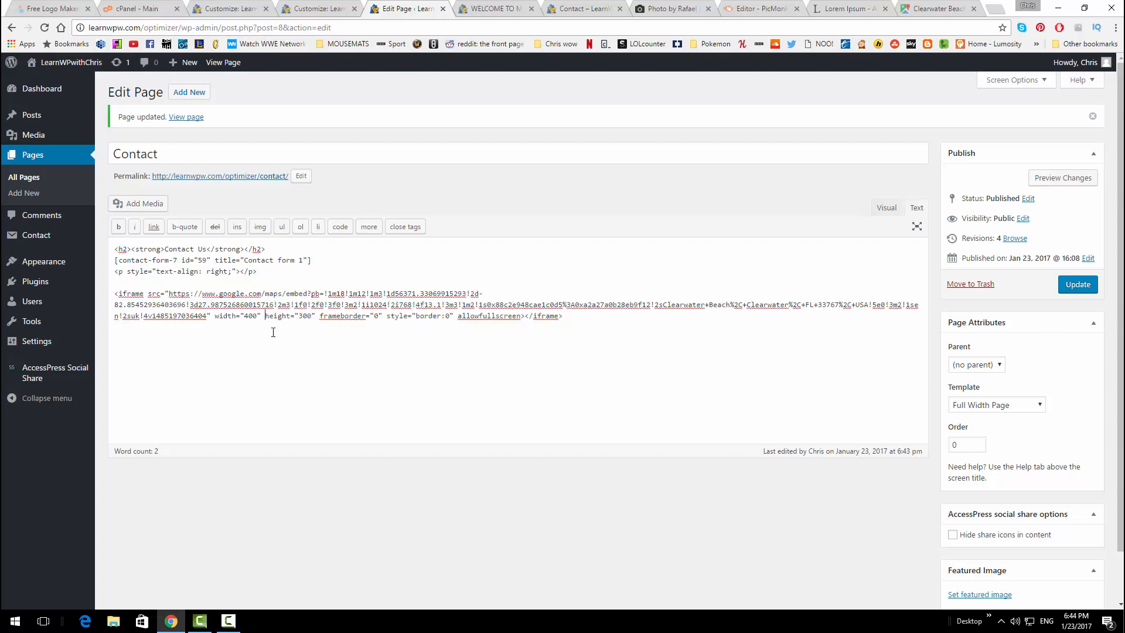
click(1081, 287)
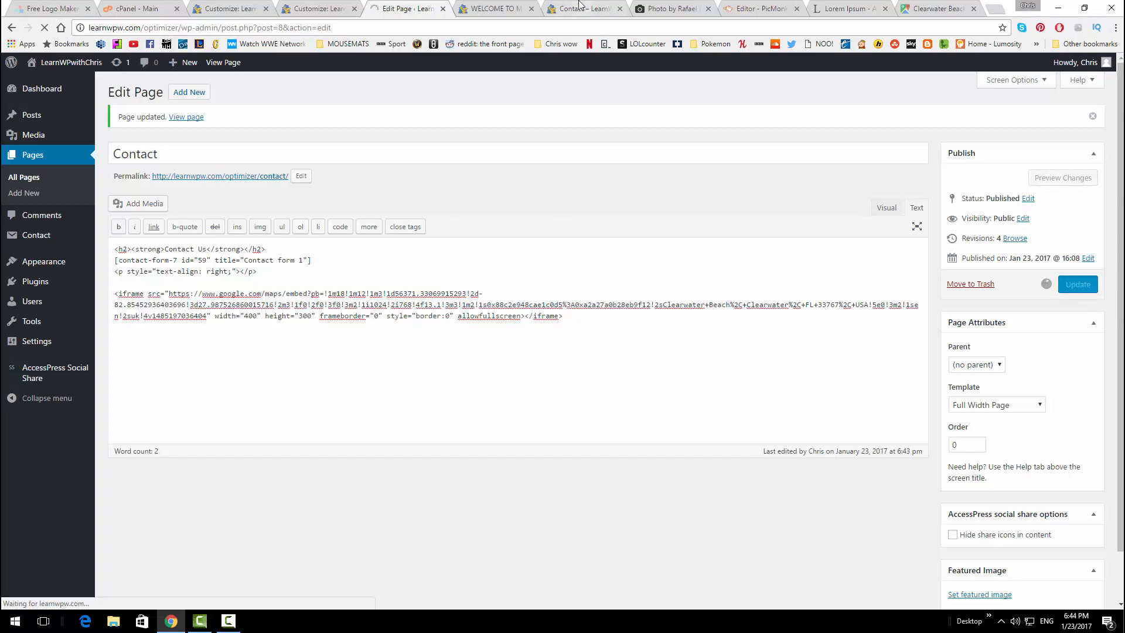
click(598, 5)
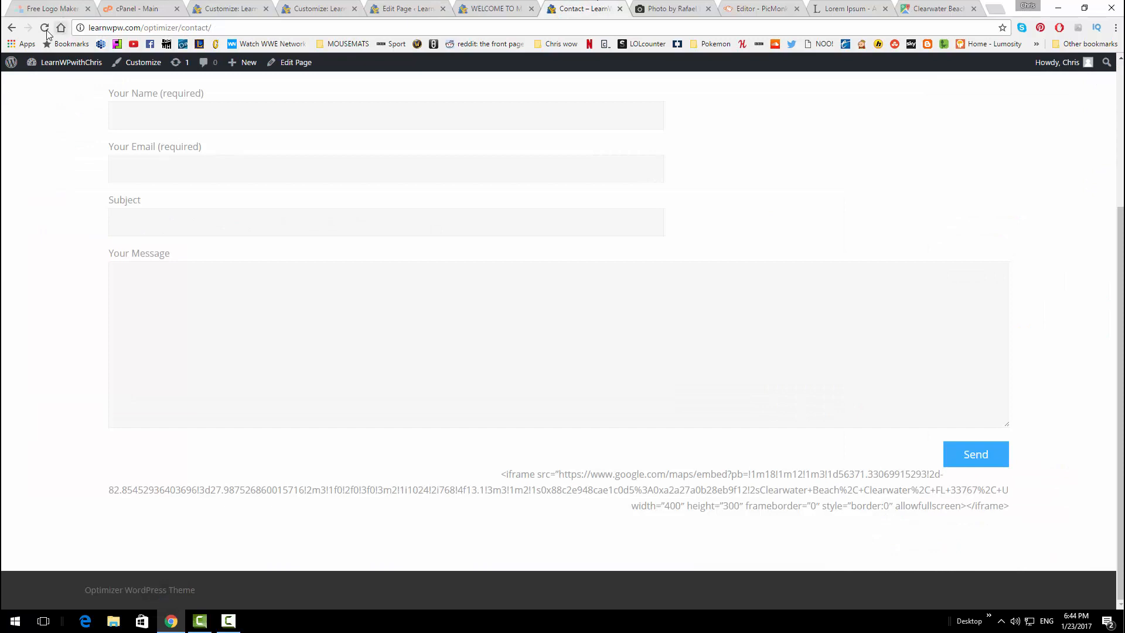
Reload the live Contact page and scroll to the embedded Clearwater Beach map below the Send button
click(44, 28)
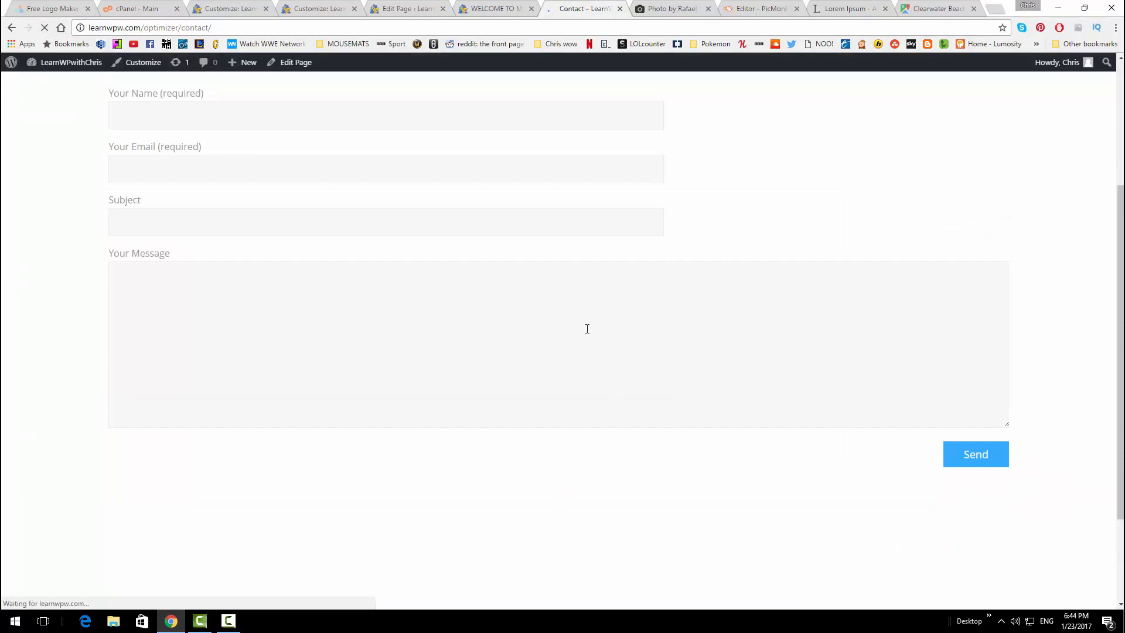
scroll(546, 285, down, 2)
scroll(546, 284, down, 1)
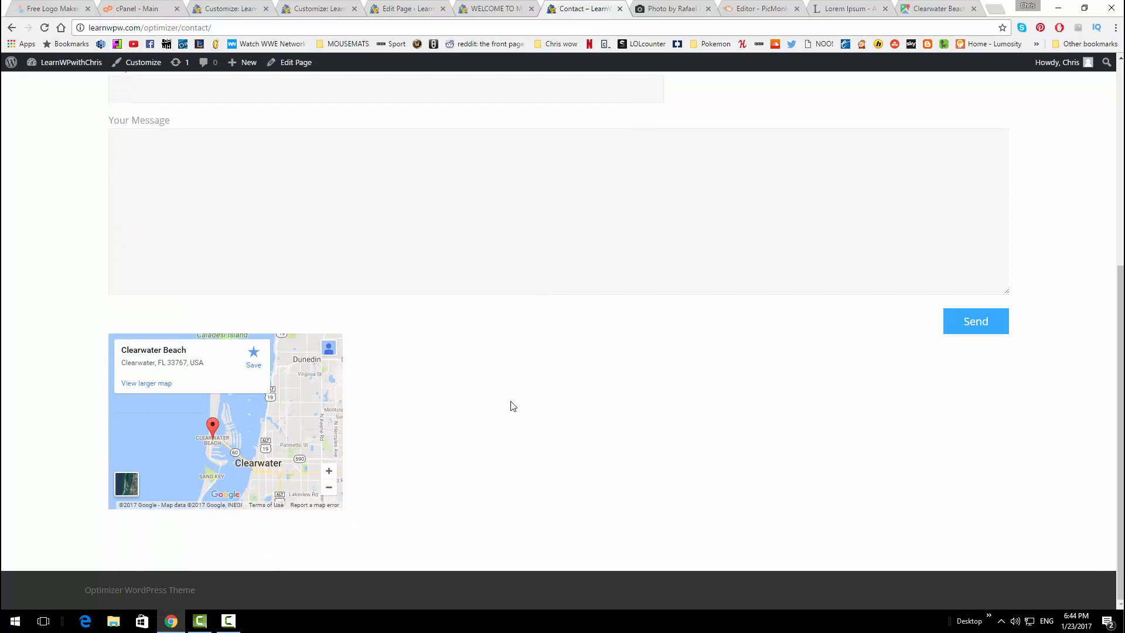
scroll(511, 404, up, 6)
scroll(512, 404, down, 1)
scroll(512, 405, down, 4)
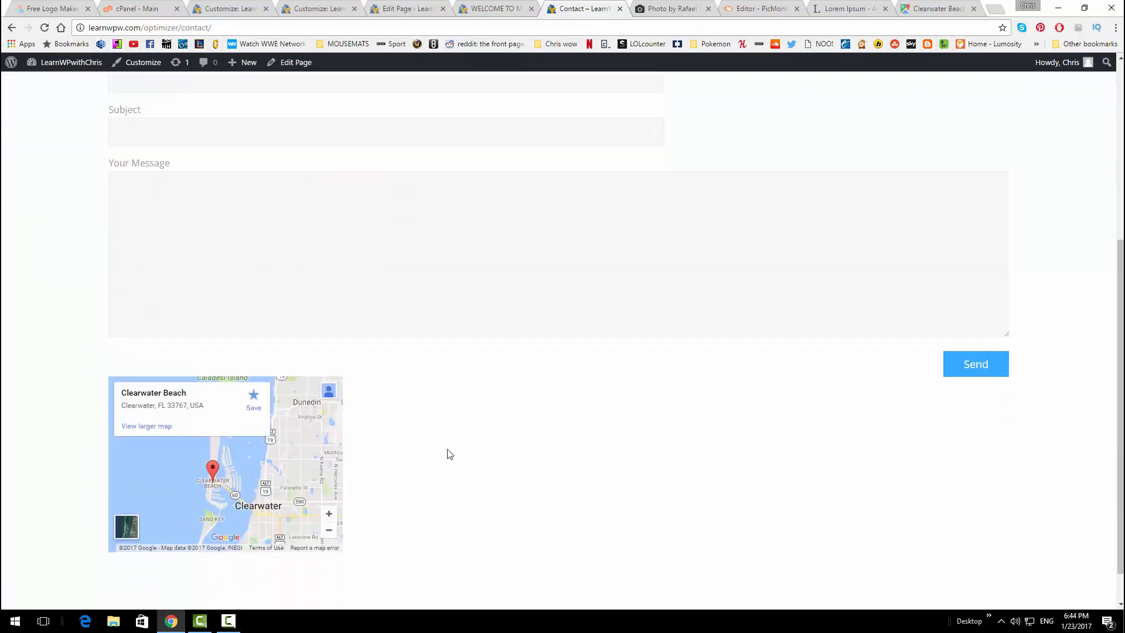
scroll(449, 454, up, 5)
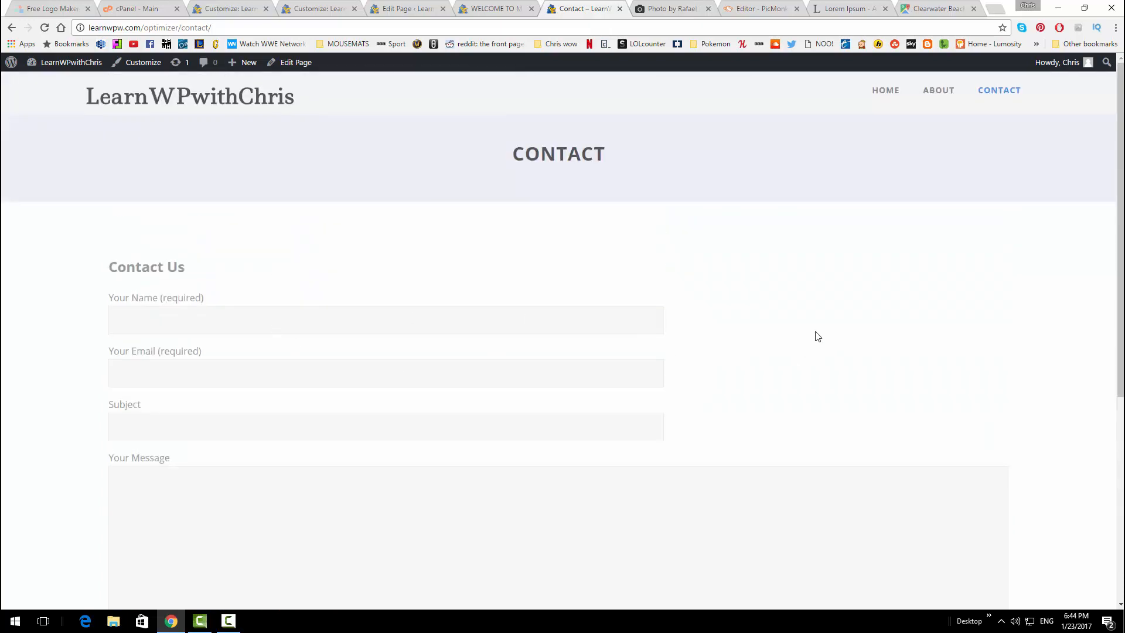
scroll(419, 273, down, 5)
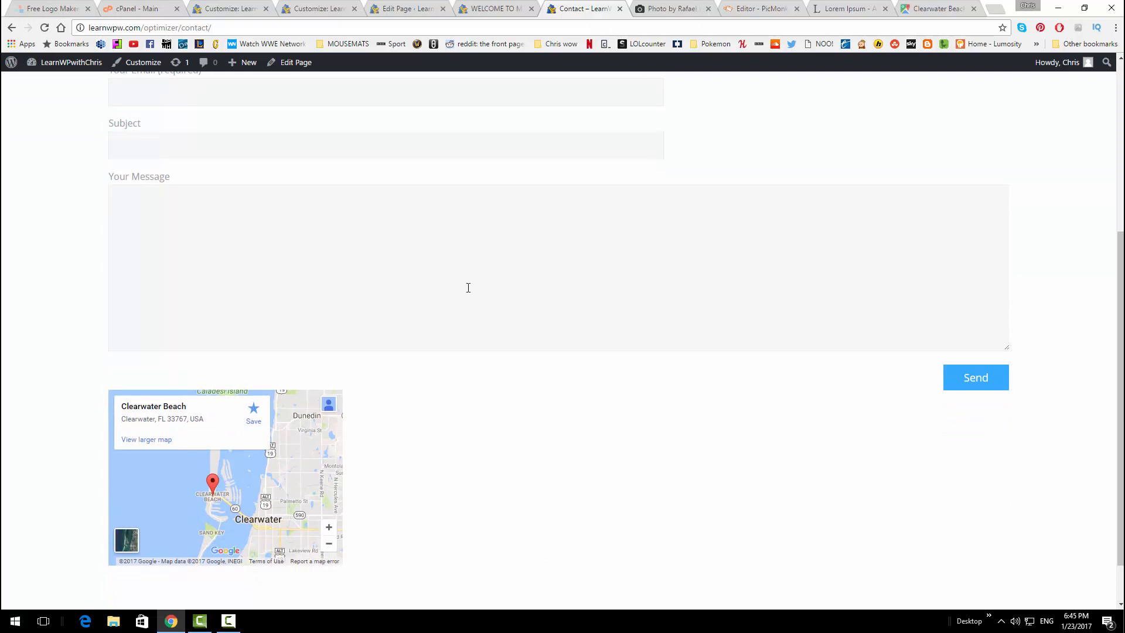
scroll(468, 288, down, 1)
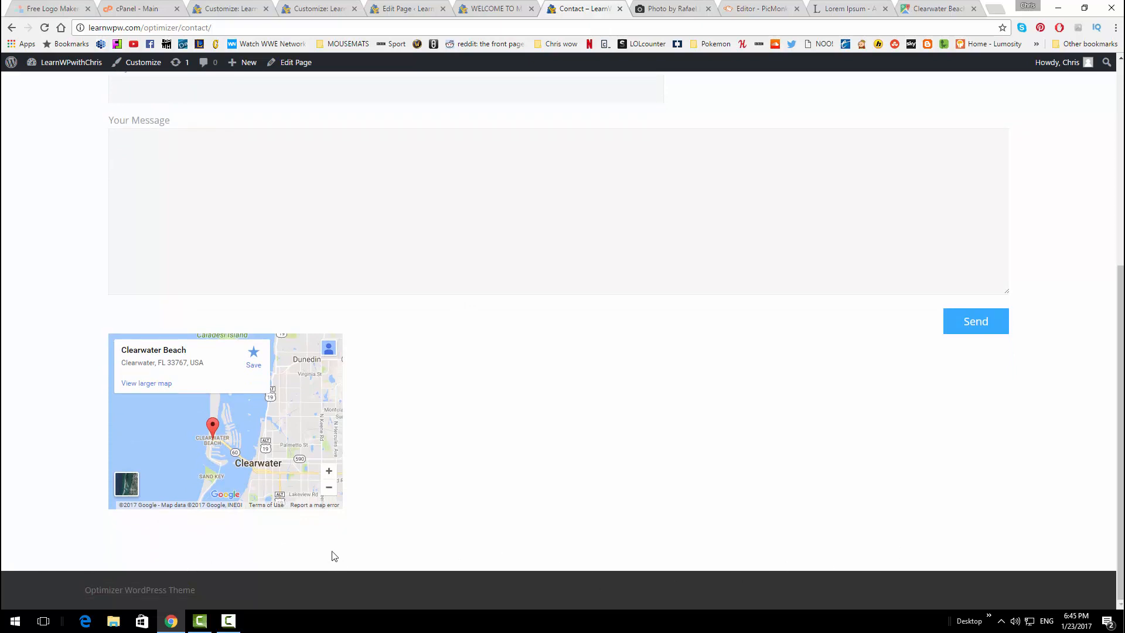
In the Customizer, open Footer and expand the Footer Style settings
click(240, 7)
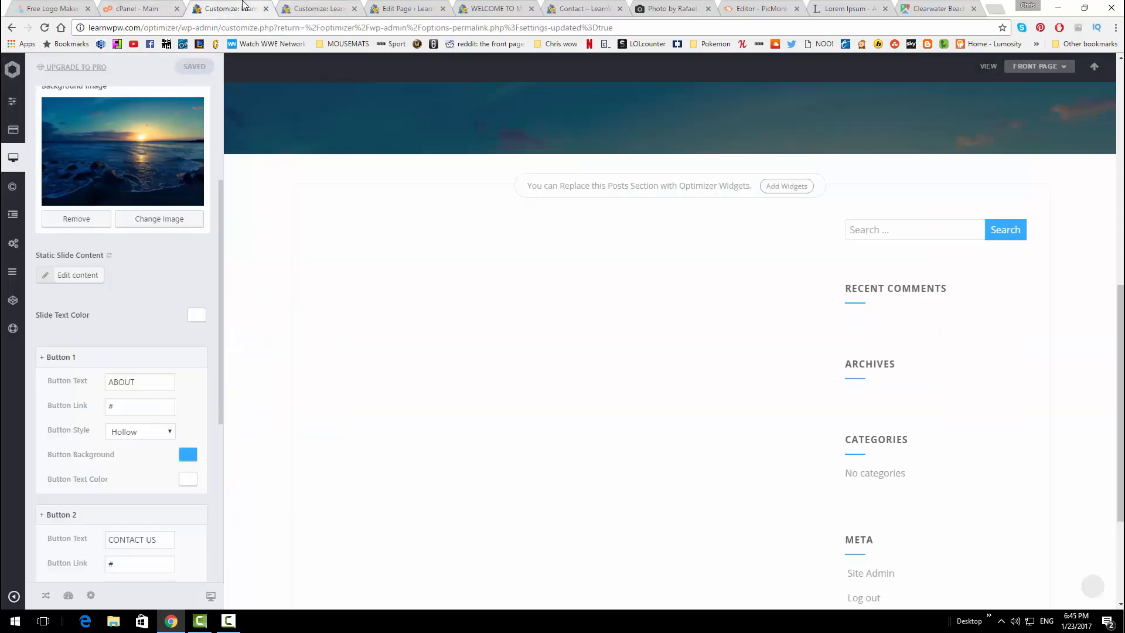
mouse_move(5, 208)
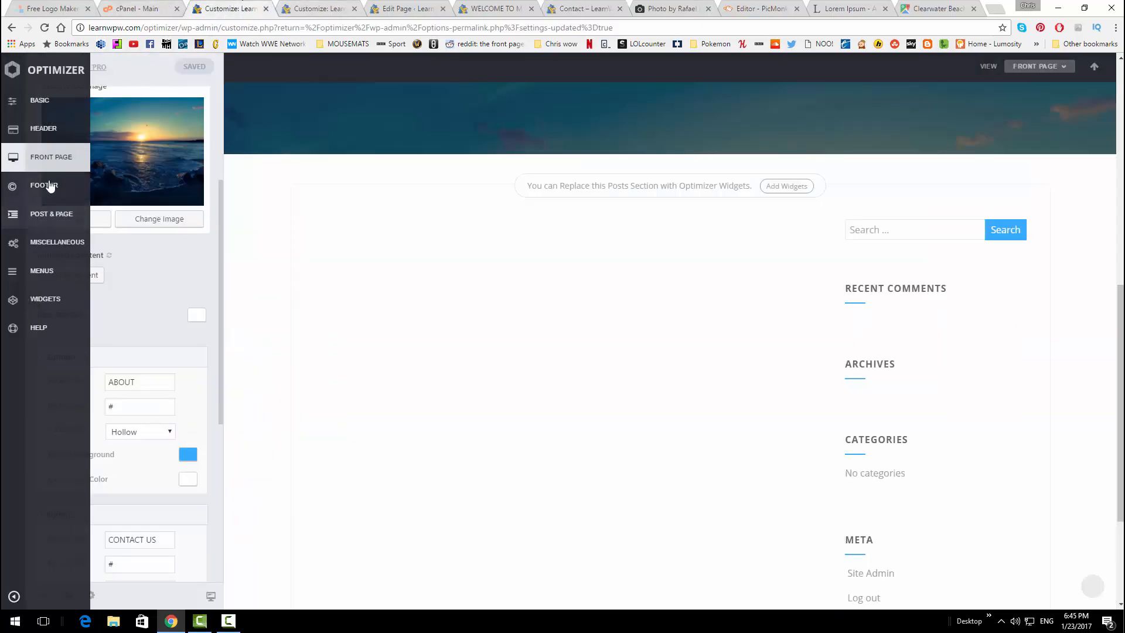
click(51, 184)
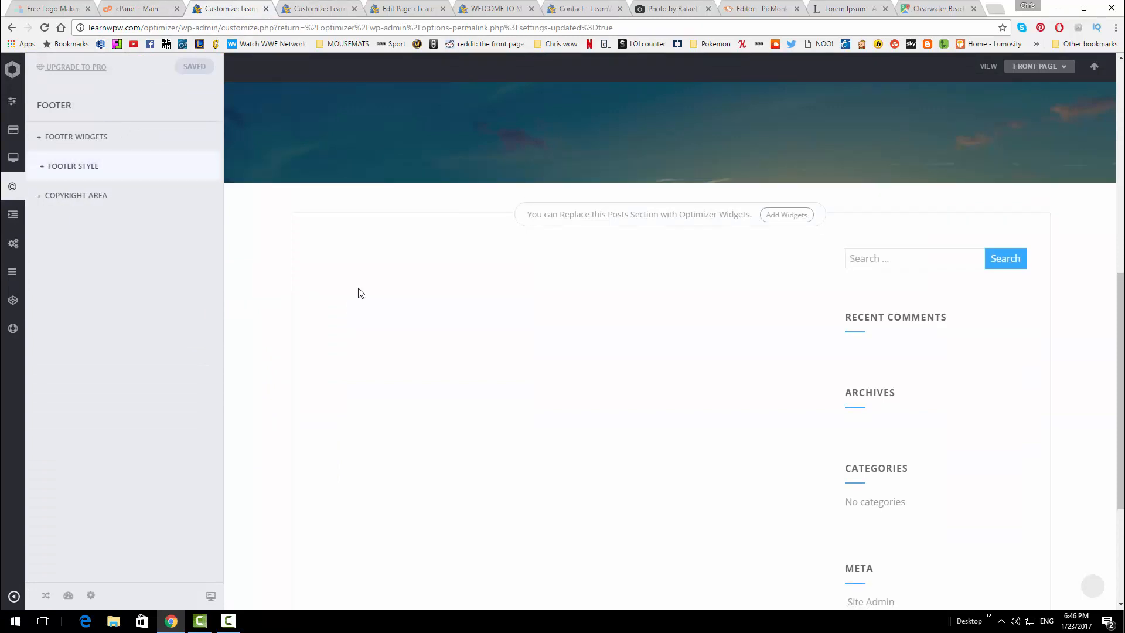
scroll(611, 233, down, 3)
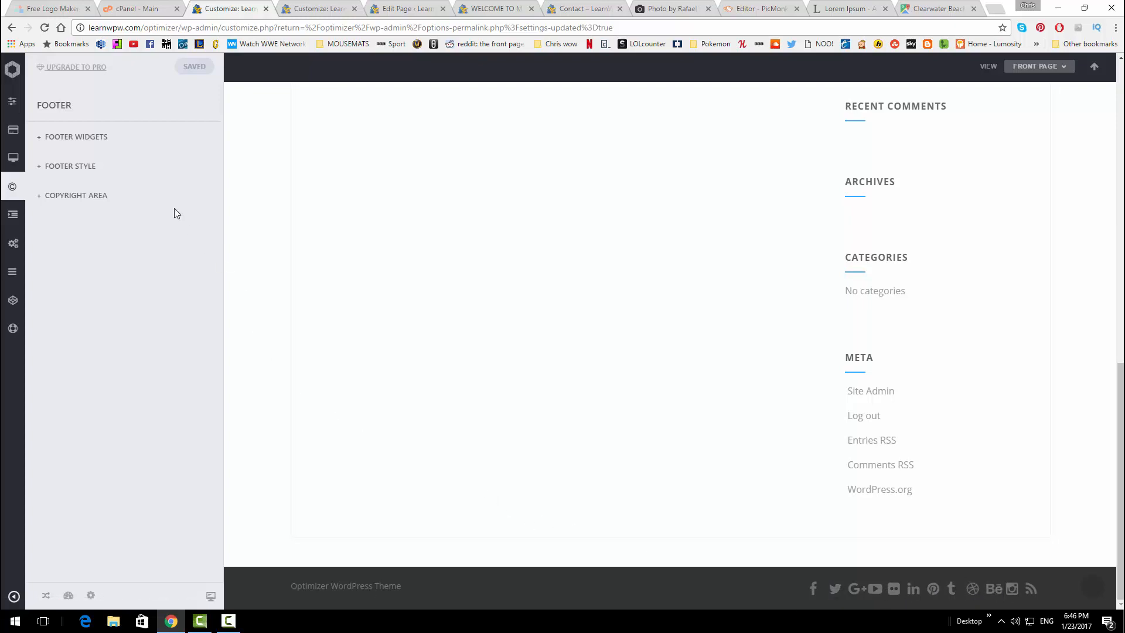
click(147, 166)
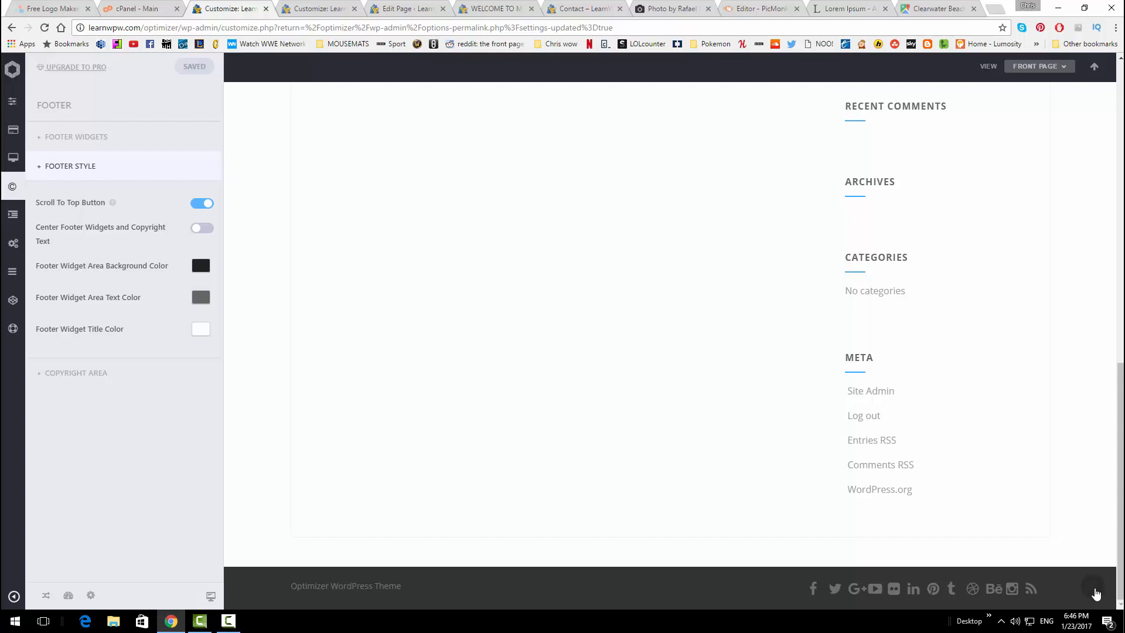
Try the scroll-to-top button in the front-page preview
click(1095, 590)
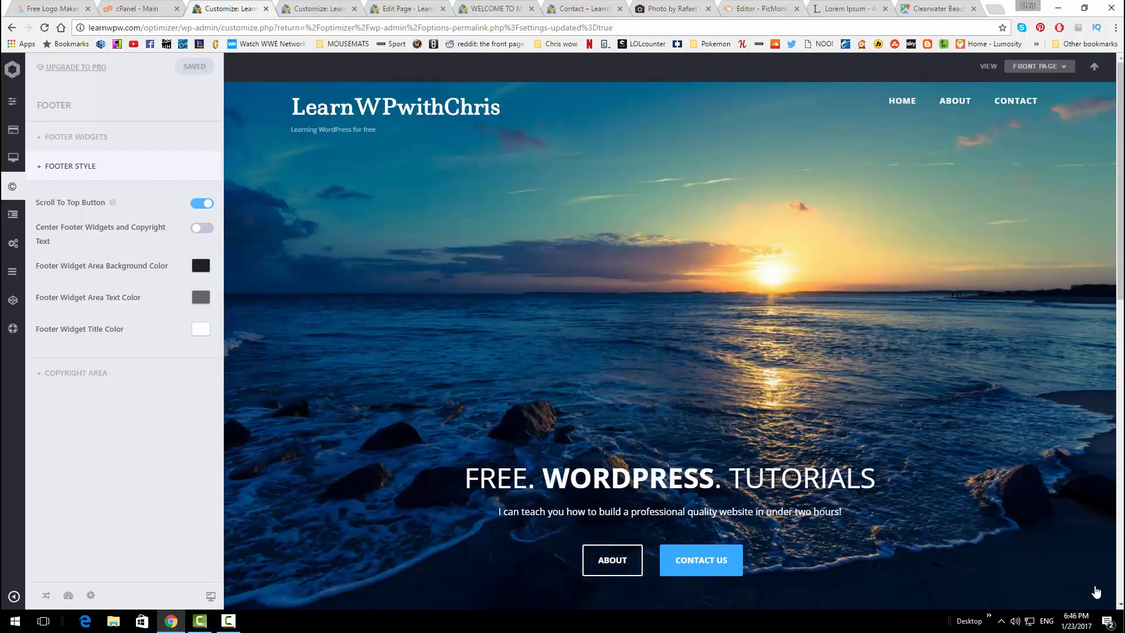
scroll(994, 519, down, 7)
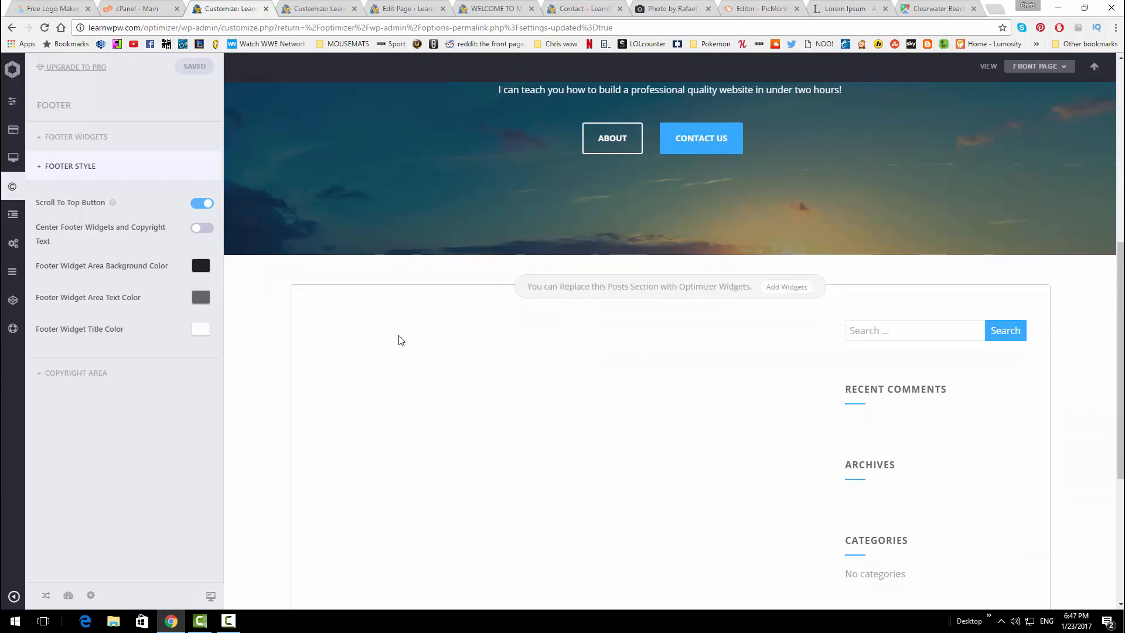
scroll(354, 332, down, 5)
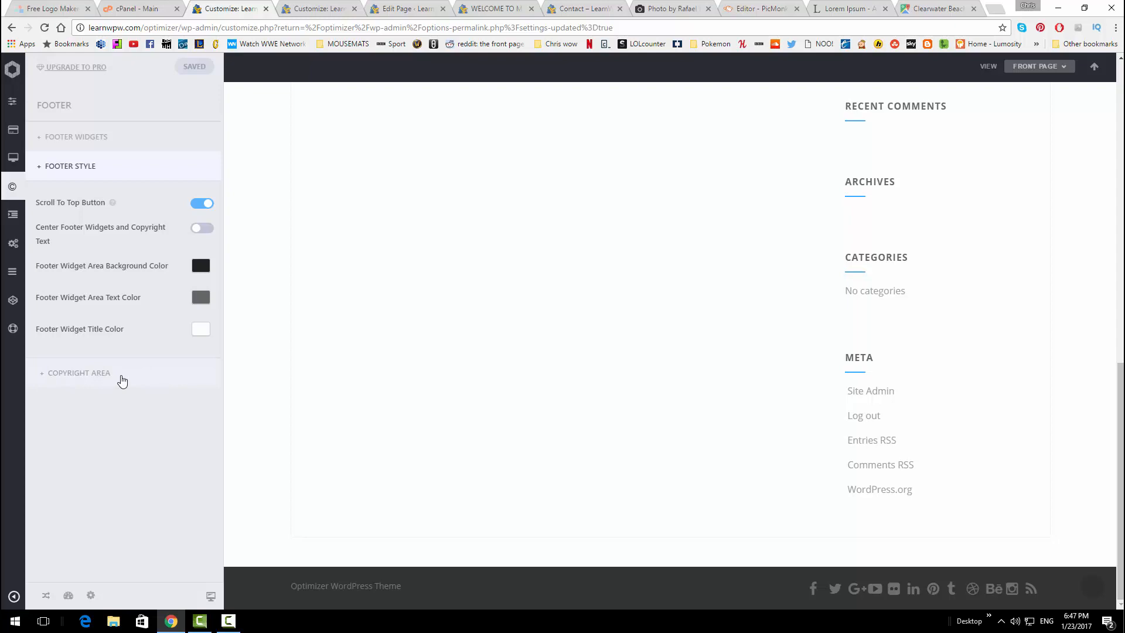
Delete the 'Optimizer WordPress Theme' copyright text in Copyright Area and save it
click(122, 381)
click(91, 257)
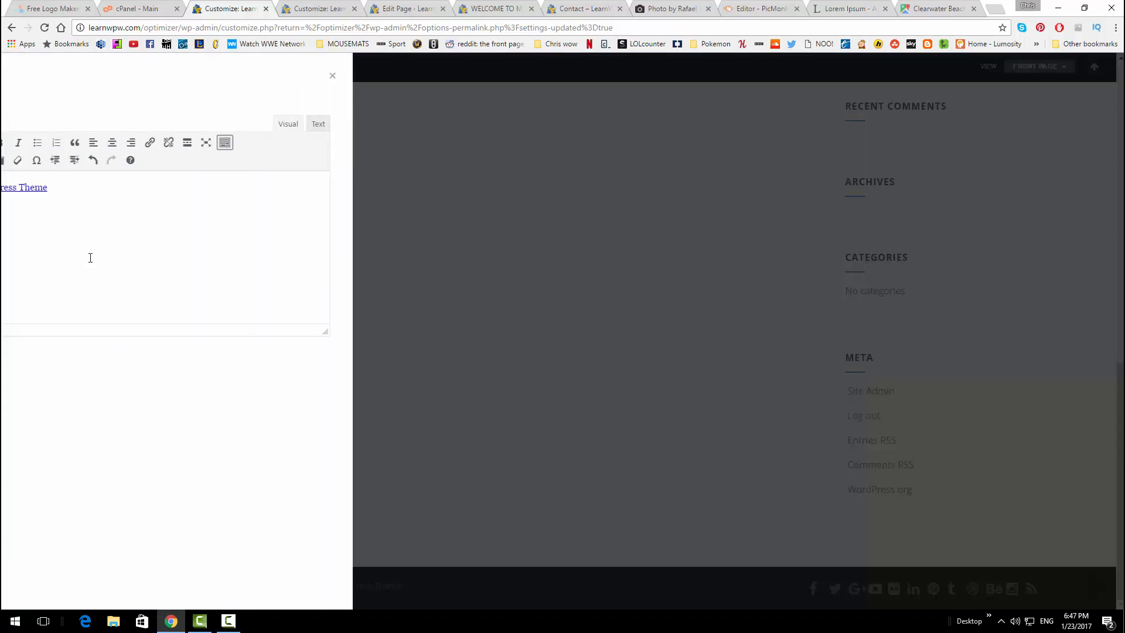
drag(178, 206, 3, 184)
key(BackSpace)
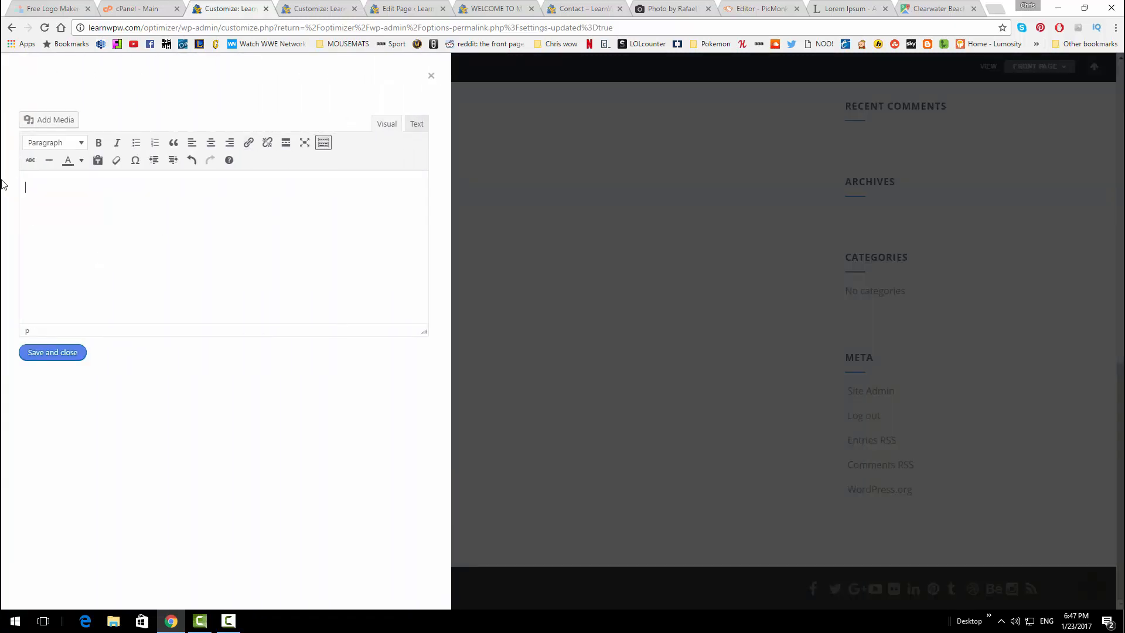
click(80, 351)
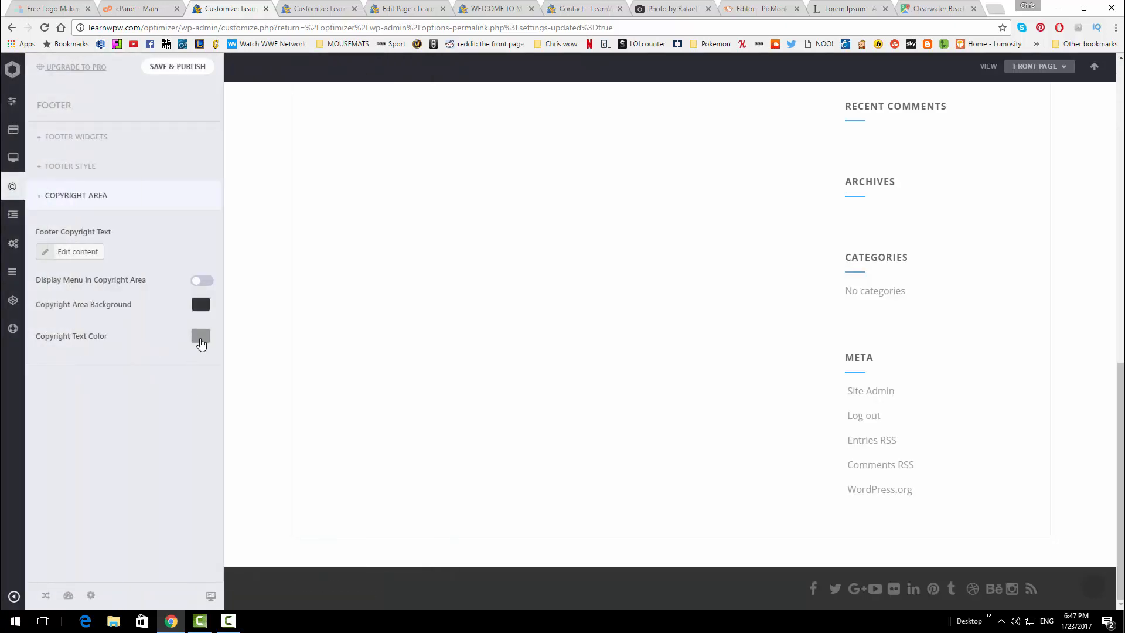
Try a darker copyright background, reset it to default #333333, and publish
click(201, 304)
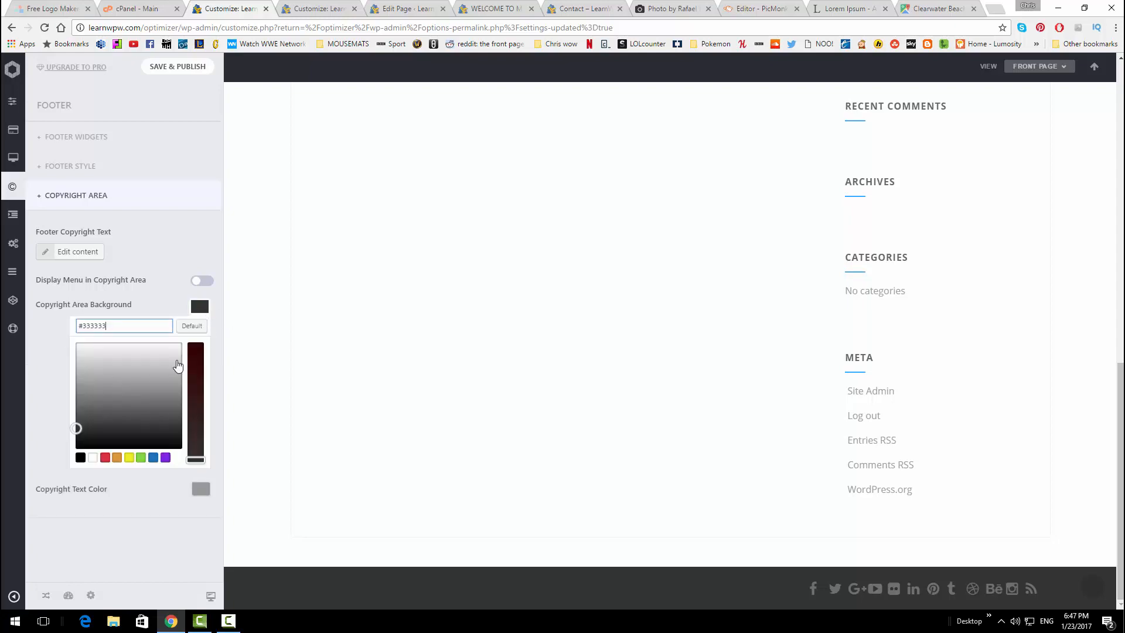
mouse_move(112, 410)
mouse_down()
mouse_move(131, 410)
mouse_move(164, 344)
mouse_move(168, 402)
mouse_move(130, 447)
mouse_move(83, 410)
mouse_move(105, 441)
mouse_up()
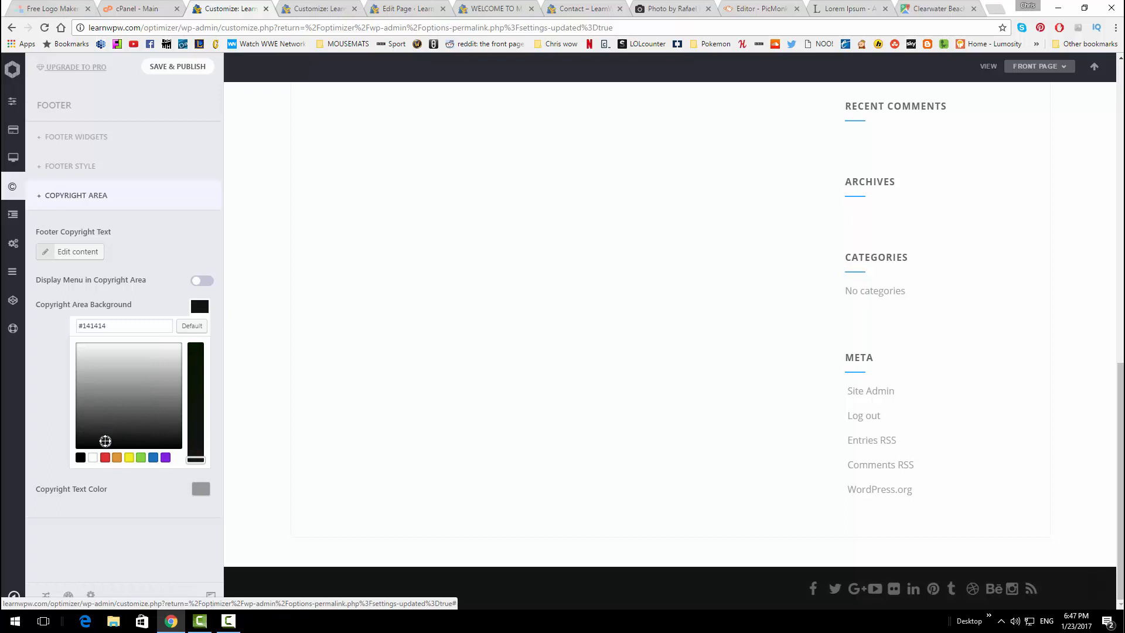
click(189, 326)
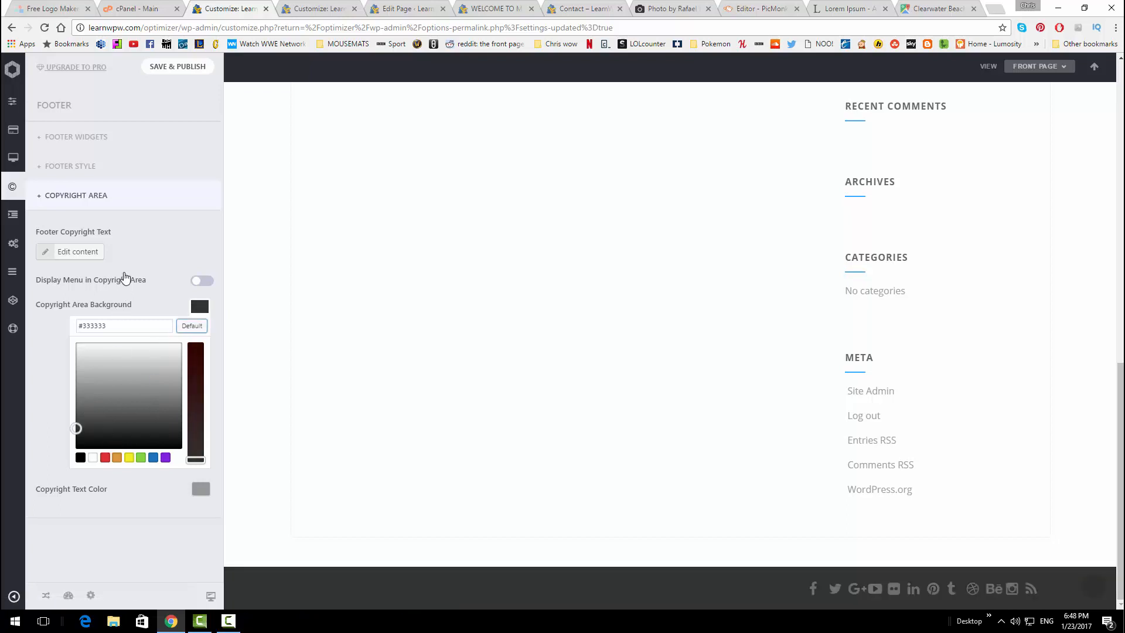
click(174, 74)
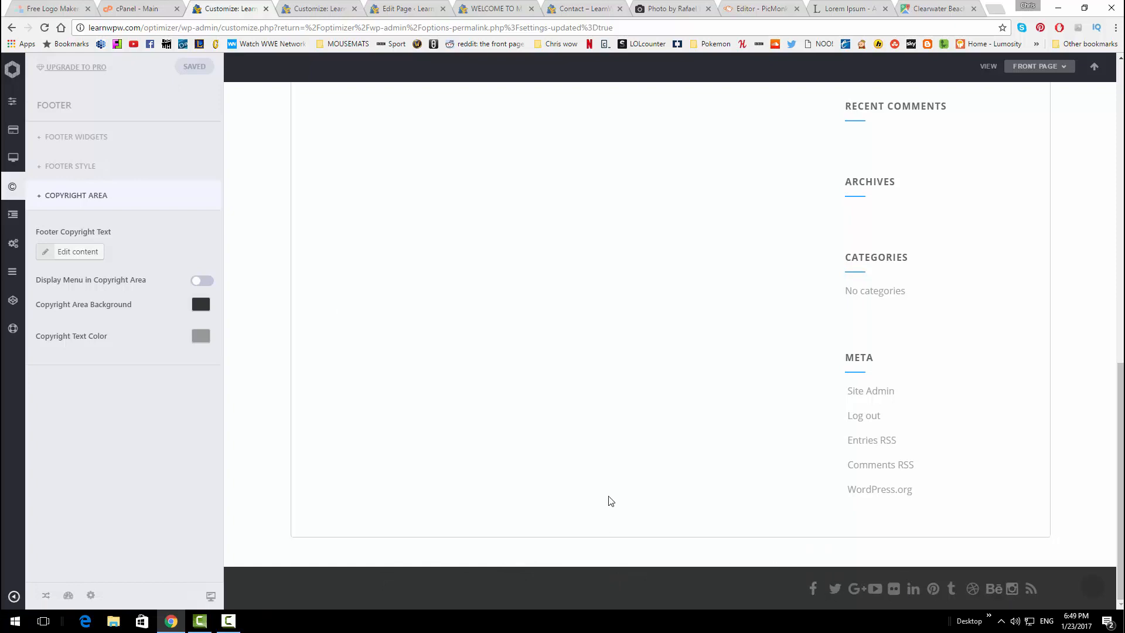
Open Miscellaneous and expand the Social Links settings
mouse_move(3, 195)
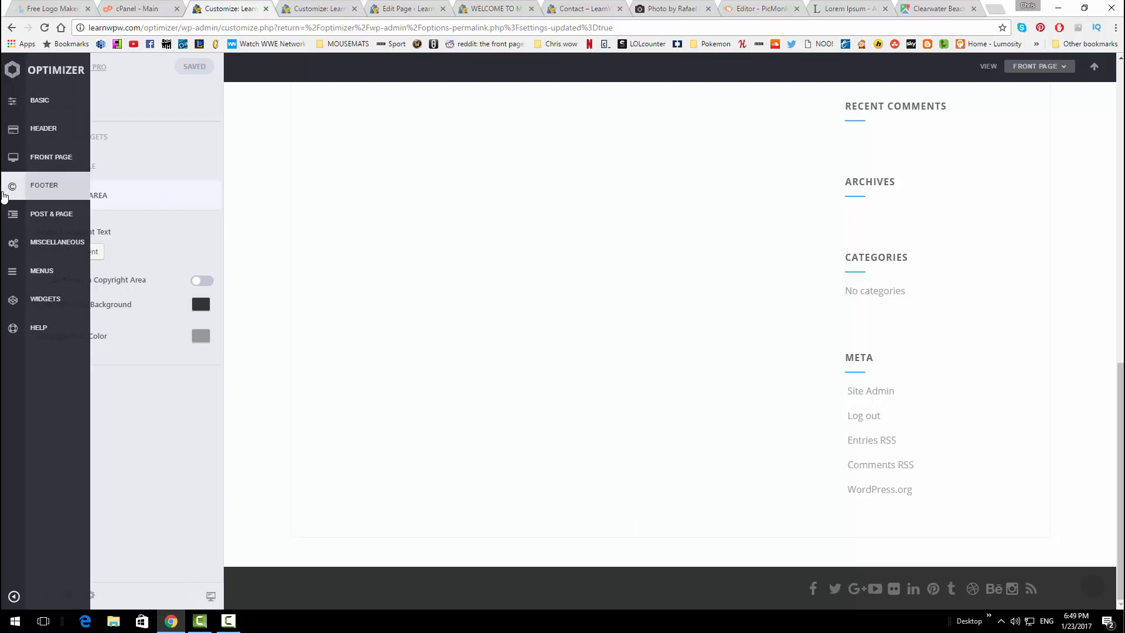
click(58, 243)
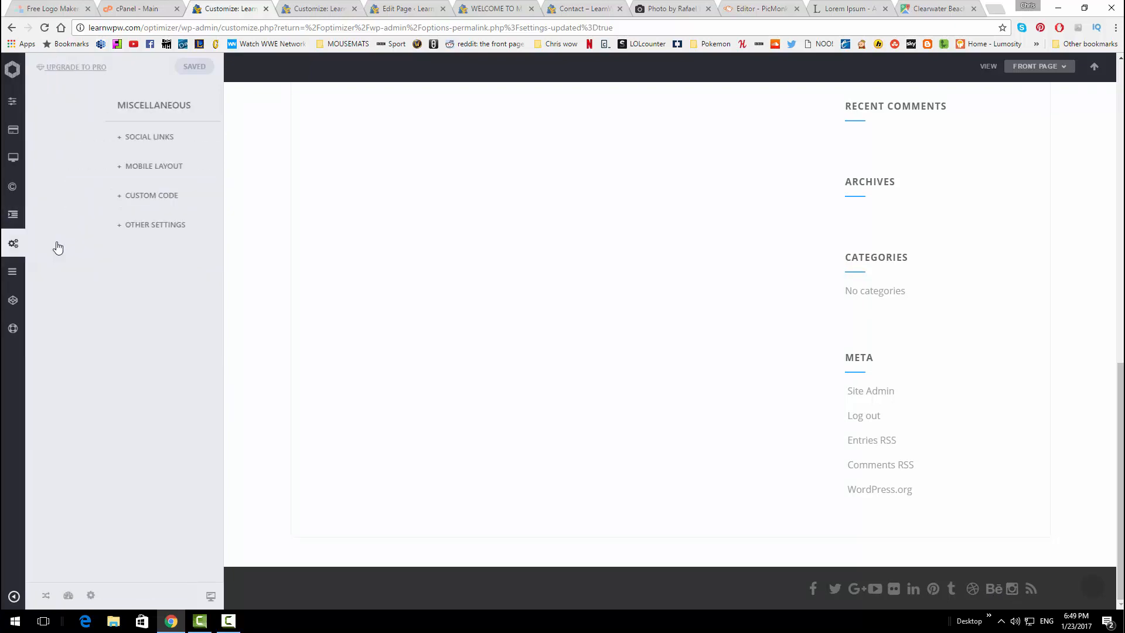
click(102, 143)
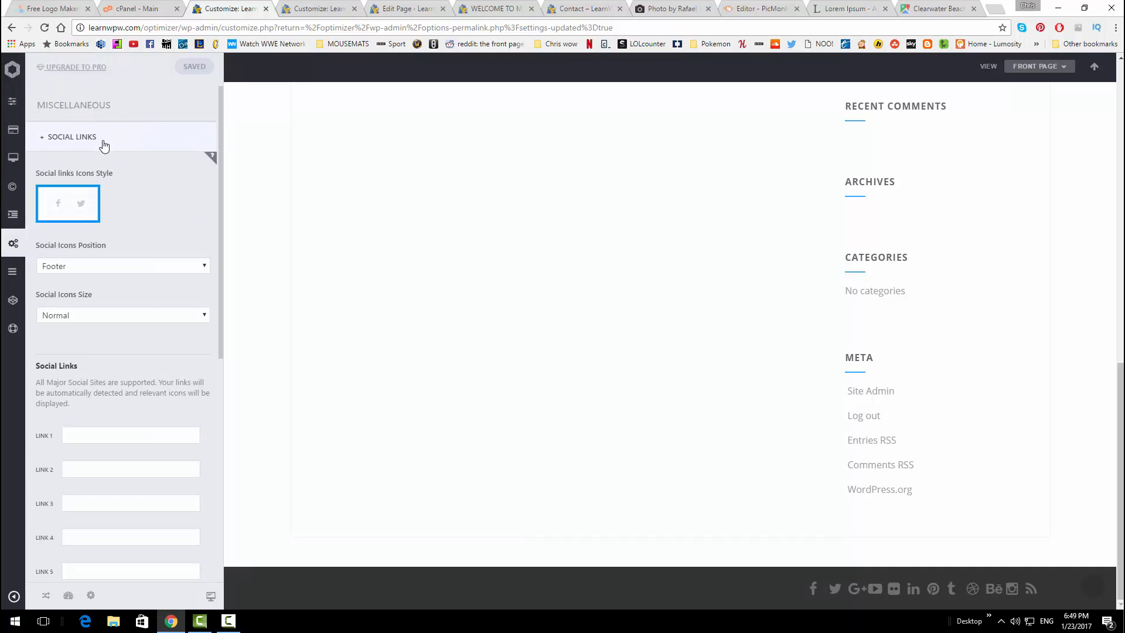
scroll(104, 314, down, 1)
scroll(104, 311, down, 1)
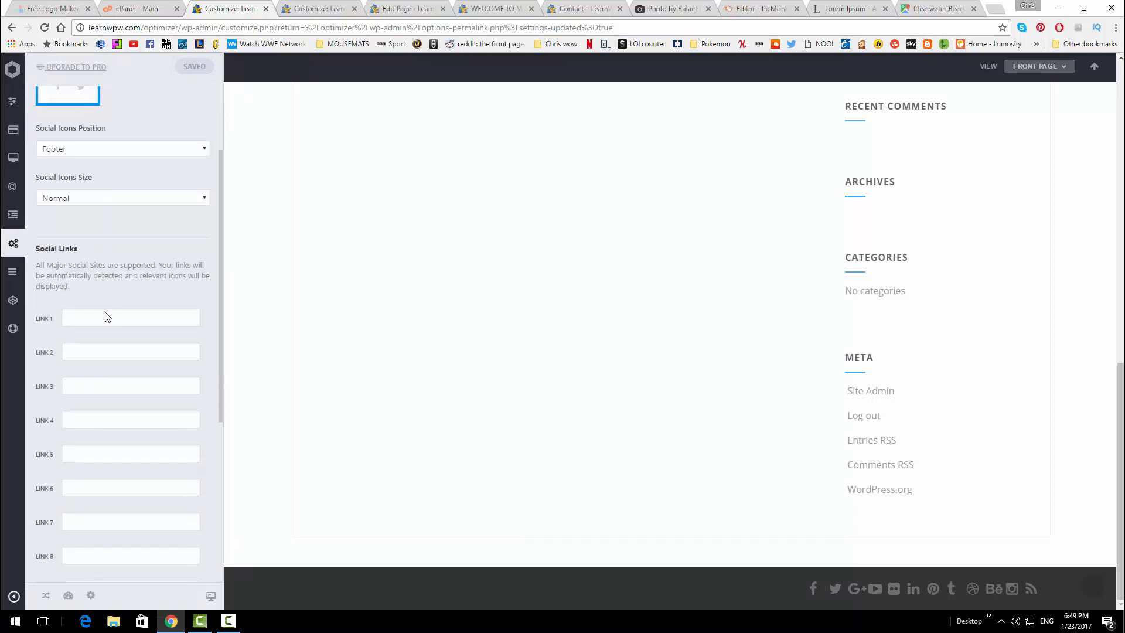
Enter facebook.com as Link 1 and twitter.com as Link 2, then publish
click(105, 315)
text(Fac)
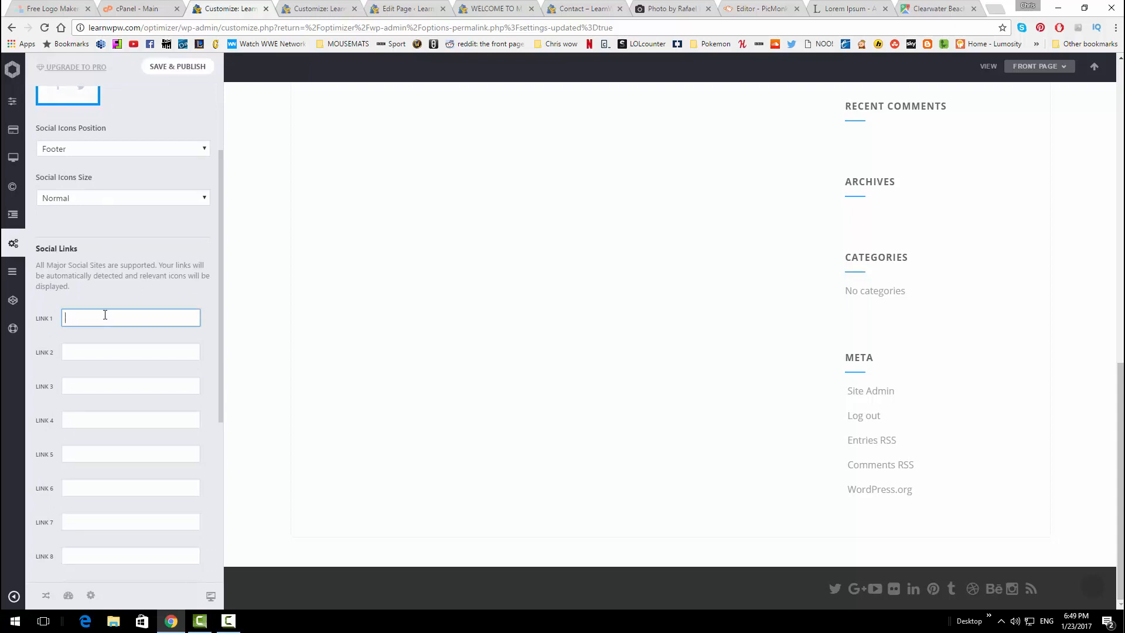
text(ebook/e)
text(.com)
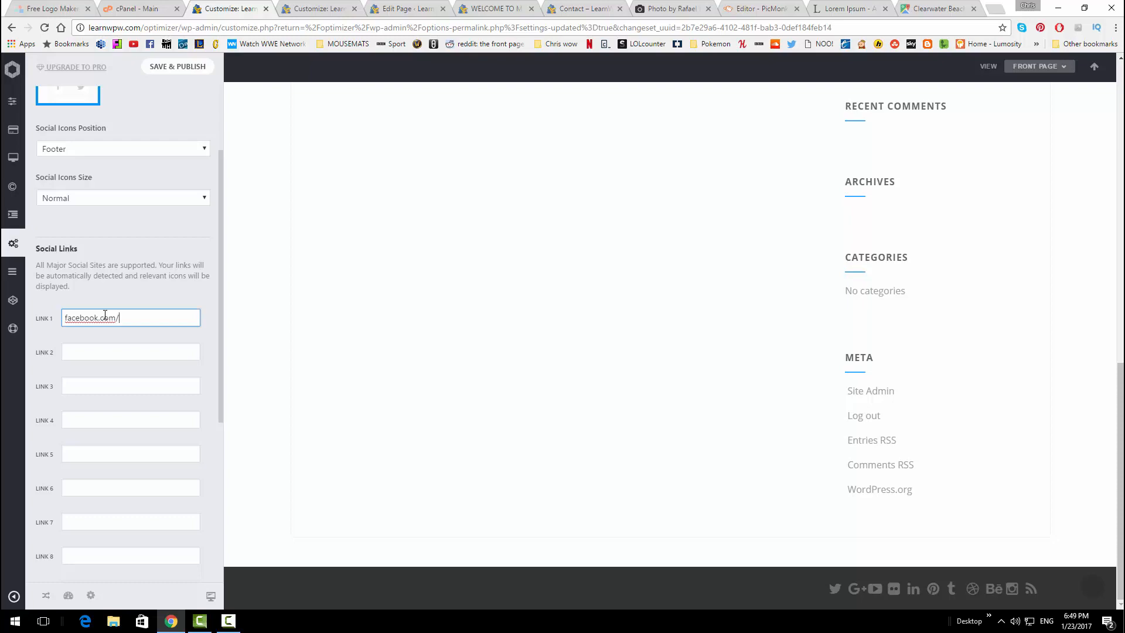
click(155, 357)
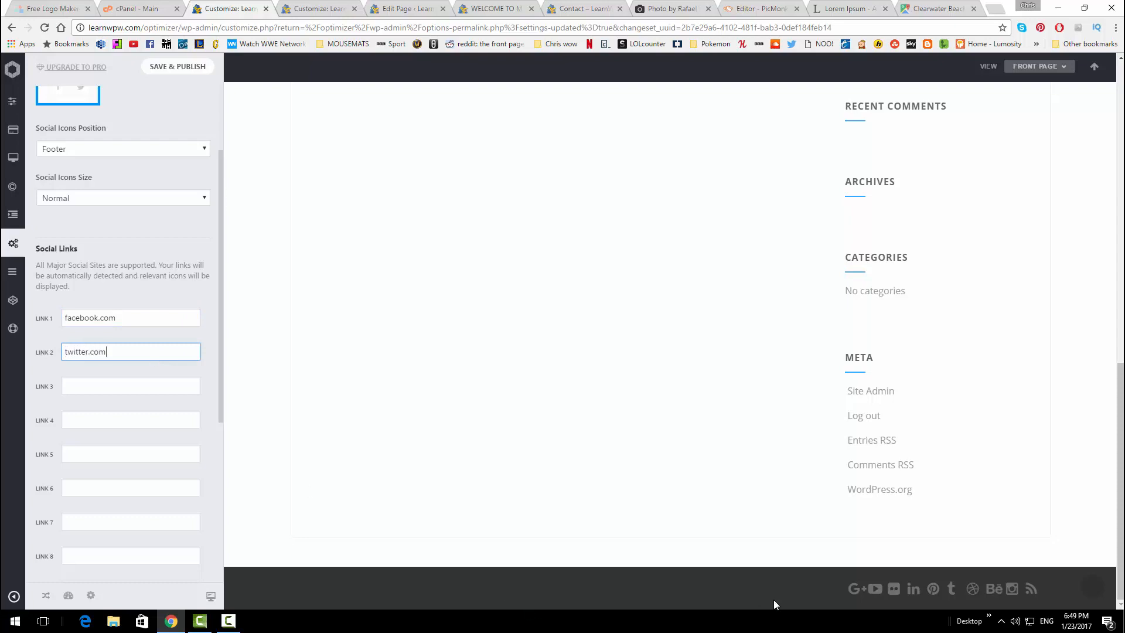
click(274, 274)
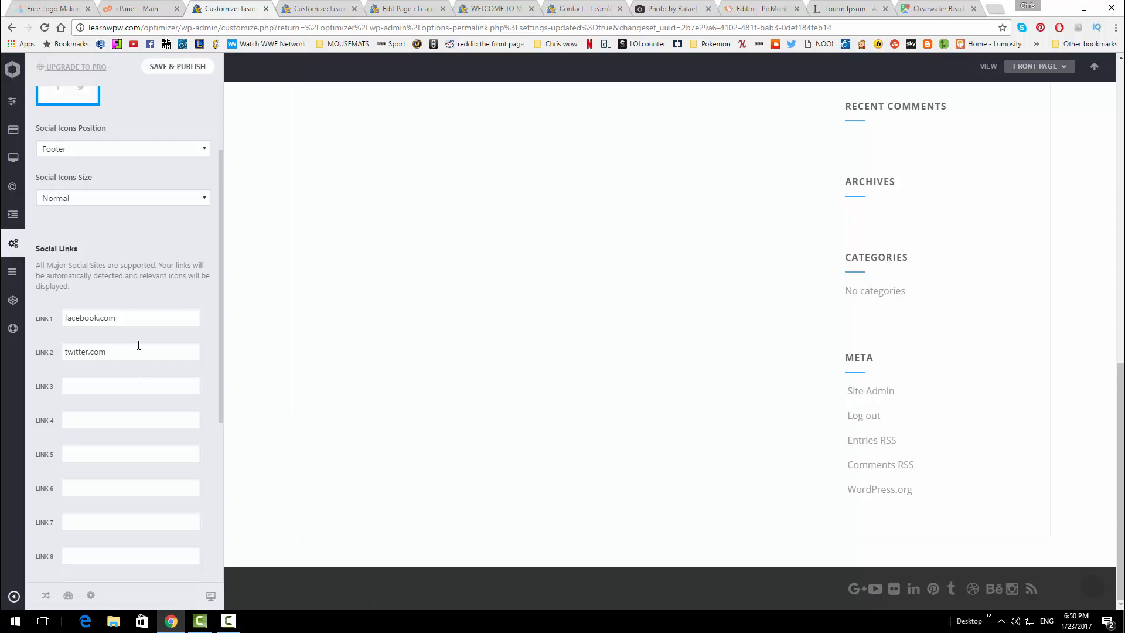
scroll(134, 364, up, 2)
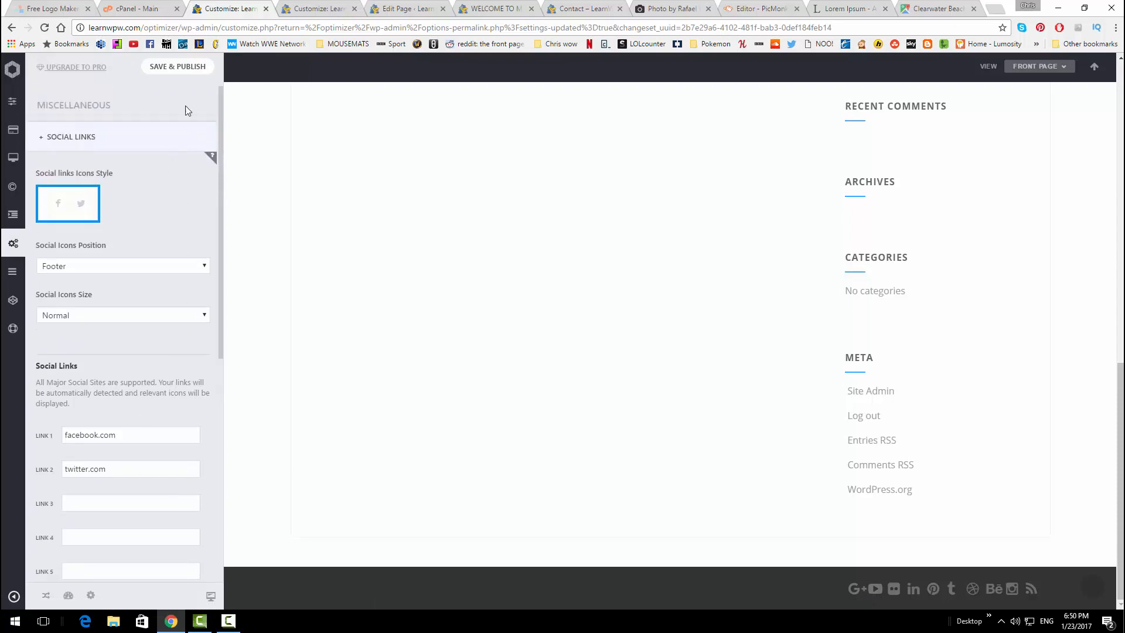
click(170, 65)
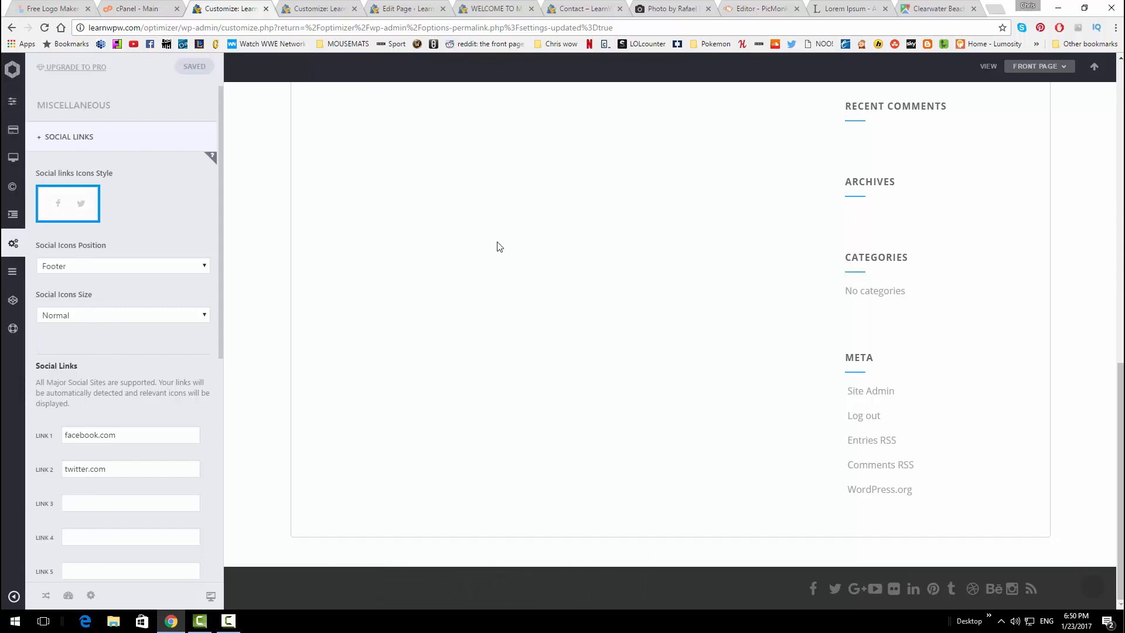
Look over the site's home page, then return to the Contact page editor
click(493, 7)
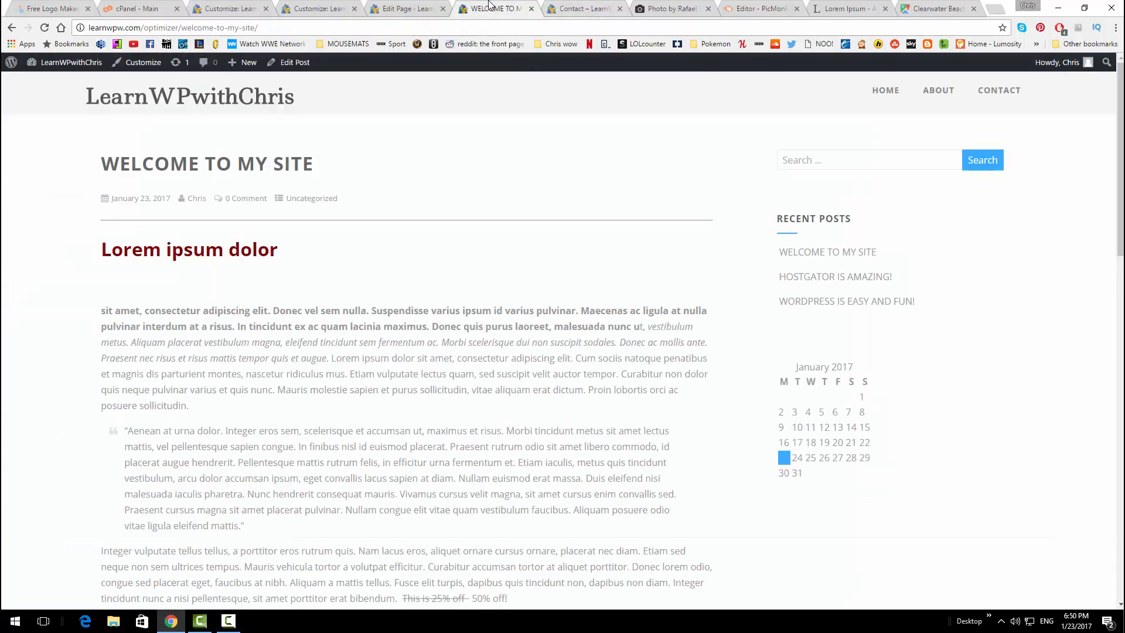
click(551, 6)
scroll(289, 120, up, 6)
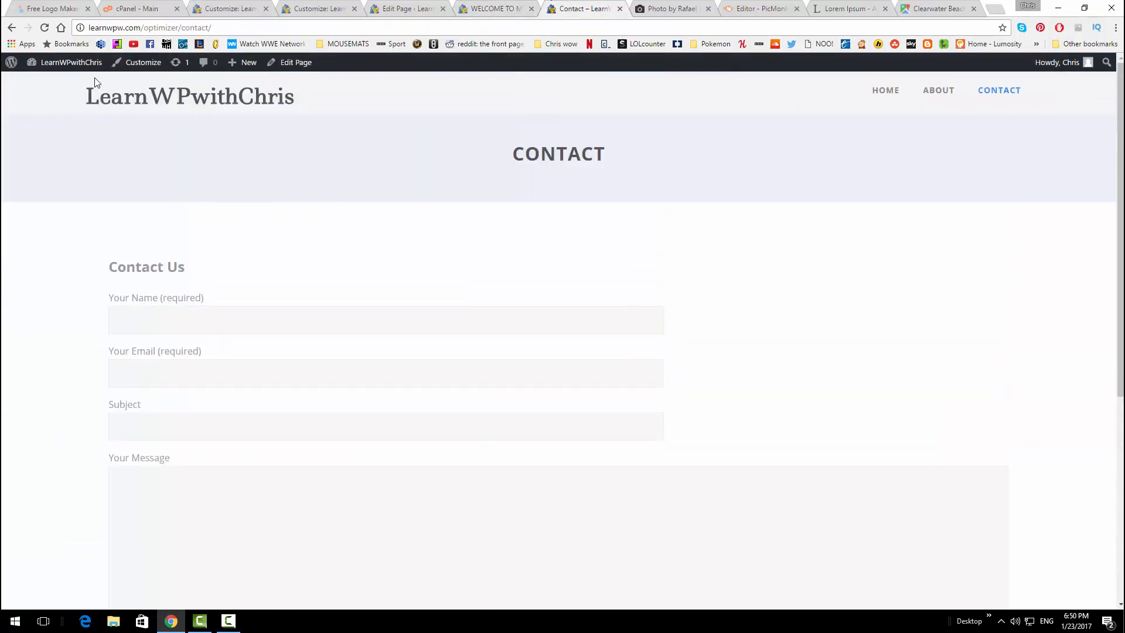
click(234, 101)
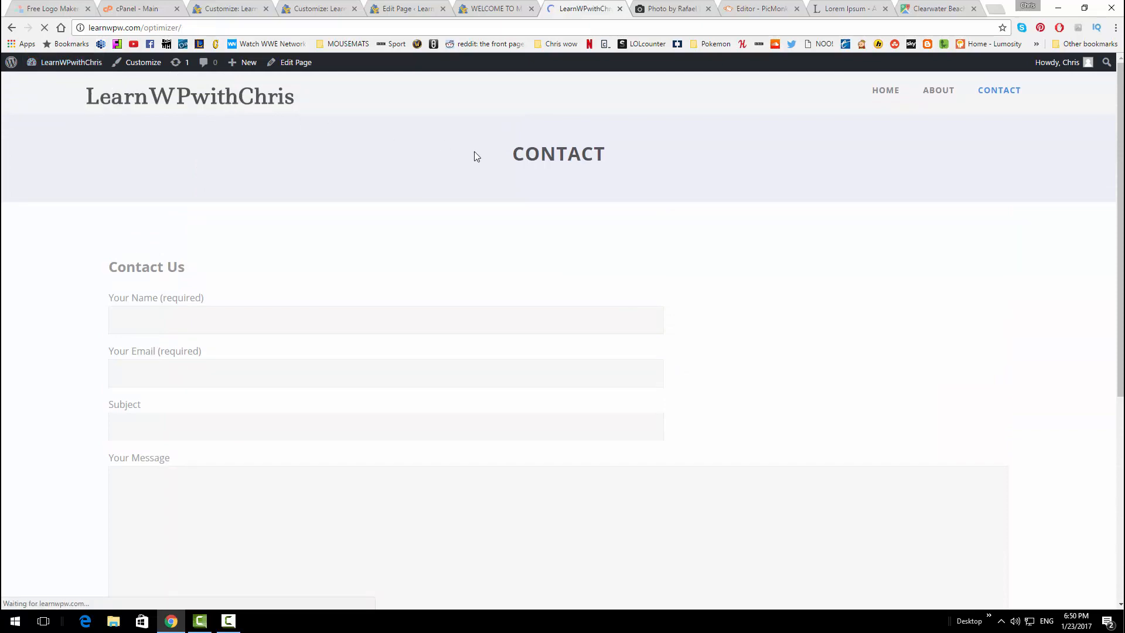
scroll(384, 232, down, 10)
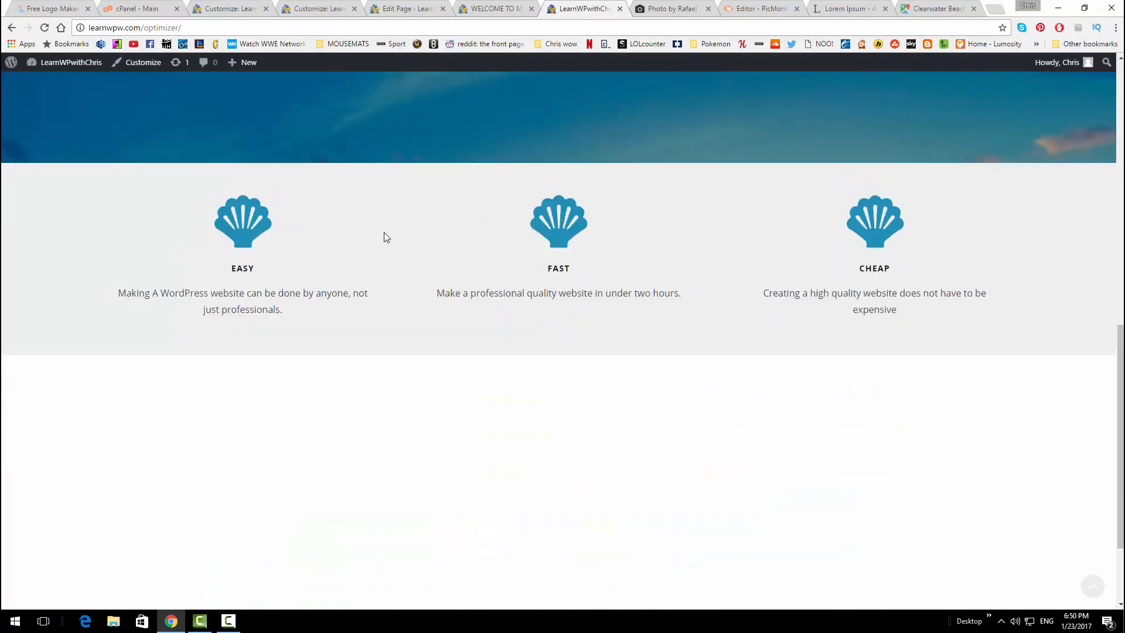
scroll(385, 234, down, 2)
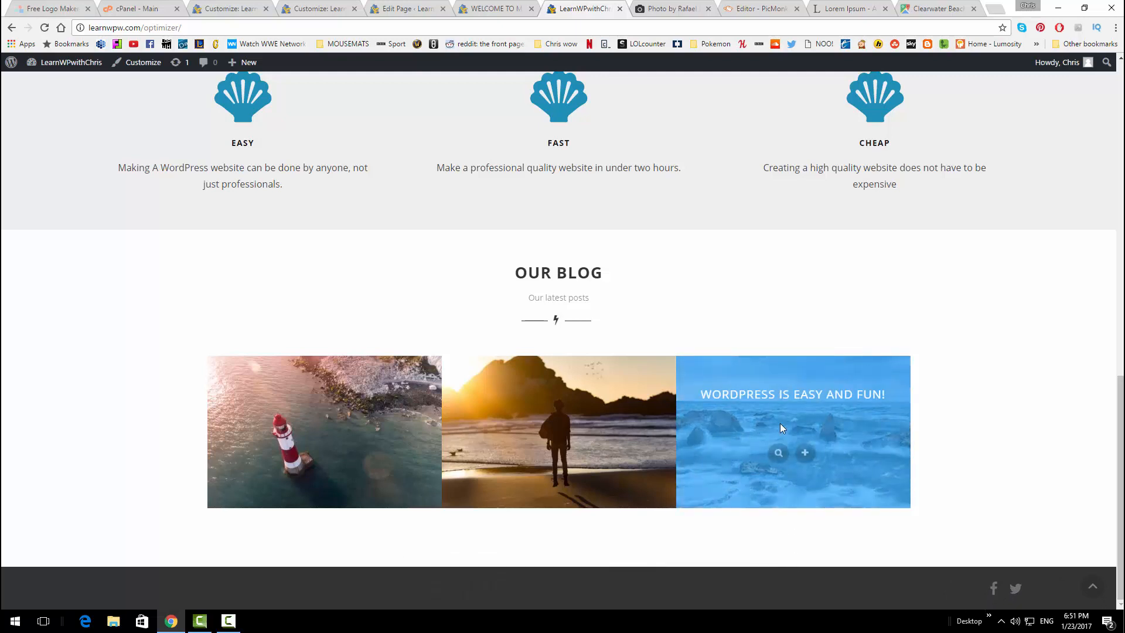
scroll(837, 491, up, 6)
scroll(843, 493, down, 6)
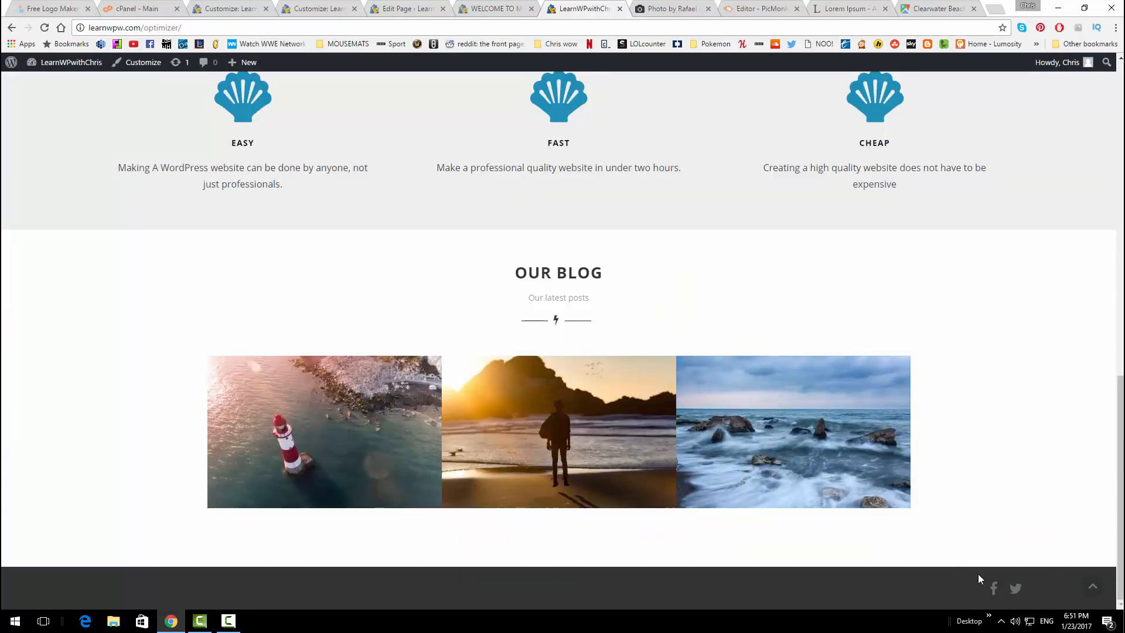
scroll(978, 574, up, 6)
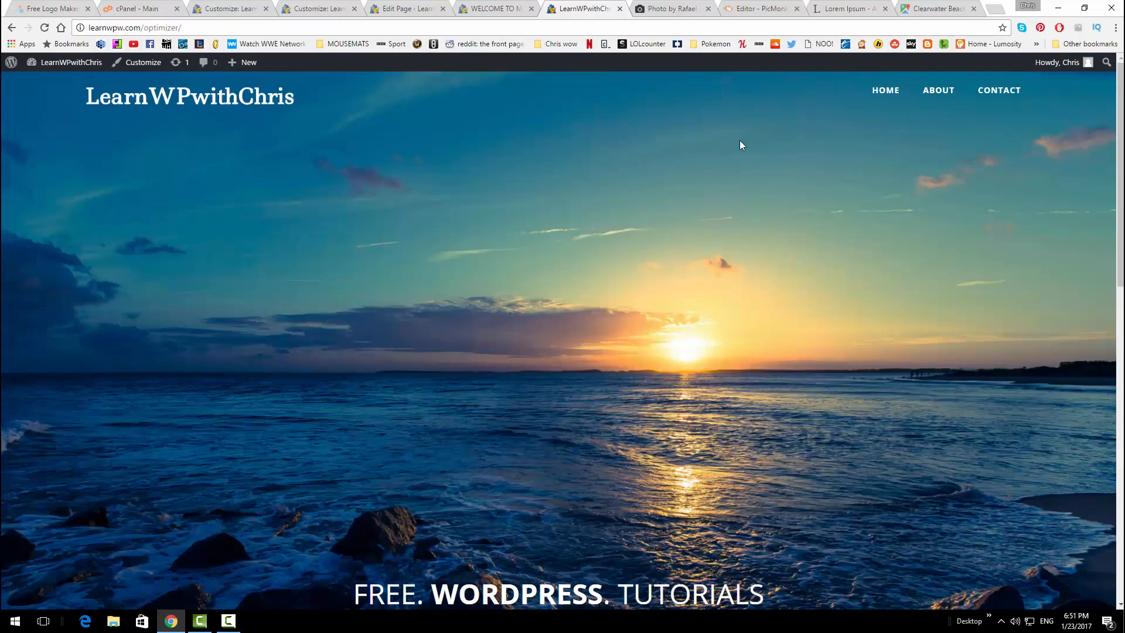
click(503, 7)
click(419, 7)
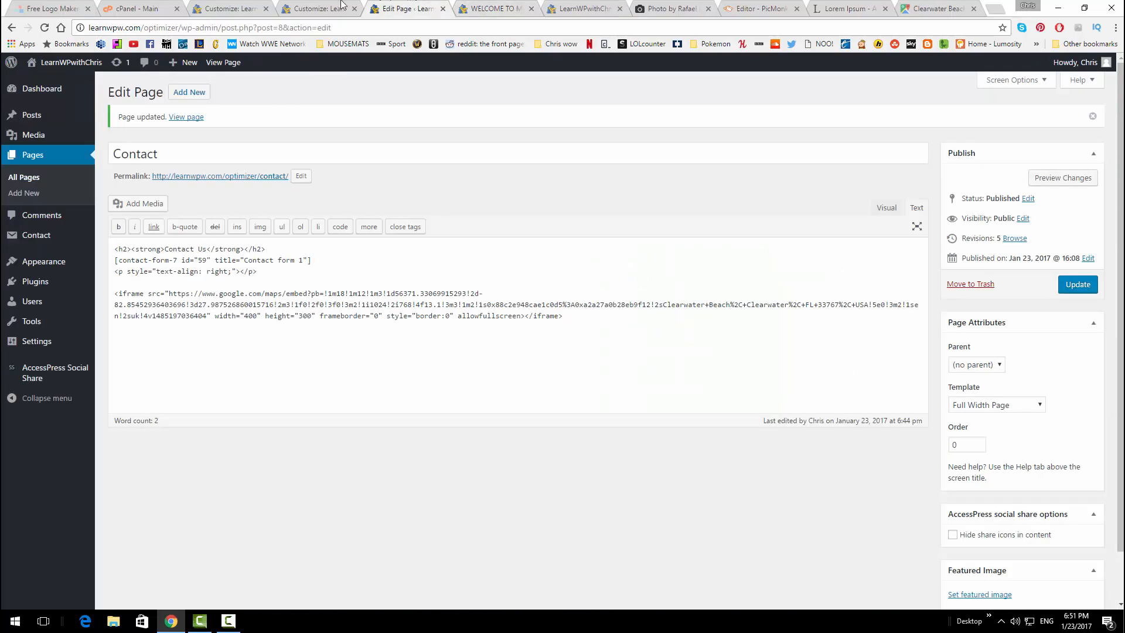
Set Social Icons Position to Header in Social Links and publish
click(342, 7)
click(256, 7)
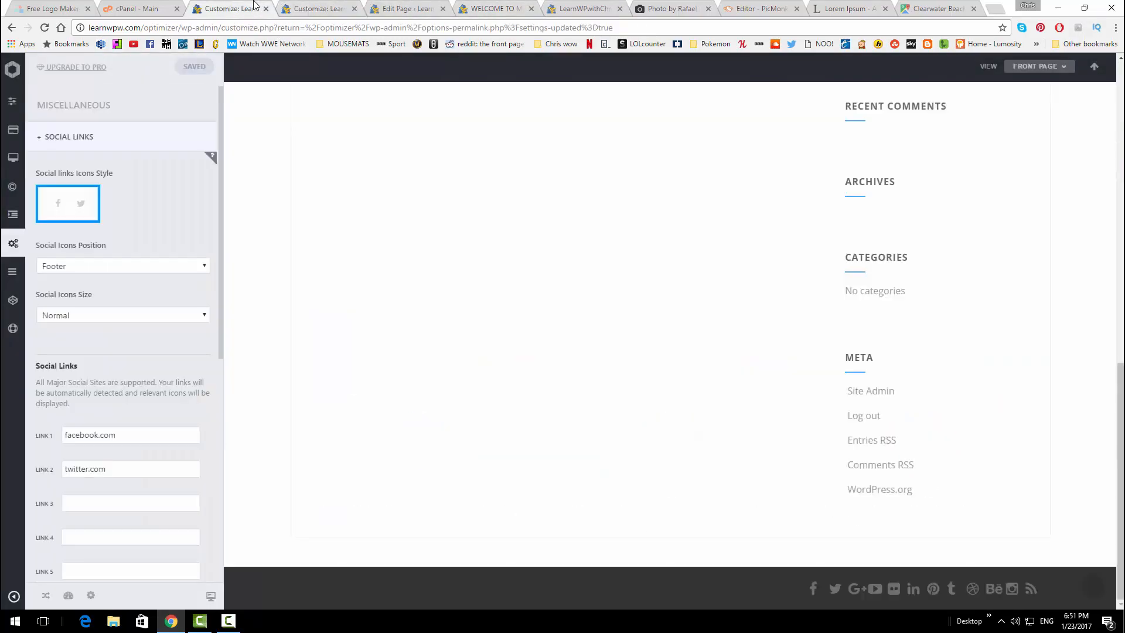
click(167, 271)
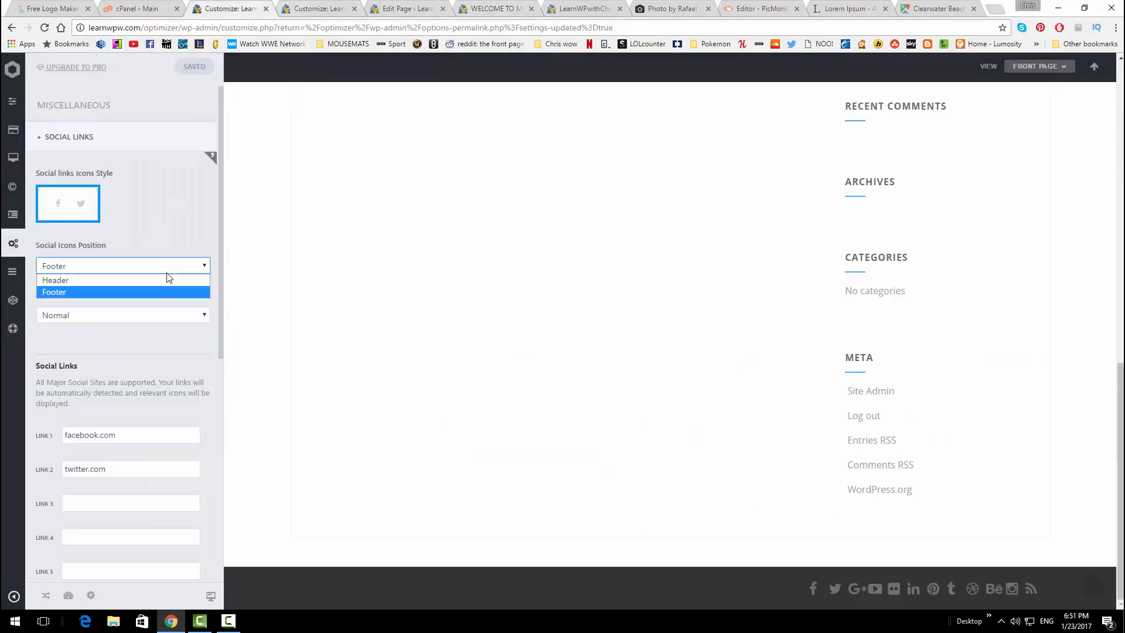
click(152, 280)
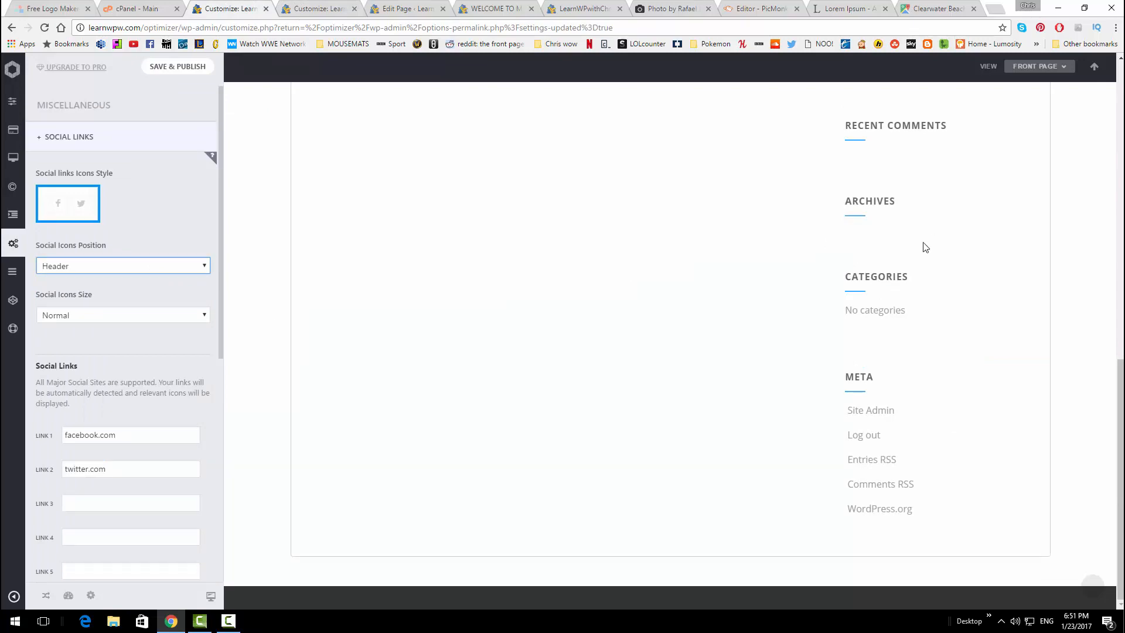
click(177, 67)
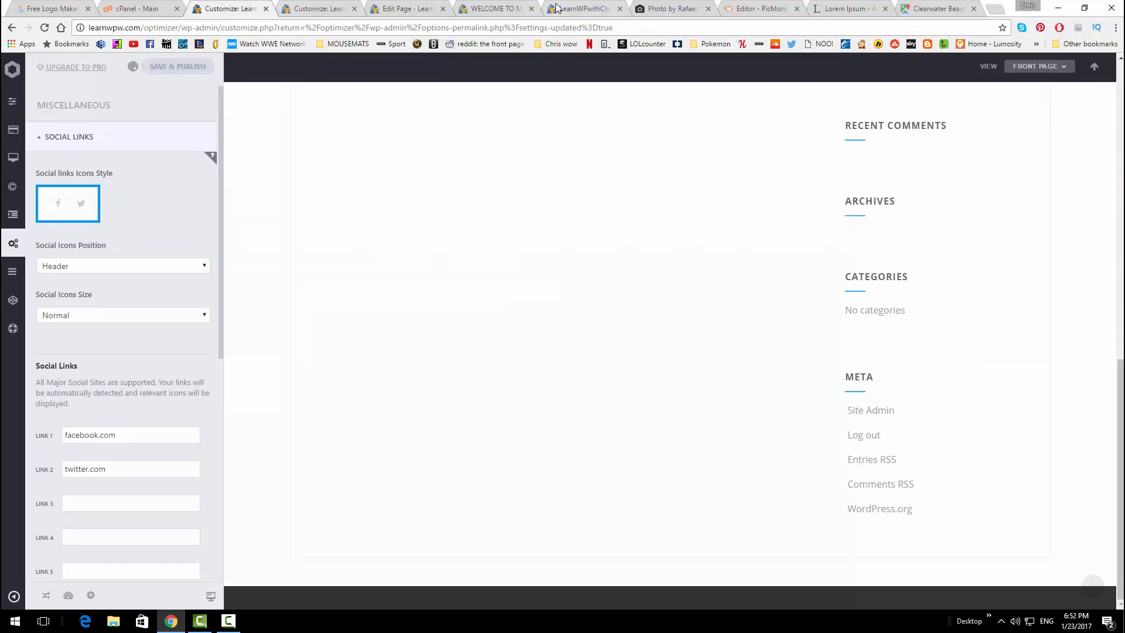
Reload the live front page to see the Facebook and Twitter icons in the header
click(564, 9)
click(44, 27)
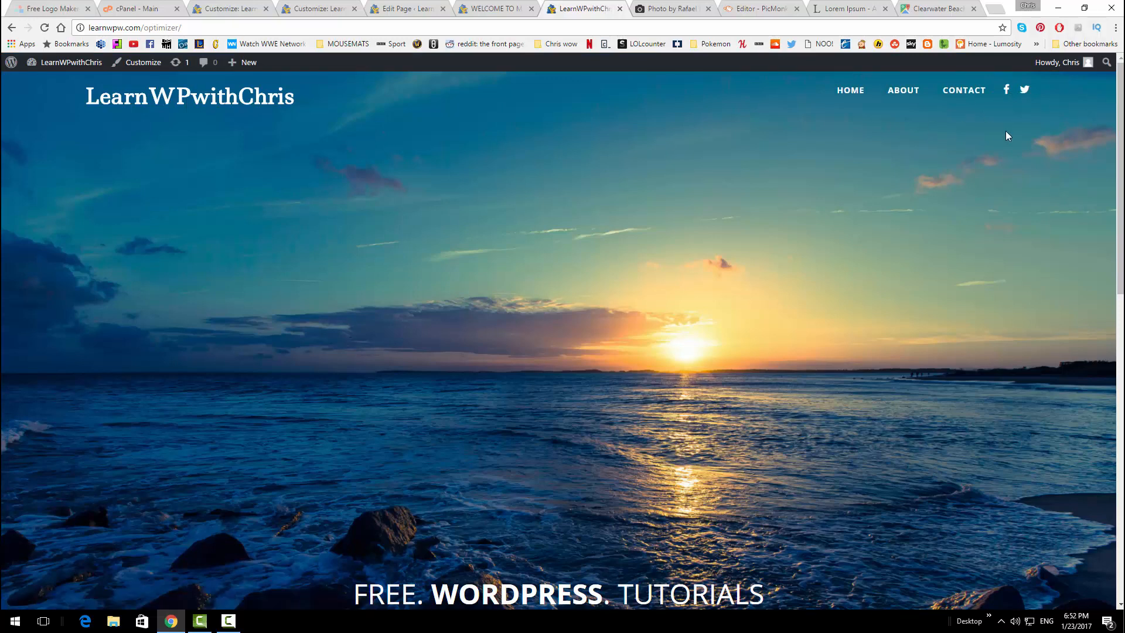
scroll(865, 322, down, 5)
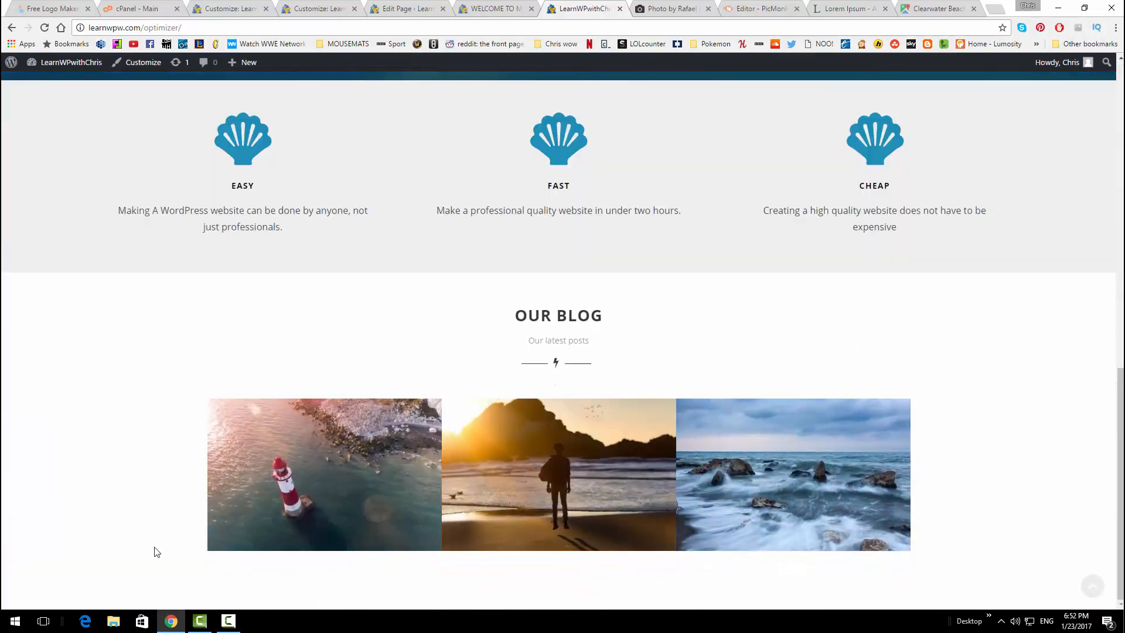
scroll(884, 371, up, 8)
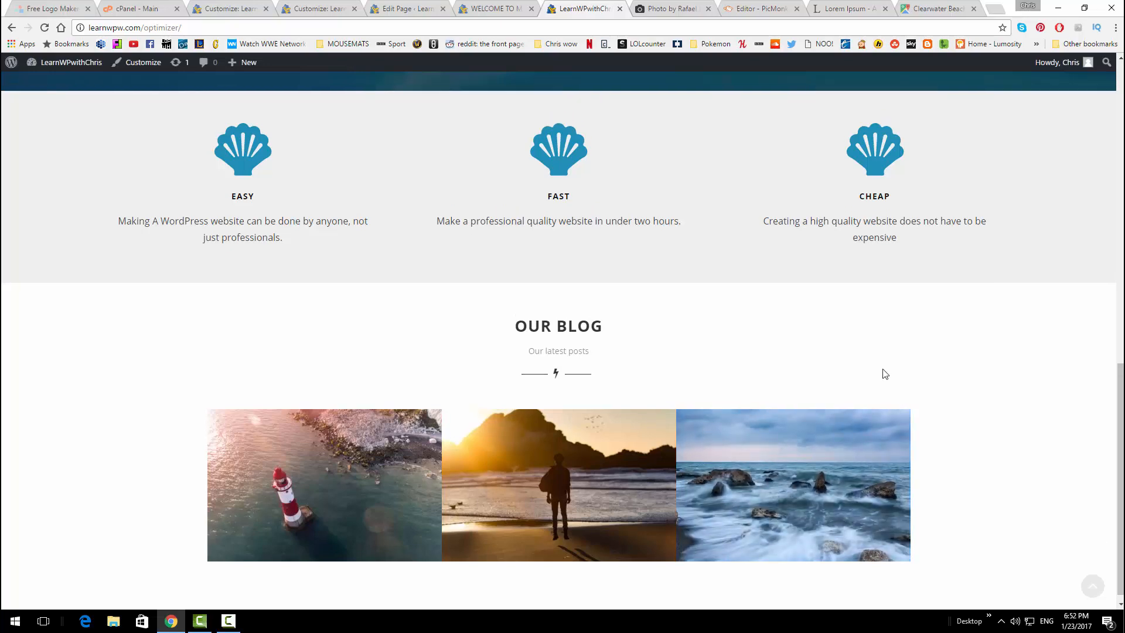
scroll(883, 373, up, 4)
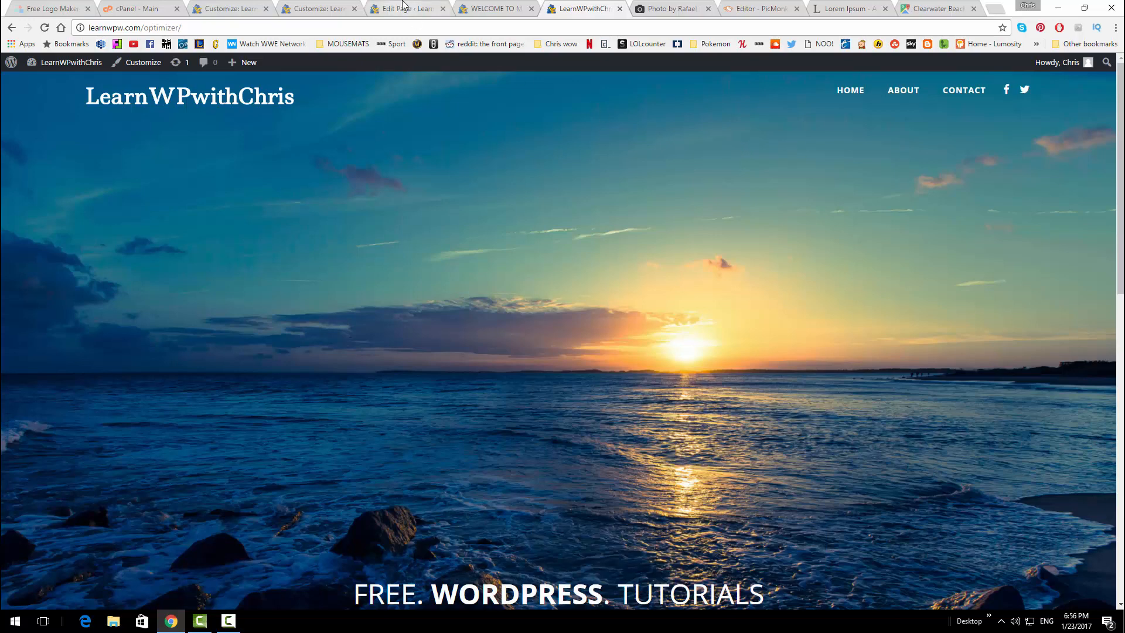
Open the Basic Style colour settings in the Customizer
click(404, 8)
click(326, 4)
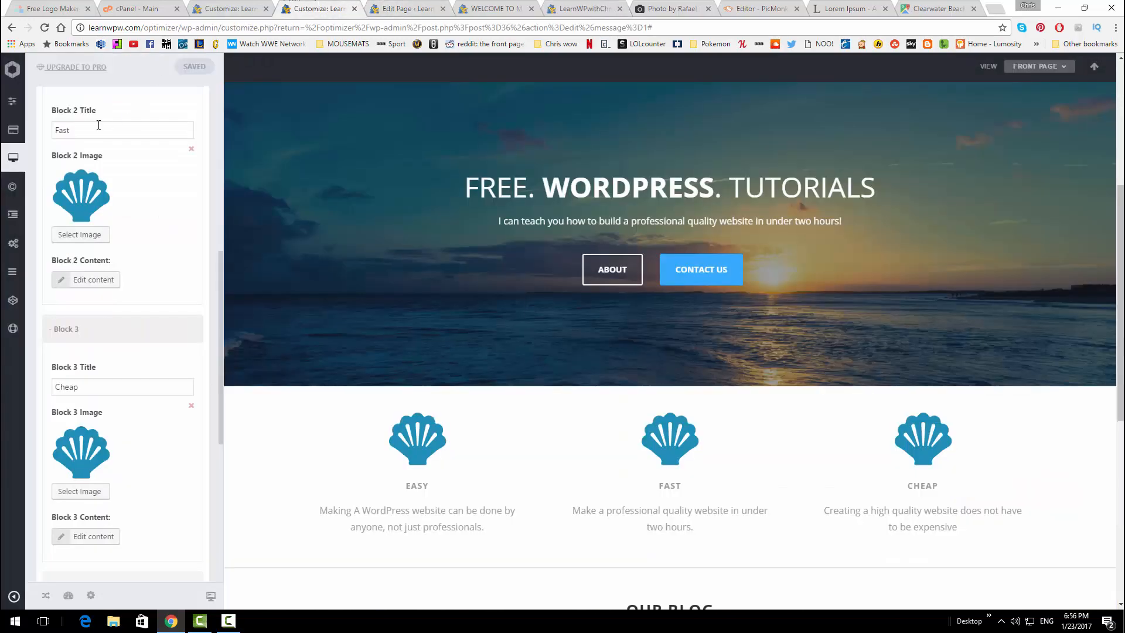
click(41, 105)
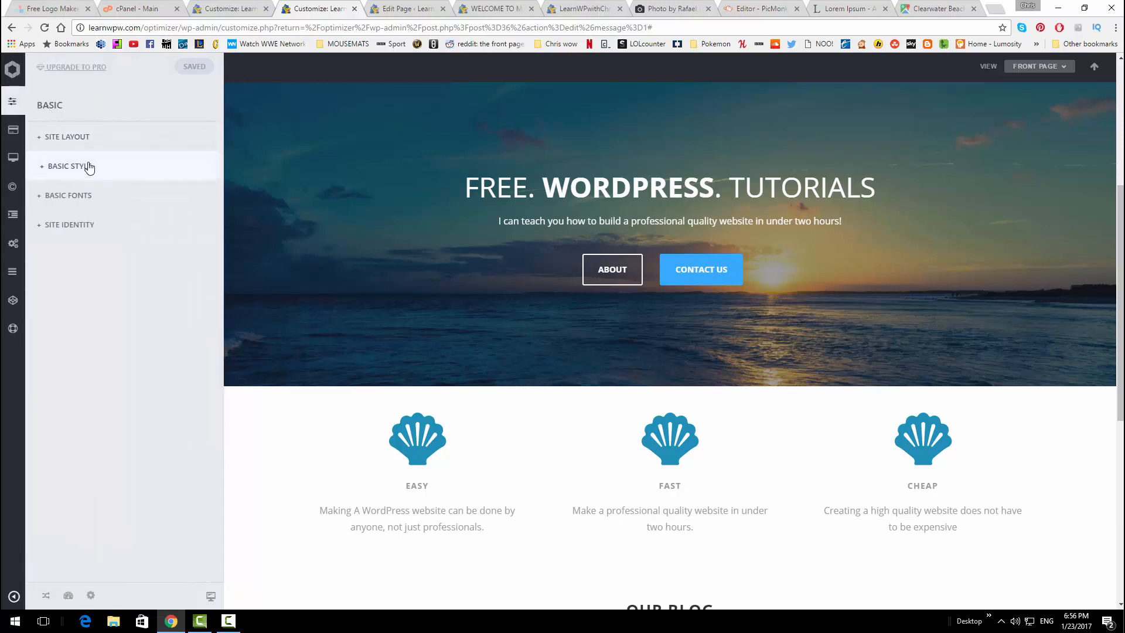
click(87, 167)
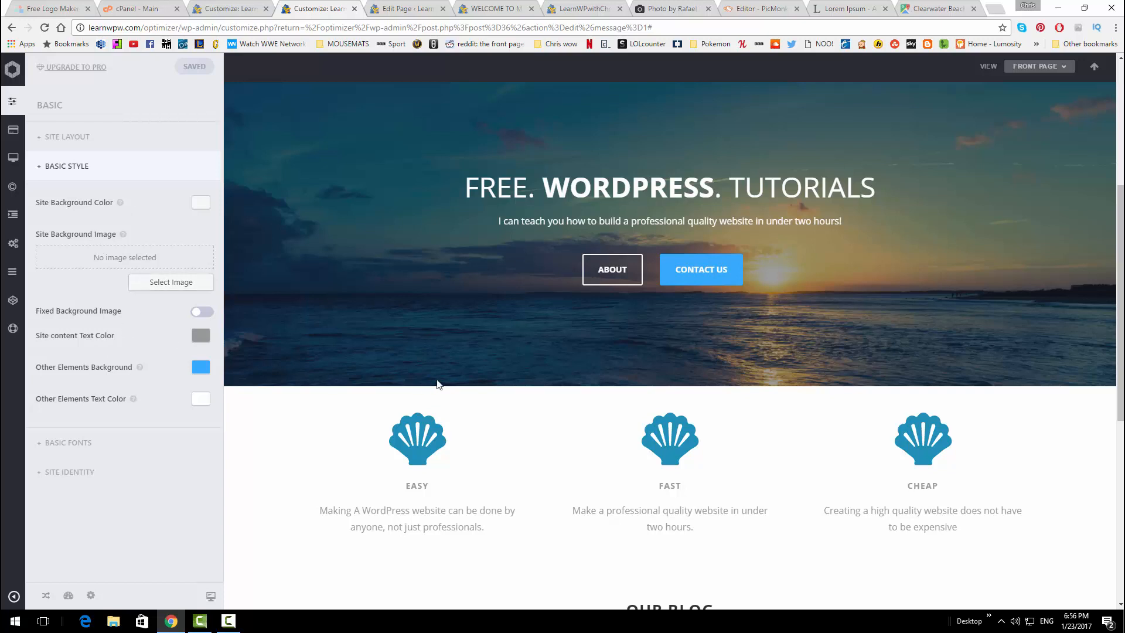
scroll(527, 381, down, 3)
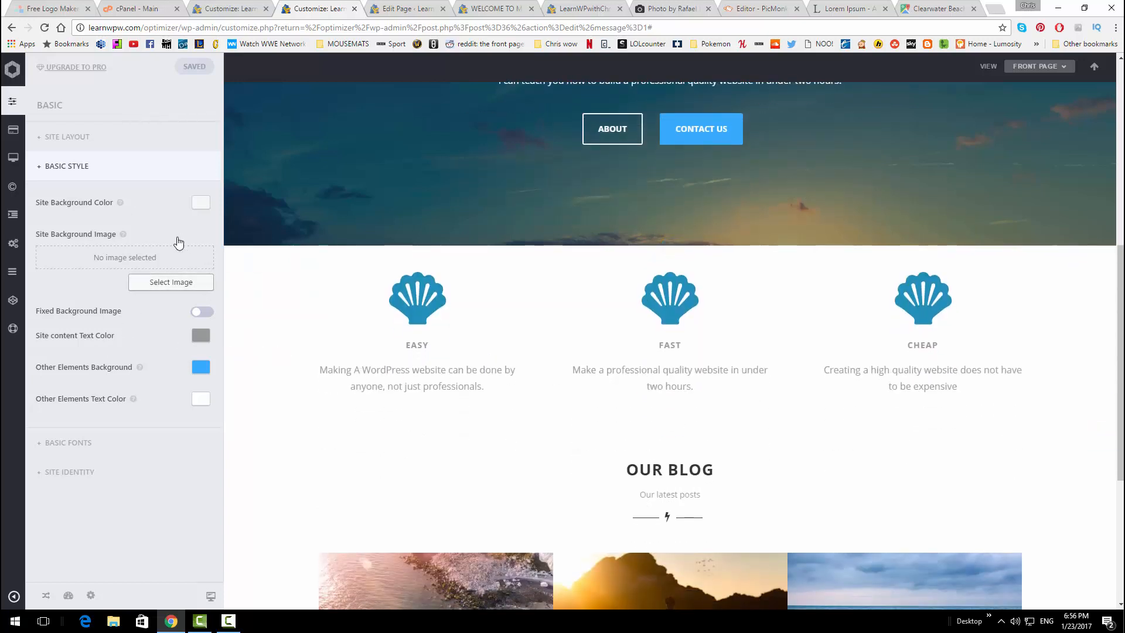
Set Site content Text Color to black #000000 and publish
click(201, 335)
click(70, 479)
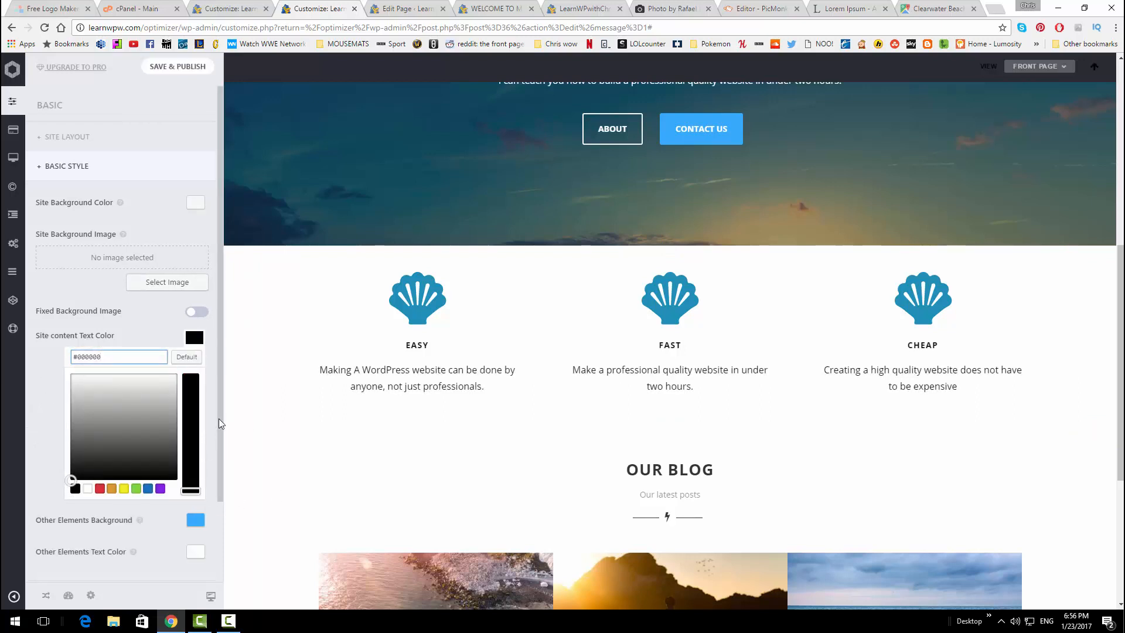
scroll(206, 432, down, 2)
scroll(543, 402, down, 2)
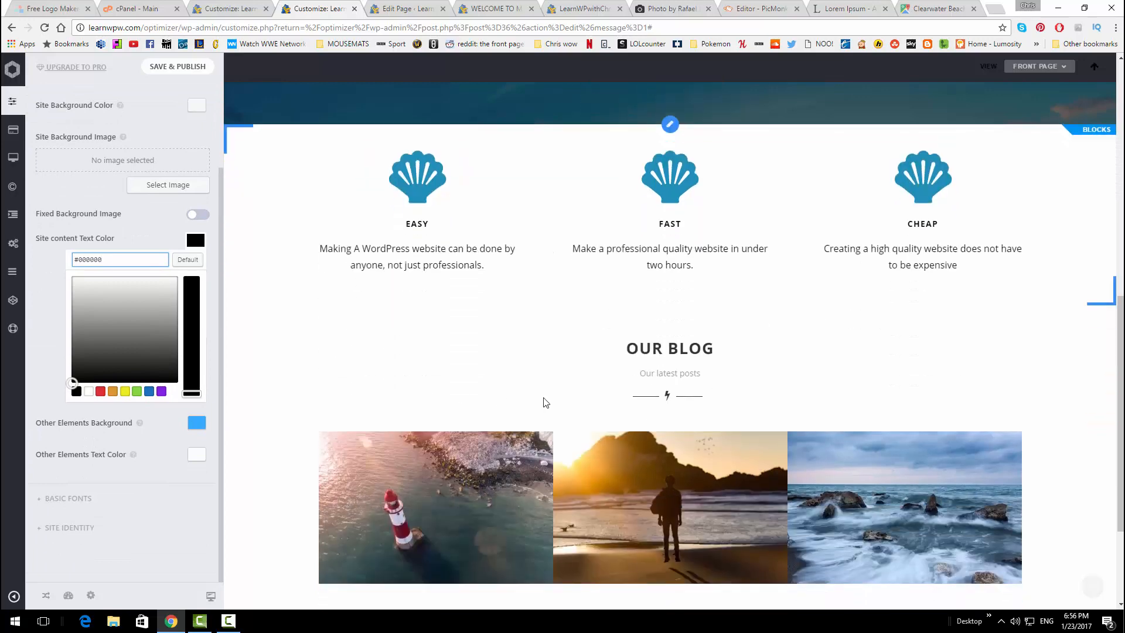
scroll(446, 256, up, 1)
scroll(477, 271, down, 3)
scroll(469, 287, up, 10)
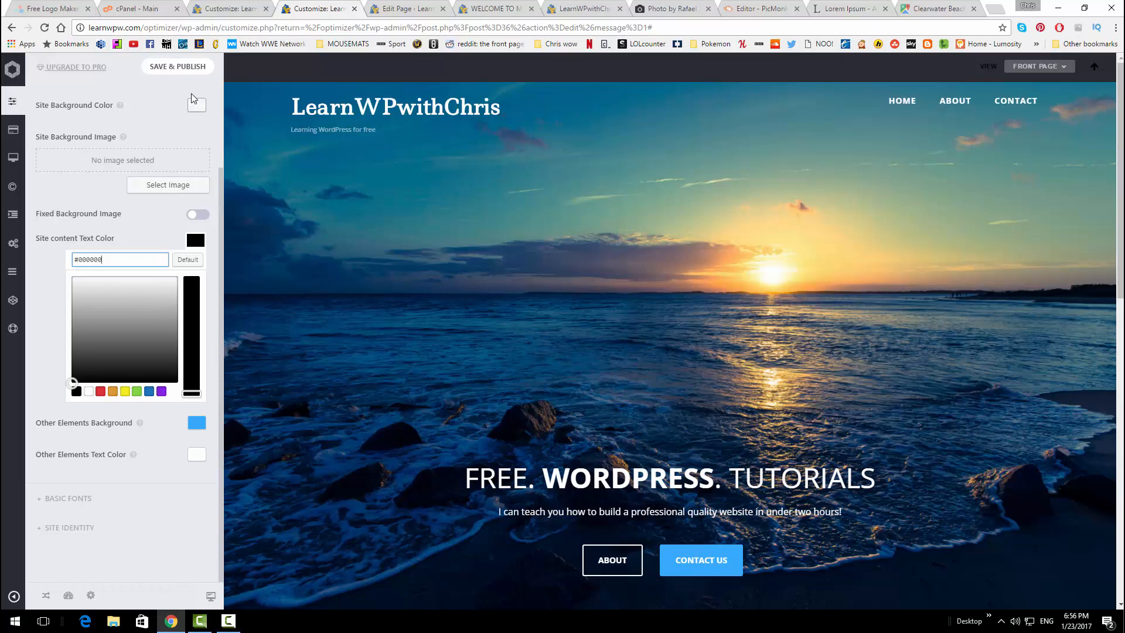
click(194, 96)
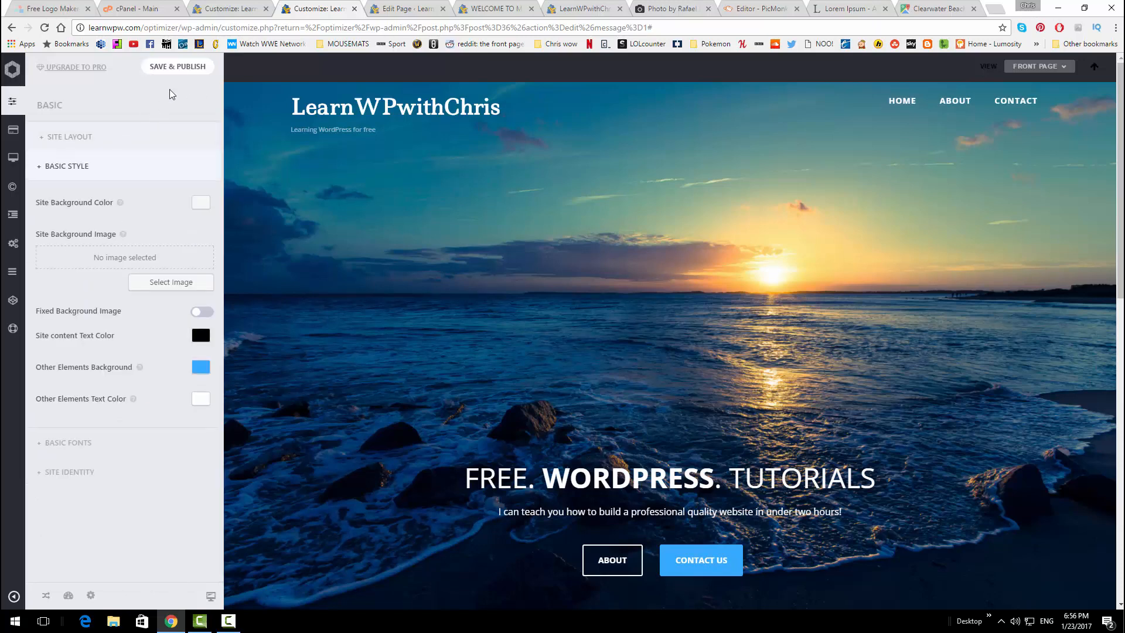
click(173, 67)
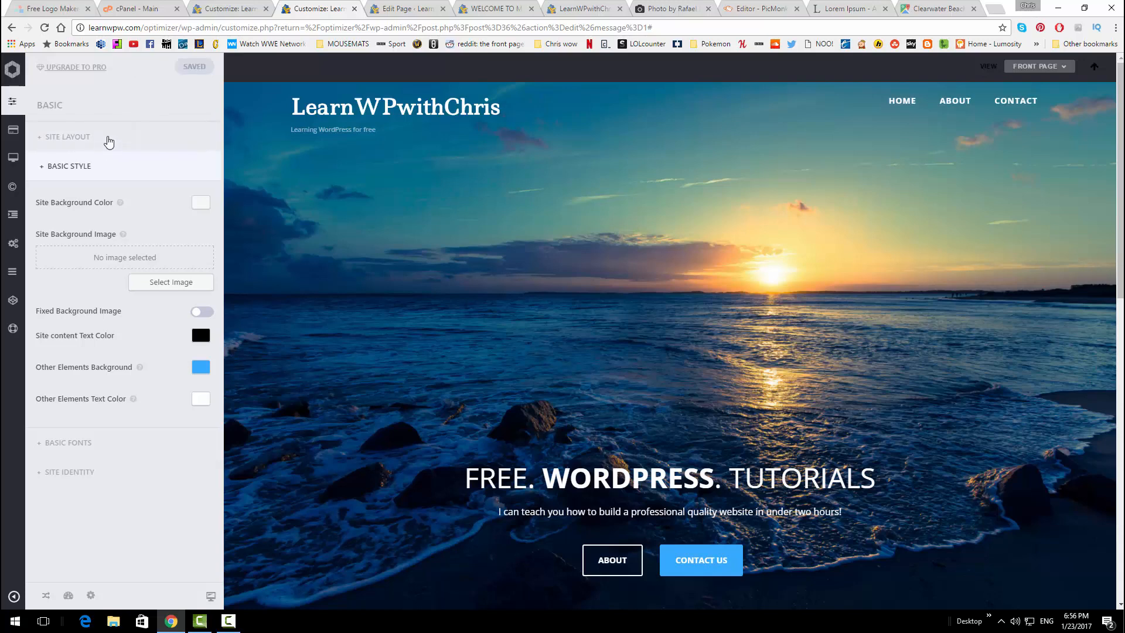
click(108, 137)
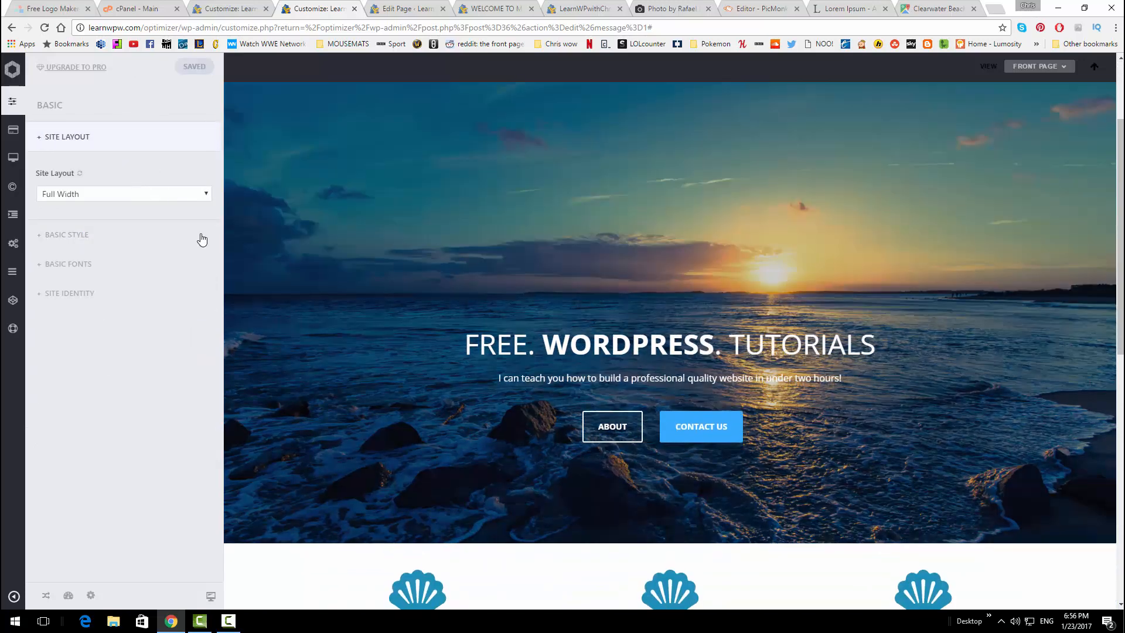
Switch Site Layout to Boxed, then back to Full Width
click(164, 194)
click(164, 193)
click(148, 194)
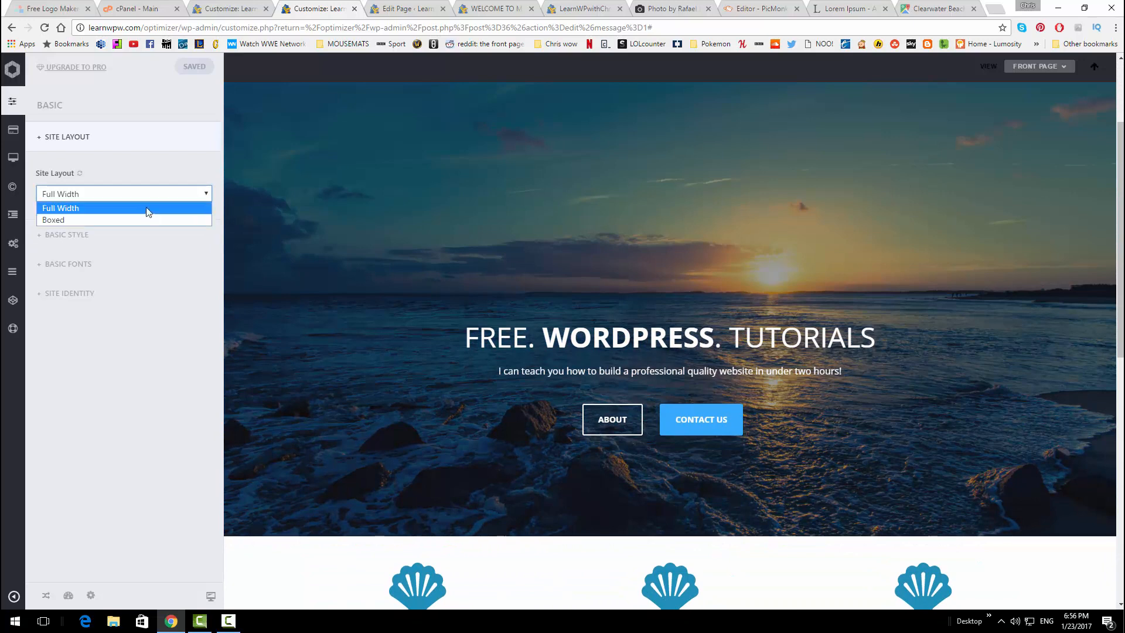
click(149, 220)
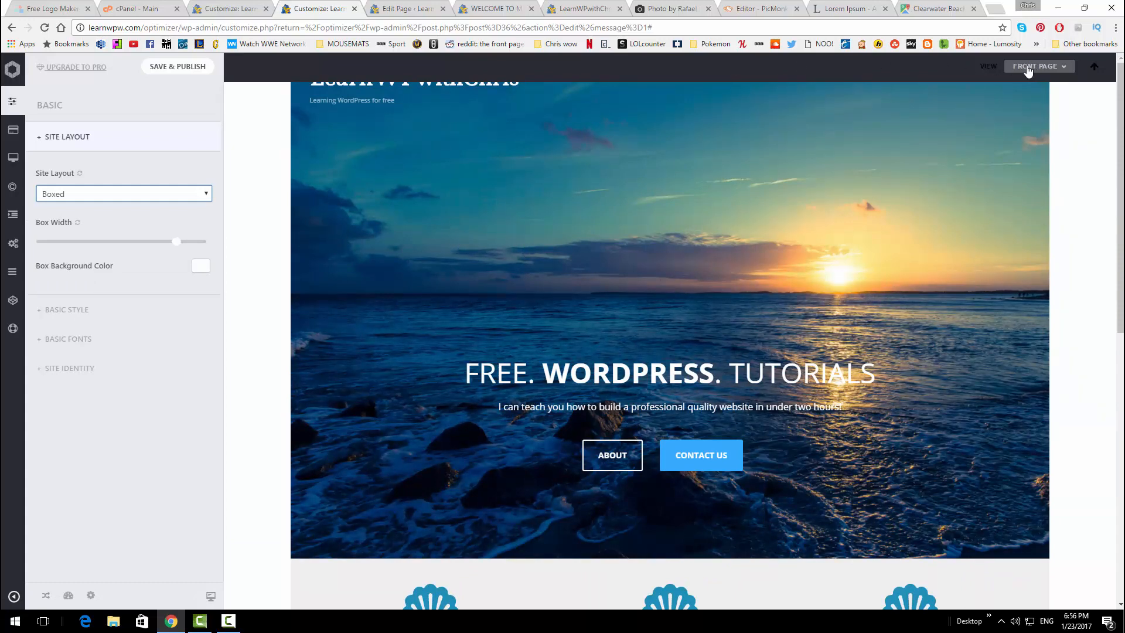
click(170, 199)
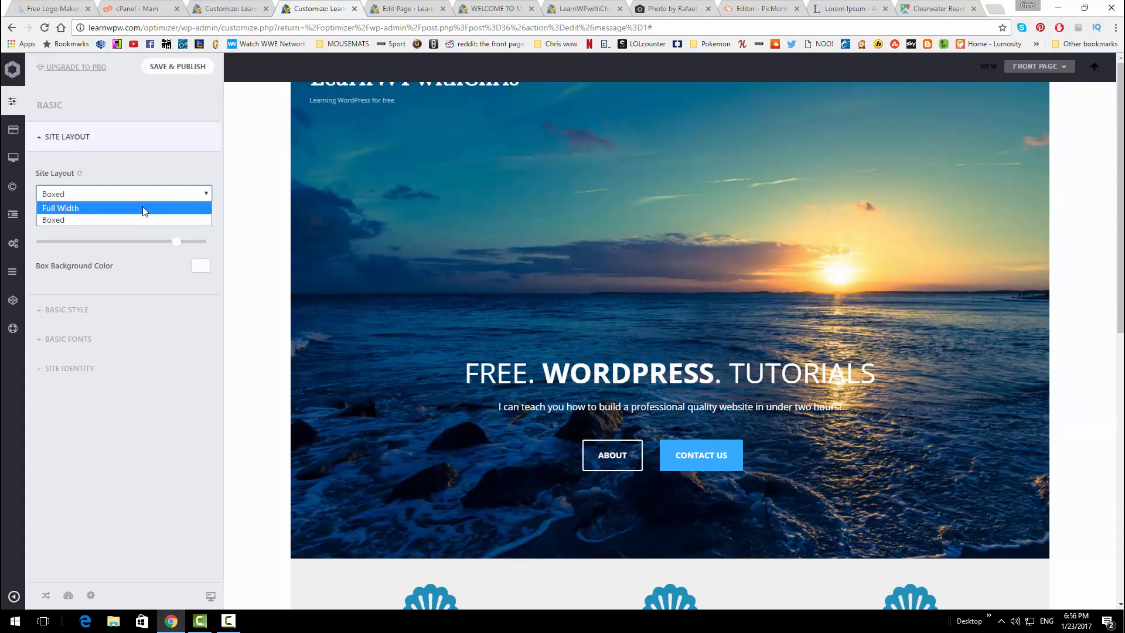
click(144, 207)
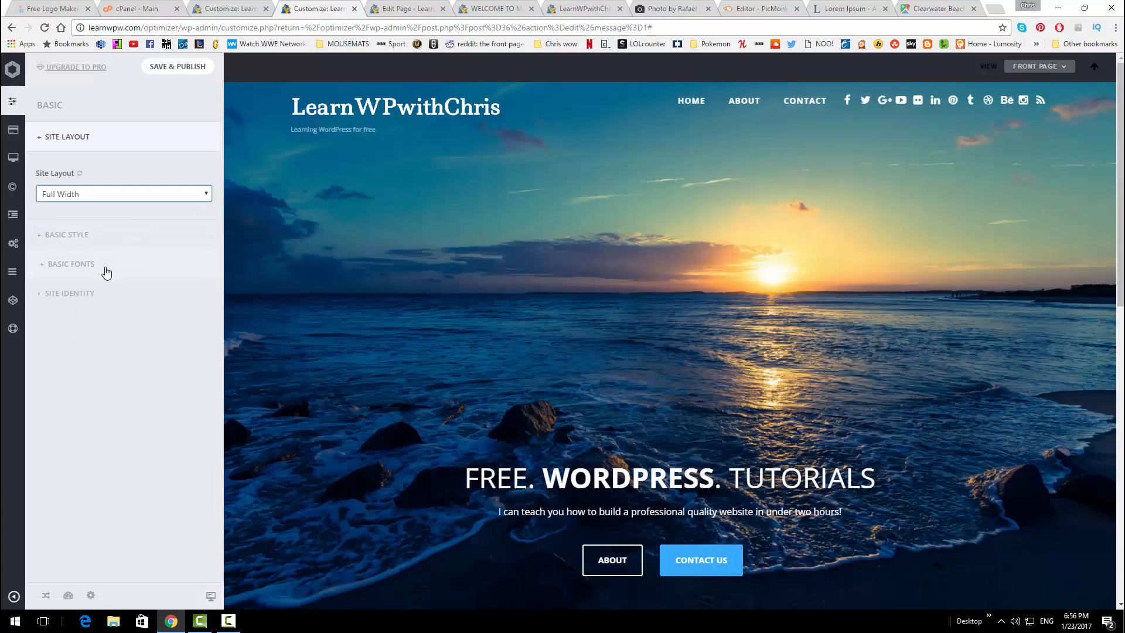
Look over the Basic Fonts settings, then expand Site Identity
click(71, 265)
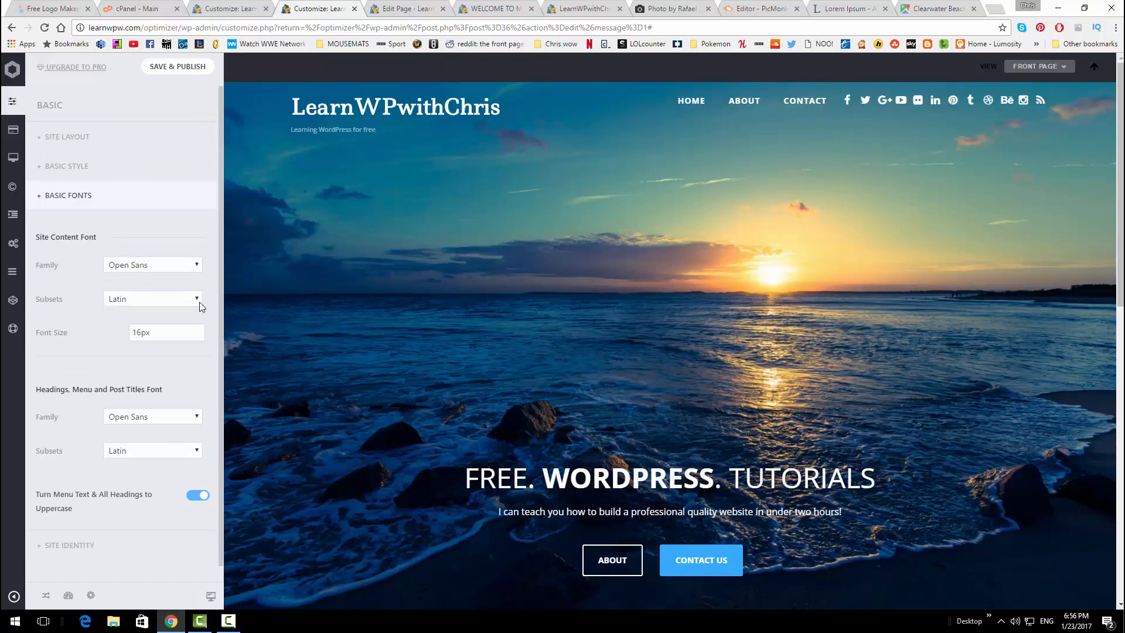
scroll(135, 315, down, 1)
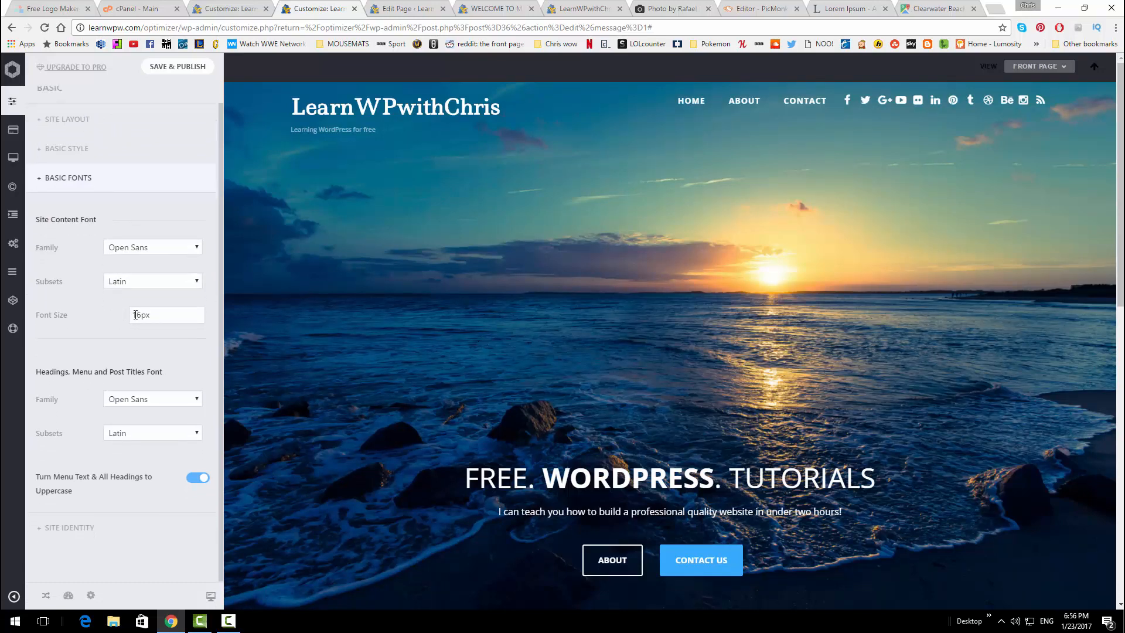
click(94, 178)
click(97, 225)
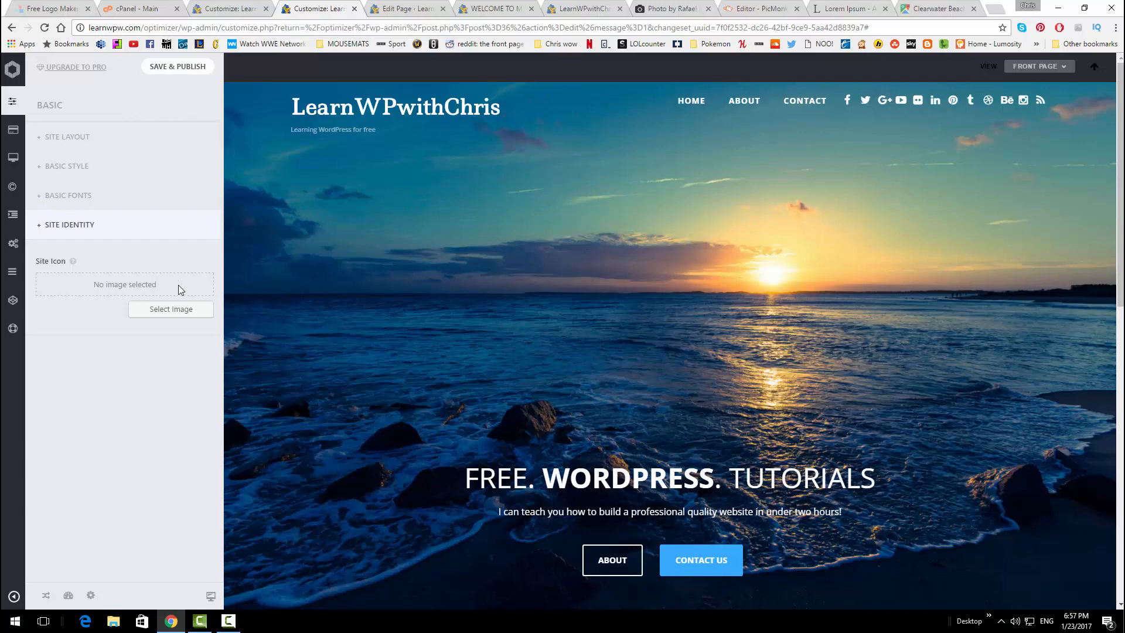
Choose and crop the blue smallshell image as the site icon, then publish
click(181, 312)
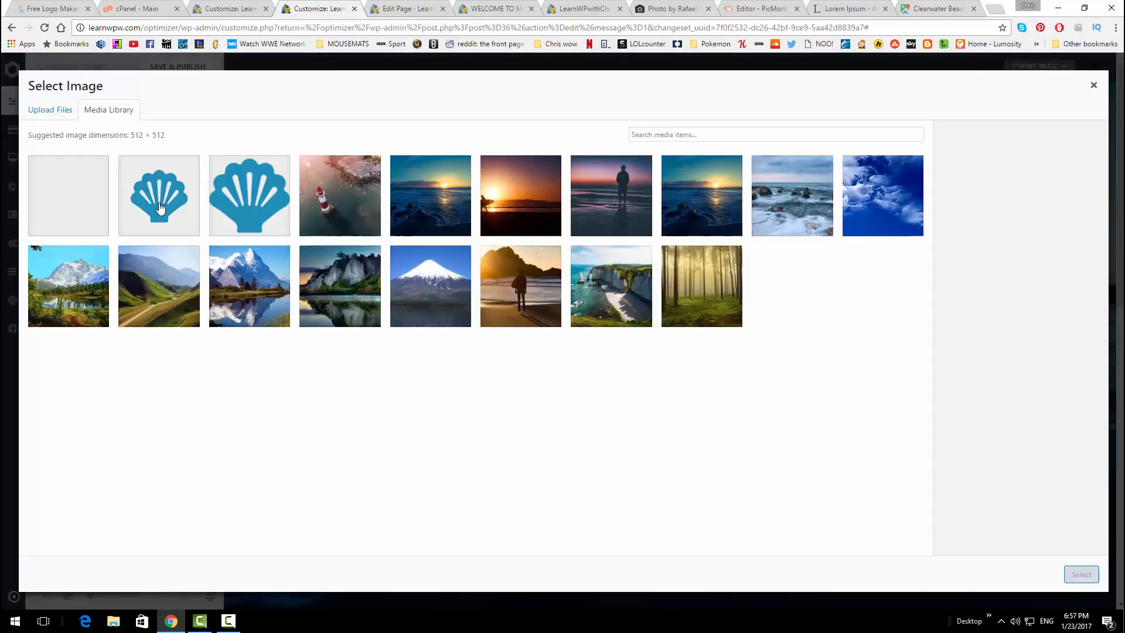
click(168, 204)
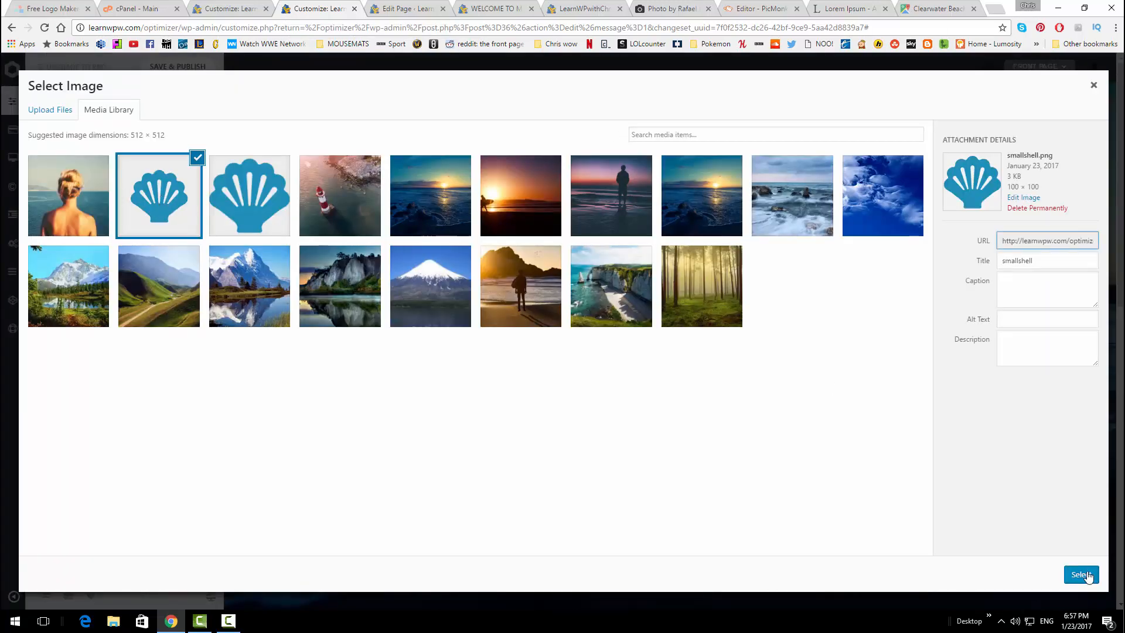
click(1080, 574)
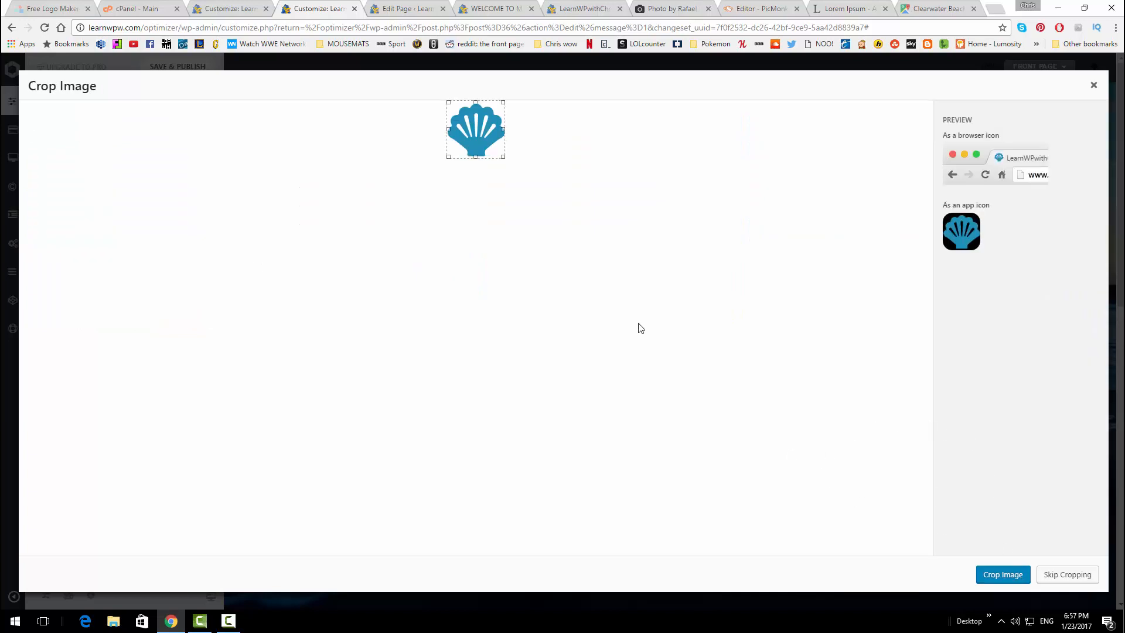
click(1012, 571)
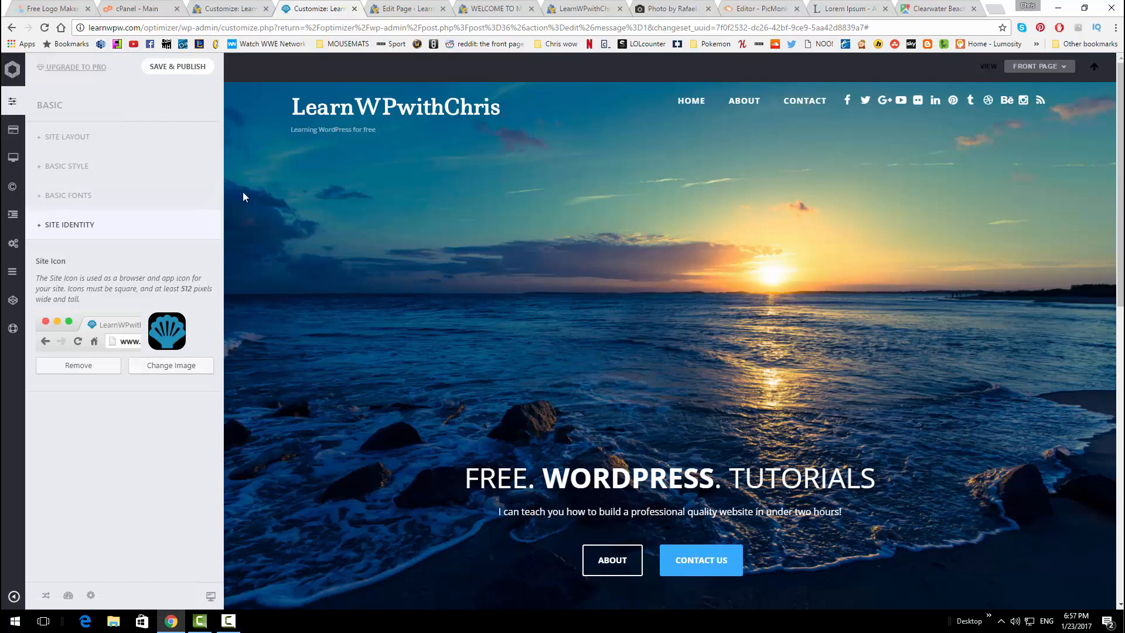
click(167, 67)
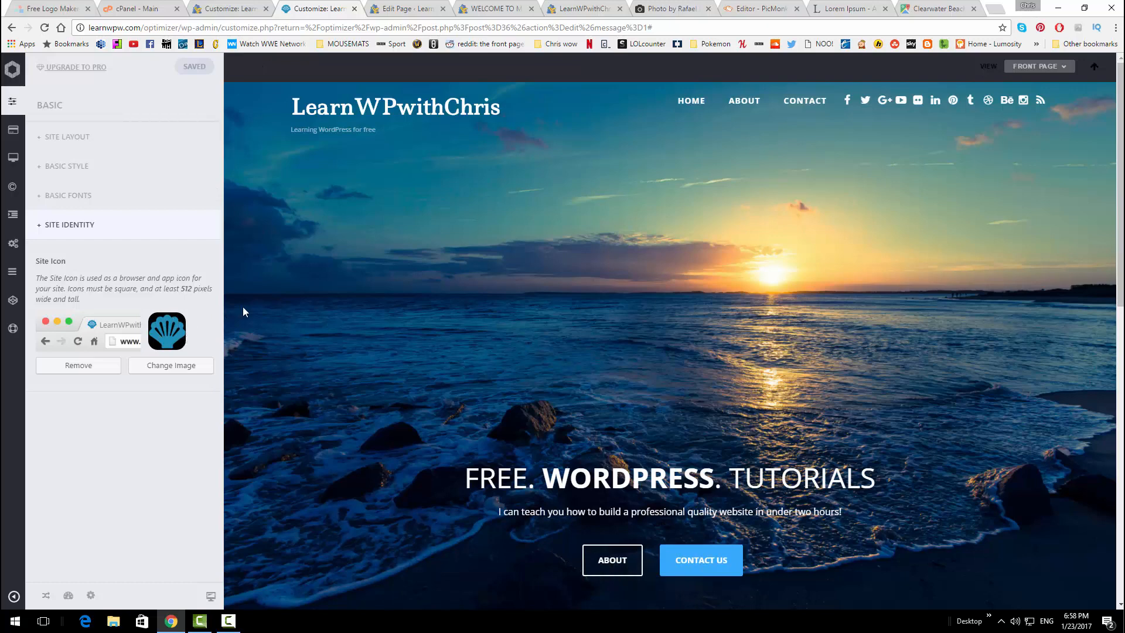
Load logomakr.com in a new tab and dismiss the intro video and tour tips
click(992, 7)
text(logoma)
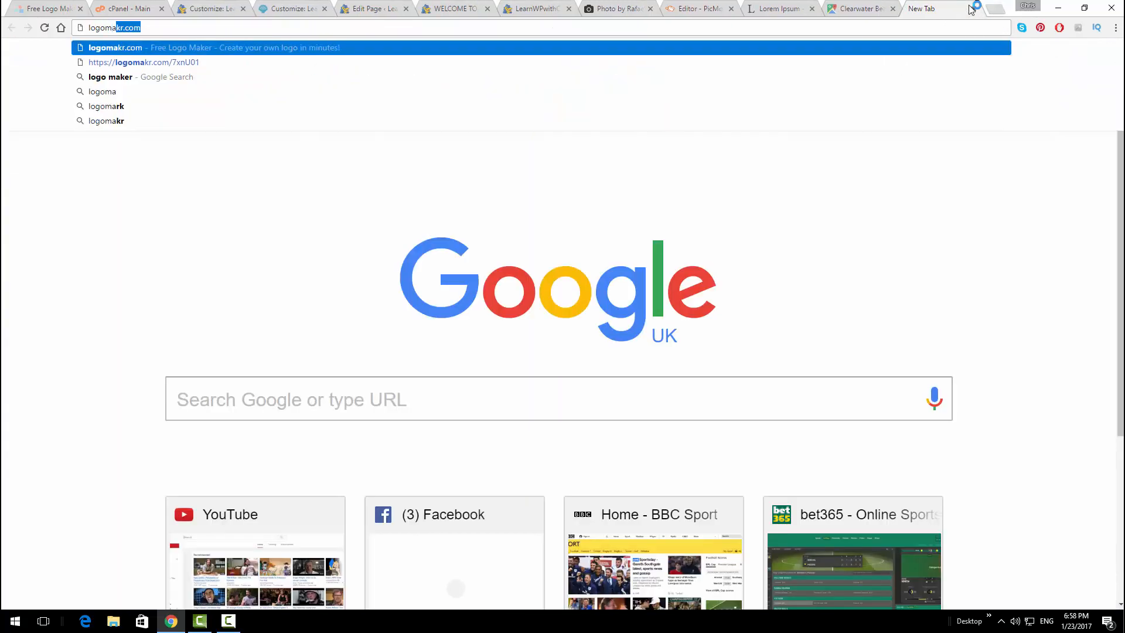
text(kr.com)
key(Return)
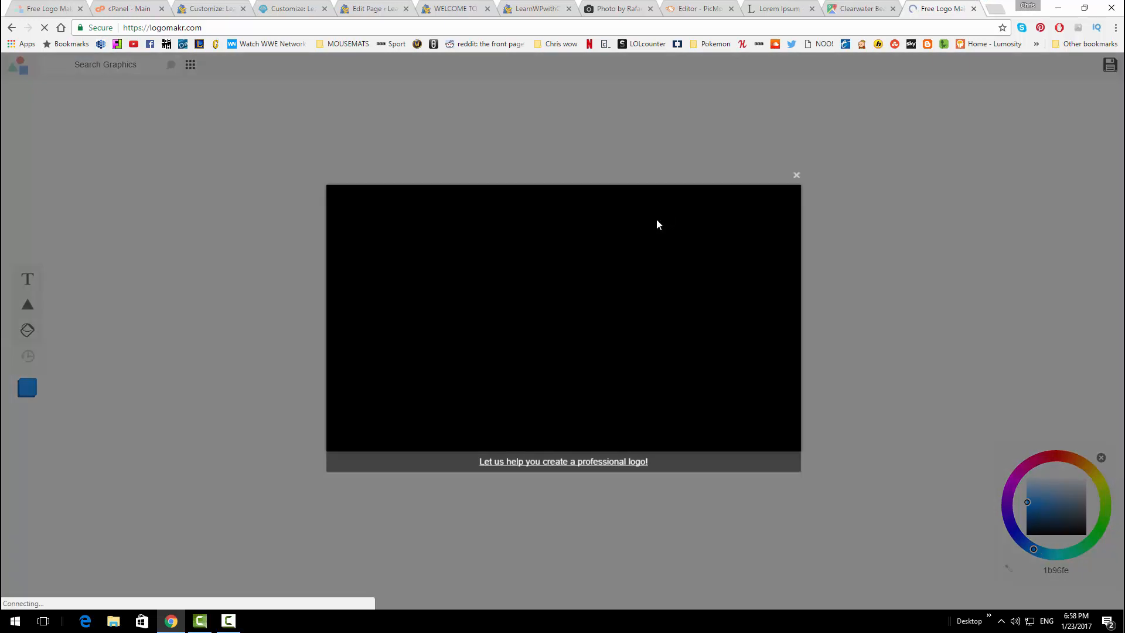
click(796, 175)
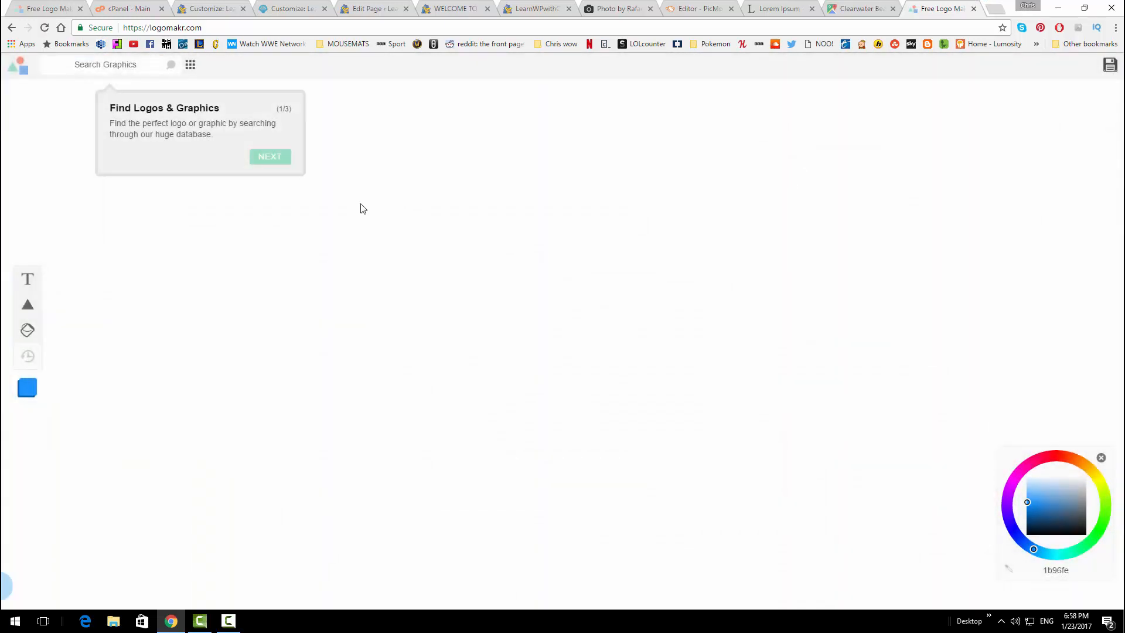
click(268, 156)
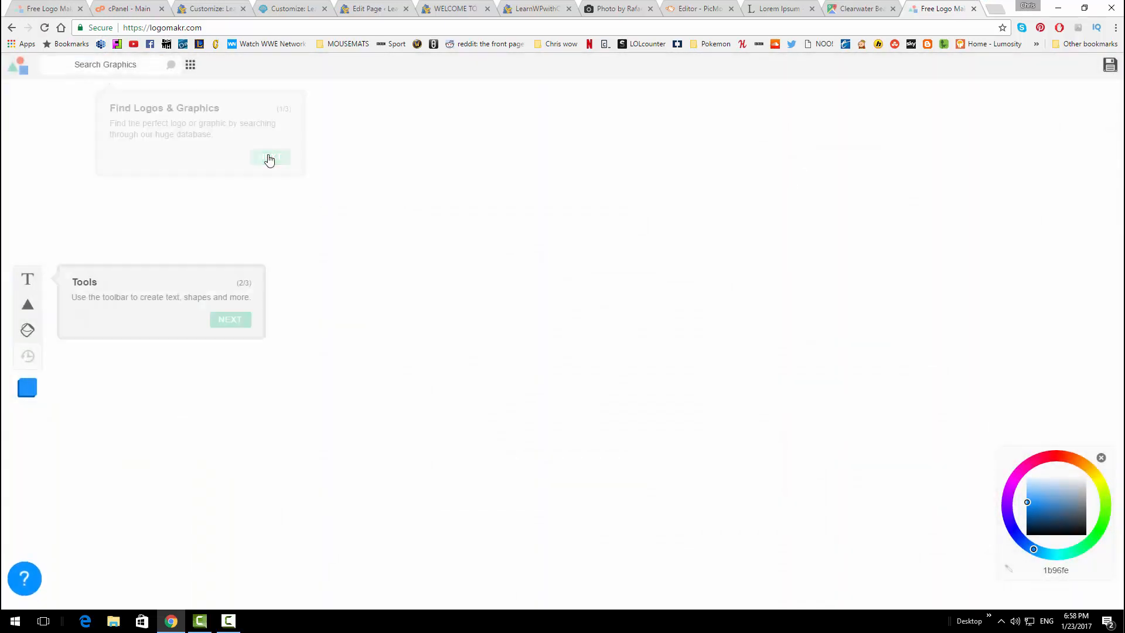
click(220, 320)
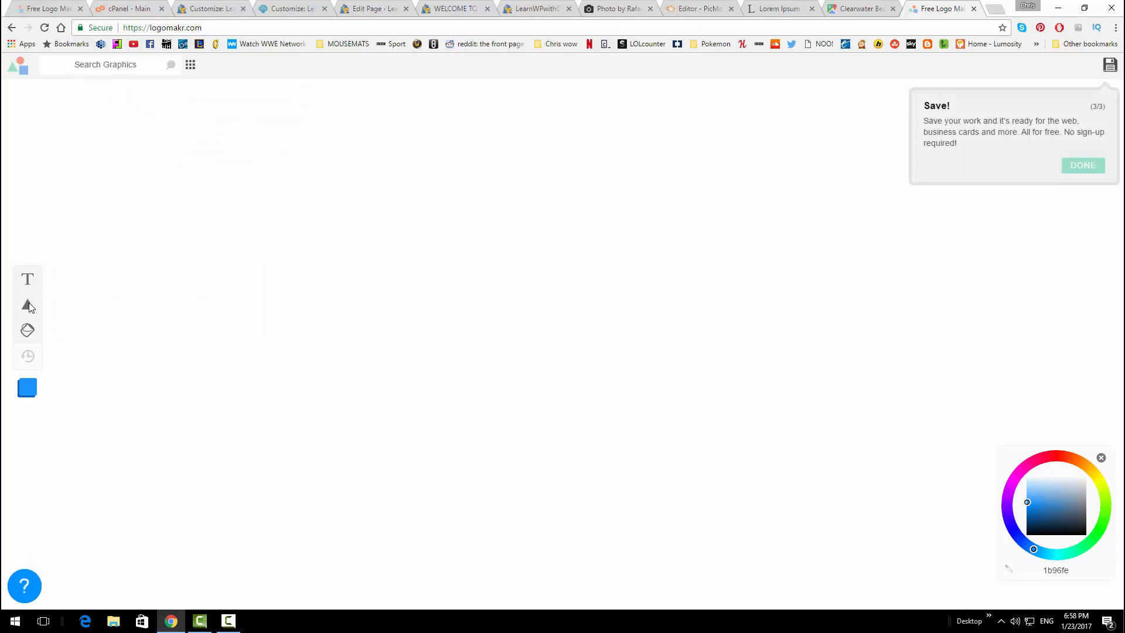
Add a 'Type Something' text box to the Logomakr canvas and select its placeholder text
click(28, 278)
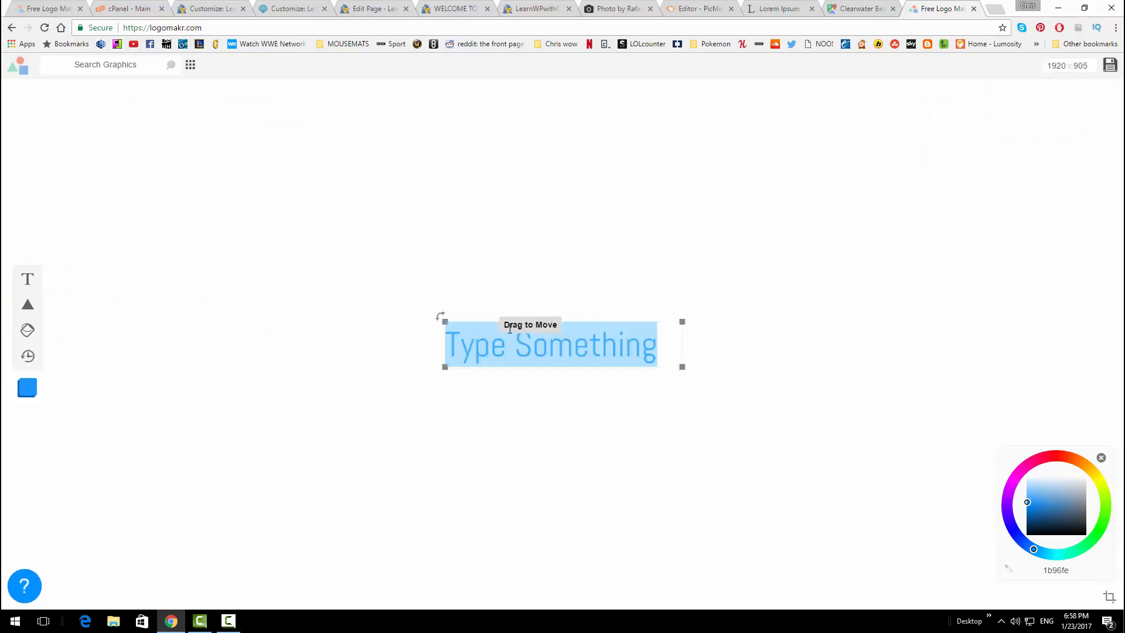
click(669, 347)
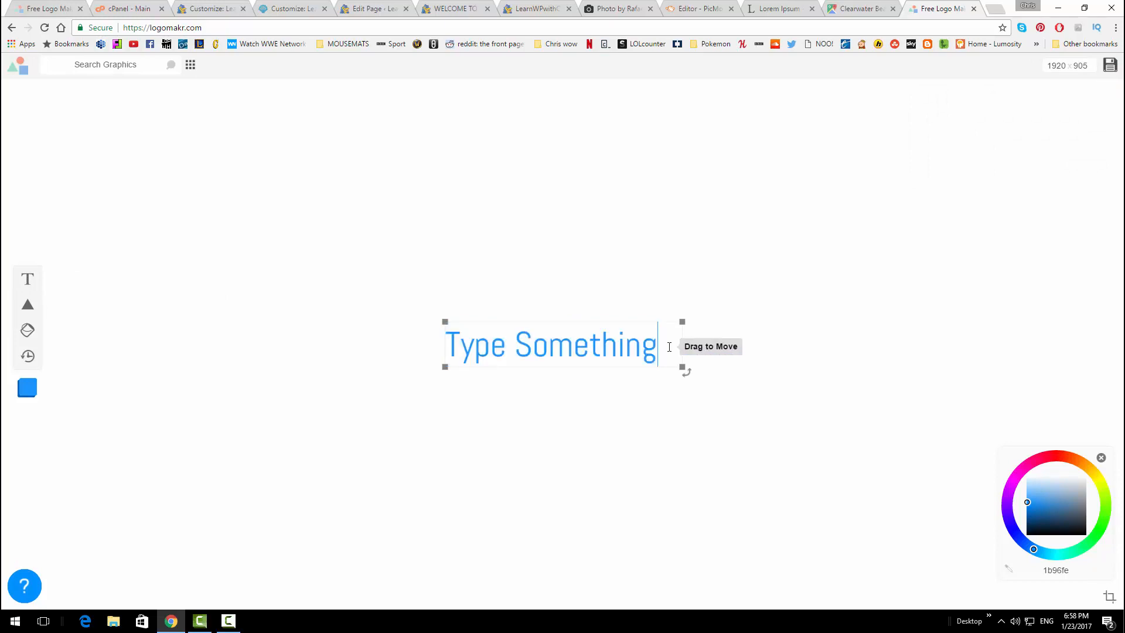
drag(669, 347, 445, 348)
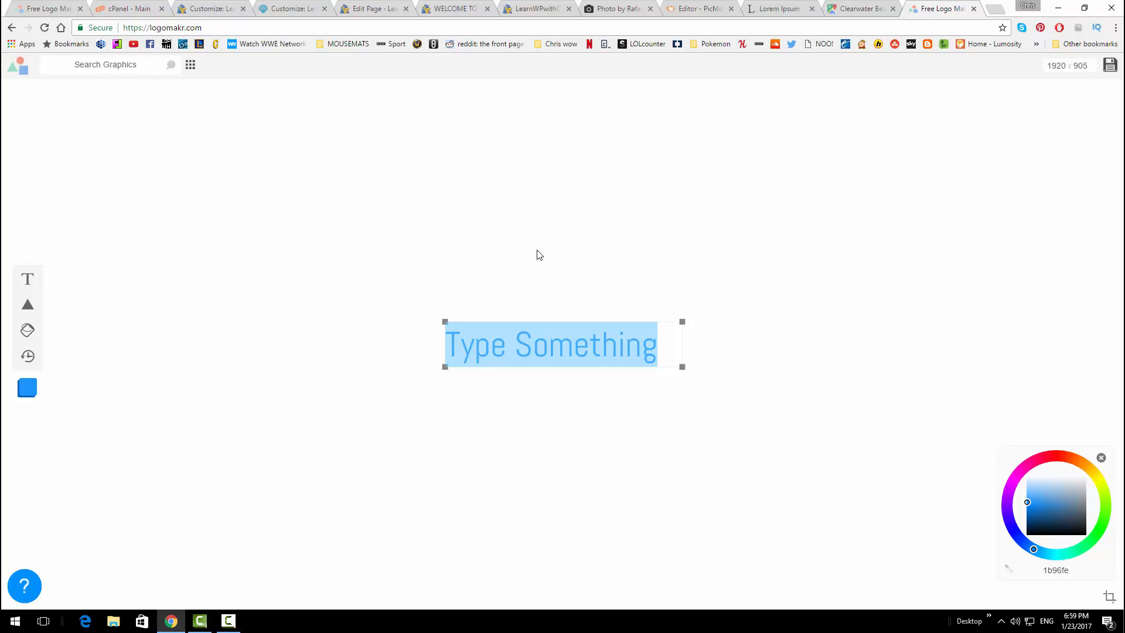
click(310, 8)
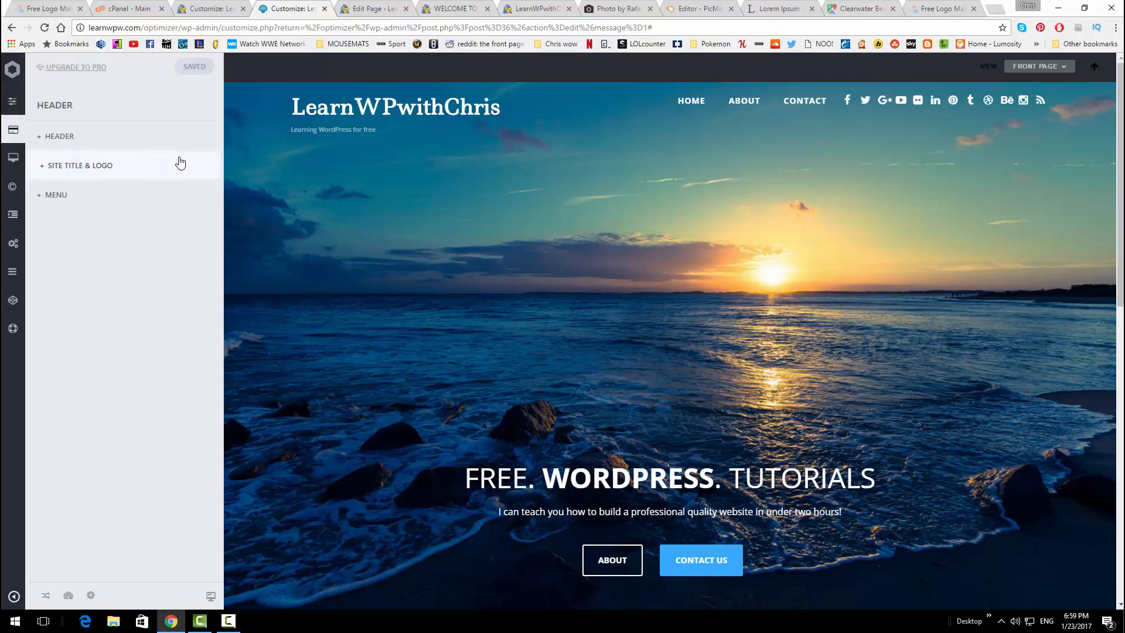
Switch Site Title & Logo to Image and begin uploading a logo file
click(133, 169)
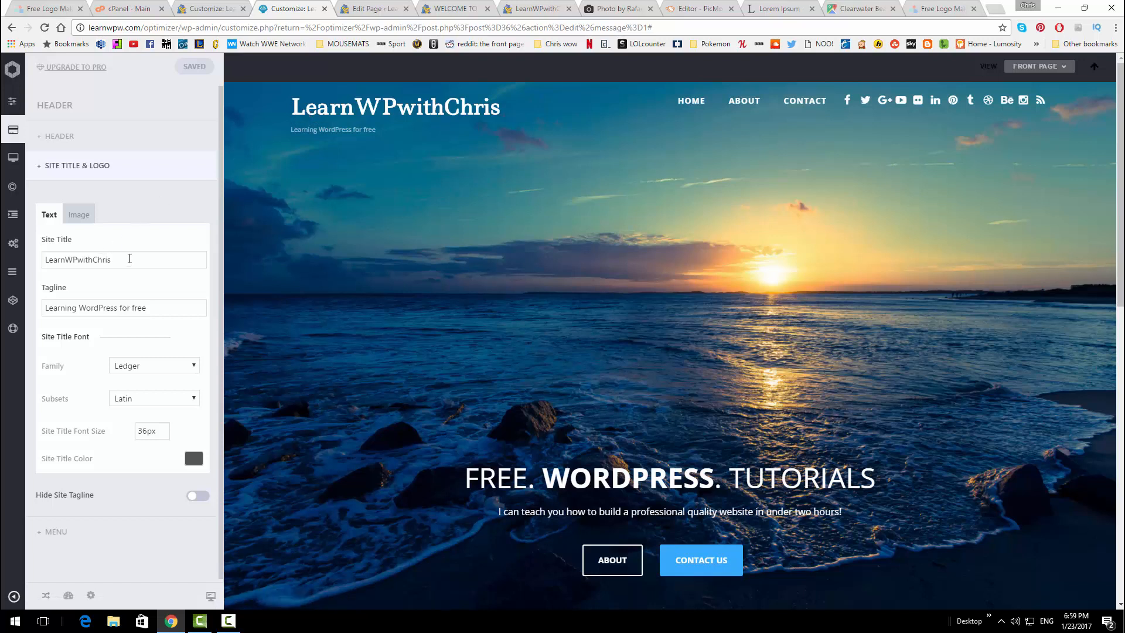
click(80, 218)
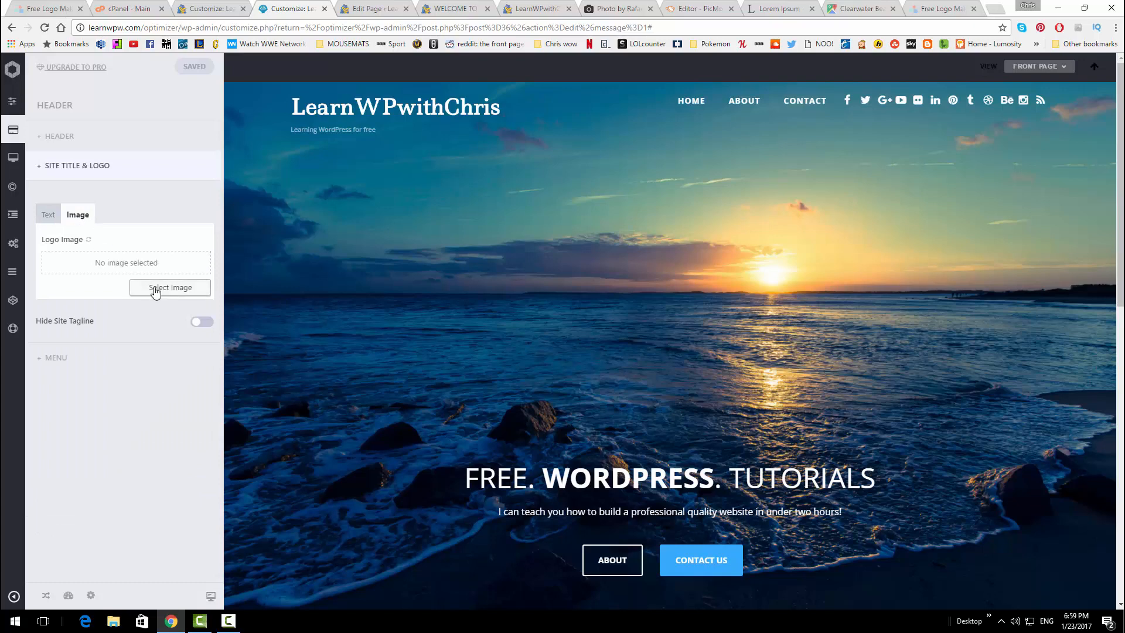
click(155, 290)
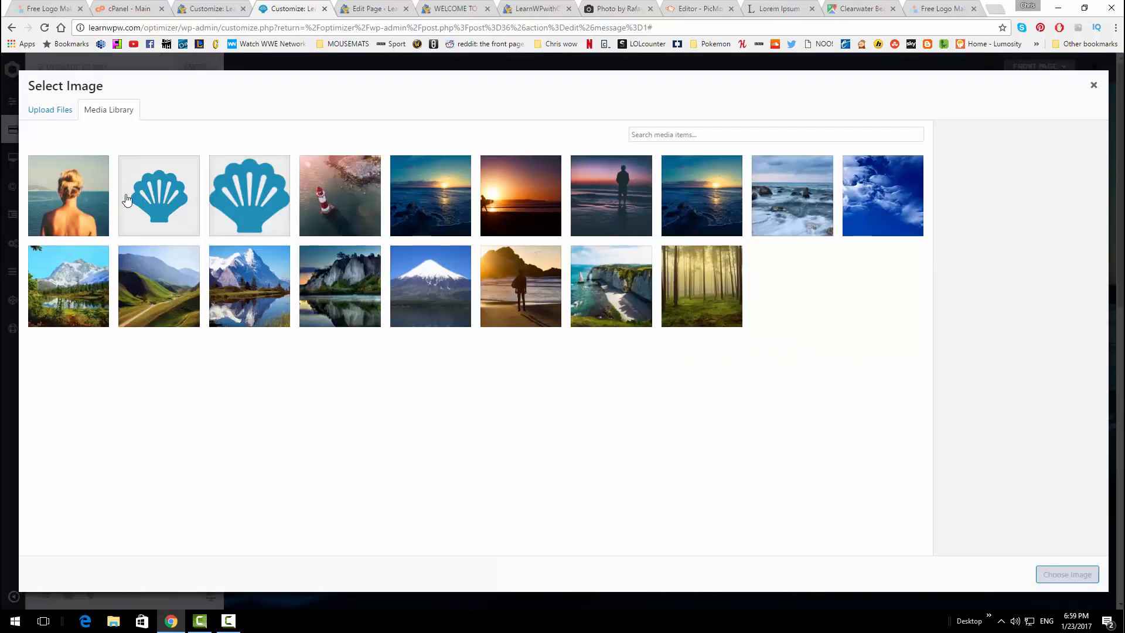
click(56, 116)
click(557, 313)
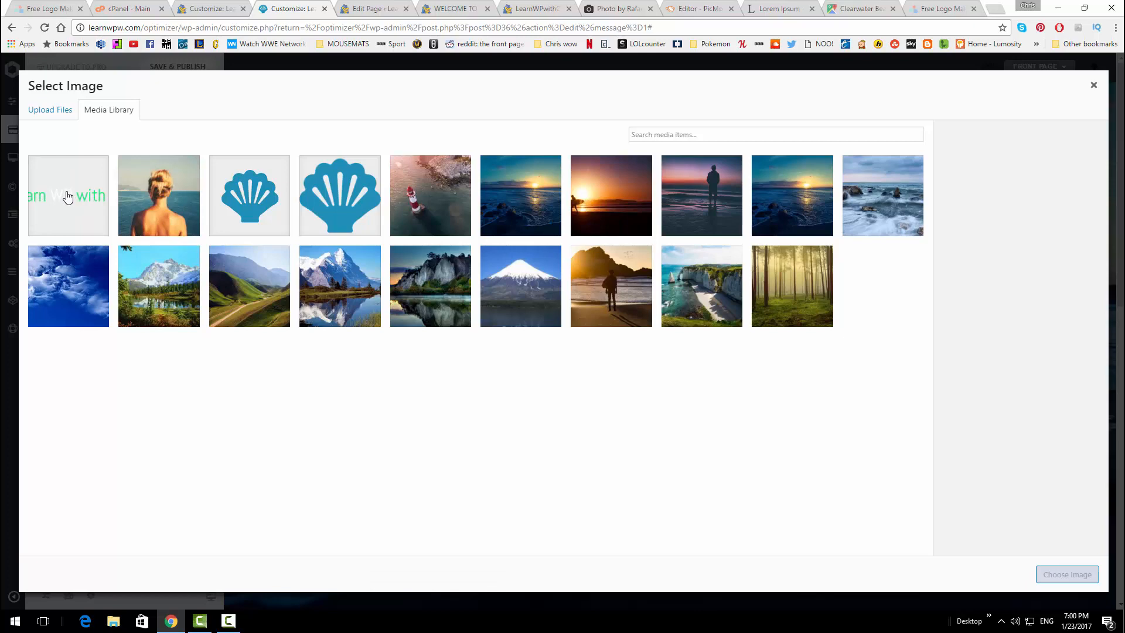
Set the uploaded Logomak 6 'Learn WP with Chris' image as the site logo
click(925, 8)
click(49, 4)
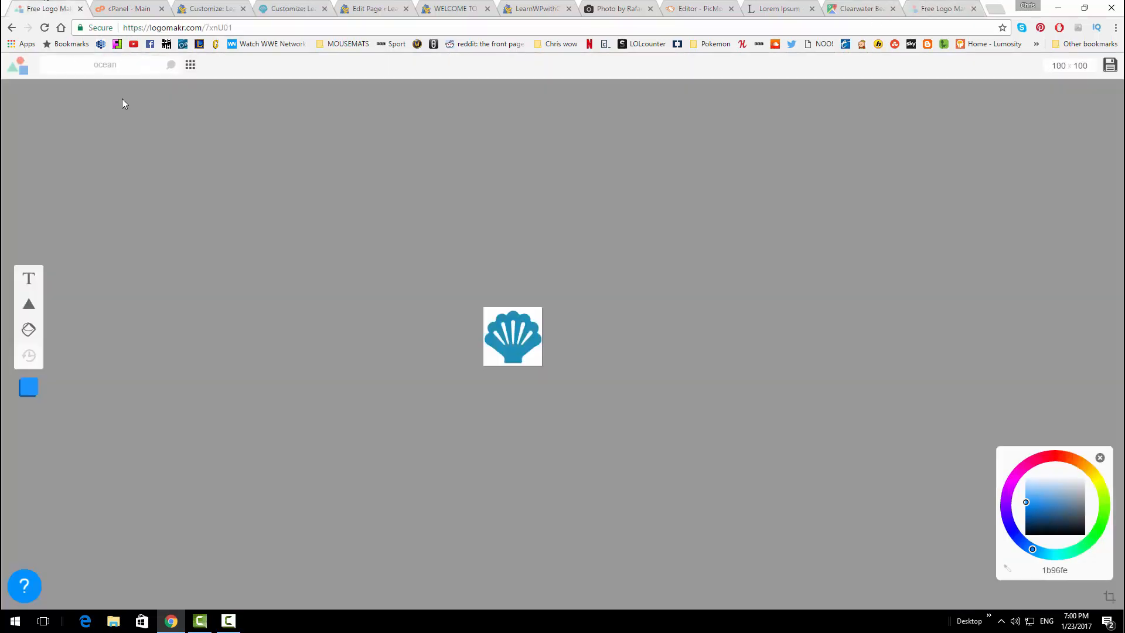
click(140, 3)
click(198, 4)
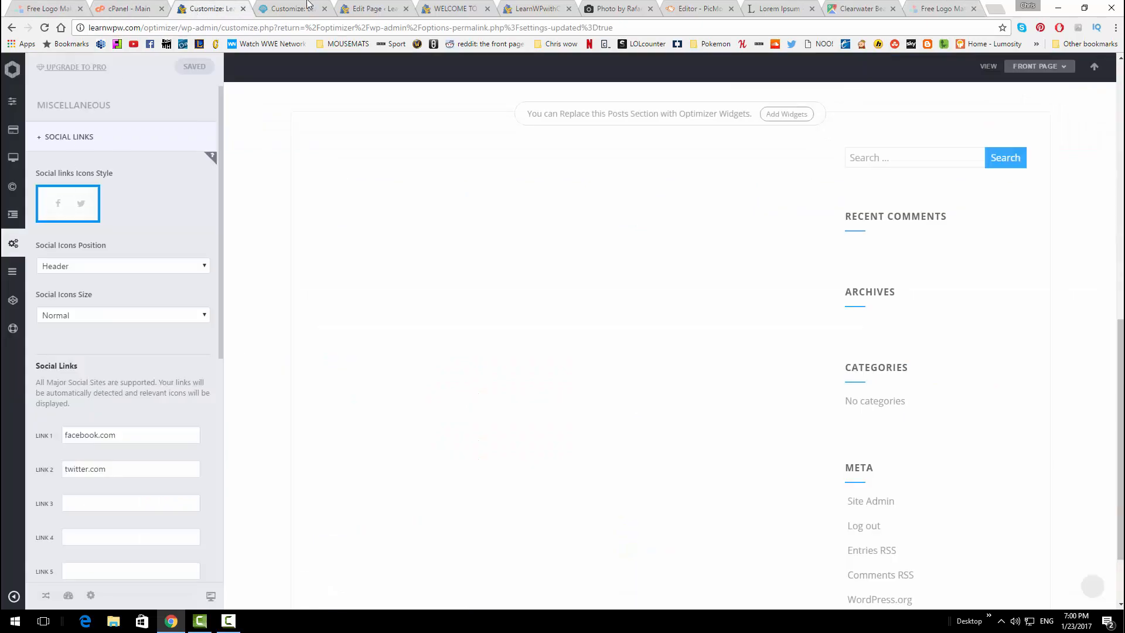
click(302, 4)
click(90, 178)
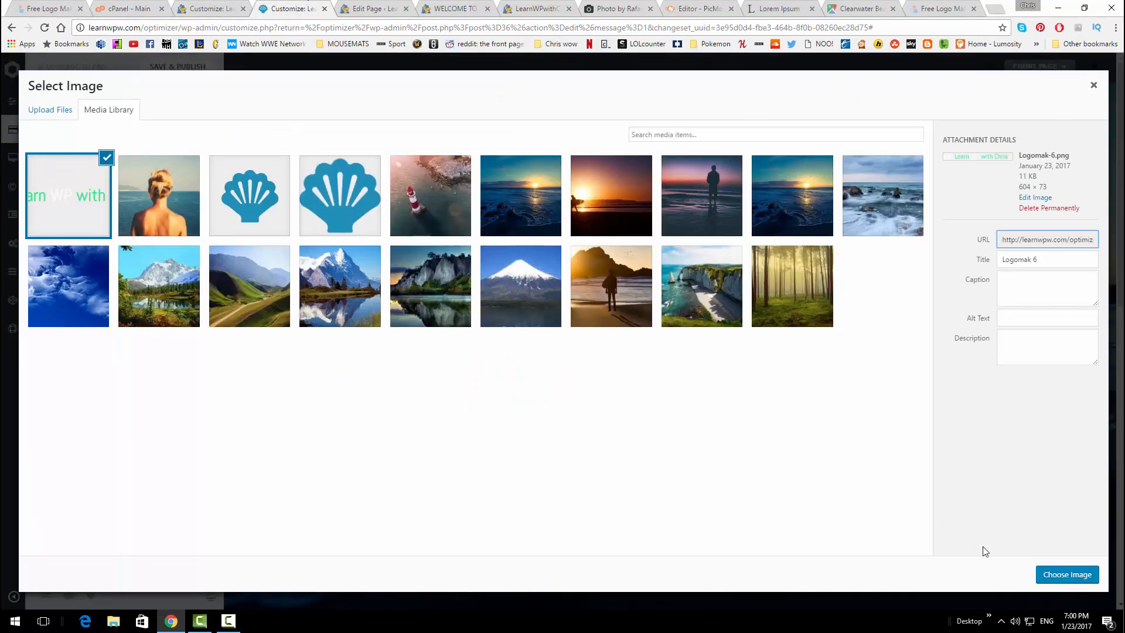
click(1050, 574)
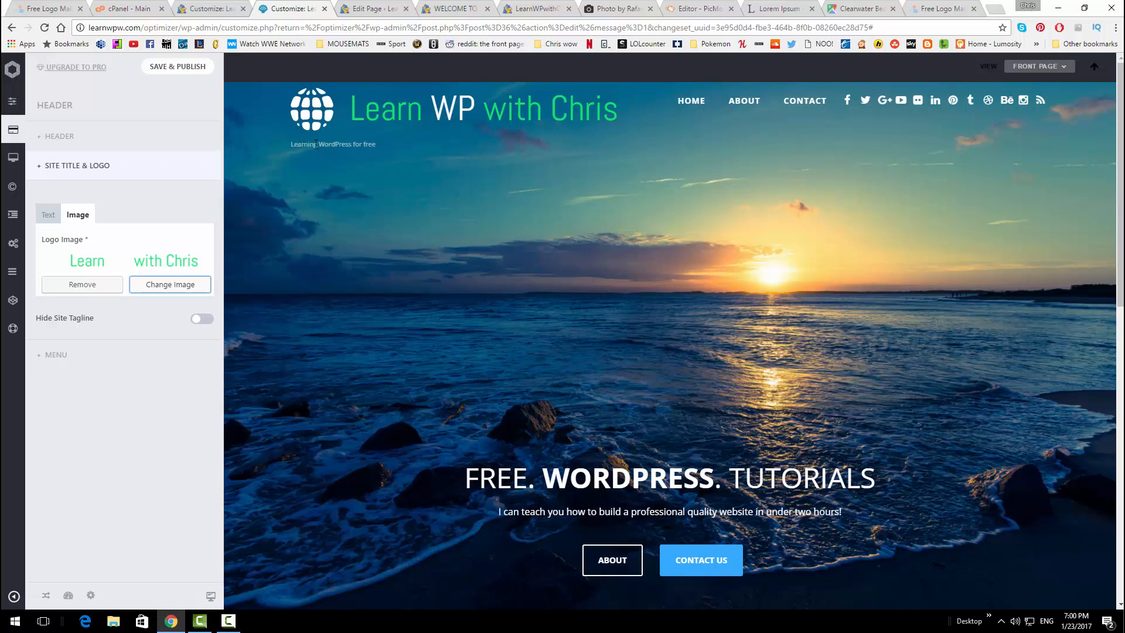
Set the site title font size to 52px in the Customizer Text settings
click(202, 319)
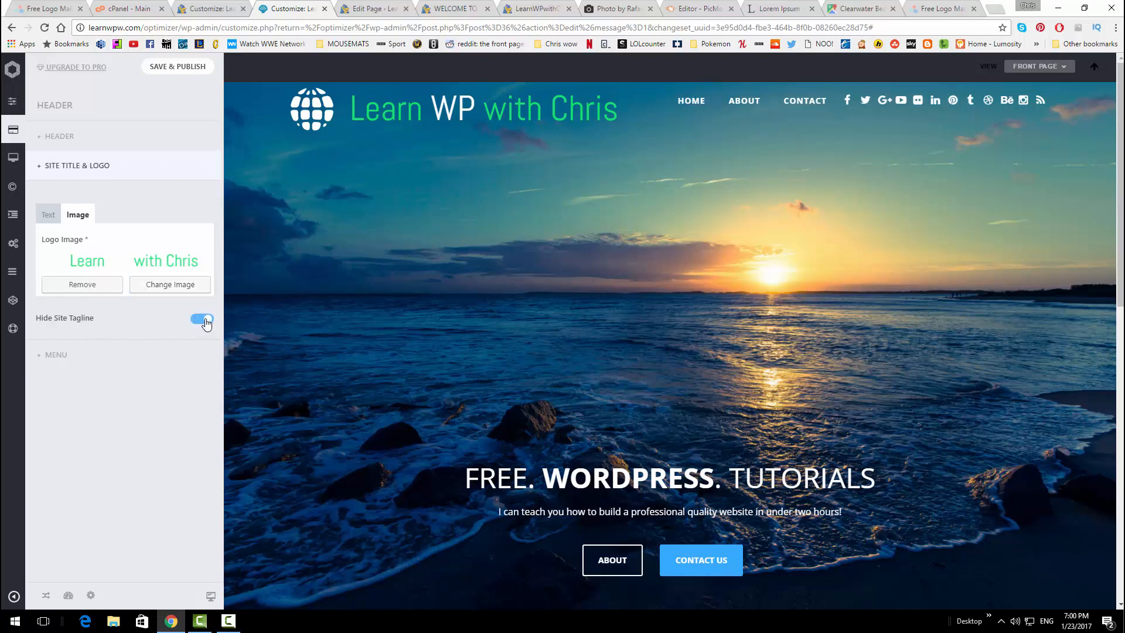
click(202, 318)
click(51, 215)
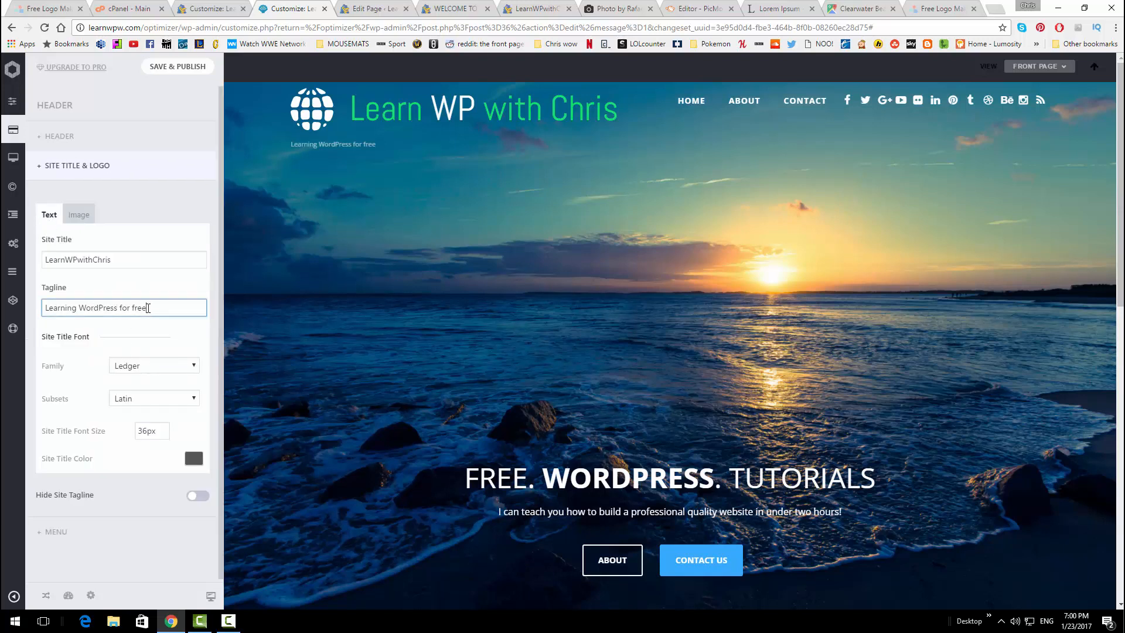
drag(151, 308, 23, 308)
click(157, 432)
drag(158, 431, 127, 436)
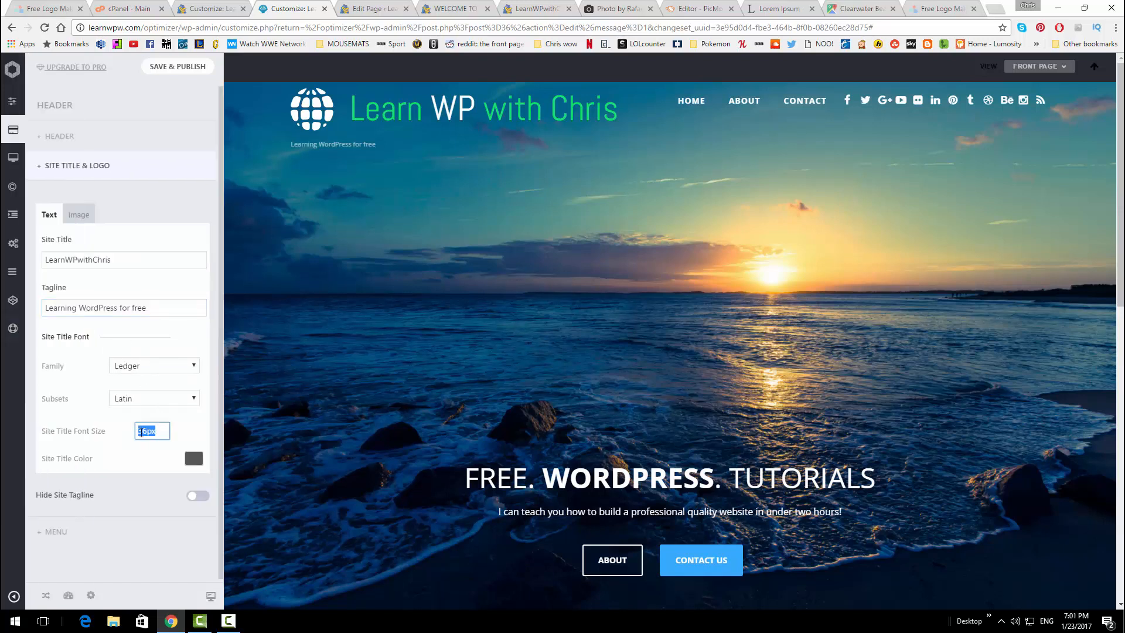
click(147, 432)
key(BackSpace)
key(BackSpace)
text(5)
click(196, 423)
Publish the Customizer changes and bring up the live site
click(172, 68)
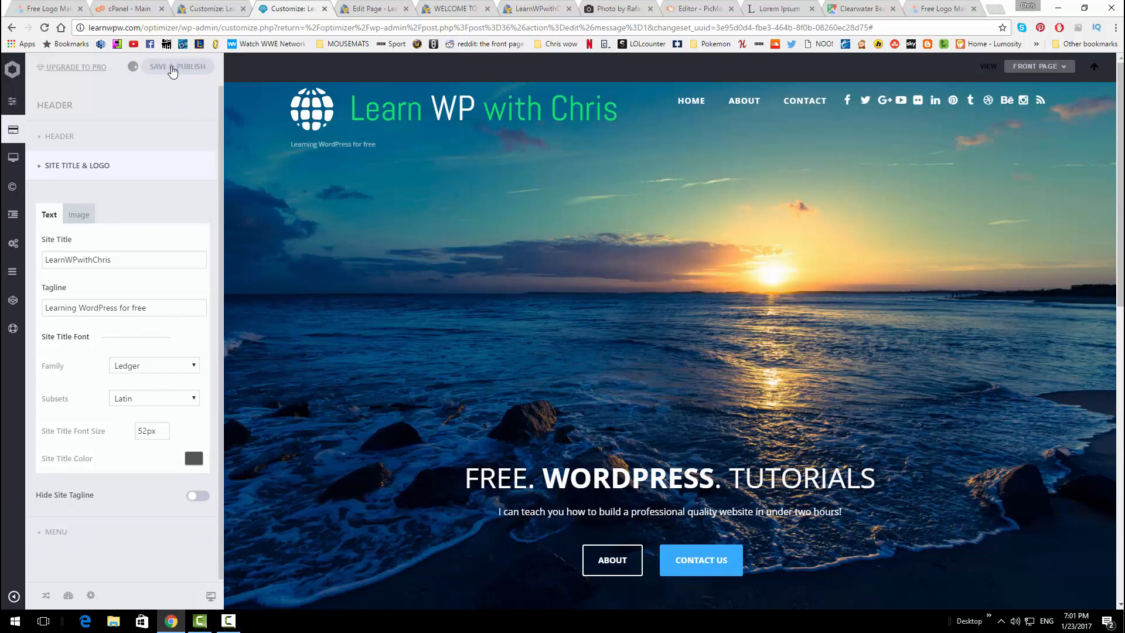
click(229, 619)
click(229, 620)
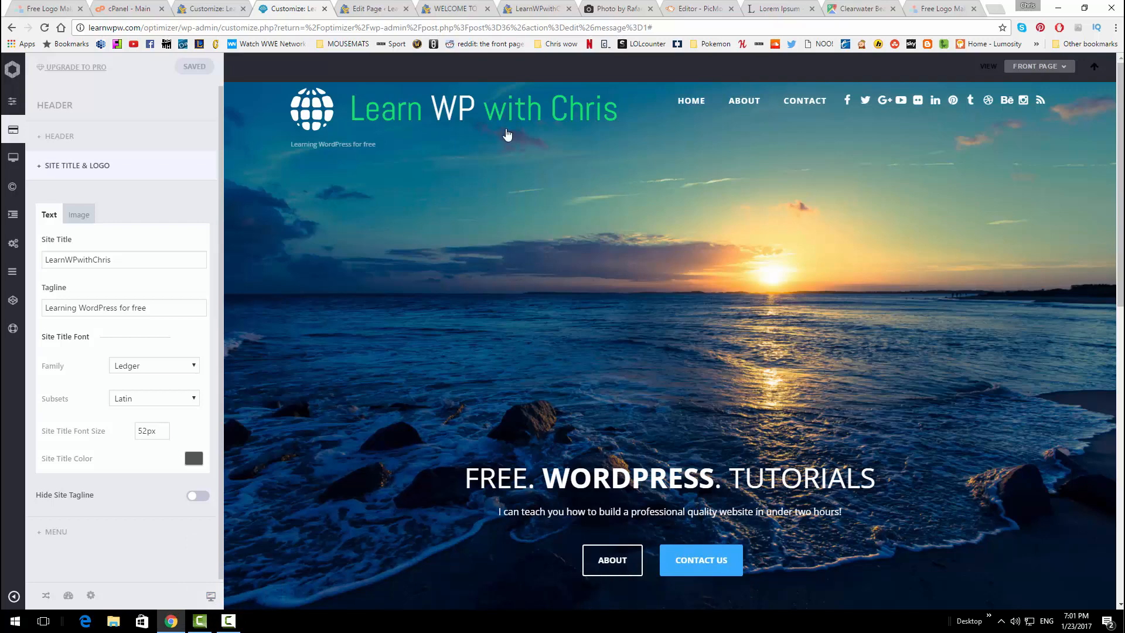
click(525, 11)
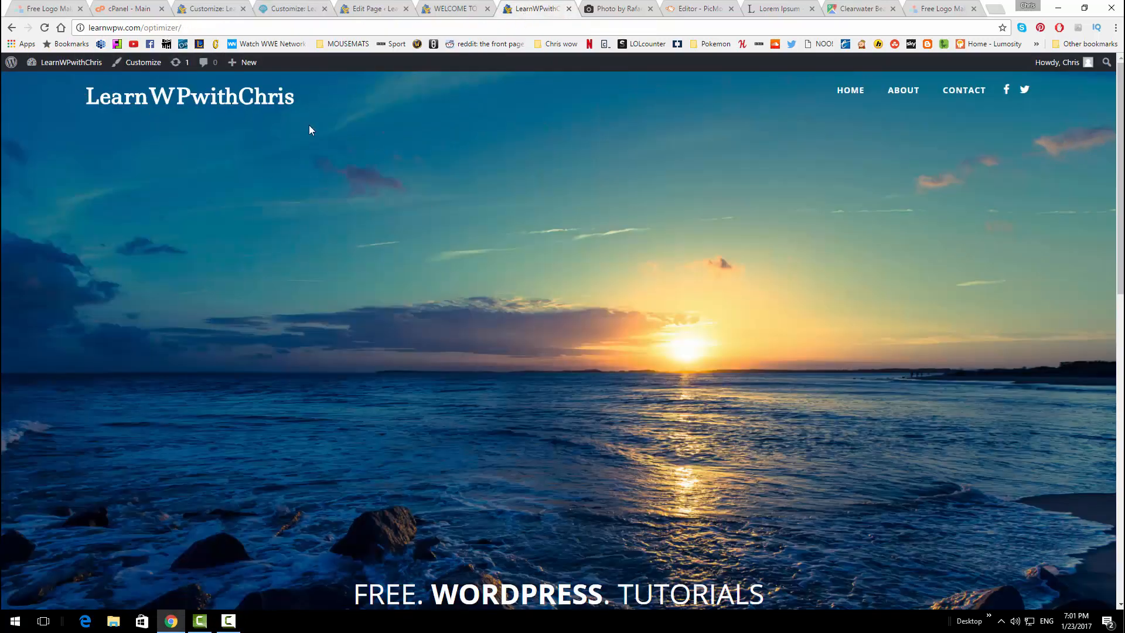
click(44, 27)
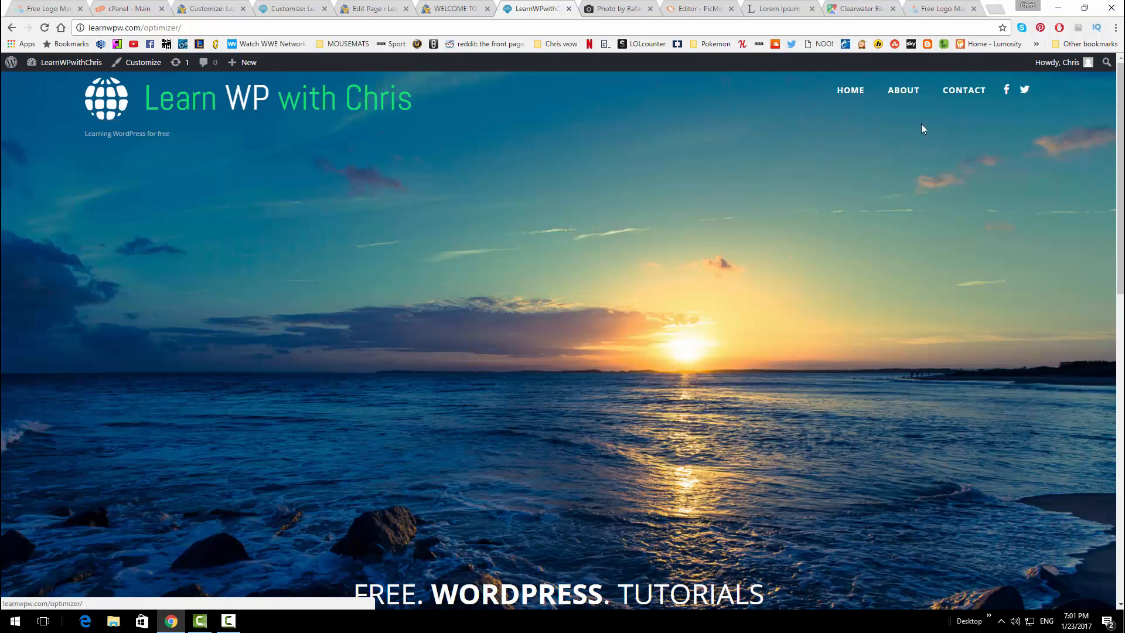
scroll(583, 216, down, 3)
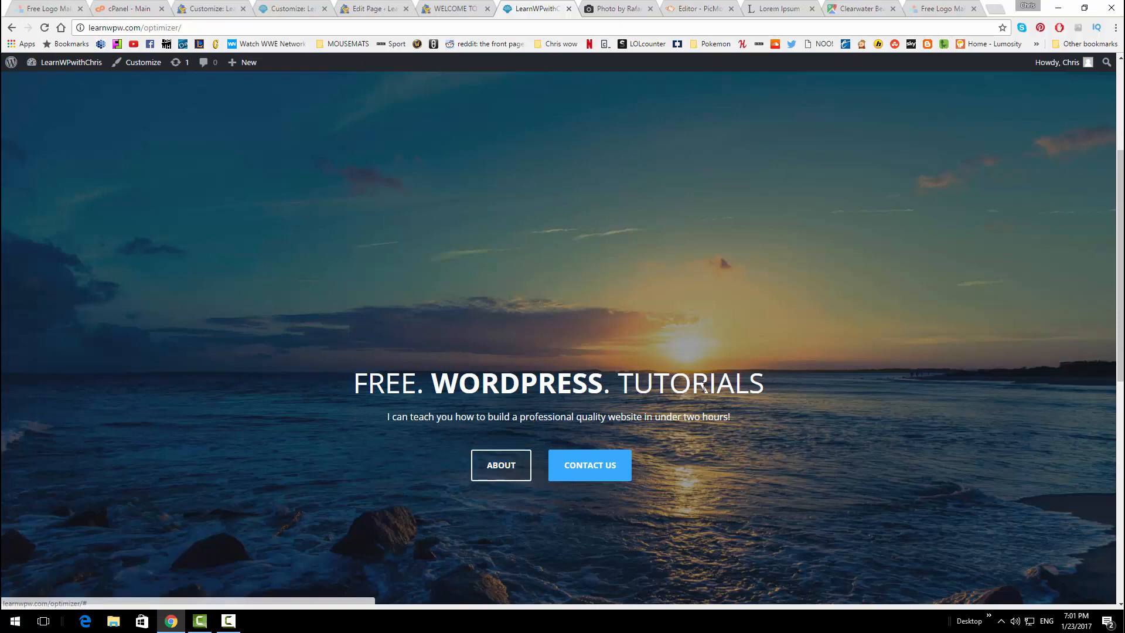
scroll(701, 385, down, 6)
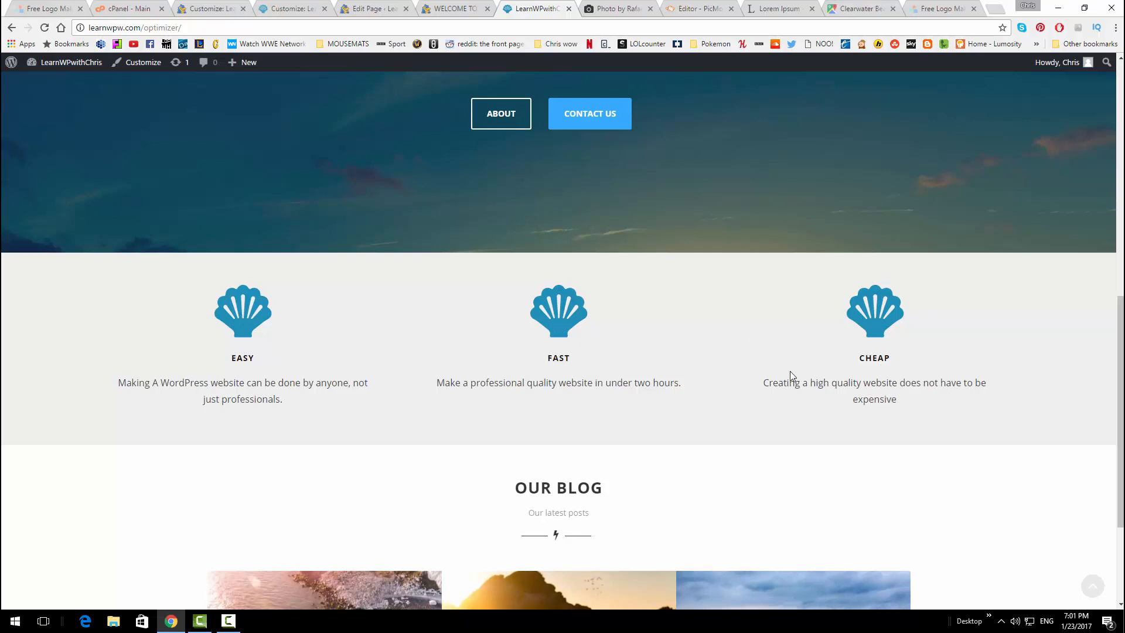
scroll(703, 375, down, 3)
mouse_move(311, 477)
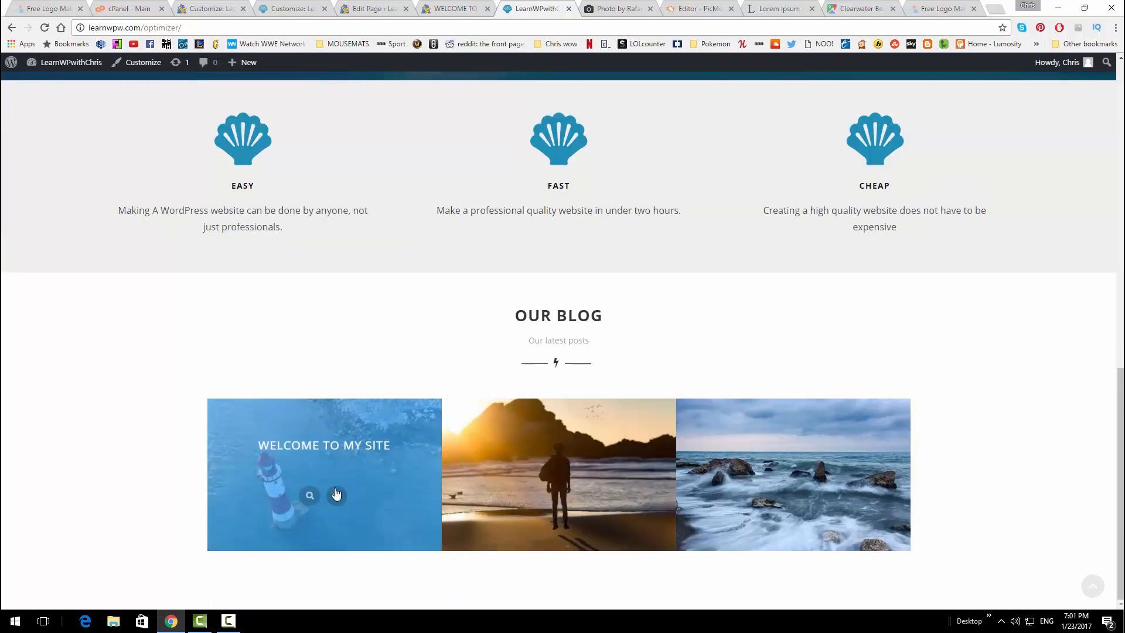
click(336, 494)
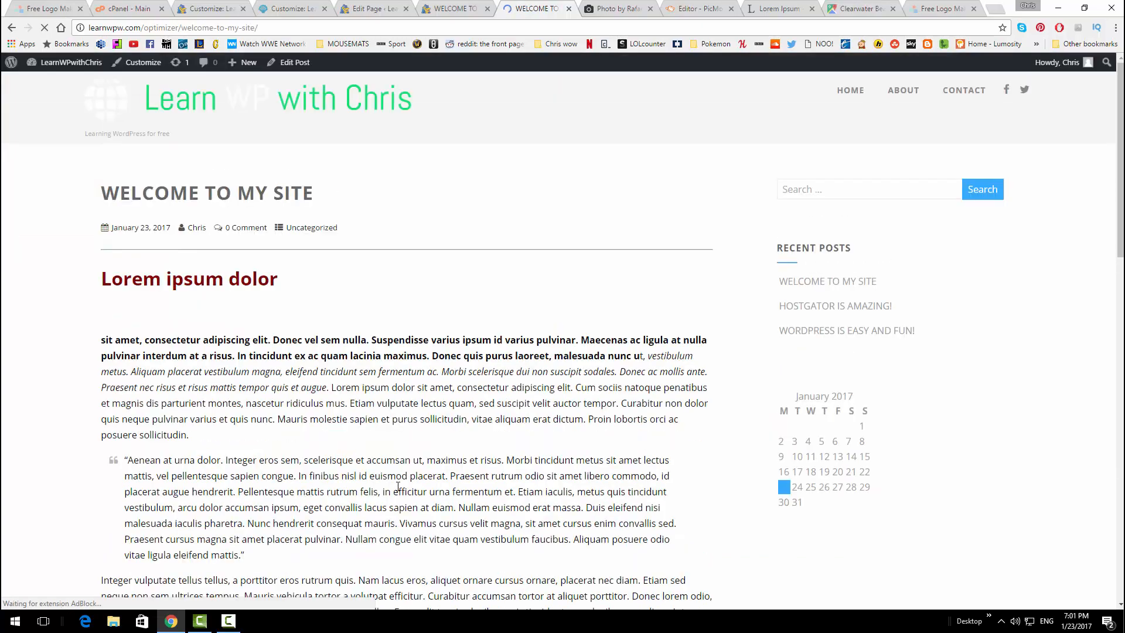
scroll(398, 486, down, 10)
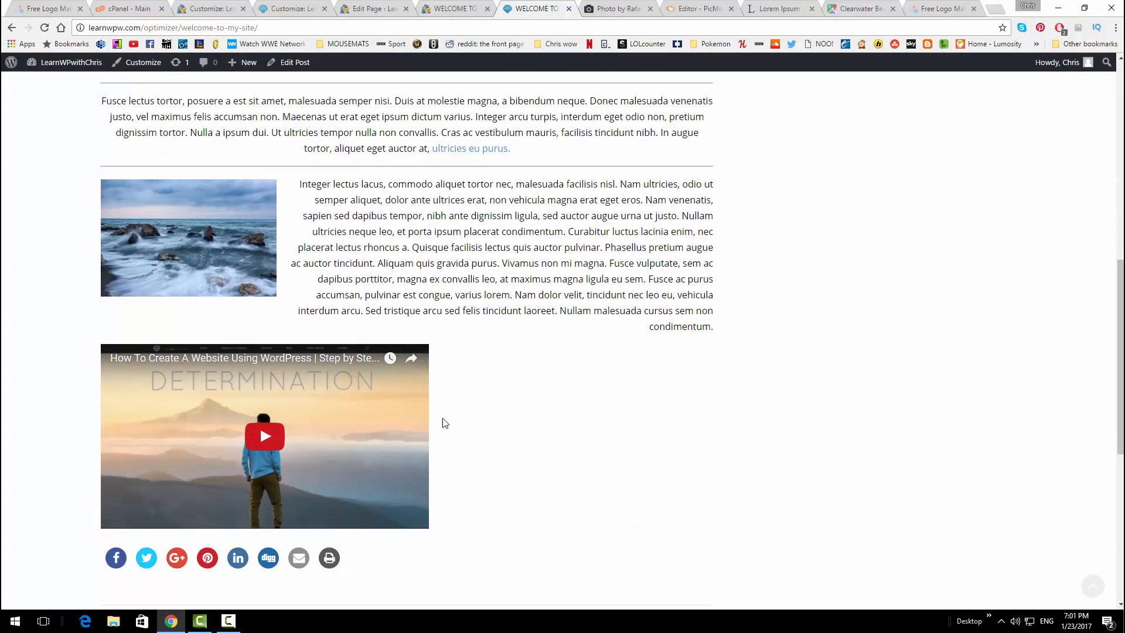
scroll(443, 422, up, 10)
scroll(187, 244, down, 3)
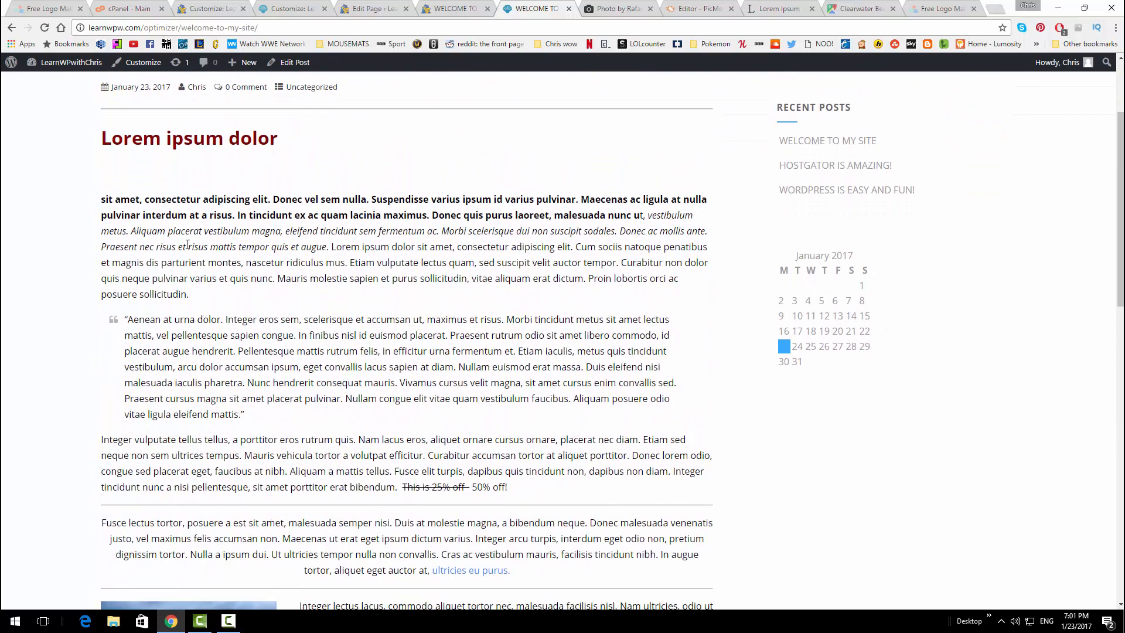
drag(117, 150, 221, 161)
click(211, 158)
scroll(293, 305, down, 5)
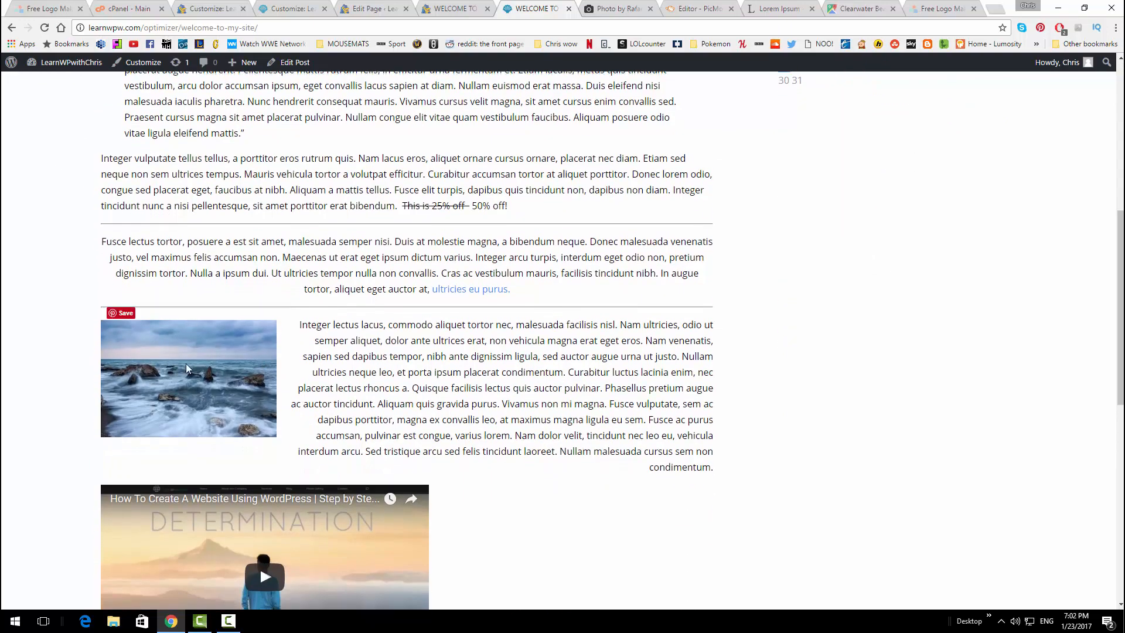
scroll(330, 367, down, 2)
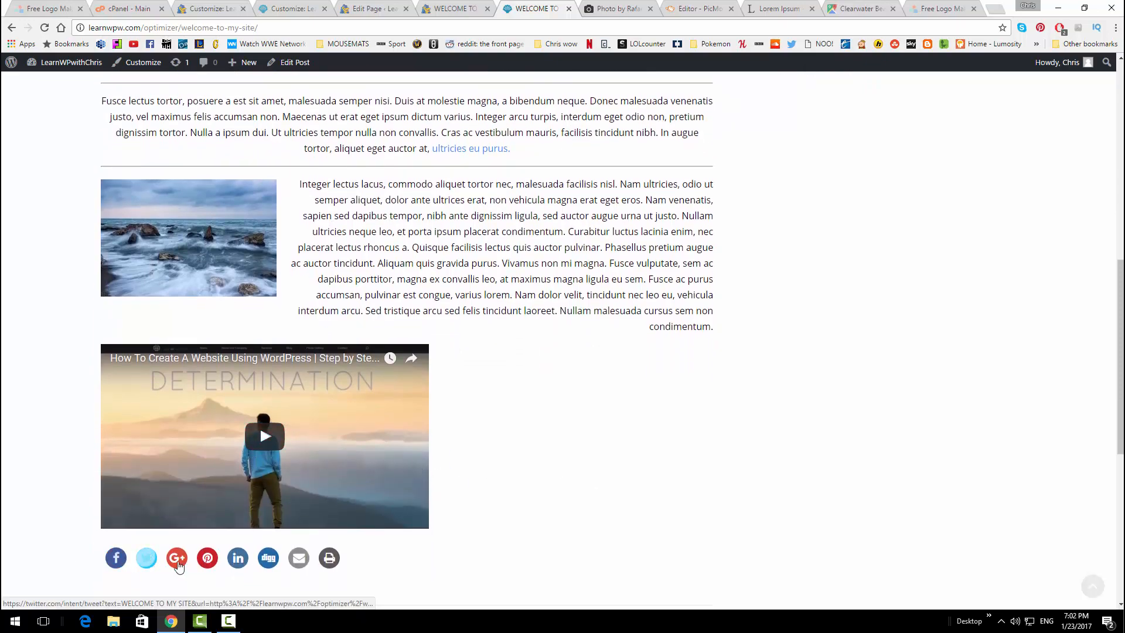
scroll(560, 515, up, 8)
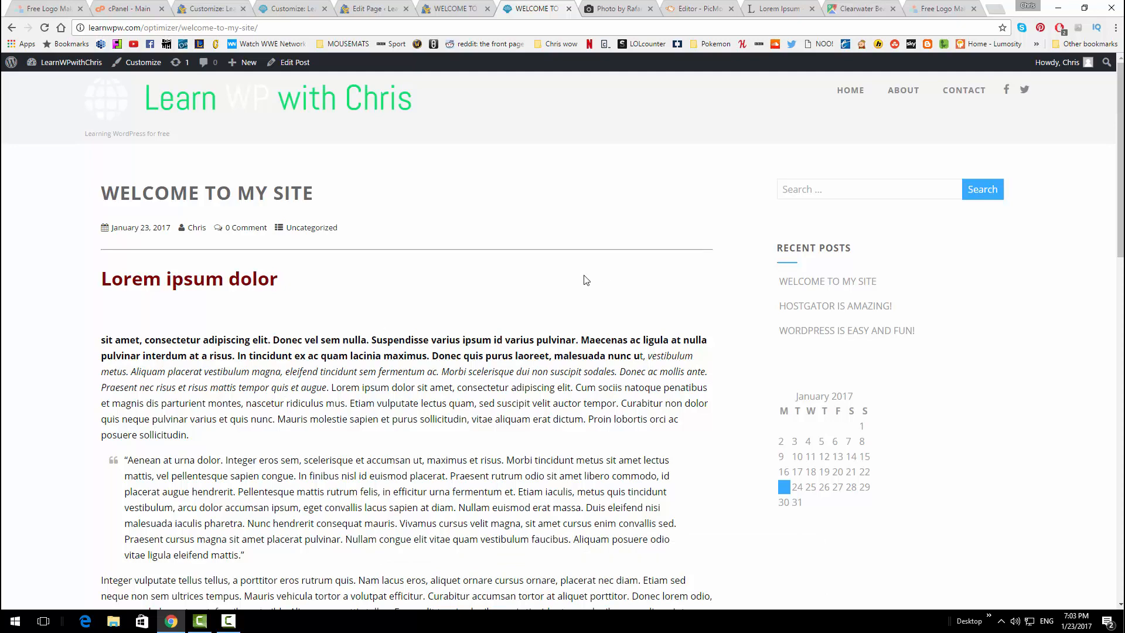
Search Plugins > Add New for 'yoast seo', then install and activate Yoast SEO
click(225, 4)
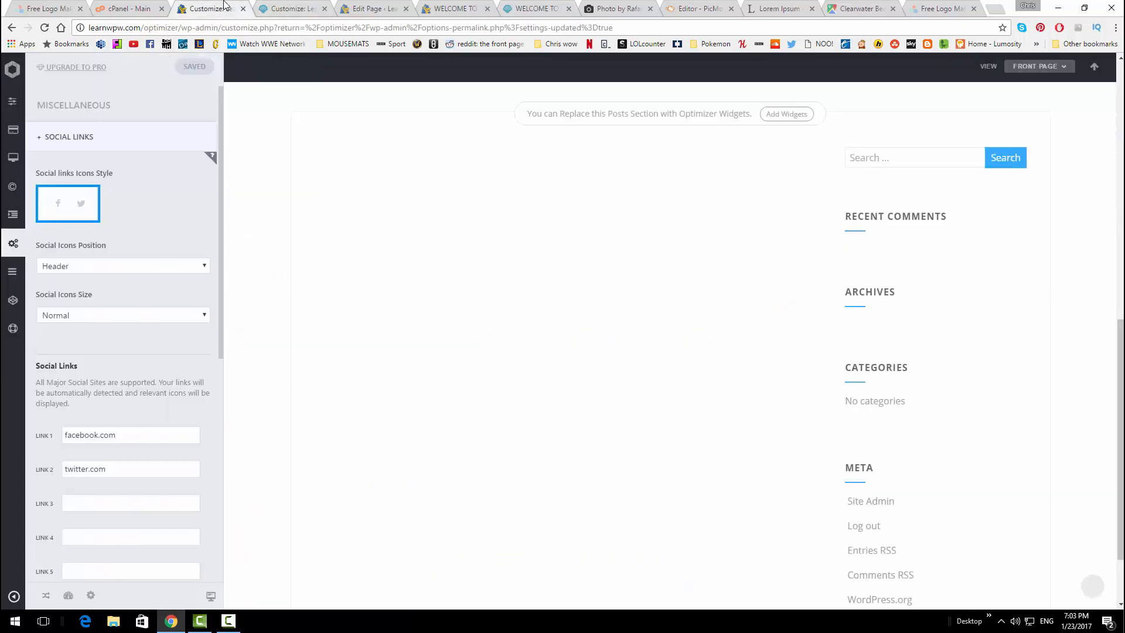
click(271, 5)
click(350, 7)
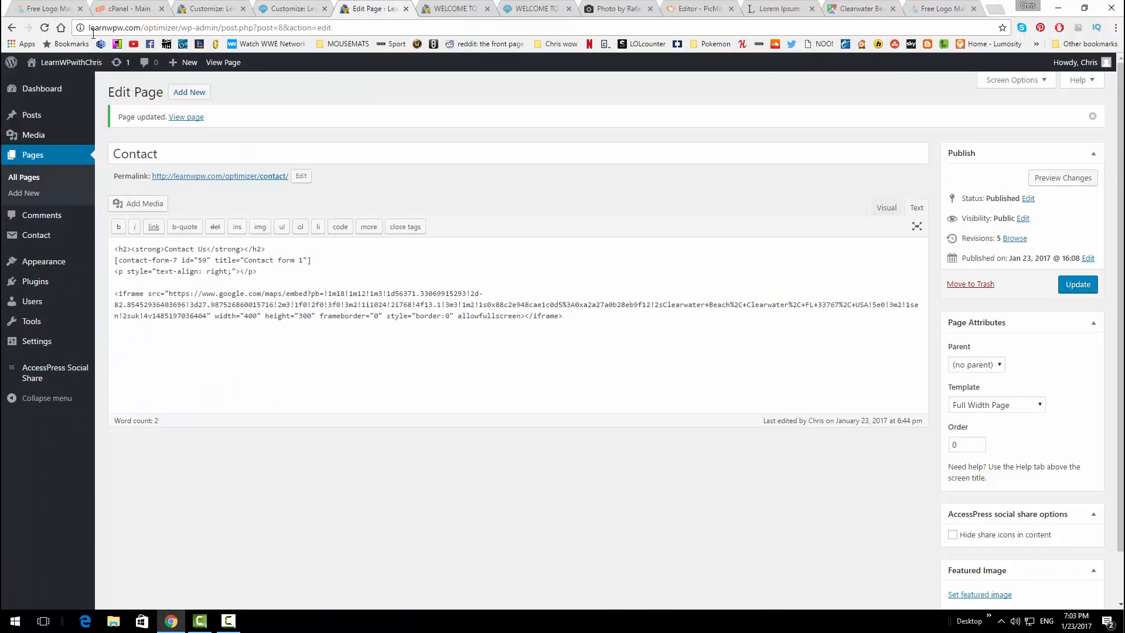
mouse_move(15, 285)
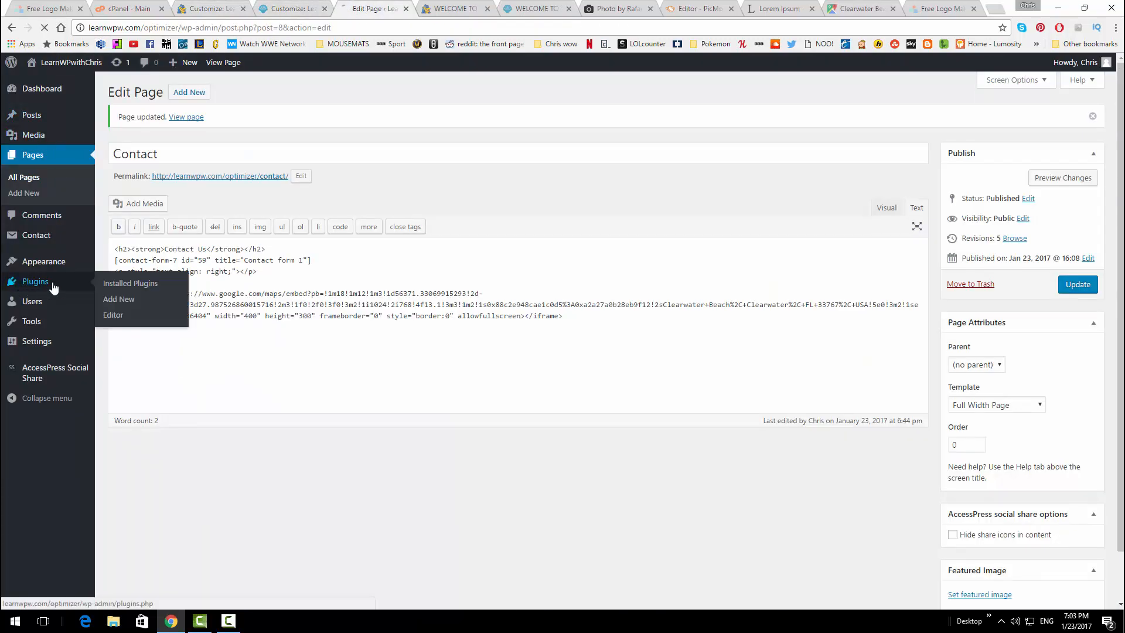
click(123, 283)
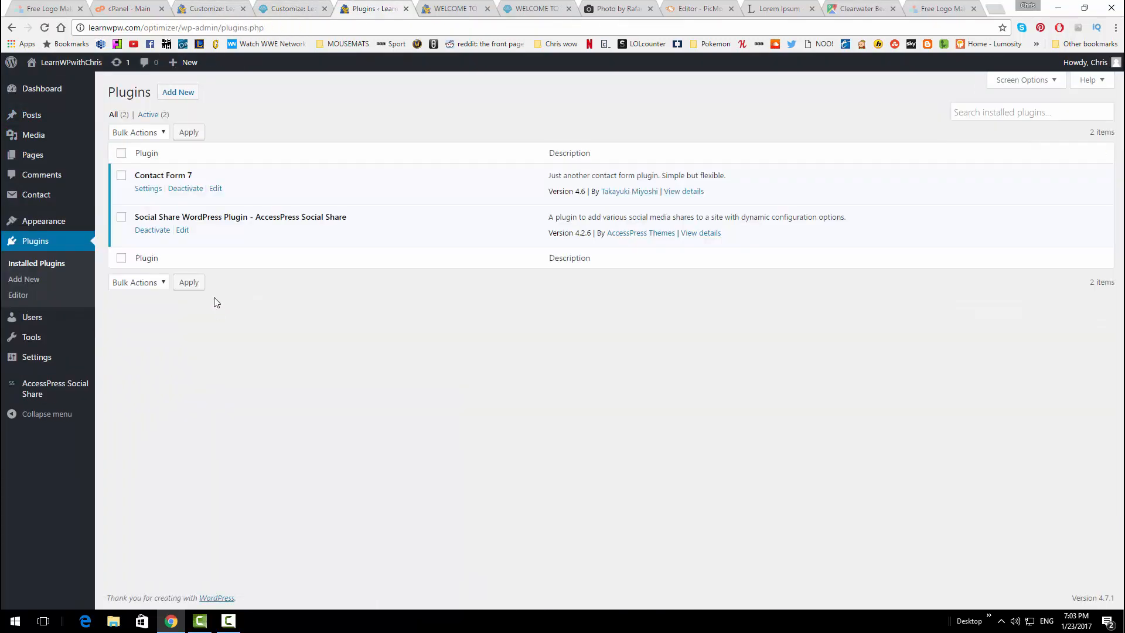
click(183, 94)
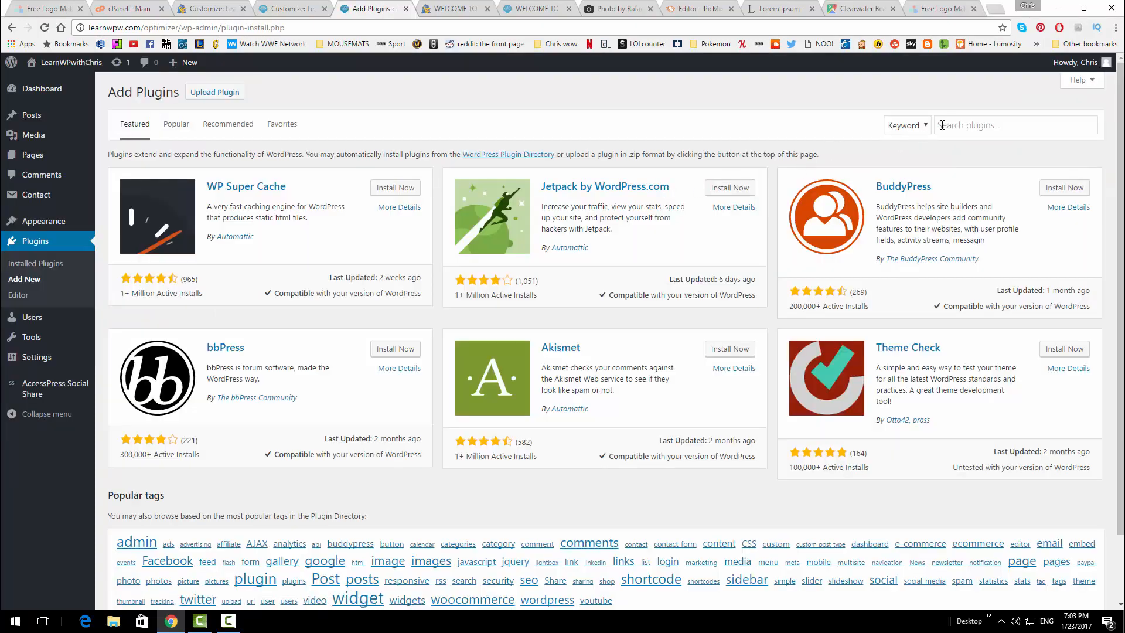
click(941, 125)
text(yoast)
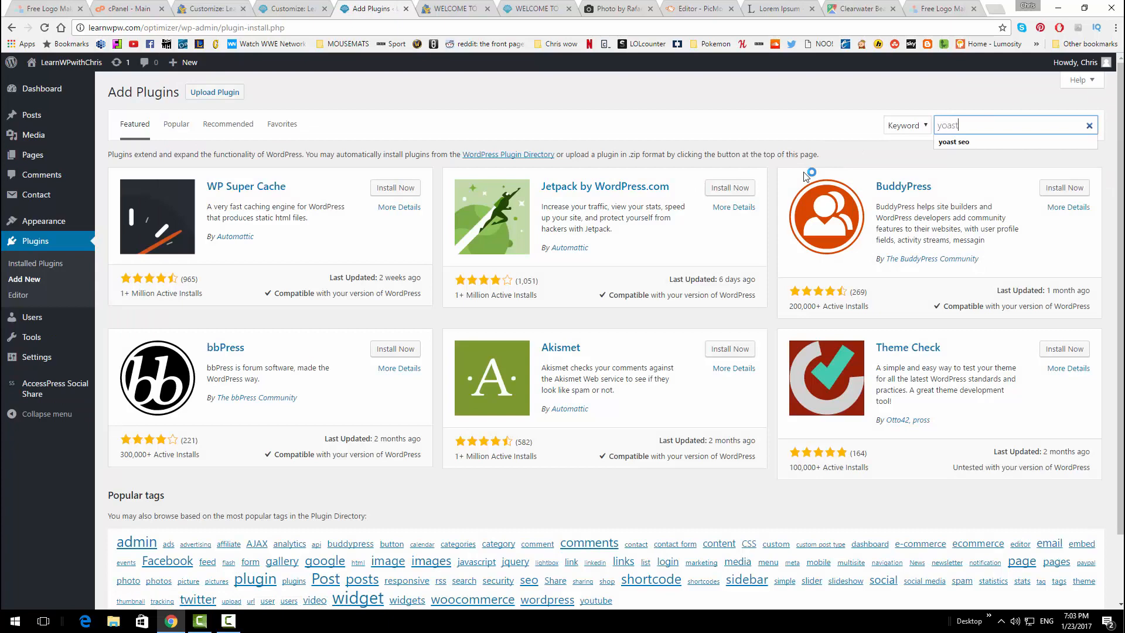
text( seo)
key(Return)
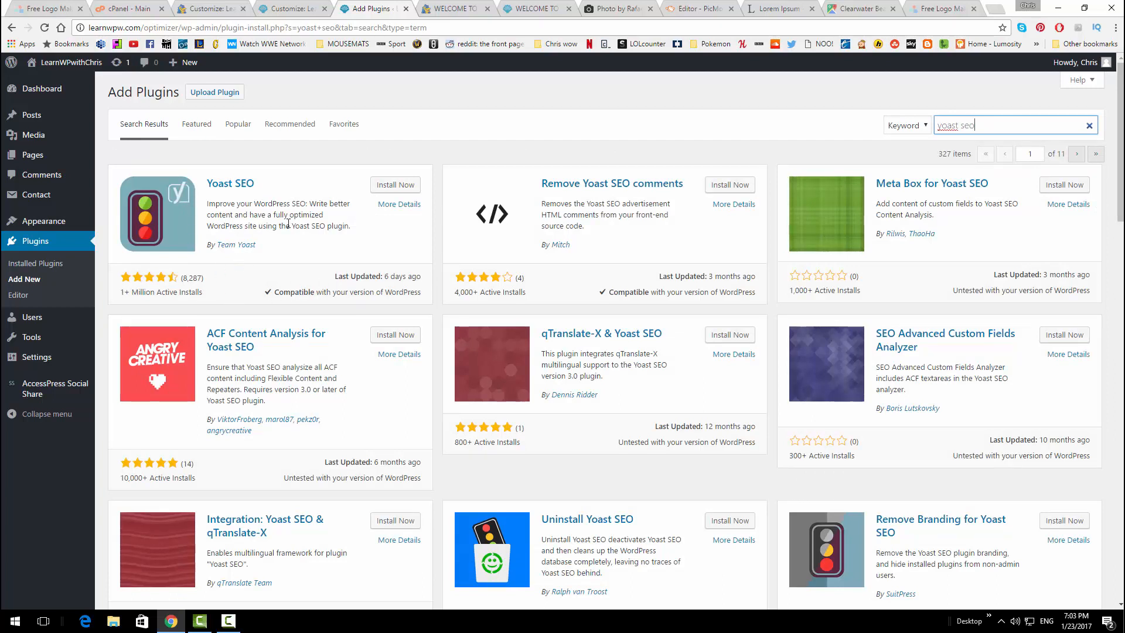
click(388, 185)
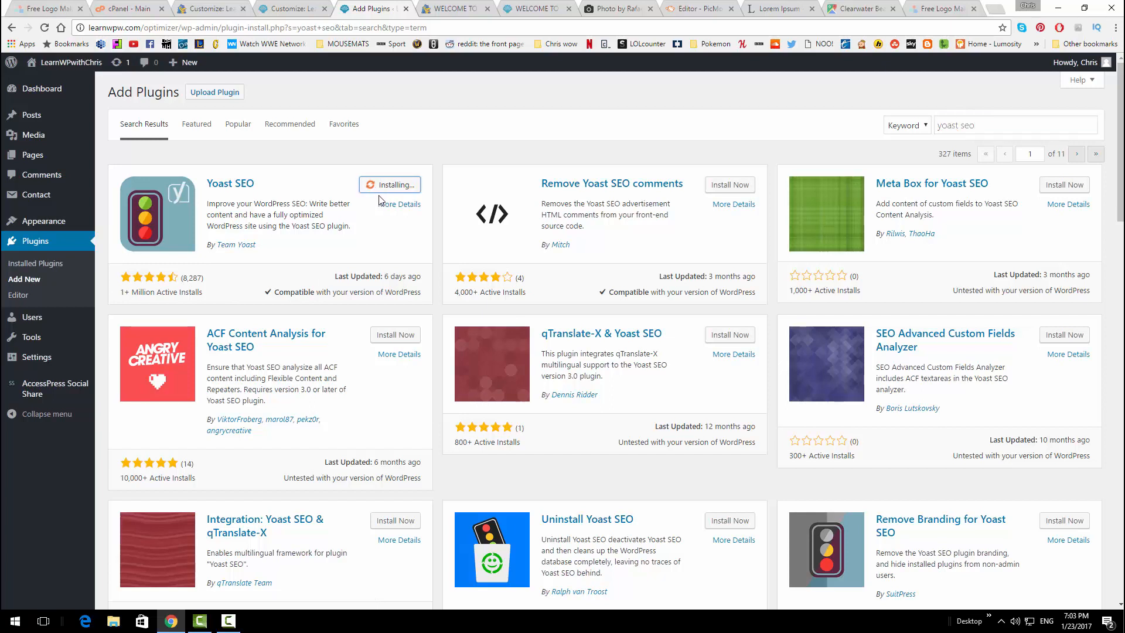
click(393, 192)
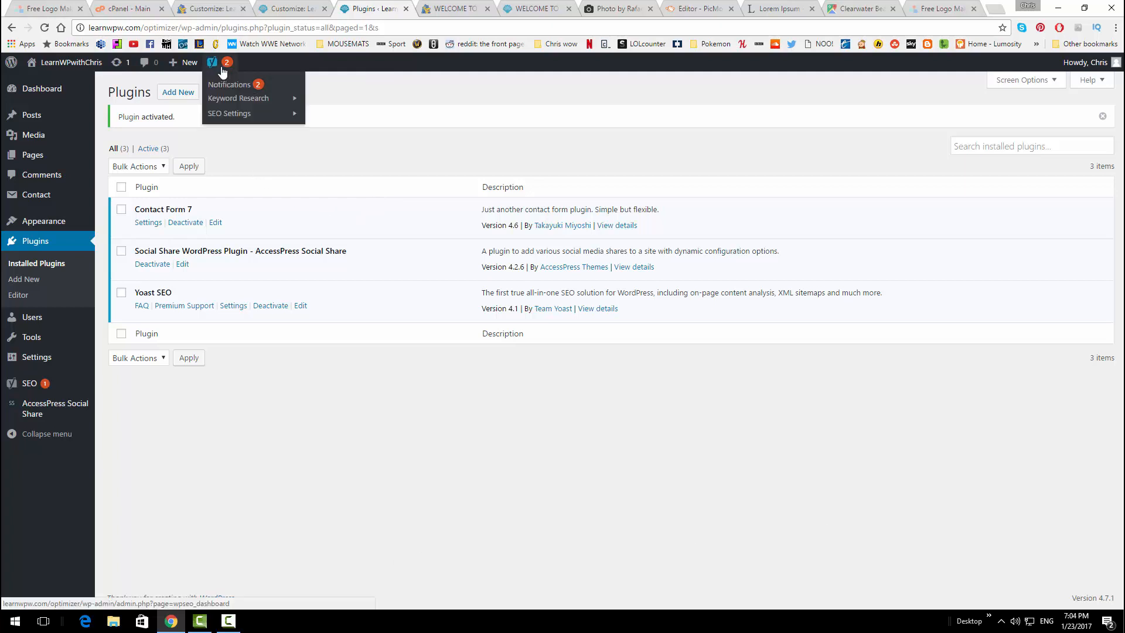
Dismiss the Yoast configuration and crawl errors notices, then open the About page
click(228, 86)
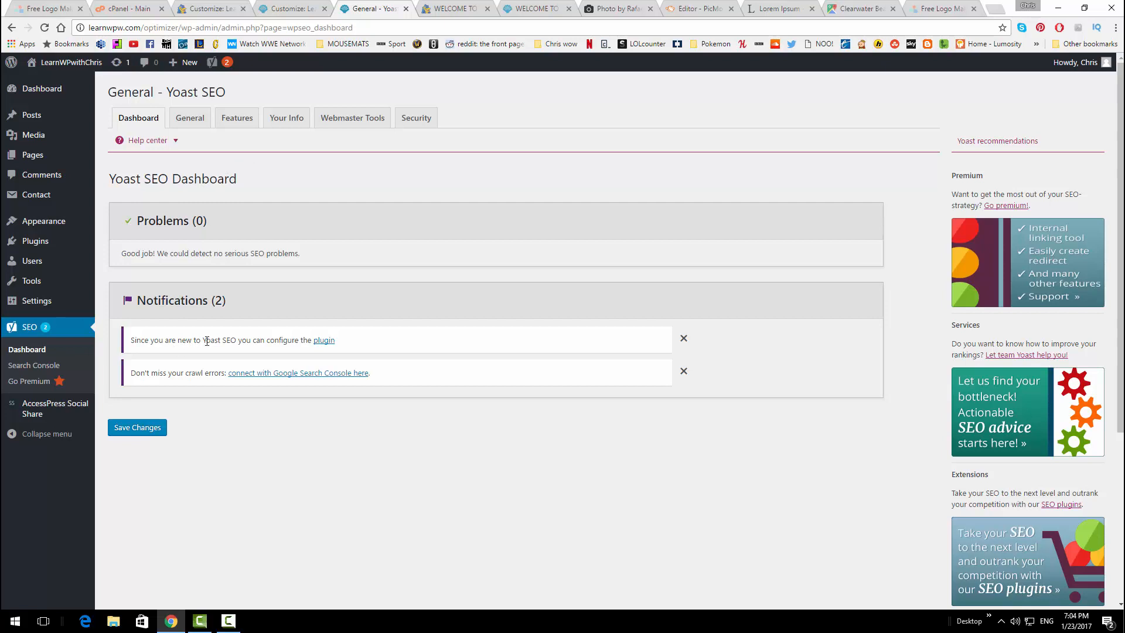
click(683, 340)
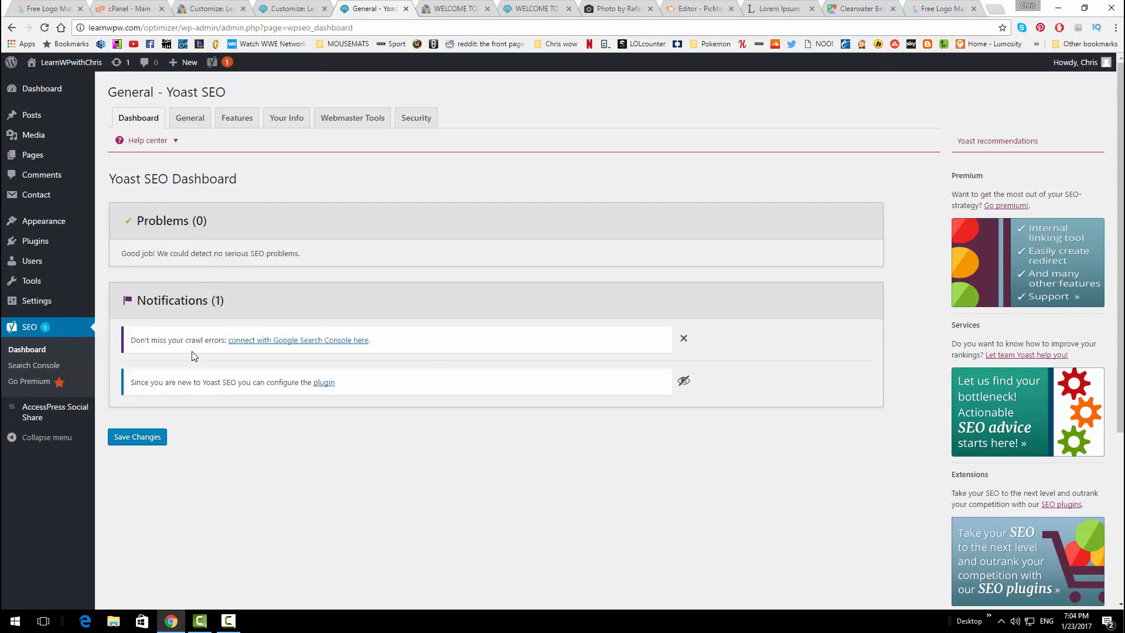
click(683, 338)
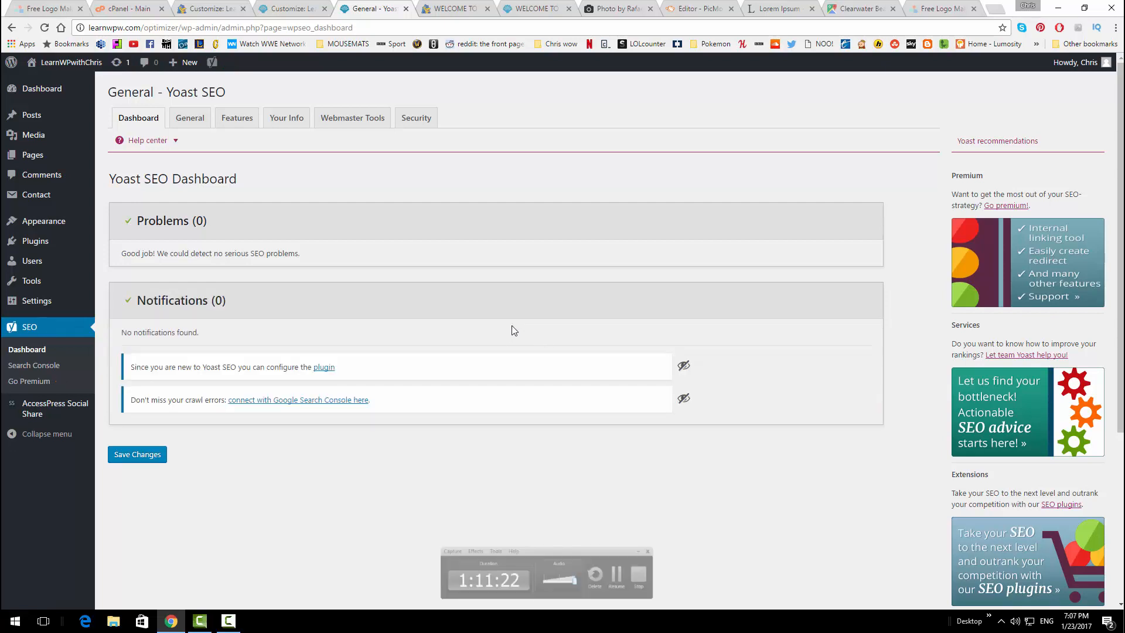
click(44, 155)
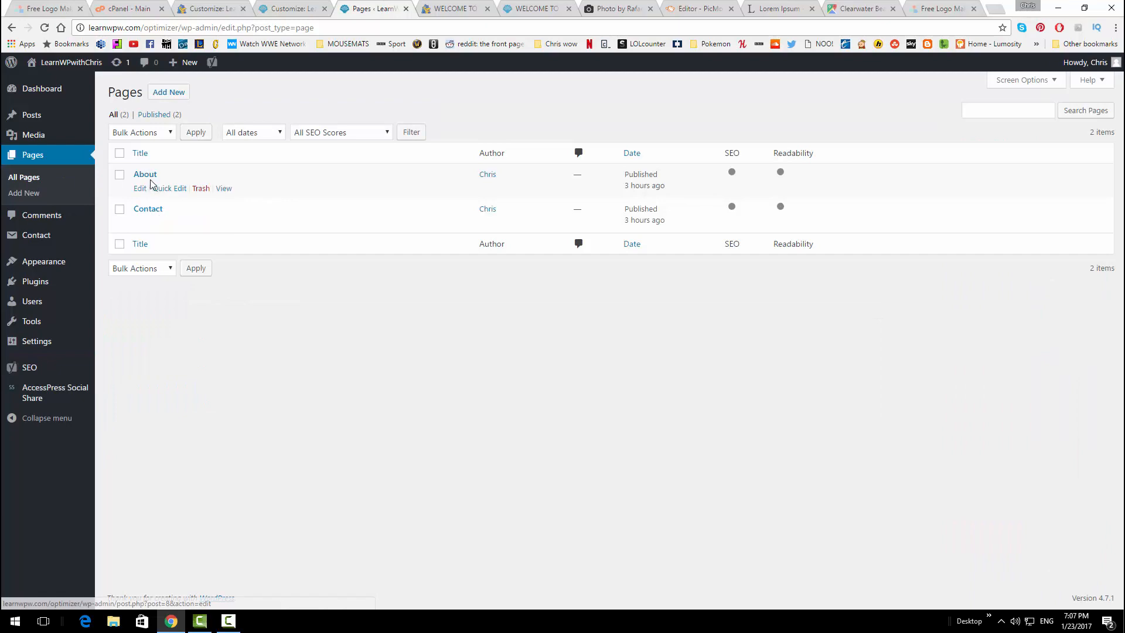
click(145, 174)
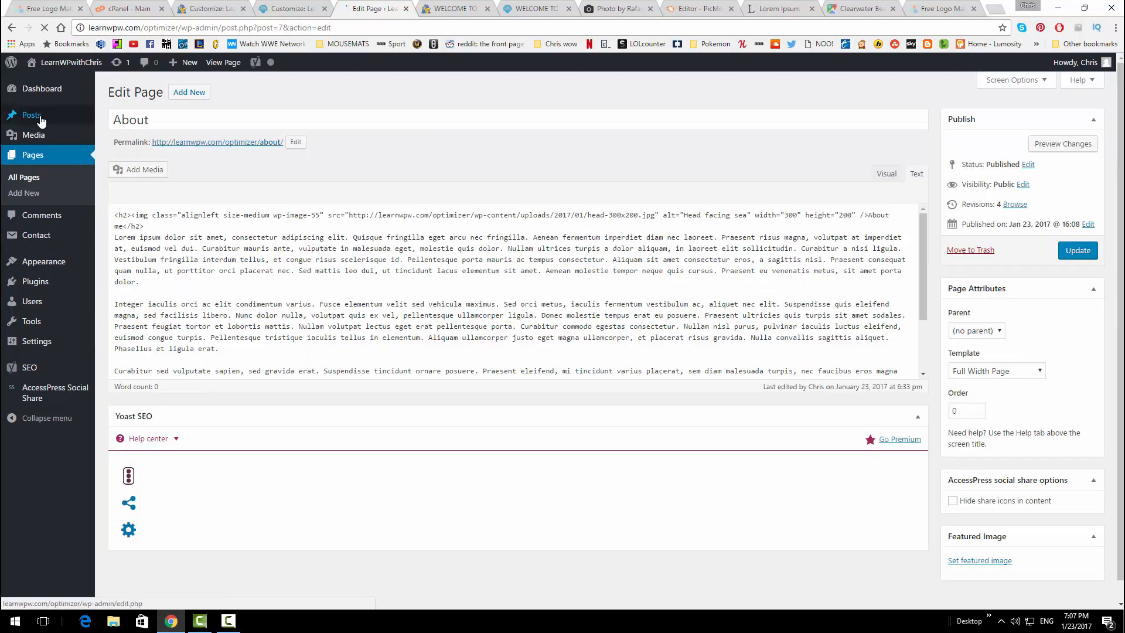
Open 'HOSTGATOR IS AMAZING!' in the Visual editor and review its Yoast focus keyword warnings
mouse_move(40, 117)
click(125, 120)
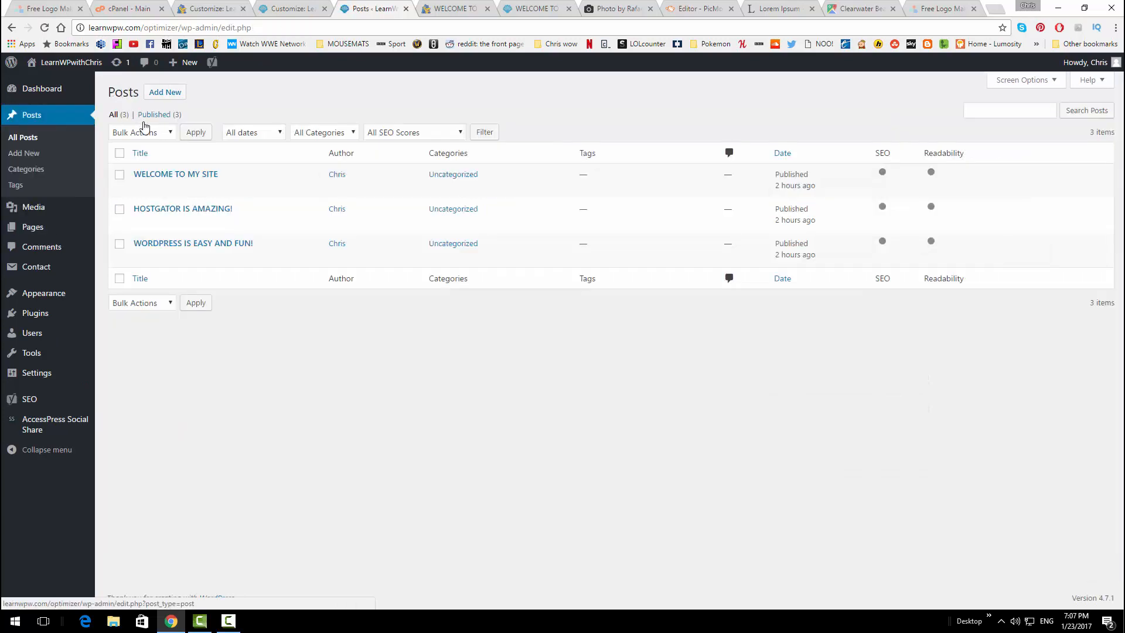
click(205, 211)
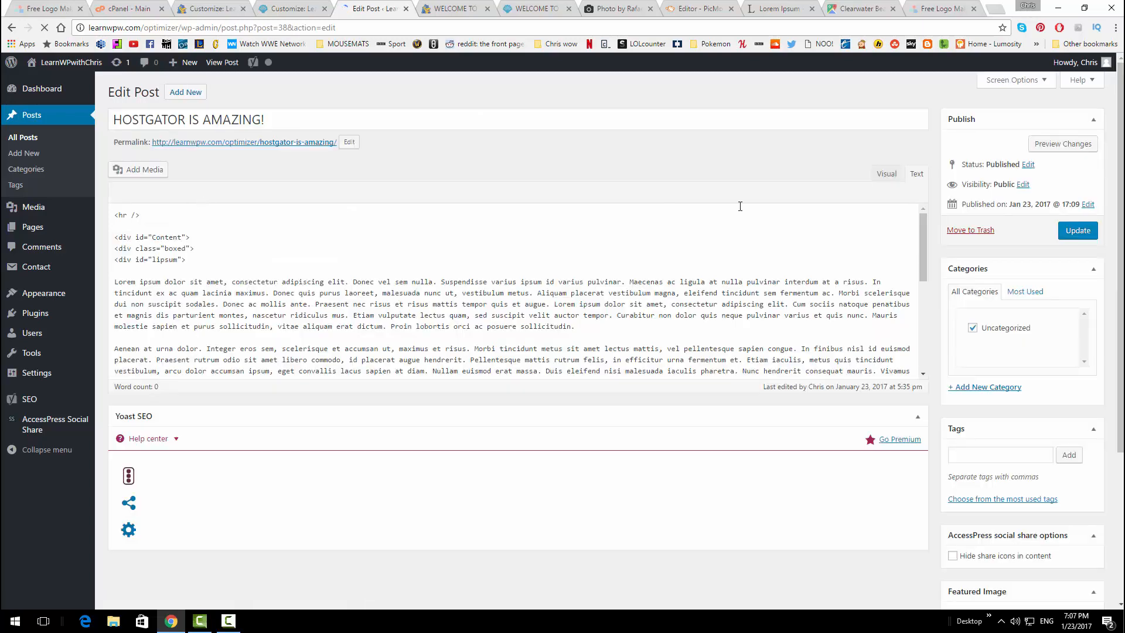
click(884, 175)
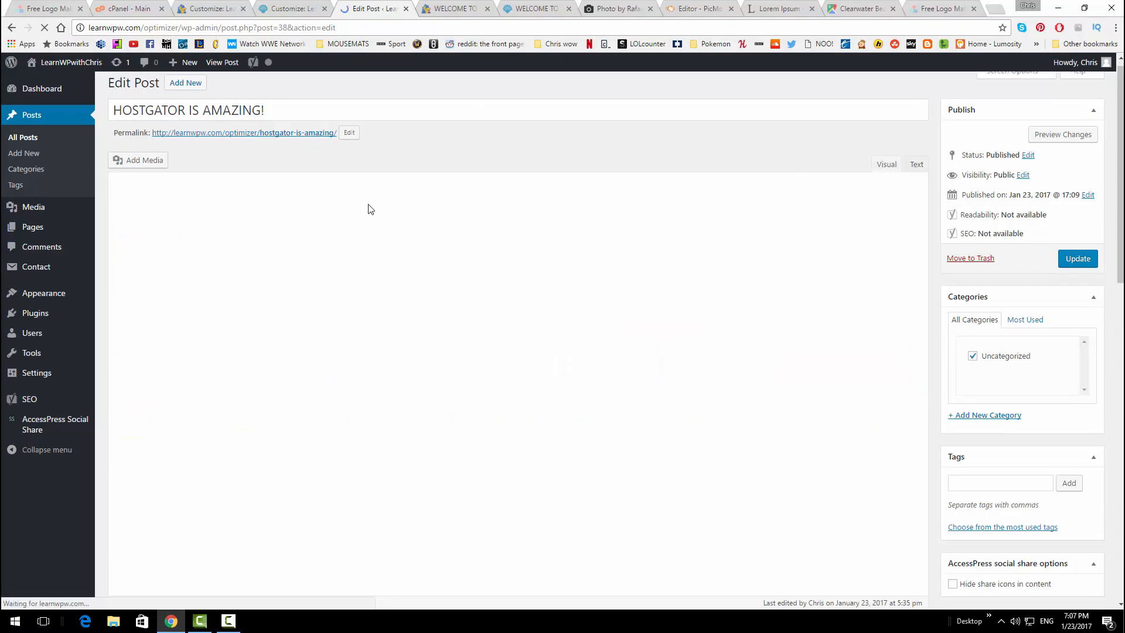
scroll(552, 314, down, 10)
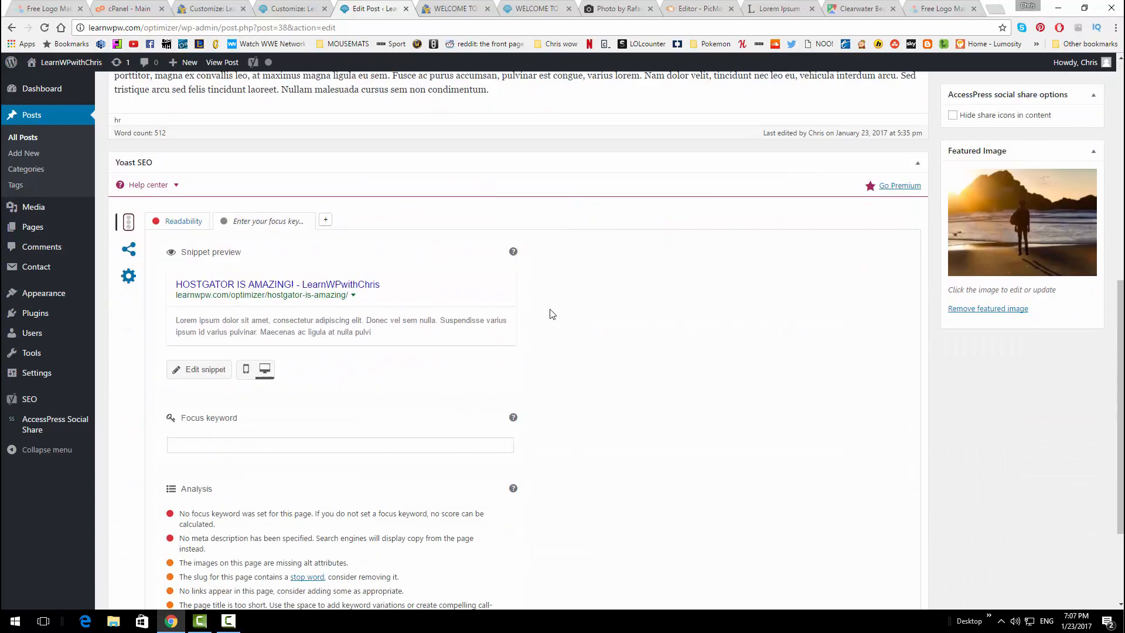
scroll(552, 316, down, 2)
scroll(718, 308, up, 1)
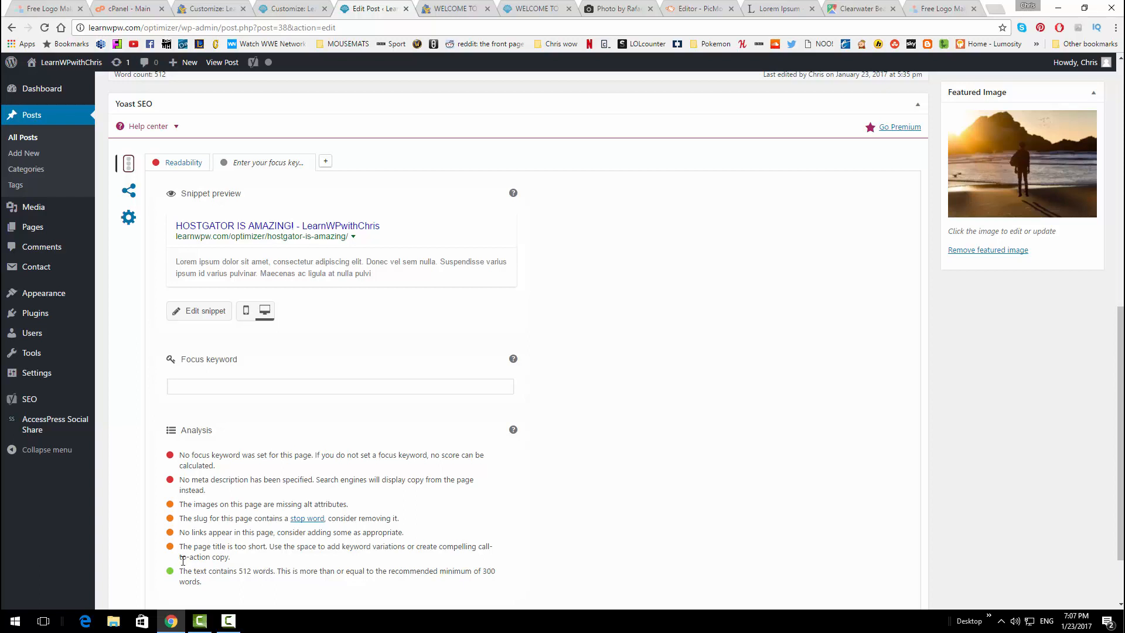
drag(182, 455, 226, 468)
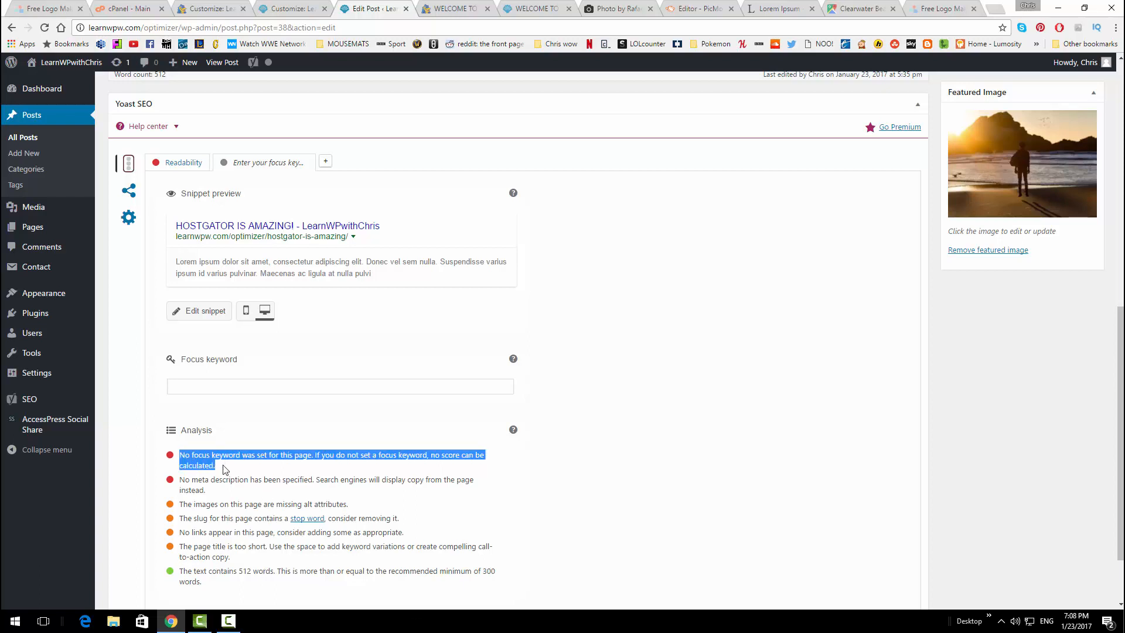
click(227, 469)
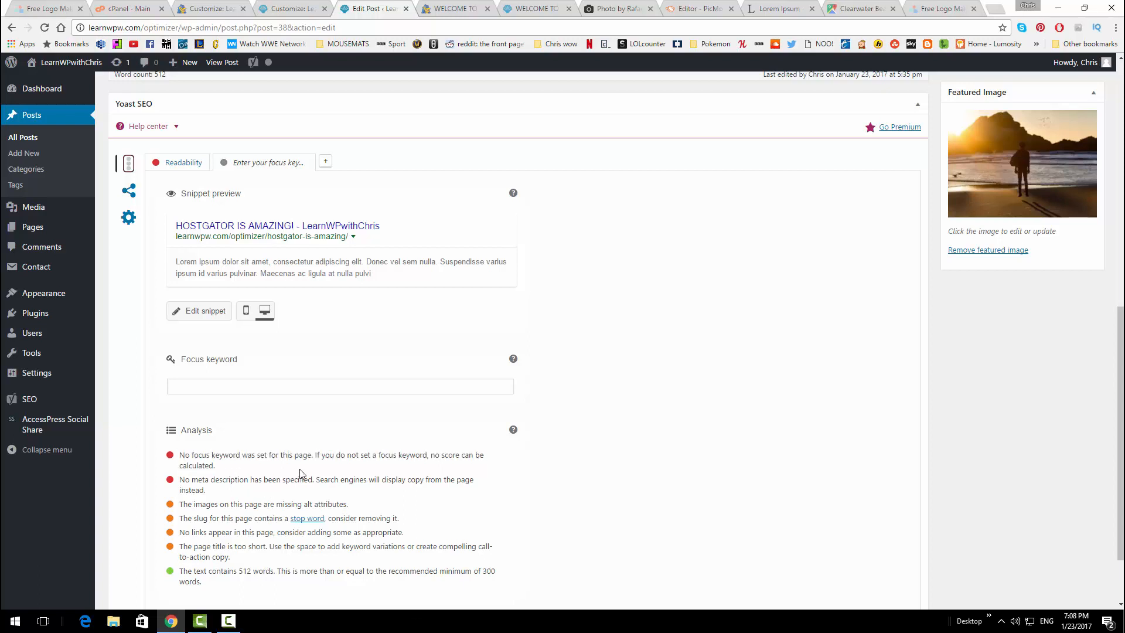
scroll(474, 467, up, 4)
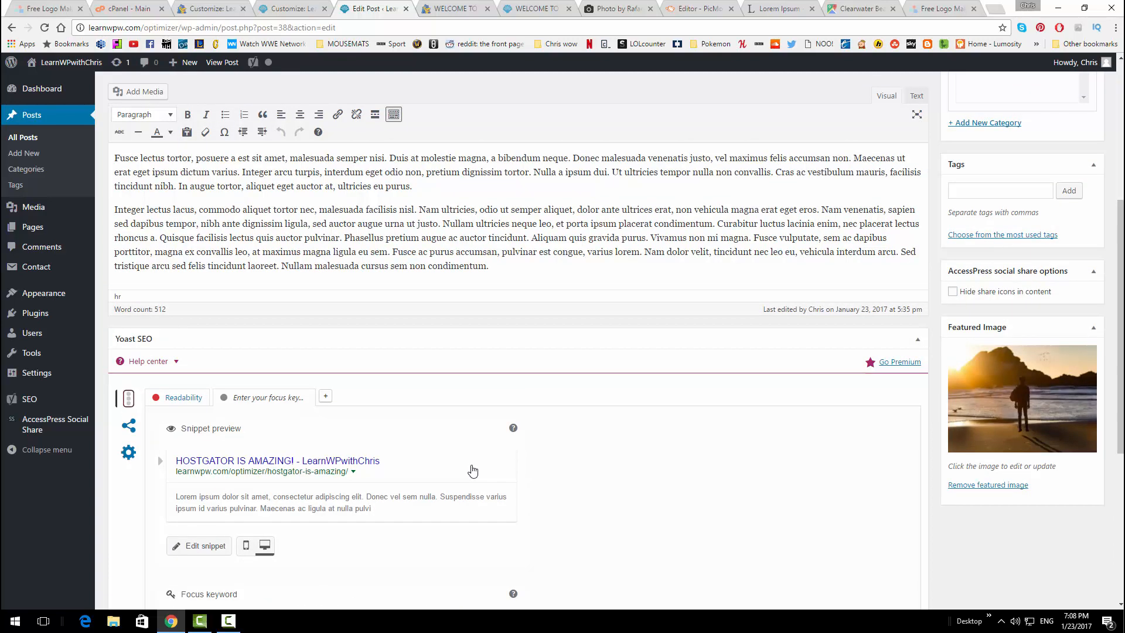
scroll(472, 470, up, 5)
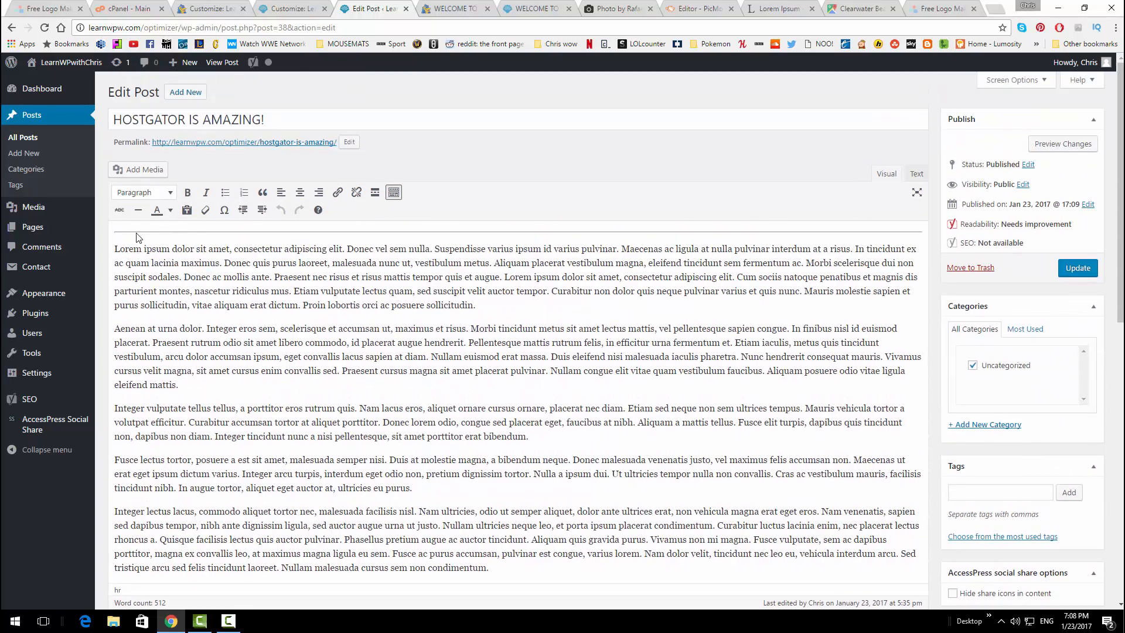
Add 'Wordpress' as a Heading 2 at the top of the post
click(134, 247)
key(Home)
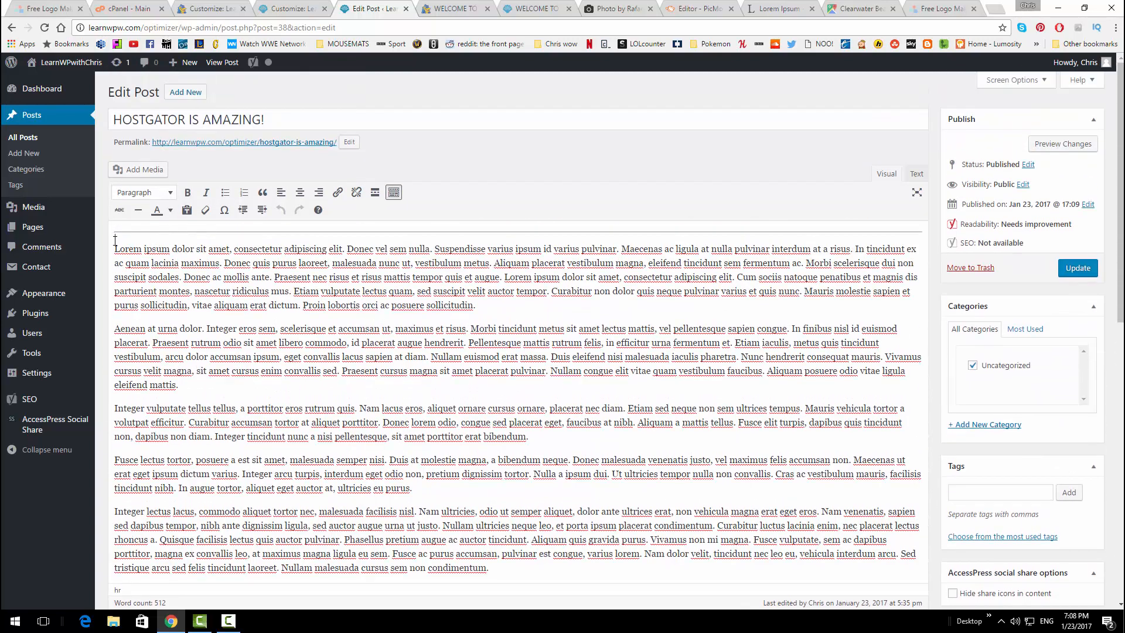
key(Return)
key(Return)
key(Return)
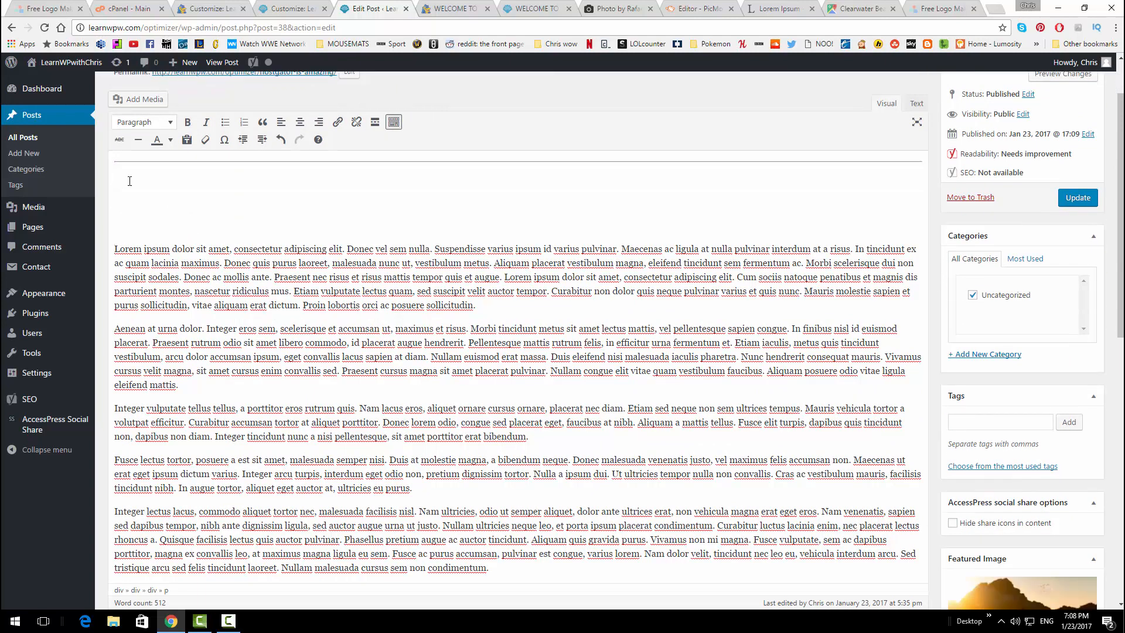
text(Wordpress)
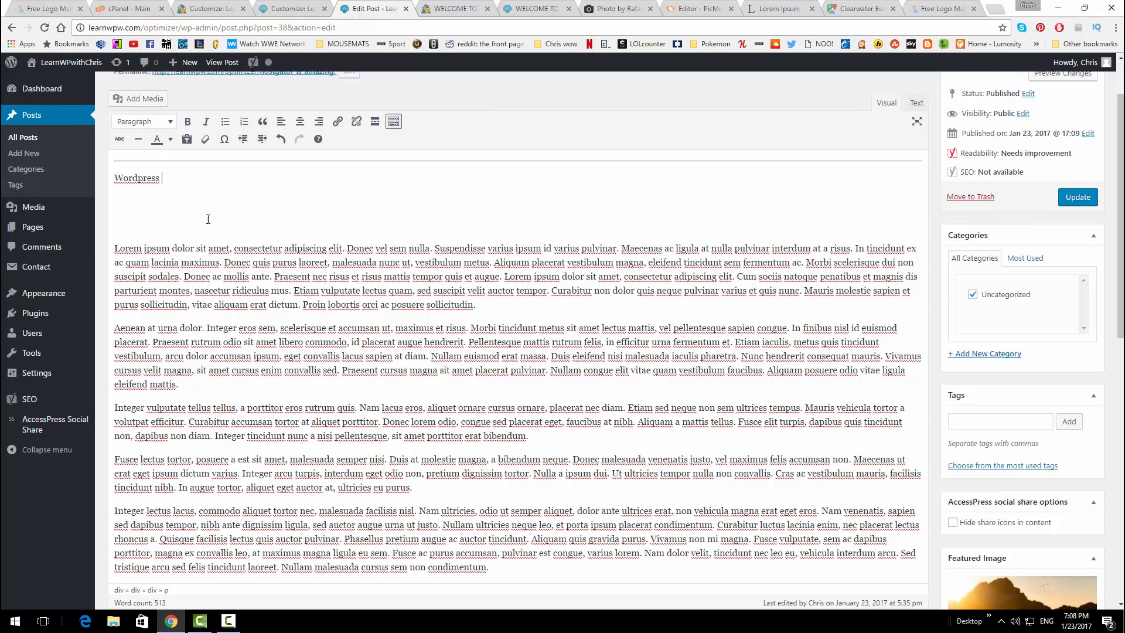
key(BackSpace)
key(BackSpace)
drag(162, 180, 87, 182)
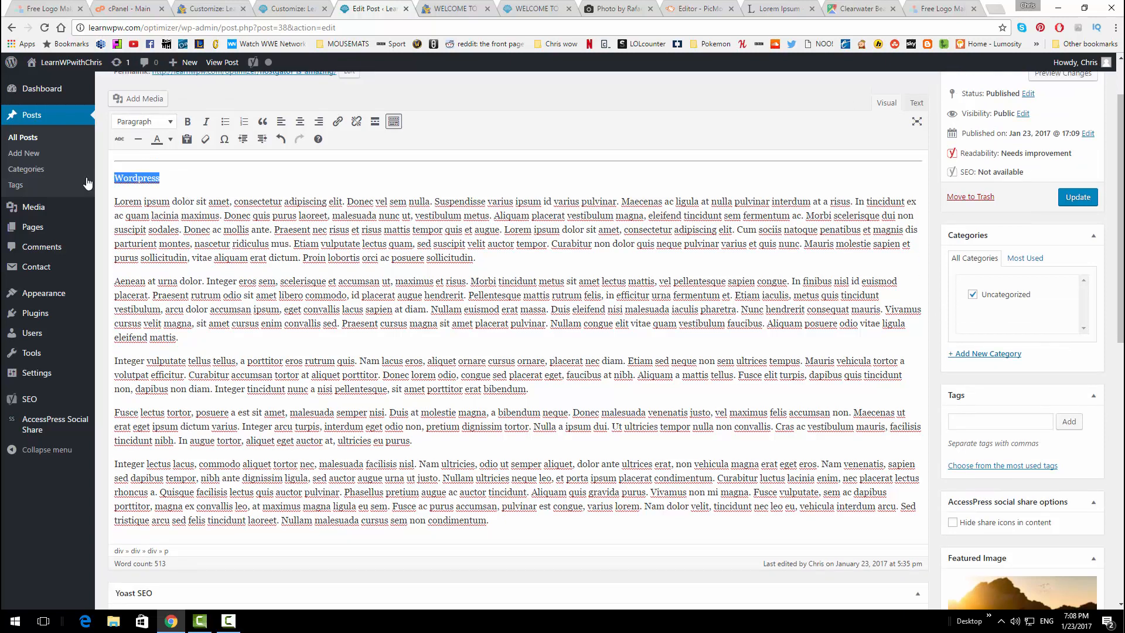
scroll(187, 126, up, 2)
click(163, 193)
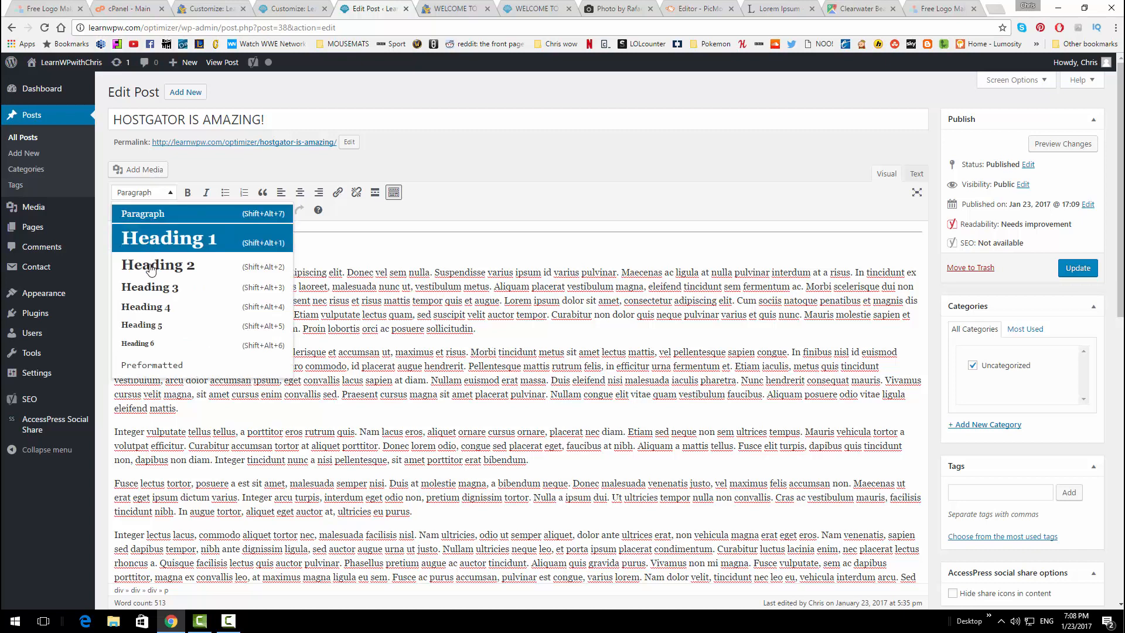
click(153, 265)
Insert another 'Wordpress' into a body paragraph and update the post
click(498, 351)
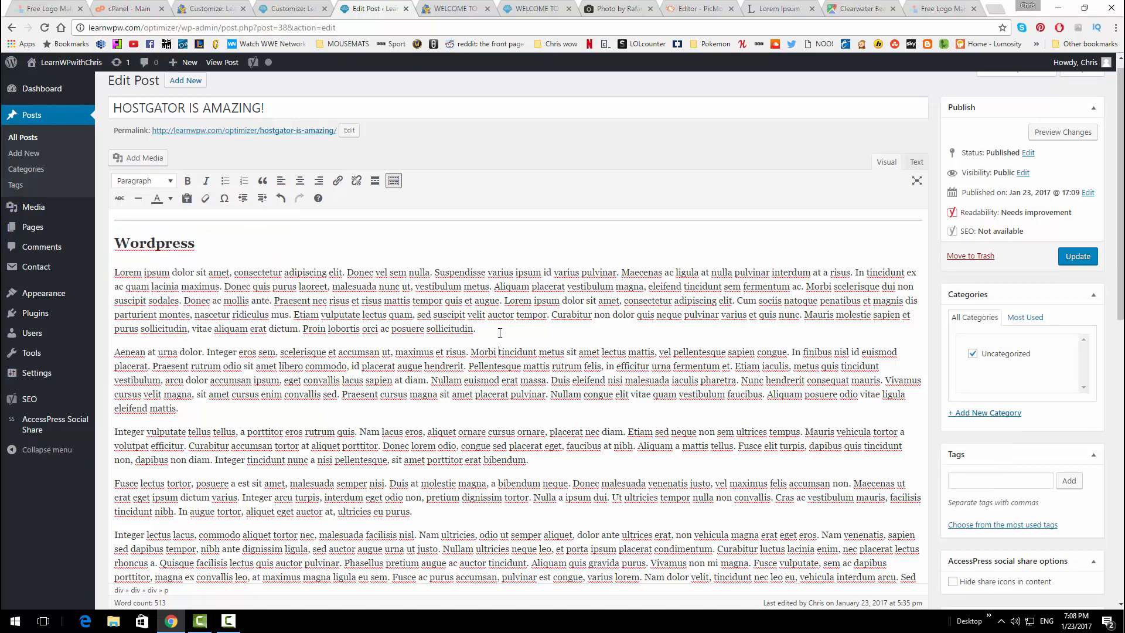
text(dpresordpres)
click(1072, 256)
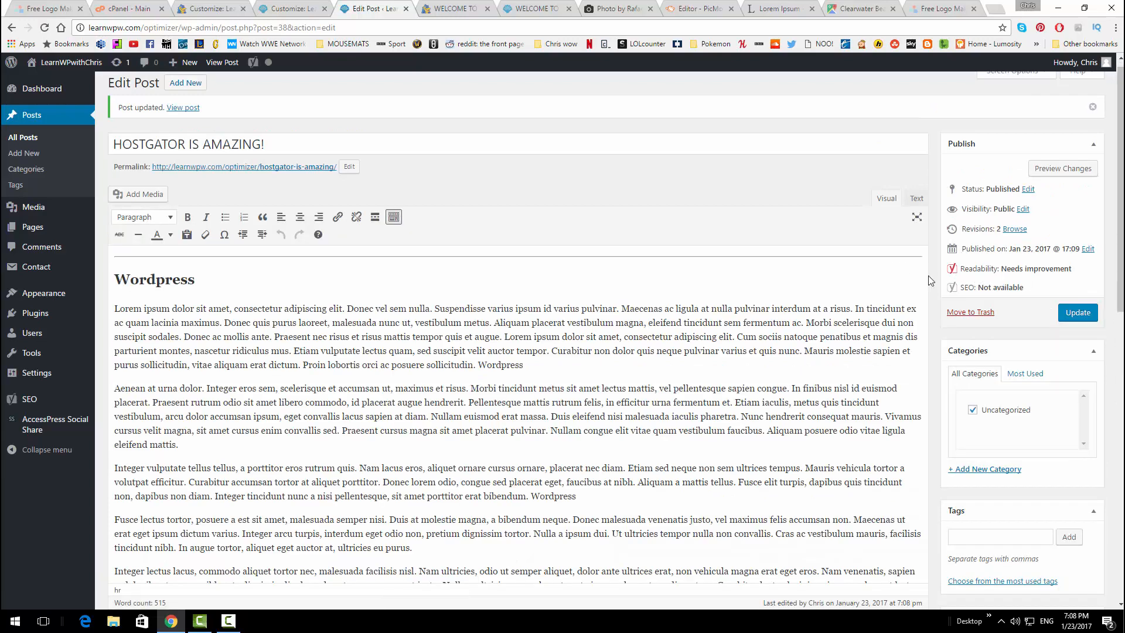
scroll(580, 341, down, 4)
scroll(580, 341, down, 4)
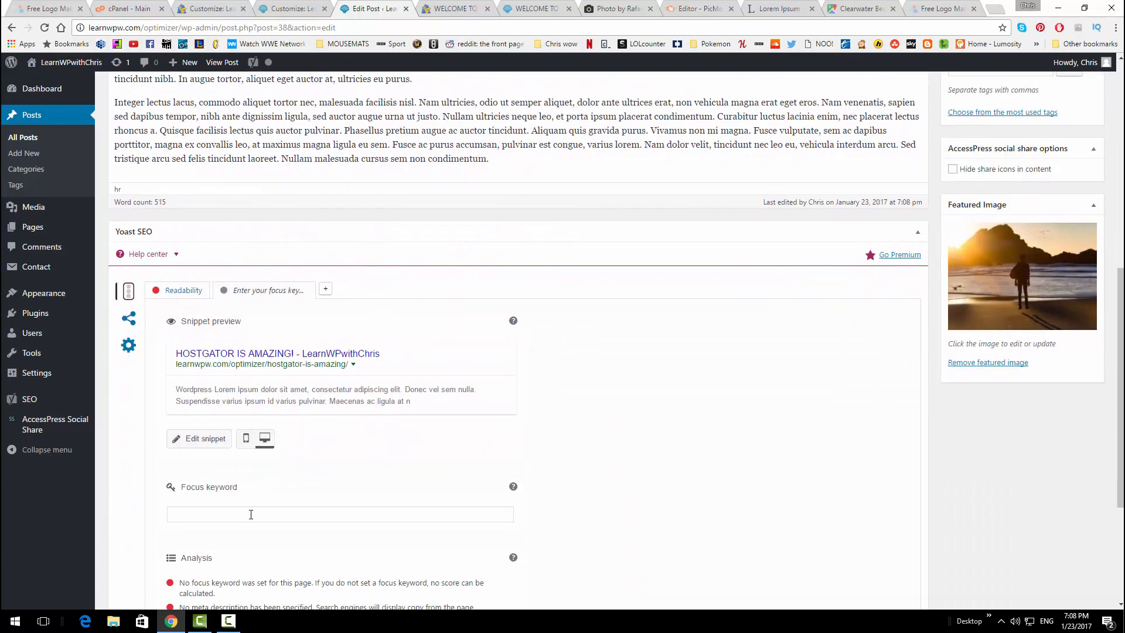
Enter 'Wordpress' as the Yoast focus keyword
click(249, 517)
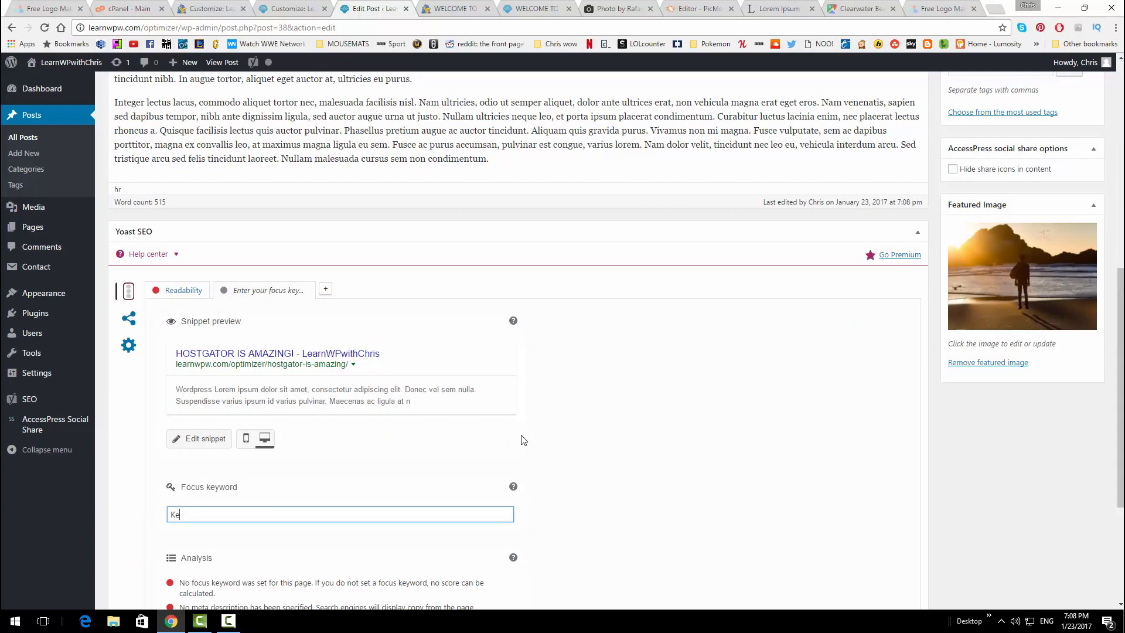
text(Ke)
key(BackSpace)
key(BackSpace)
text(Wordpr)
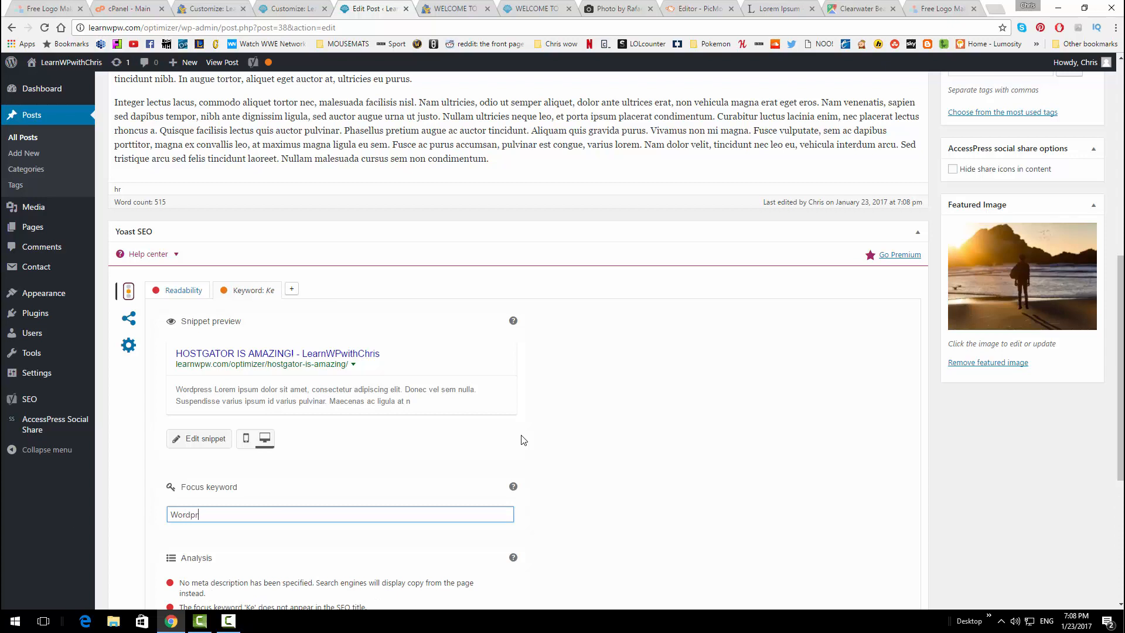
text(ess)
click(666, 372)
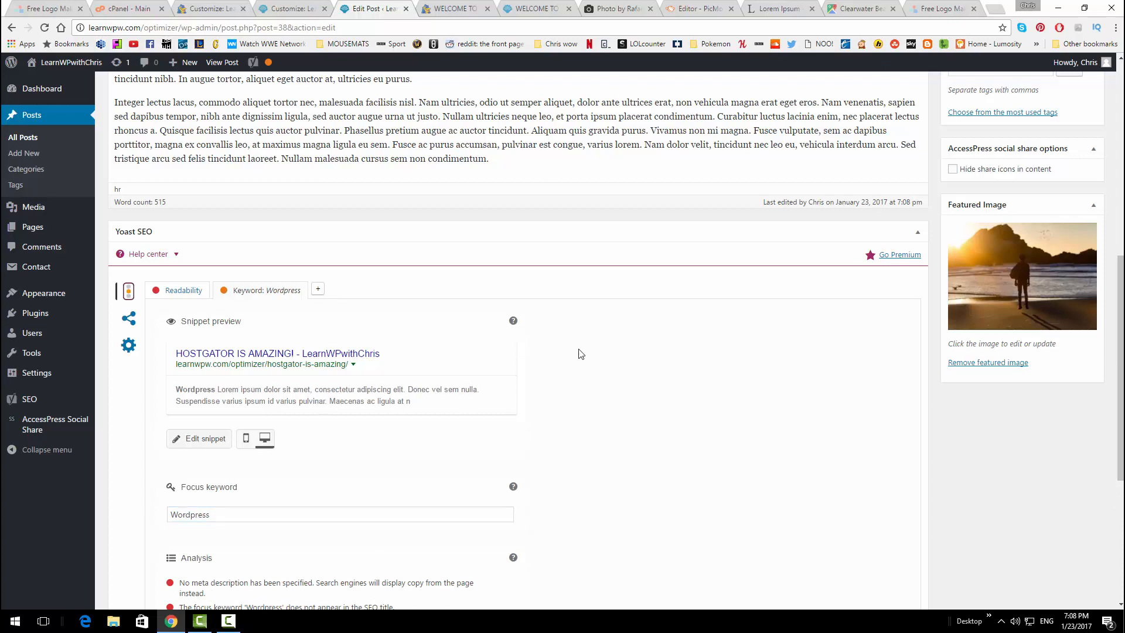
Review the Yoast analysis: keyword found 3 times at 0.6% density, SEO rated OK
scroll(580, 354, down, 5)
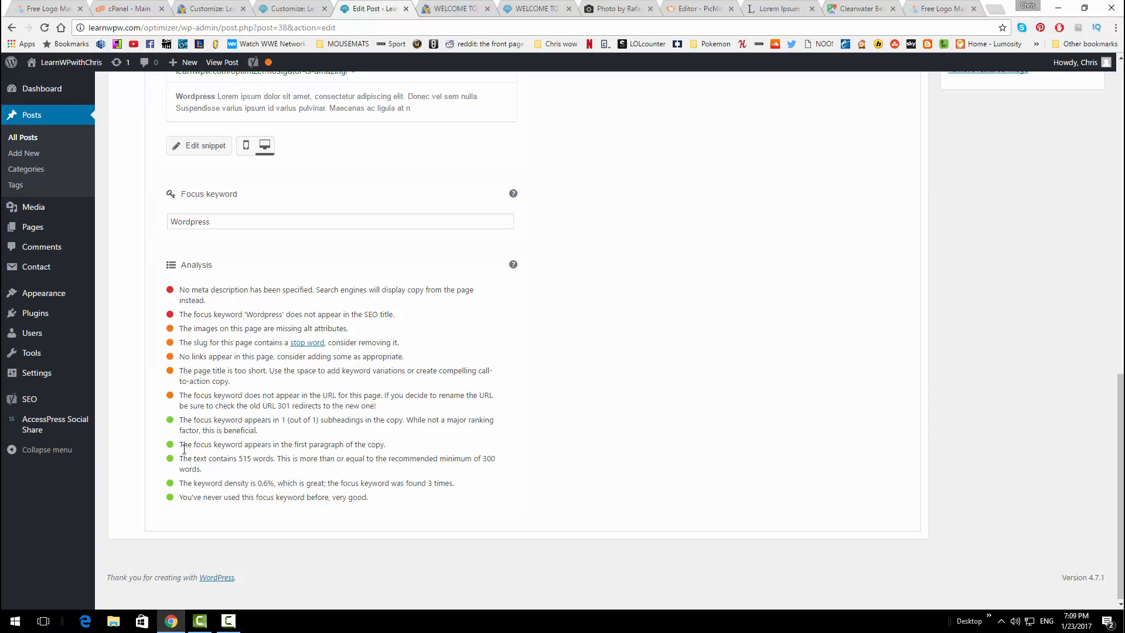
drag(184, 440, 348, 440)
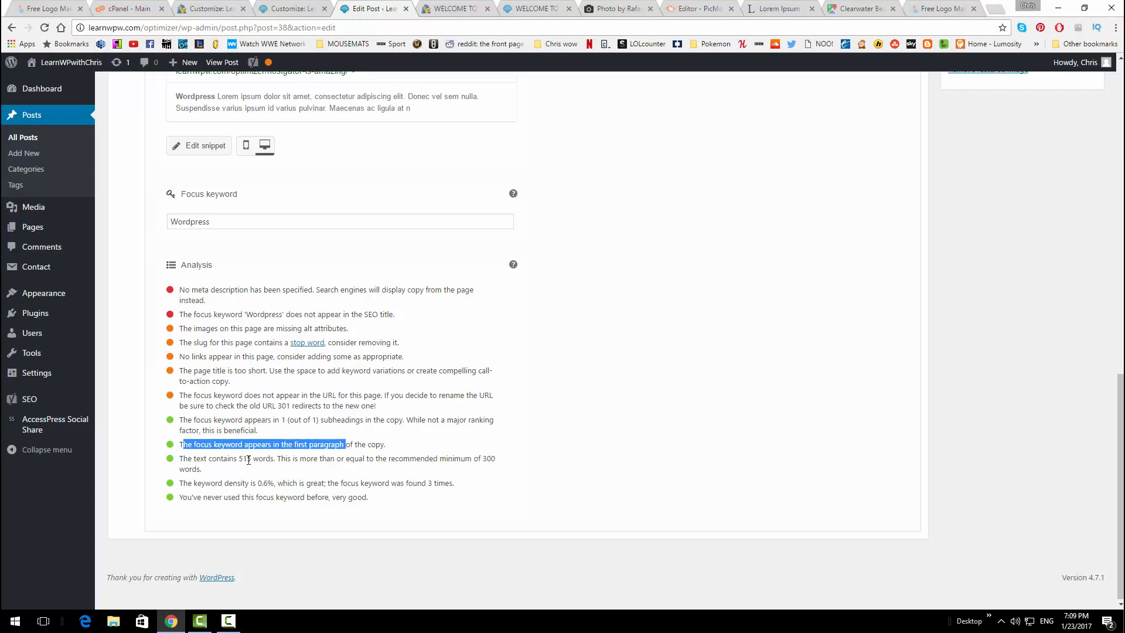
scroll(538, 427, up, 6)
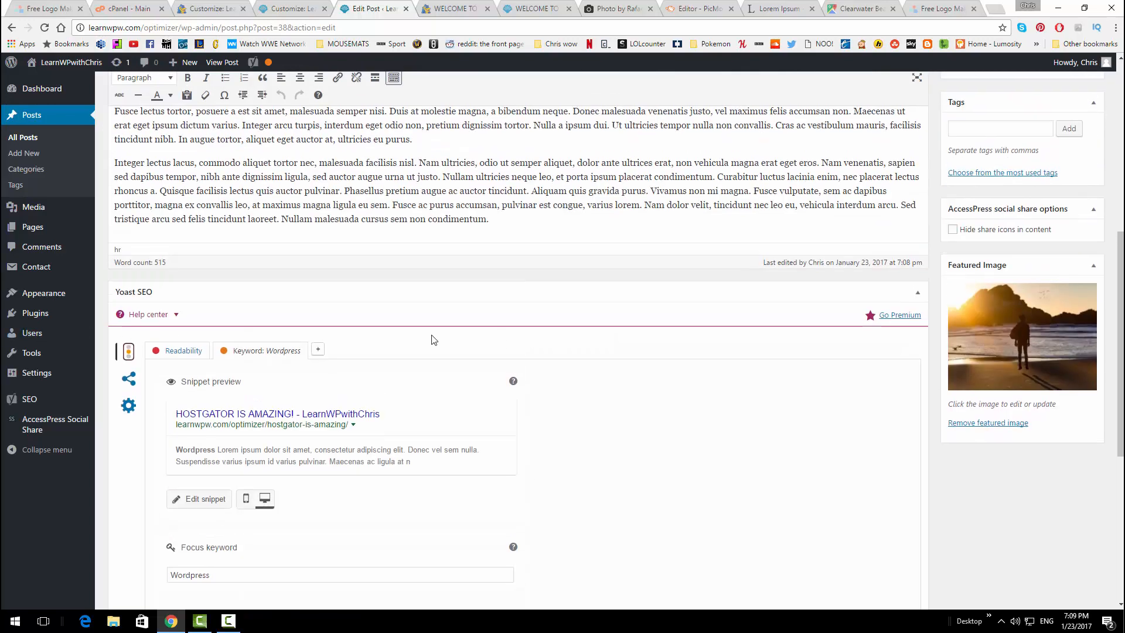
scroll(432, 335, up, 6)
scroll(432, 335, up, 2)
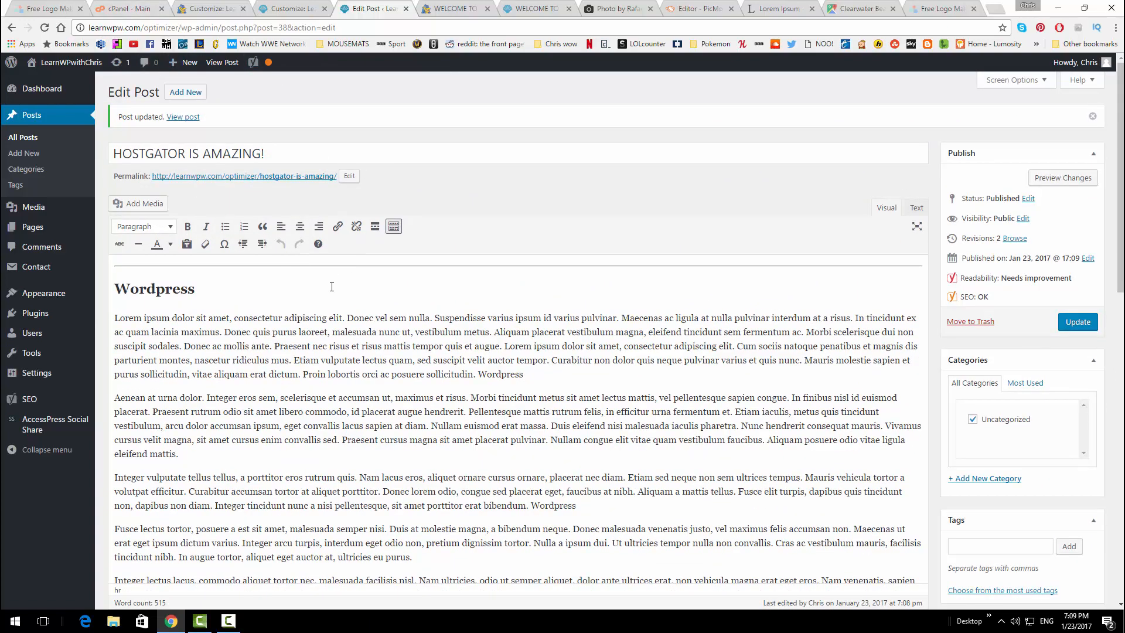
scroll(332, 286, down, 6)
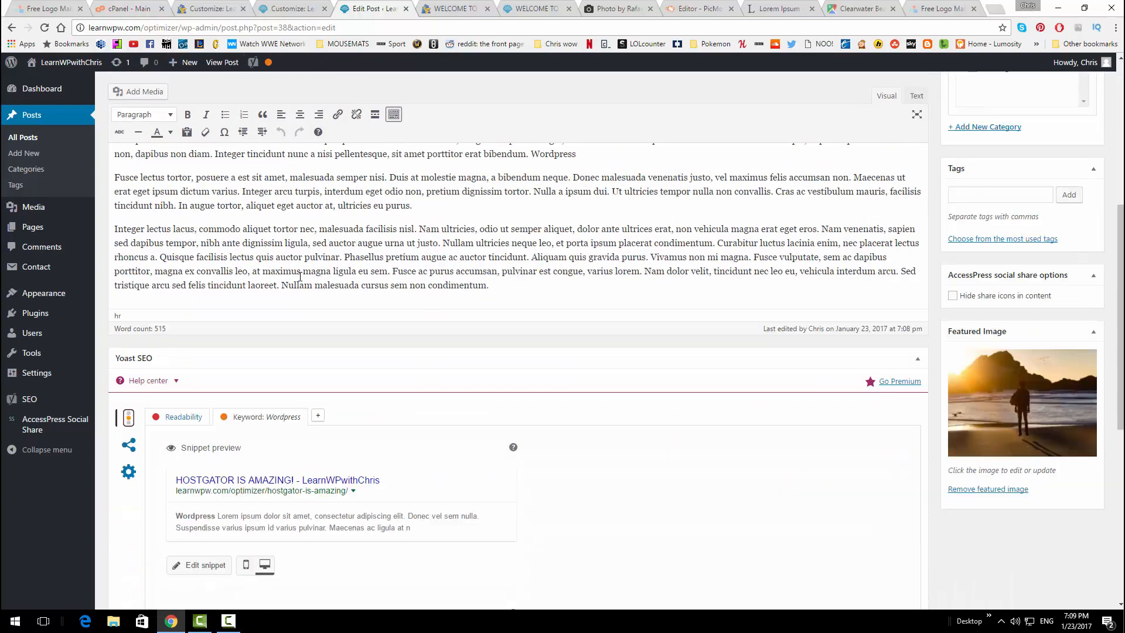
scroll(299, 276, down, 3)
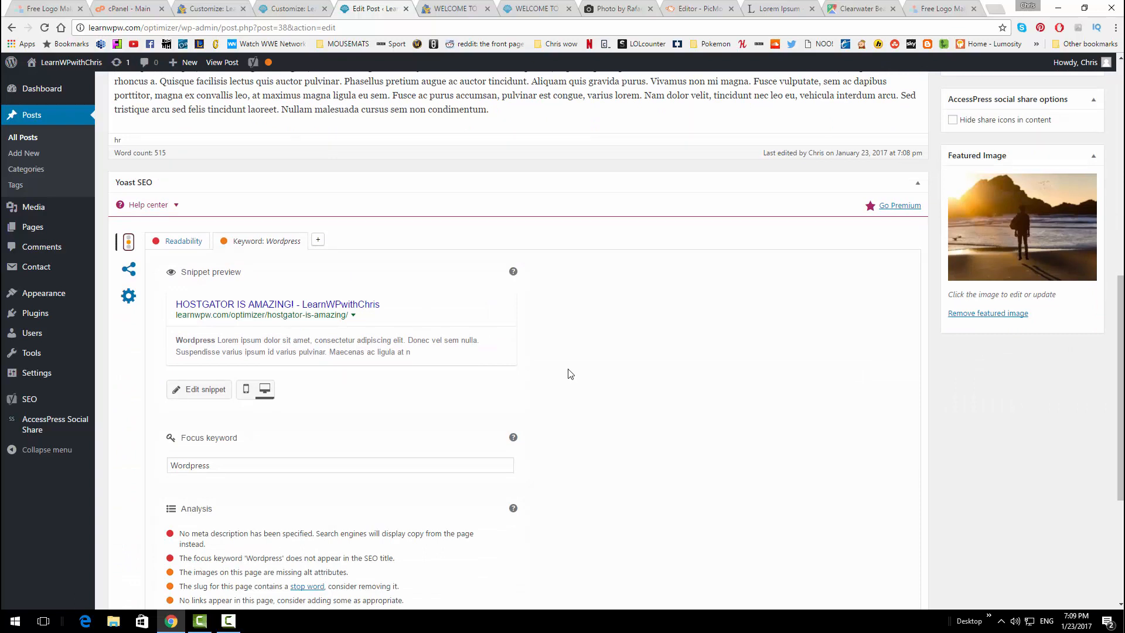
scroll(571, 330, down, 1)
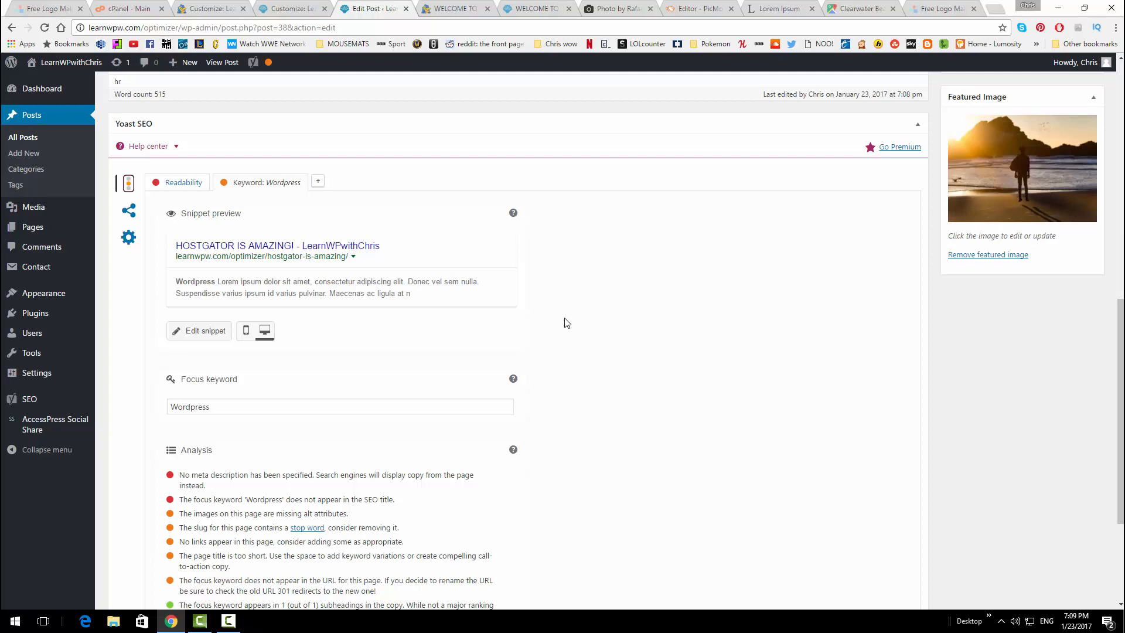
scroll(565, 319, down, 1)
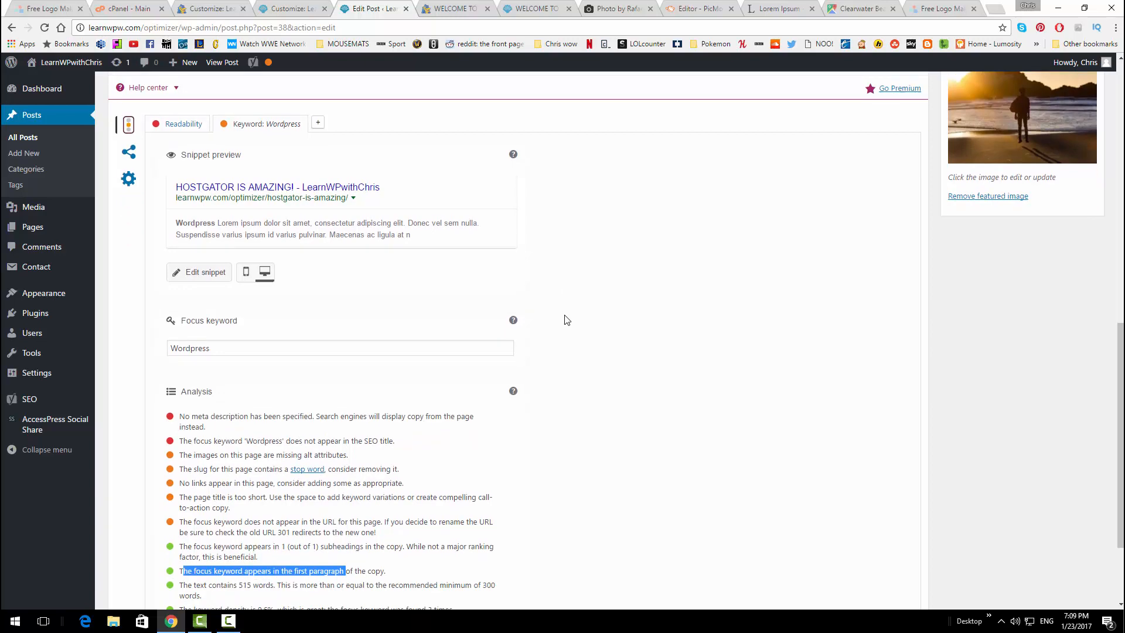
scroll(566, 319, down, 2)
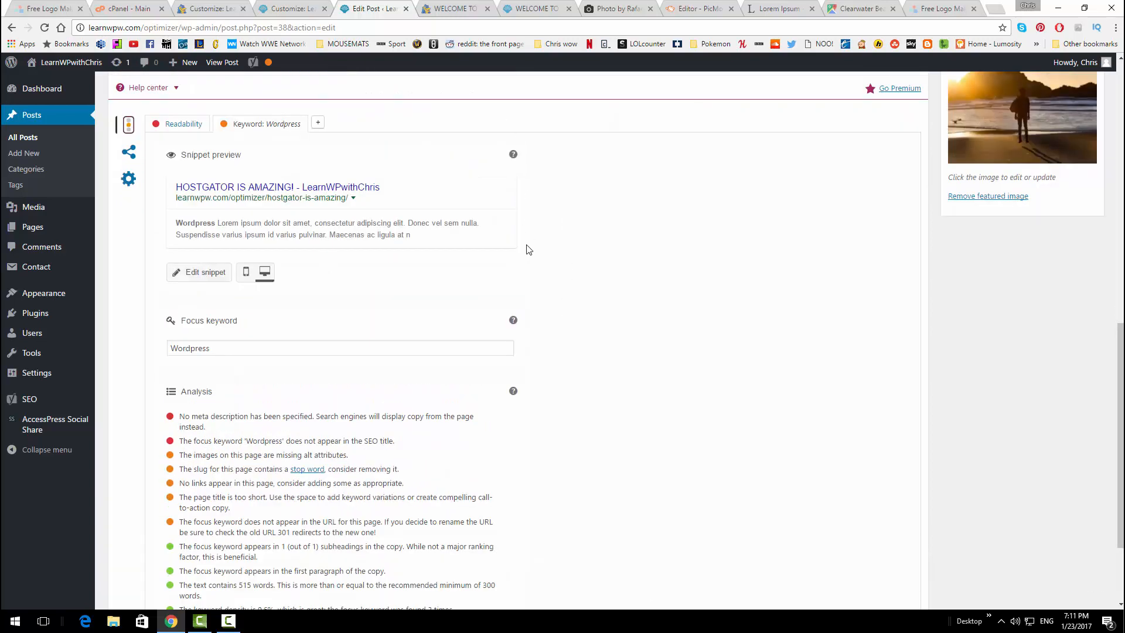
scroll(527, 246, down, 3)
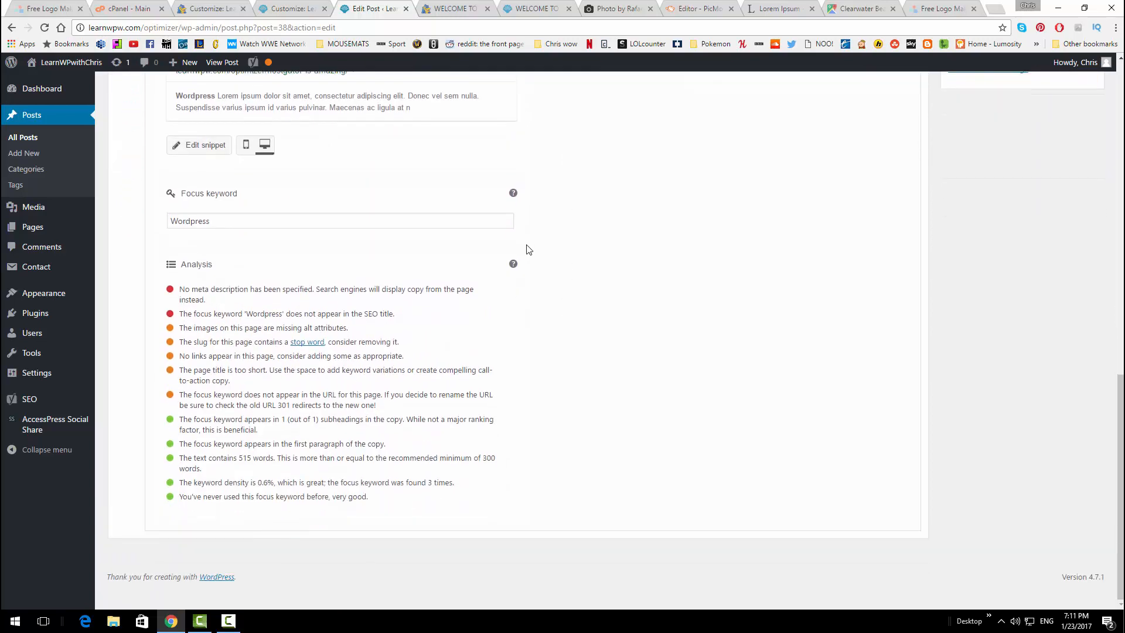
scroll(576, 258, up, 5)
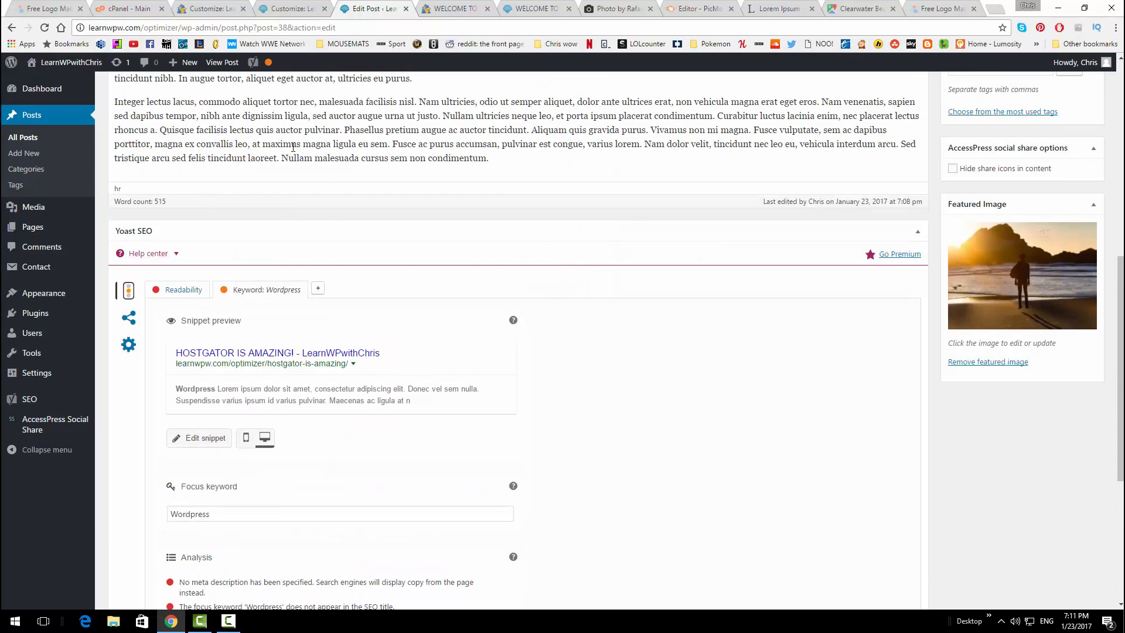
scroll(211, 389, down, 5)
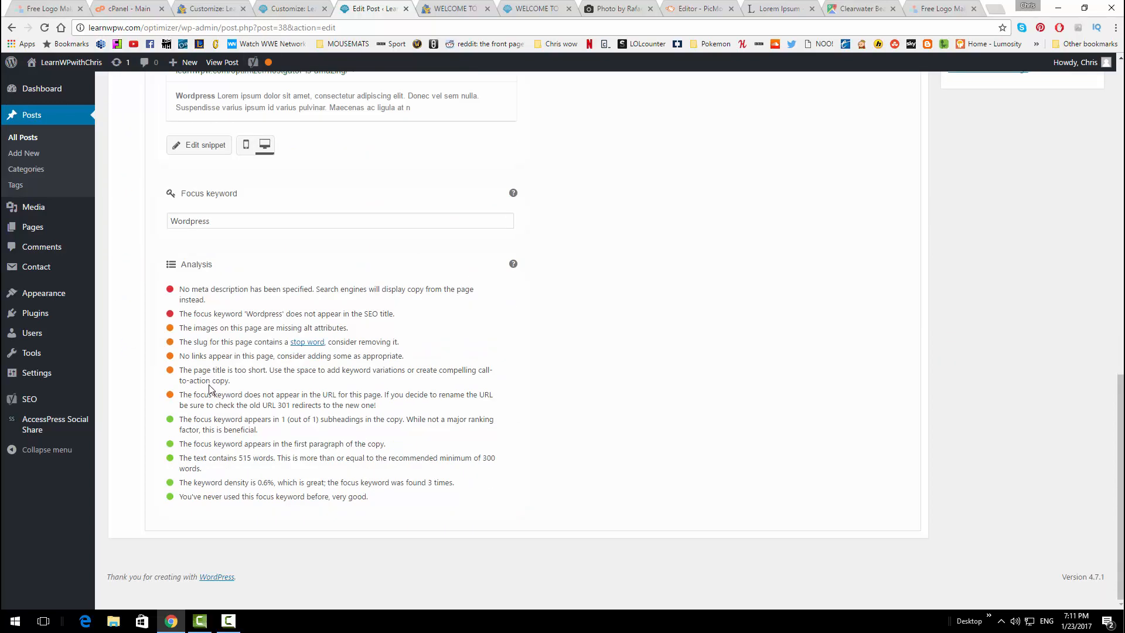
drag(367, 443, 199, 340)
click(202, 339)
scroll(633, 390, up, 3)
scroll(622, 383, up, 5)
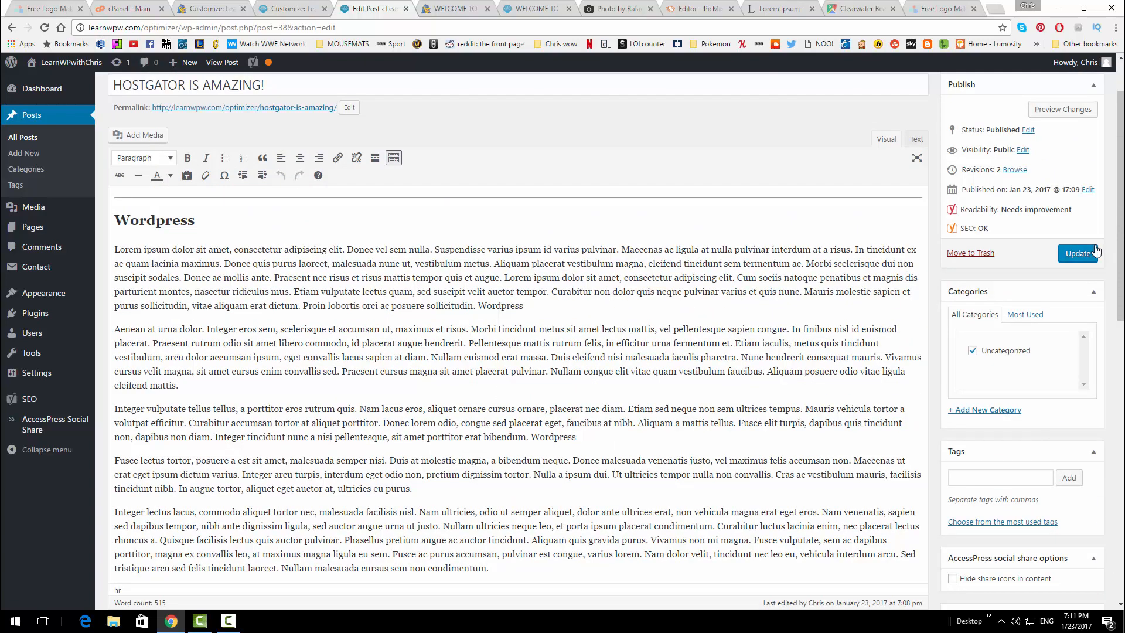
Update the post and reload the live site homepage
click(1076, 253)
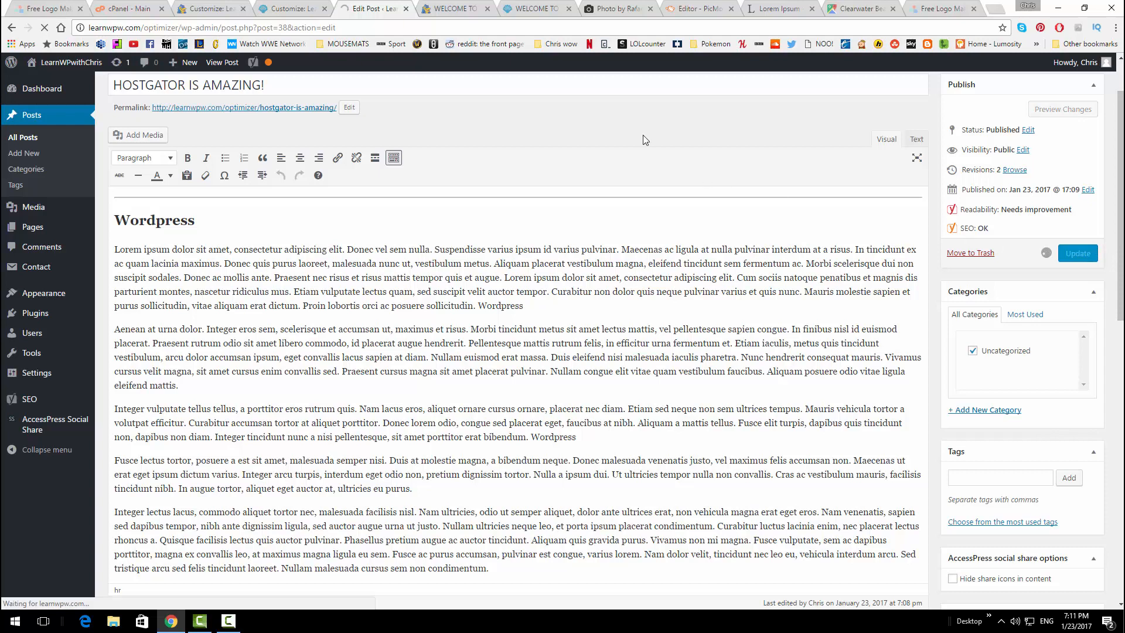
click(455, 9)
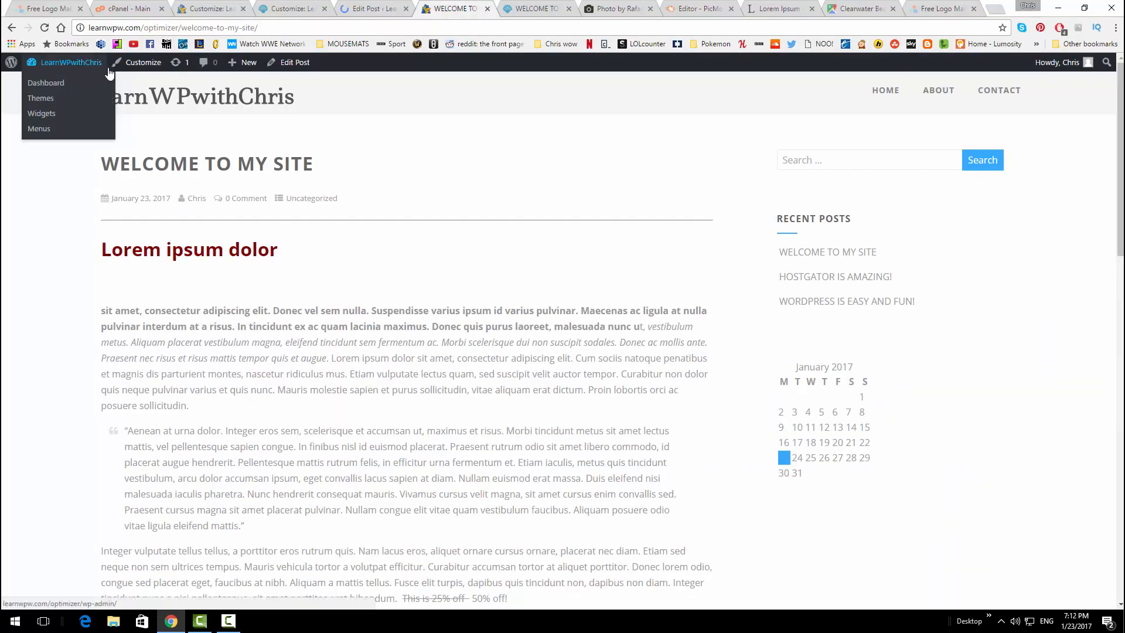
click(516, 7)
click(208, 97)
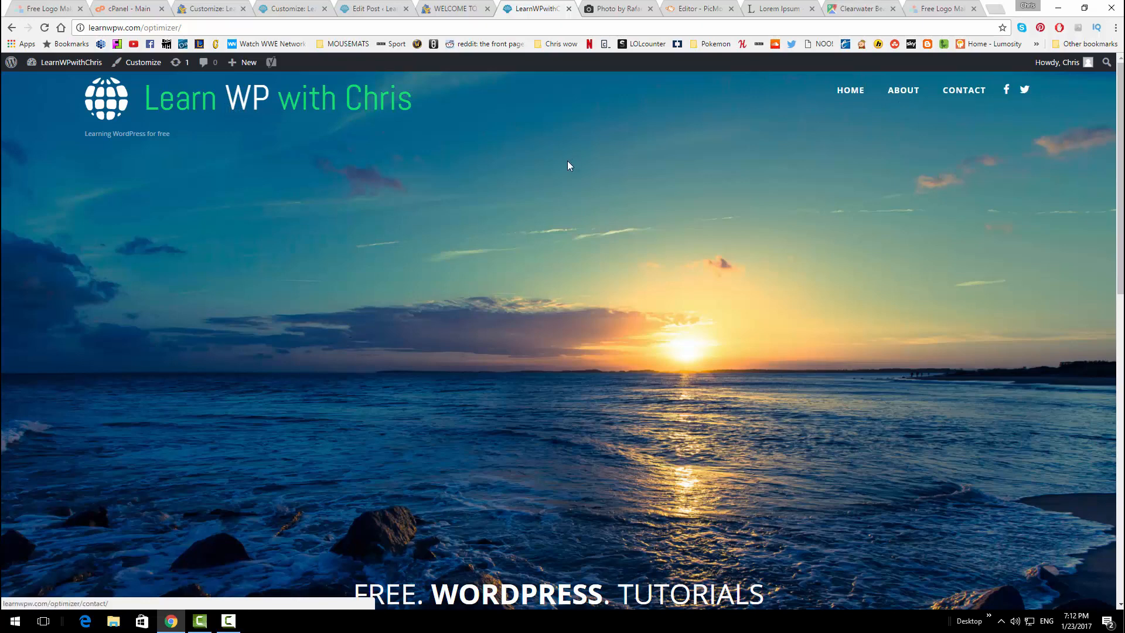
Browse the homepage, then view the Contact page with its form and Clearwater Beach map
scroll(567, 166, down, 6)
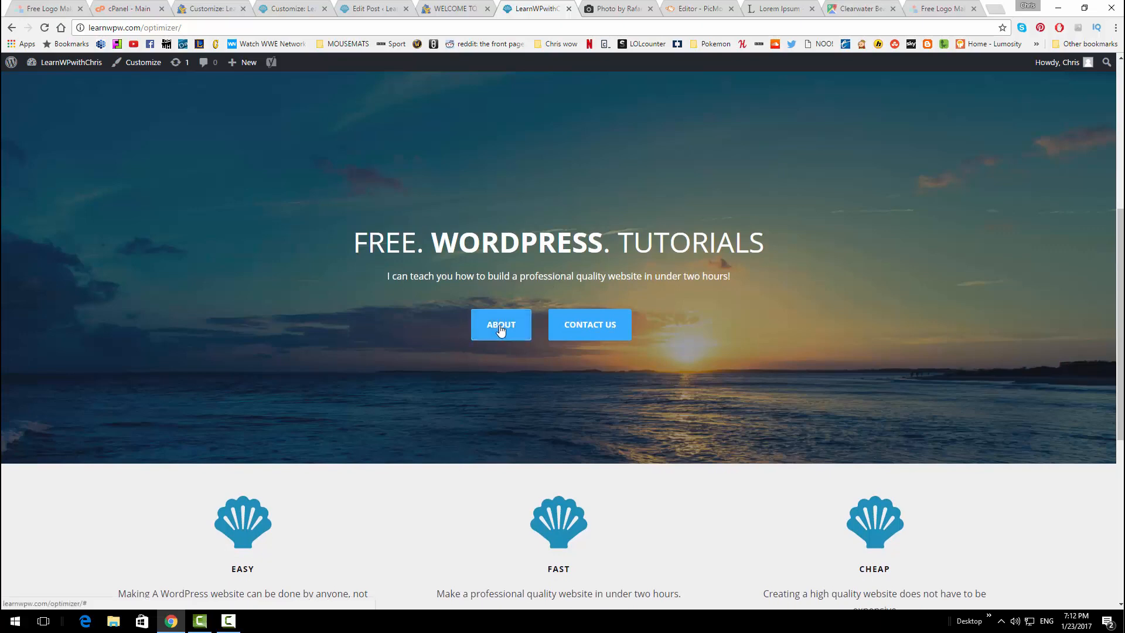
scroll(515, 340, down, 3)
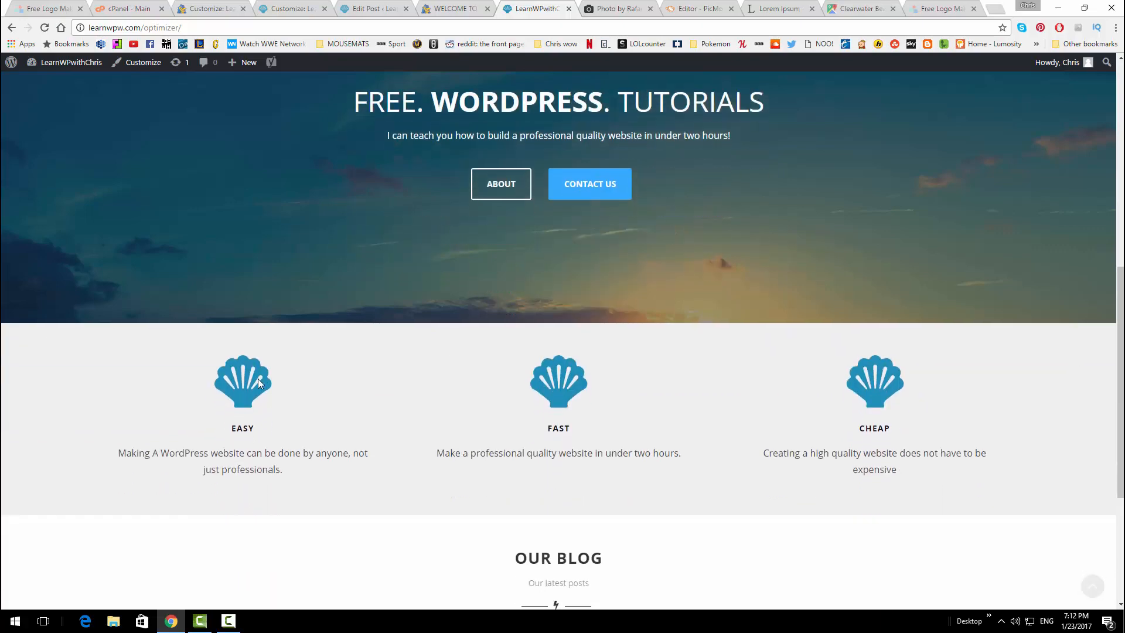
scroll(639, 427, down, 3)
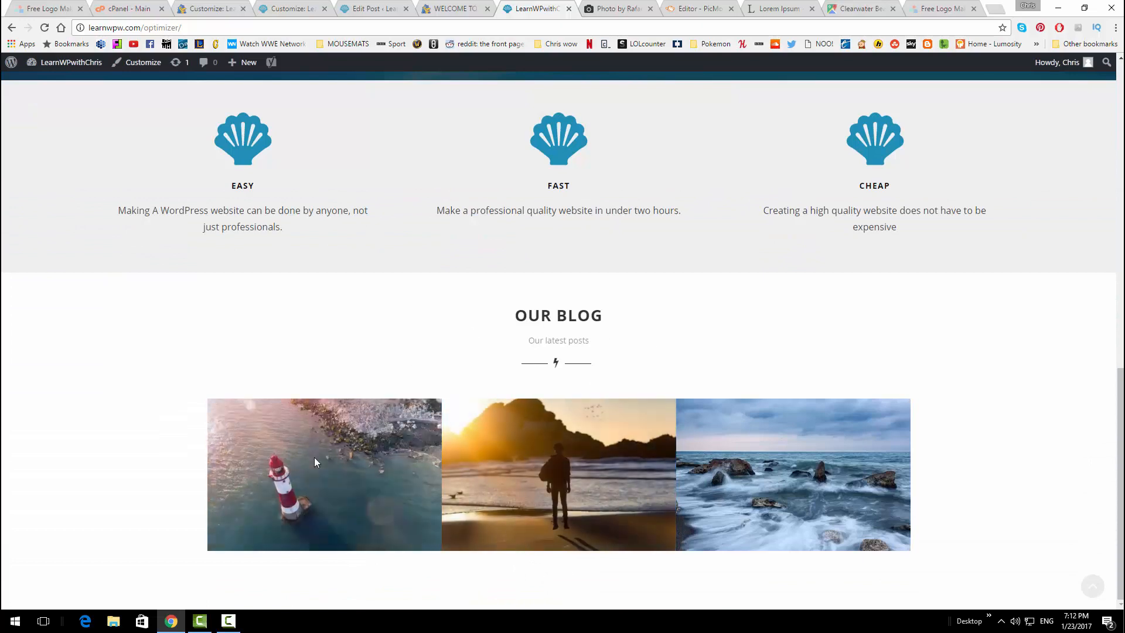
scroll(645, 508, up, 10)
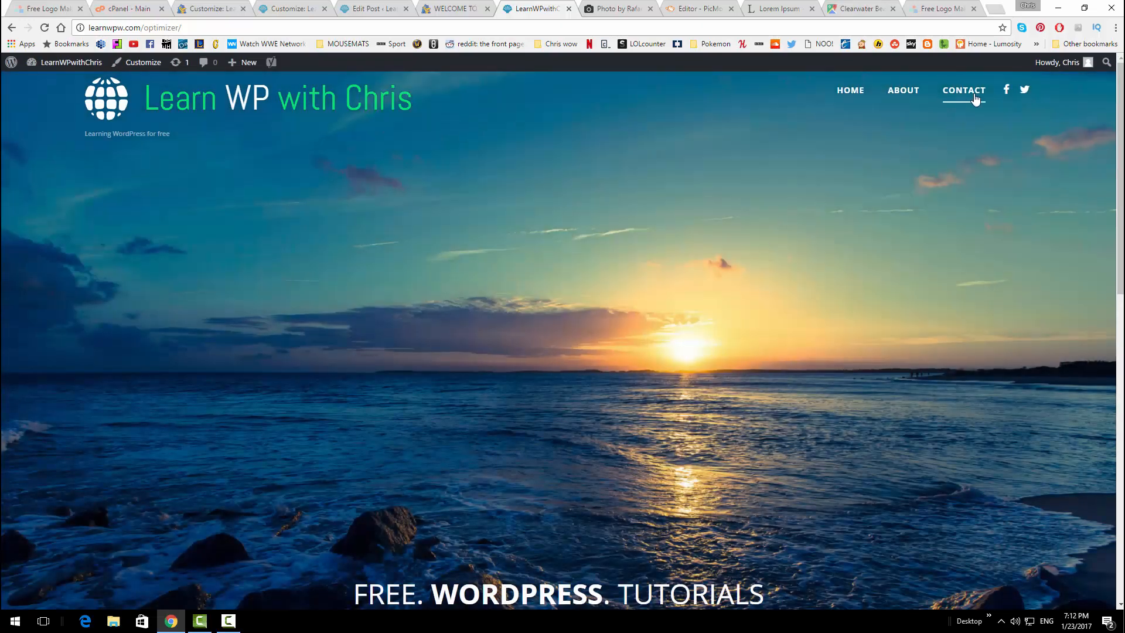
click(975, 98)
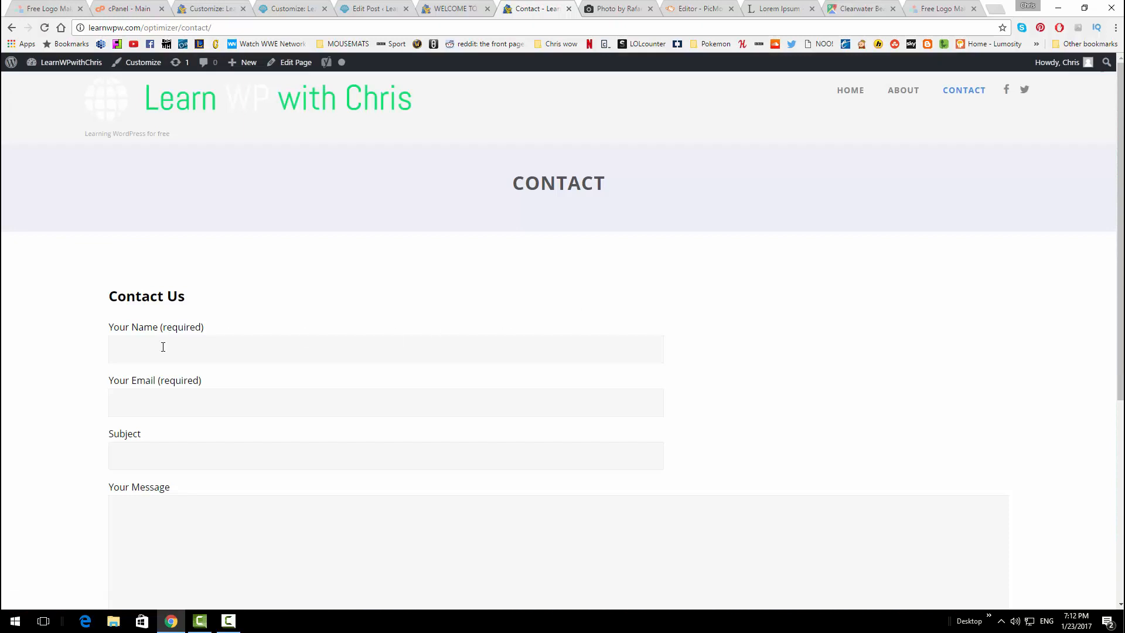
scroll(231, 304, down, 5)
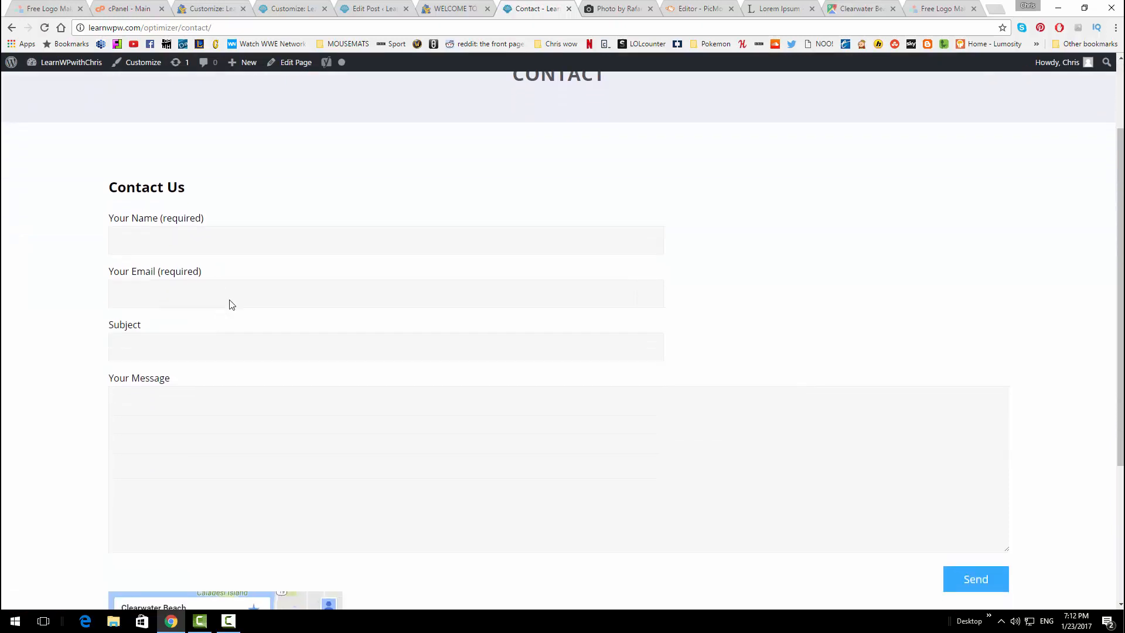